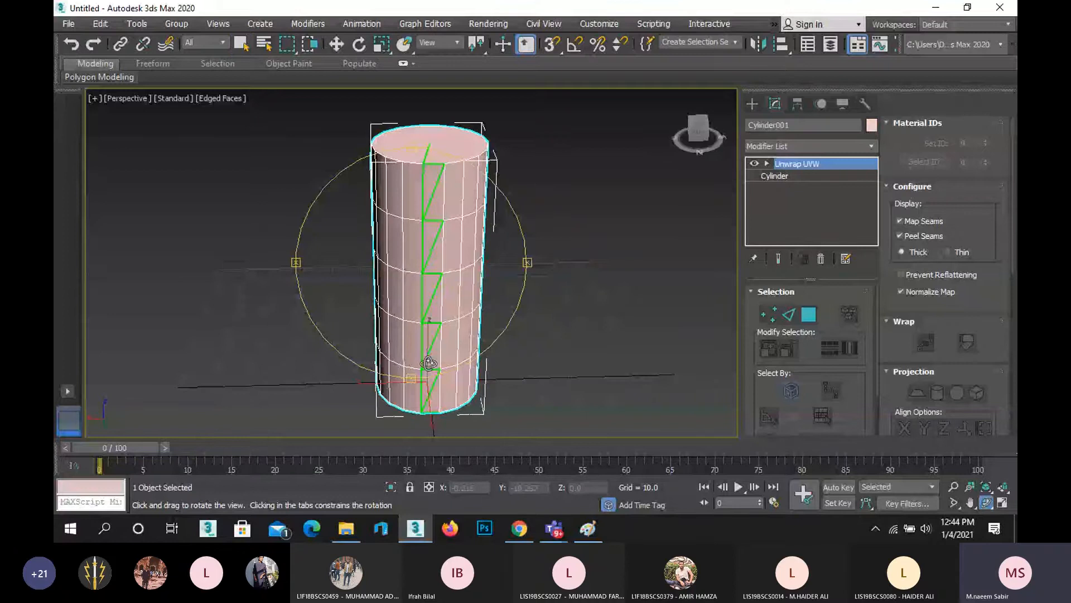
Turn off the map seams display for the cylinder's Unwrap UVW modifier.
left_click_drag(428, 364, 390, 254)
right_click(390, 255)
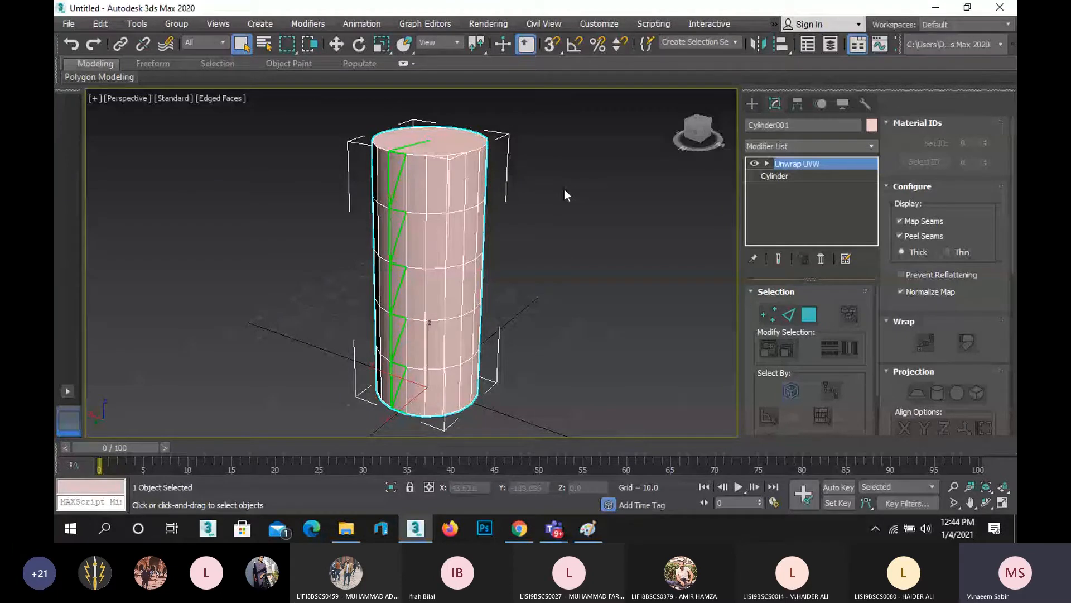
left_click(923, 222)
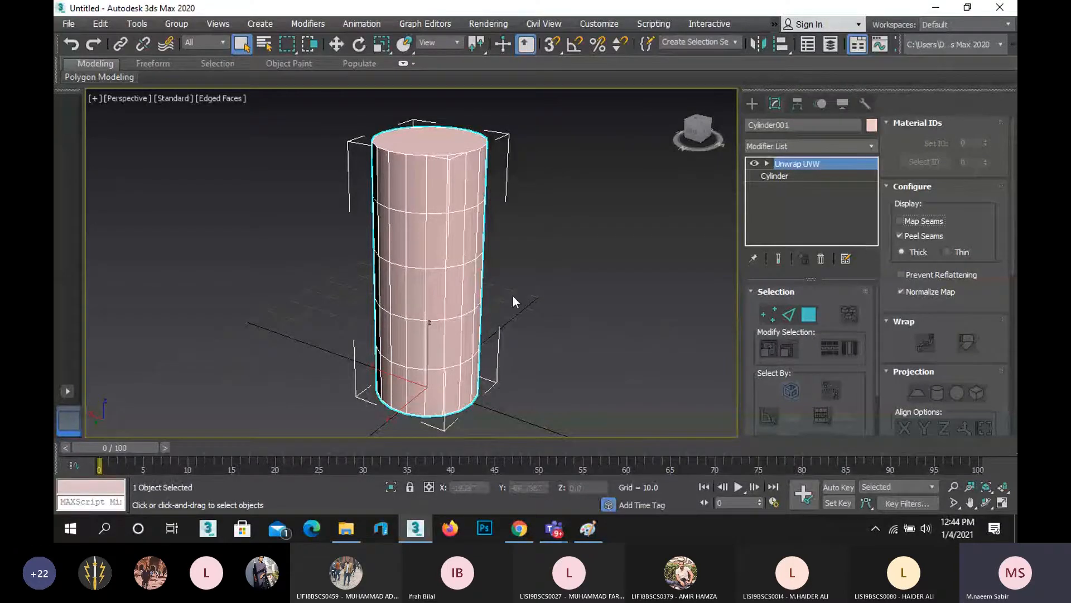
Enter polygon selection mode in the cylinder's Unwrap UVW modifier to enable the Peel and seam tools.
mouse_move(511, 299)
middle_mouse_down()
mouse_move(495, 277)
mouse_move(510, 283)
middle_mouse_up()
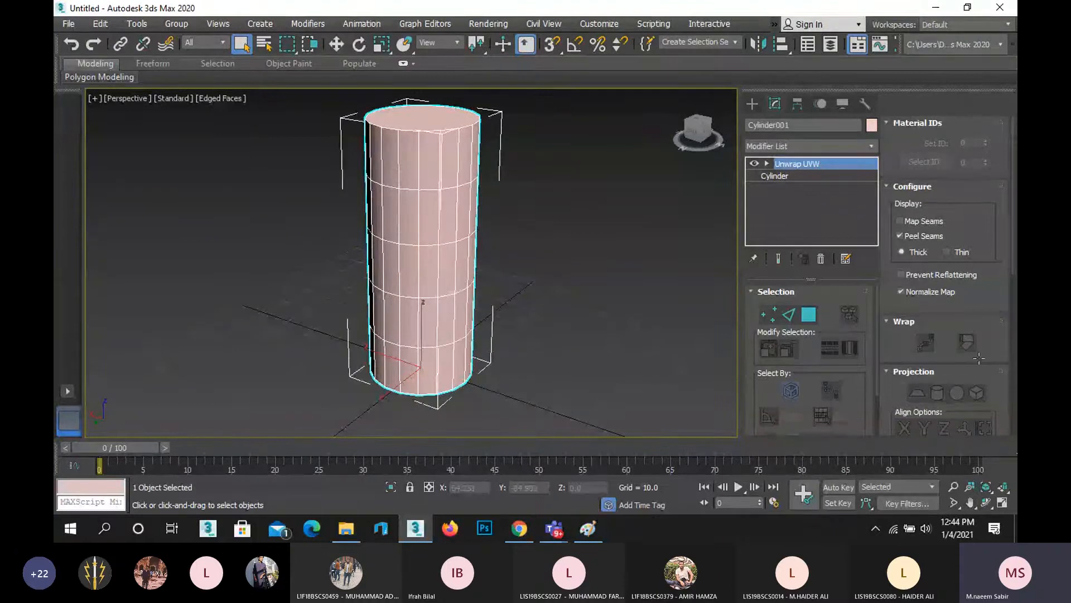
scroll(974, 352, "down", 2)
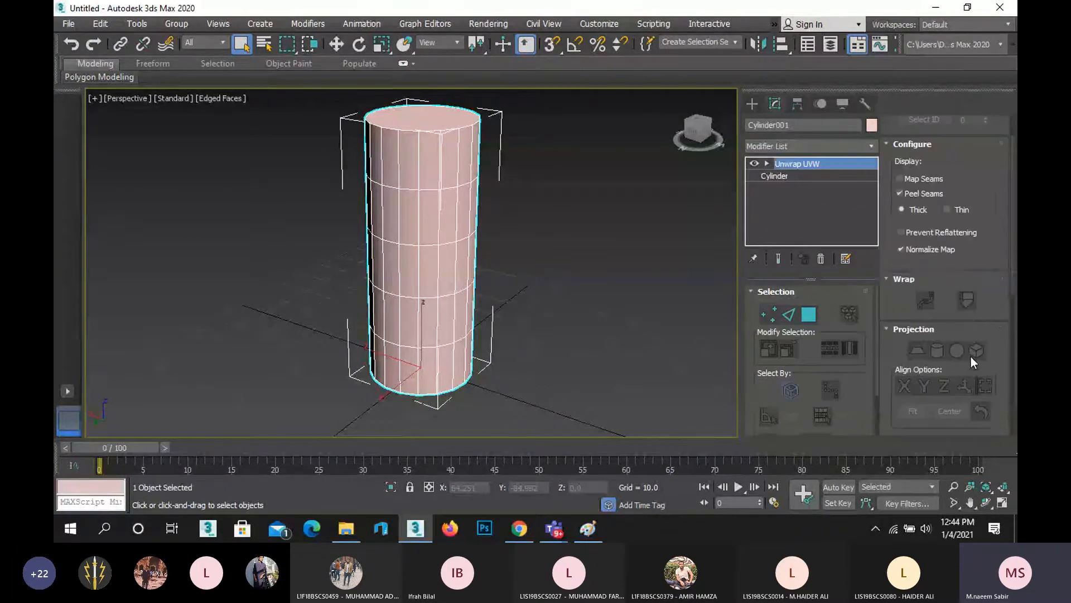
scroll(974, 360, "down", 8)
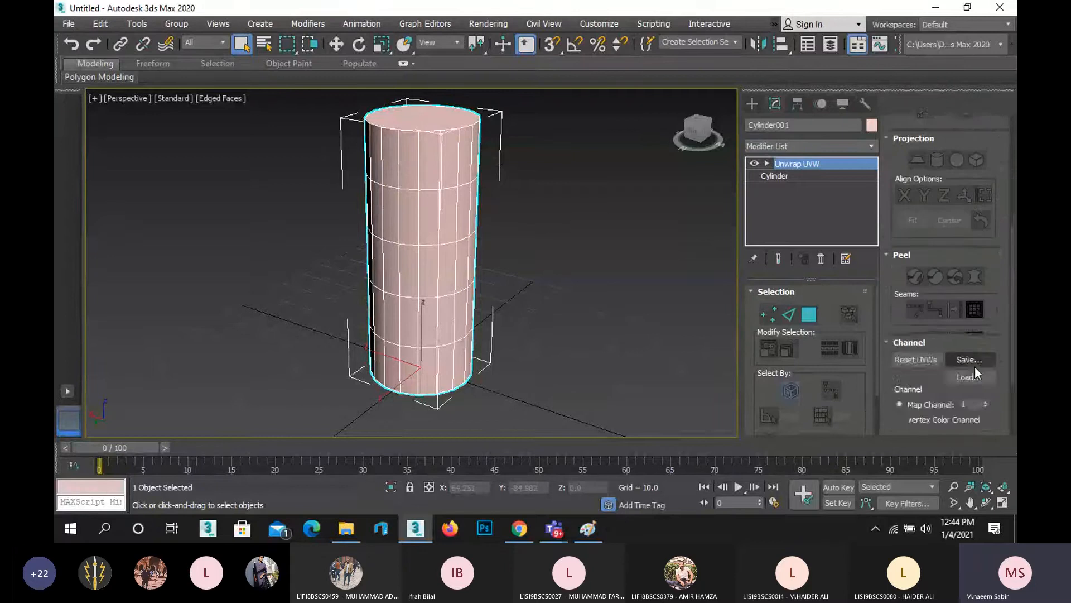
scroll(975, 367, "down", 5)
scroll(993, 381, "up", 5)
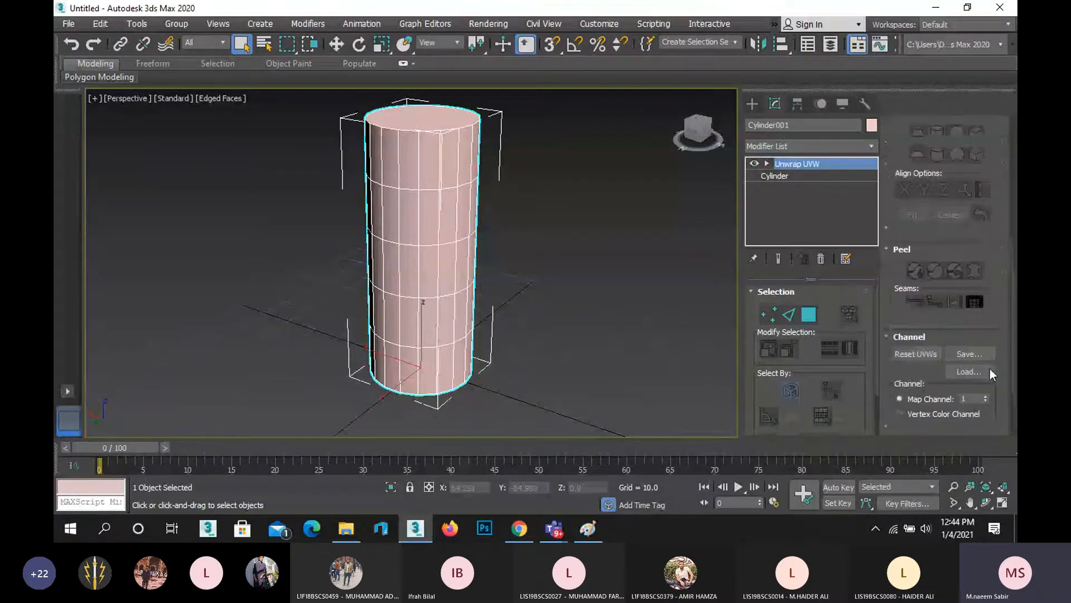
left_click(809, 315)
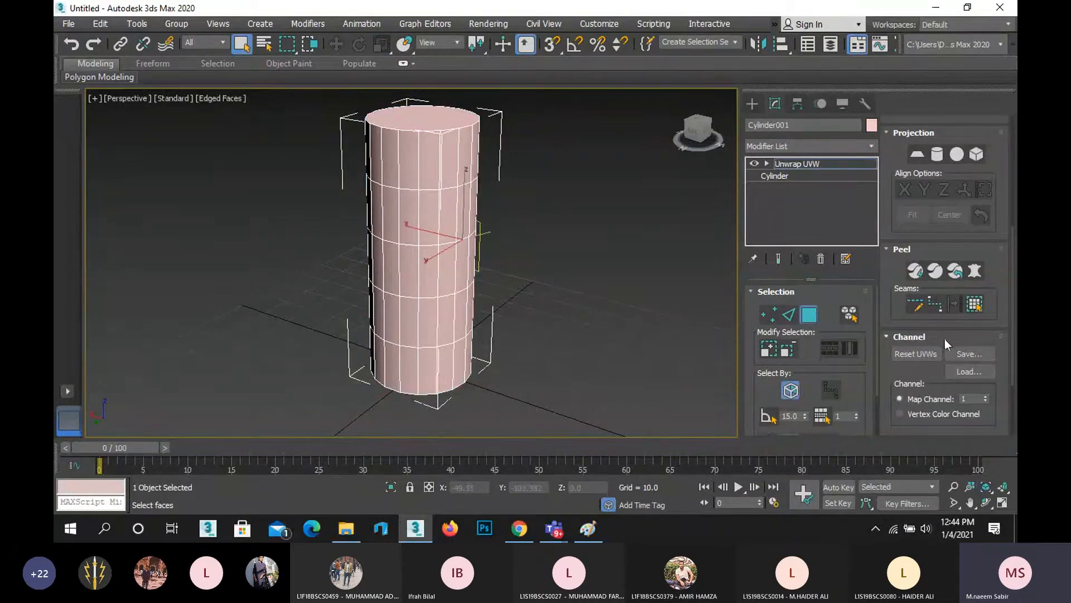
Switch to Paint, add a short red stroke beside the face sketch's right-hand eye, and return to 3ds Max.
left_click(590, 531)
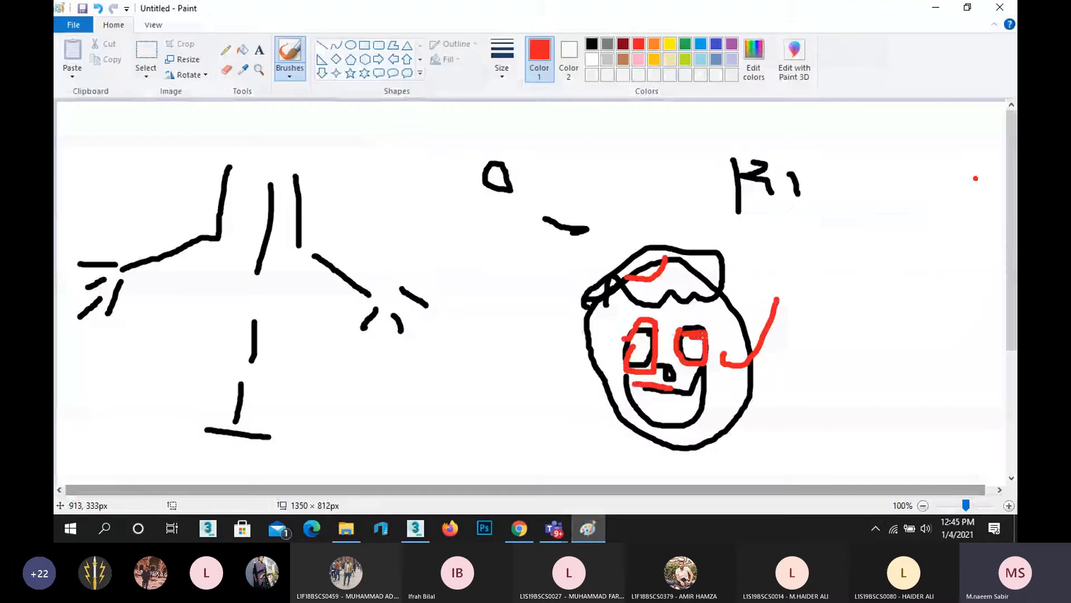
left_click_drag(718, 317, 707, 339)
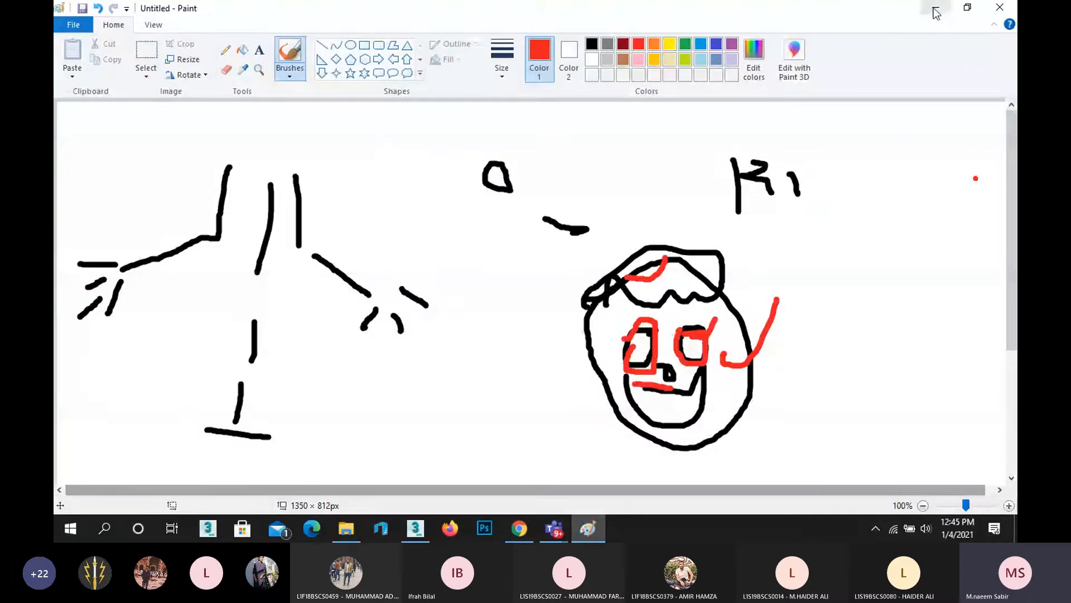
left_click(936, 11)
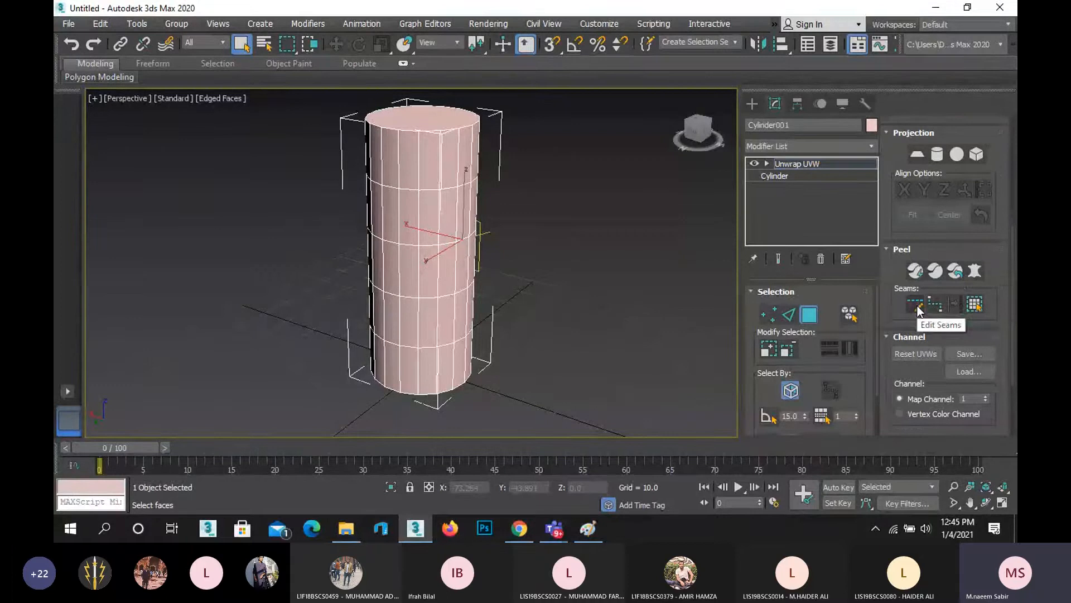
With Edit Seams, mark a horizontal peel seam along four adjacent edges of the cylinder's upper edge ring.
scroll(918, 310, "up", 1)
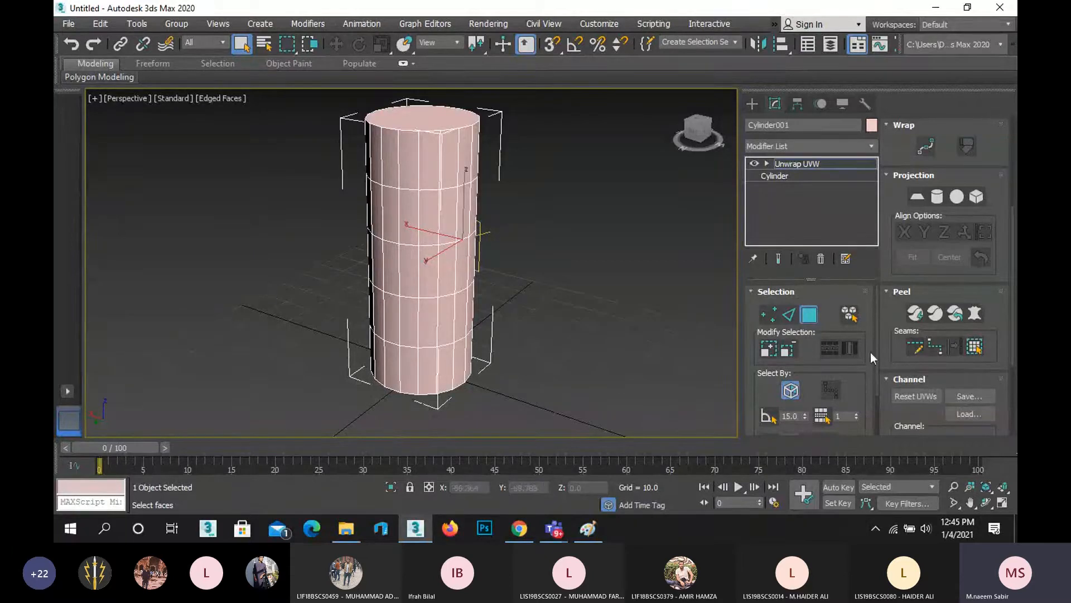
scroll(375, 242, "up", 3)
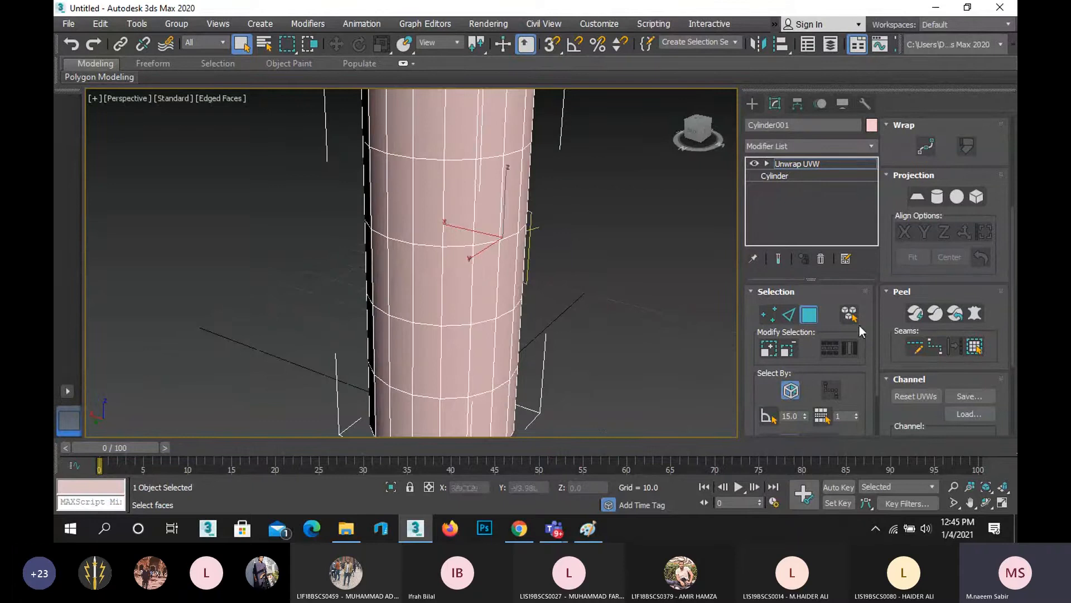
left_click(916, 348)
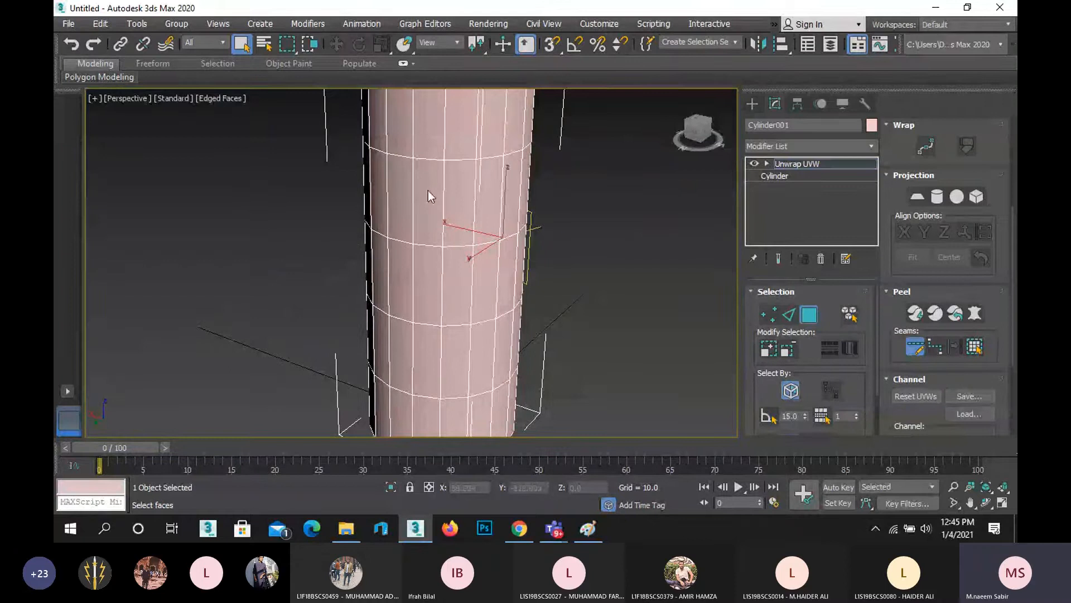
left_click(430, 159)
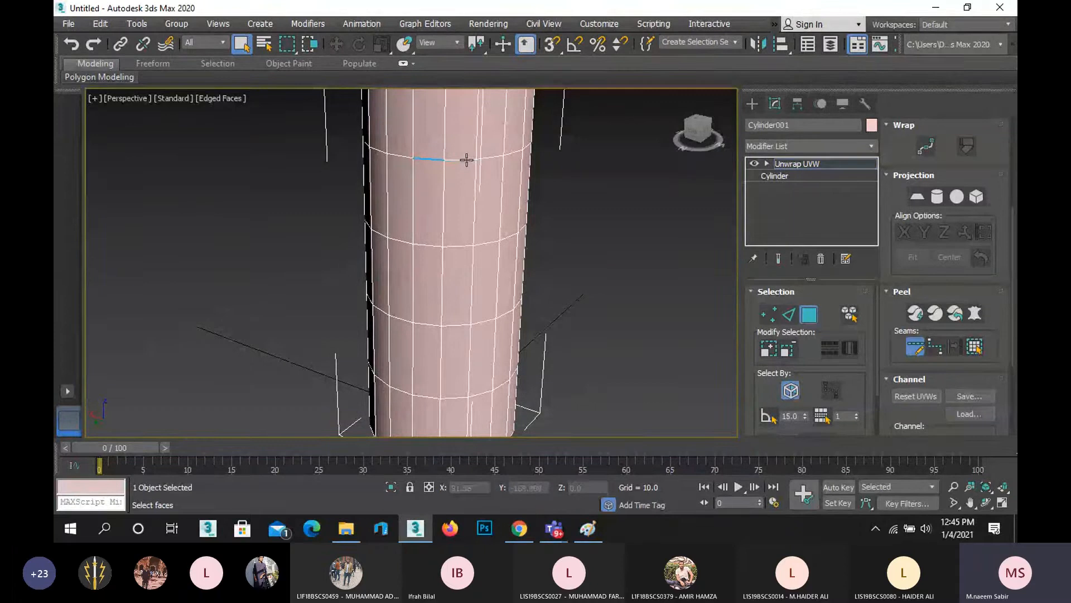
left_click(505, 157)
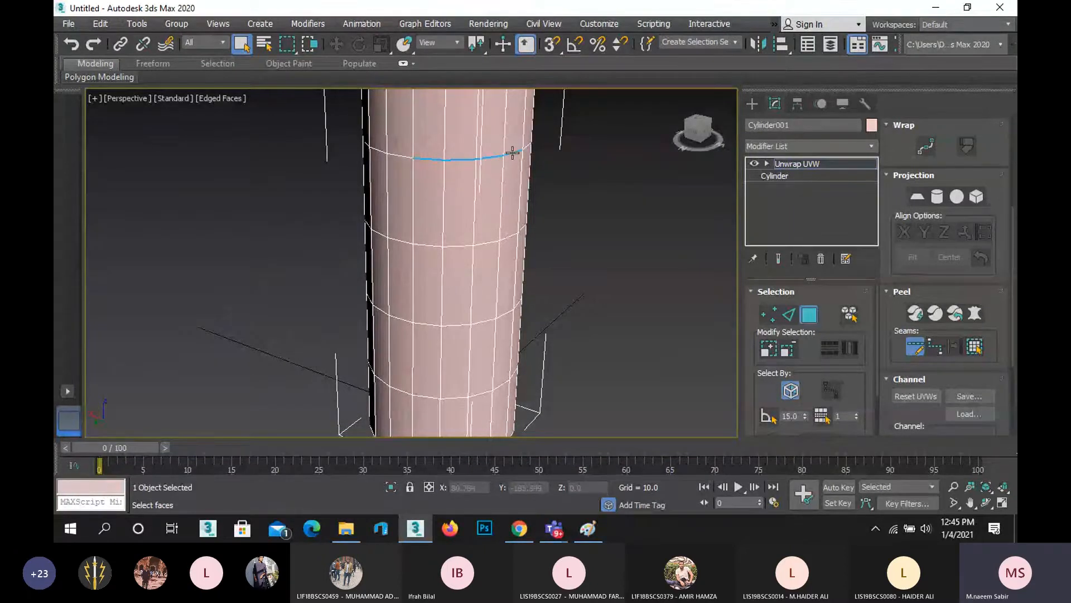
left_click(514, 152)
Extend the peel seam three segments down, four edges back along a lower ring, and three segments up to close a rectangle.
left_click(516, 234)
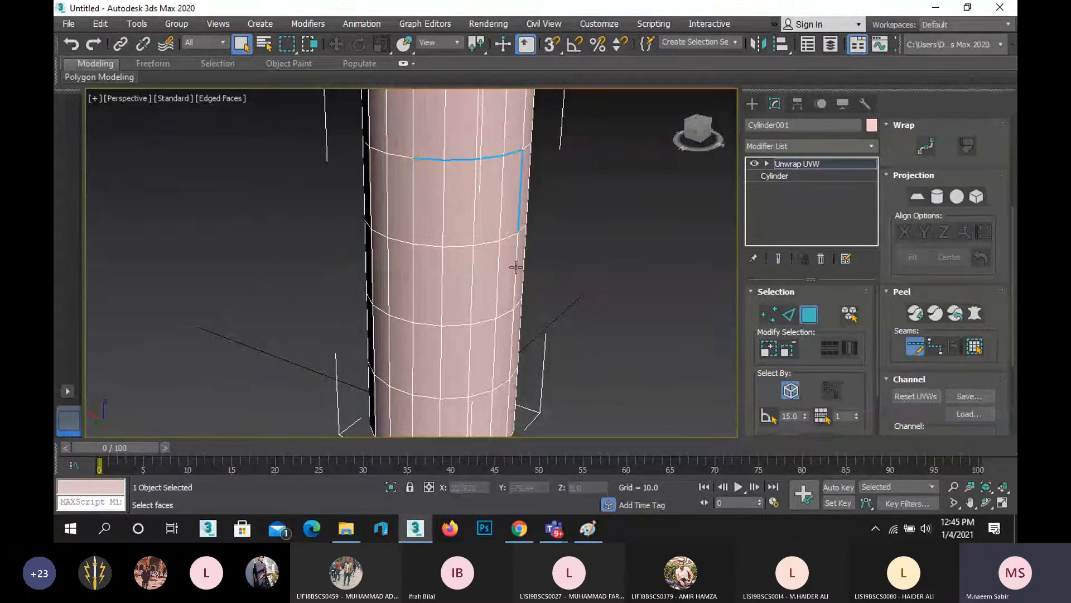
left_click(514, 309)
left_click(504, 385)
left_click(475, 392)
left_click(452, 395)
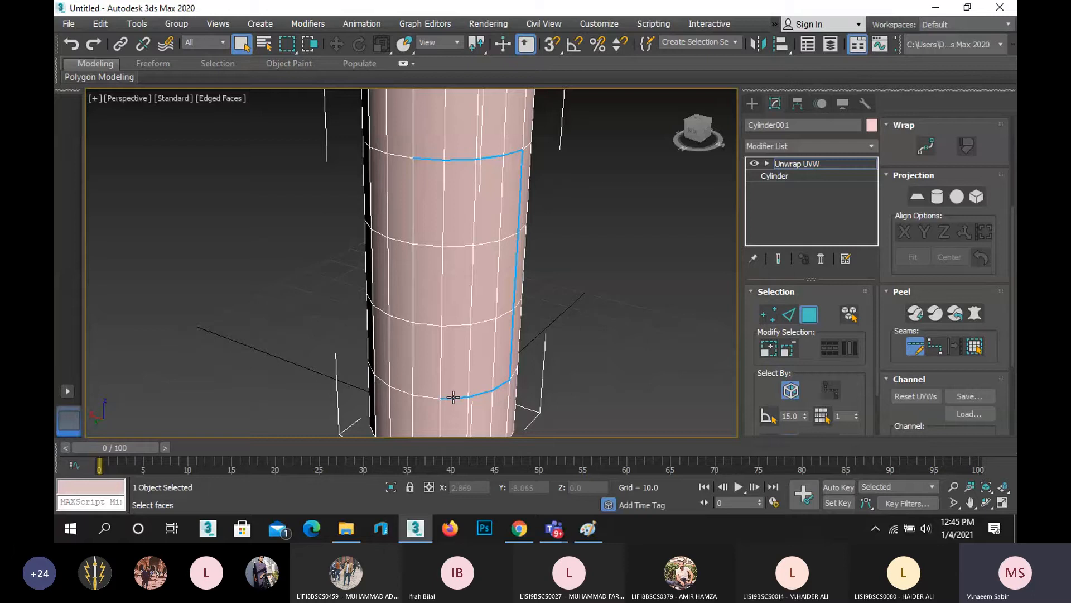
left_click(418, 393)
left_click(414, 366)
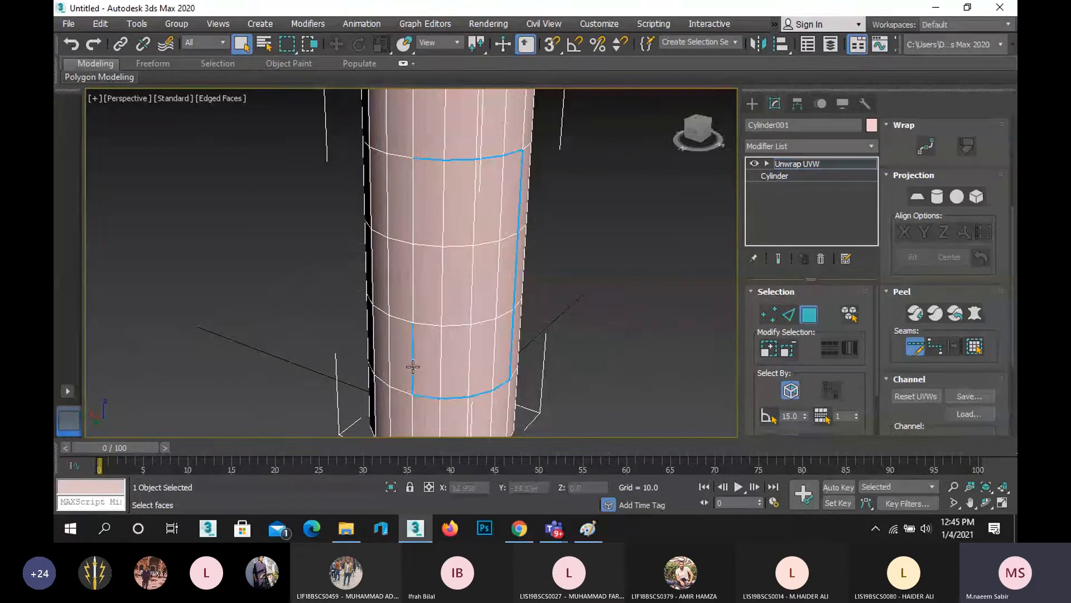
left_click(416, 285)
left_click(416, 209)
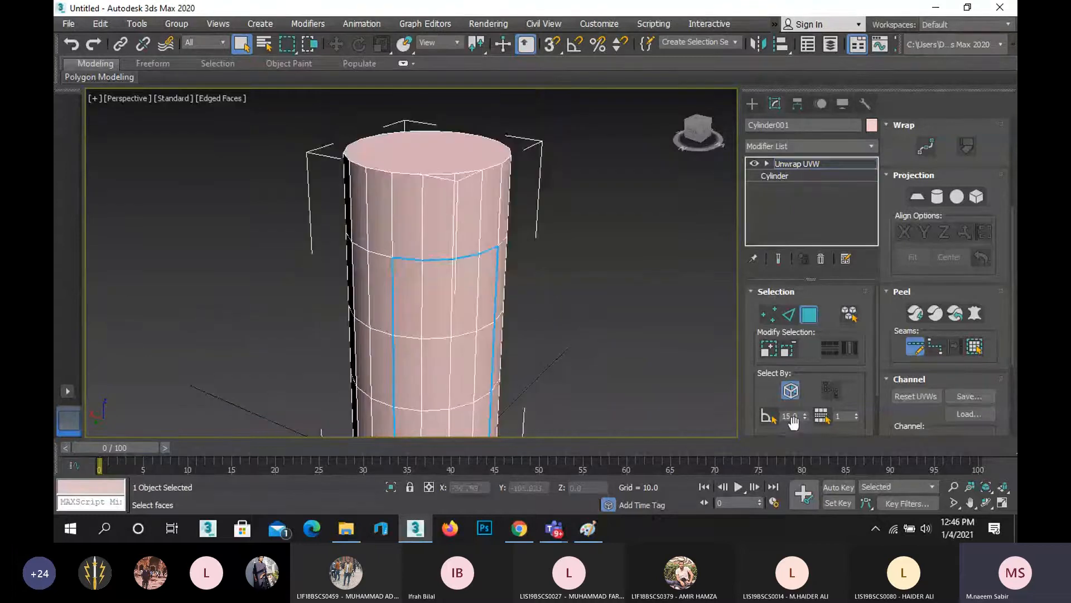
key("ctrl+r")
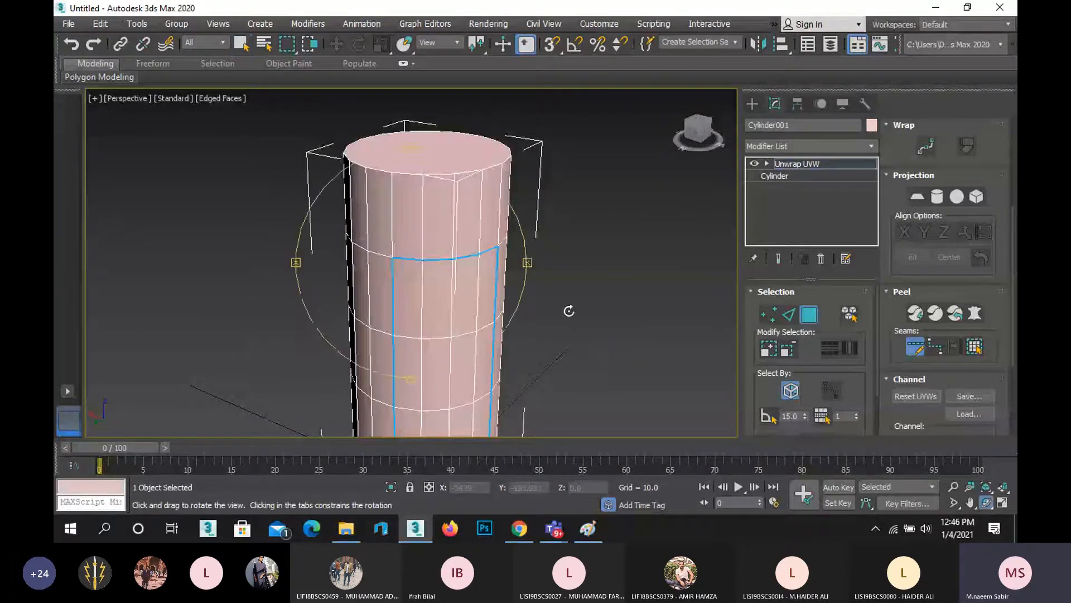
left_click_drag(435, 282, 521, 267)
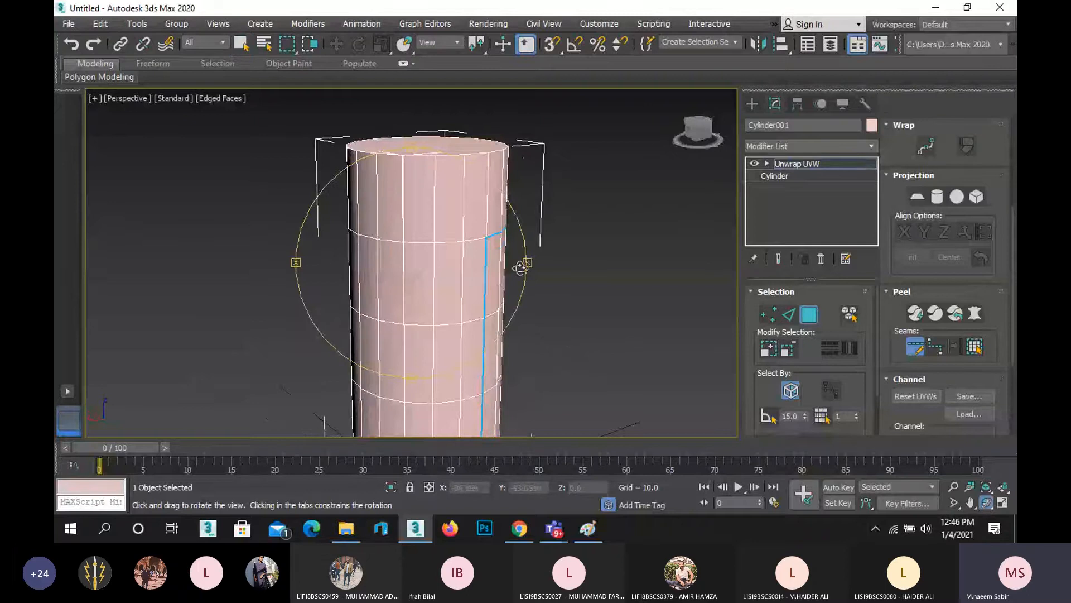
middle_click_drag(521, 268, 438, 222)
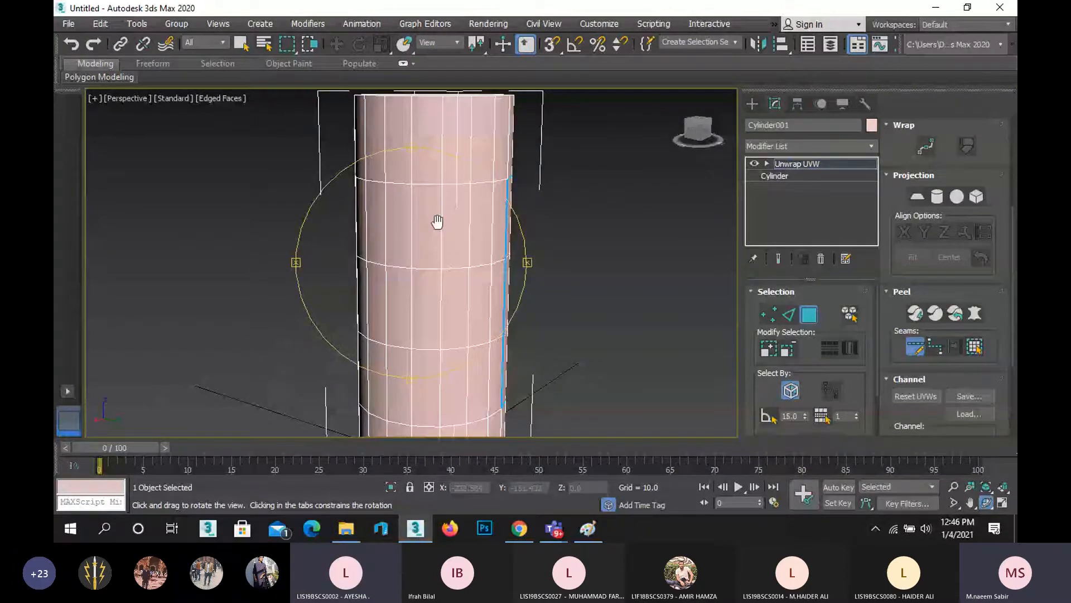
left_click_drag(438, 222, 412, 267)
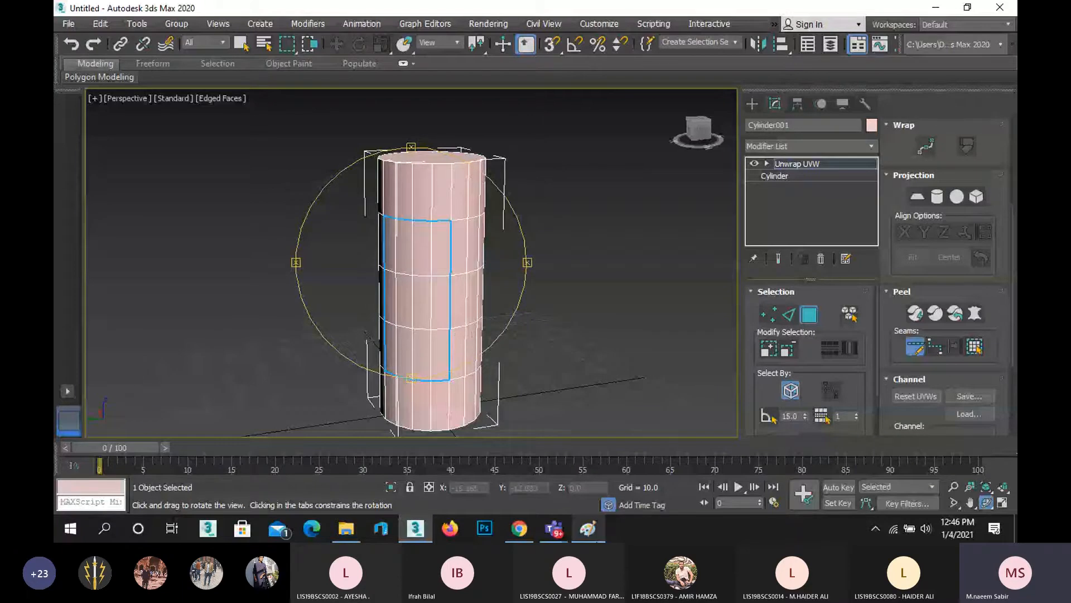
Switch to Paint, add red marks to the face sketch's eyes, mouth, hair and cheeks, and return to 3ds Max.
left_click(588, 528)
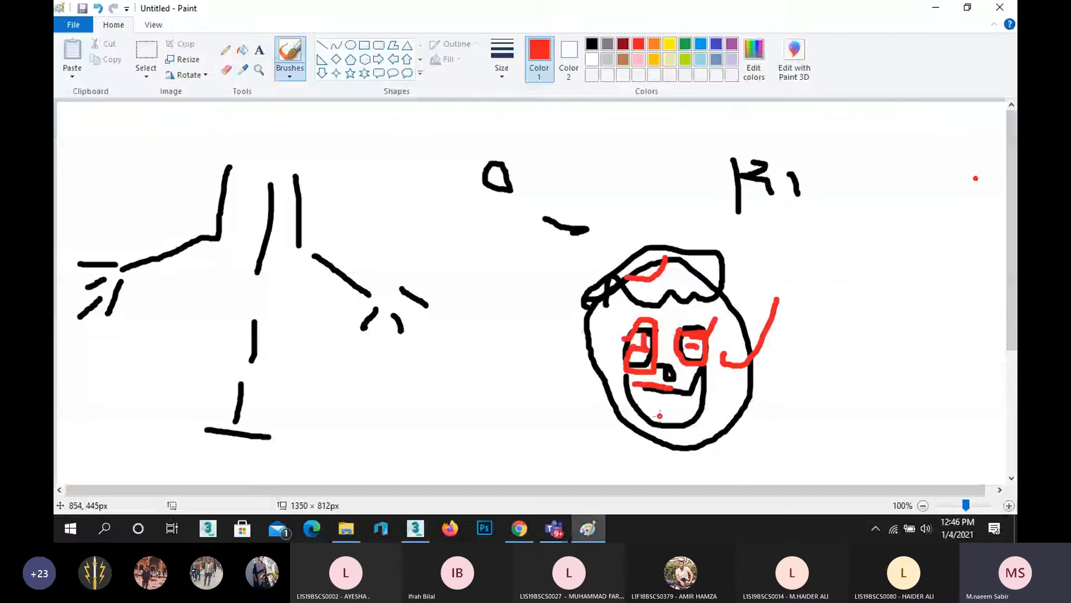
mouse_move(664, 400)
left_mouse_down()
mouse_move(688, 381)
mouse_move(703, 385)
left_mouse_up()
mouse_move(670, 280)
left_mouse_down()
mouse_move(675, 289)
mouse_move(690, 279)
left_mouse_up()
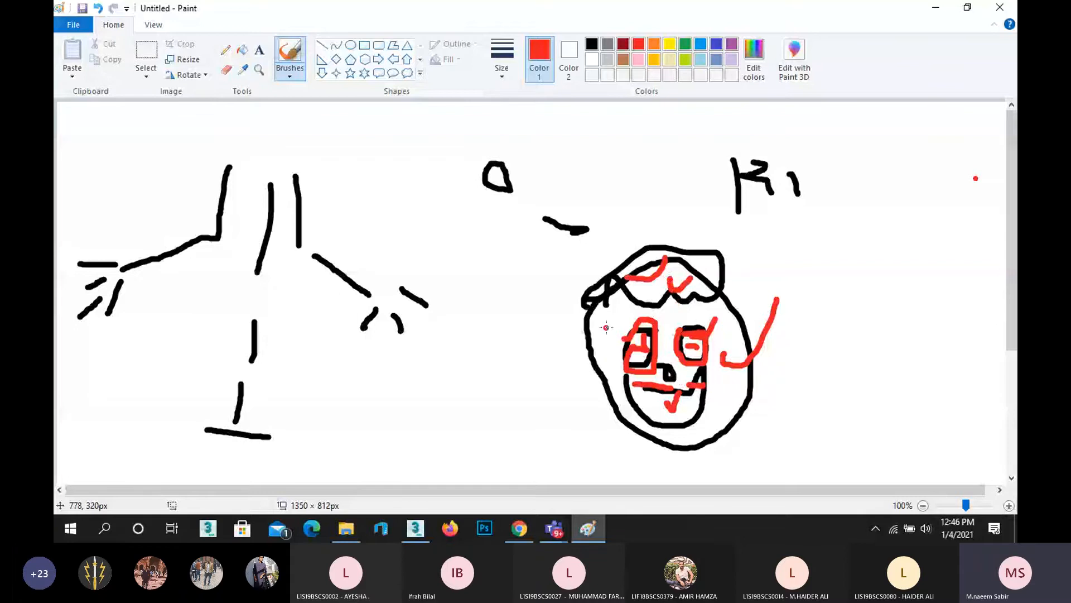
left_click(599, 343)
left_click_drag(600, 353, 616, 395)
left_click_drag(734, 357, 736, 390)
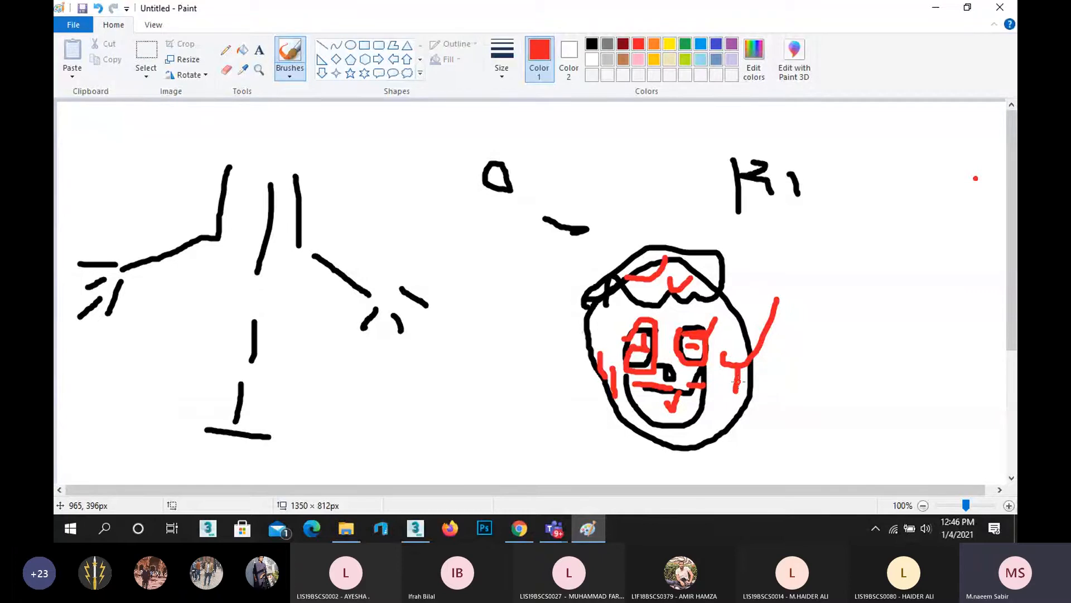
left_click(942, 7)
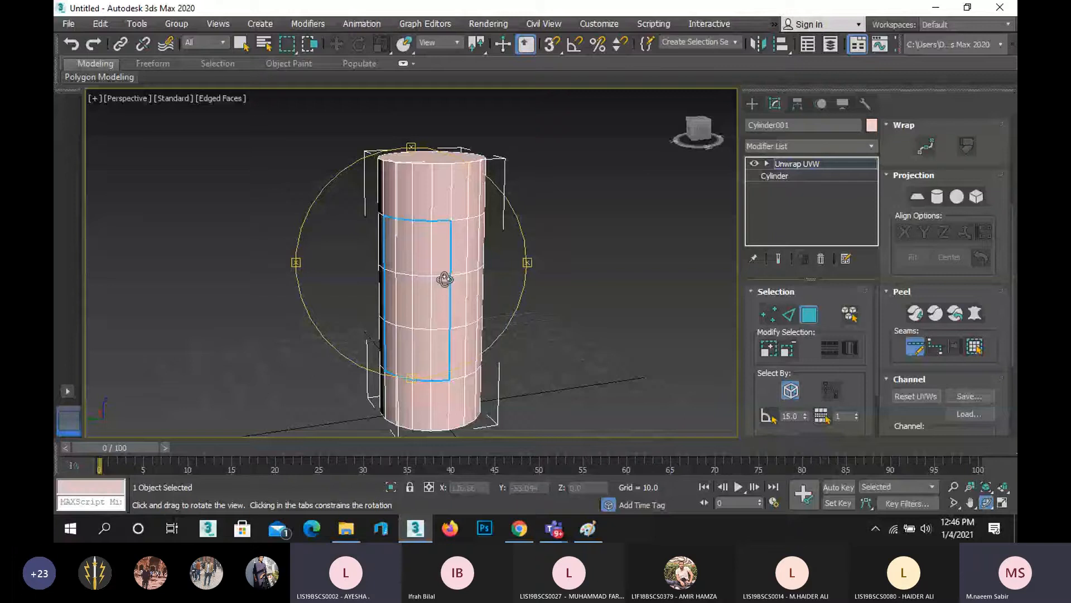
Examine the rectangular peel seam from different sides of the cylinder and review the Unwrap UVW Configure and Peel options.
left_click_drag(443, 277, 366, 283)
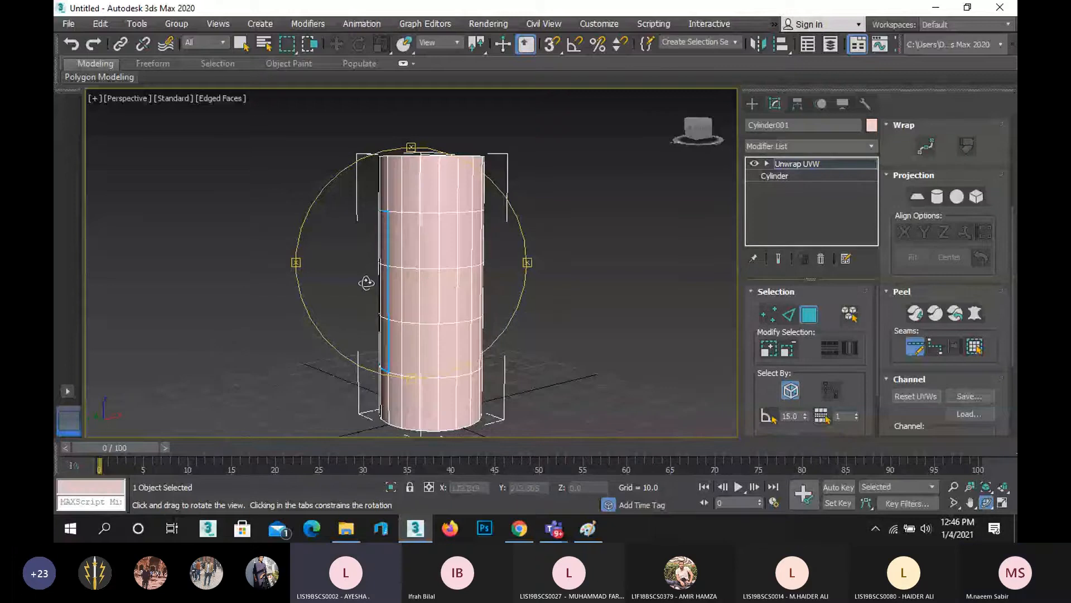
left_click_drag(366, 283, 351, 294)
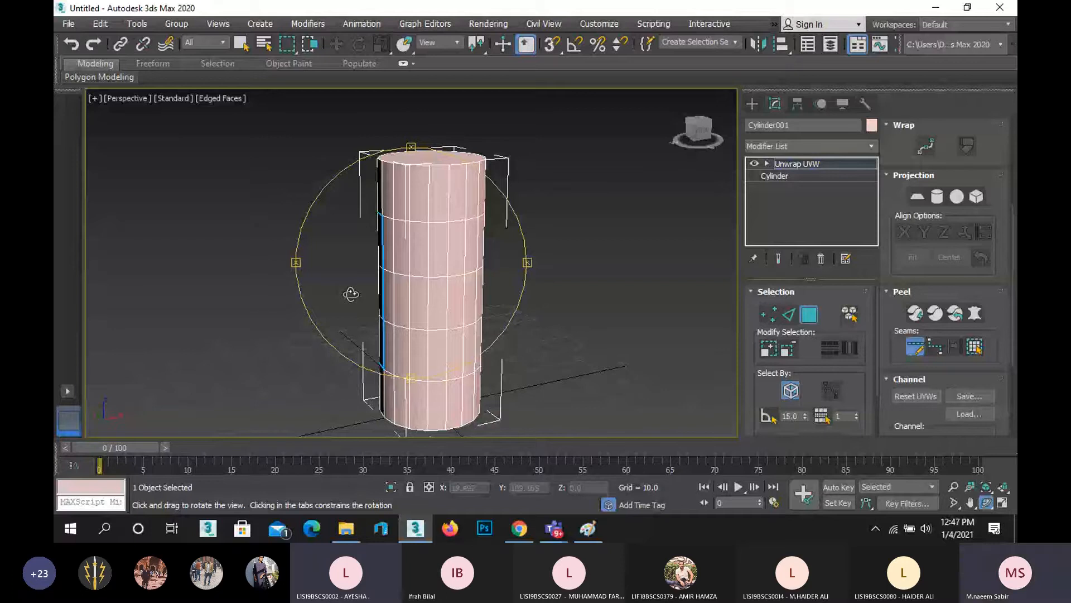
left_click_drag(391, 300, 529, 300)
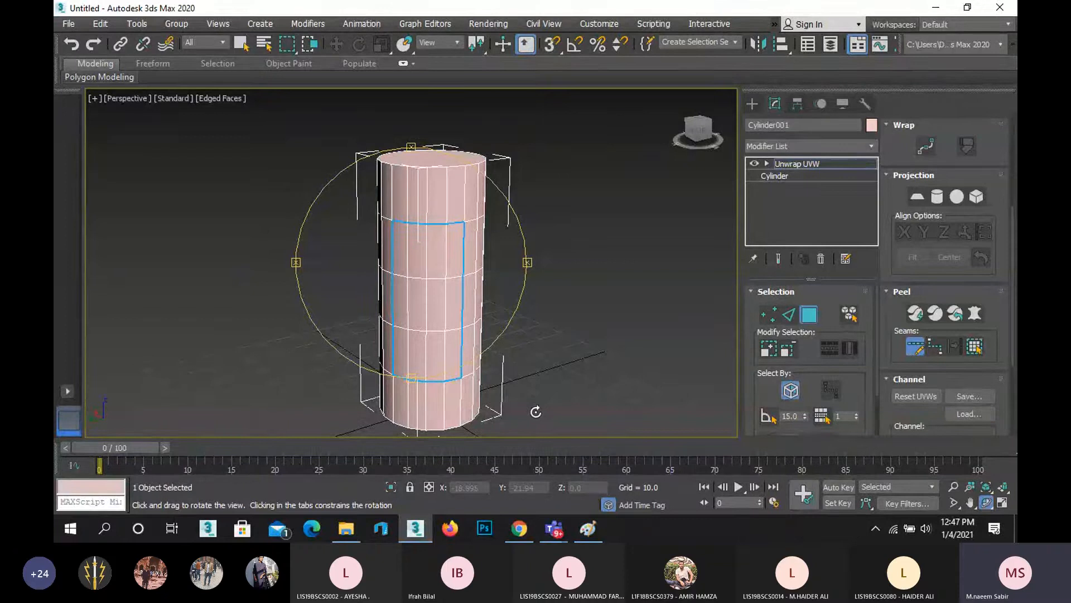
left_click_drag(453, 301, 356, 296)
right_click(431, 308)
scroll(425, 273, "up", 2)
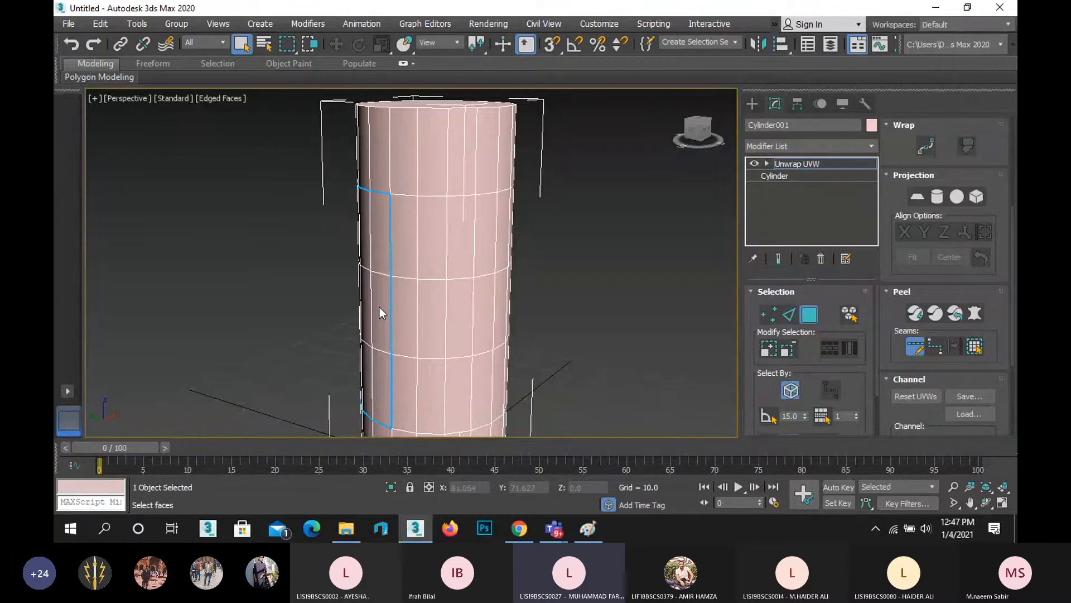
scroll(380, 307, "down", 3)
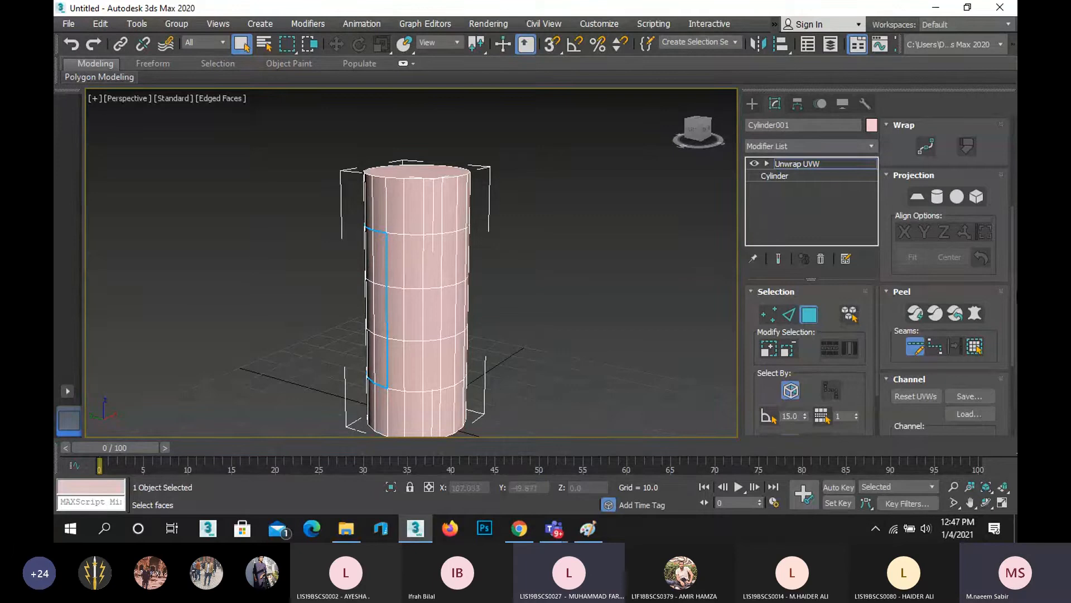
scroll(918, 219, "up", 4)
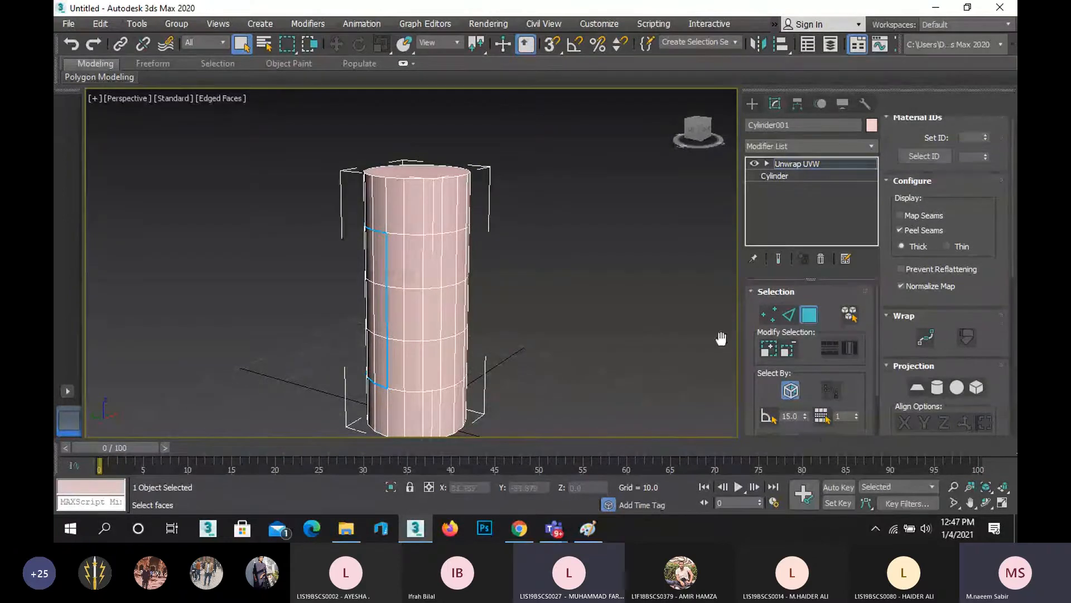
scroll(957, 379, "down", 3)
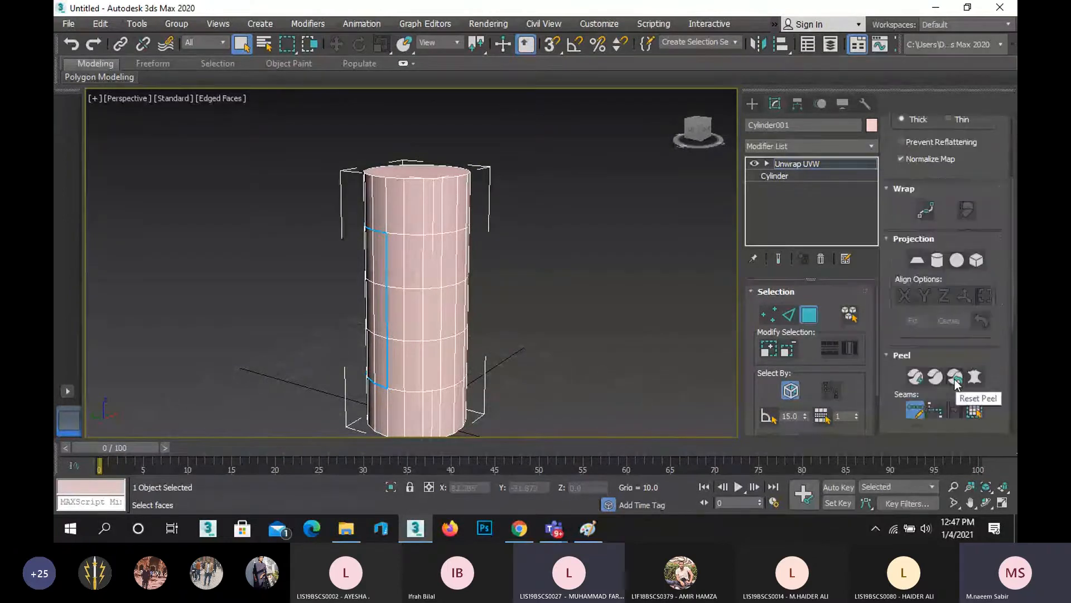
scroll(955, 380, "up", 2)
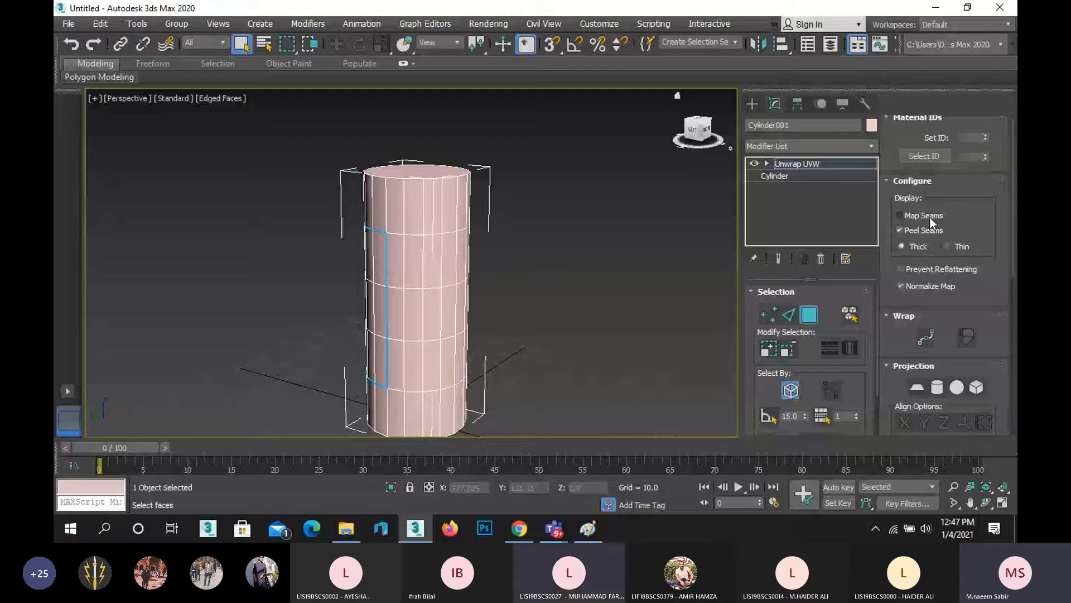
With Point-to-Point Seams, mark a closed peel seam around the cylinder's top rim.
scroll(931, 373, "down", 1)
scroll(930, 373, "down", 2)
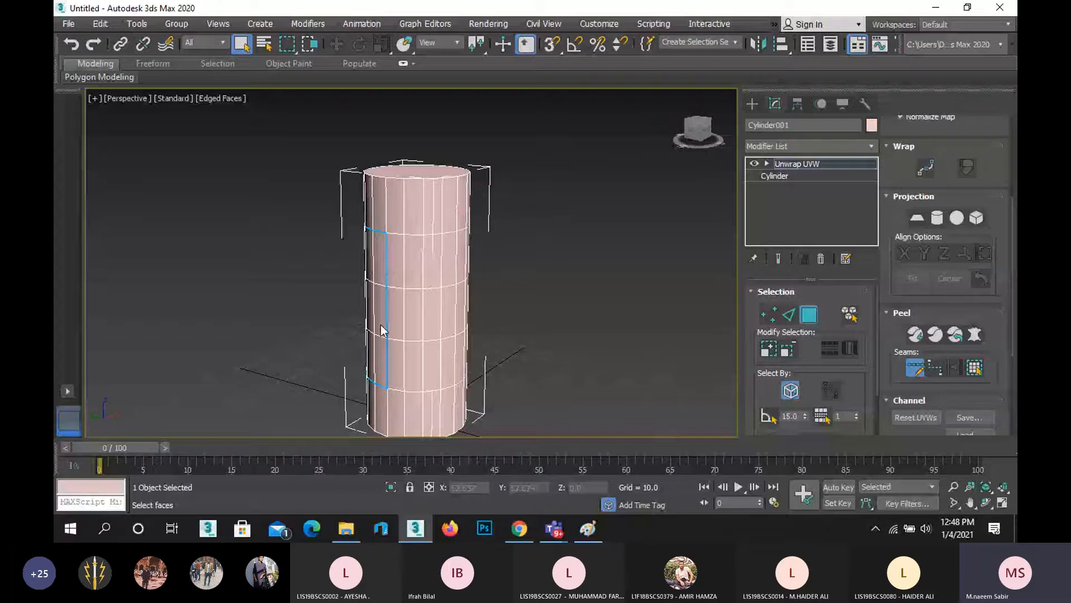
left_click(934, 369)
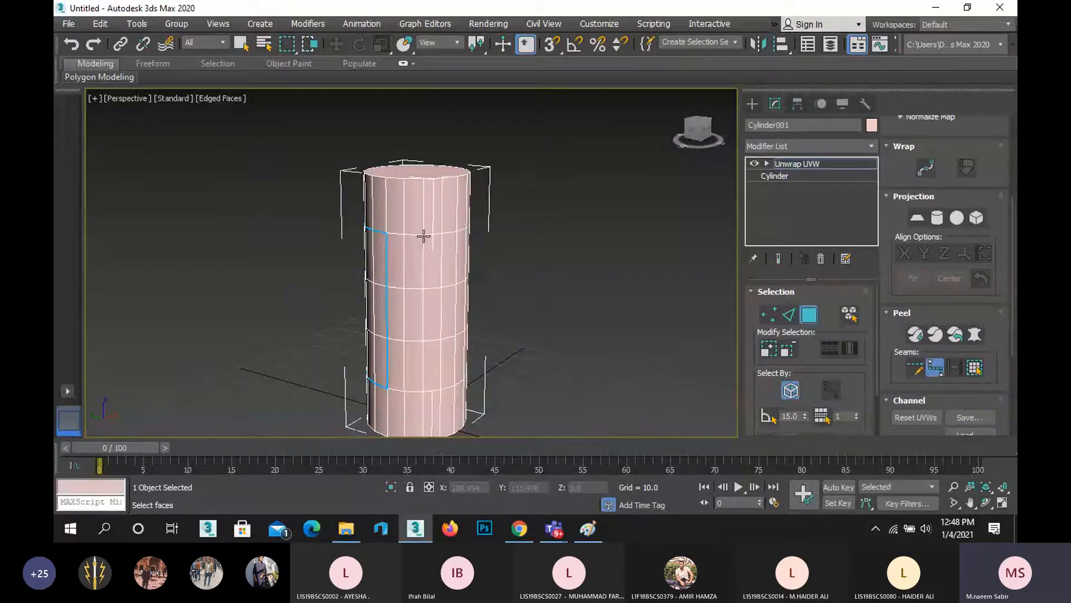
left_click(987, 503)
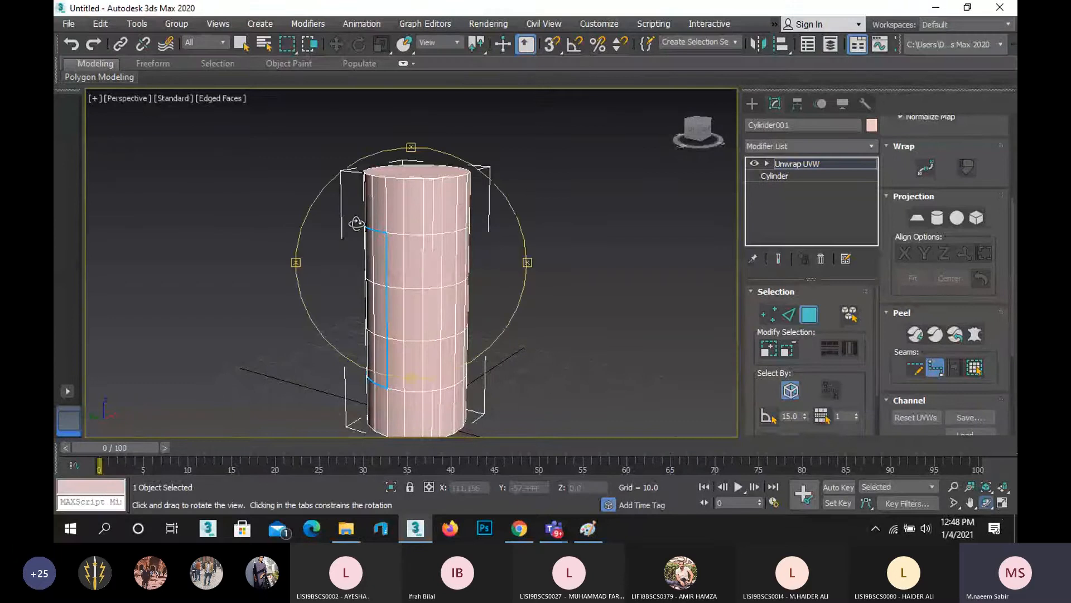
left_click_drag(356, 223, 419, 235)
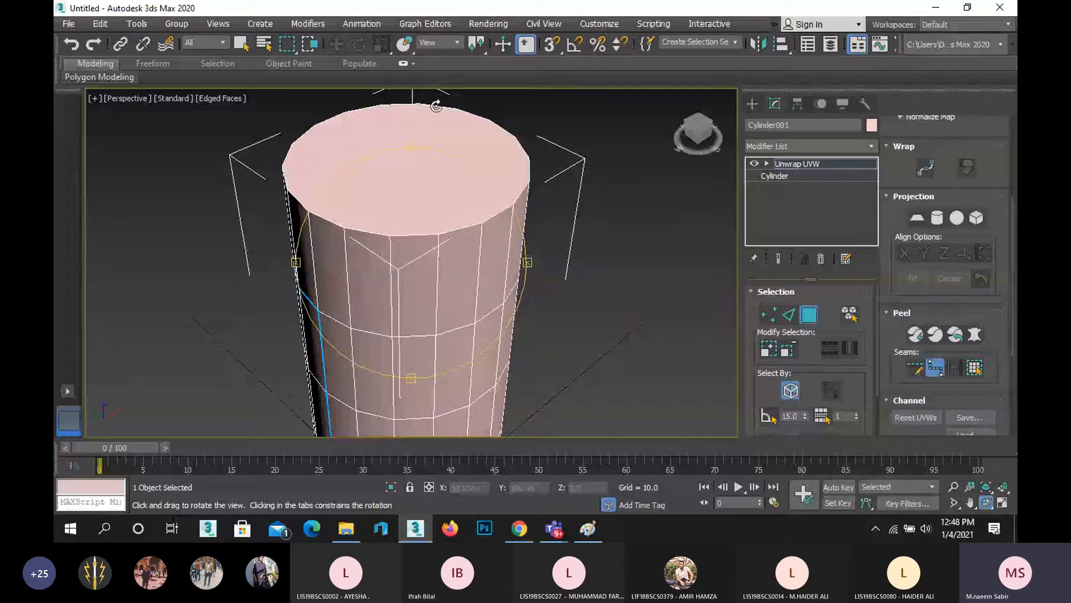
right_click(433, 210)
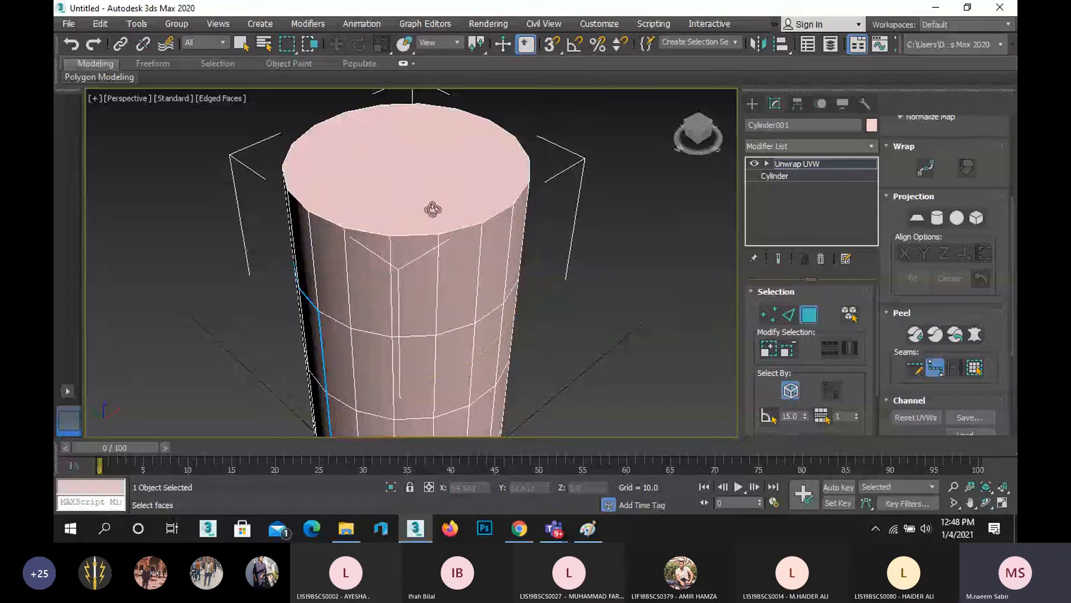
left_click(418, 239)
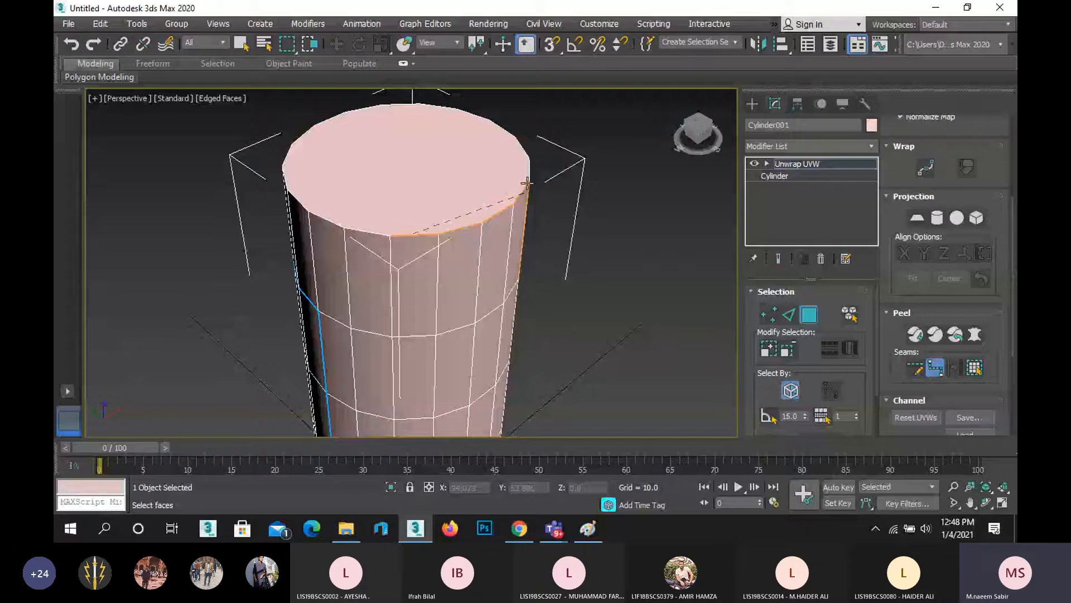
left_click(525, 148)
left_click(468, 226)
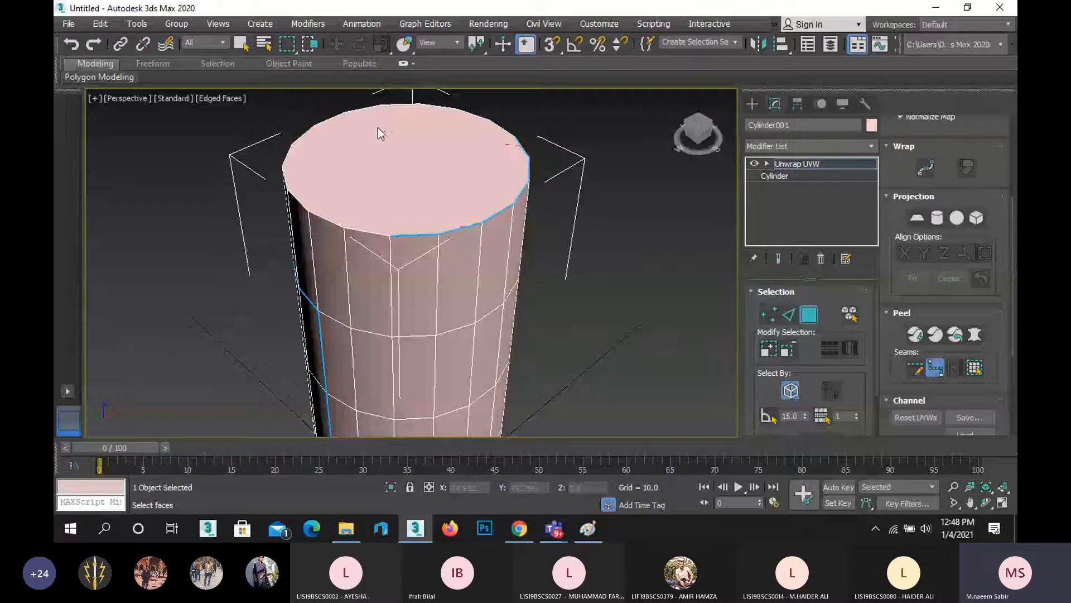
left_click(383, 105)
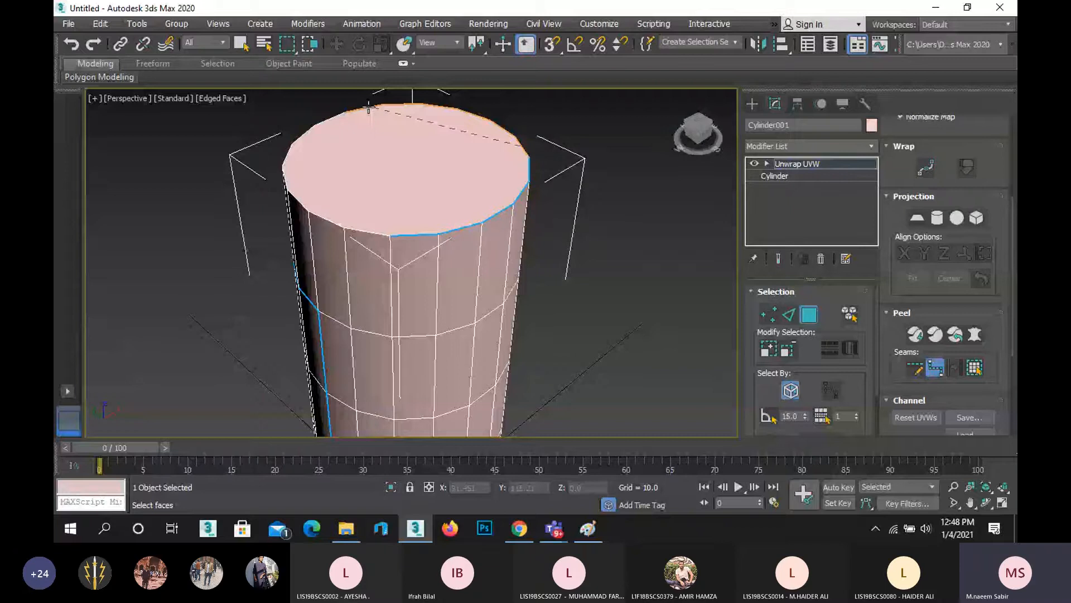
left_click(304, 204)
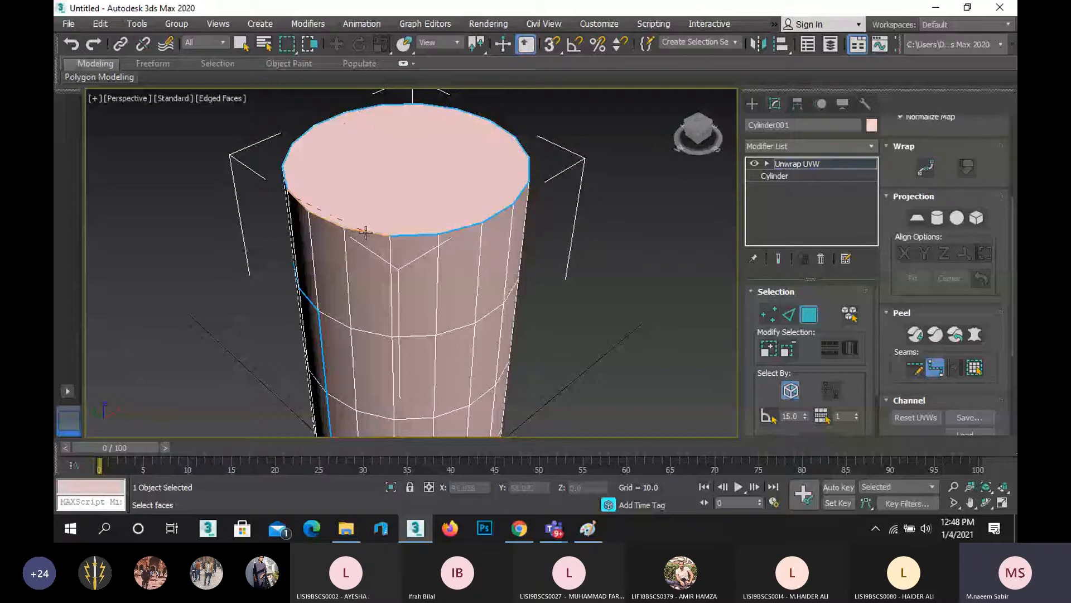
left_click(366, 233)
scroll(358, 199, "down", 5)
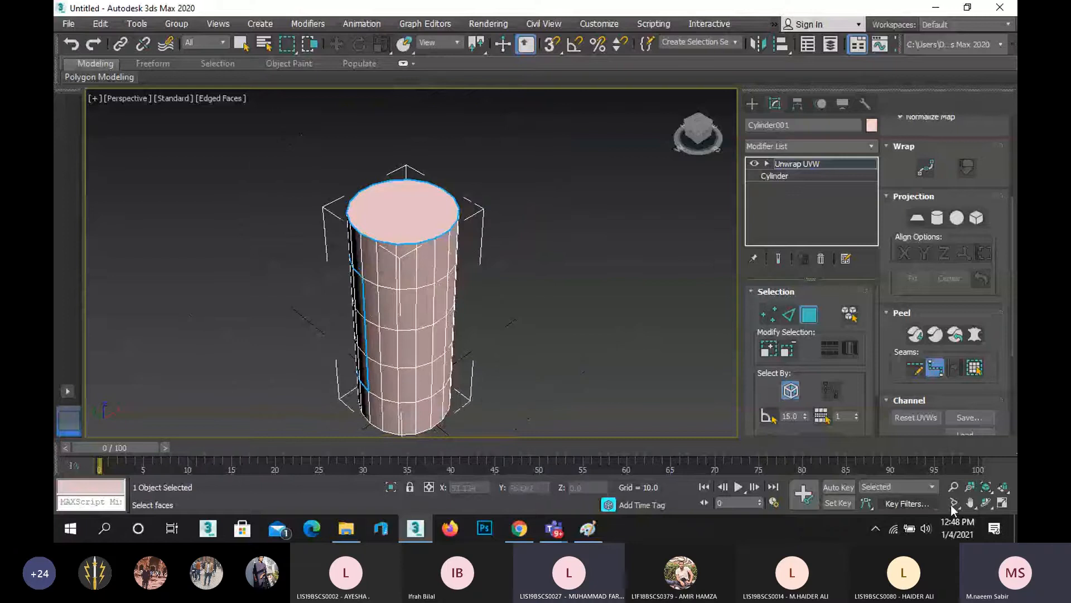
Mark a closed peel seam around the cylinder's bottom rim, working from a view of its underside.
left_click(986, 503)
left_click_drag(406, 296, 440, 162)
left_click_drag(380, 341, 394, 356)
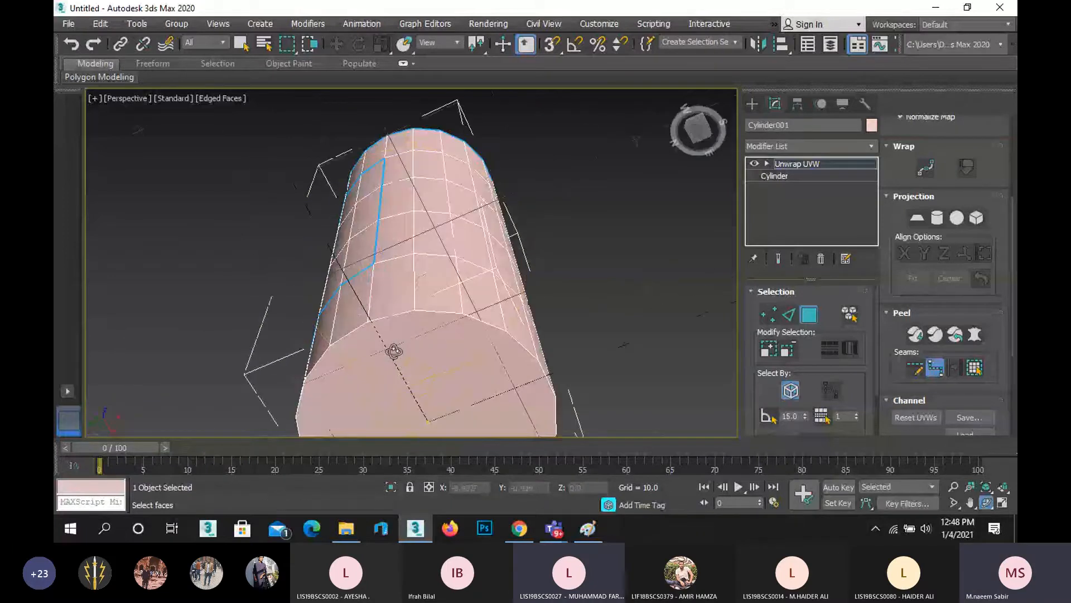
right_click(391, 352)
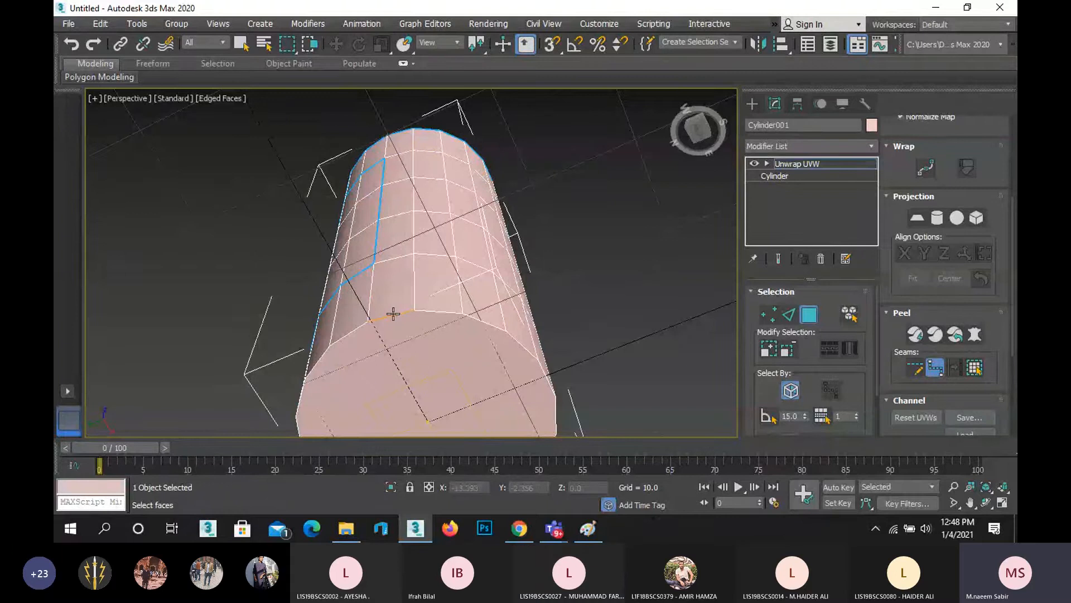
left_click(393, 314)
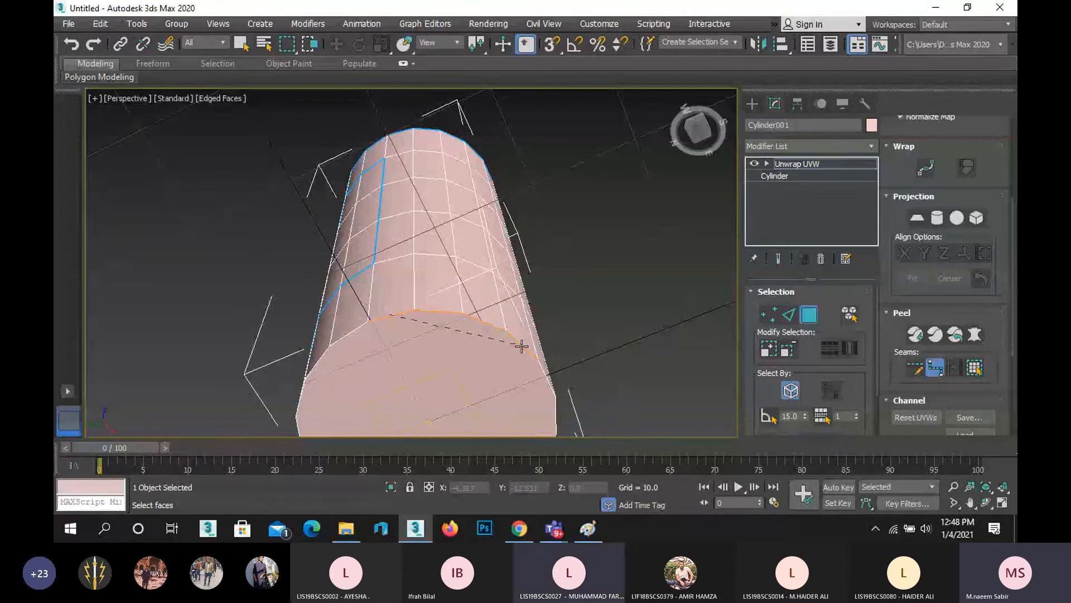
left_click(521, 346)
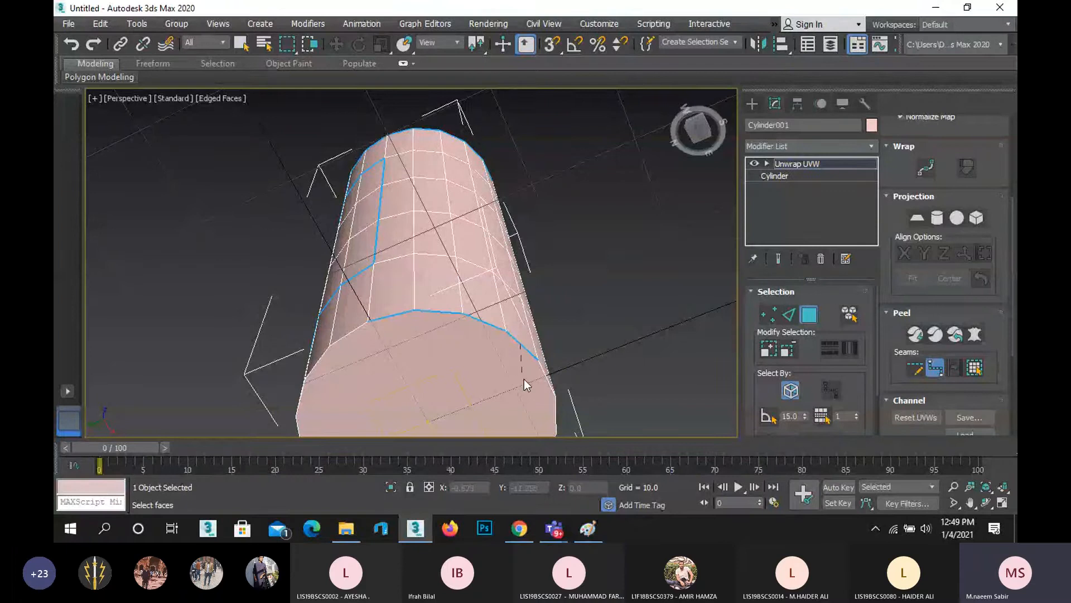
scroll(517, 379, "down", 2)
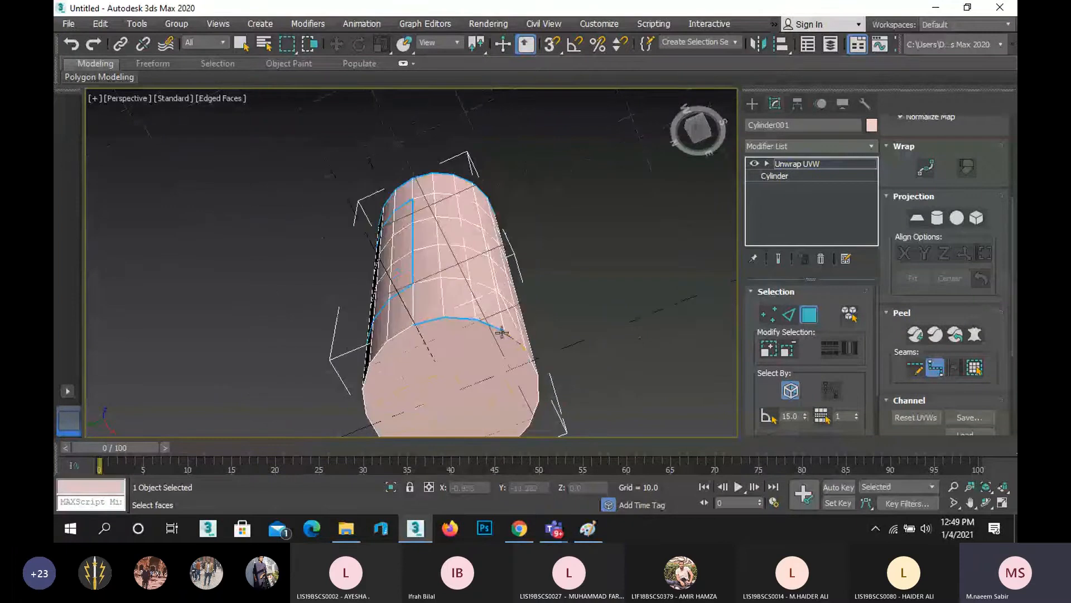
middle_click_drag(502, 333, 501, 392, "alt")
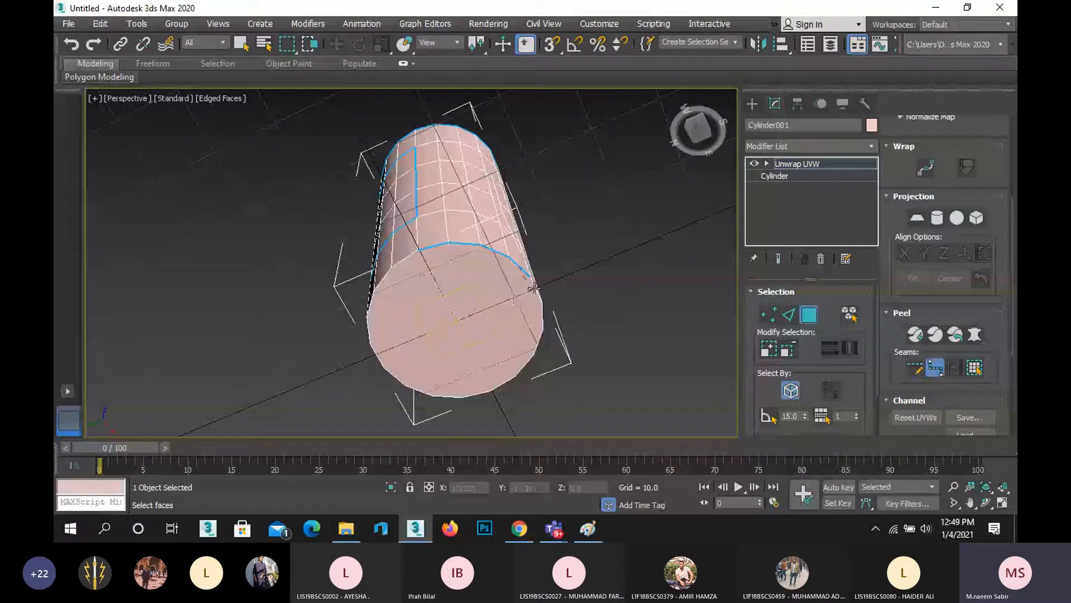
left_click(485, 392)
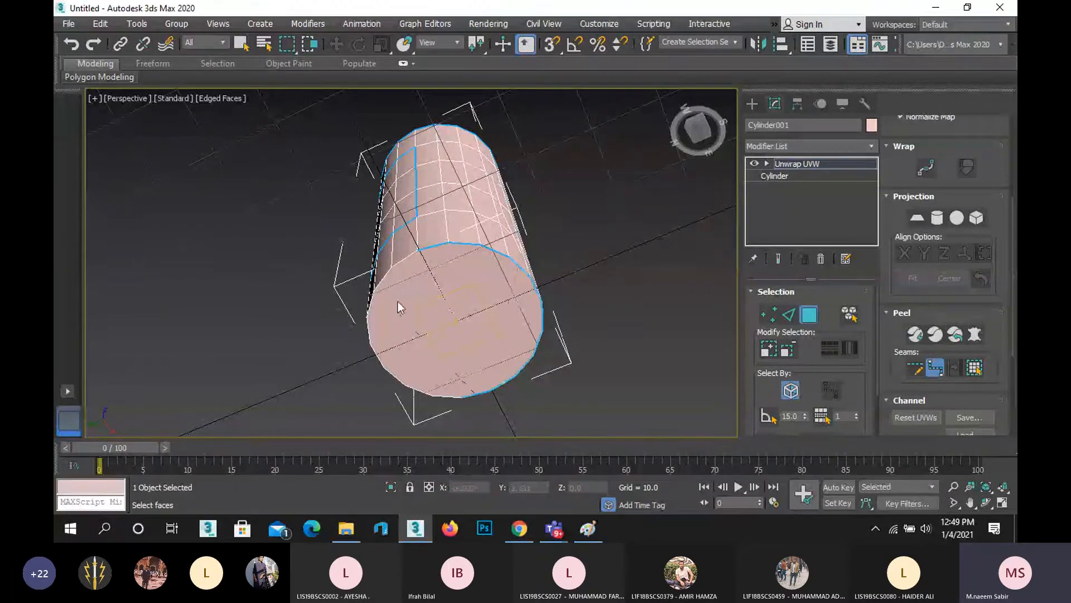
right_click(398, 264)
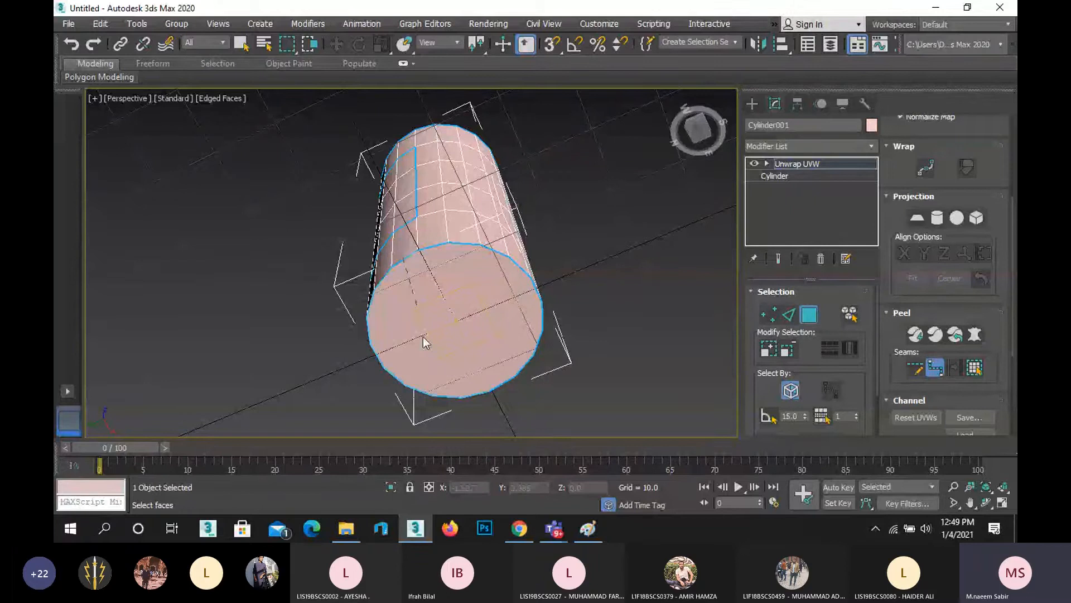
Start a stepped peel seam on the cylinder's plain side: two segments down, one edge across, one segment down, and along the lowest inner ring.
left_click(987, 502)
left_click_drag(425, 261, 375, 368)
right_click(417, 221)
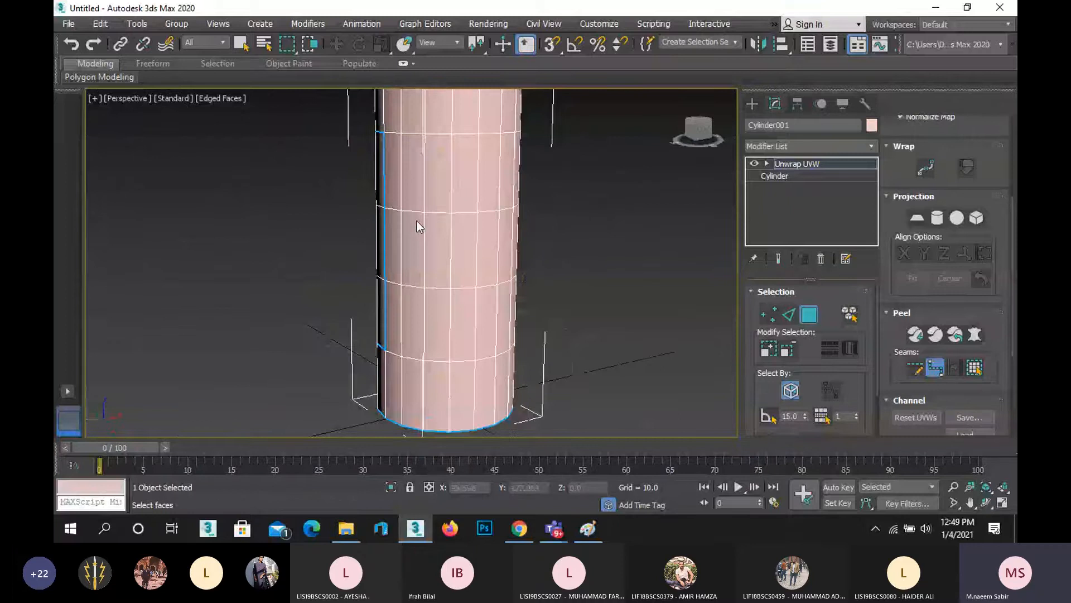
left_click(436, 135)
left_click(424, 211)
left_click(426, 285)
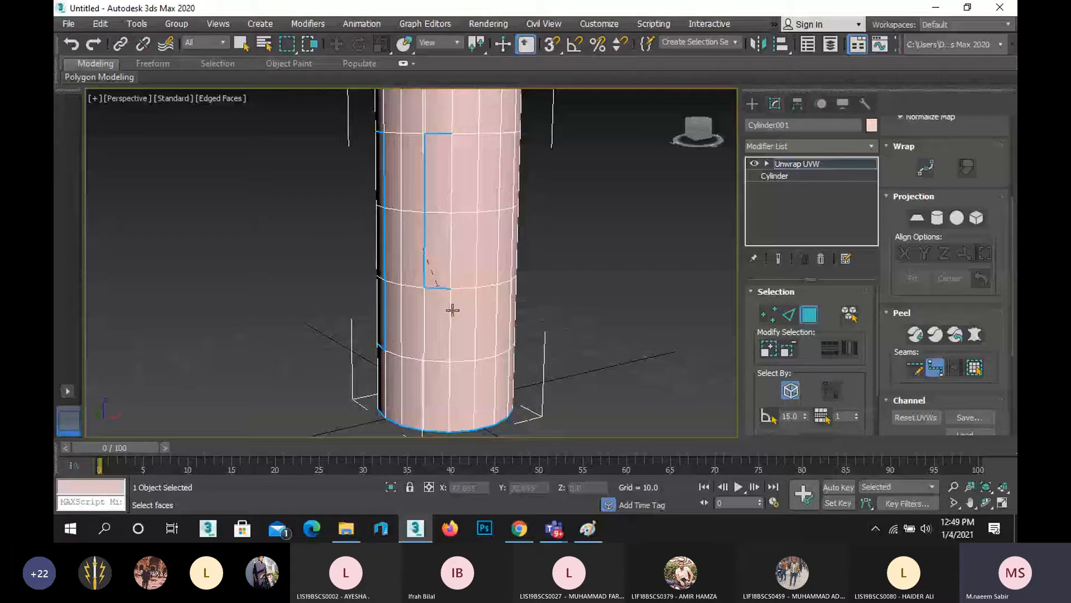
left_click(451, 359)
left_click(500, 351)
left_click(502, 350)
Bring the stepped seam back up to the upper ring, adding a one-segment-deep notch in its upper edge, and close the outline.
middle_click_drag(578, 347, 492, 363, "alt")
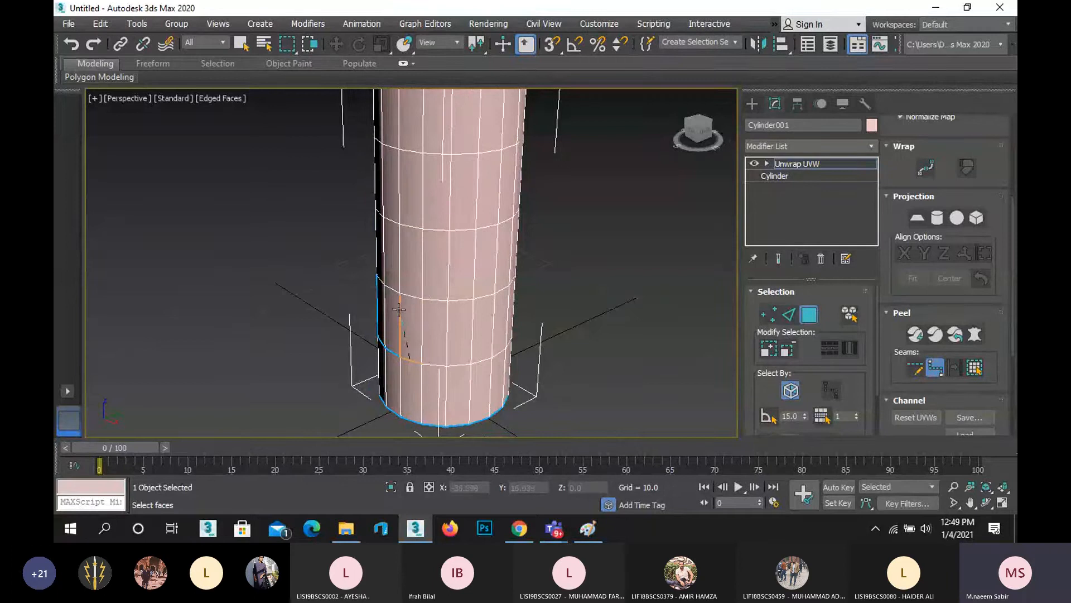
left_click(422, 318)
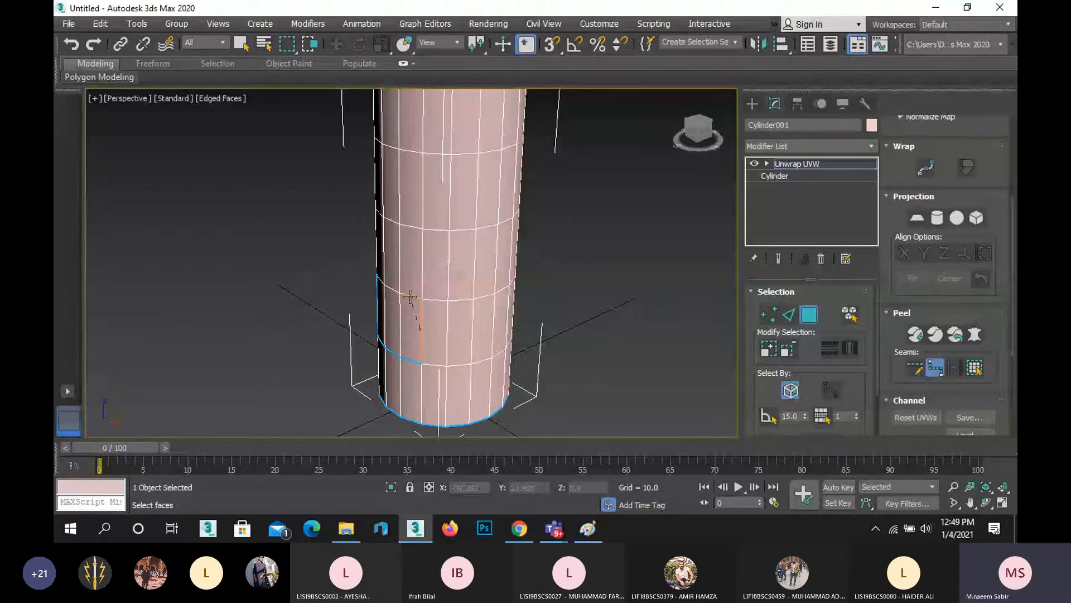
left_click(410, 297)
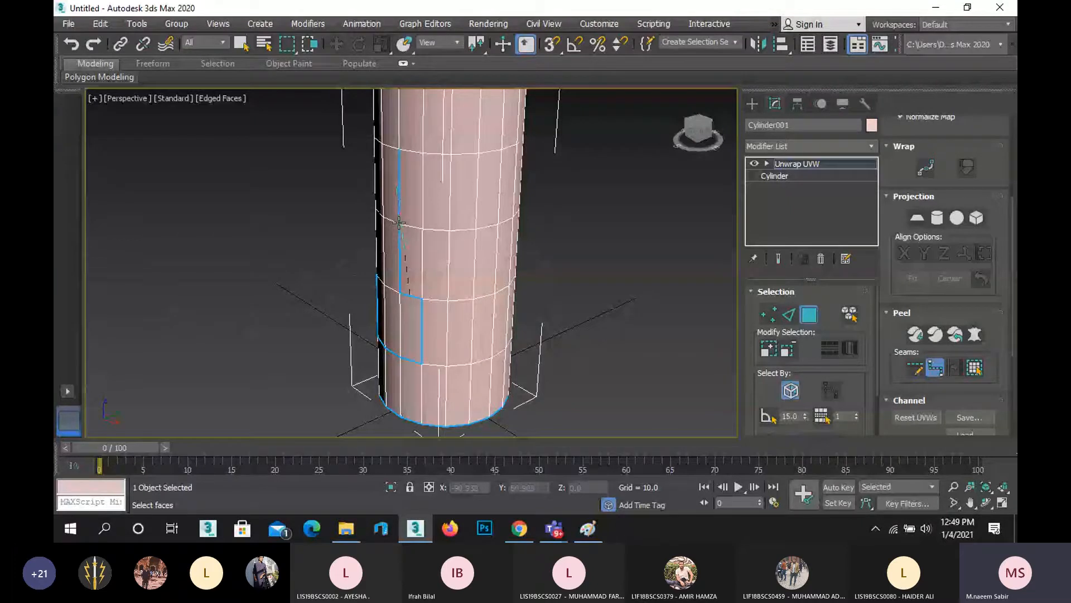
middle_click_drag(398, 222, 477, 172, "alt")
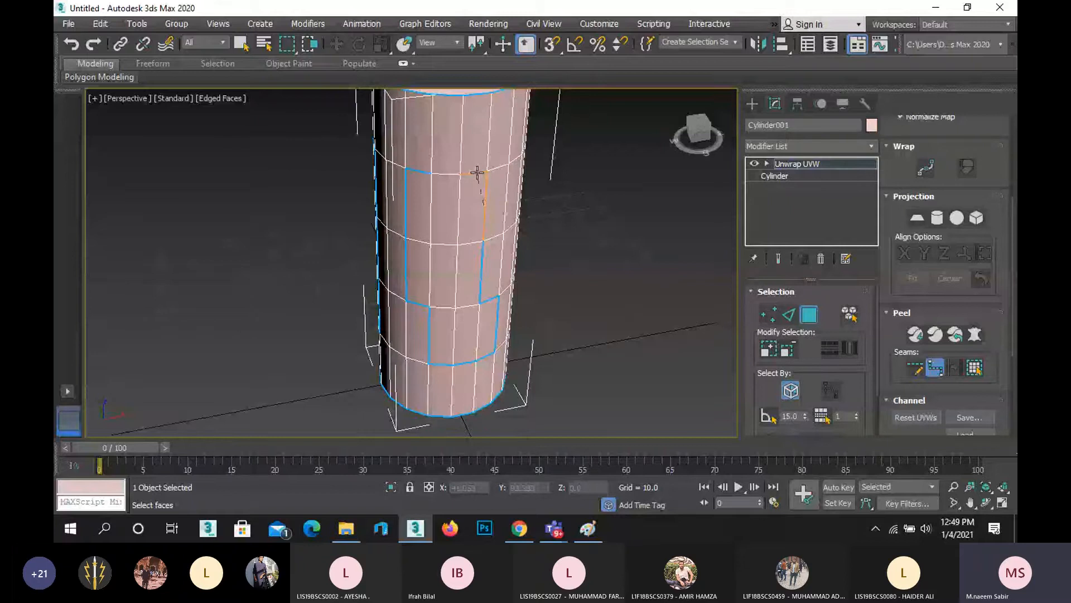
left_click(477, 172)
left_click(456, 245)
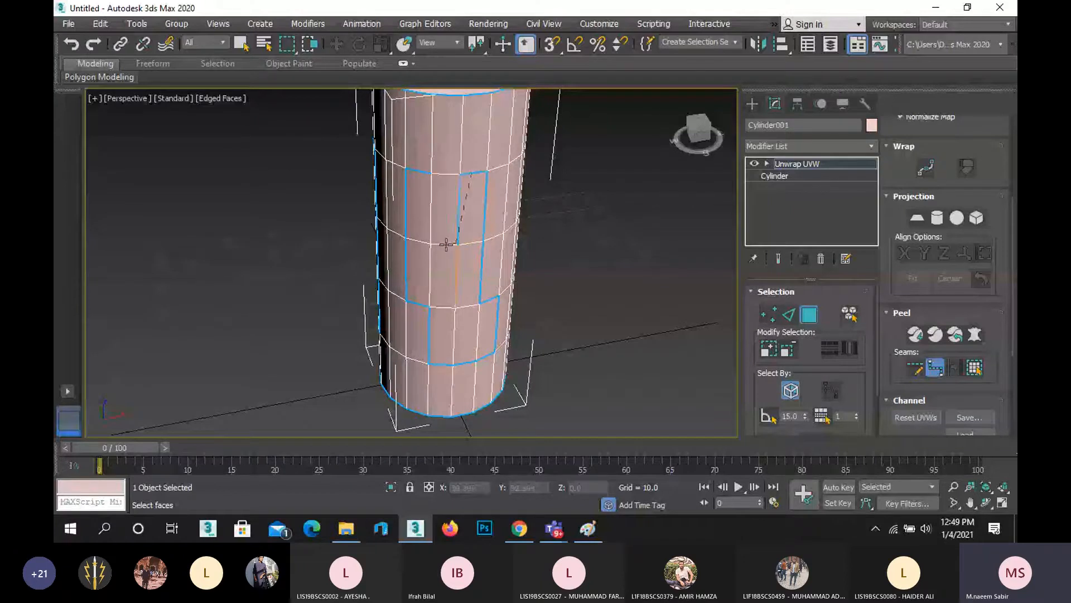
left_click(430, 197)
Examine the peel seams around the cylinder with the edged-faces display temporarily turned off.
left_click(985, 503)
left_click_drag(413, 262, 452, 218)
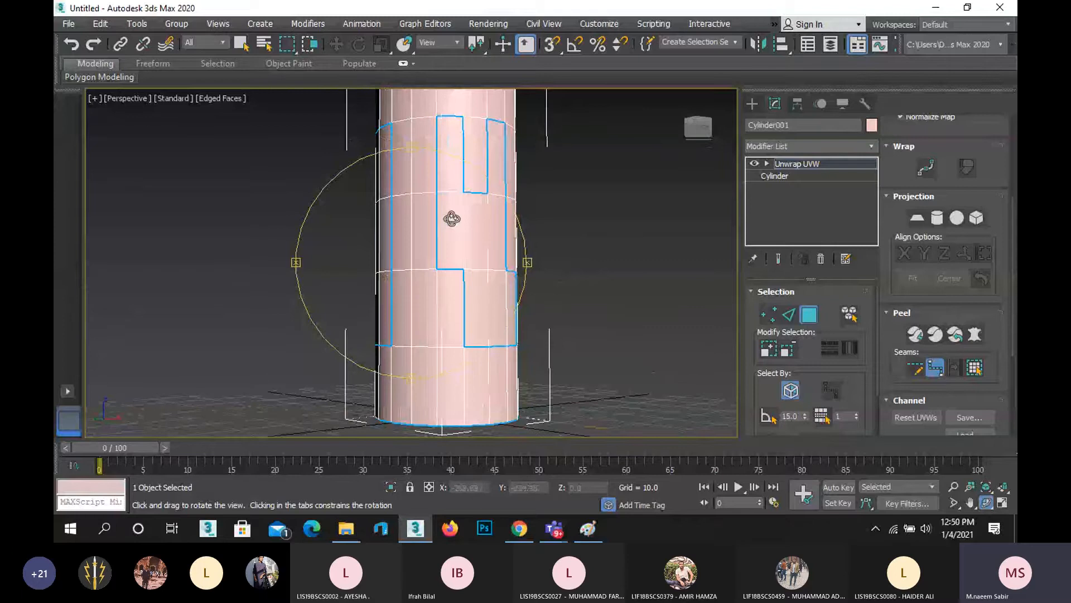
key("F4")
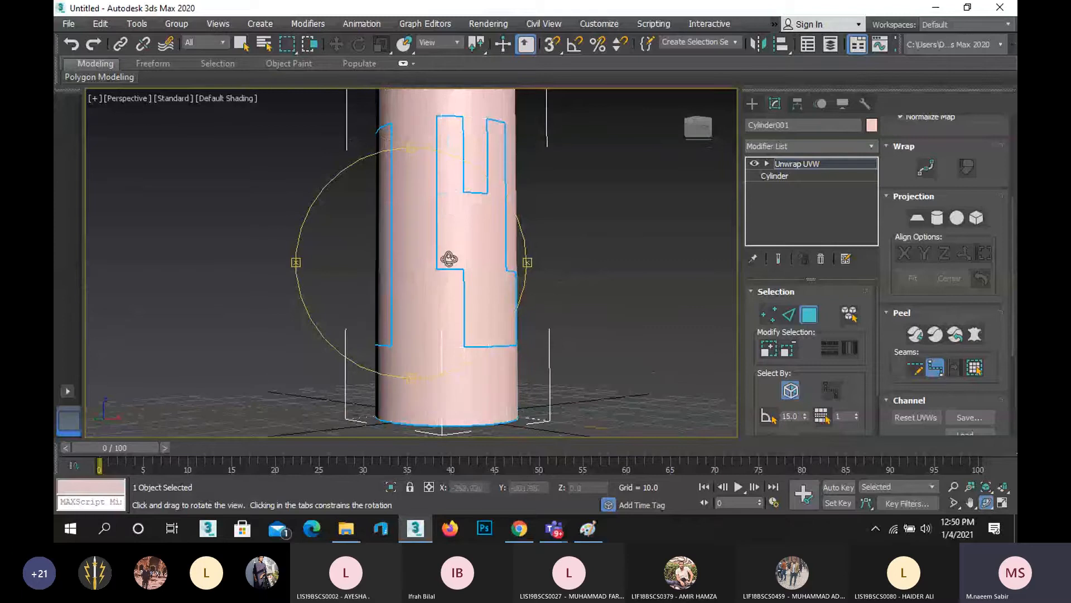
left_click_drag(449, 258, 745, 296)
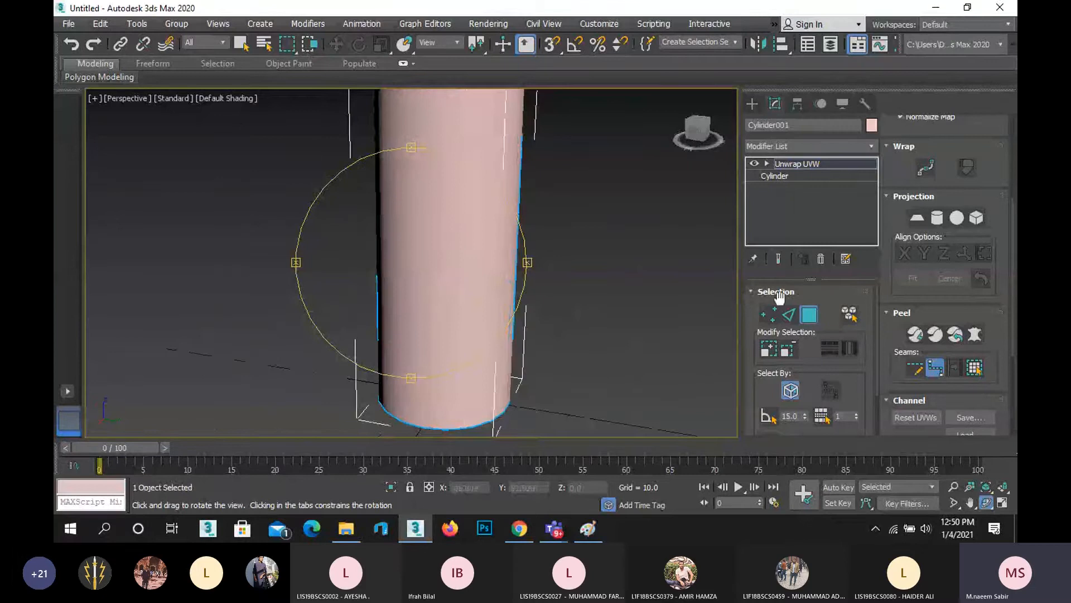
key("F4")
right_click(405, 253)
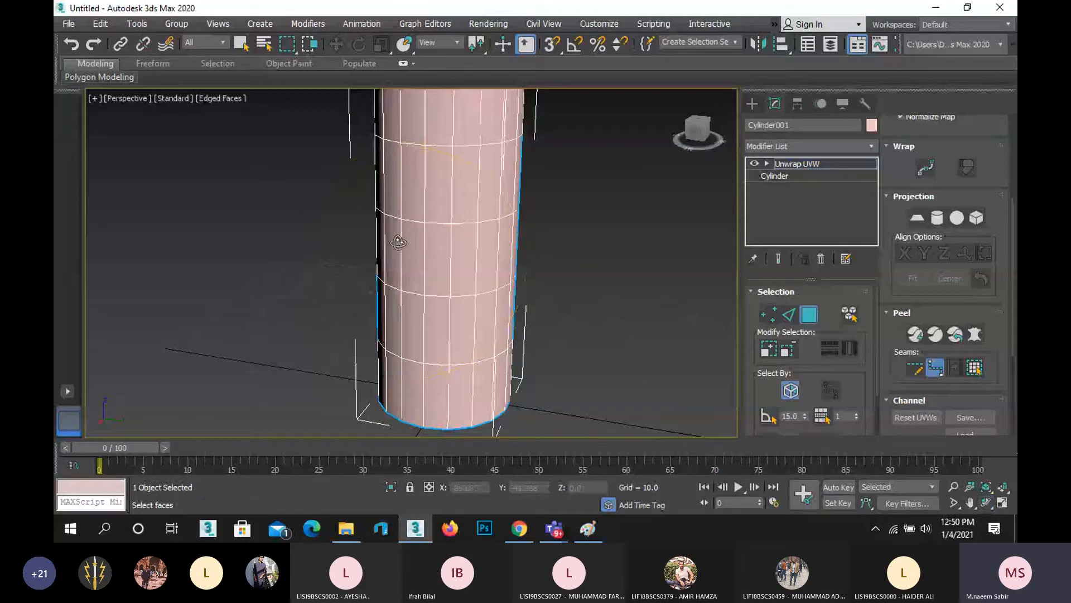
Mark a narrow peel seam strip one segment wide and four segments tall, from the bottom rim to the upper ring, on the blank side.
left_click(425, 145)
left_click(426, 222)
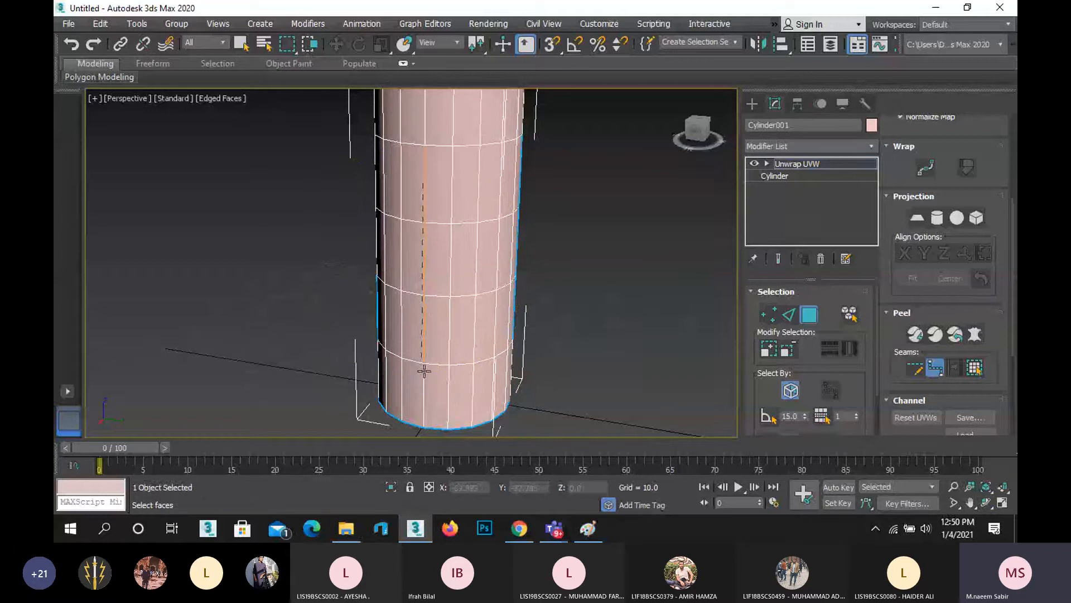
left_click(424, 390)
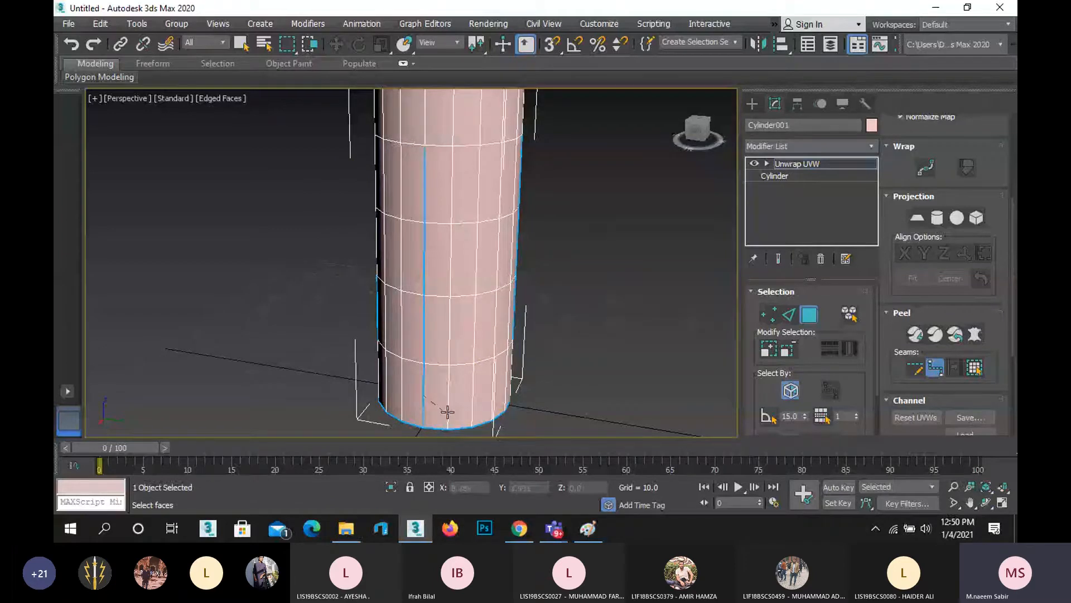
left_click(448, 414)
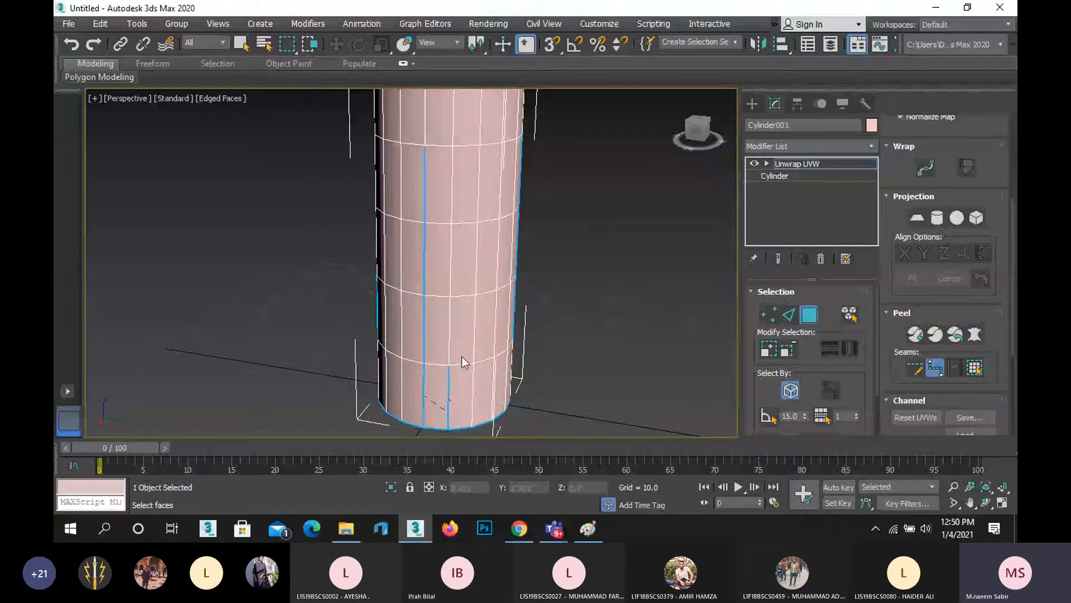
left_click(452, 148)
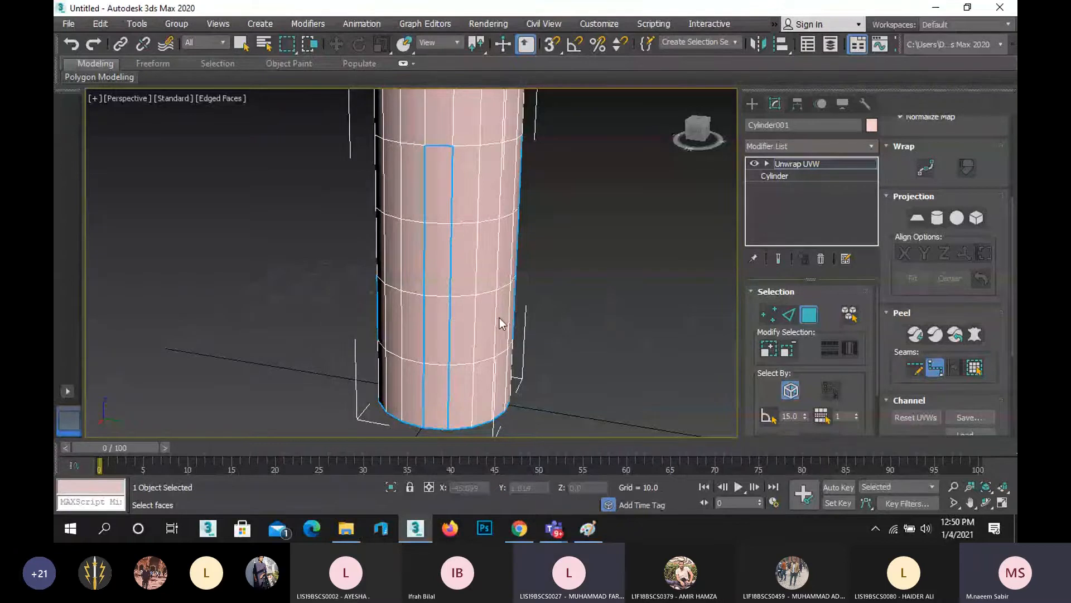
scroll(568, 222, "down", 3)
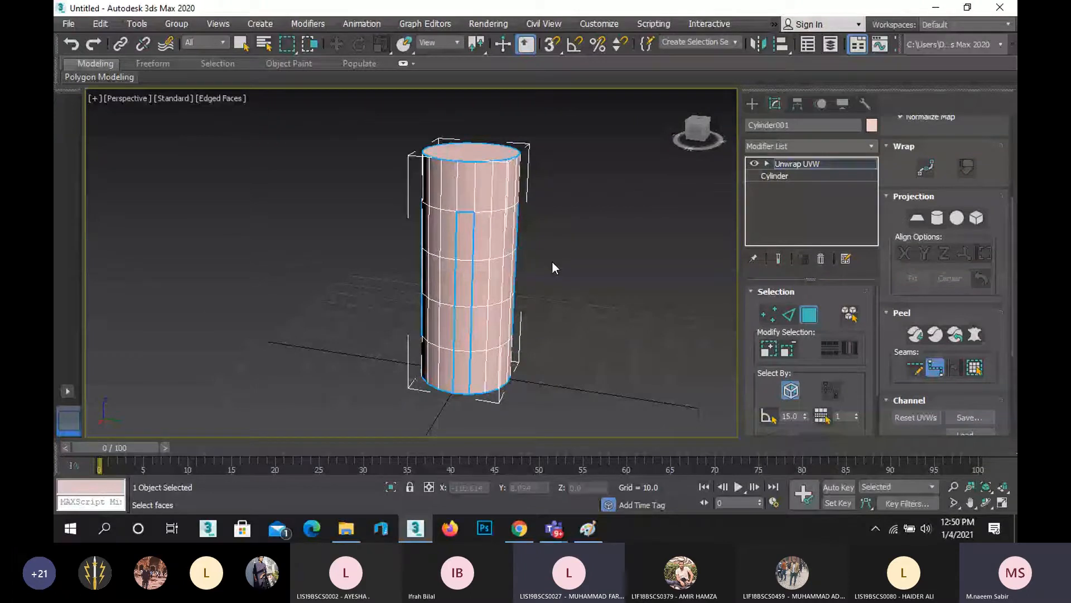
scroll(551, 260, "up", 4)
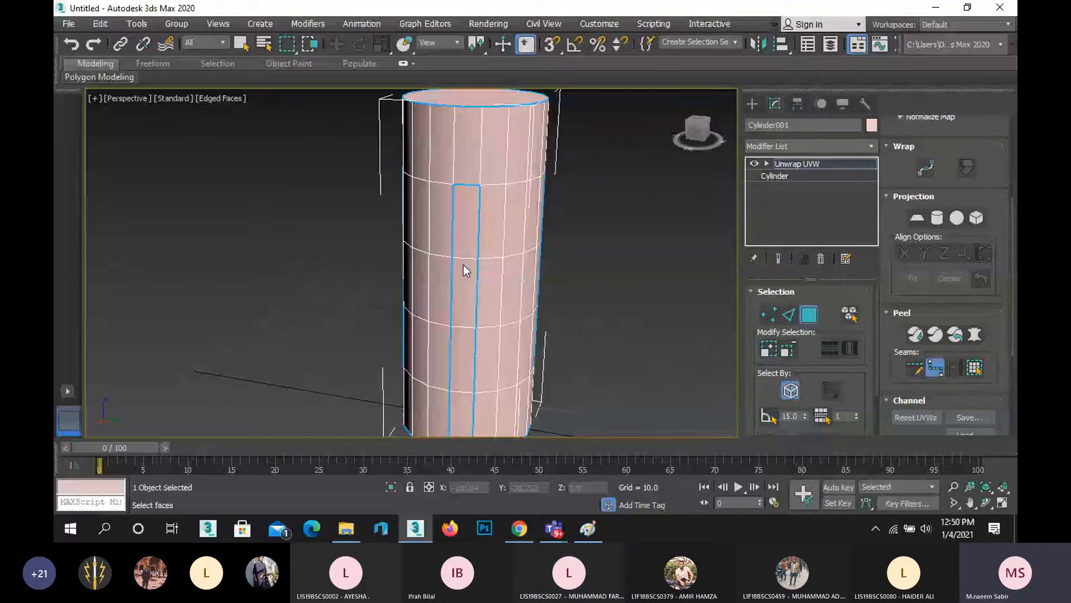
scroll(463, 265, "up", 2)
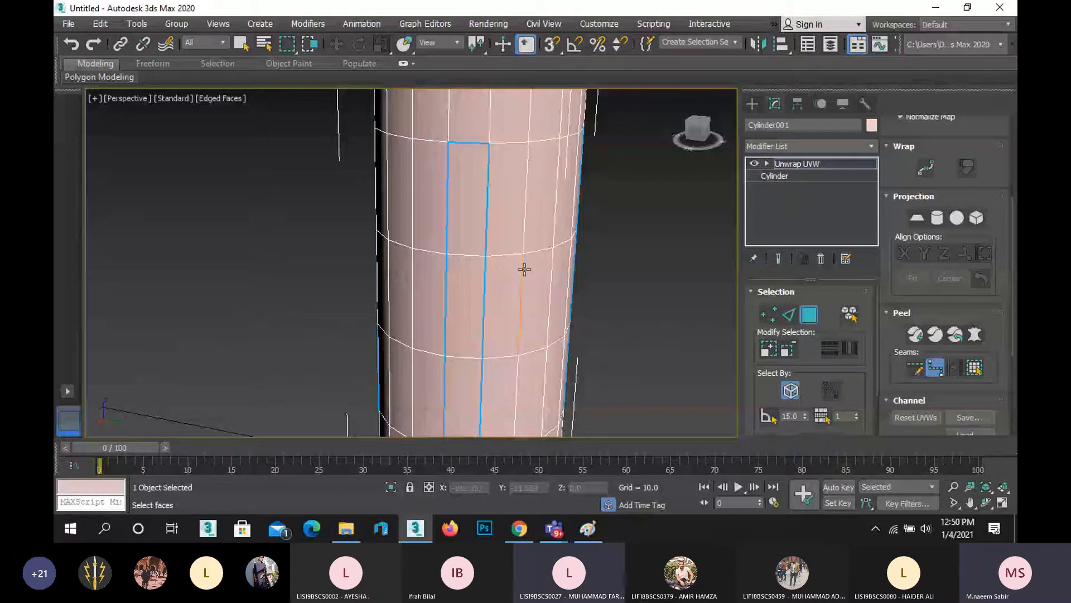
left_click(522, 263)
left_click(515, 400)
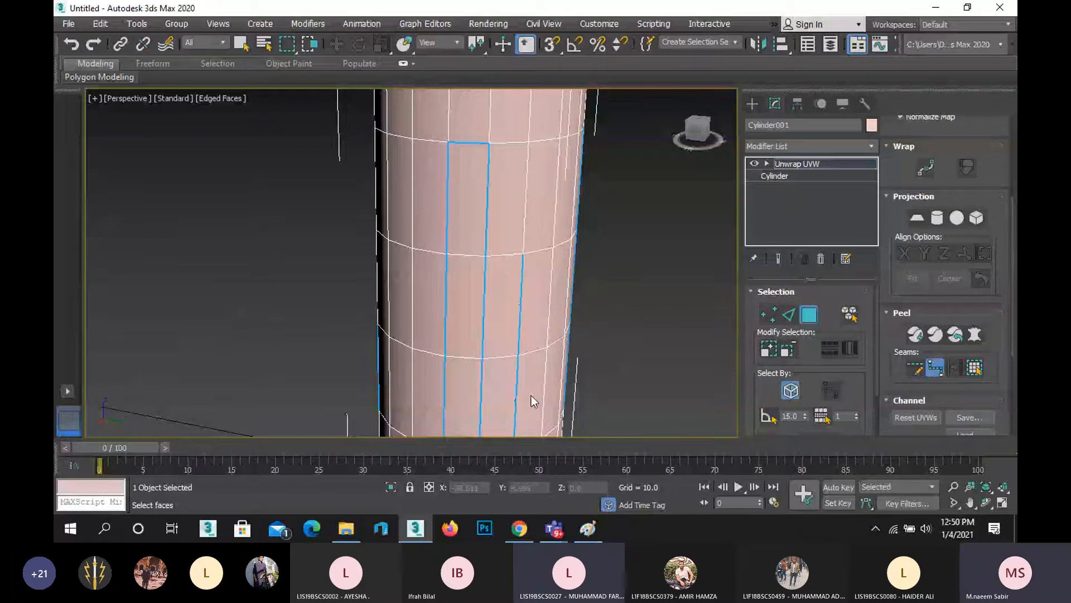
key("ctrl+z")
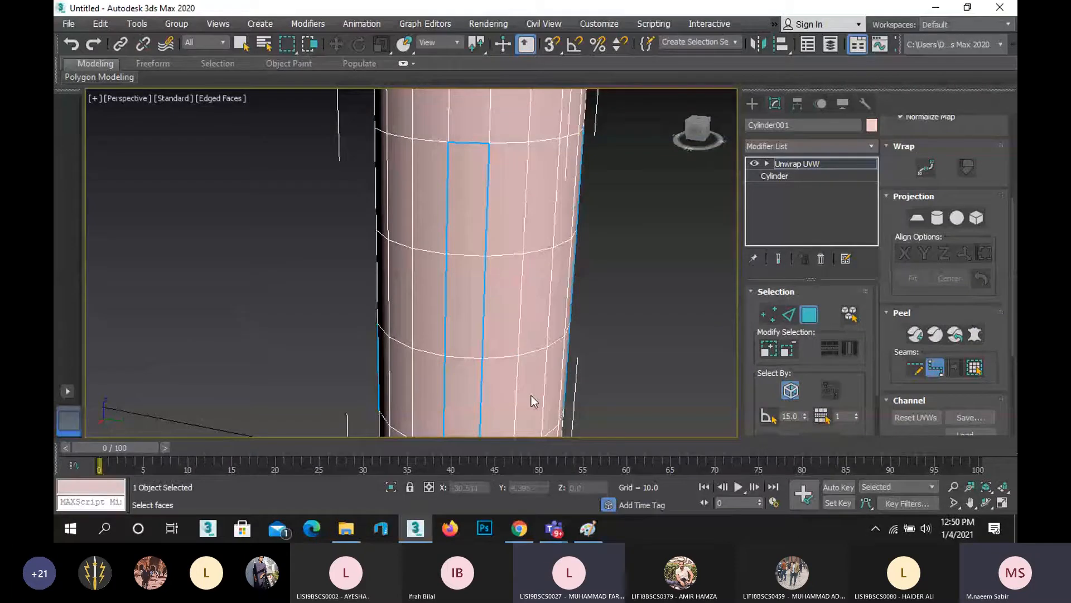
Examine the peel seams on the rectangular and stepped sides of the cylinder, and review the modifier's Configure and Projection settings.
scroll(532, 401, "down", 3)
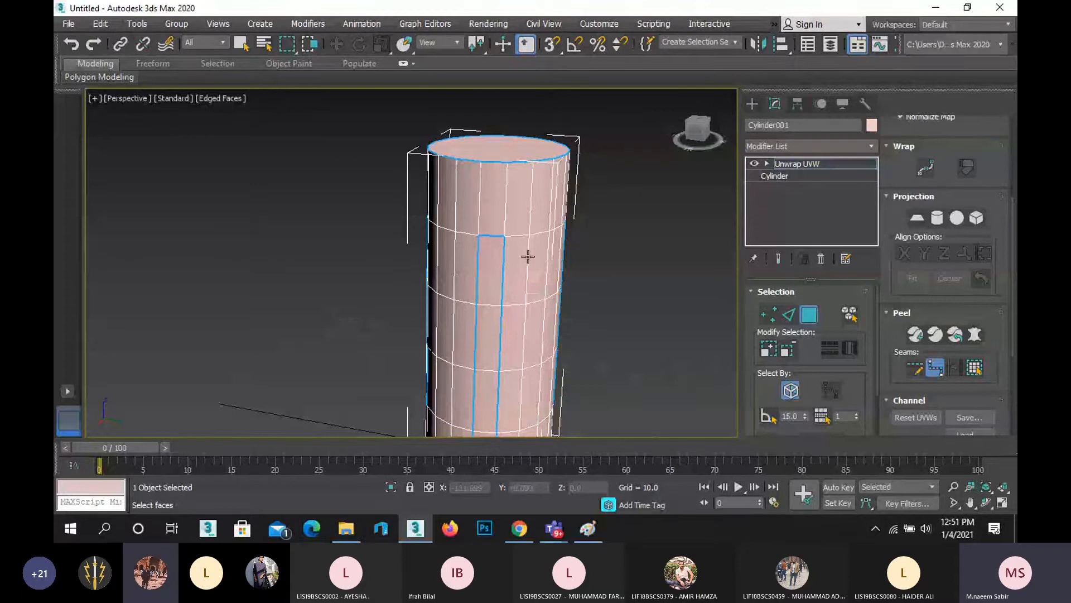
scroll(528, 257, "down", 3)
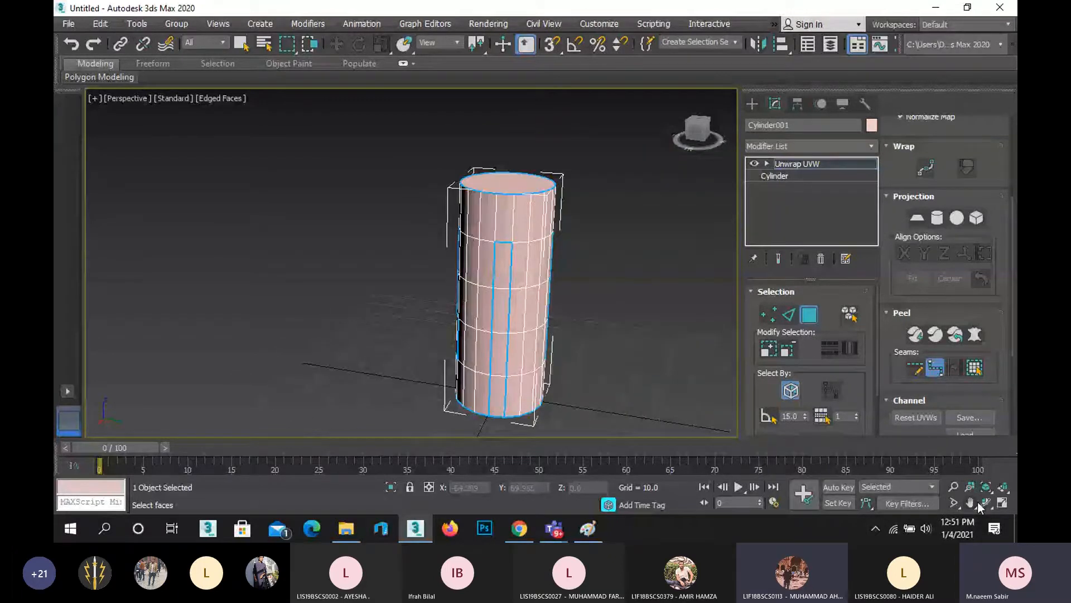
left_click(985, 503)
left_click_drag(379, 240, 253, 288)
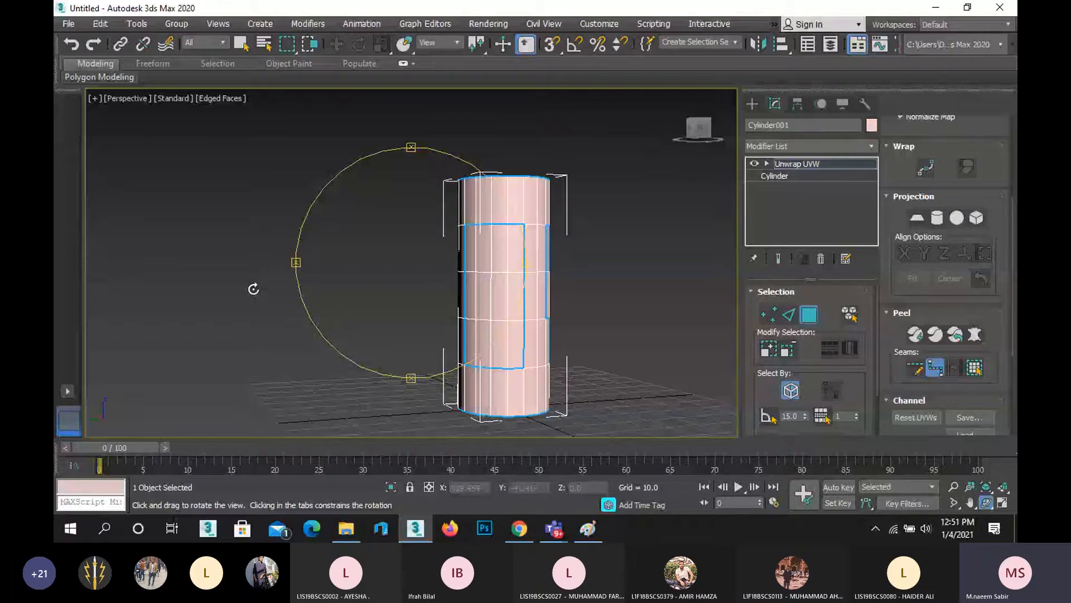
left_click_drag(253, 289, 424, 301)
right_click(425, 301)
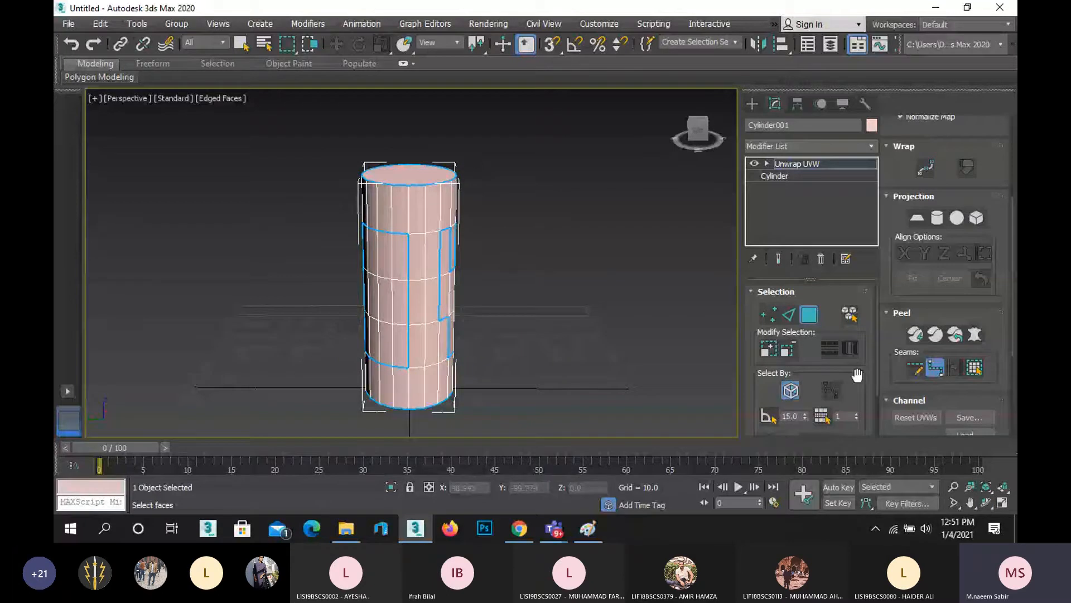
scroll(857, 375, "up", 5)
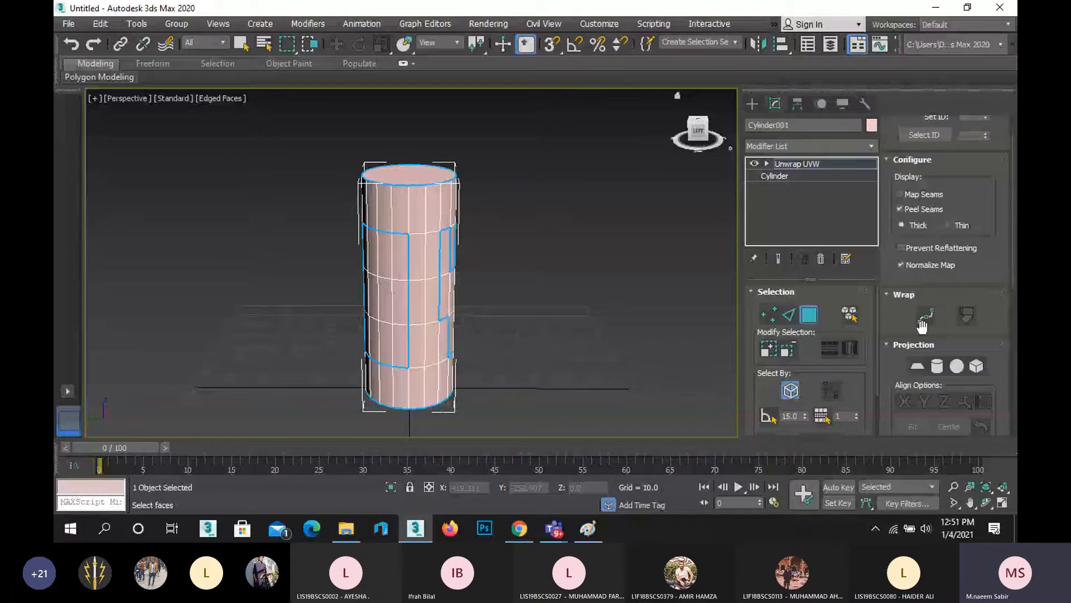
scroll(915, 332, "down", 5)
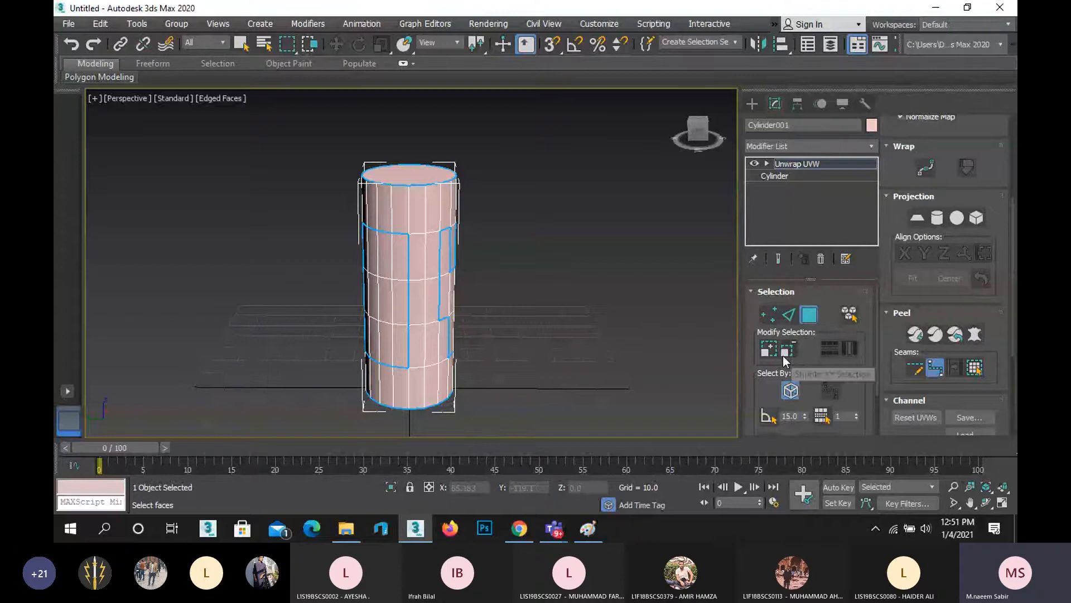
Leave Point-to-Point Seams, select a face inside the rectangular seam outline, and expand the face selection to its seams.
left_click(987, 502)
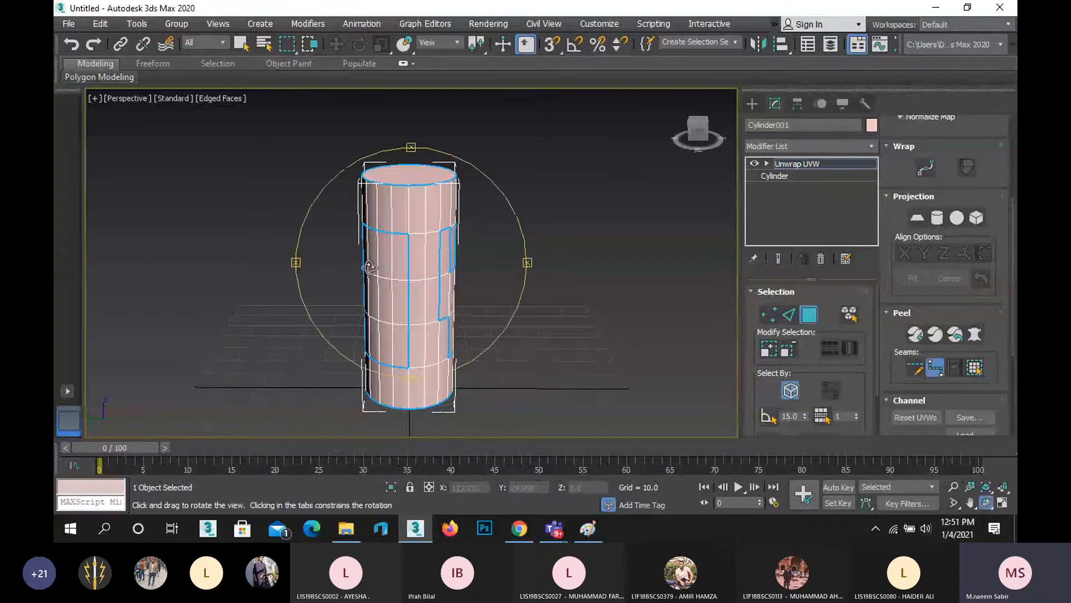
left_click_drag(369, 267, 492, 239)
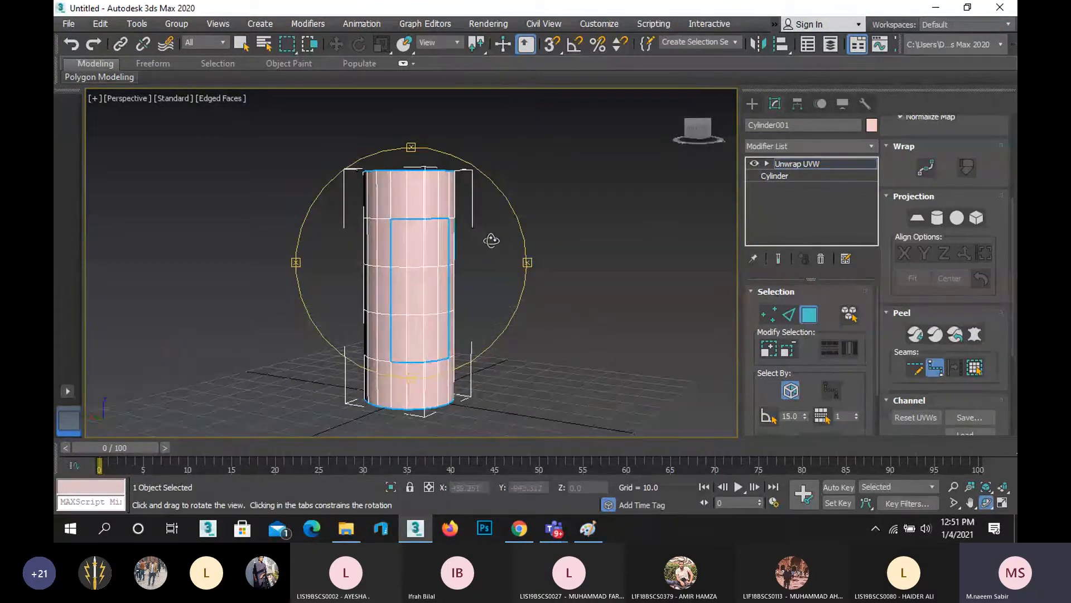
right_click(491, 240)
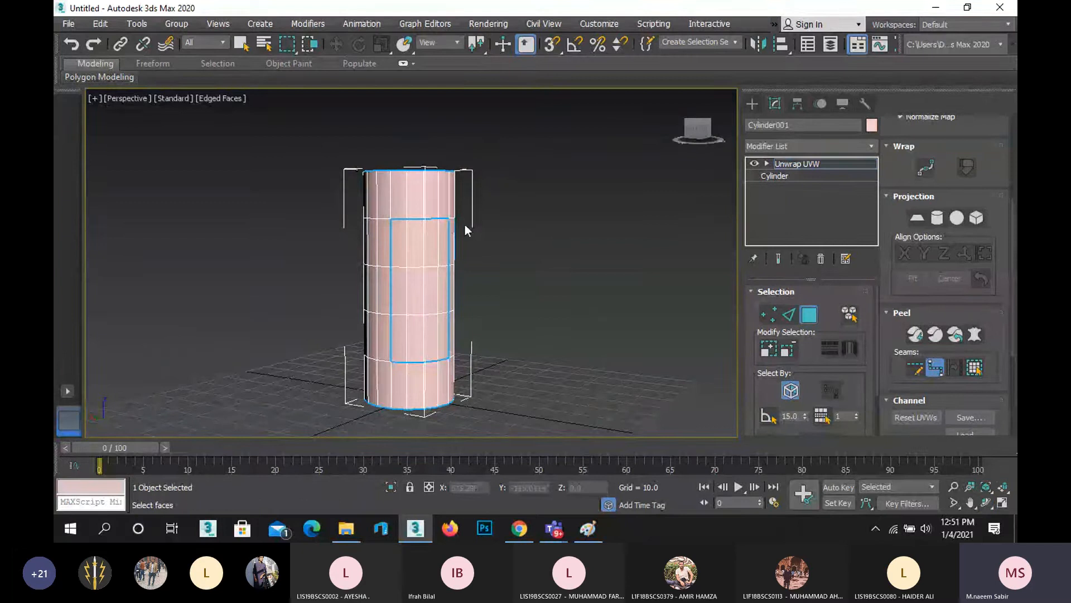
left_click(425, 268)
left_click(942, 367)
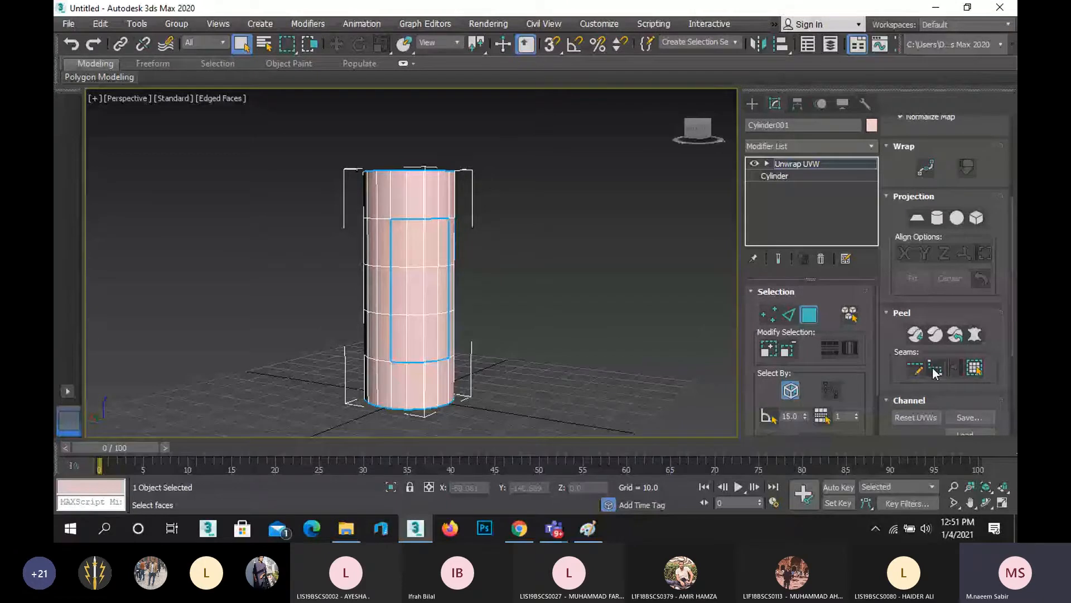
left_click(412, 287)
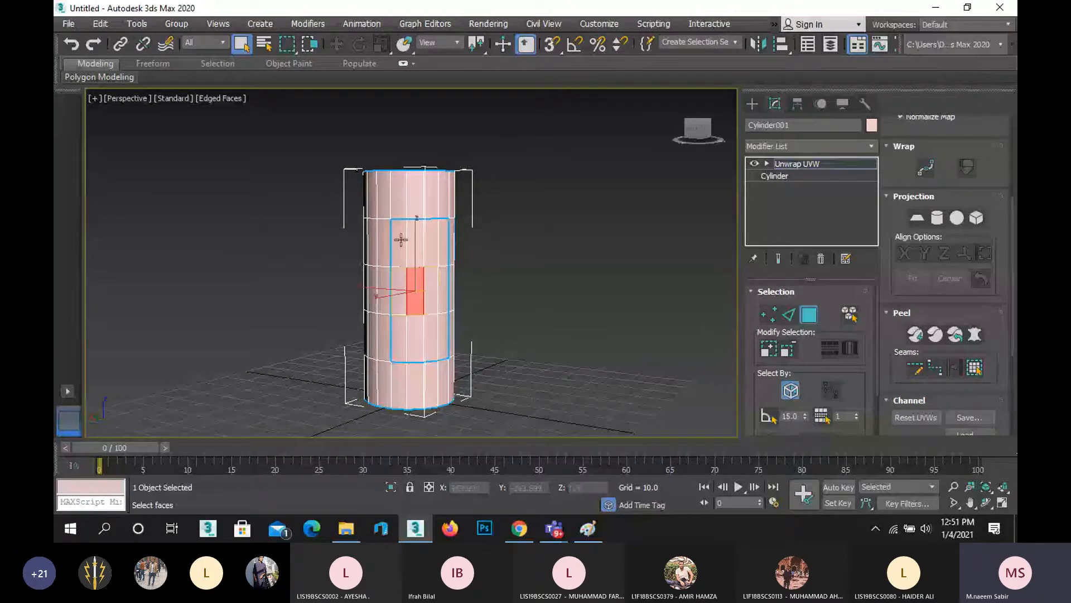
left_click(980, 371)
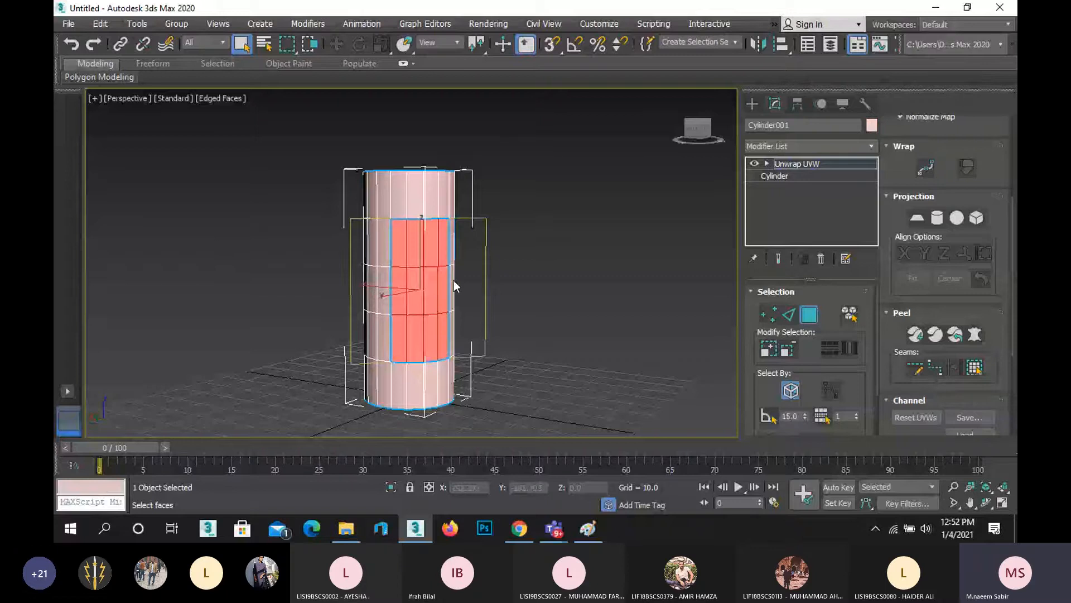
Select the cylinder side faces outside the outlines, and then the faces inside the stepped outline, expanding one face to the seams each time.
left_click(418, 202)
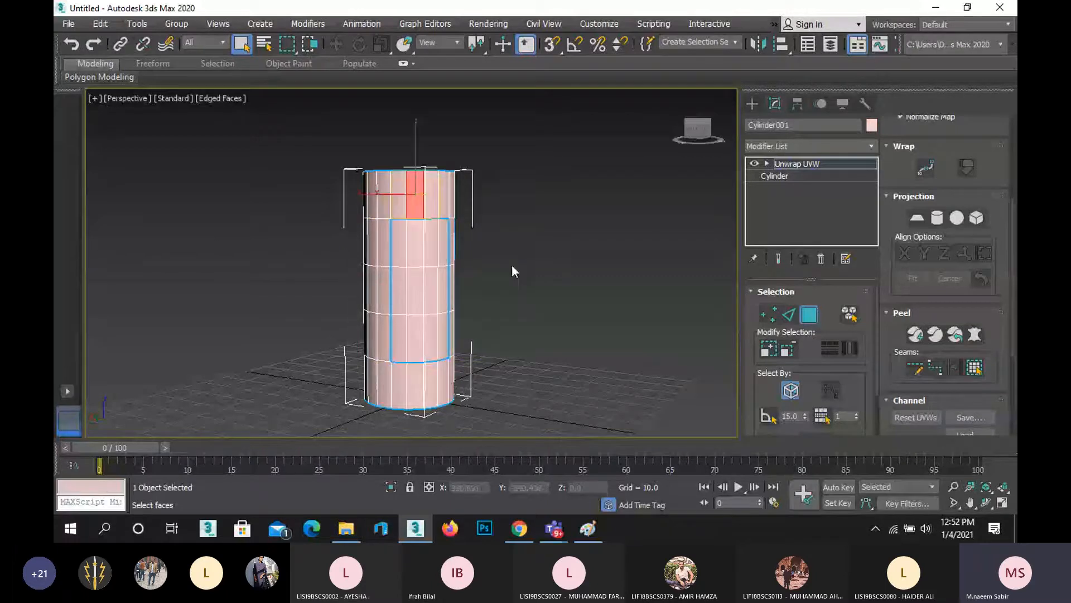
left_click(976, 370)
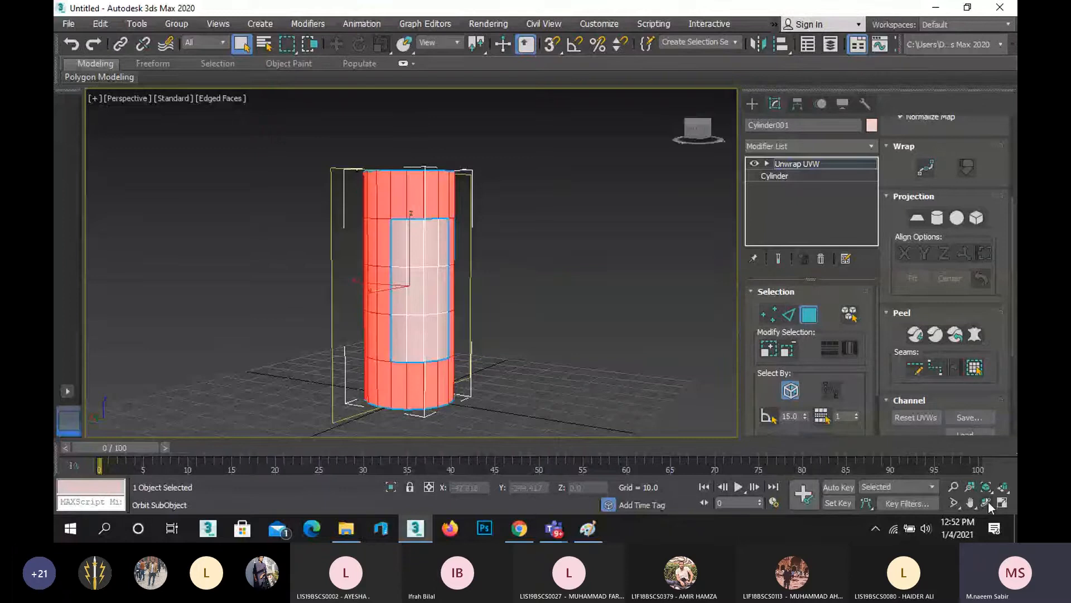
left_click(989, 501)
left_click_drag(402, 267, 317, 278)
right_click(317, 278)
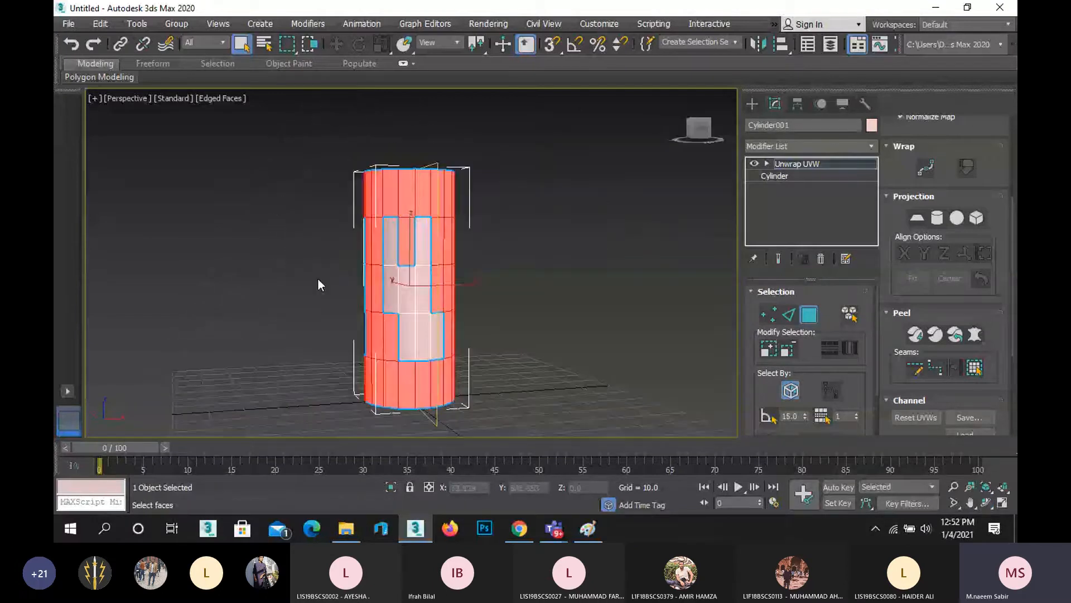
left_click(406, 290)
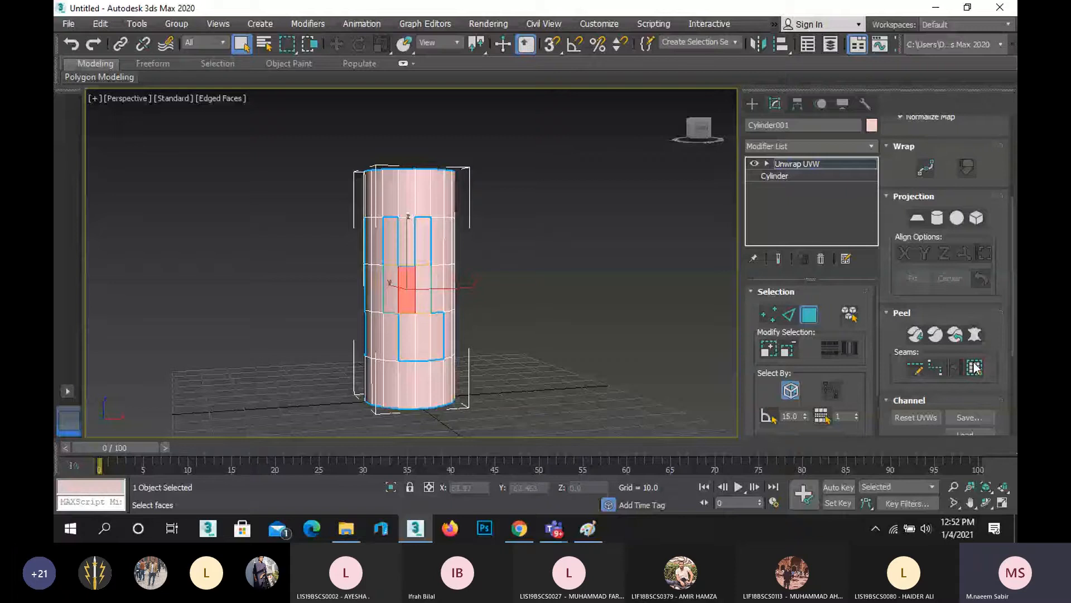
left_click(975, 366)
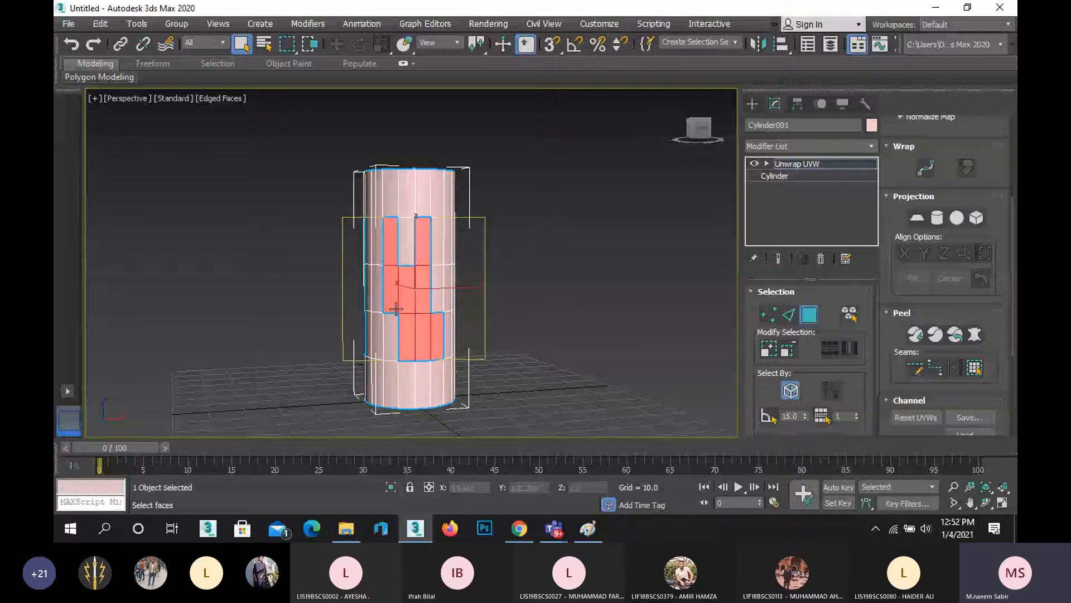
scroll(396, 248, "up", 3)
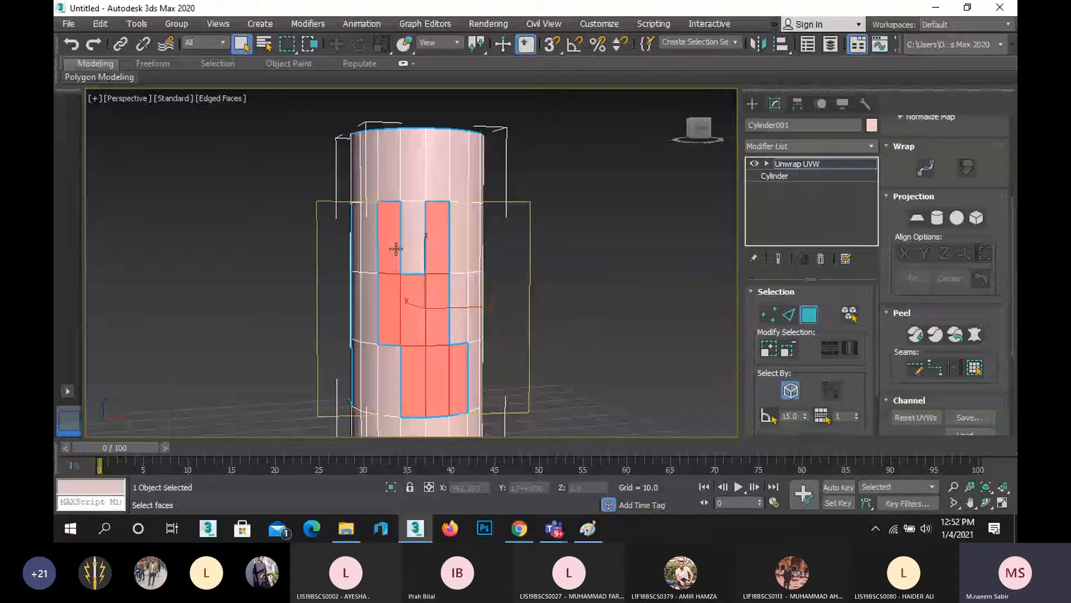
scroll(396, 248, "down", 2)
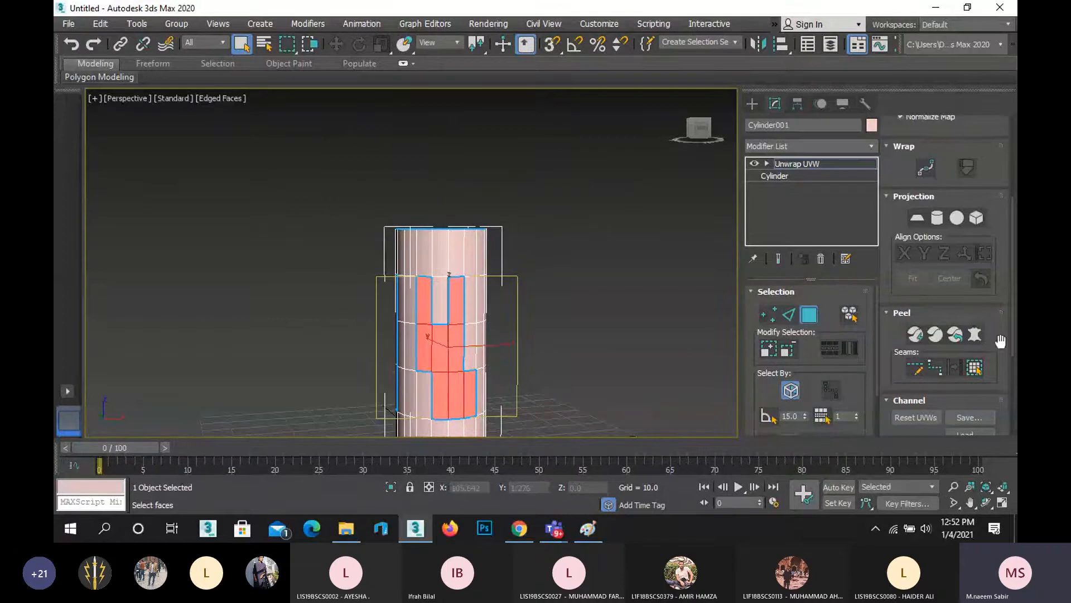
Select one face inside the rectangular outline again and expand the face selection to its surrounding peel seams.
left_click(987, 503)
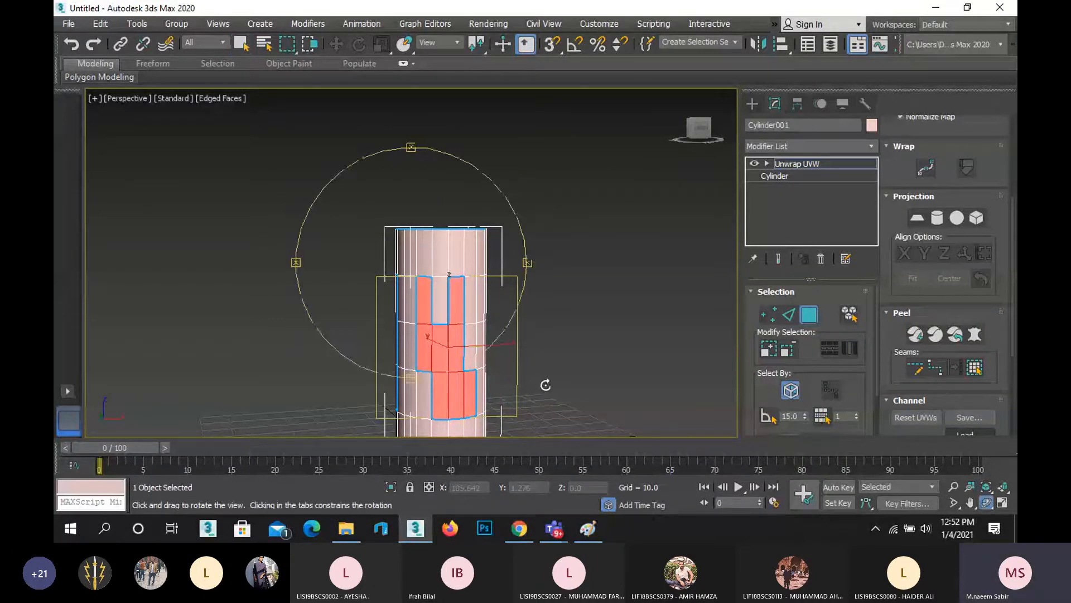
left_click_drag(449, 307, 539, 307)
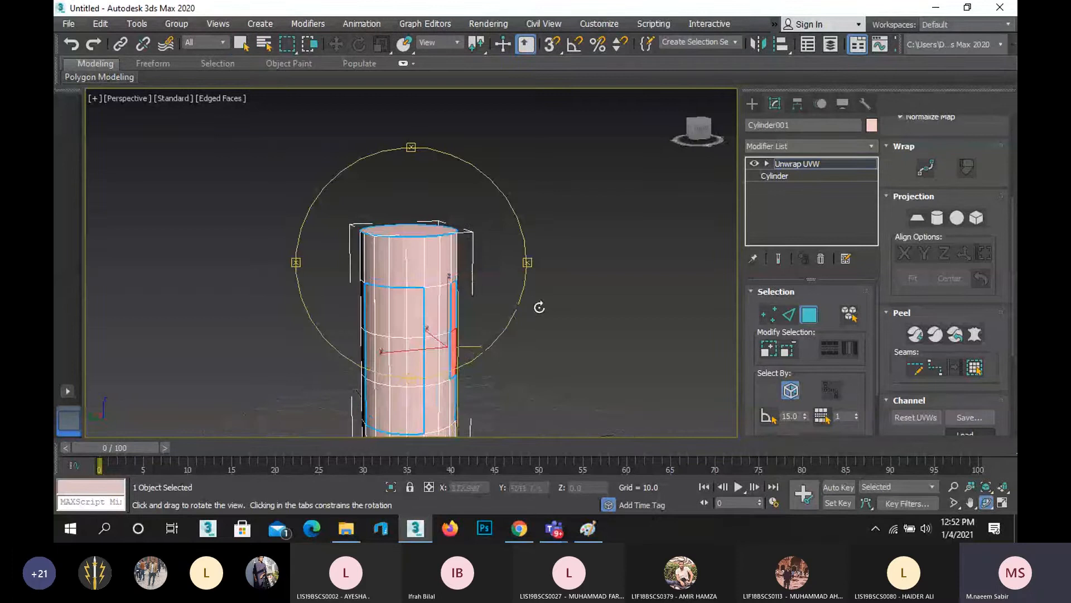
scroll(390, 270, "down", 2)
right_click(419, 270)
left_click(404, 302)
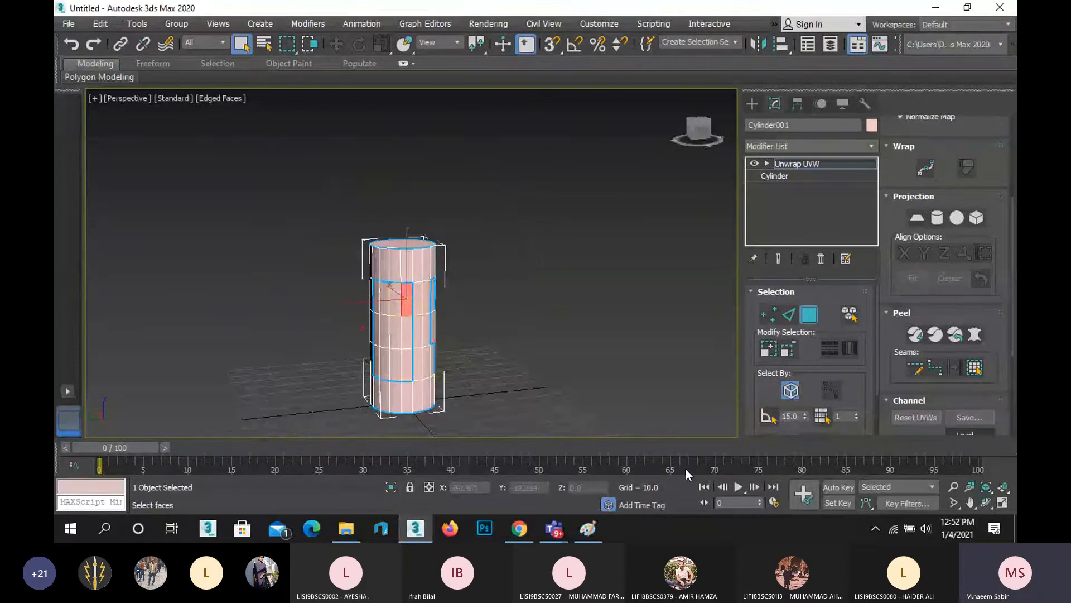
left_click(976, 369)
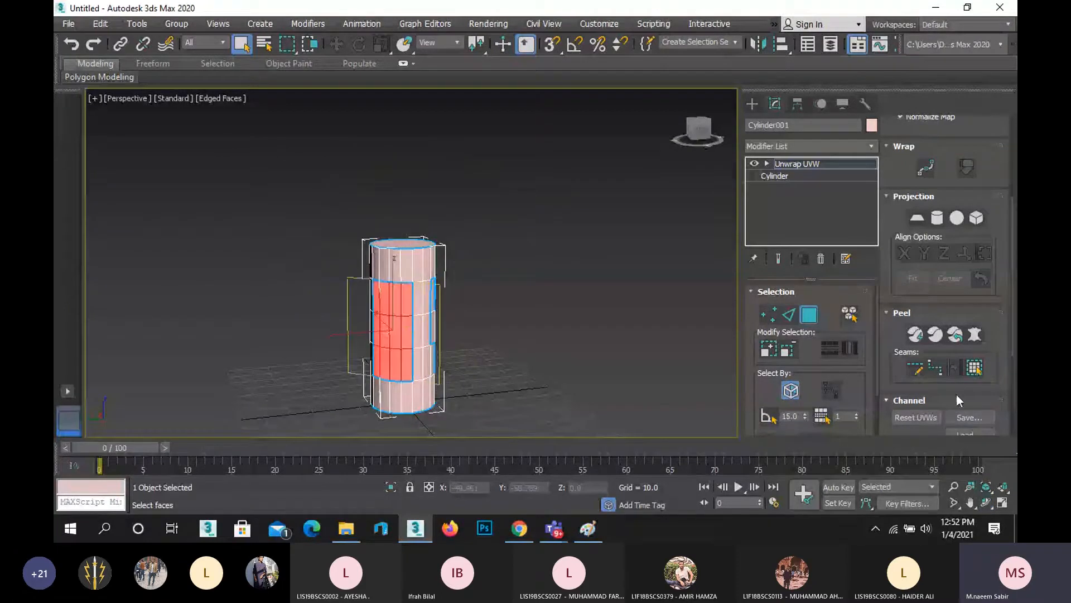
Quick Peel the selected rectangular region and move its UV island about 1.15 in V, above the checker tile in the UV editor.
left_click(918, 339)
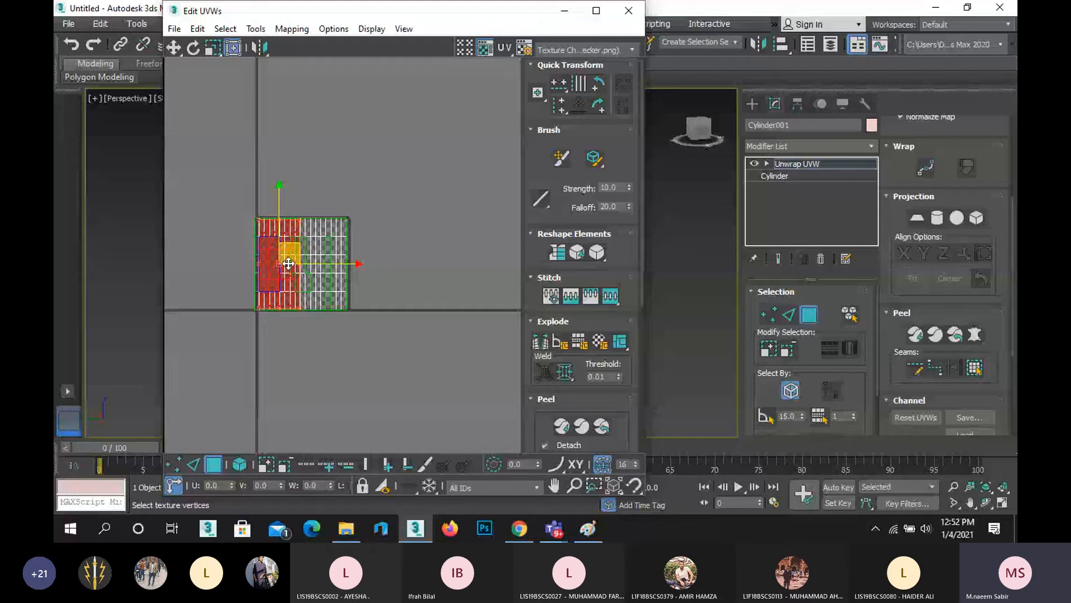
left_click_drag(288, 264, 297, 97)
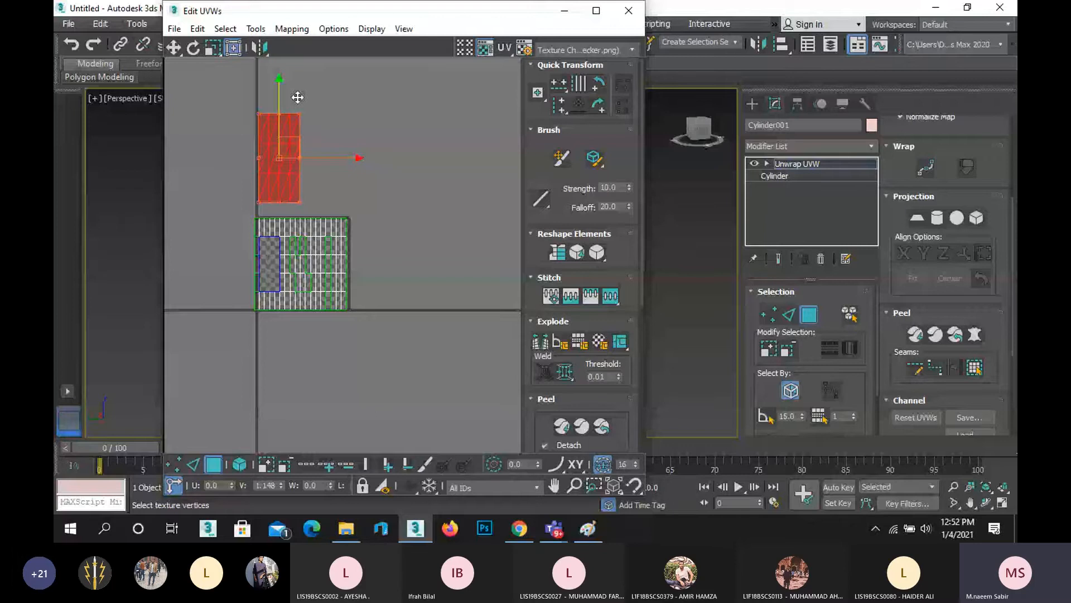
left_click_drag(386, 12, 754, 51)
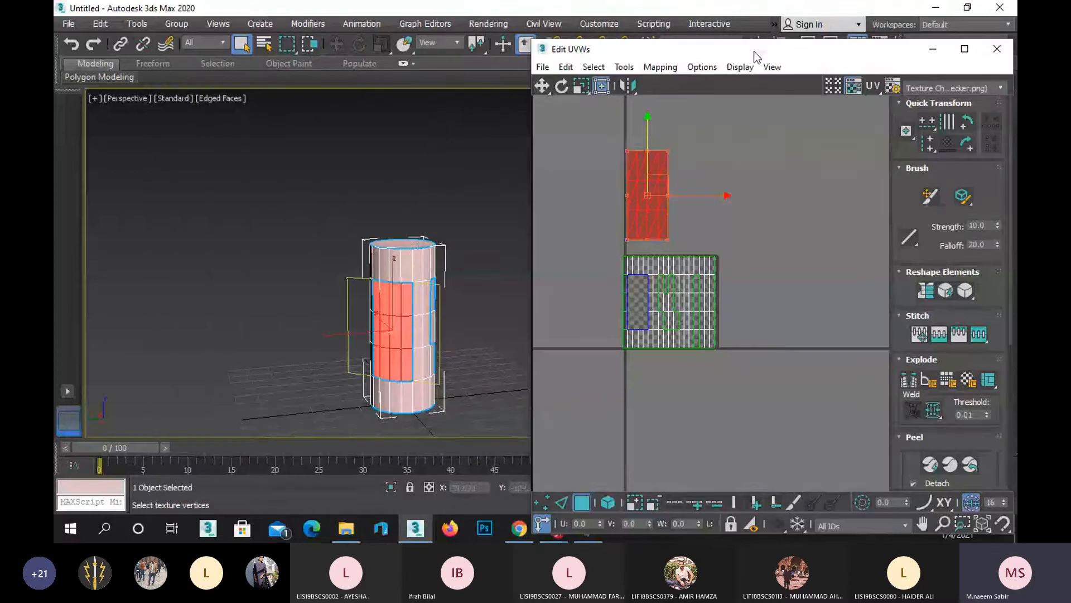
Select the cylinder's top cap, peel it into a circular UV island, and place it above the checker tile beside the rectangular island.
left_click(404, 243)
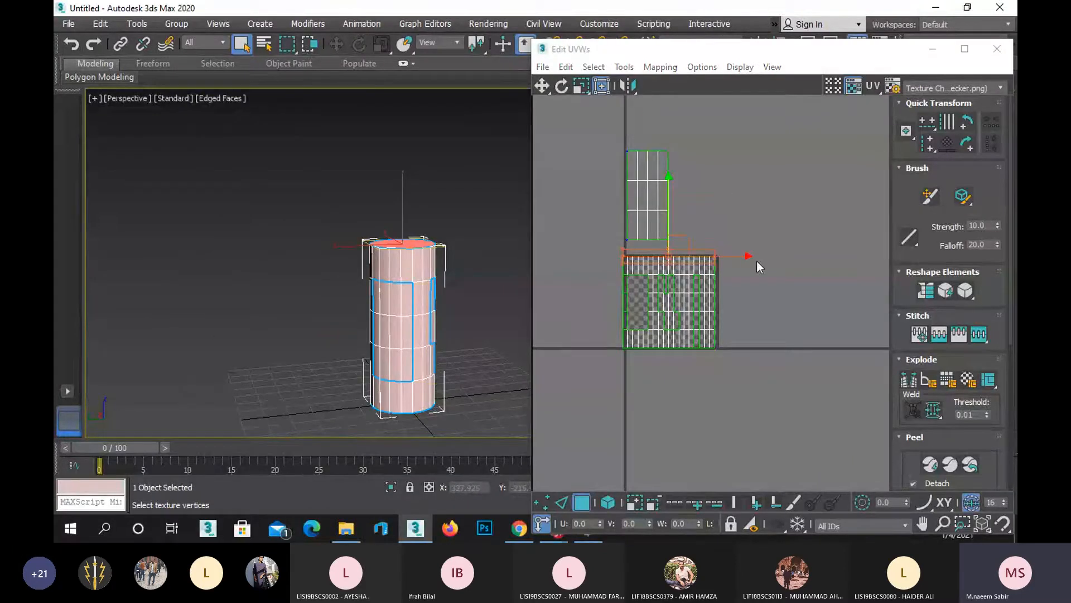
scroll(700, 248, "up", 2)
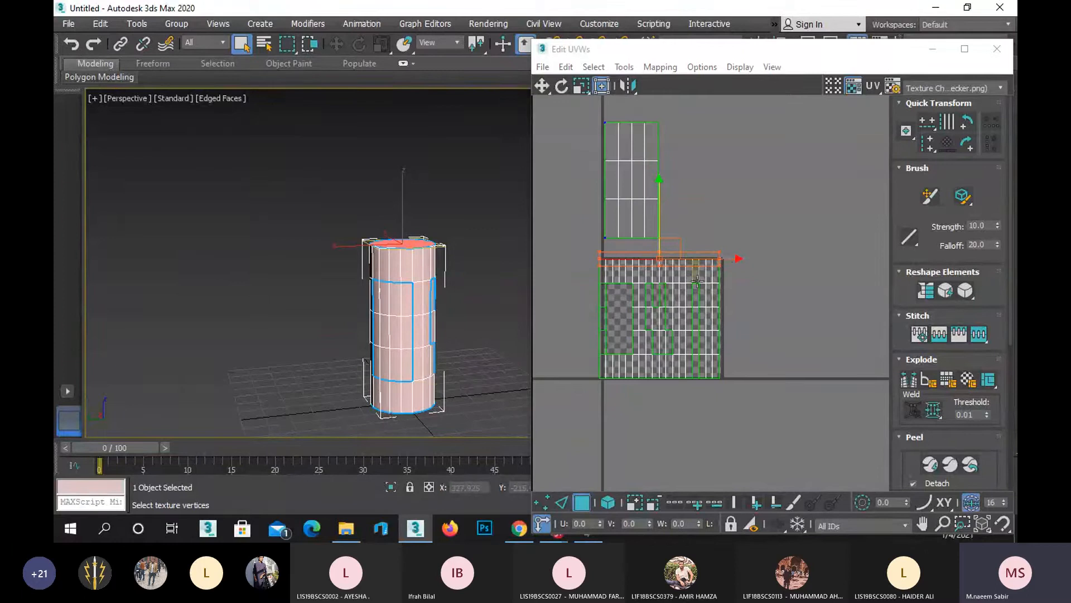
left_click_drag(818, 49, 337, 25)
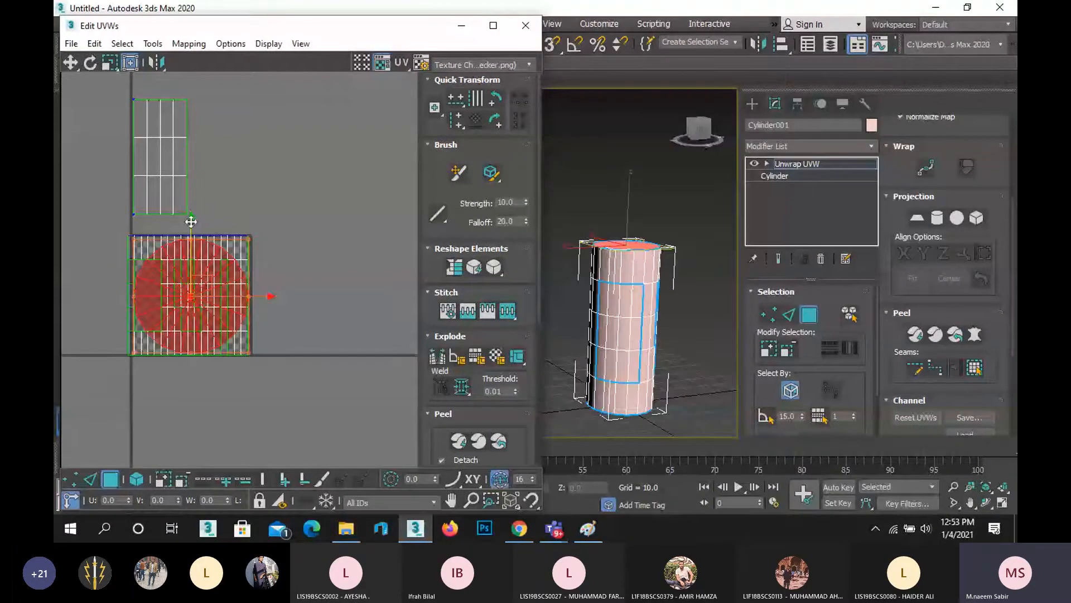
left_click_drag(190, 221, 191, 98)
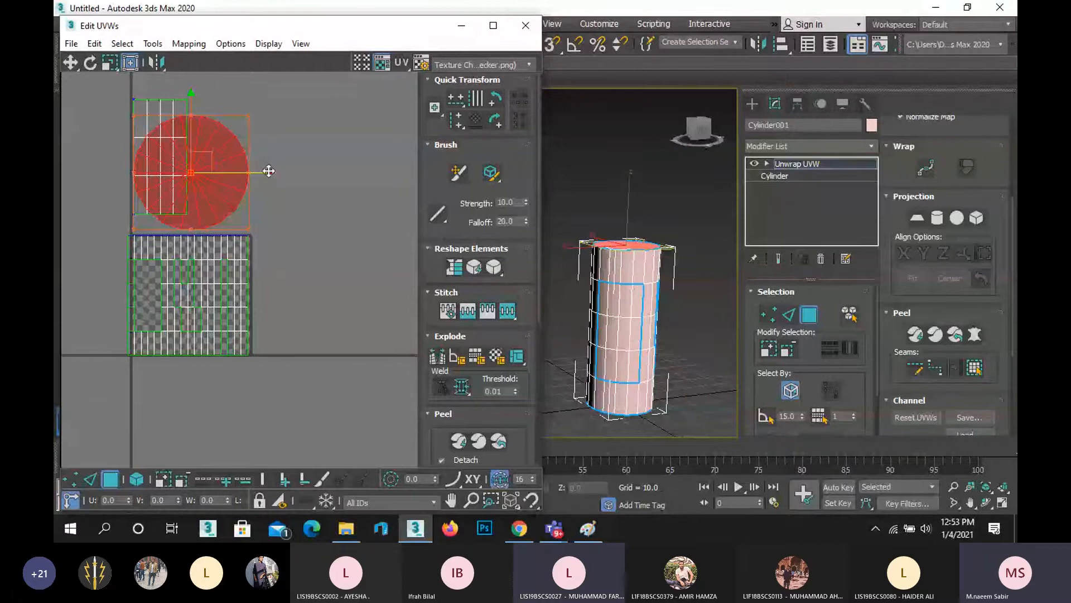
left_click_drag(269, 171, 333, 171)
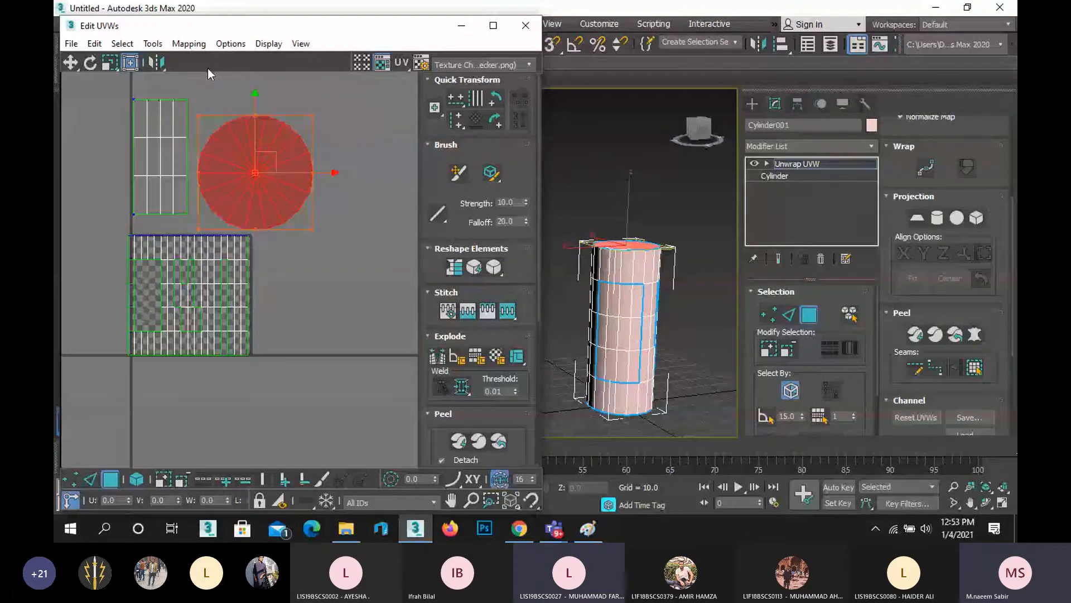
left_click_drag(257, 97, 258, 76)
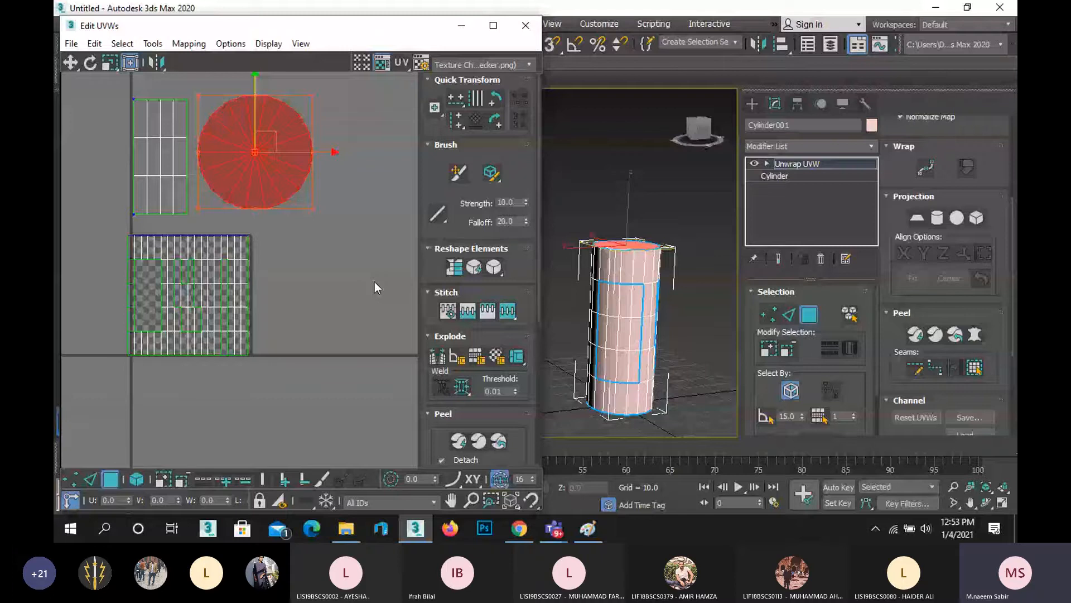
Select the cylinder's bottom cap, Quick Peel it into a circular UV island, and move the island directly below the checker tile.
left_click(716, 404)
left_click(986, 503)
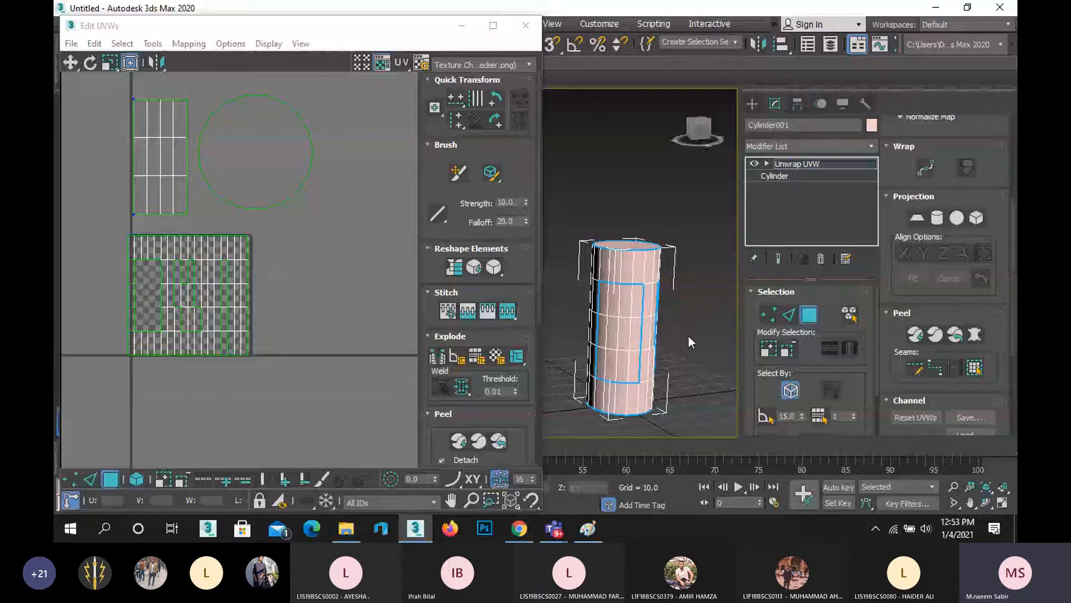
left_click_drag(668, 339, 668, 289)
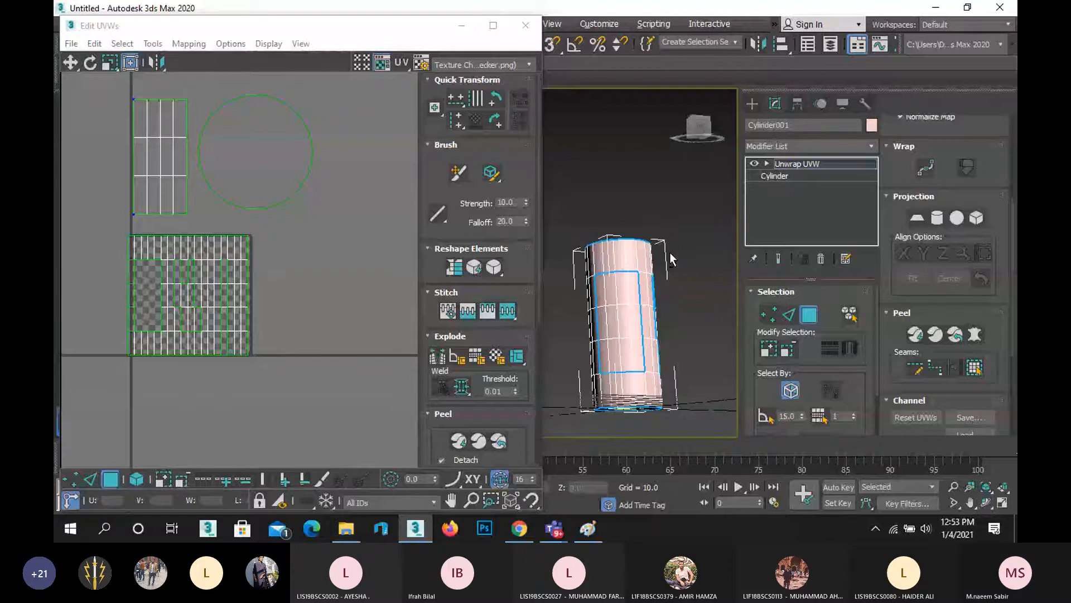
left_click_drag(669, 252, 661, 317)
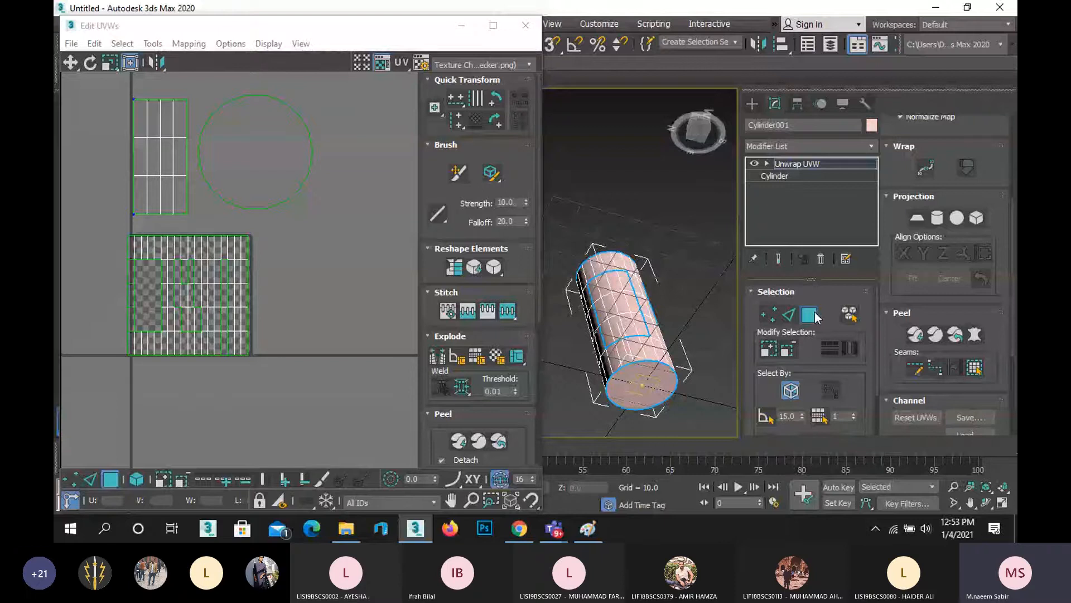
left_click(642, 385)
scroll(289, 411, "up", 2)
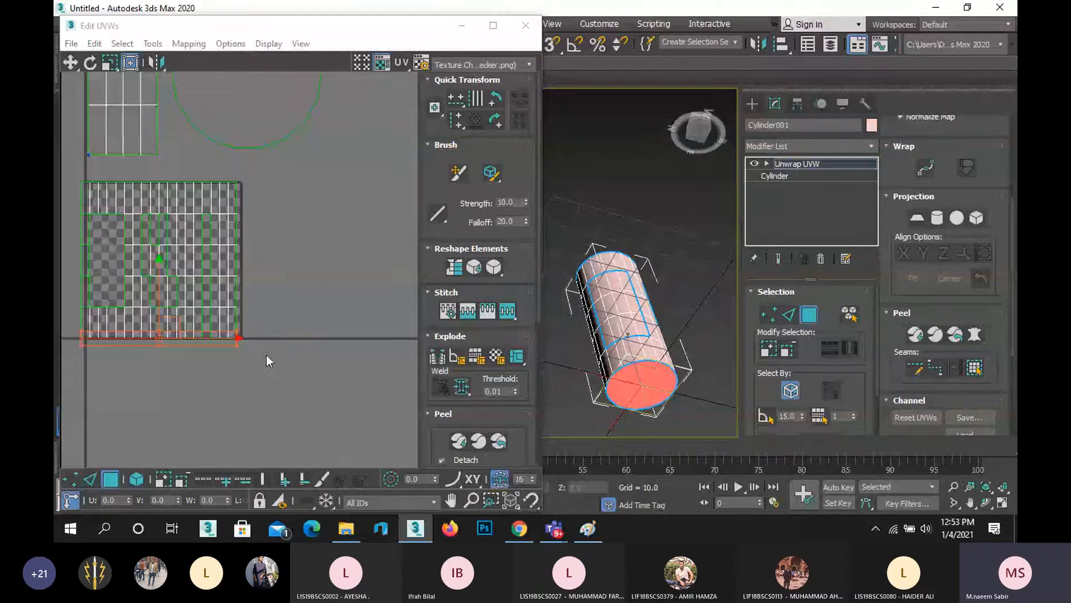
left_click(922, 337)
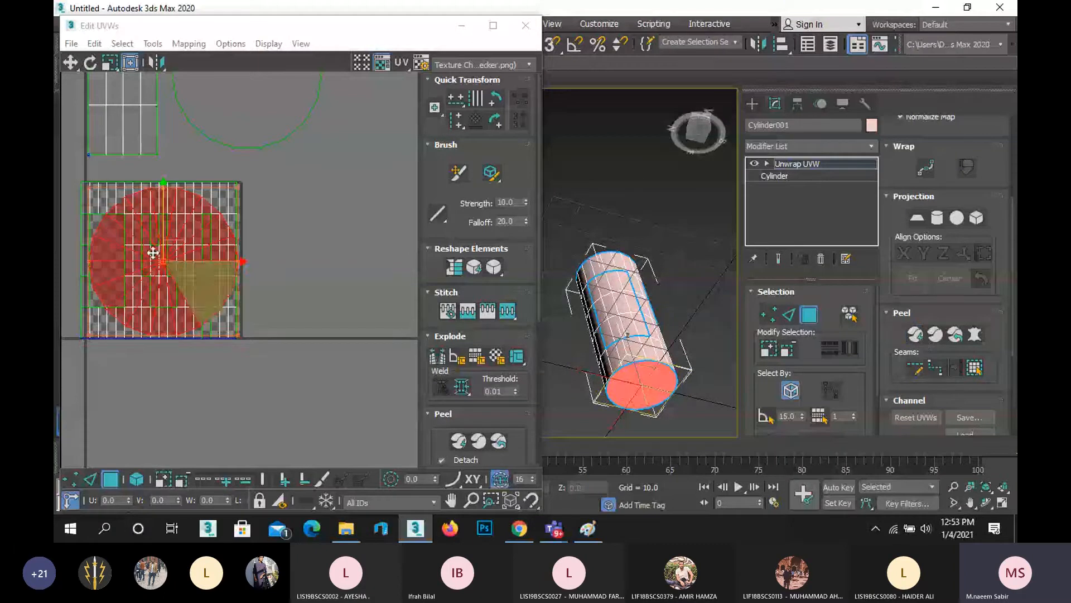
scroll(156, 187, "down", 2)
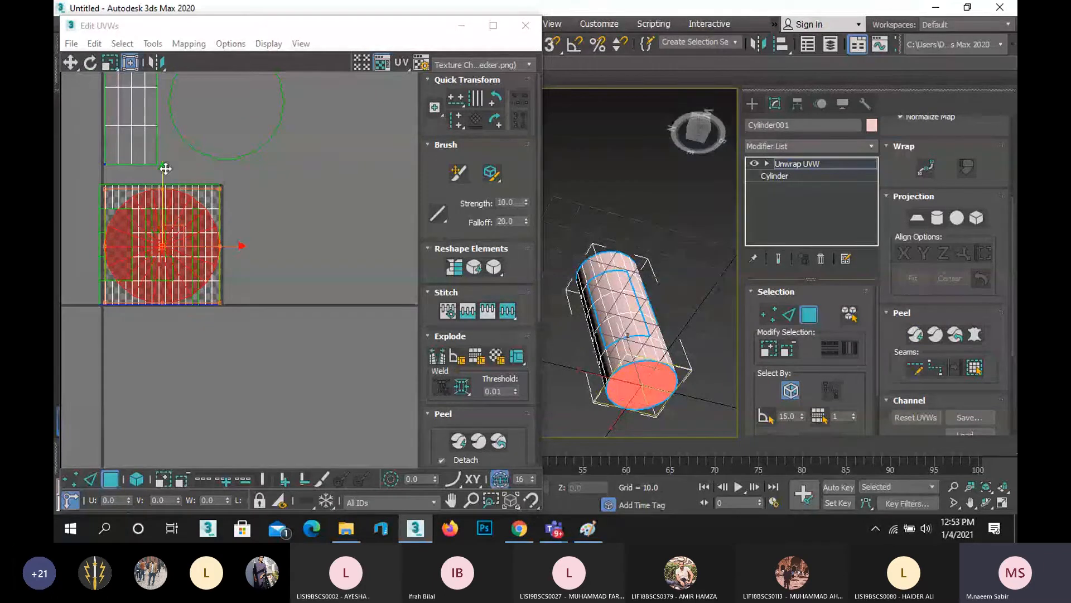
left_click_drag(166, 168, 165, 300)
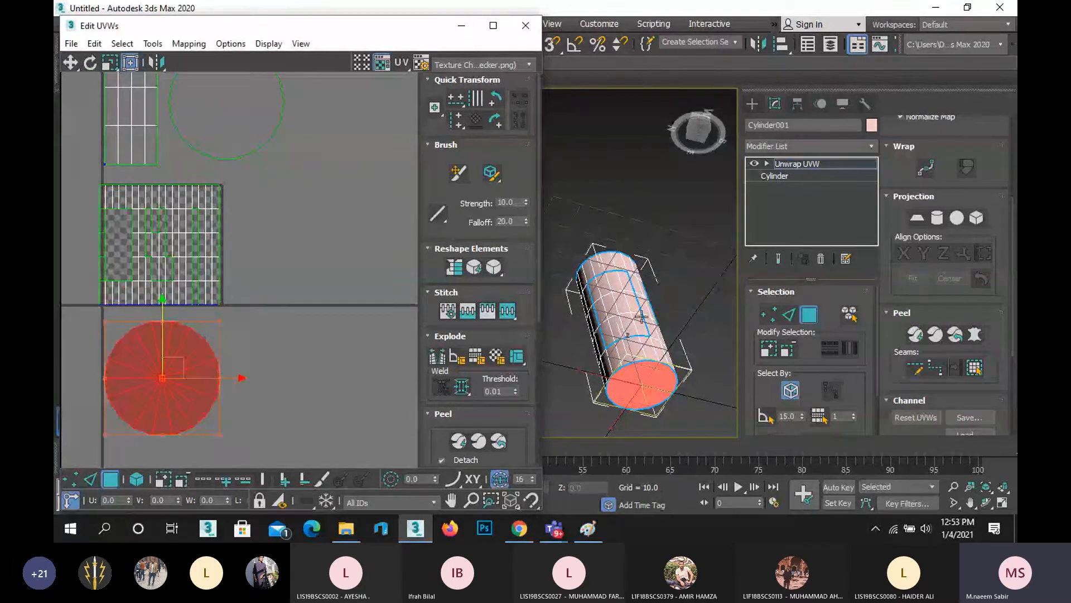
Select the faces inside the stepped outline by expanding one face to the seams, Quick Peel them, and move the island left of the checker tile.
left_click(622, 303)
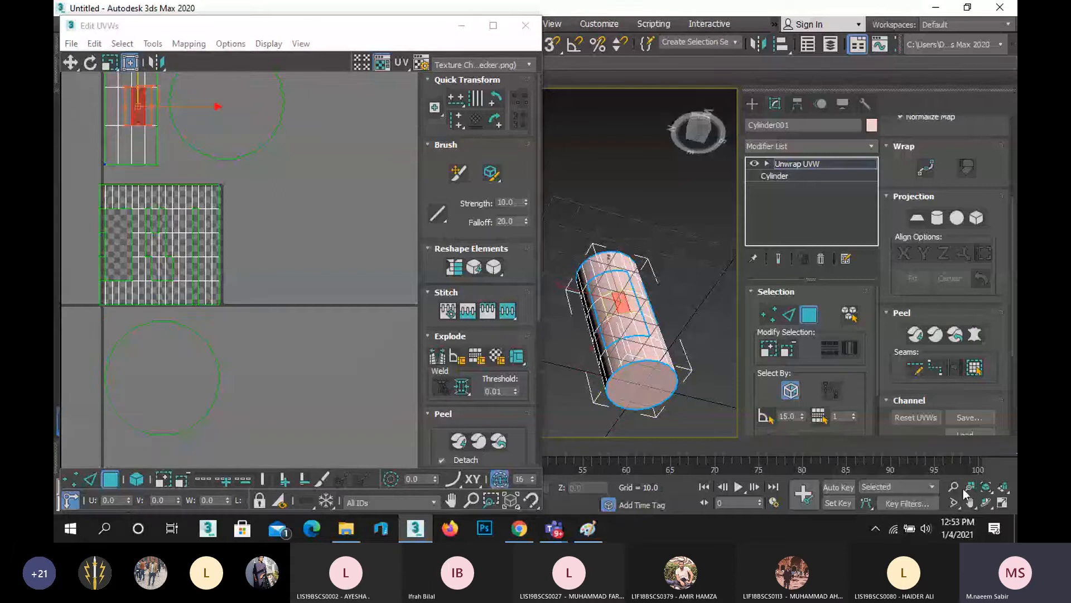
left_click(985, 505)
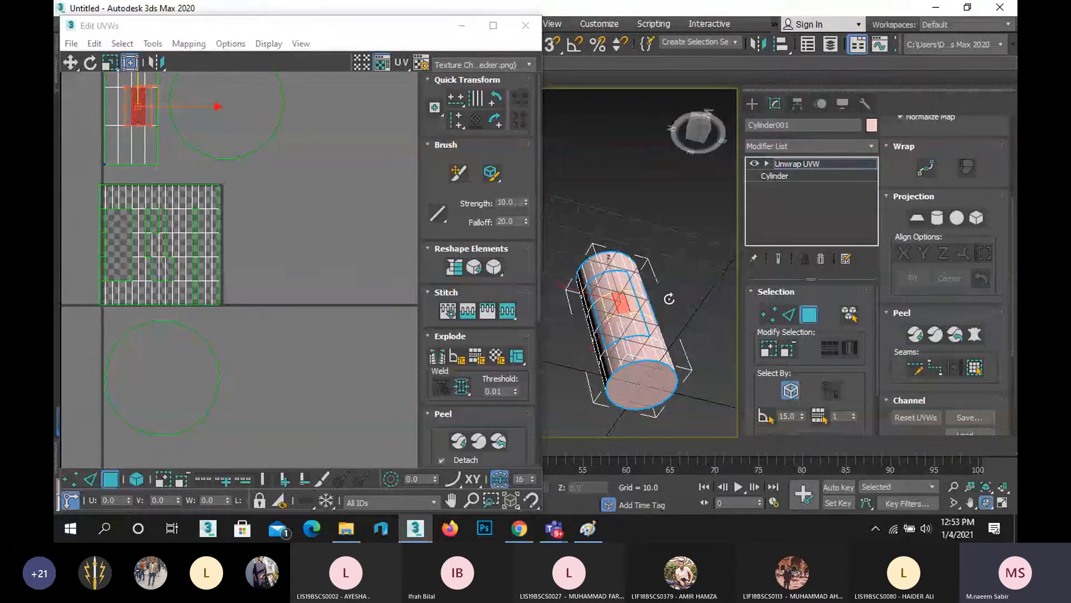
left_click_drag(670, 299, 530, 354)
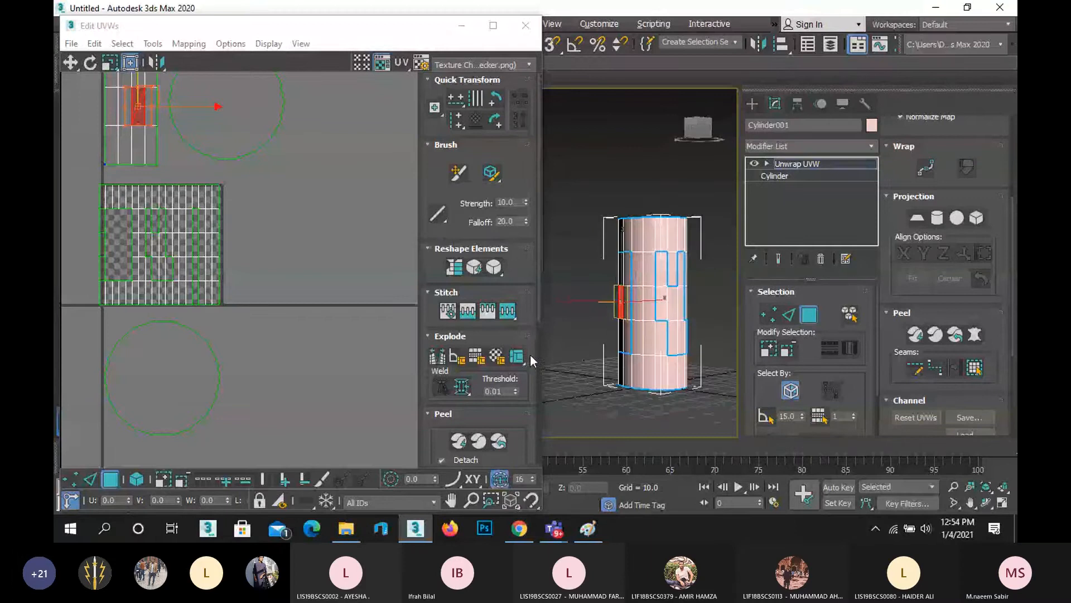
left_click(672, 304)
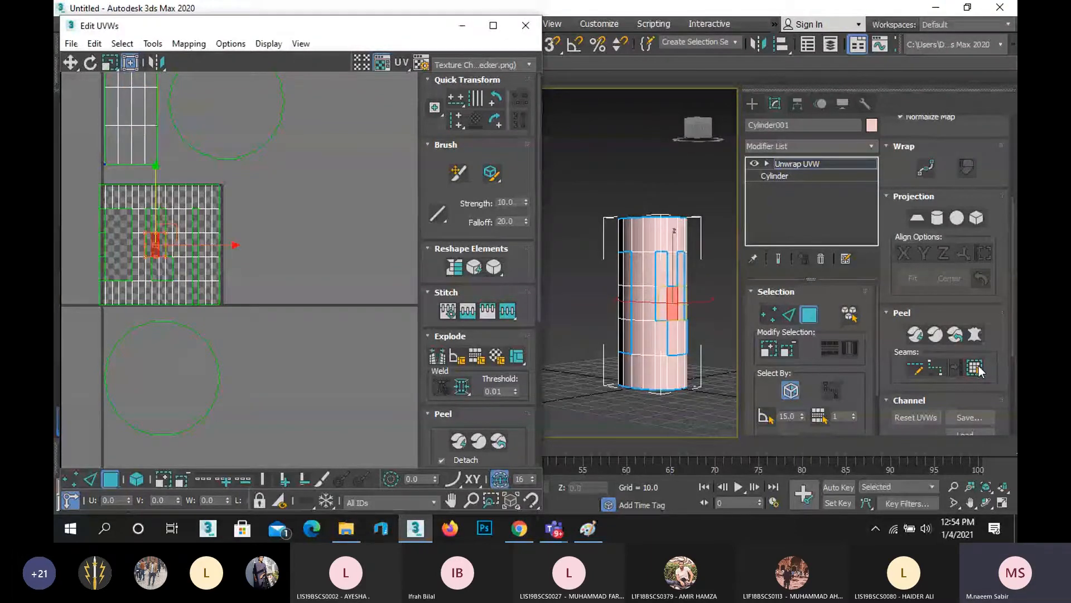
left_click(975, 367)
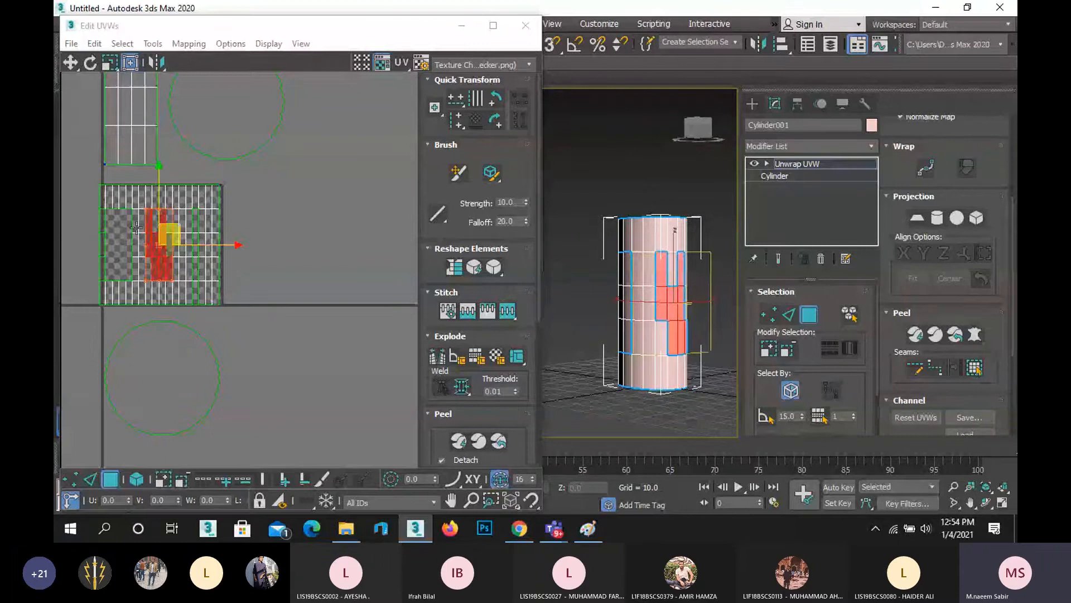
left_click(915, 336)
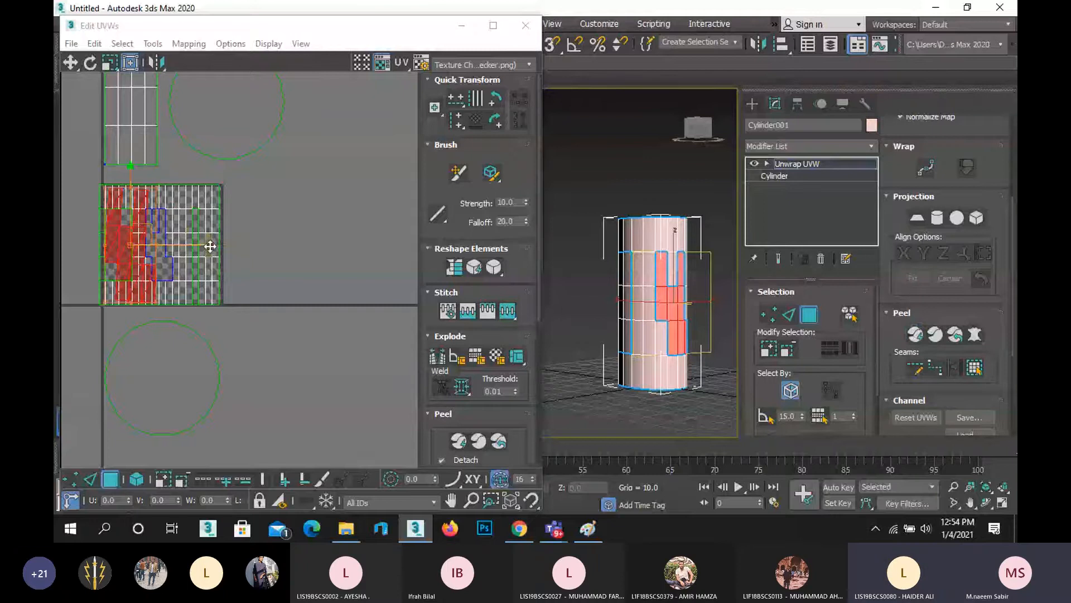
left_click_drag(210, 246, 143, 246)
middle_click_drag(246, 315, 367, 331)
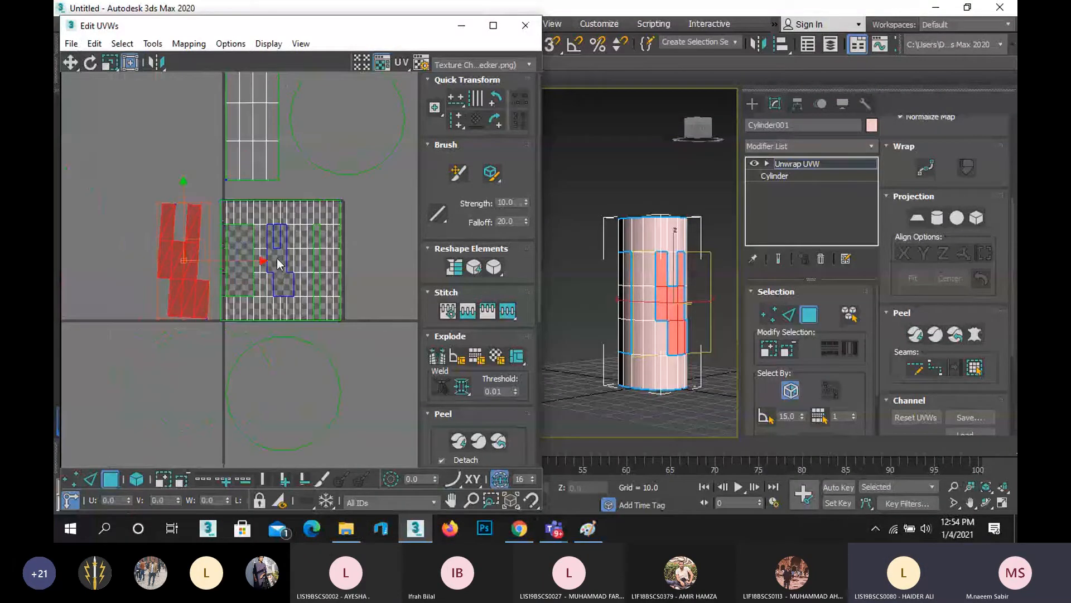
left_click_drag(249, 261, 223, 262)
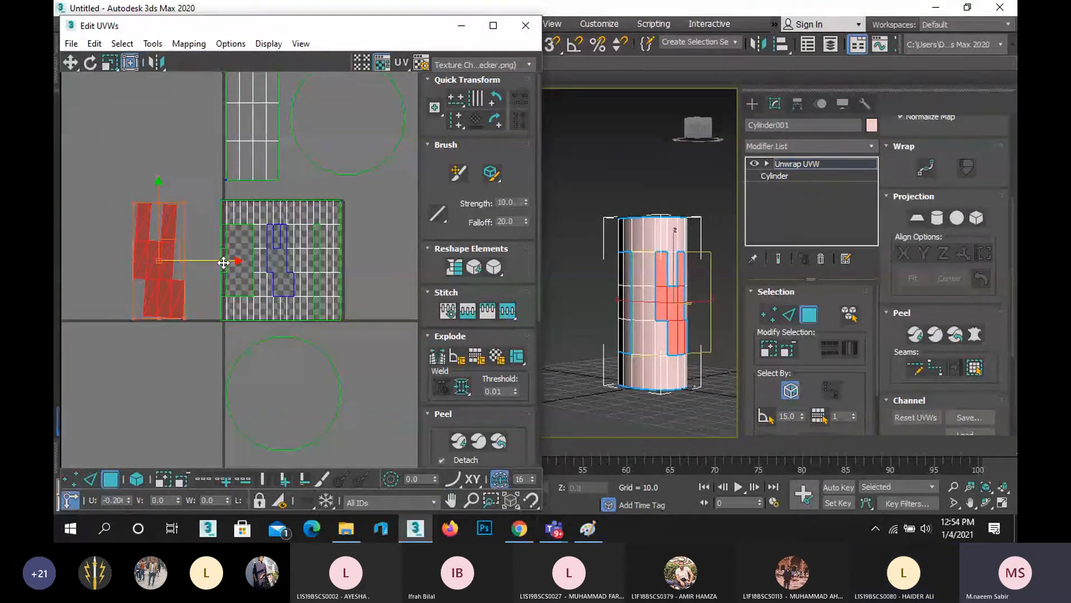
Expand a face to the narrow vertical strip's seams, Quick Peel it, and move its island about -0.28 in U, between the stepped island and the tile.
left_click(628, 288)
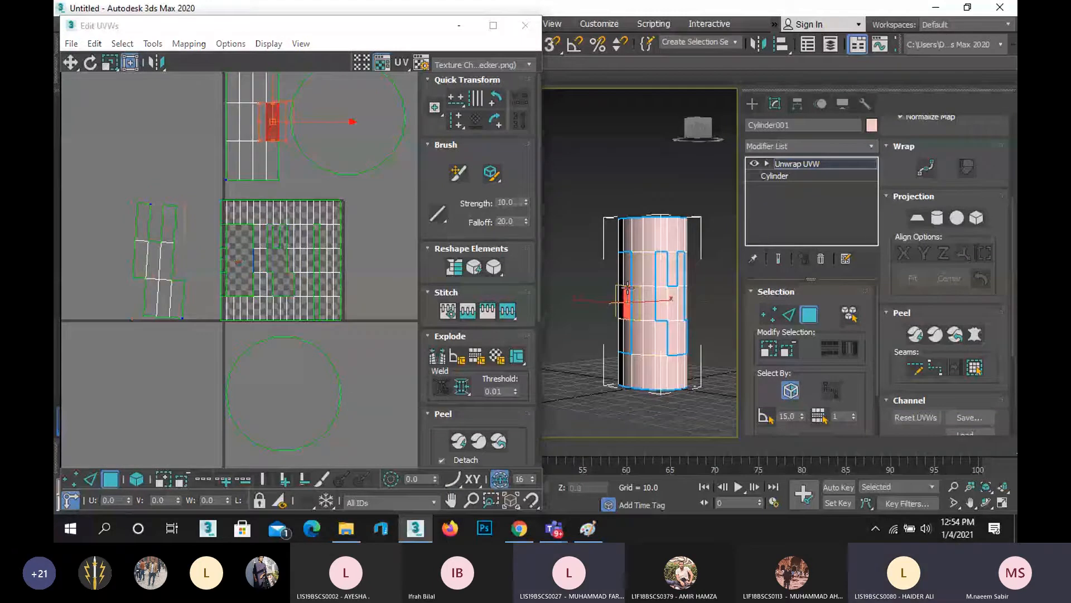
key("ctrl+r")
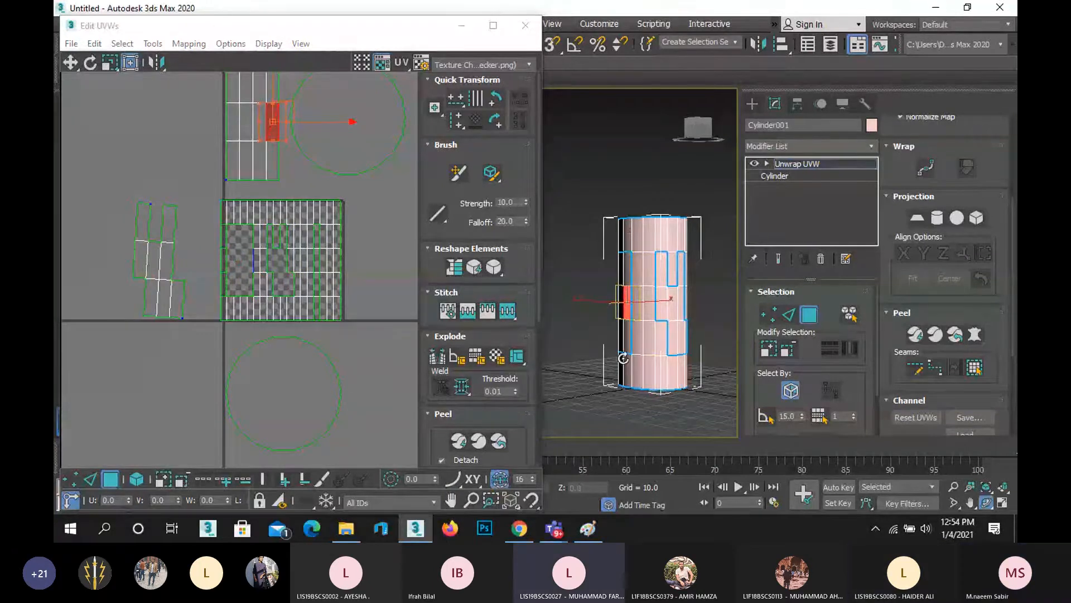
right_click(587, 337)
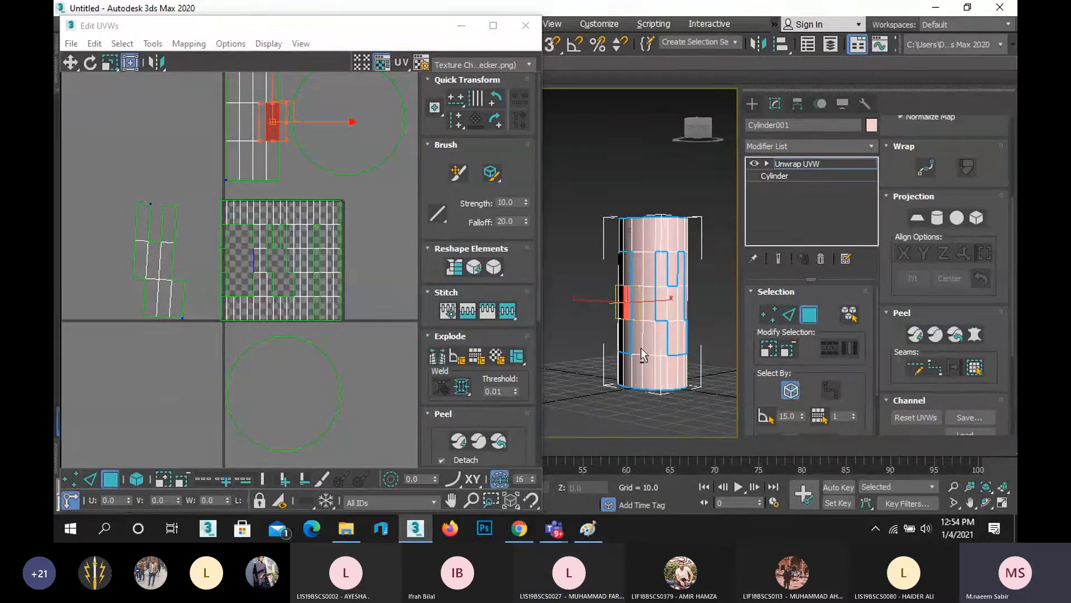
middle_click_drag(641, 354, 836, 362, "alt")
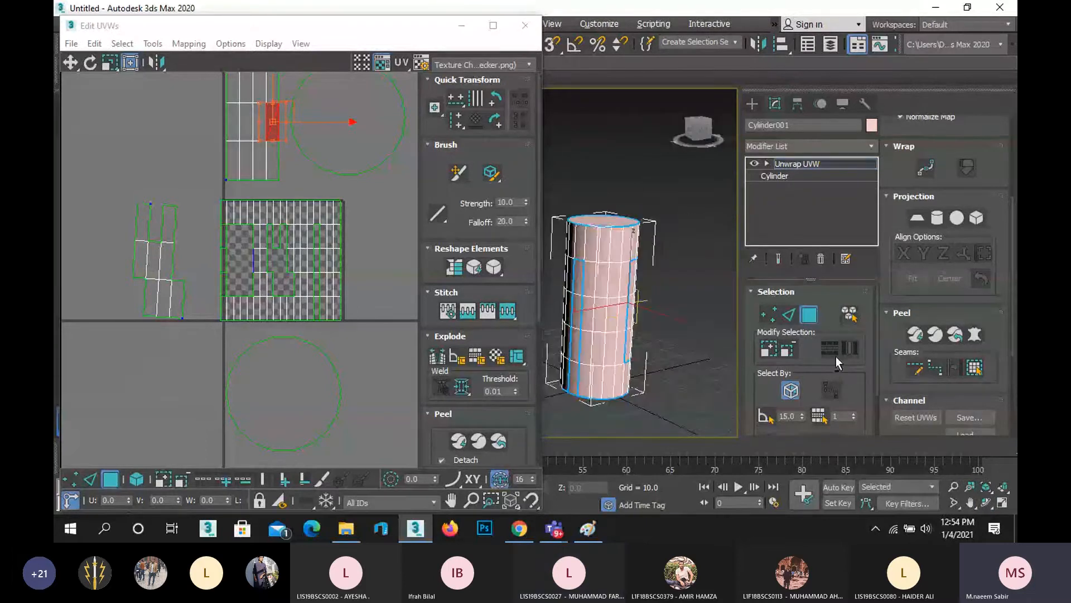
middle_click_drag(580, 288, 612, 282, "alt")
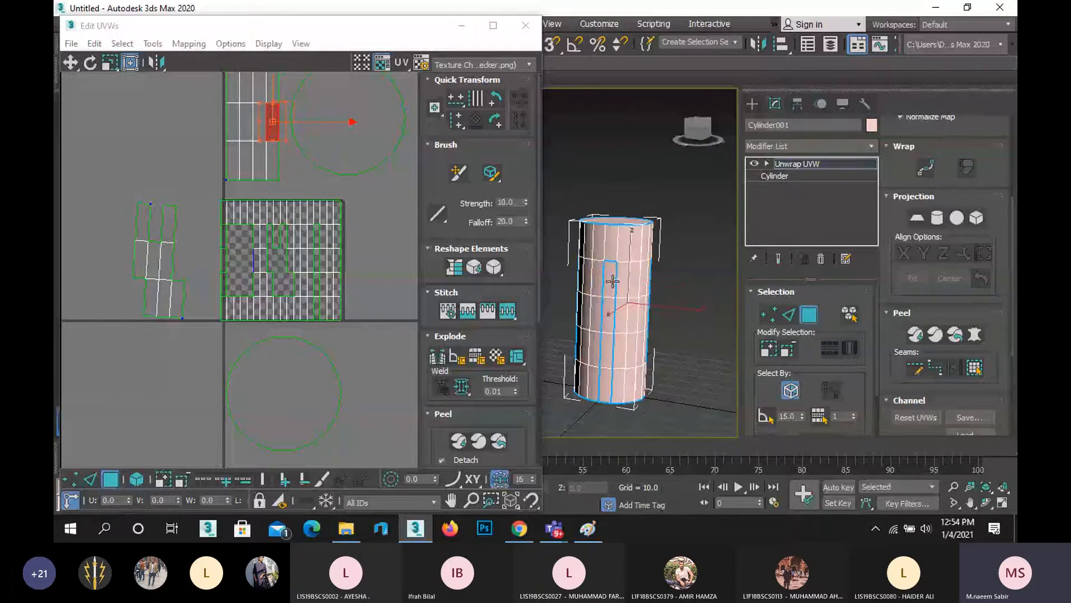
left_click(612, 281)
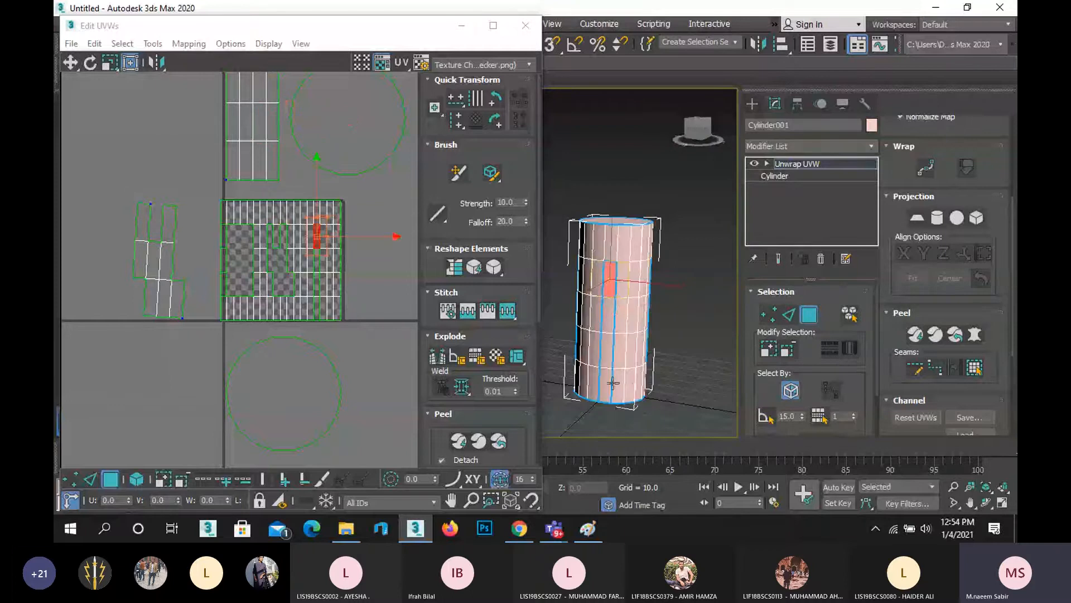
left_click(975, 368)
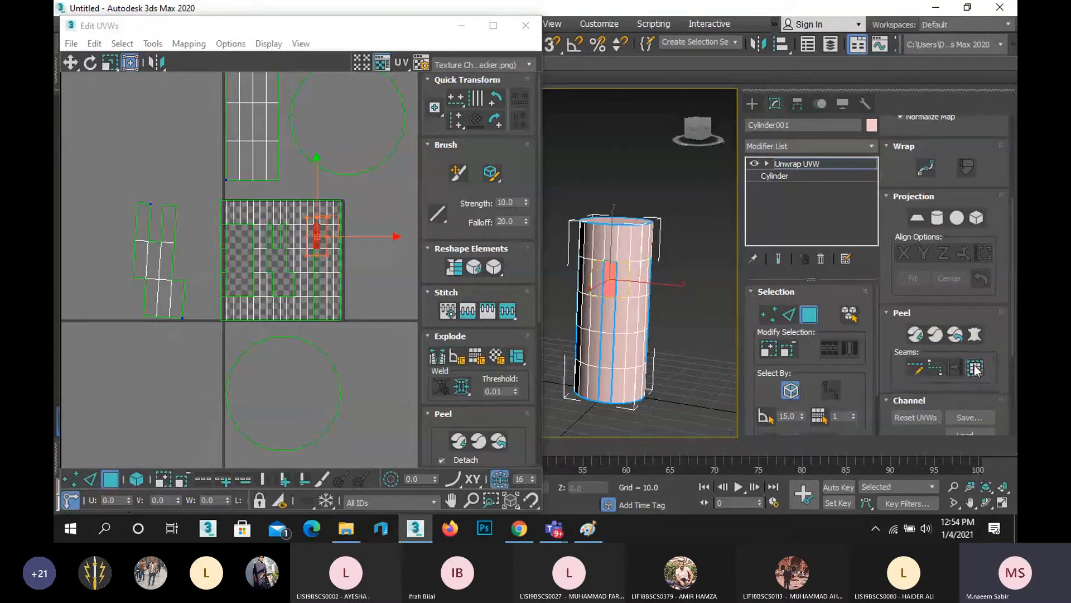
left_click(915, 334)
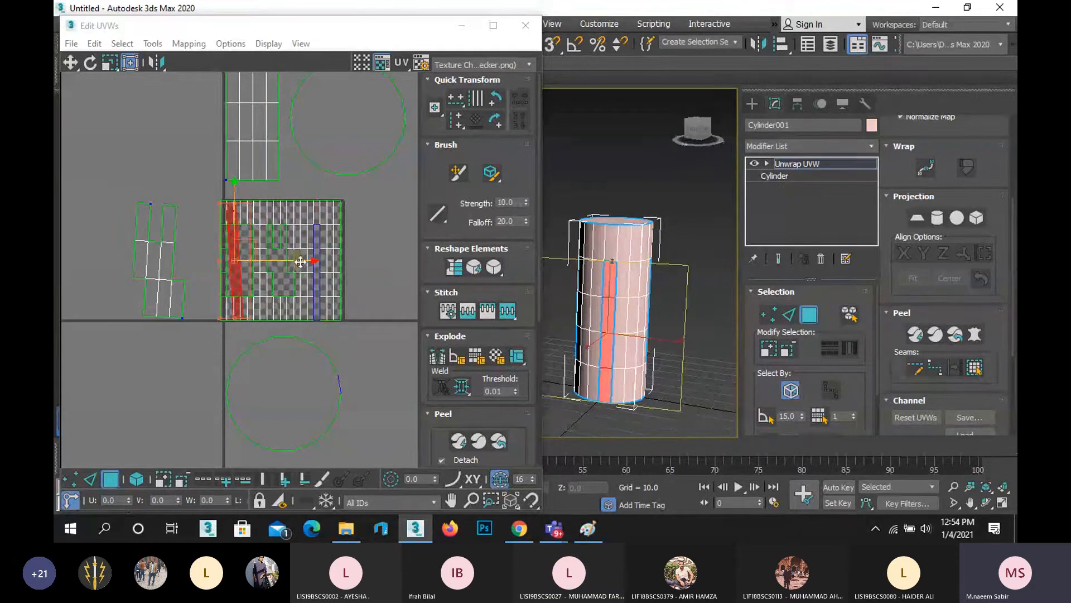
left_click_drag(309, 260, 272, 260)
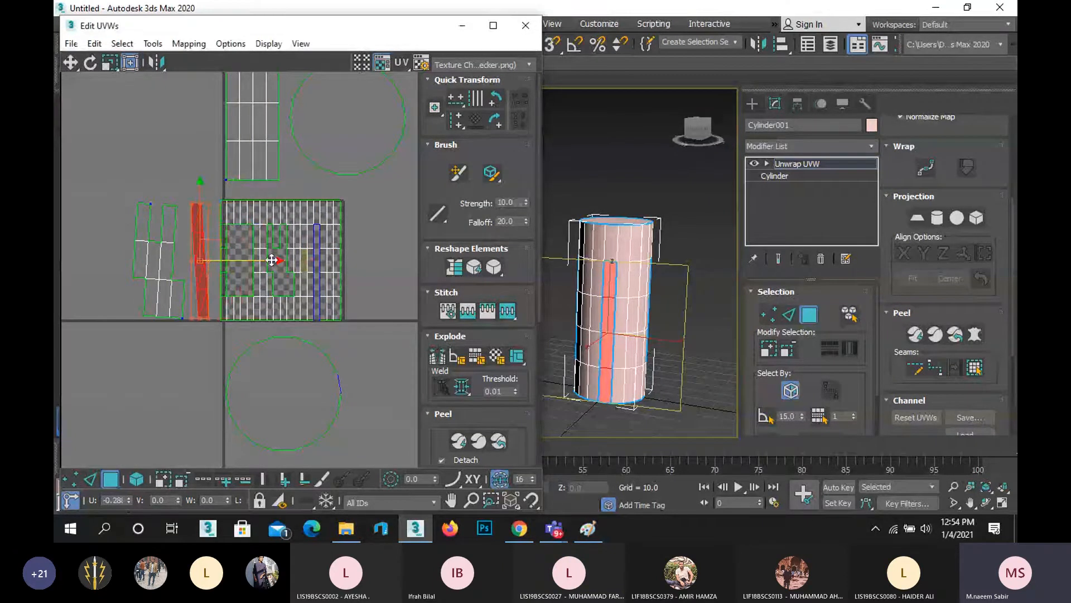
Select the remaining side faces by expanding one face to the seams, and scale their UVs to about half size in the tile's lower-left corner.
left_click(627, 235)
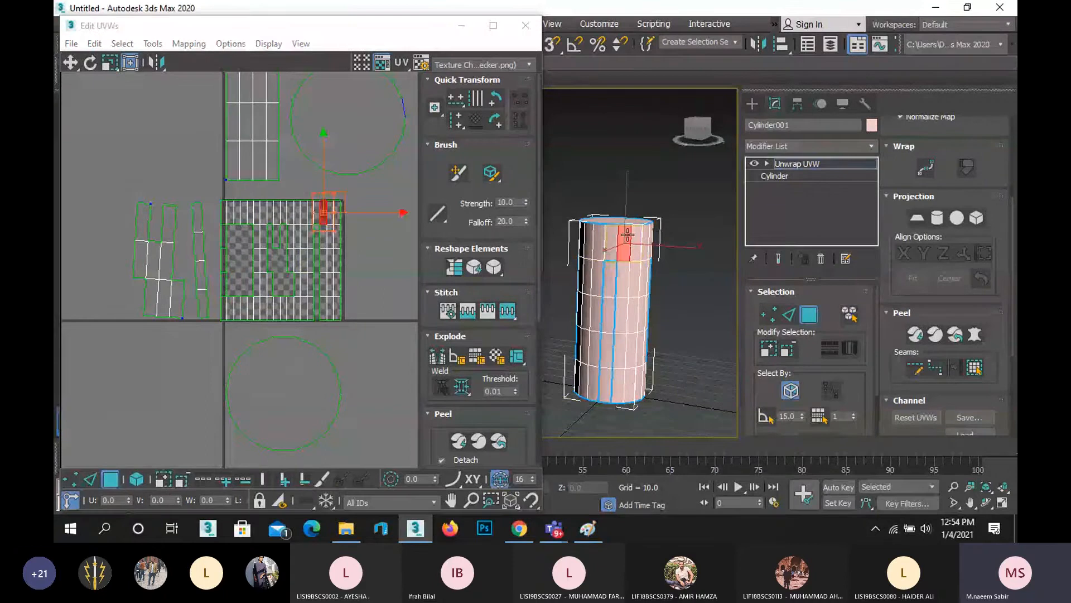
left_click(974, 366)
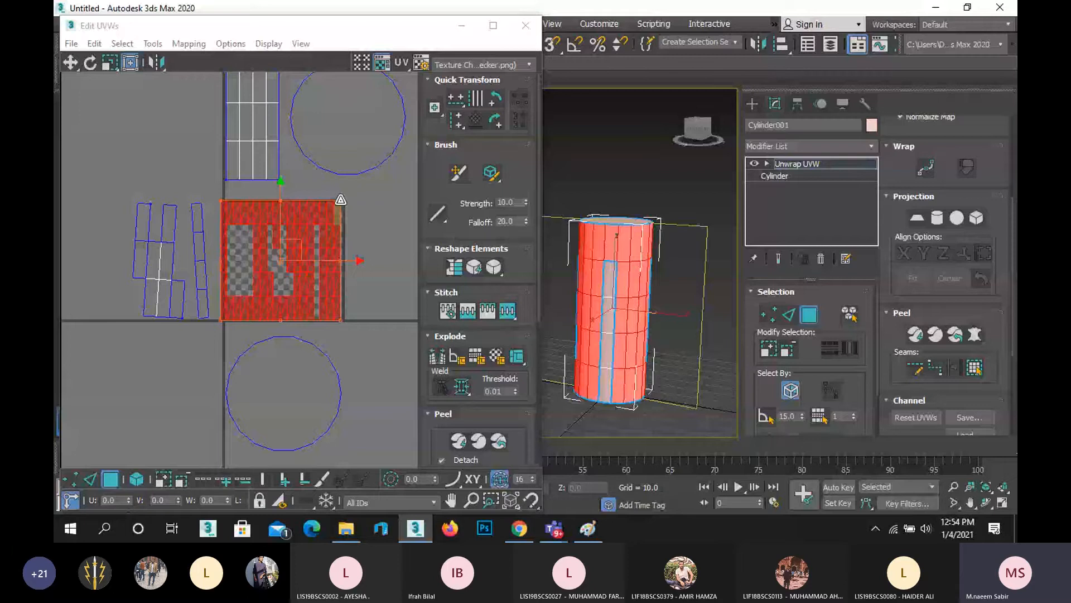
left_click_drag(340, 199, 279, 268)
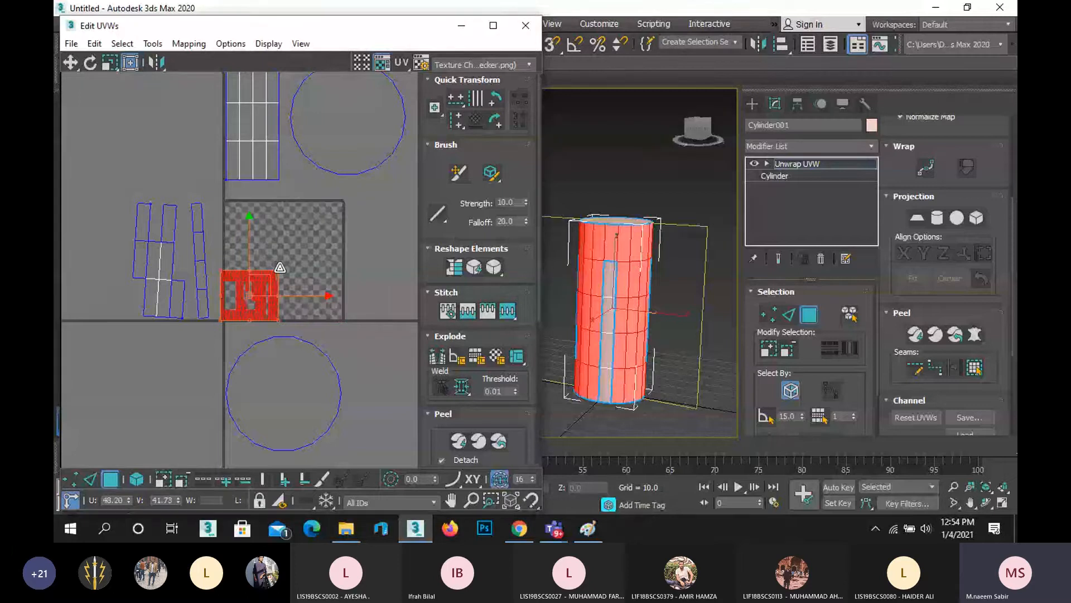
Scale down the bottom cap's circular island and fit it inside the checker tile's lower edge, immediately right of the reduced side island.
left_click(301, 424)
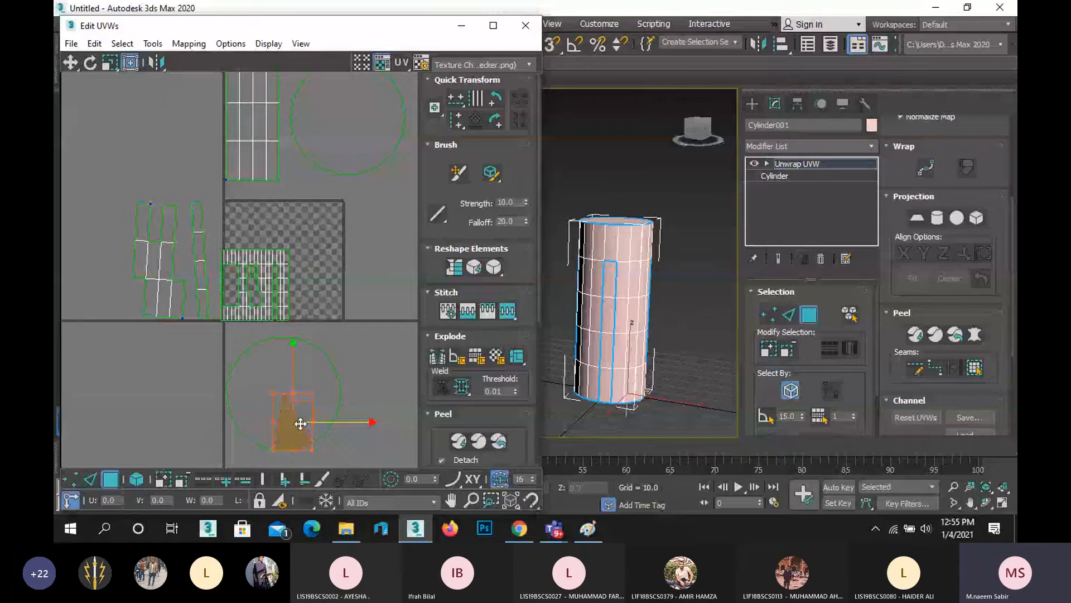
key("ctrl+z")
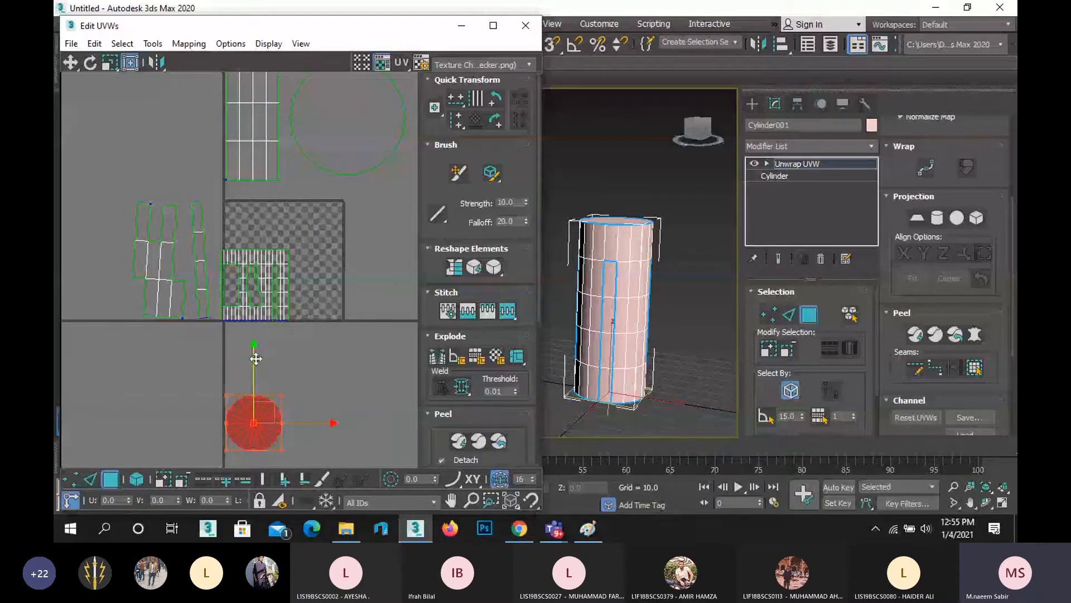
left_click_drag(253, 362, 253, 217)
left_click_drag(321, 277, 381, 280)
scroll(337, 281, "up", 4)
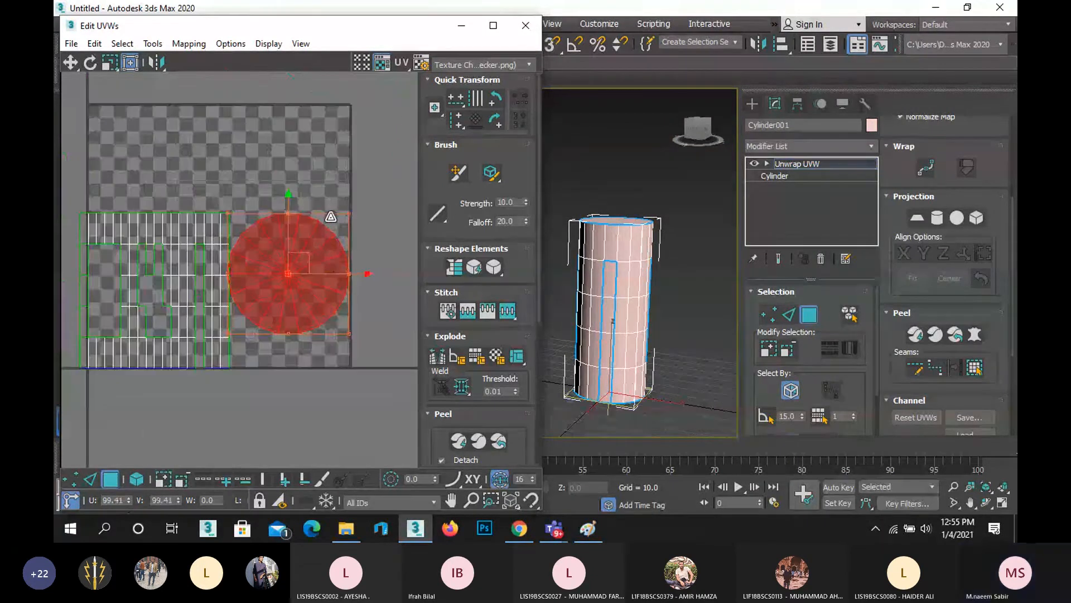
left_click_drag(351, 209, 307, 285)
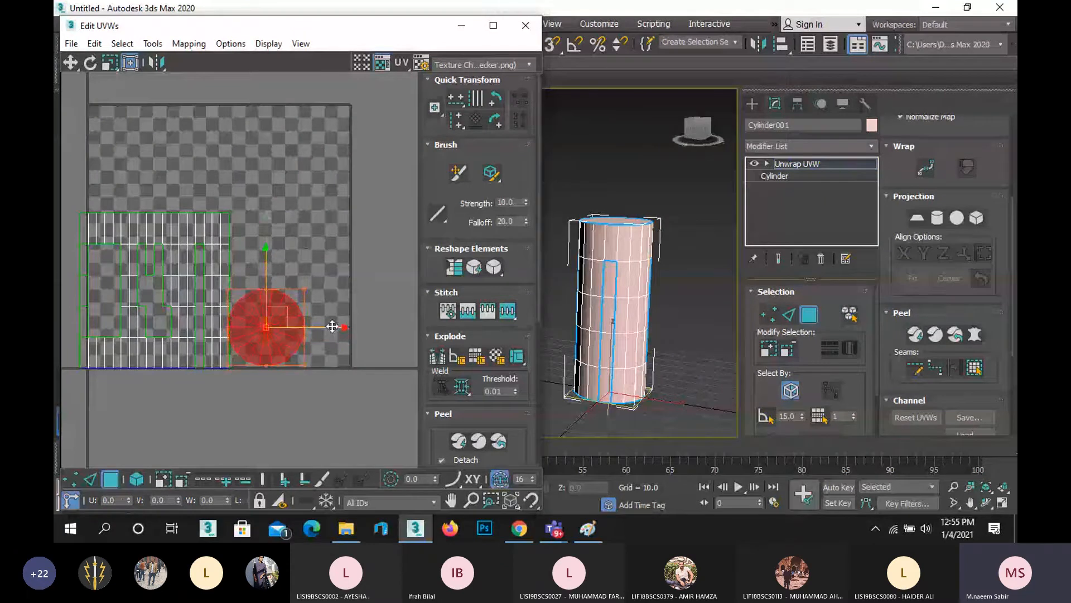
scroll(333, 326, "down", 3)
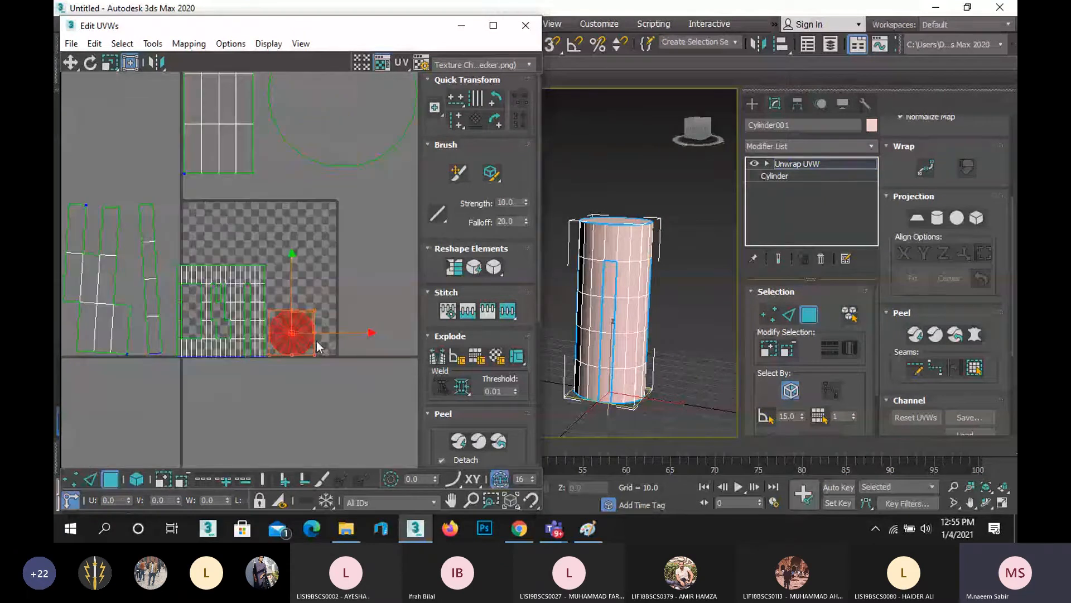
Scale down the top cap's circular island and move it into the checker tile above the bottom cap island.
left_click(335, 122)
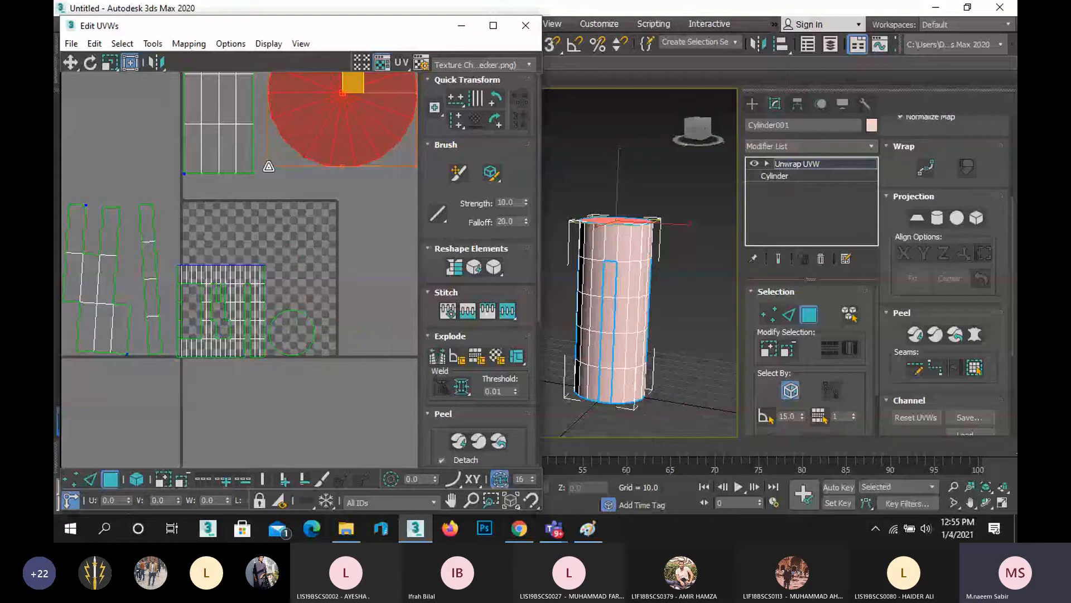
scroll(343, 140, "down", 3)
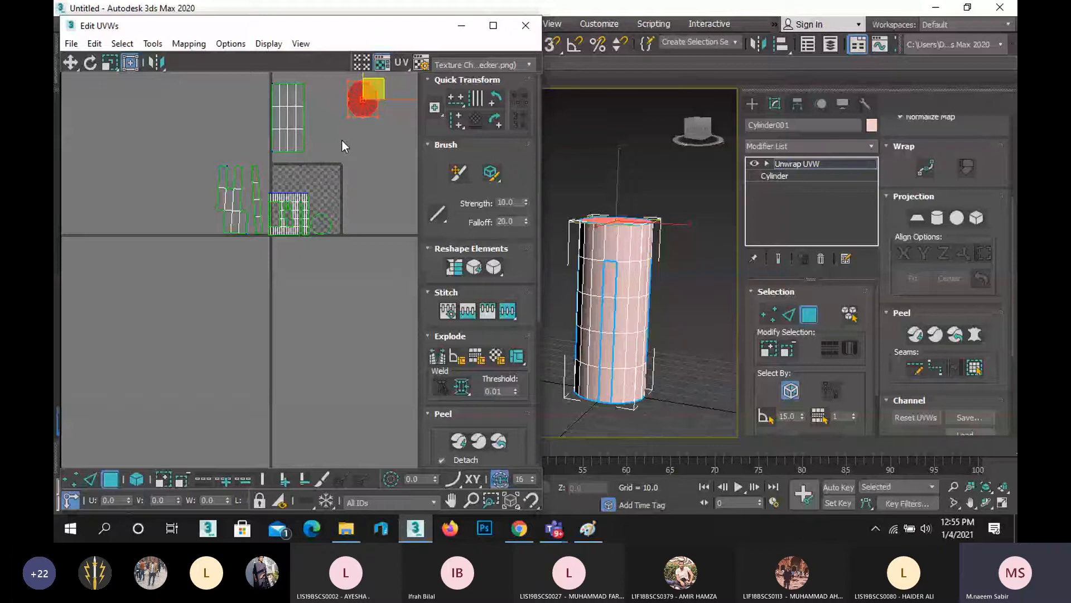
middle_click_drag(343, 141, 332, 182)
left_click_drag(366, 130, 362, 229)
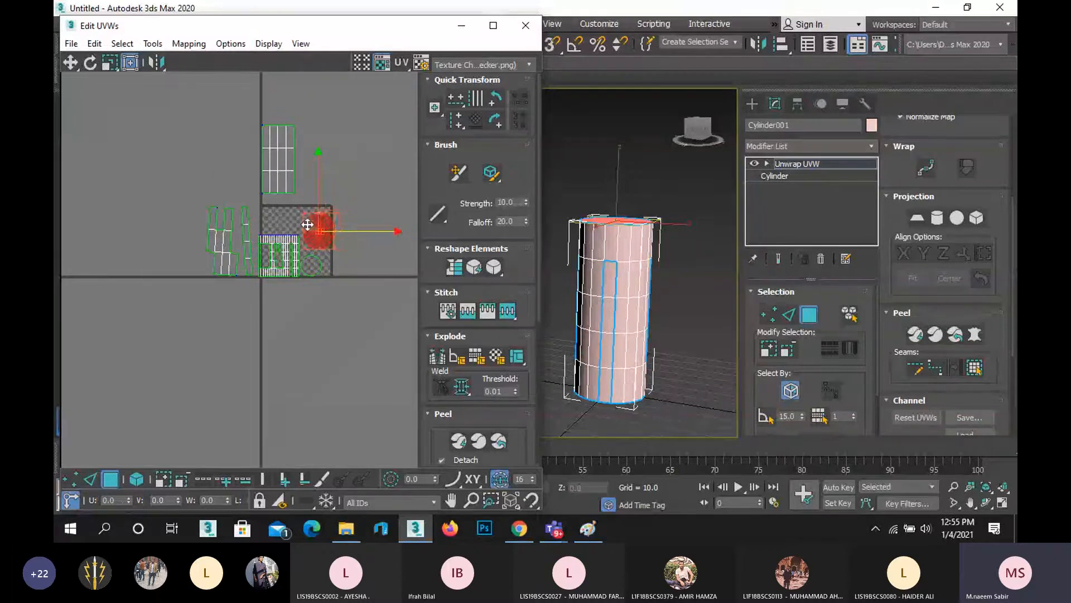
Shrink the top cap's circular island further, to nearly the bottom cap's size, positioned just above the bottom cap.
scroll(310, 225, "up", 6)
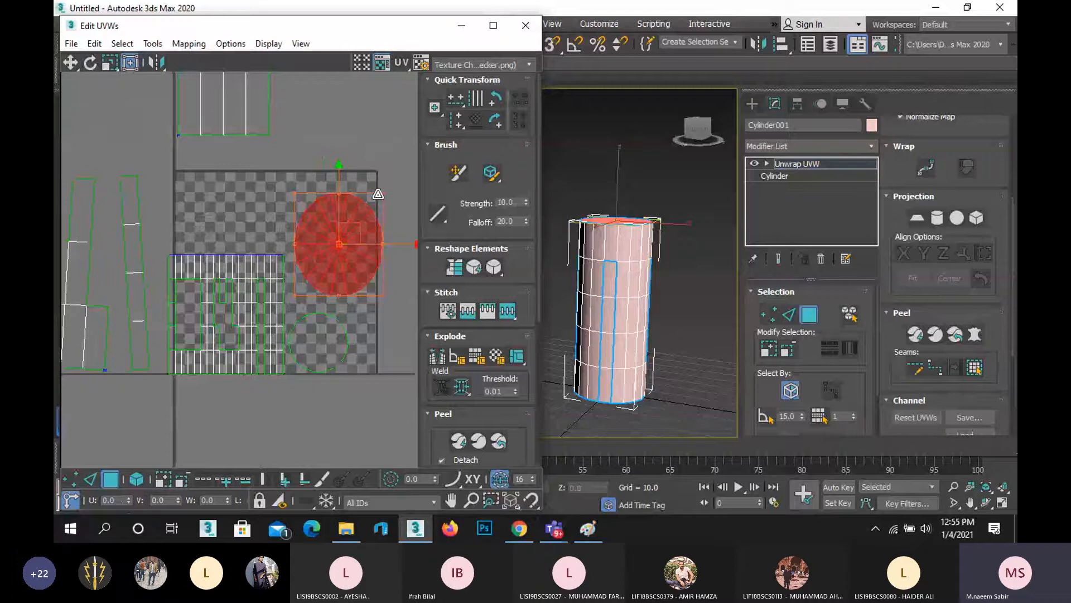
left_click_drag(378, 194, 344, 243)
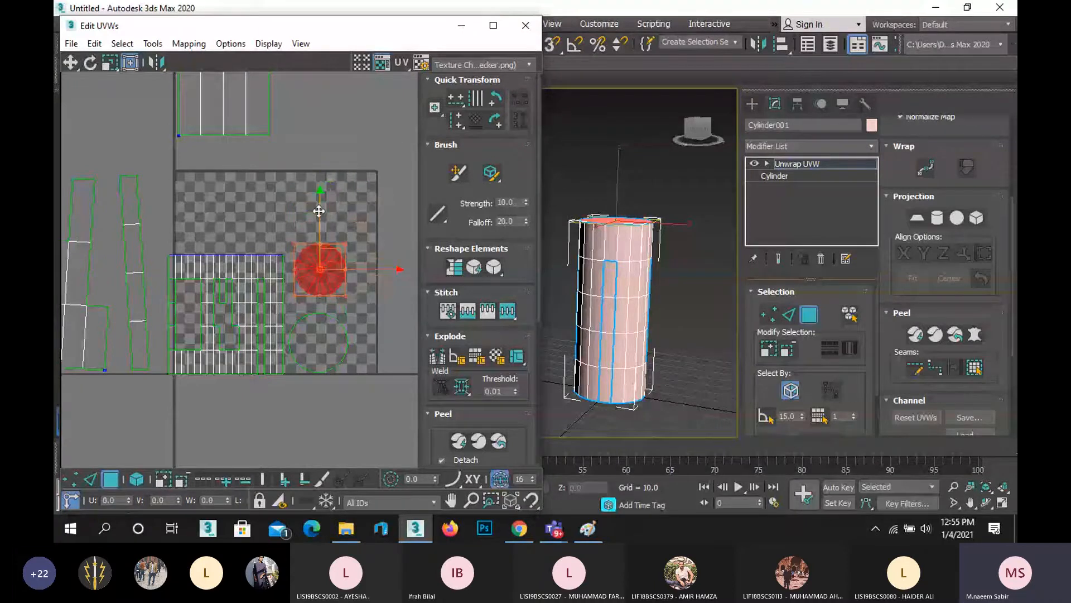
scroll(252, 284, "down", 3)
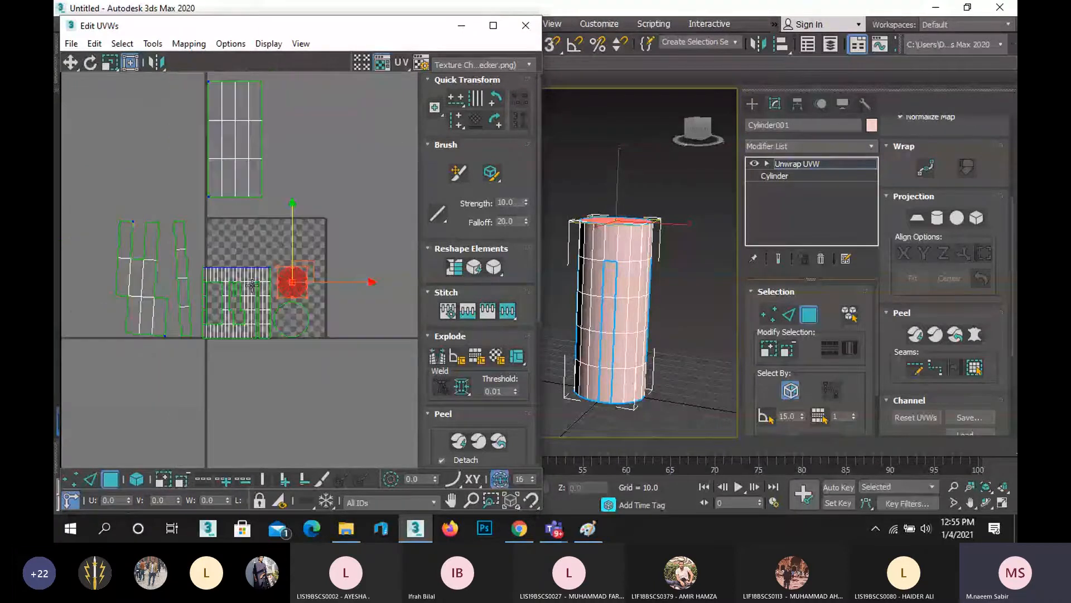
Rotate the rectangular grid island 90 degrees, scale it down, and fit it in the checker tile directly above the side island.
left_click(249, 147)
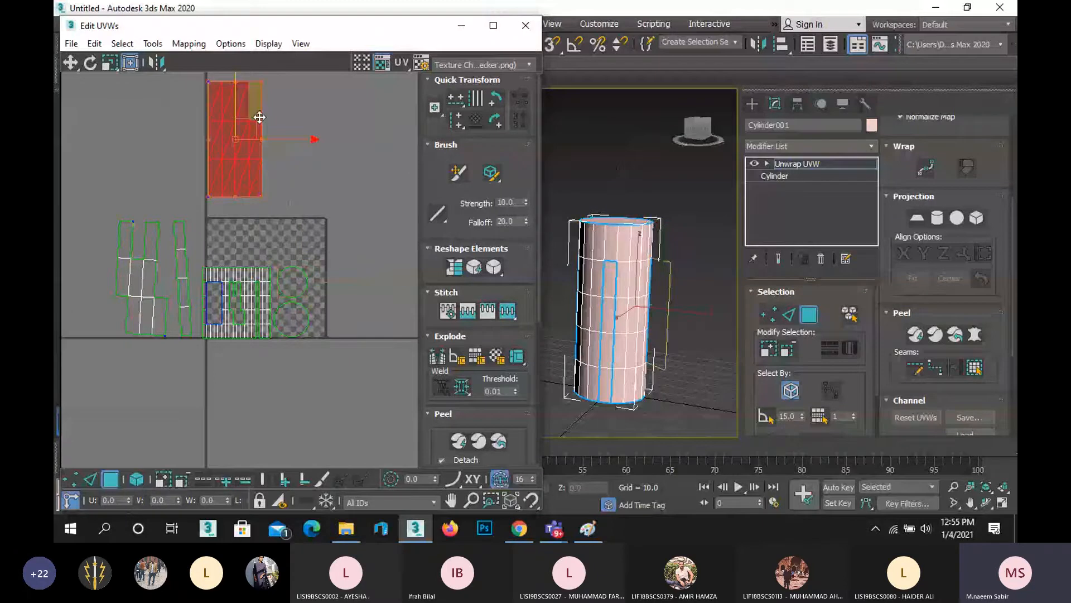
scroll(248, 120, "down", 2)
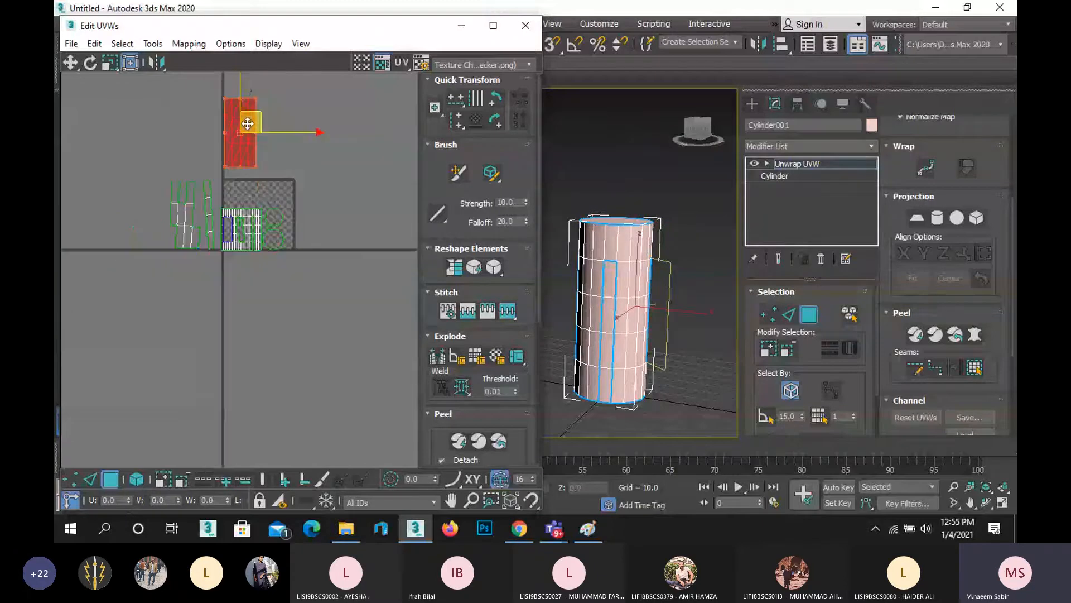
left_click_drag(244, 82, 250, 121)
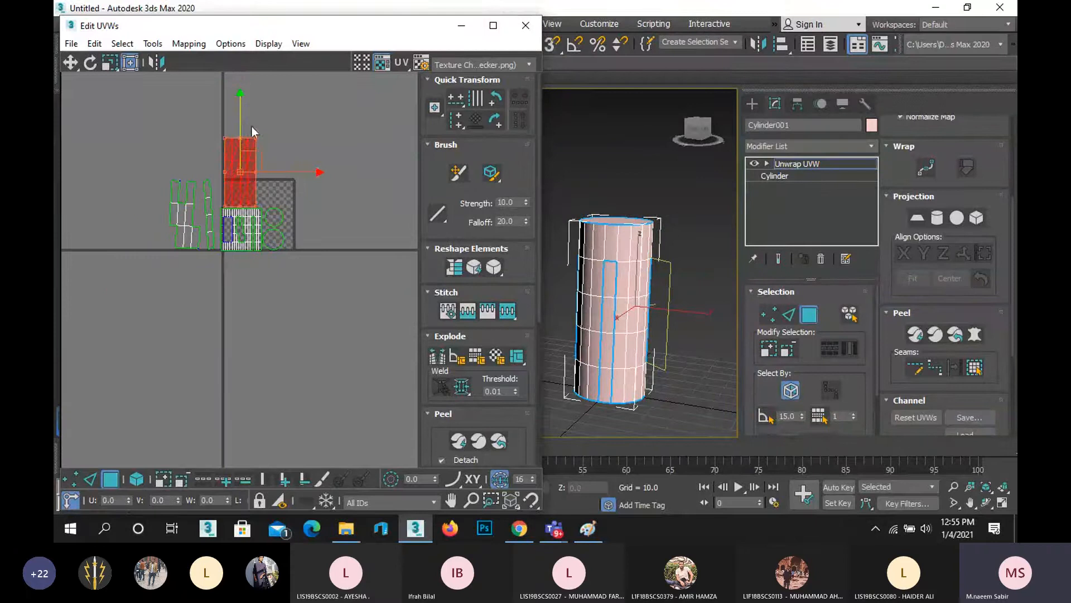
scroll(249, 190, "up", 2)
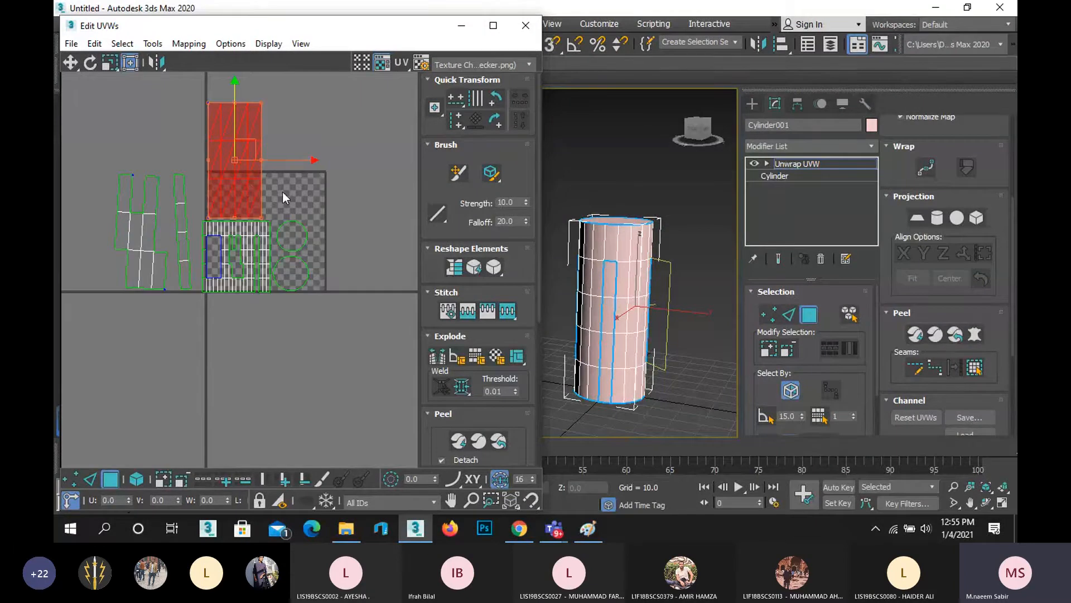
left_click_drag(264, 161, 237, 208)
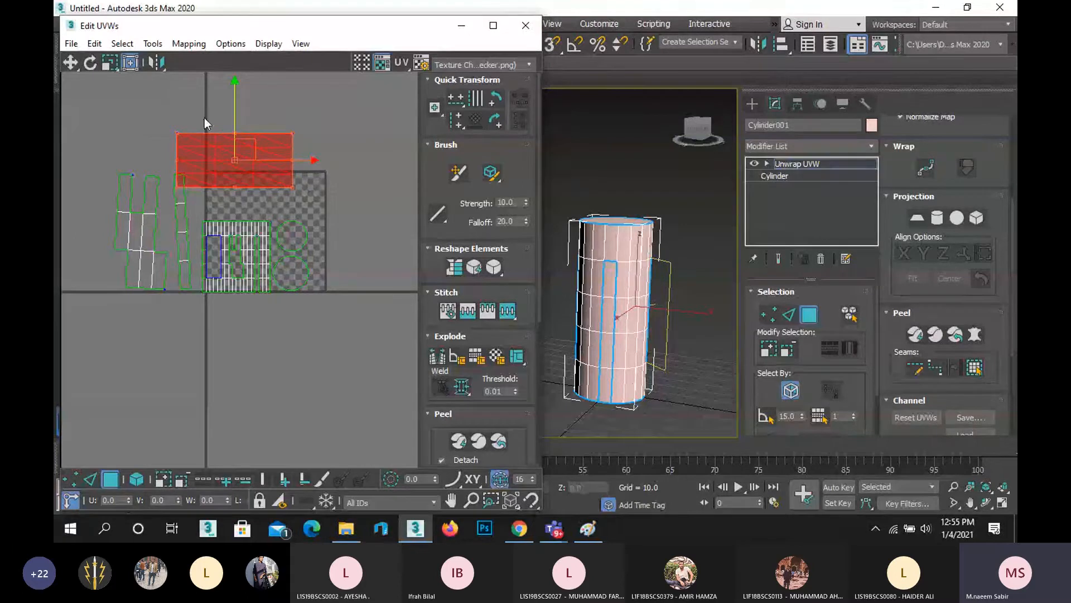
left_click_drag(291, 131, 240, 182)
left_click_drag(298, 206, 307, 205)
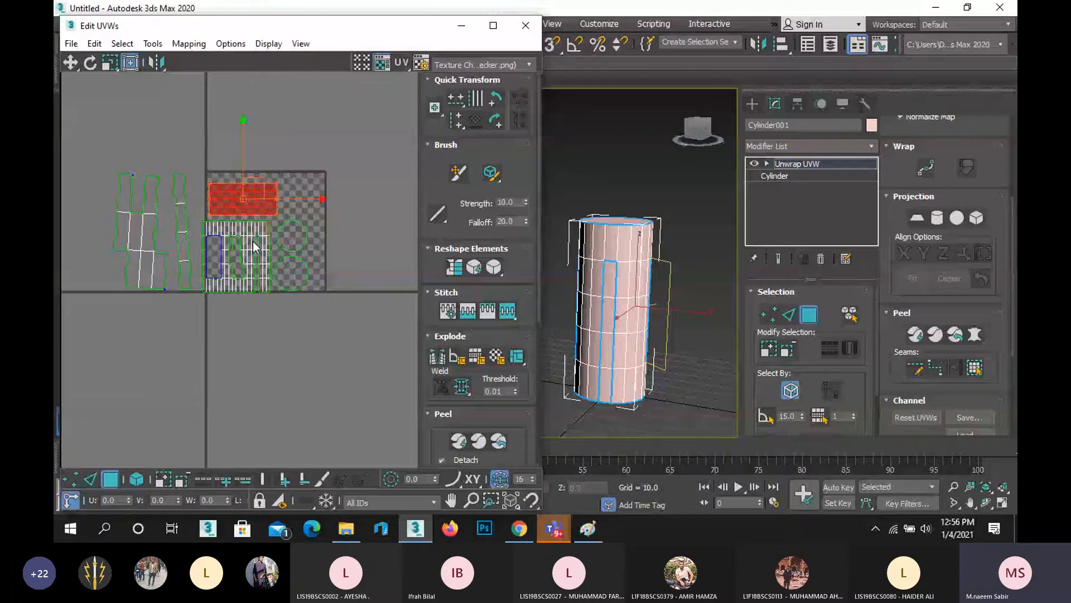
Scale the stepped island into the tile's upper-right corner and place the reduced narrow strip island below it, beside the caps.
left_click_drag(162, 204, 326, 192)
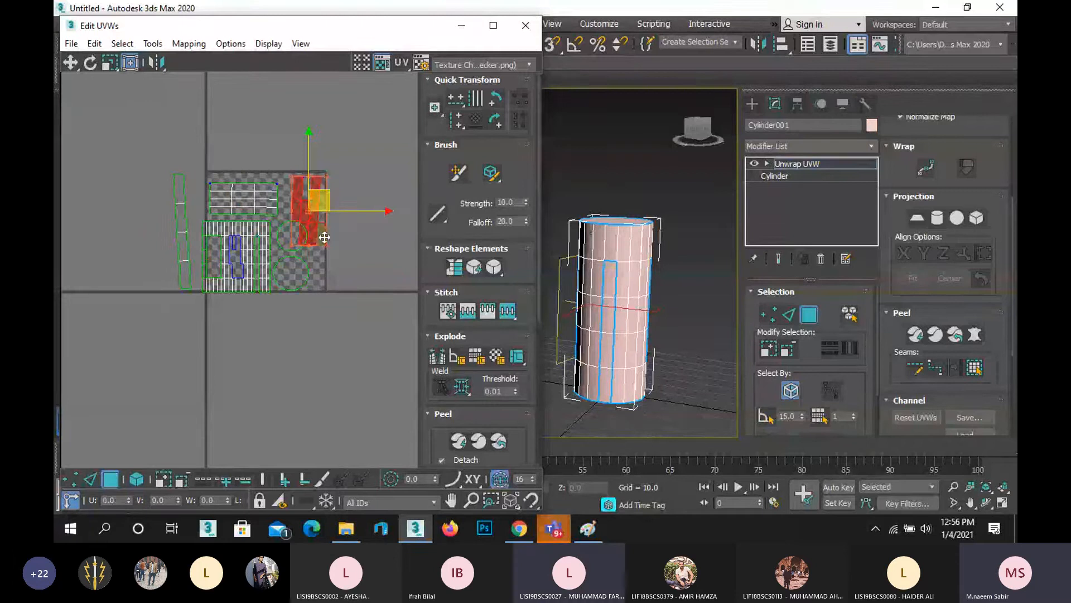
scroll(325, 237, "up", 3)
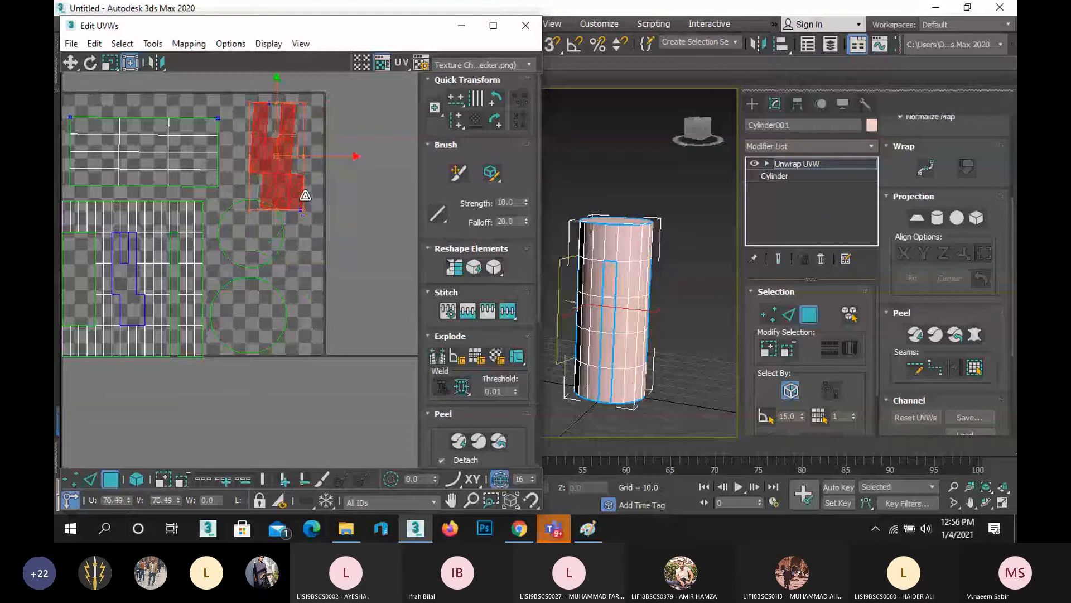
scroll(169, 339, "down", 3)
left_click(169, 339)
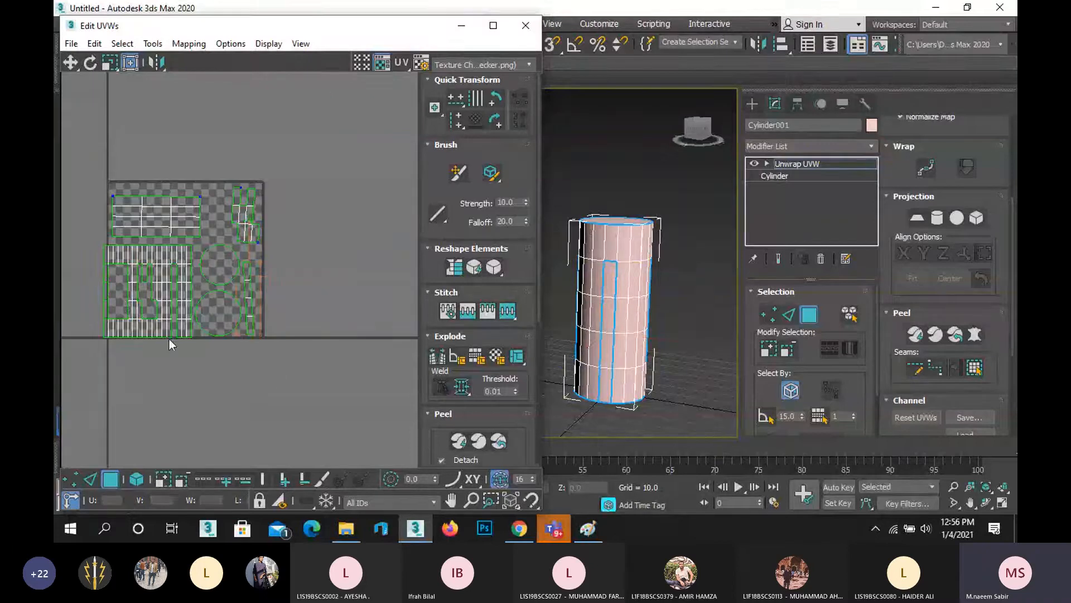
Select the whole side island in the tile's lower-left corner and shift it slightly in positive U toward the tile interior.
left_click(134, 315)
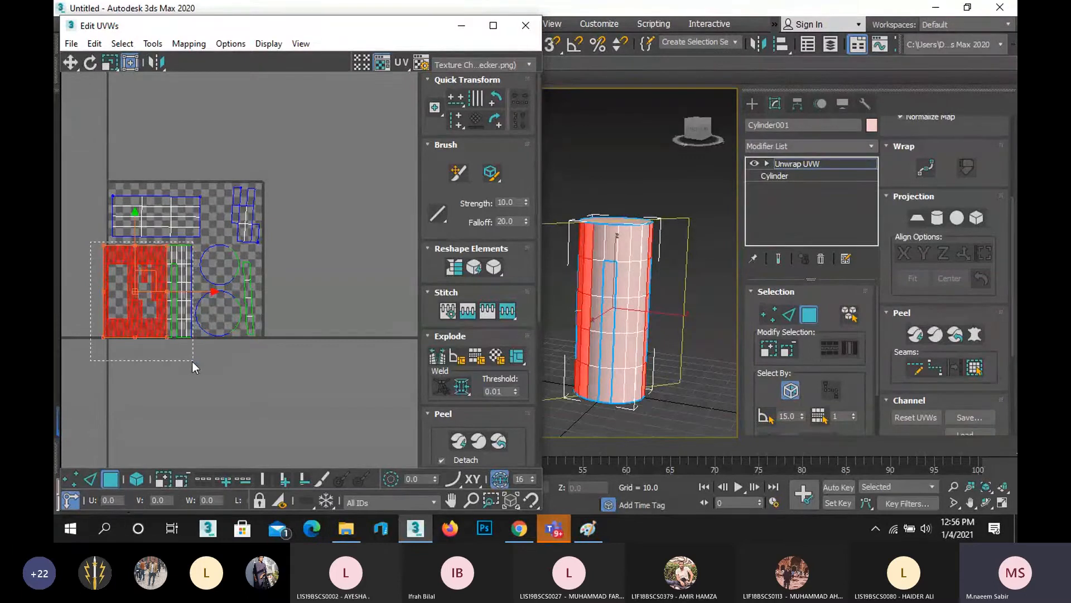
scroll(178, 307, "up", 2)
scroll(179, 307, "up", 1)
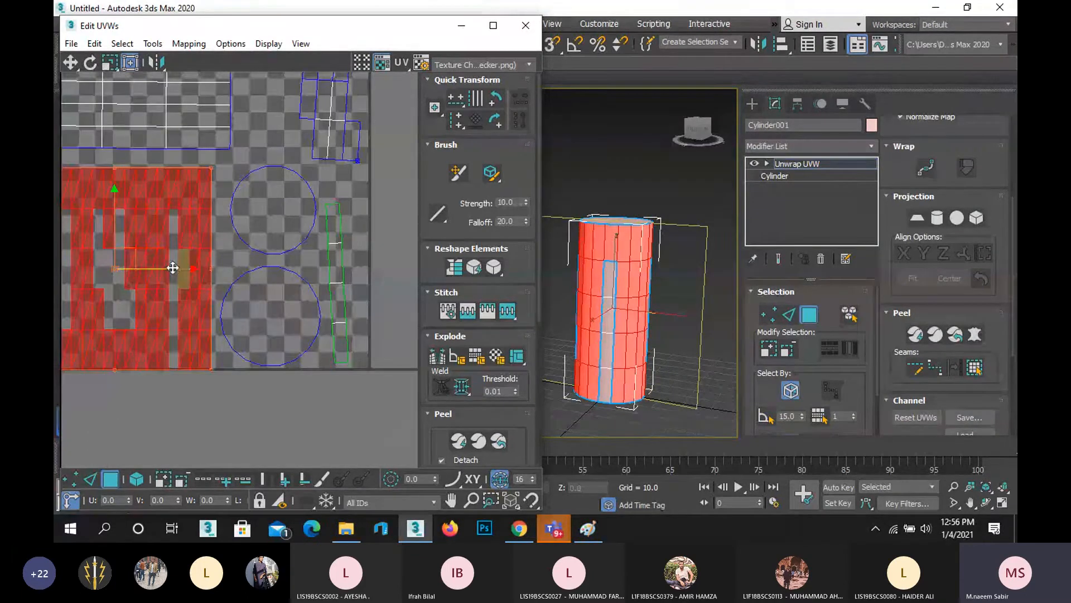
left_click_drag(173, 269, 178, 269)
scroll(269, 375, "down", 3)
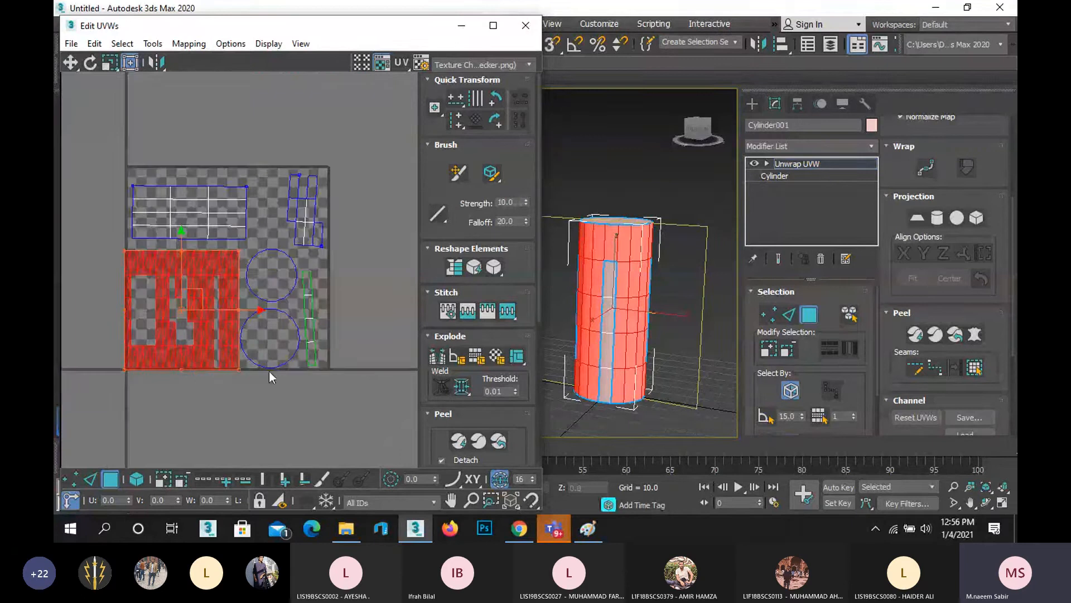
Select both cap islands and the narrow strip together and shift them slightly in positive U, away from the side island.
left_click(221, 397)
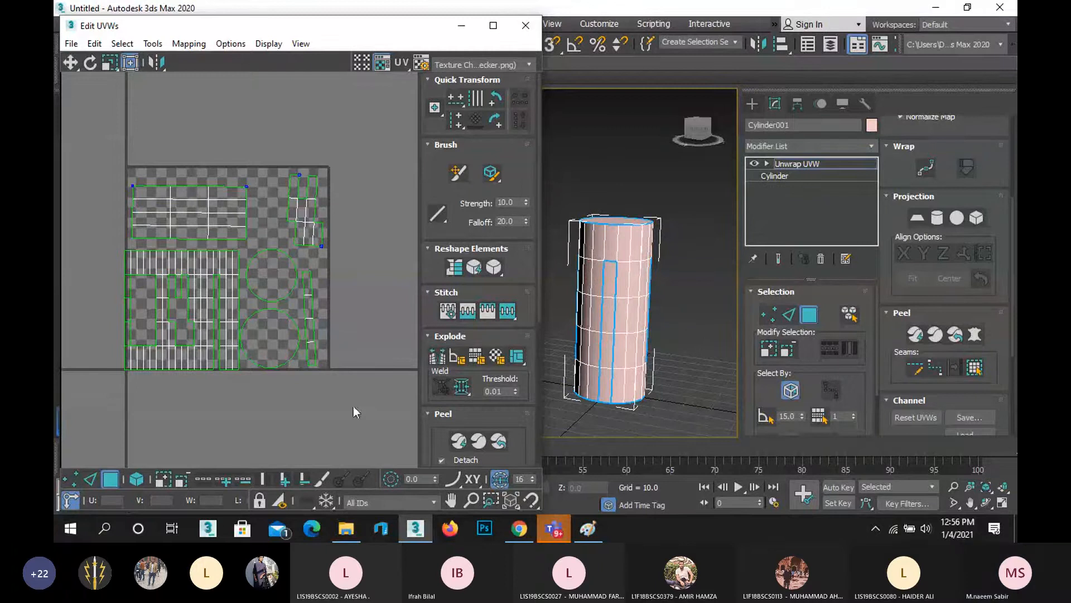
left_click_drag(353, 407, 252, 253)
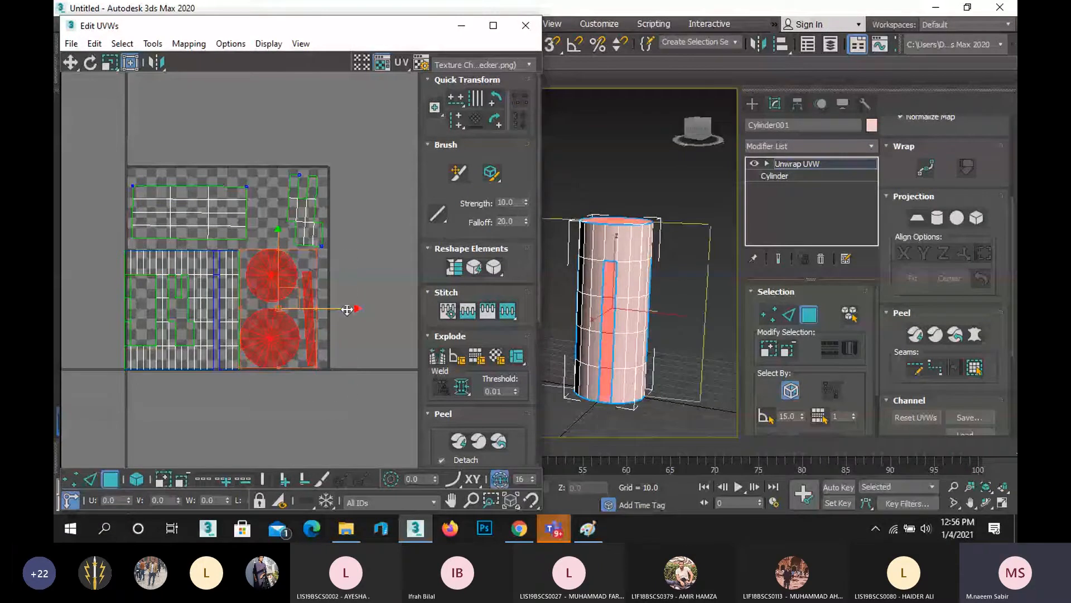
left_click_drag(349, 309, 357, 308)
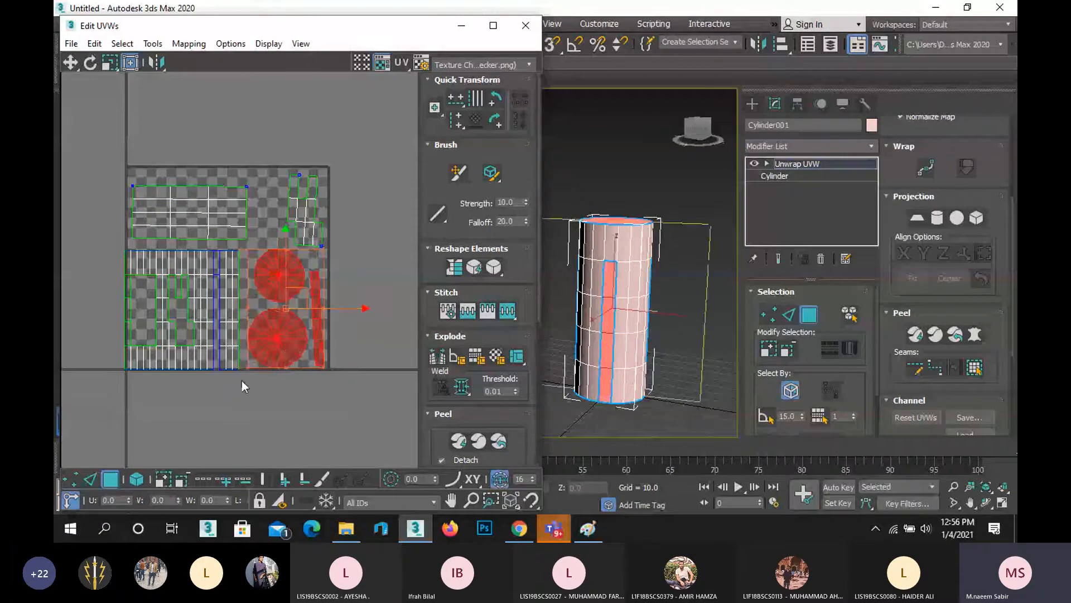
Shift the side island slightly in positive U and about 0.025 in V to clear the tile's left and bottom borders.
left_click_drag(243, 375, 108, 245)
scroll(234, 312, "up", 4)
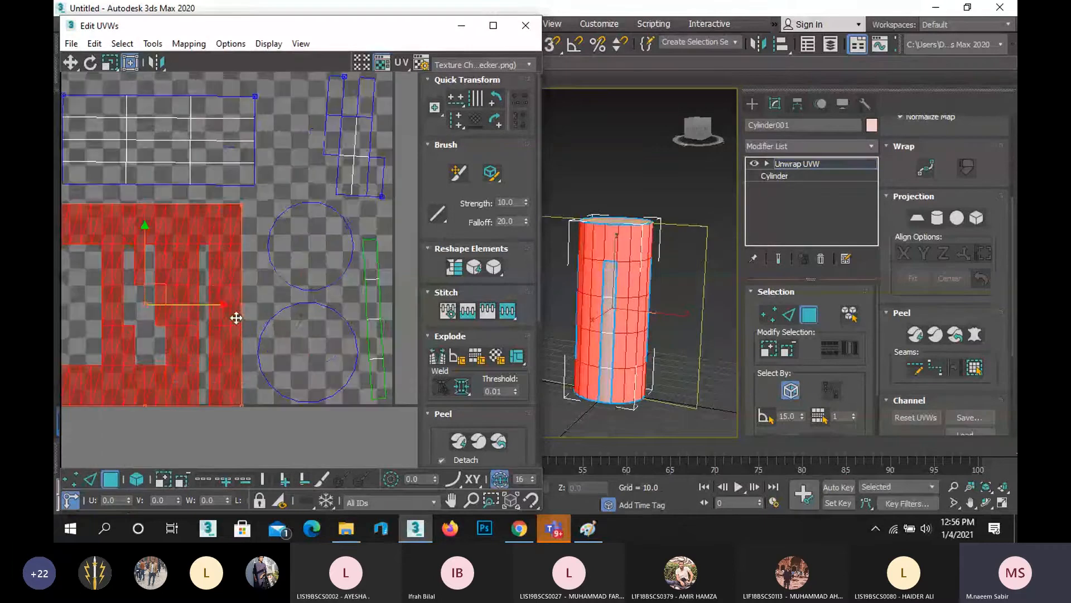
left_click_drag(211, 303, 221, 306)
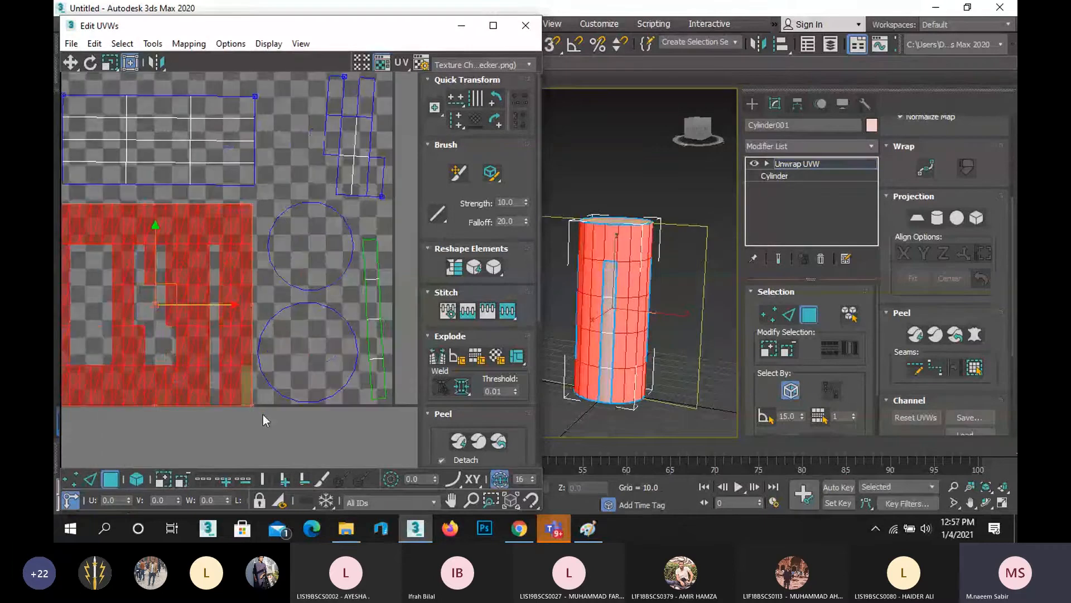
left_click_drag(155, 239, 157, 230)
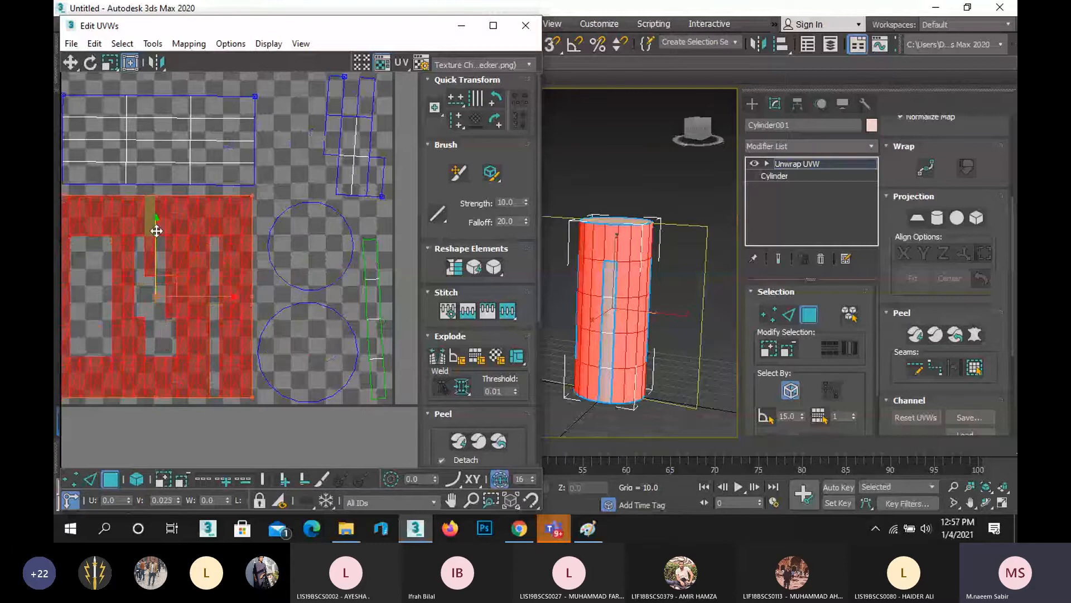
left_click(206, 430)
scroll(233, 420, "down", 3)
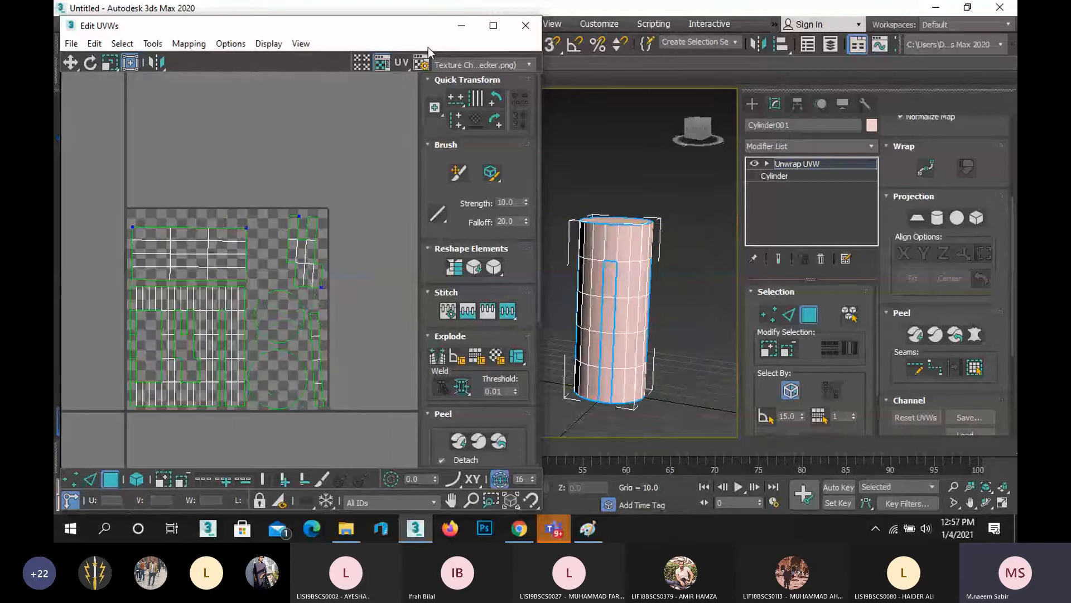
Maximize the UV editor and open the Render UVW Template settings, placing the dialog over the UV layout.
left_click(494, 25)
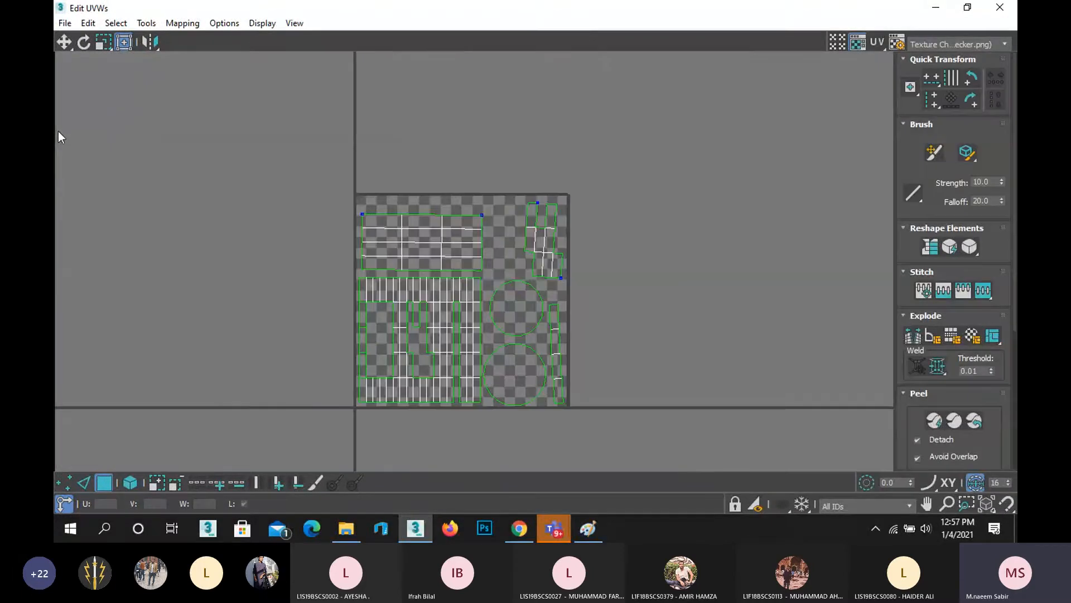
scroll(440, 374, "up", 3)
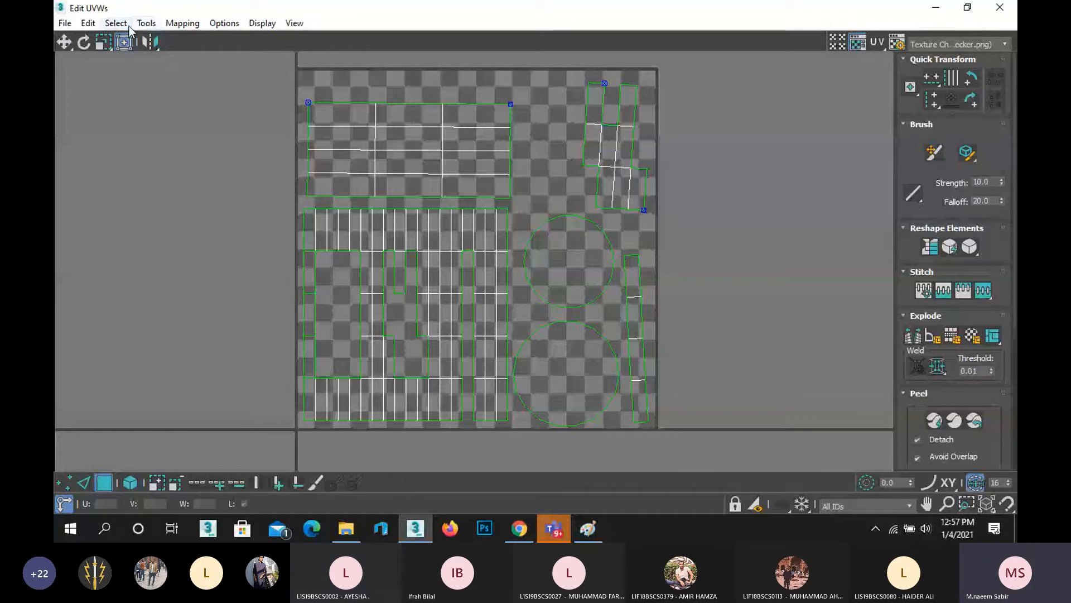
left_click(146, 23)
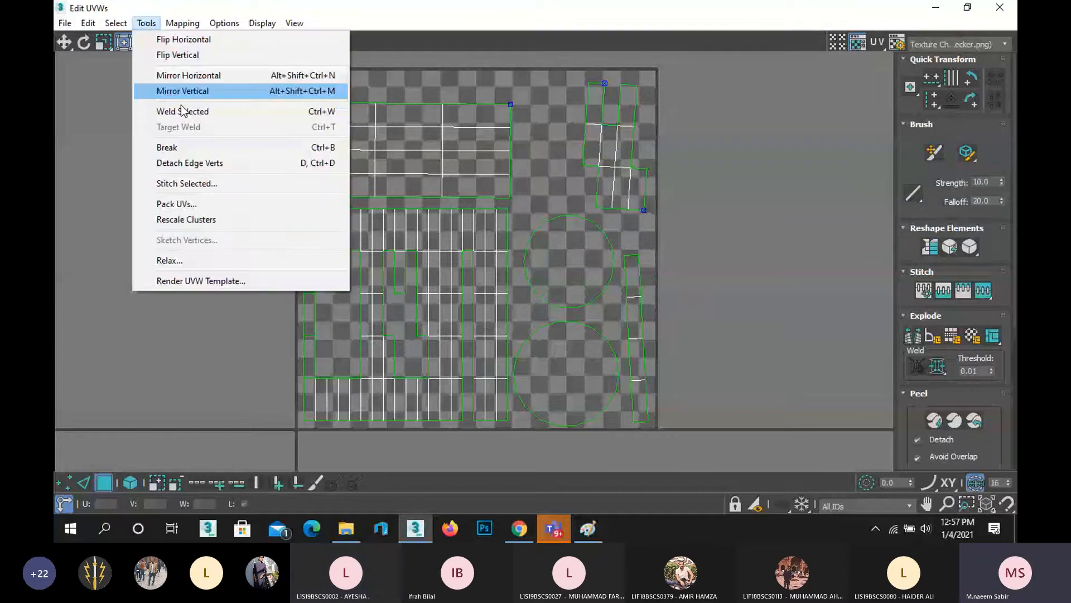
left_click(202, 281)
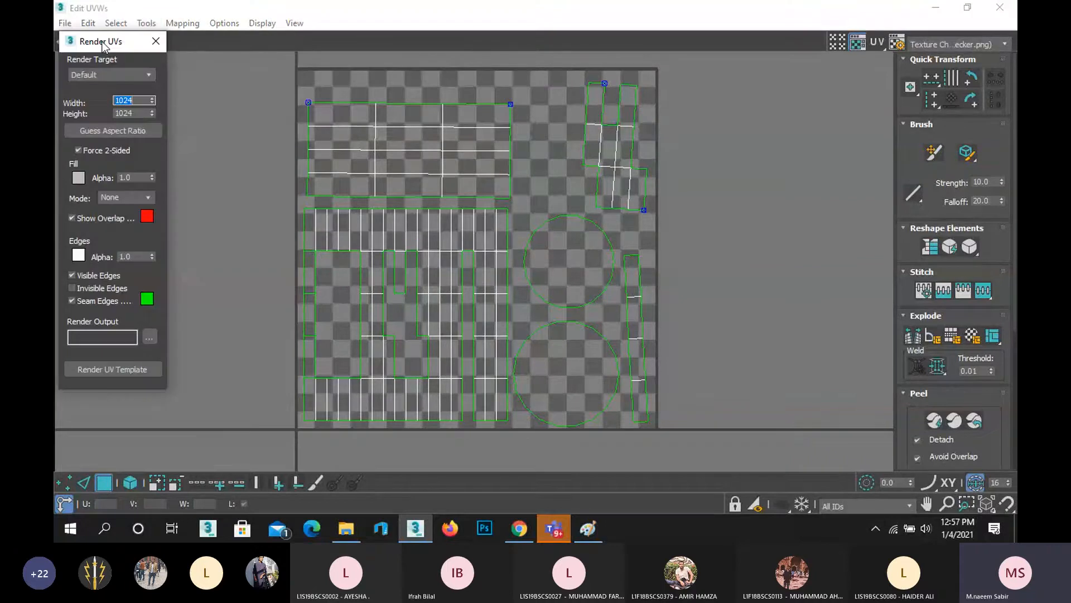
left_click_drag(102, 44, 414, 64)
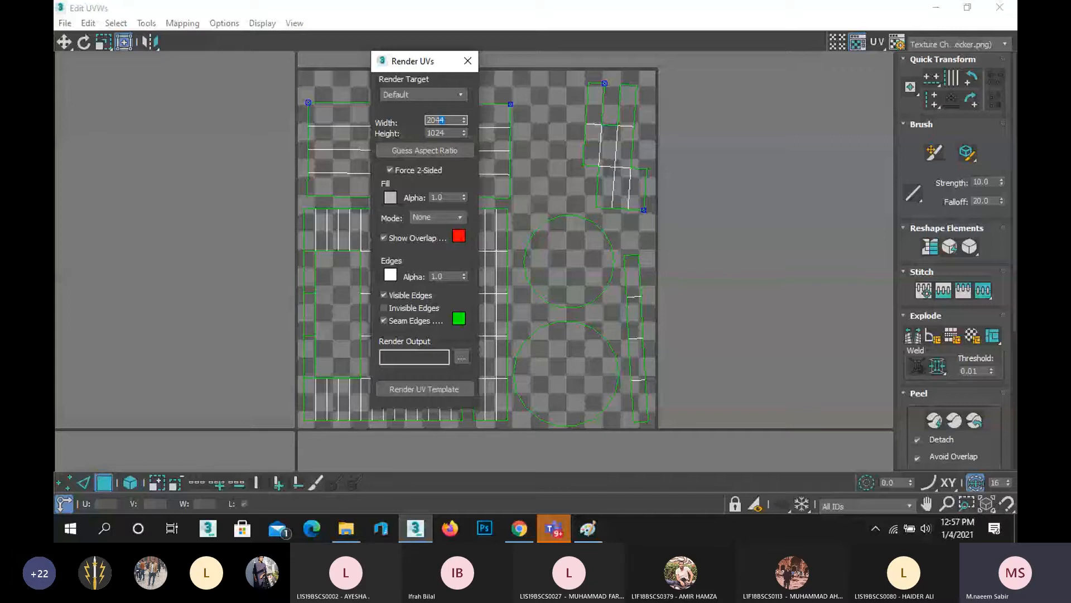
Set the UV template's width and height to 2048 and render the template.
type("48")
double_click(448, 120)
key("ctrl+c")
double_click(457, 132)
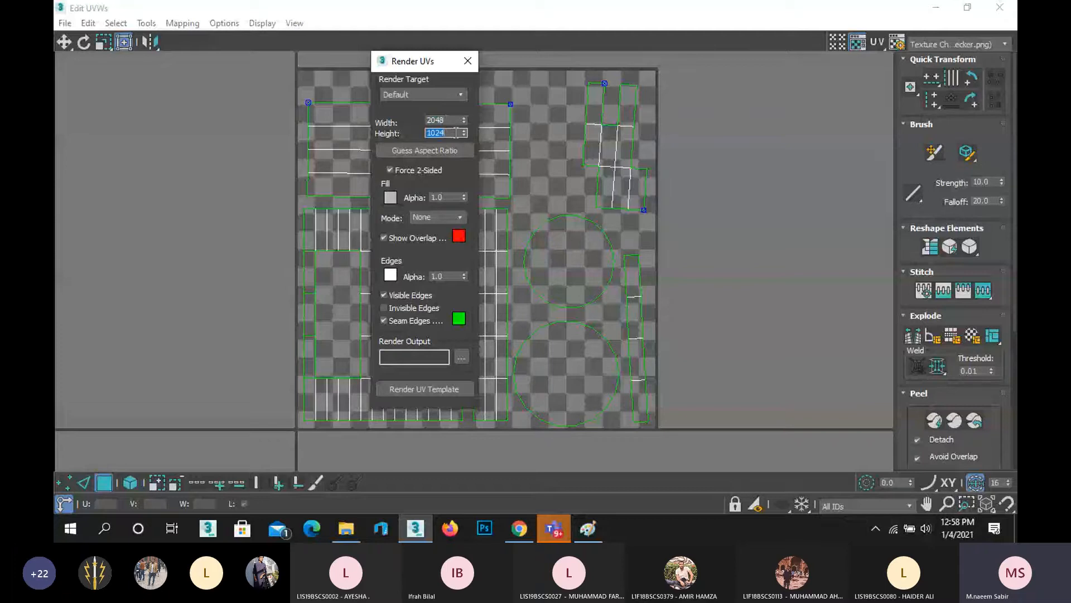
key("ctrl+v")
left_click(419, 389)
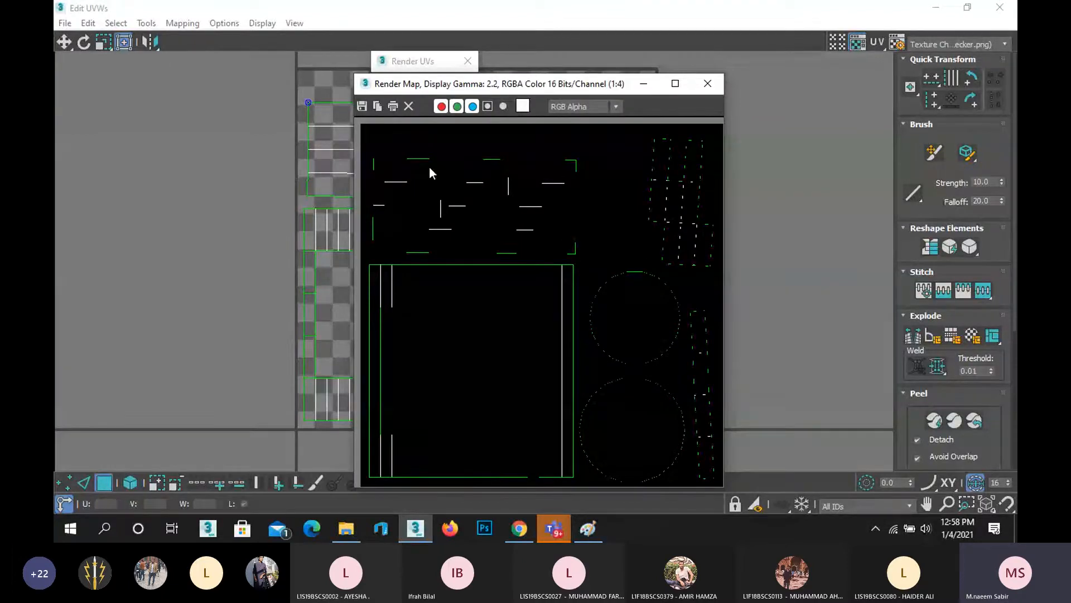
Save the rendered template to the Desktop as 001 in PNG format, with RGB 48 bit colours and the alpha channel.
left_click(364, 107)
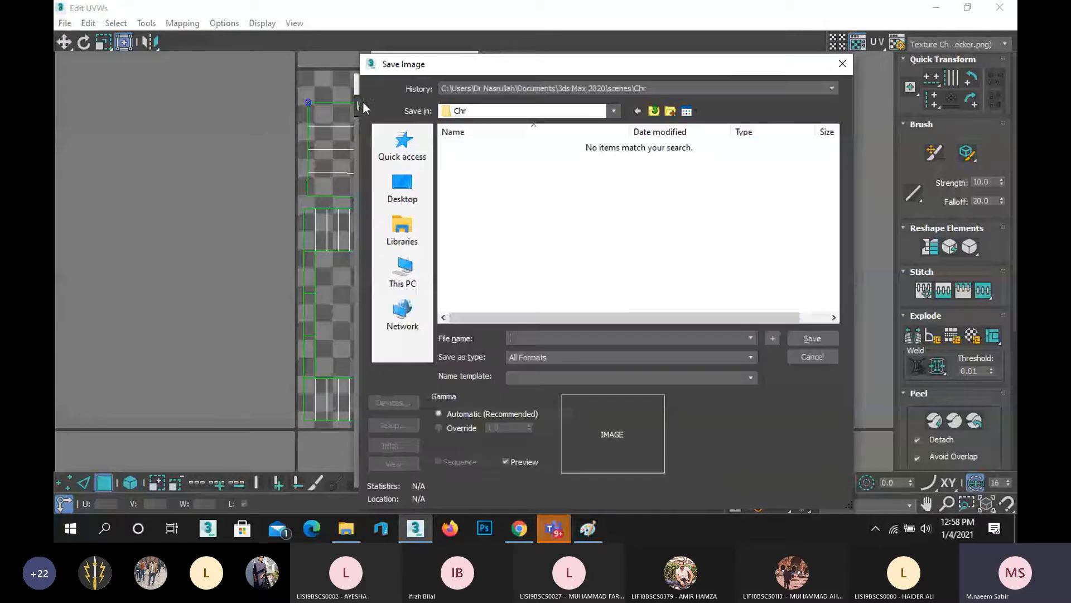
left_click(390, 179)
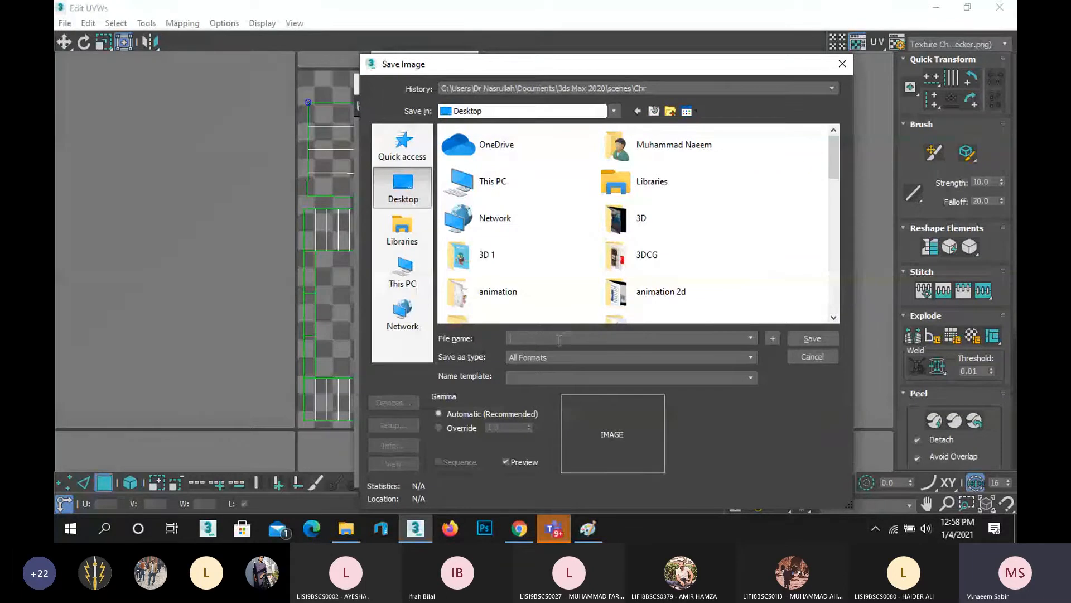
type("001")
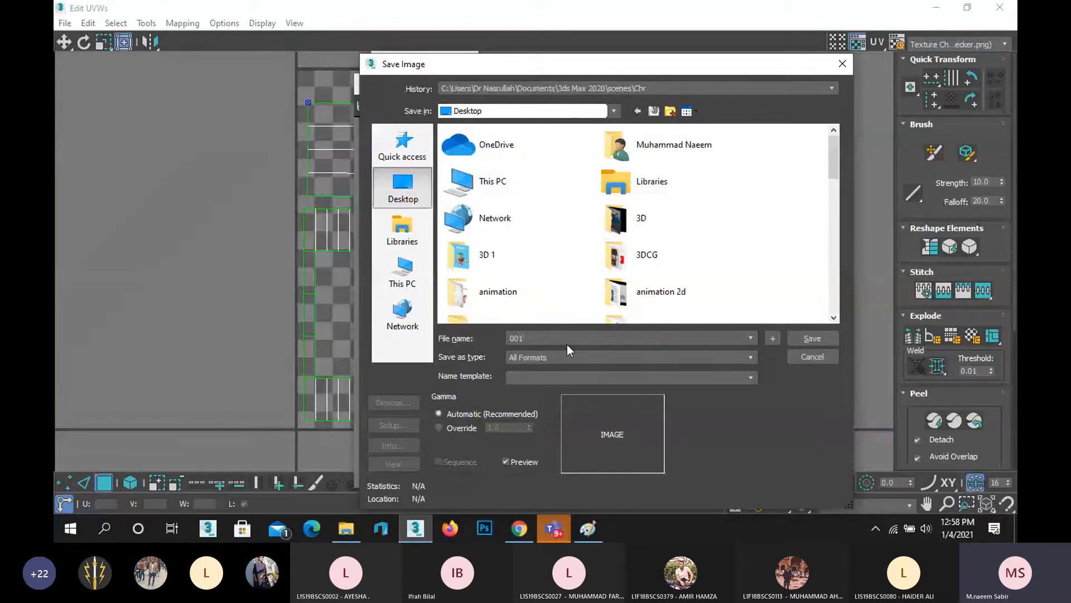
left_click(551, 359)
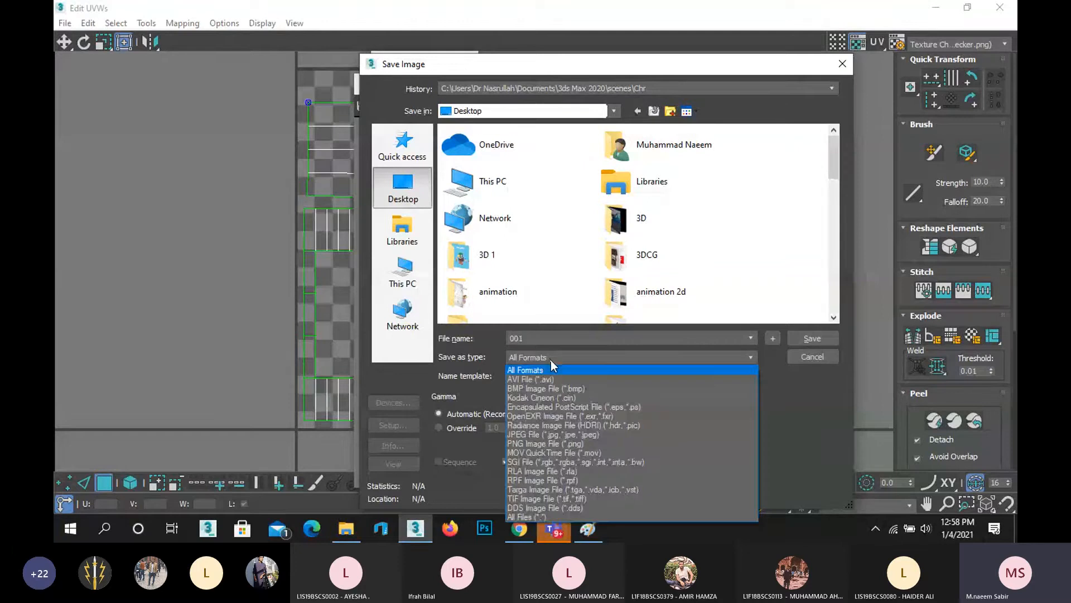
left_click(598, 445)
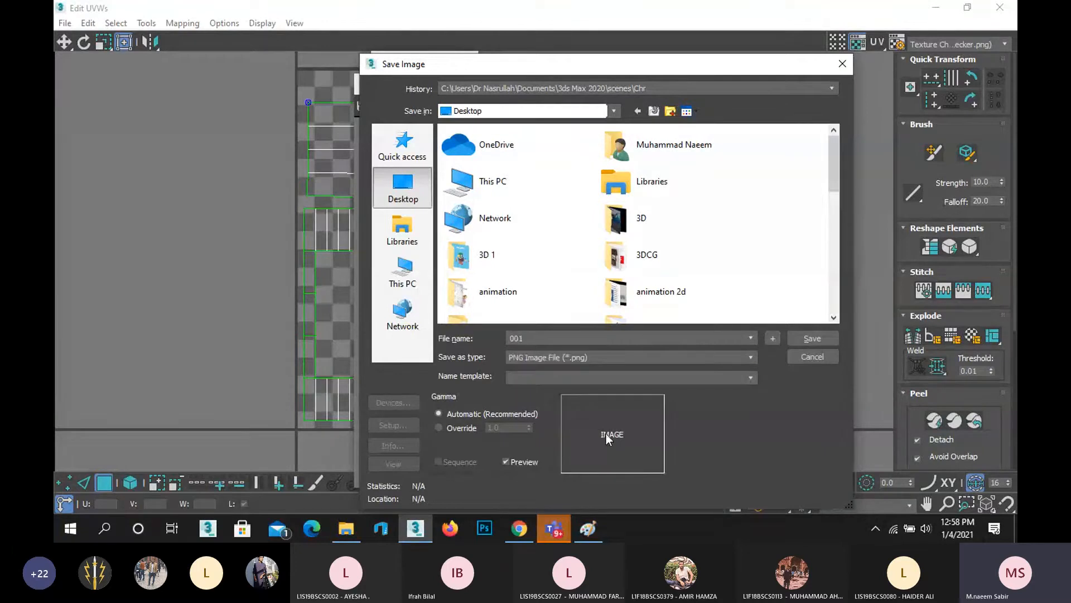
left_click(810, 338)
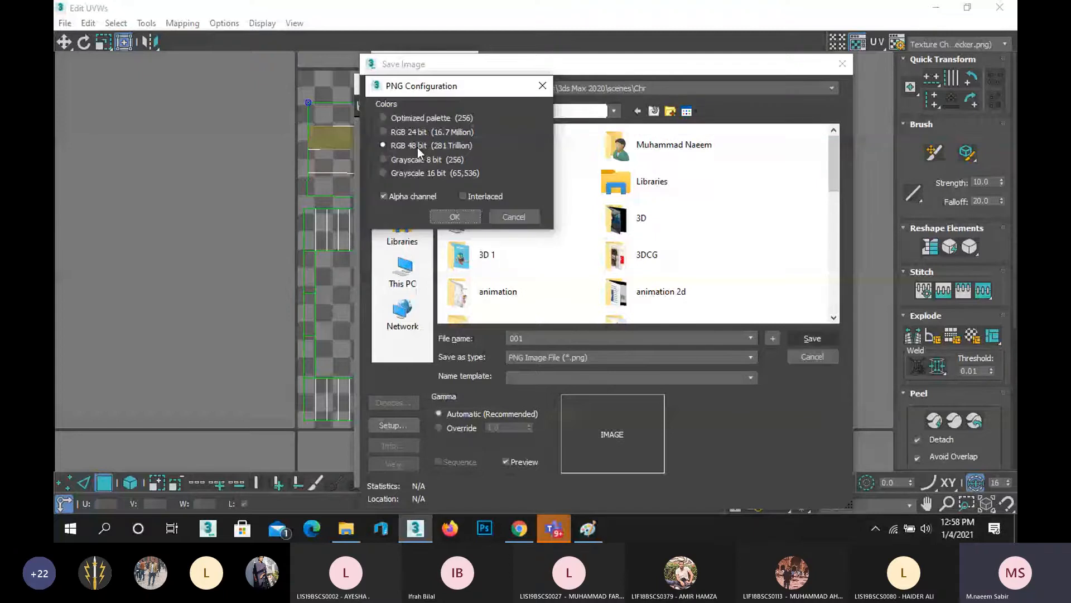
left_click(456, 217)
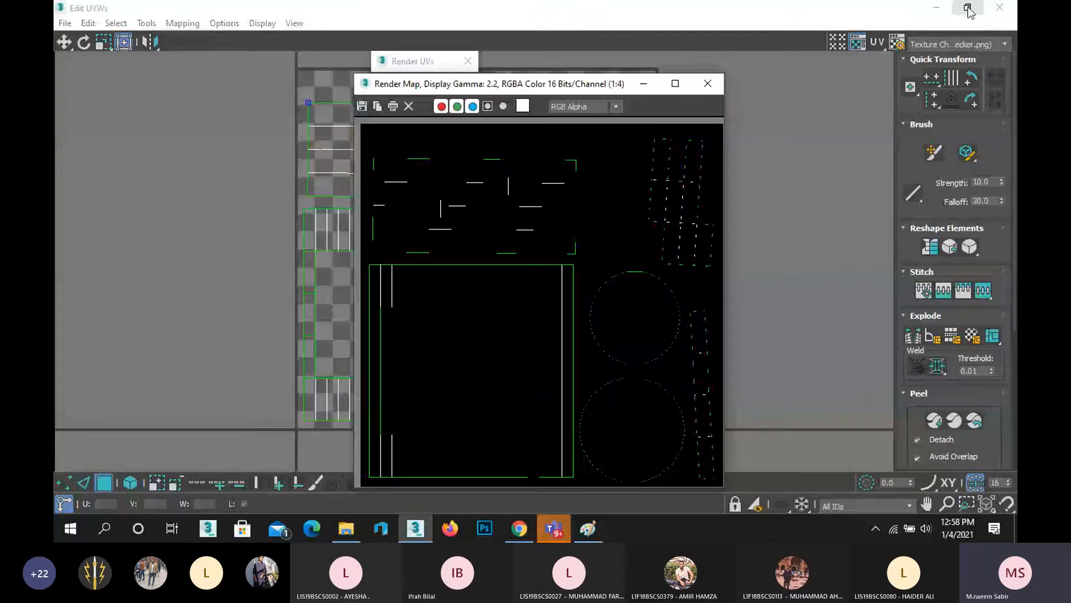
Restore the UV editor to its smaller size, and close the Render UVs dialog, the editor and the rendered map.
left_click(968, 7)
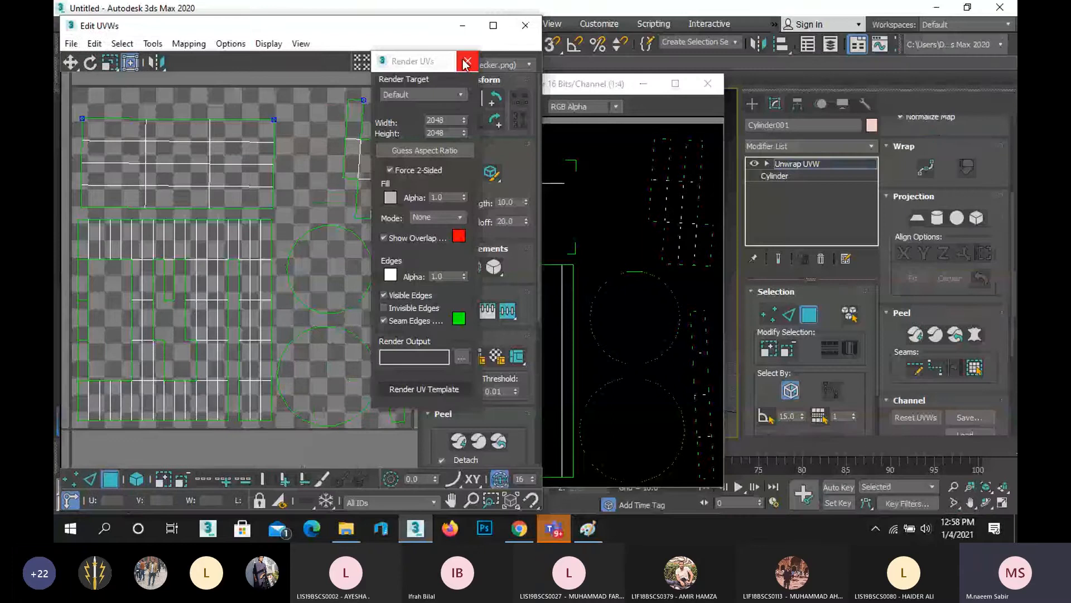
left_click(465, 62)
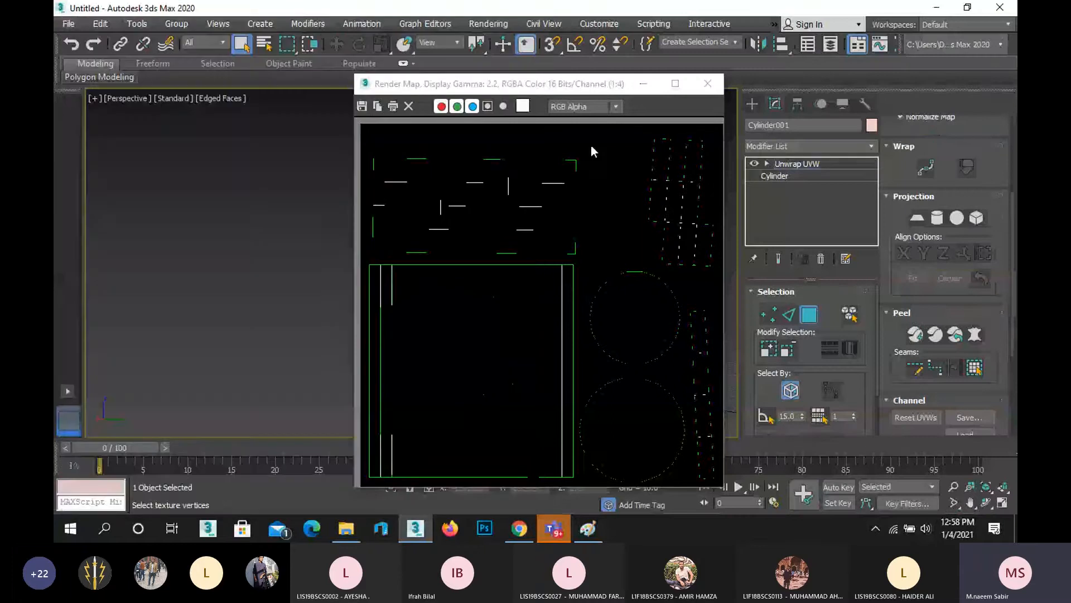
left_click(711, 88)
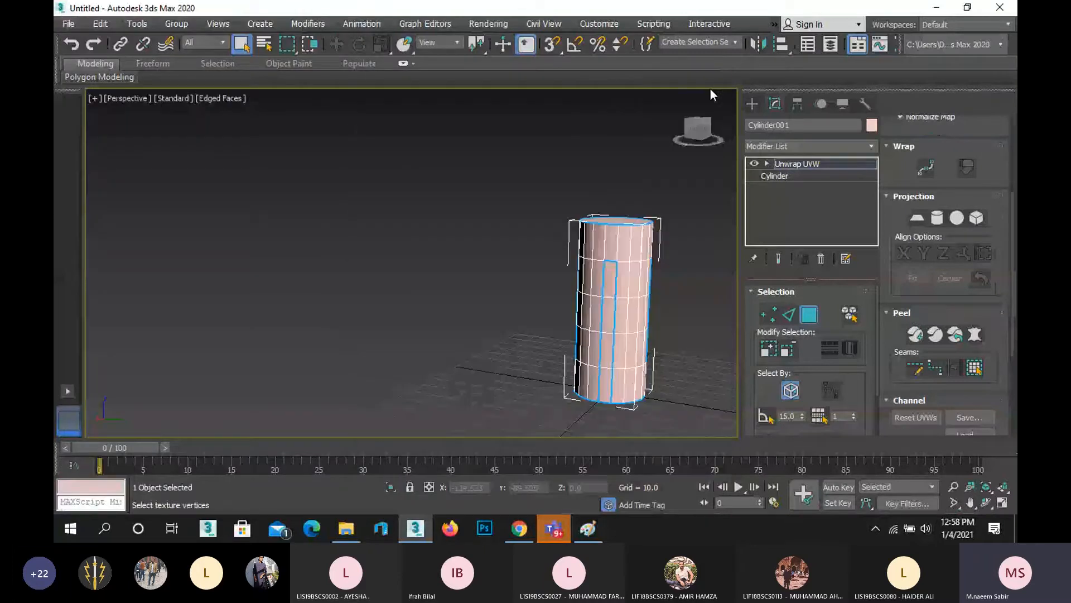
Minimize 3ds Max and the Teams windows, and open the 001 image from the desktop in a maximized Paint window.
left_click(923, 11)
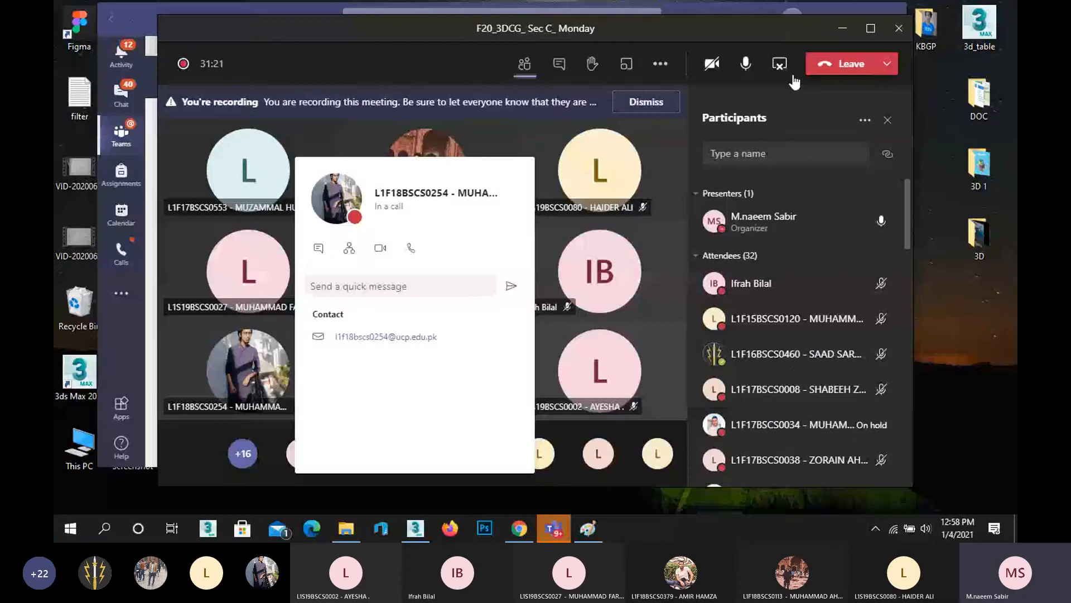
left_click(841, 28)
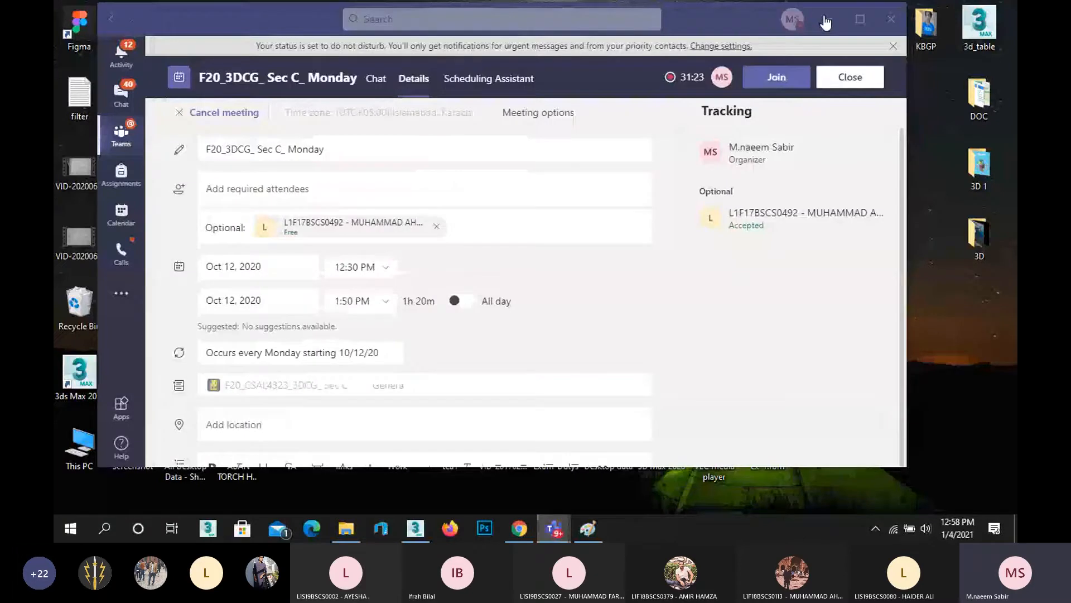
left_click(826, 23)
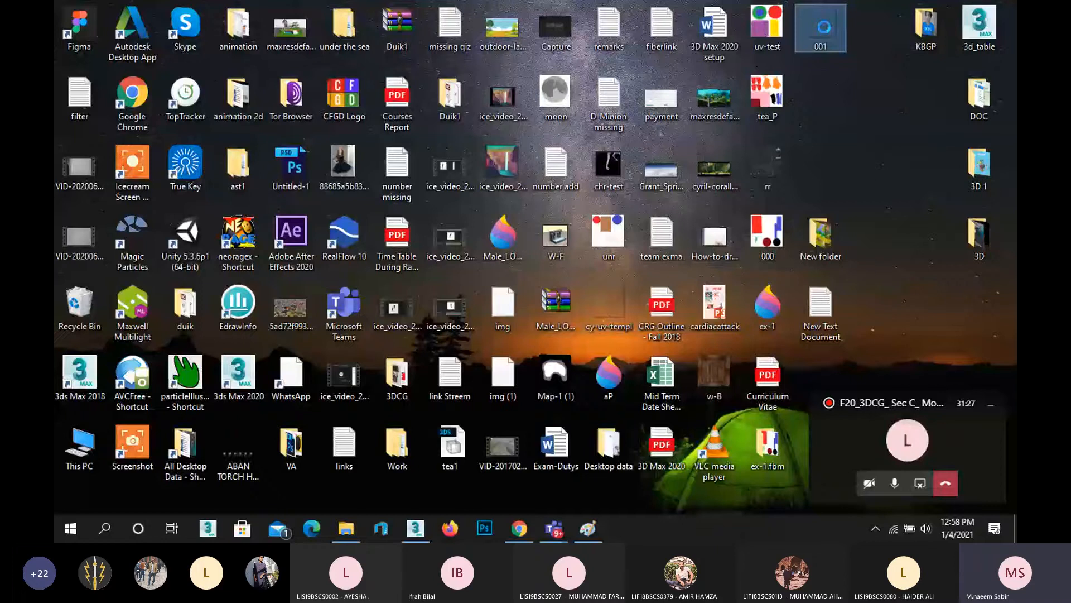
double_click(821, 28)
left_click(913, 100)
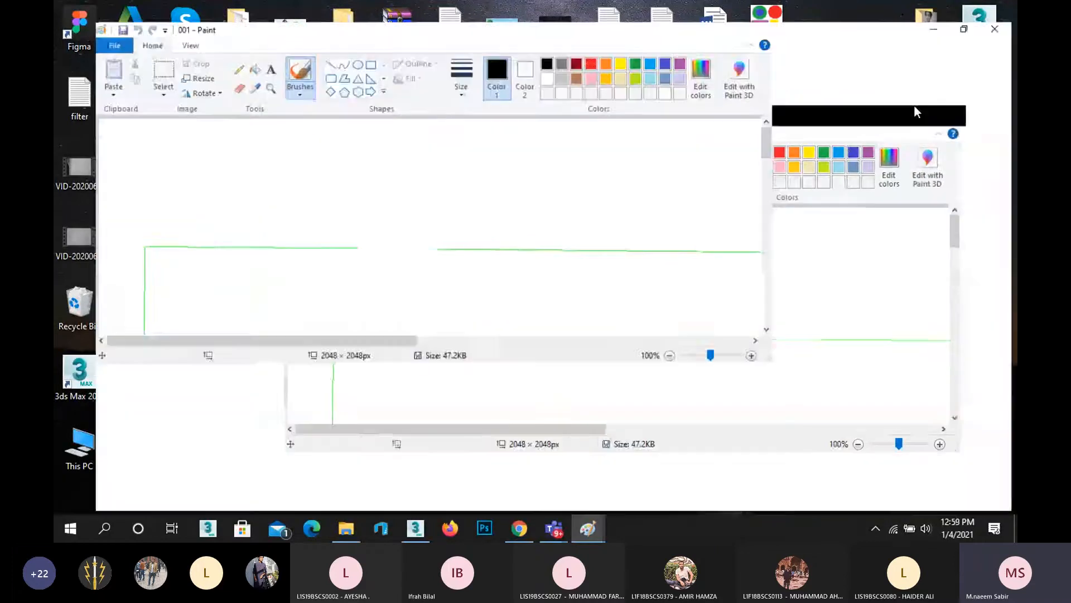
Fill the upper circular cap island with black, and recolour it red.
scroll(716, 241, "down", 12)
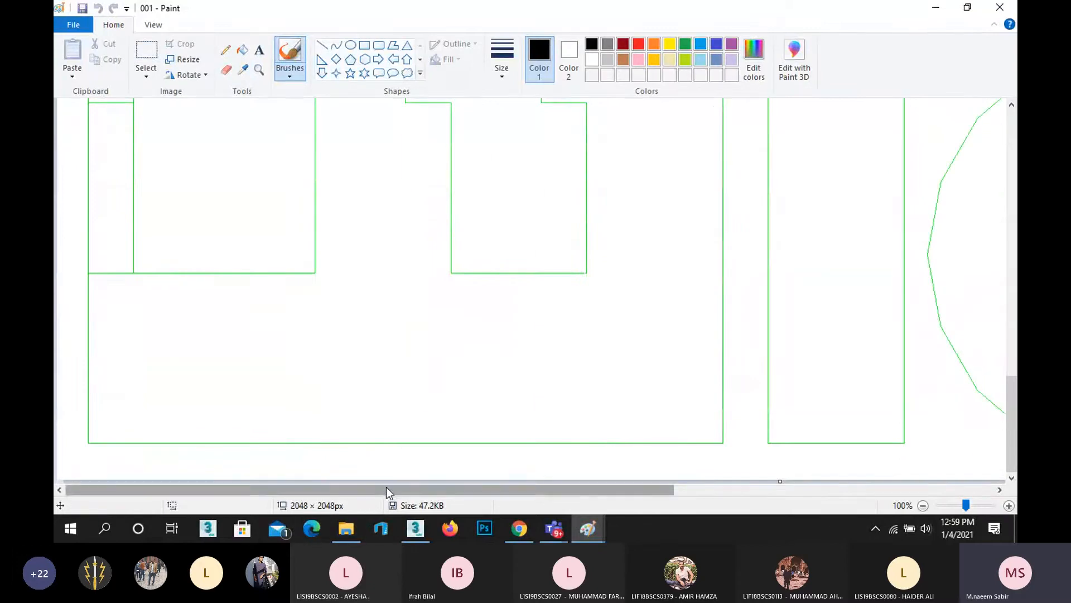
left_click_drag(386, 489, 737, 504)
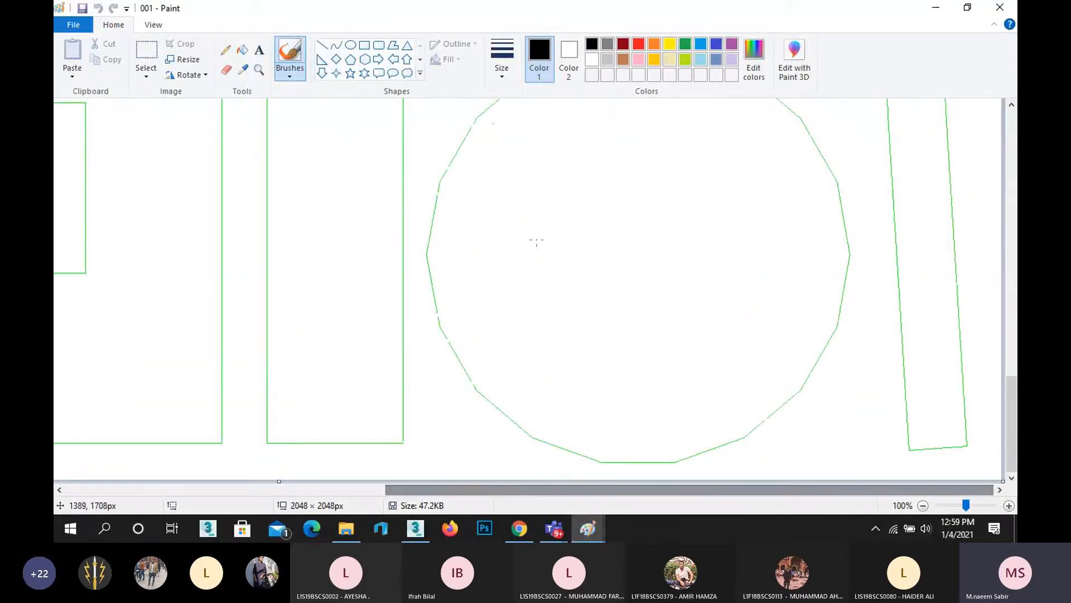
scroll(537, 246, "up", 4)
scroll(537, 246, "up", 3)
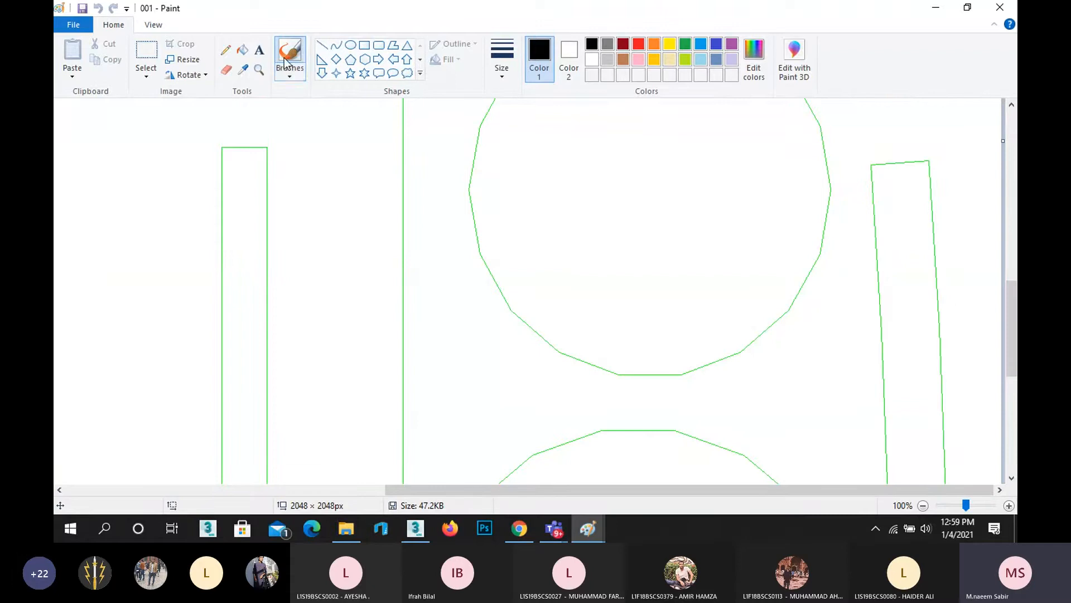
left_click(244, 54)
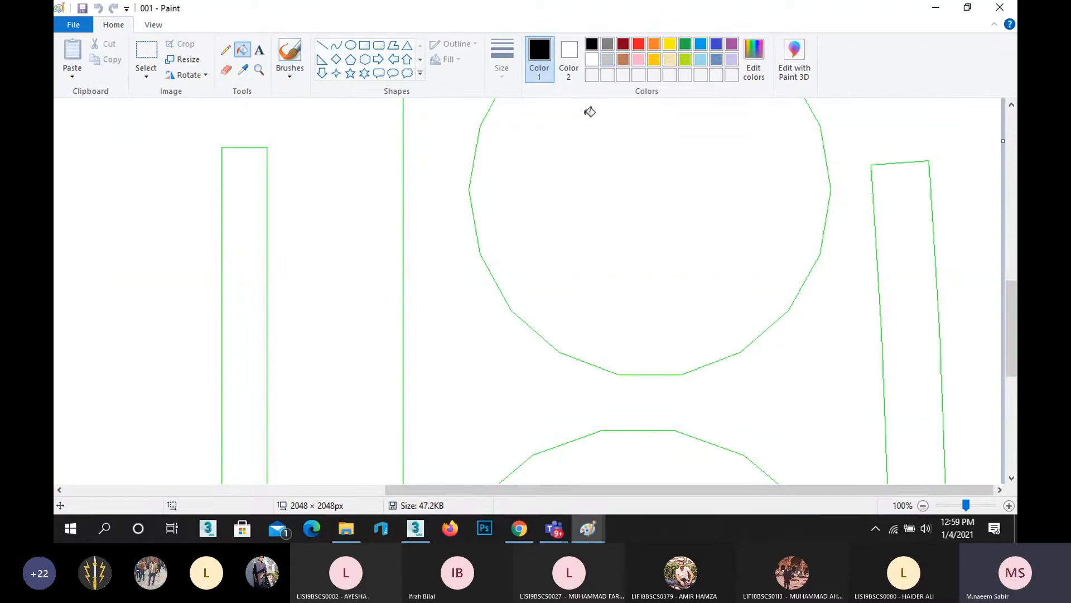
left_click(607, 171)
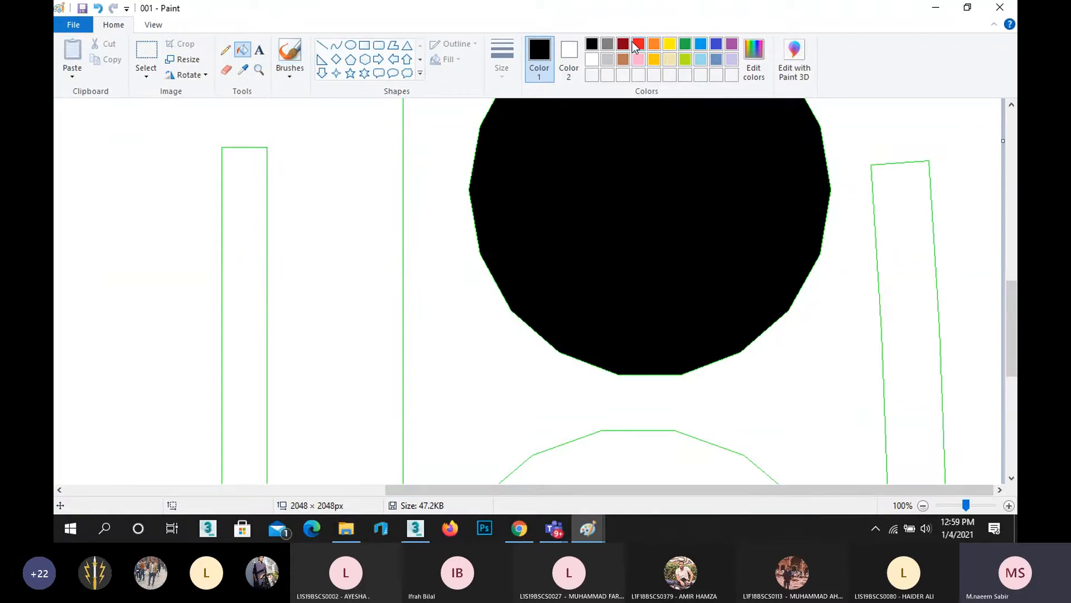
left_click(638, 44)
scroll(629, 263, "down", 10)
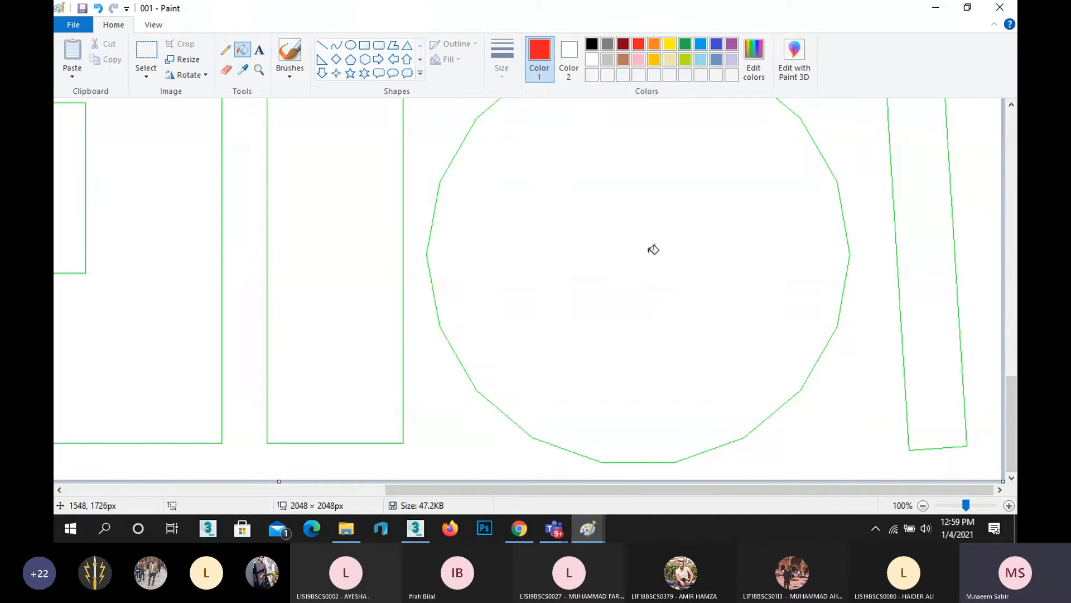
scroll(653, 250, "up", 8)
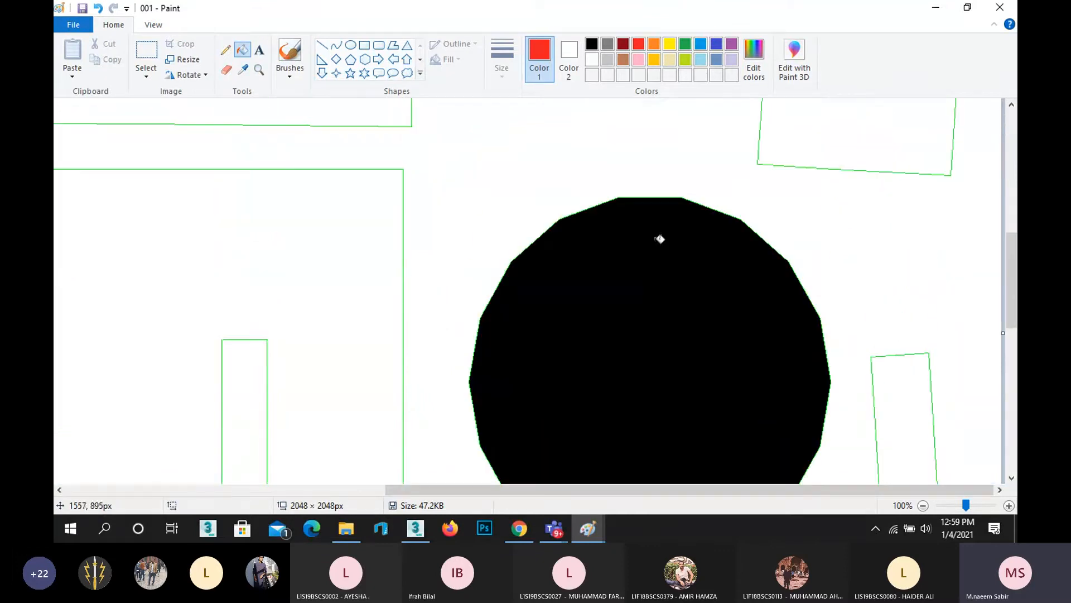
left_click(660, 239)
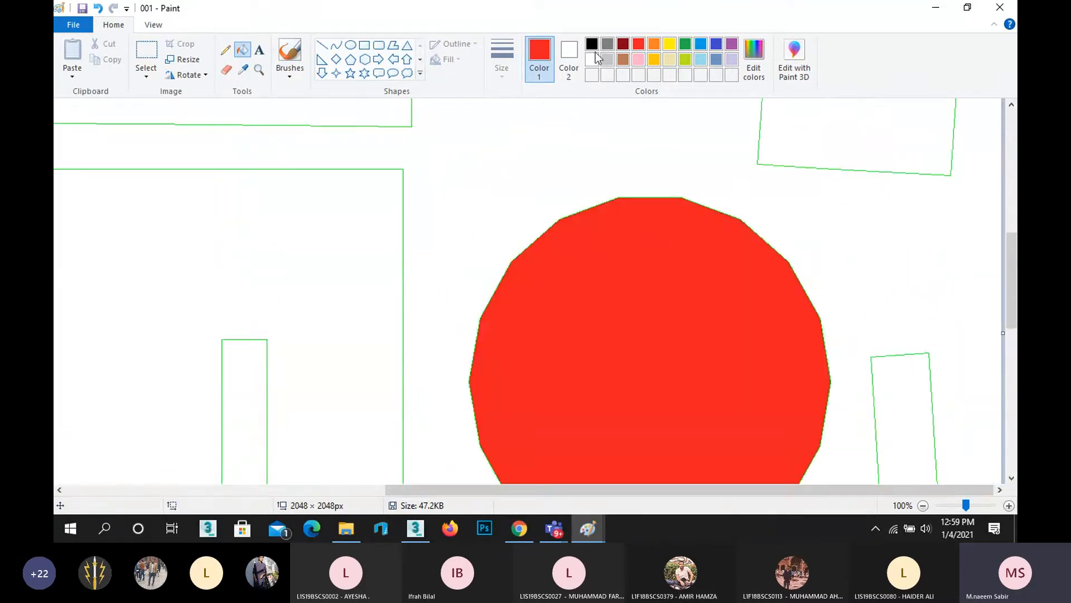
Fill the lower circular cap island with brown, and select green as the drawing colour.
left_click(623, 60)
scroll(595, 233, "down", 10)
left_click(624, 273)
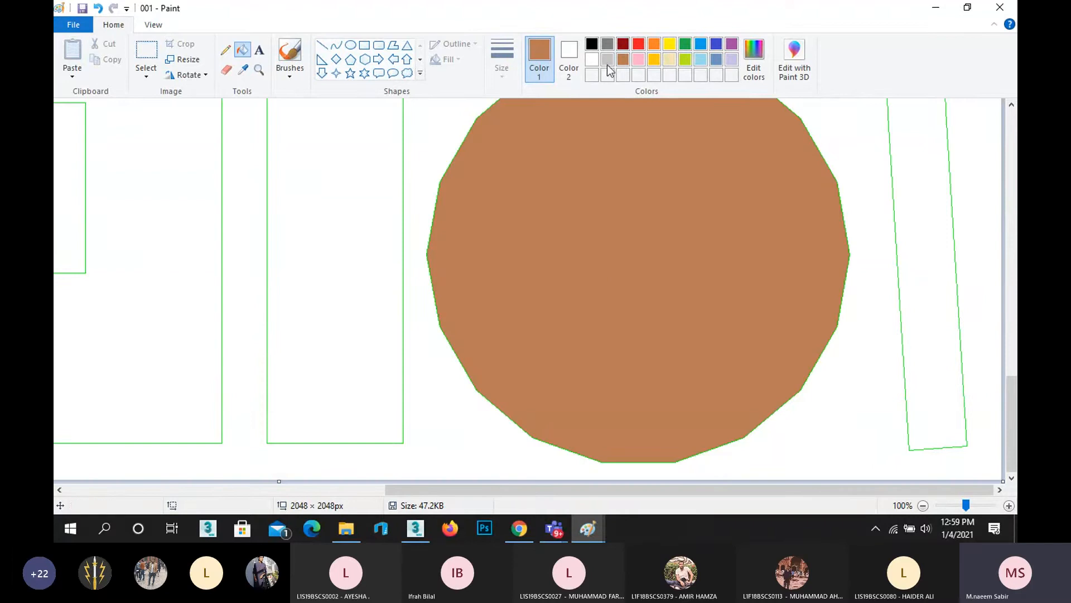
left_click(685, 45)
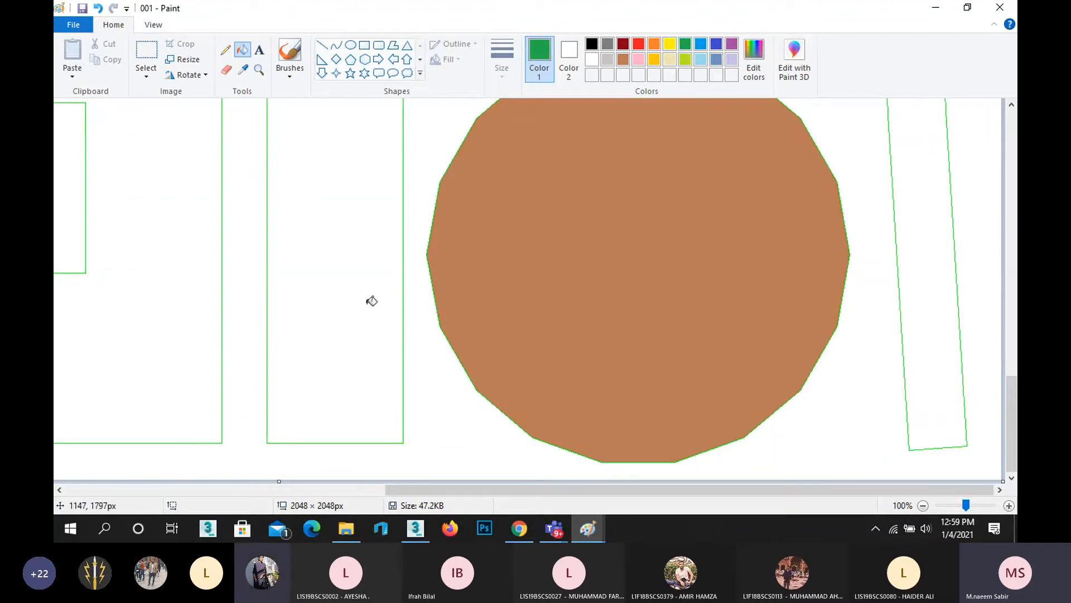
Try to fill the inside of the large side island with green, and undo that fill.
scroll(372, 310, "up", 10)
scroll(369, 316, "up", 5)
scroll(369, 313, "down", 4)
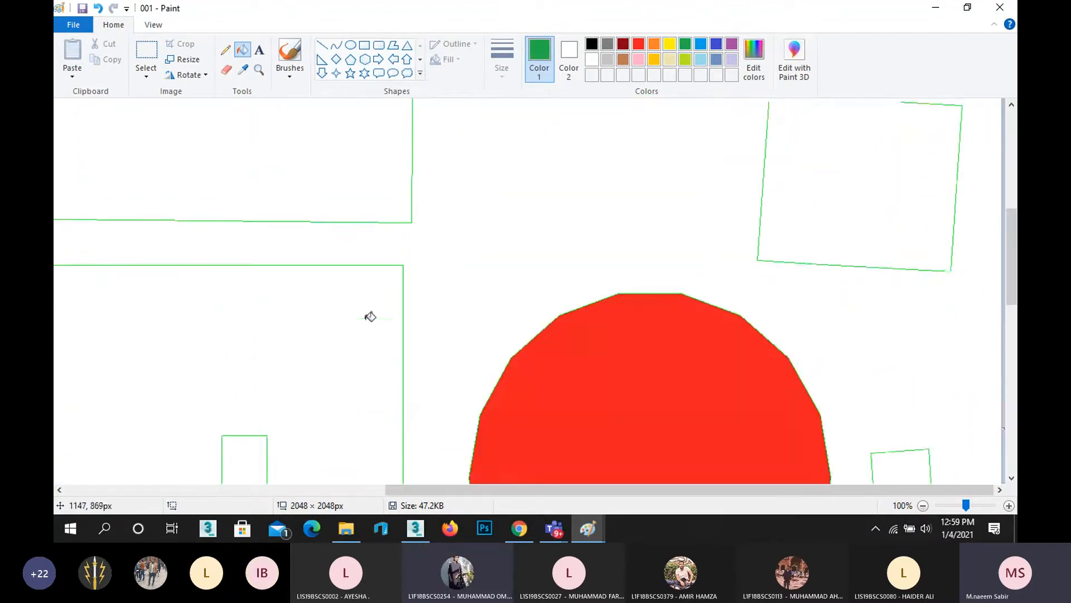
left_click(362, 297)
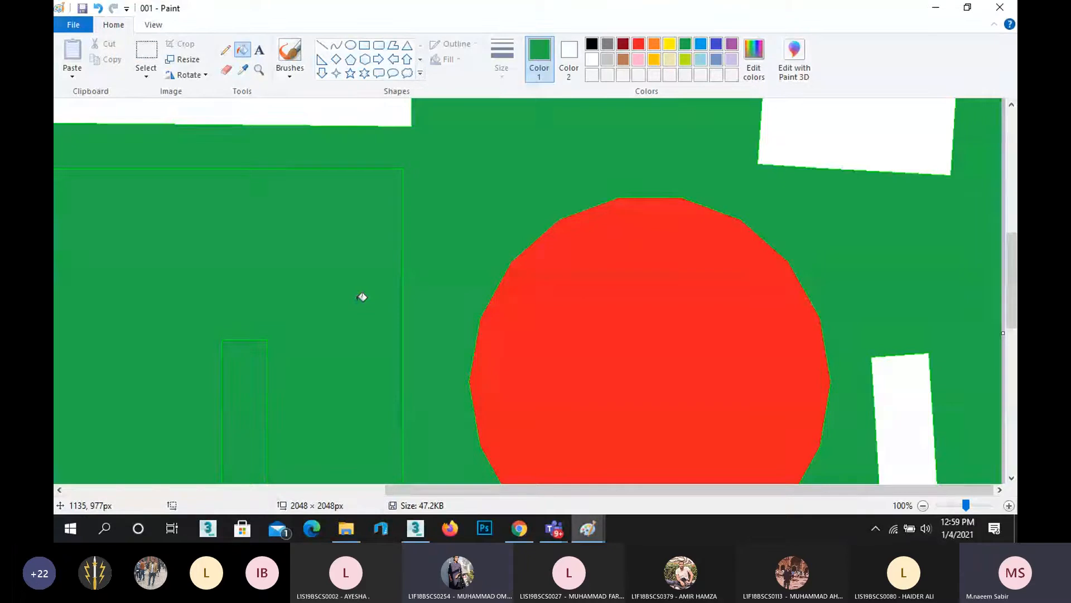
key("ctrl+z")
Fill the narrow slanted strip beside the circles with green and the notched island above them with purple.
scroll(879, 299, "down", 10)
left_click(927, 246)
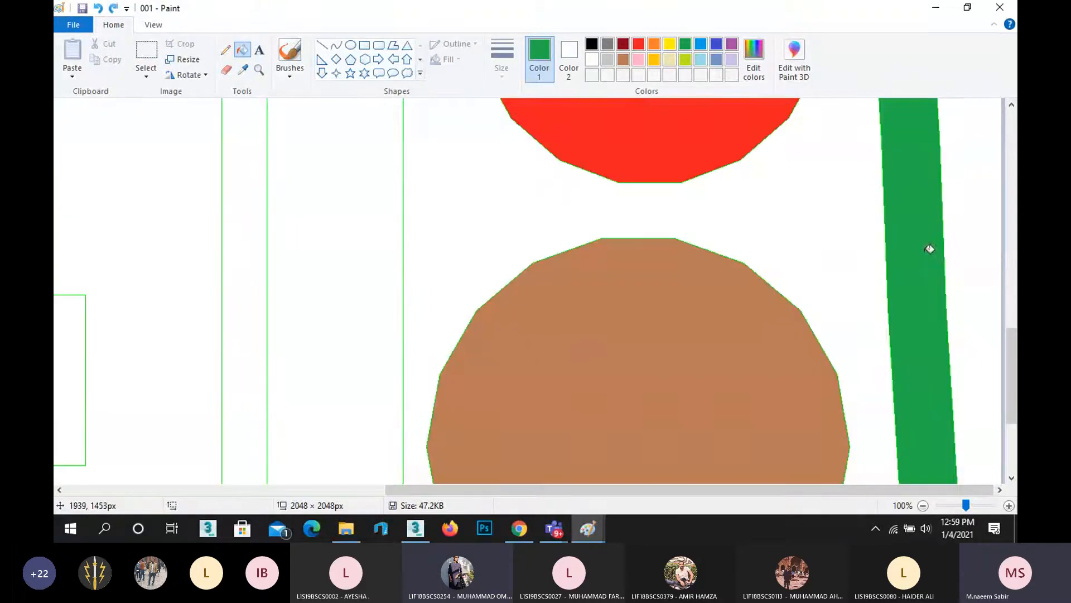
scroll(866, 359, "up", 19)
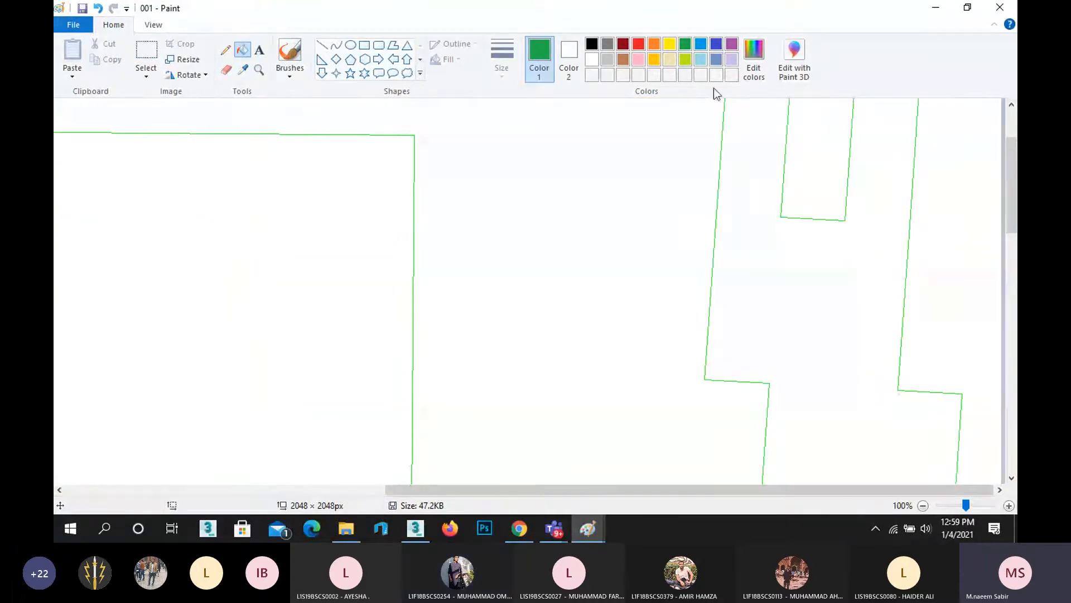
left_click(731, 43)
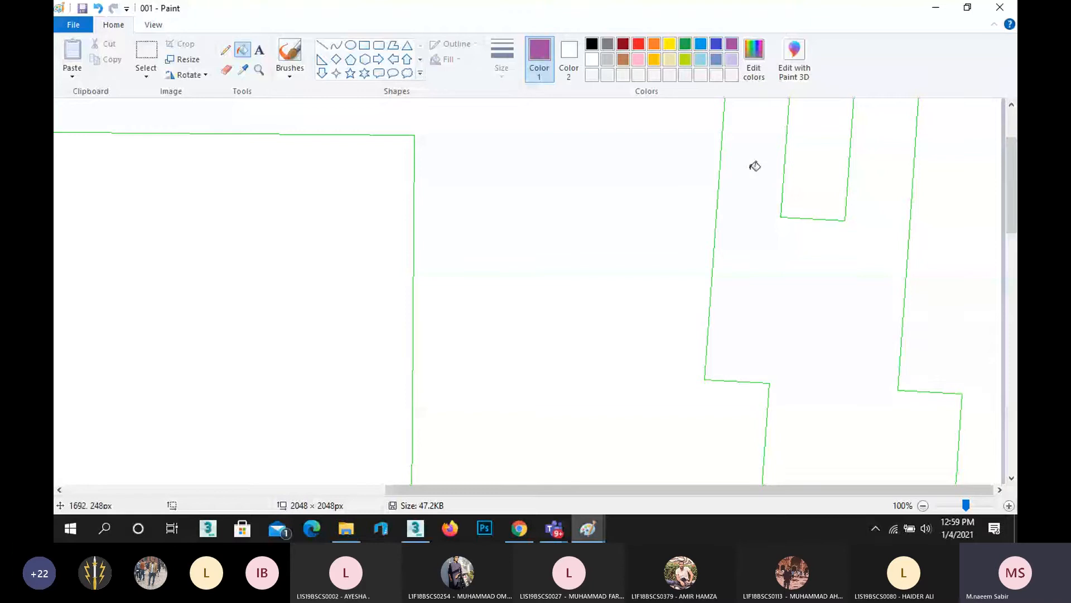
left_click(754, 166)
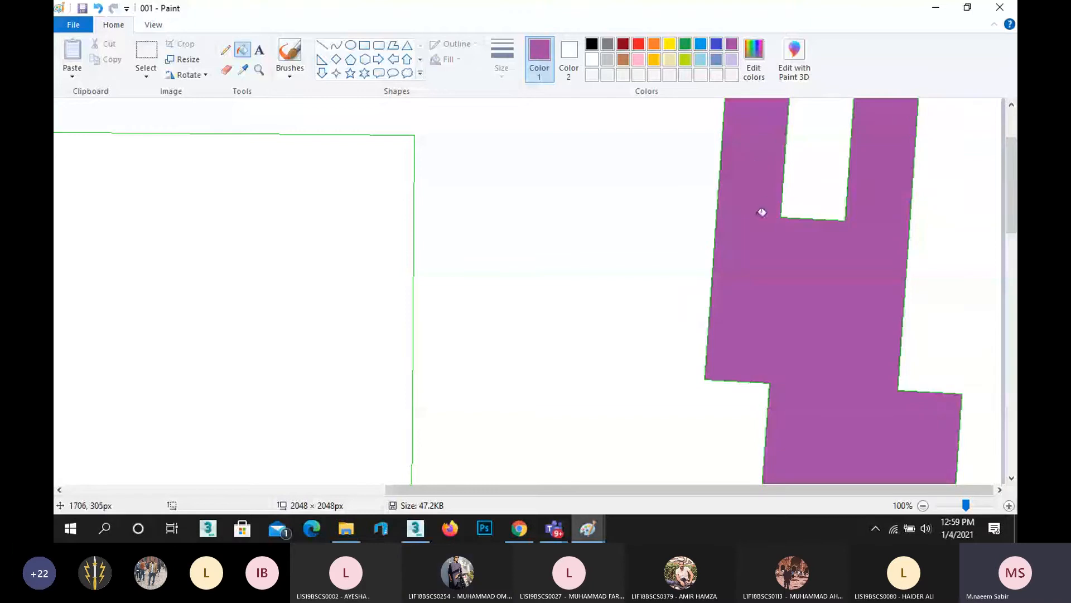
Draw a purple five-point star in the upper rectangular island and one about 159 x 137 px in the large island below.
scroll(680, 289, "up", 2)
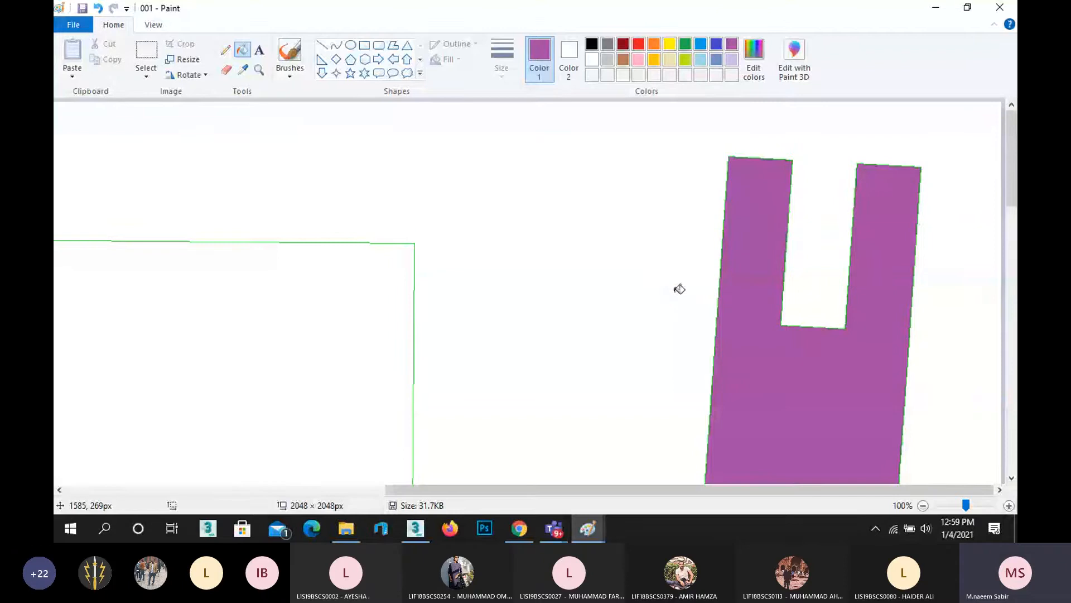
left_click(350, 73)
mouse_move(125, 277)
left_mouse_down()
mouse_move(181, 311)
mouse_move(265, 424)
left_mouse_up()
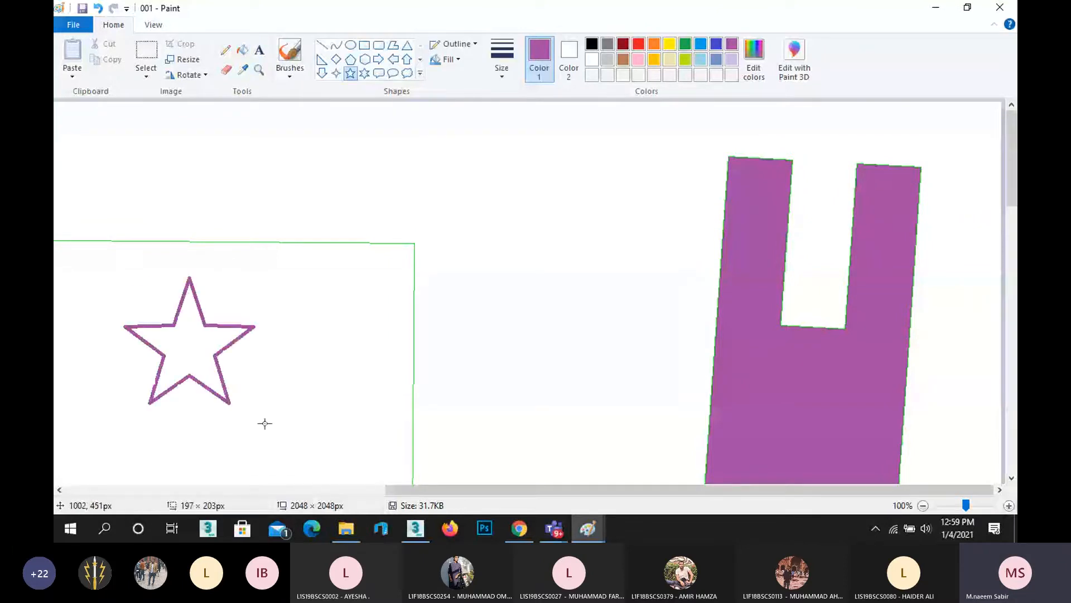
scroll(134, 318, "down", 5)
left_click_drag(119, 312, 232, 409)
Draw a purple cloud callout about 149 x 204 px beside the lower star, and activate the Fill tool.
left_click(407, 73)
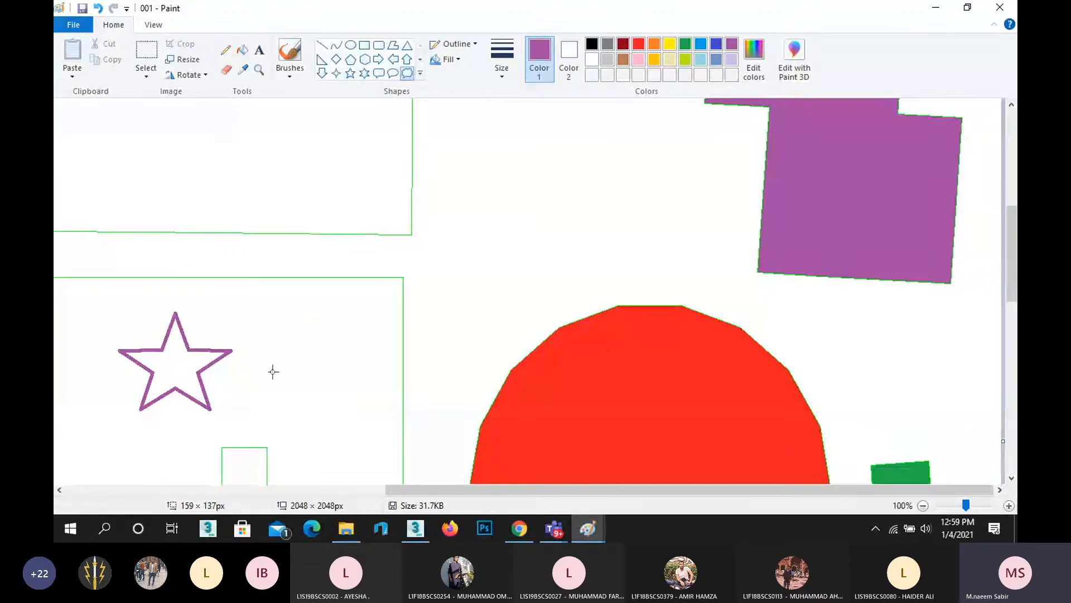
left_click_drag(270, 322, 377, 466)
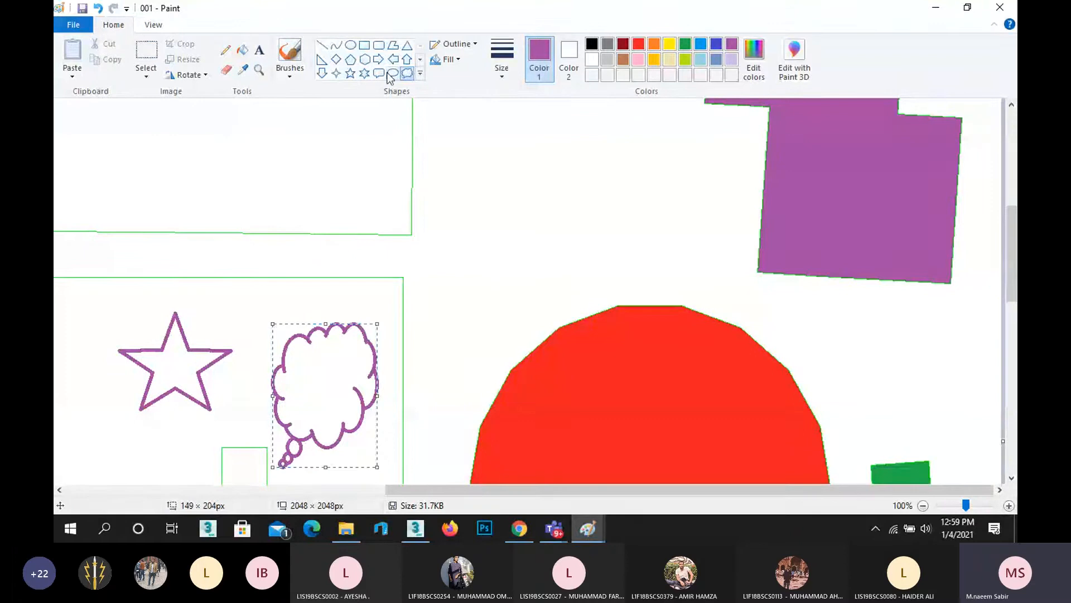
left_click(242, 50)
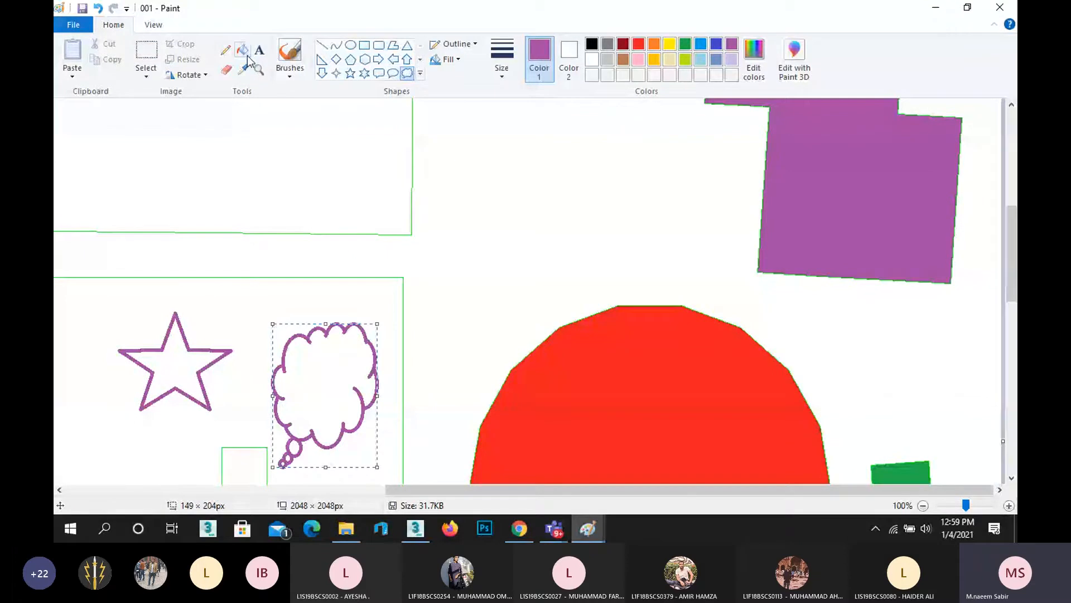
Fill the cloud callout, the star beside it and the star in the upper rectangular island with purple.
left_click(334, 370)
left_click(190, 365)
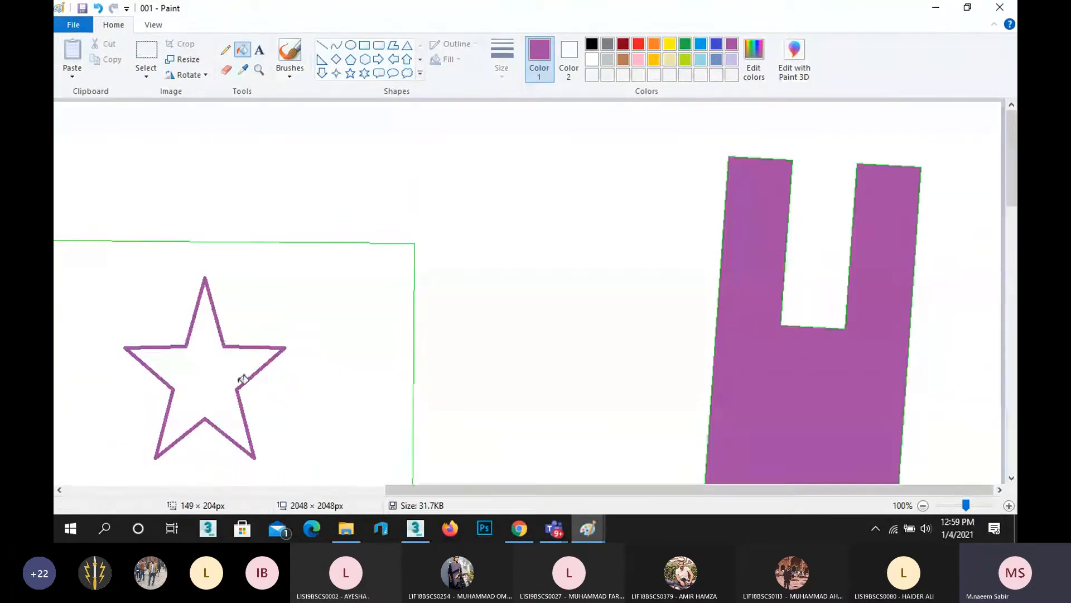
left_click(232, 363)
scroll(397, 309, "down", 3)
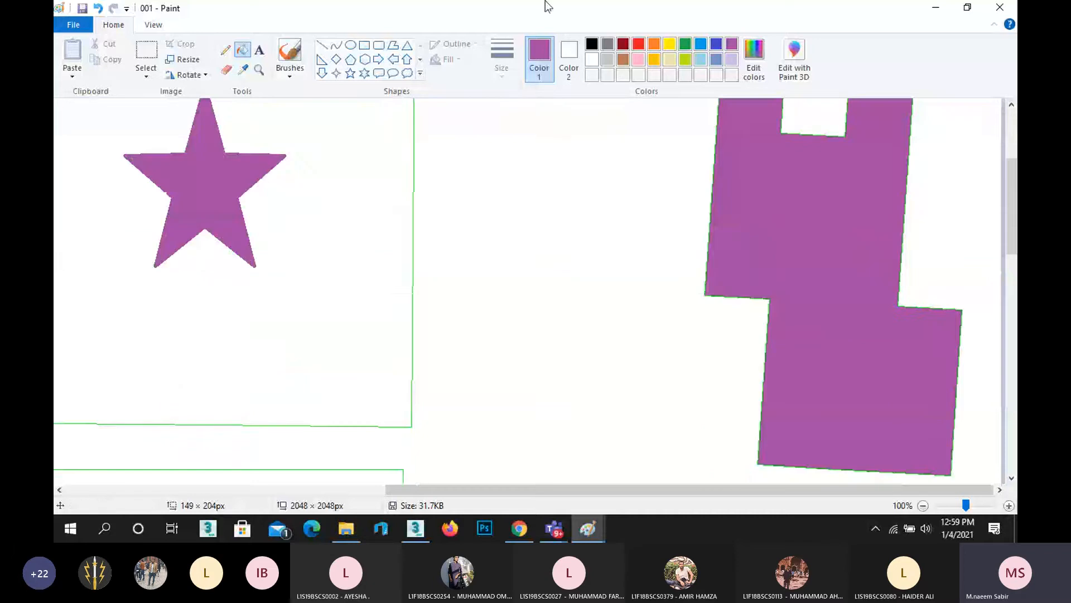
Save the painted 001 image, minimize Paint and switch to 3ds Max.
left_click(82, 8)
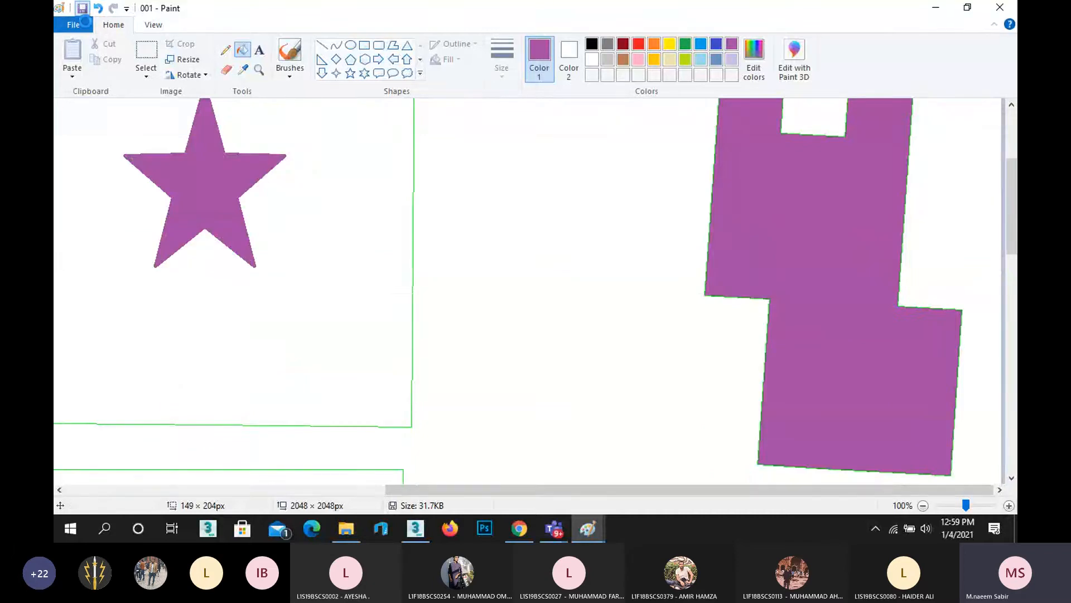
left_click(934, 15)
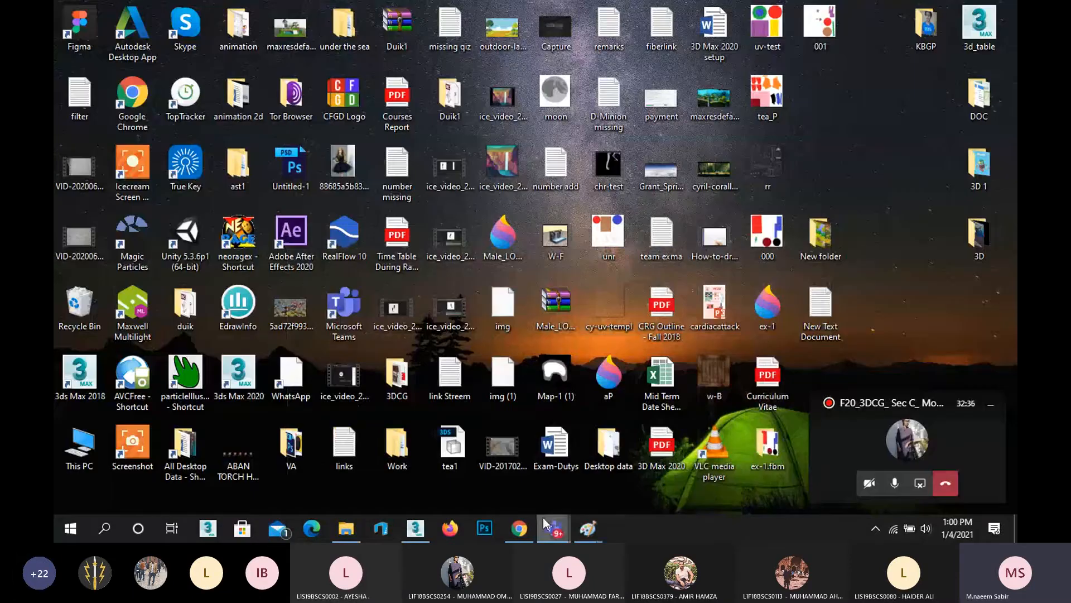
left_click(415, 527)
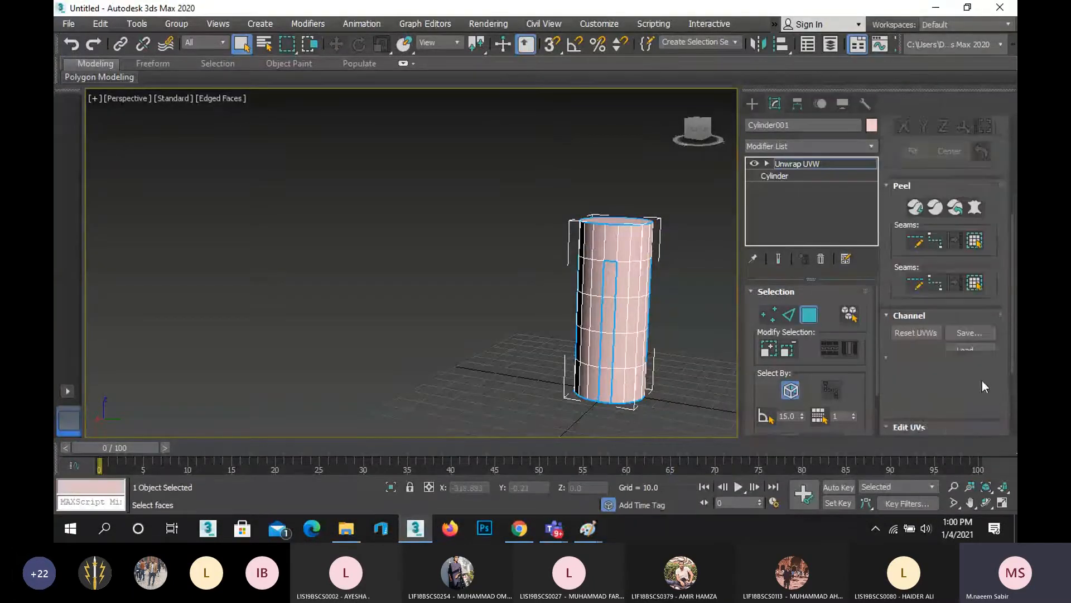
Open the cylinder's UV editor and render its UV template at 2048 x 2048.
left_click(953, 359)
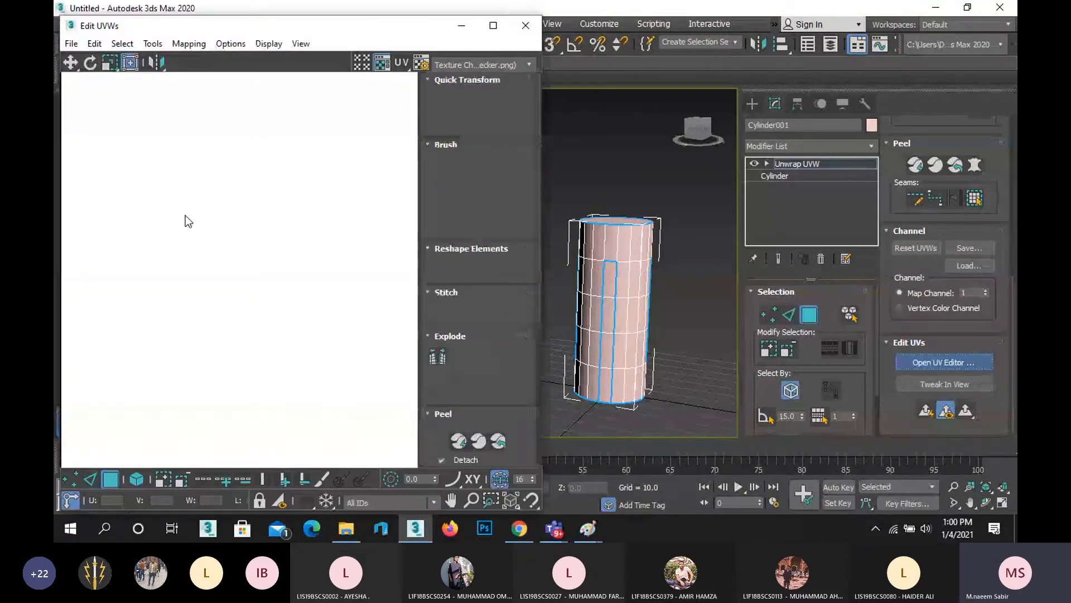
left_click_drag(286, 24, 394, 39)
left_click(260, 59)
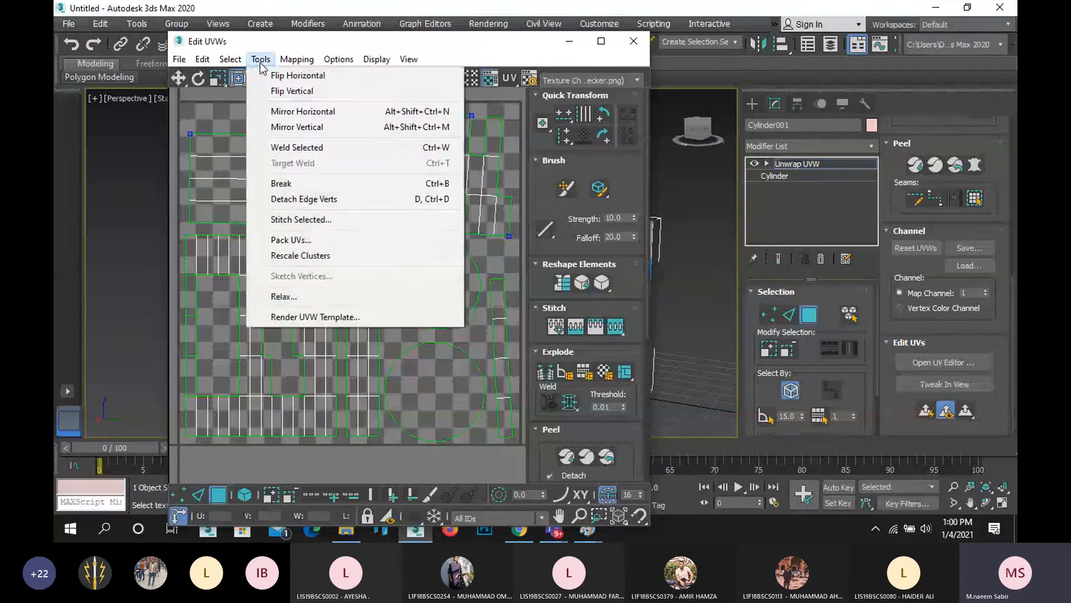
left_click(319, 317)
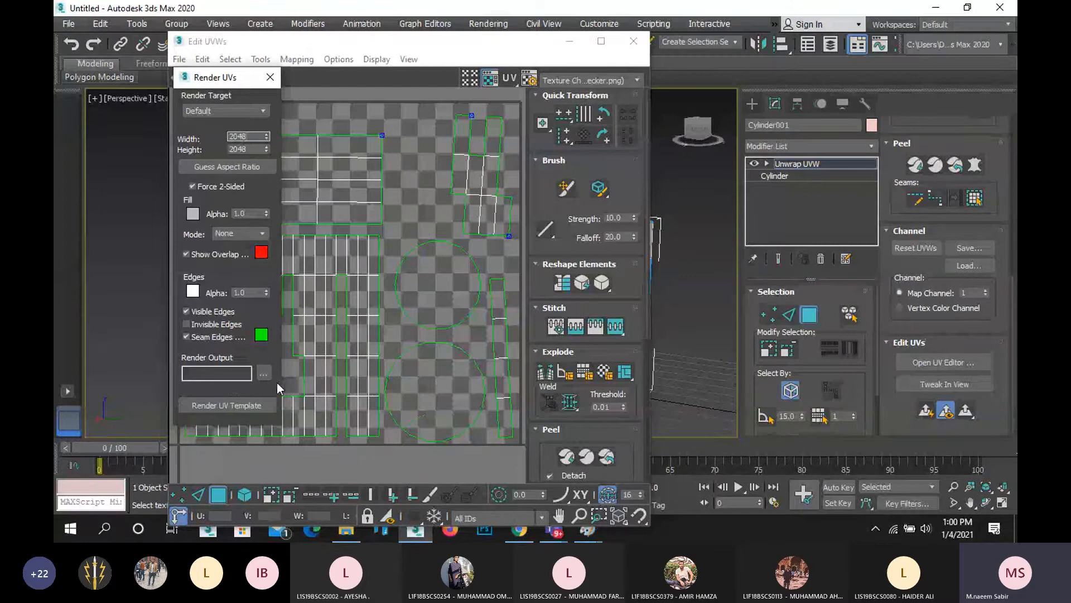
left_click(216, 404)
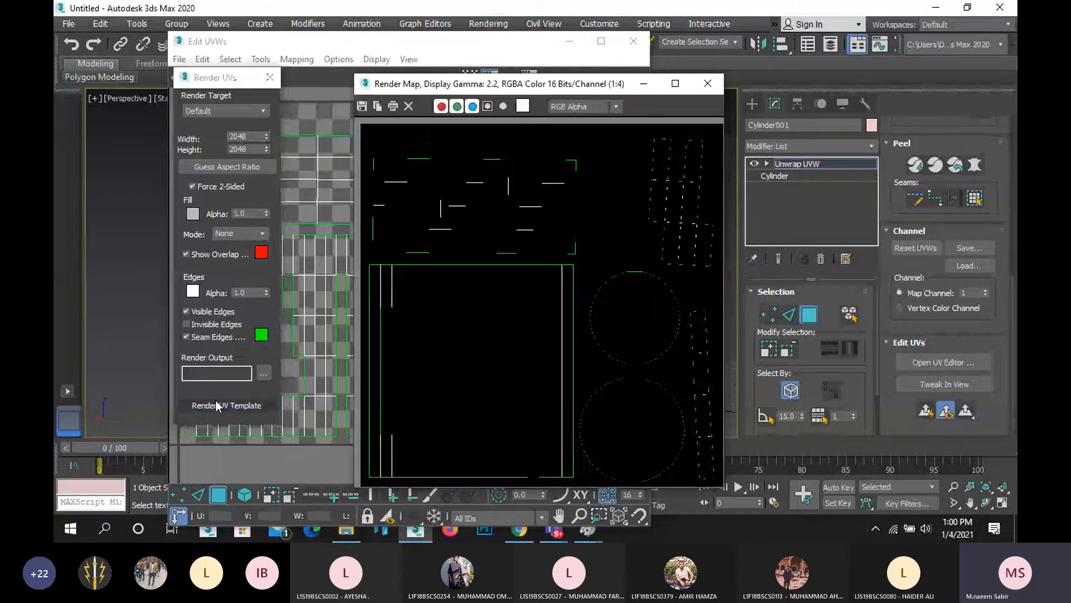
Examine the file formats offered for saving the rendered template, cancel saving, and close the render map and UV editor.
left_click(363, 107)
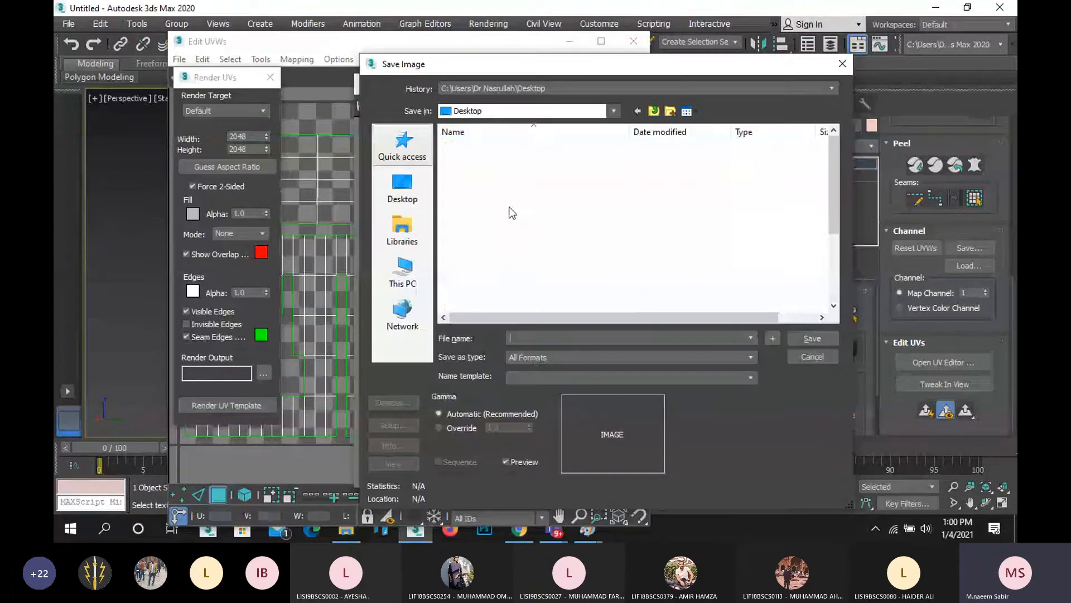
left_click(534, 358)
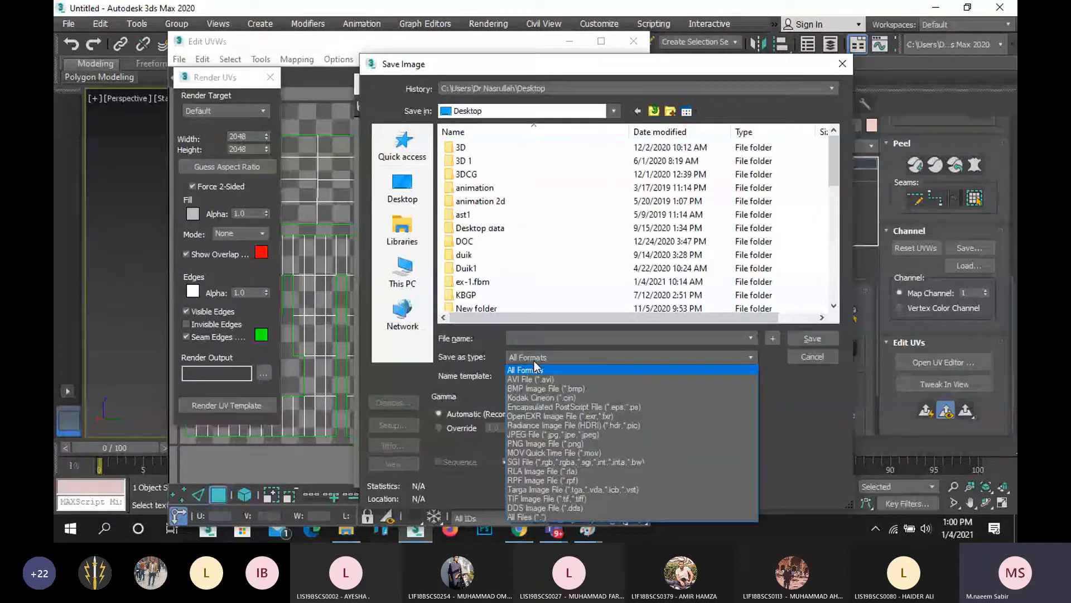
left_click(534, 363)
left_click(810, 357)
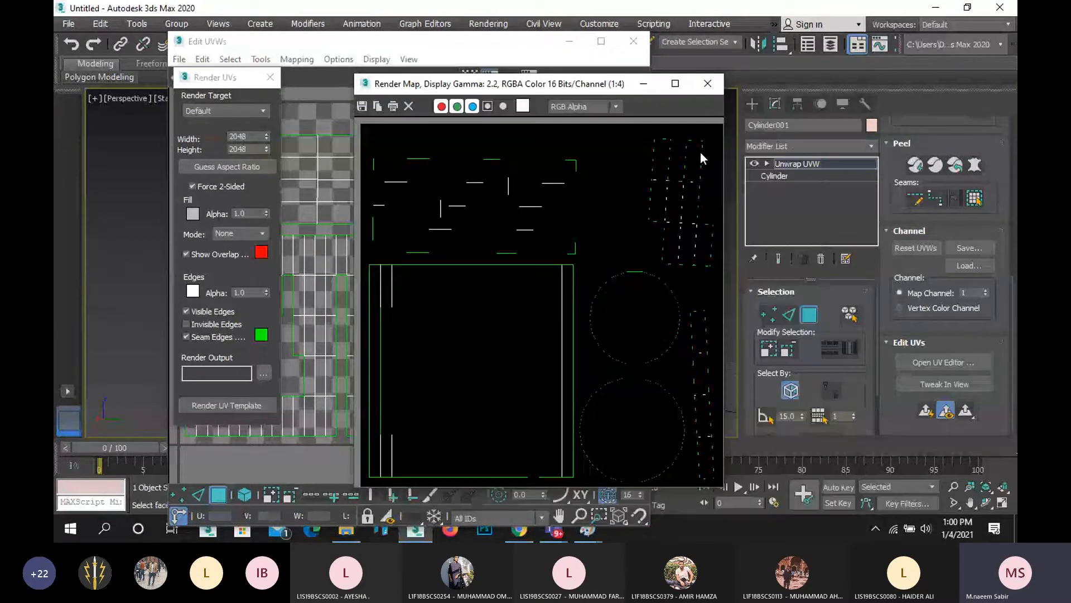
left_click(698, 81)
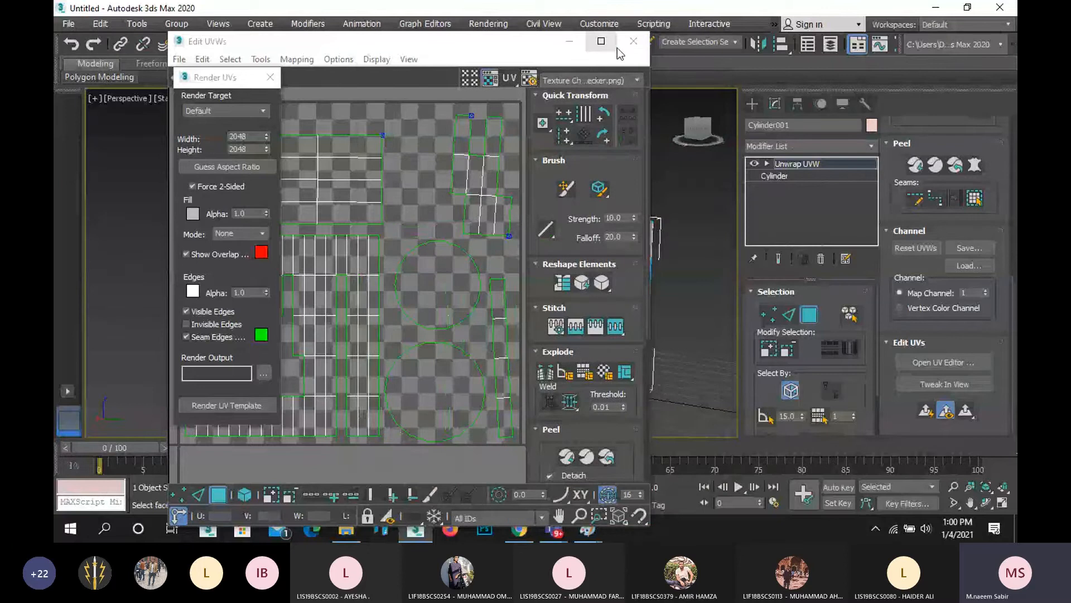
left_click(633, 47)
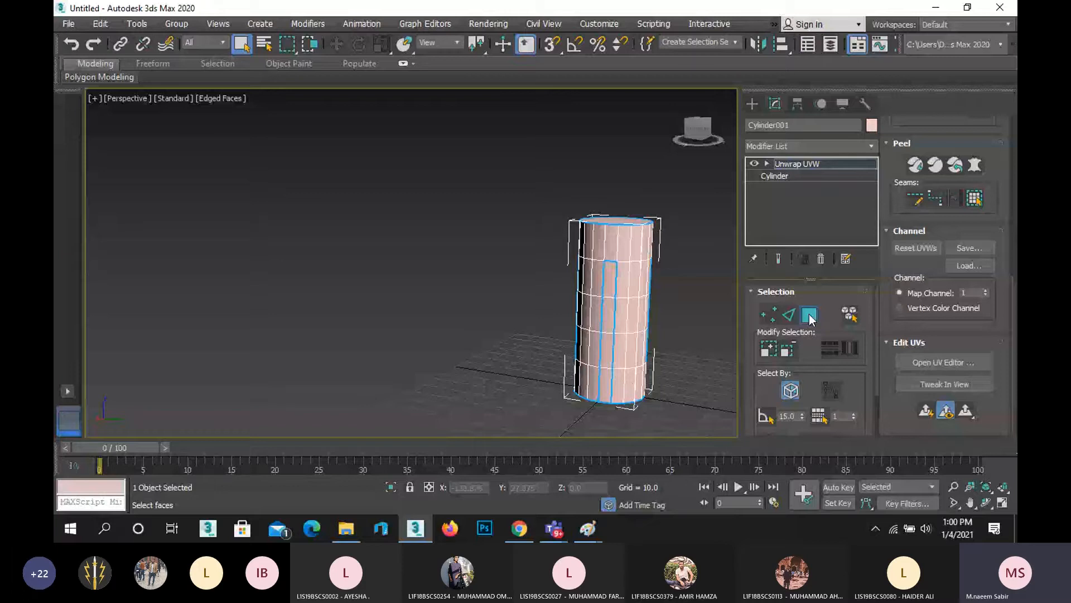
Deselect the cylinder and open the Material Editor in compact mode.
left_click(443, 286)
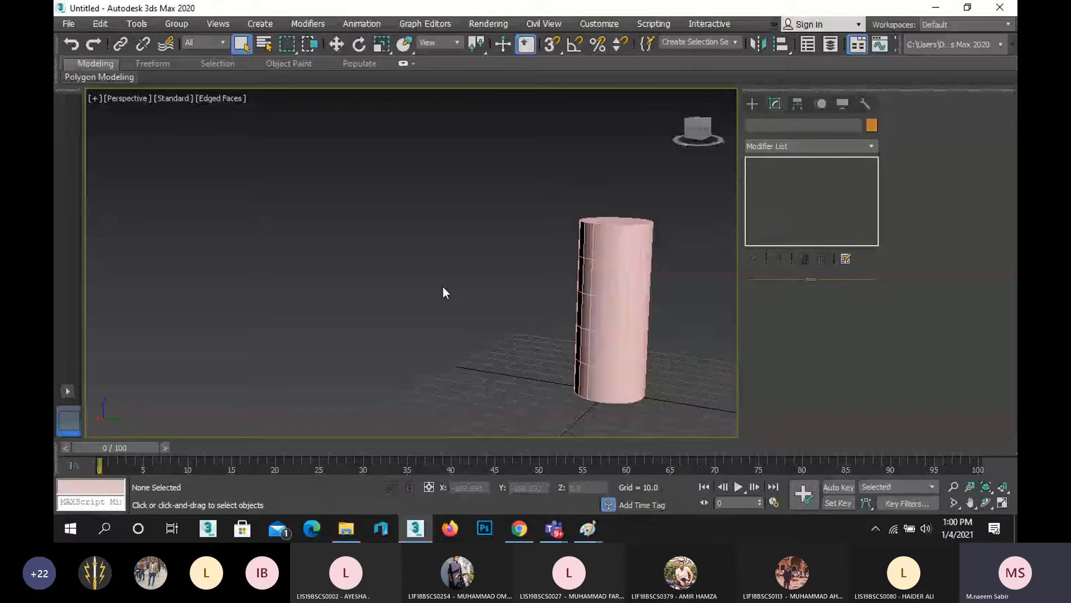
key("m")
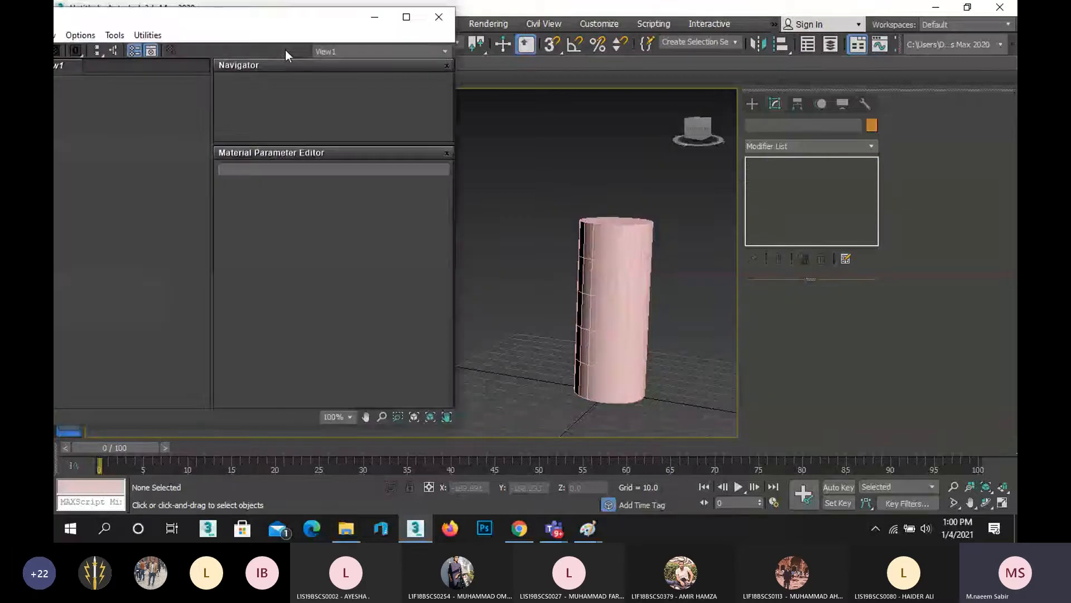
left_click_drag(323, 26, 637, 36)
left_click(251, 50)
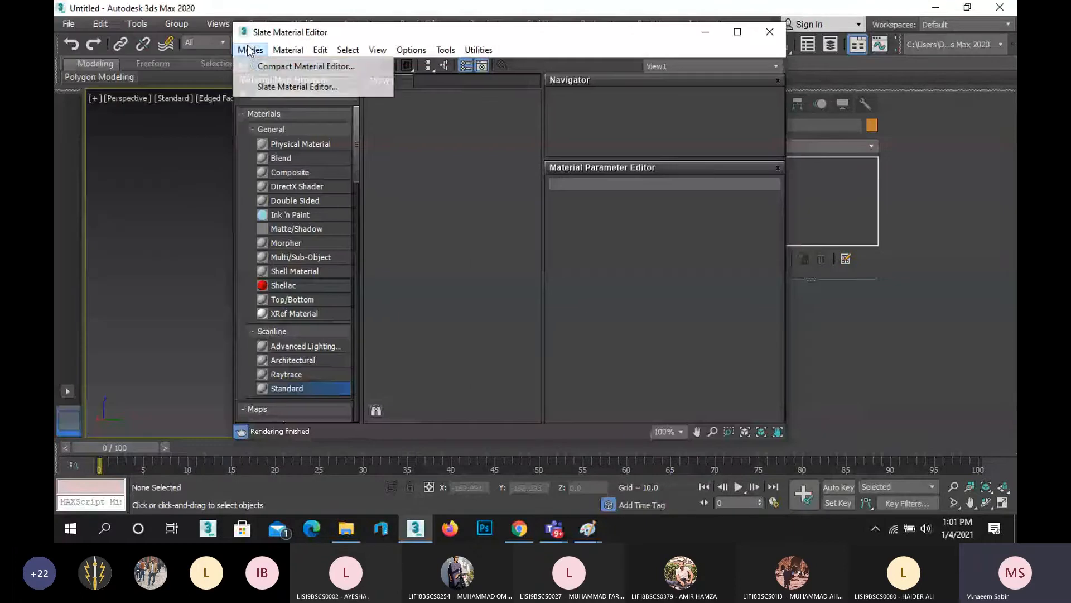
left_click(250, 65)
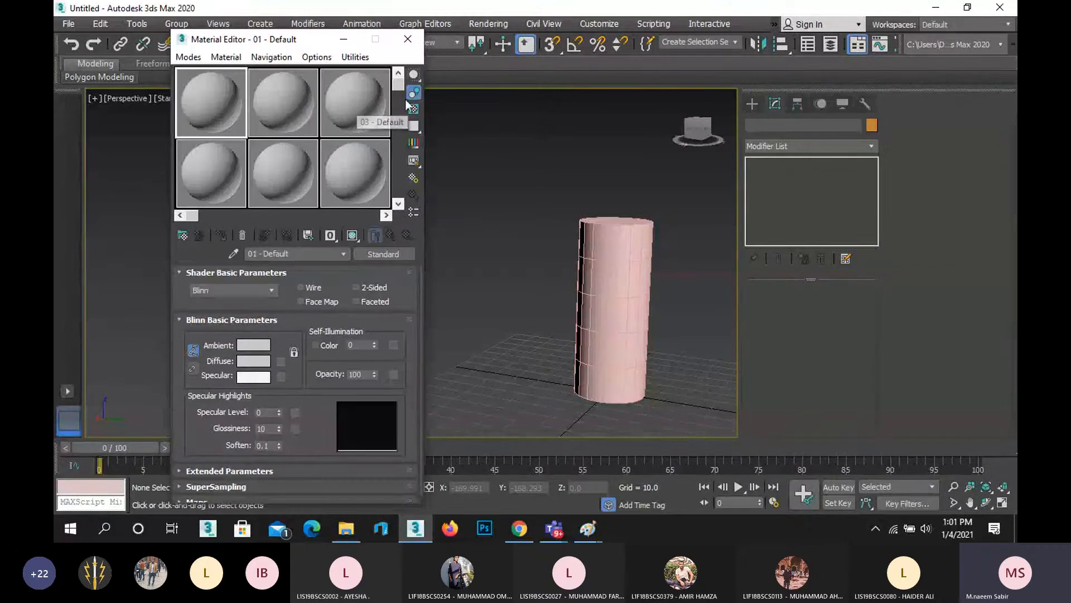
Browse the material sample slots and set the display to 6 X 4 sample windows.
left_click_drag(401, 89, 399, 203)
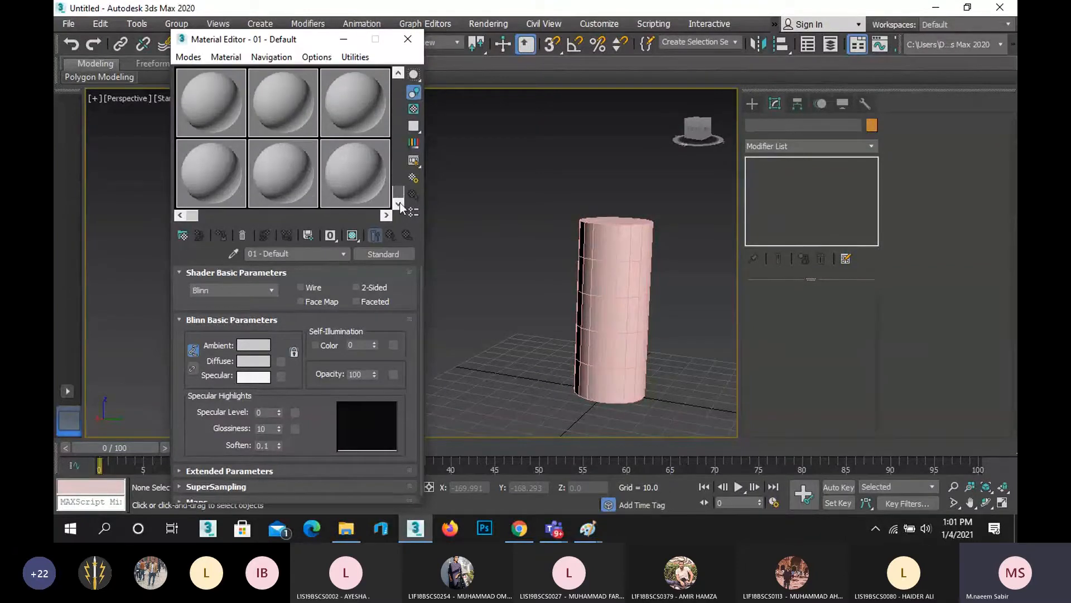
left_click(350, 161)
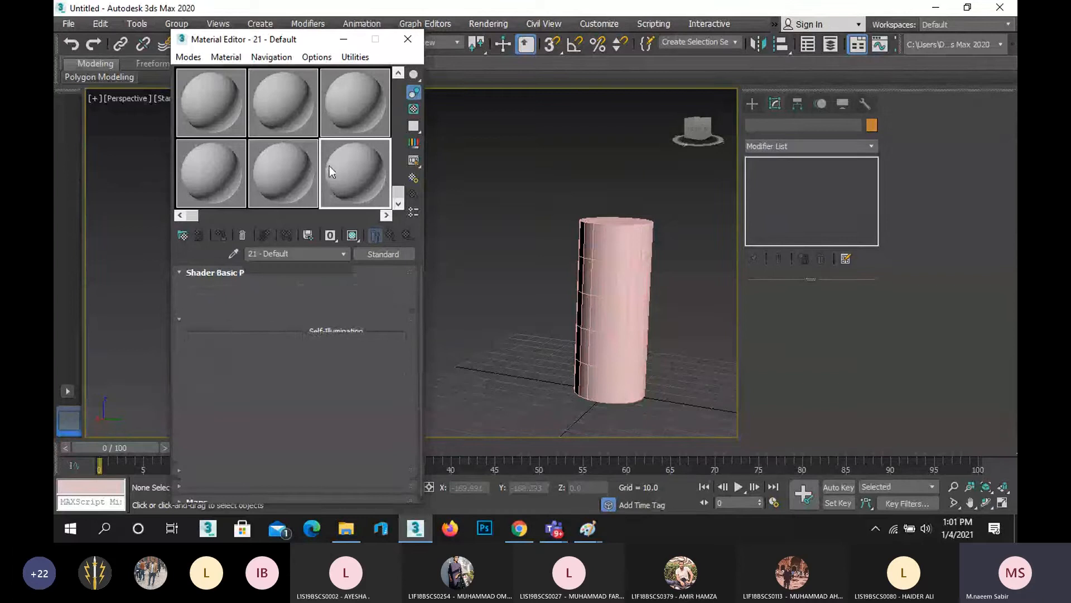
left_click_drag(398, 196, 400, 80)
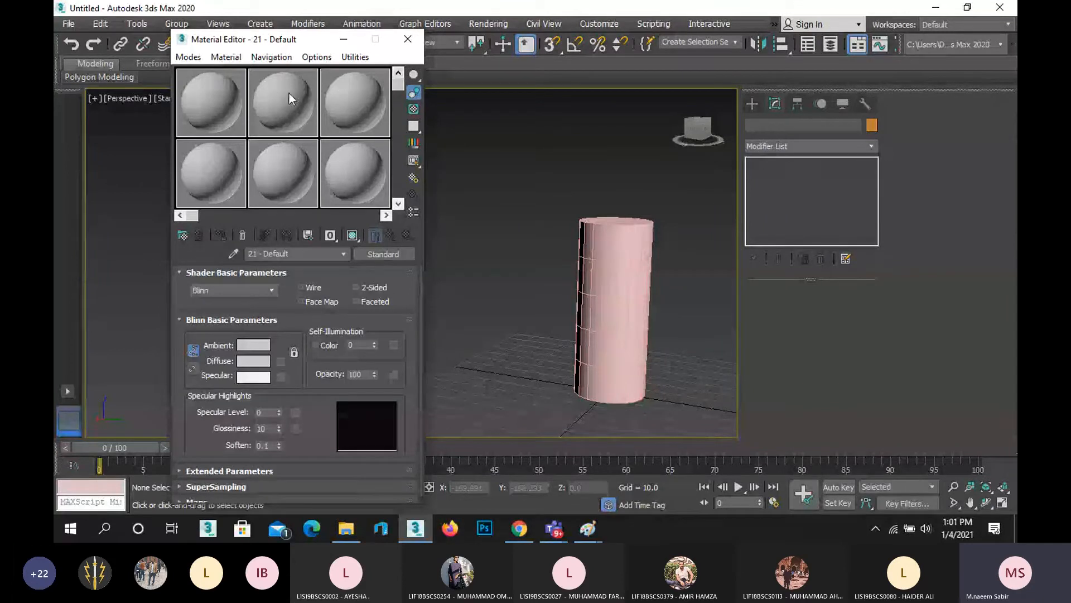
left_click(273, 103)
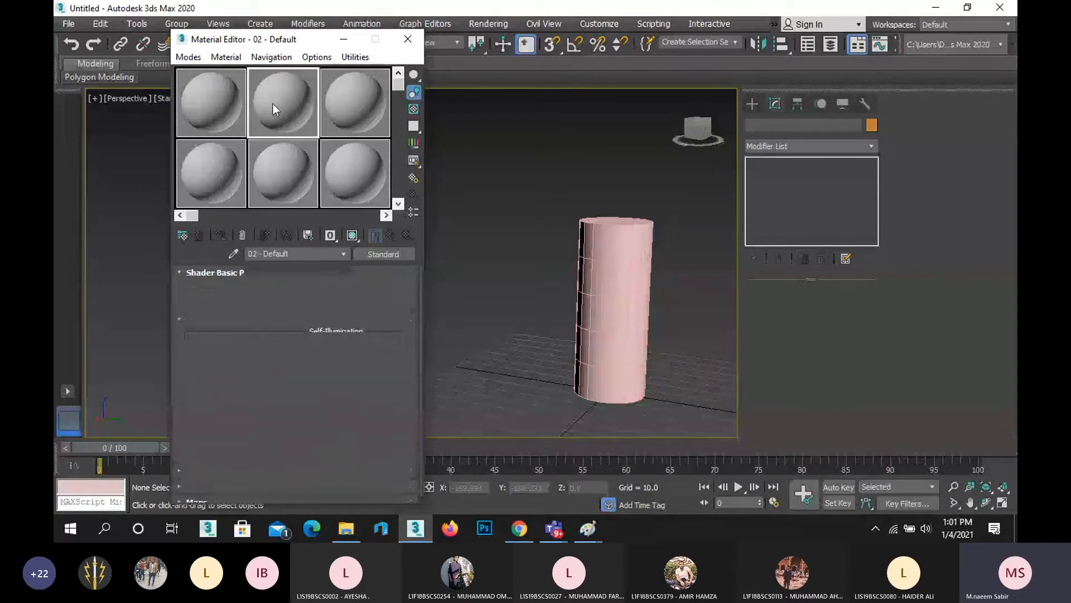
right_click(273, 104)
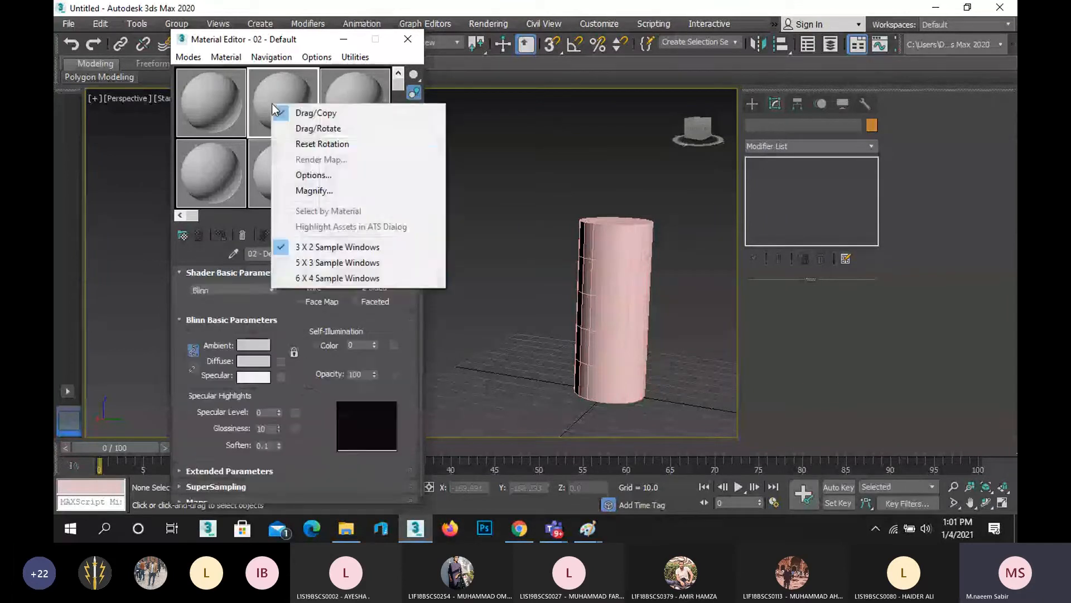
left_click(361, 280)
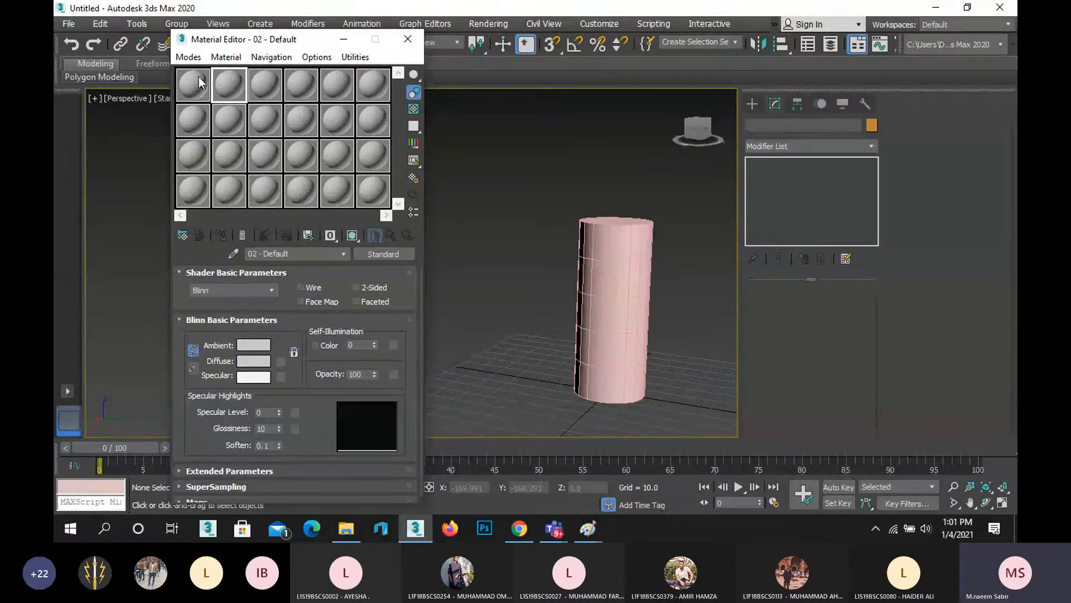
Switch the Material Editor to Slate mode and back to compact mode.
left_click(188, 57)
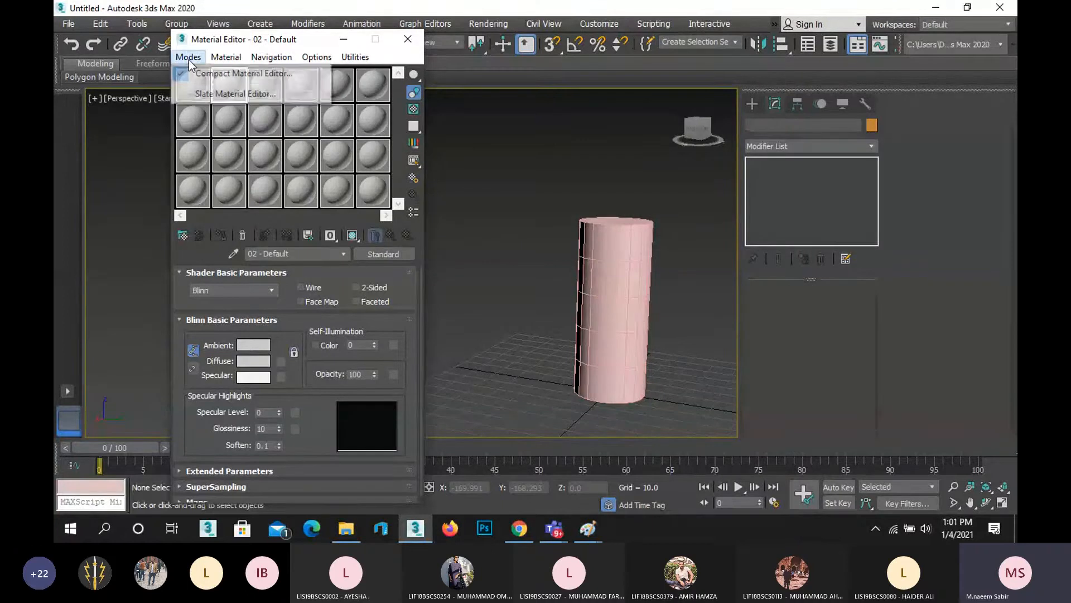
left_click(231, 95)
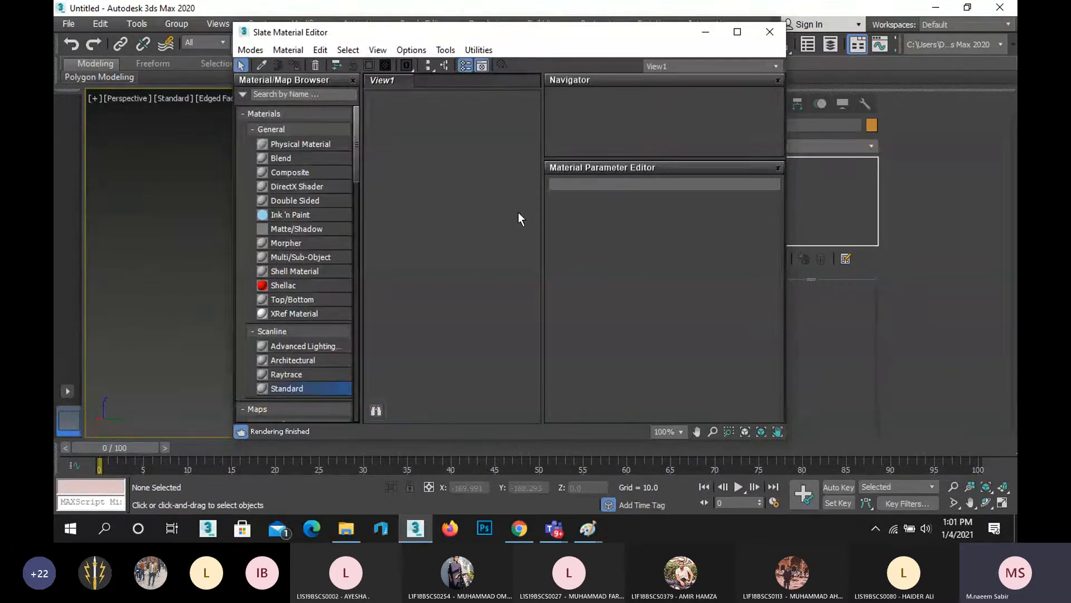
left_click(250, 49)
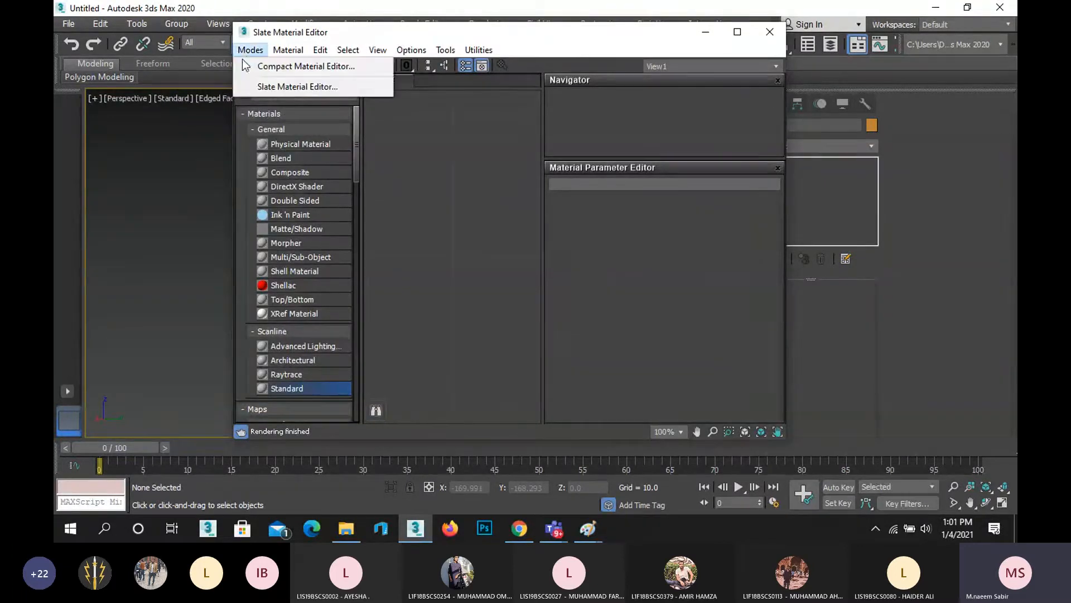
left_click(243, 64)
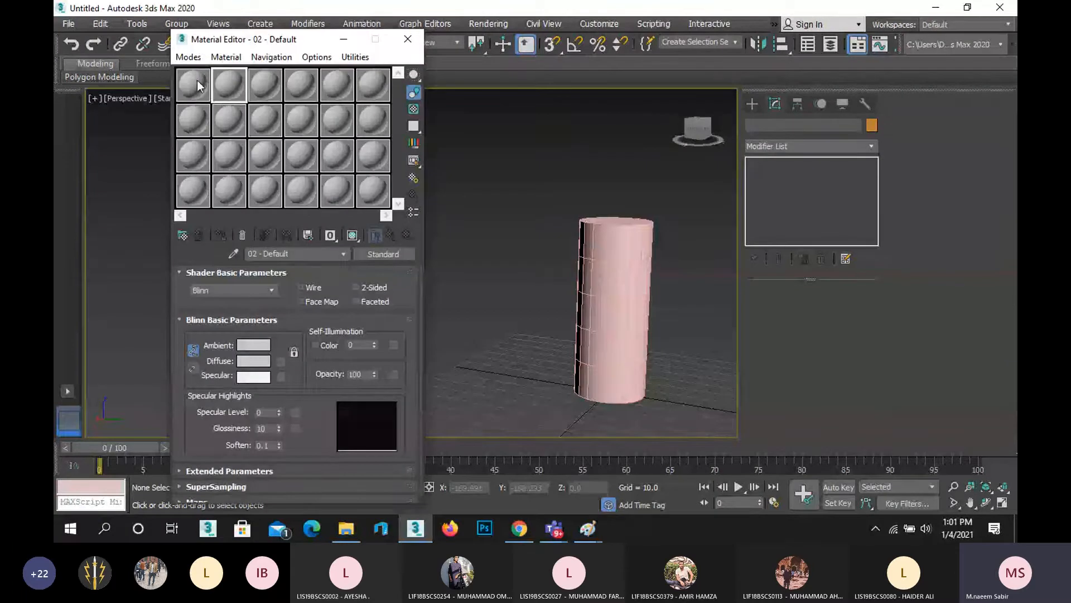
Set the display to 5 X 3 sample windows and assign a Dent map to the first material's diffuse color.
right_click(192, 75)
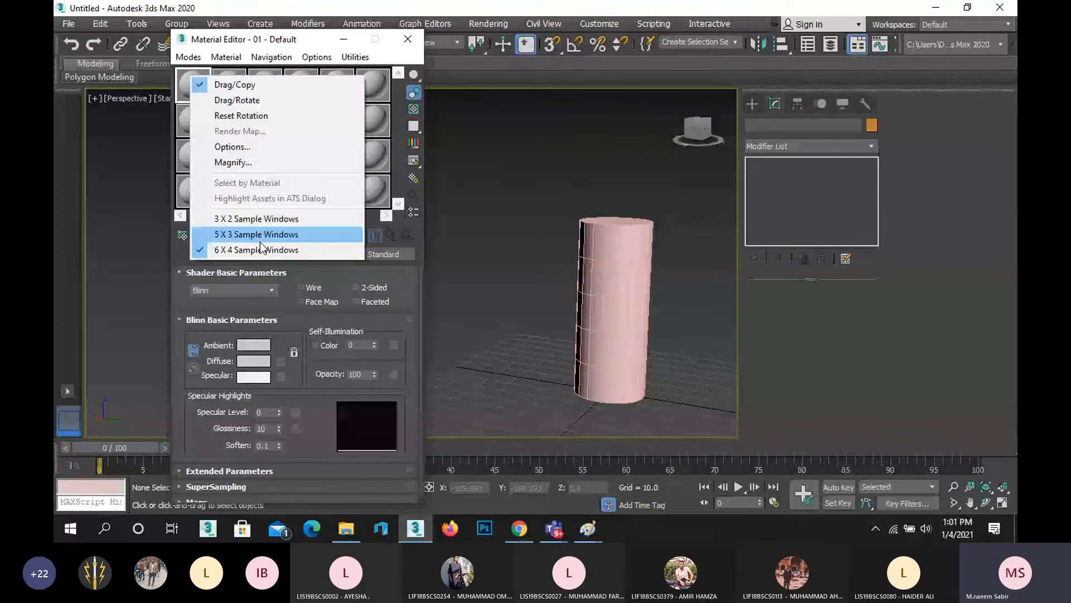
left_click(260, 234)
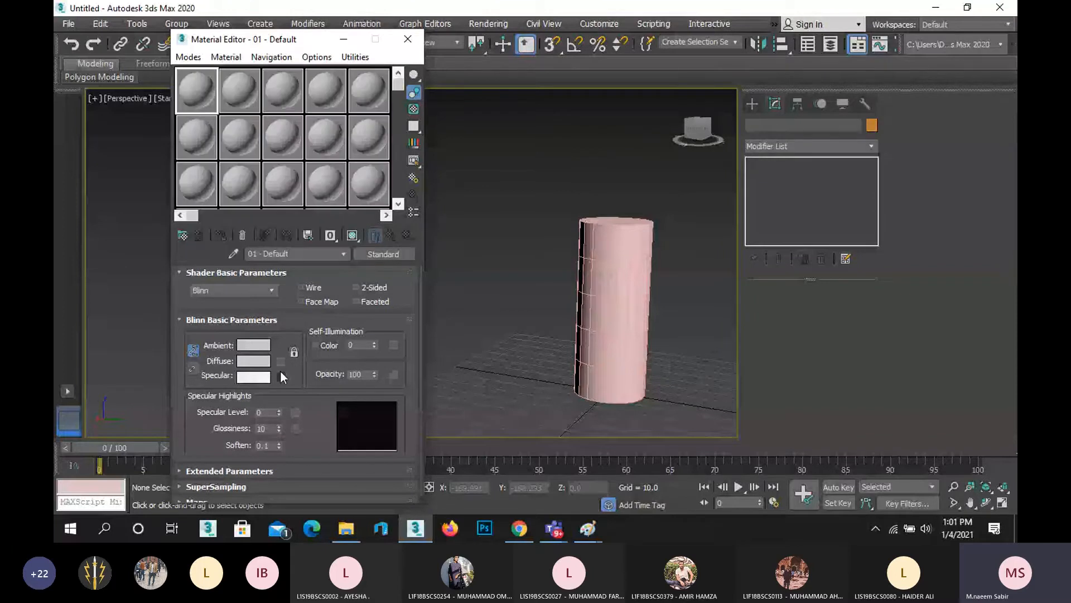
left_click(281, 375)
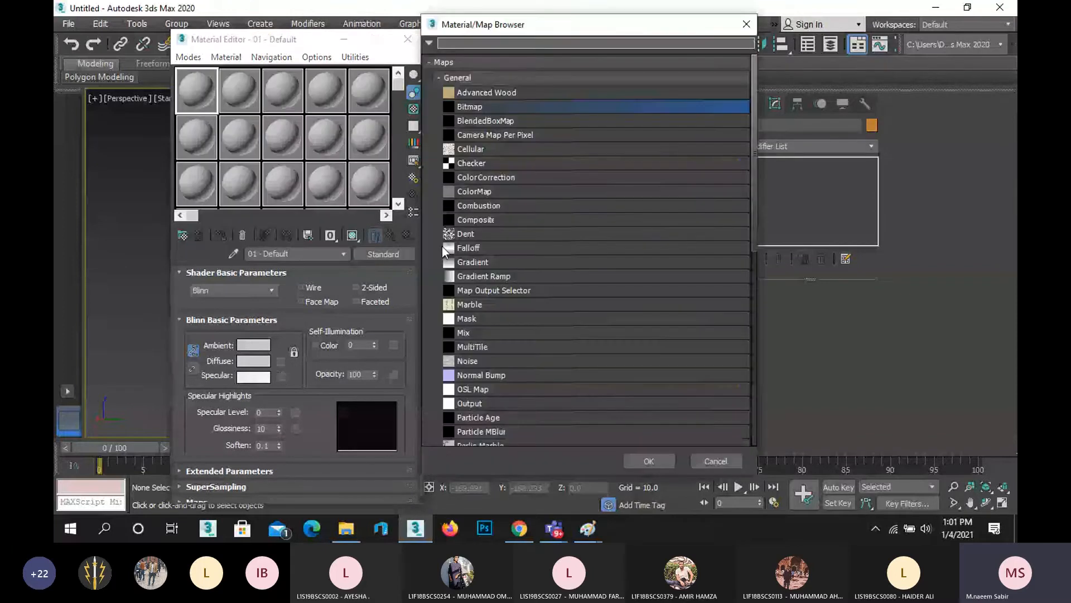
double_click(465, 234)
Switch to the Slate Material Editor and reposition its window over the viewport.
left_click(181, 60)
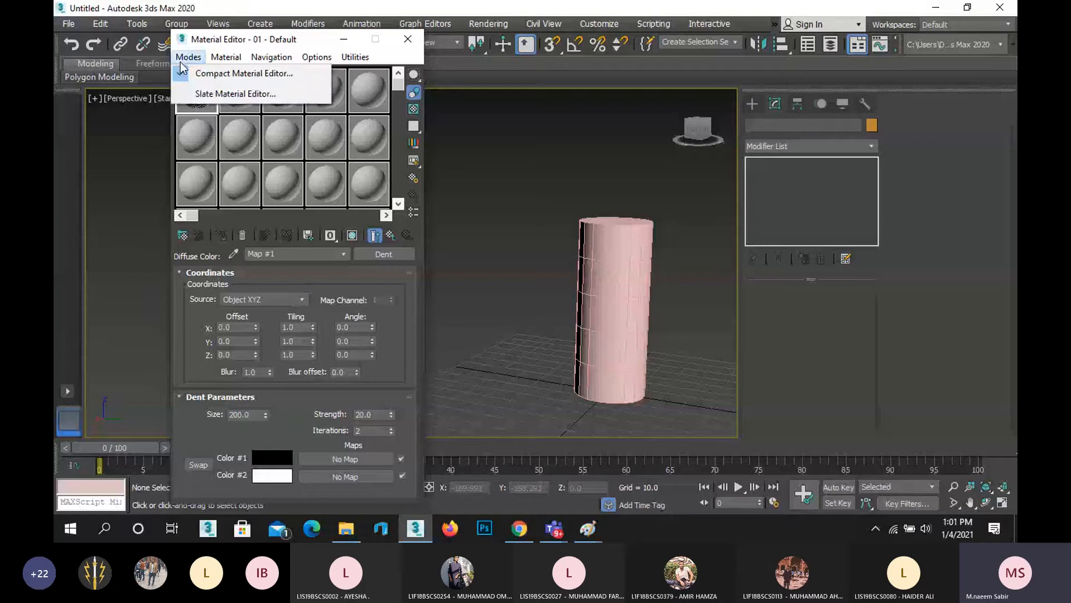
left_click(205, 95)
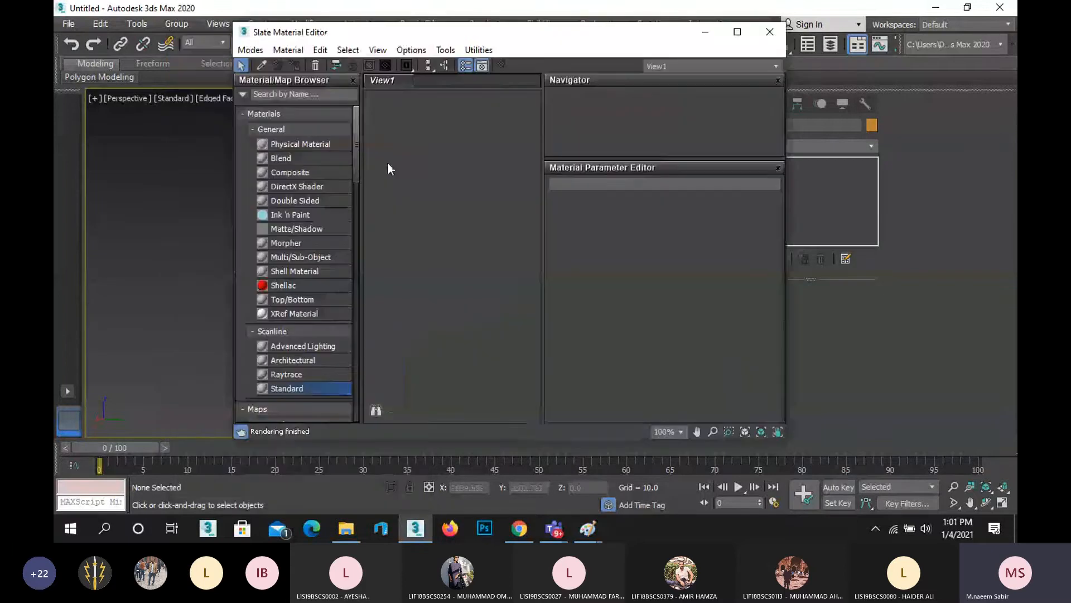
scroll(454, 261, "down", 3)
scroll(453, 261, "up", 1)
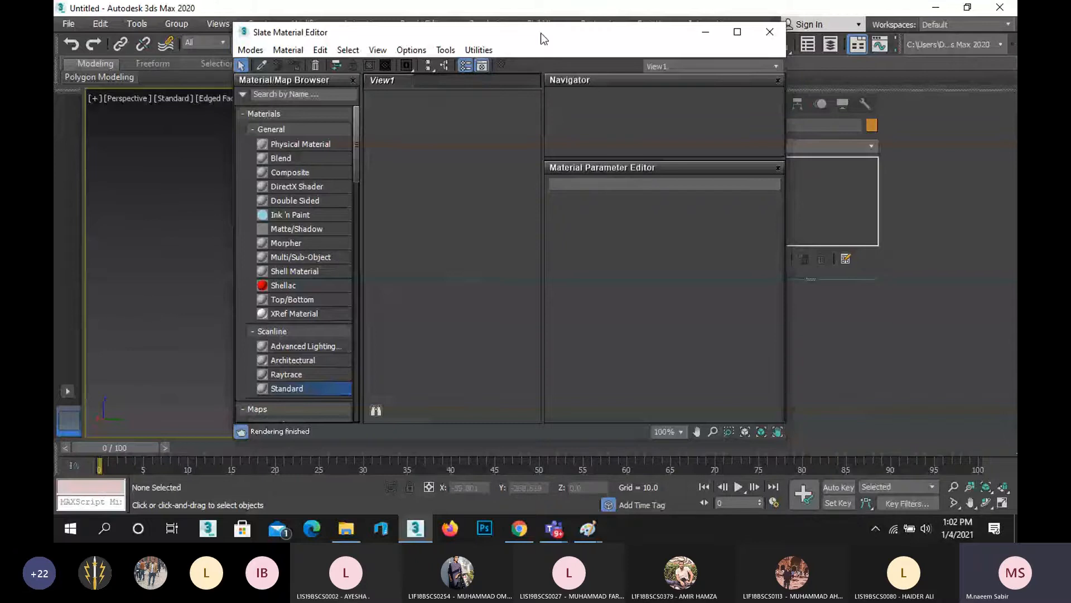
left_click_drag(544, 38, 462, 30)
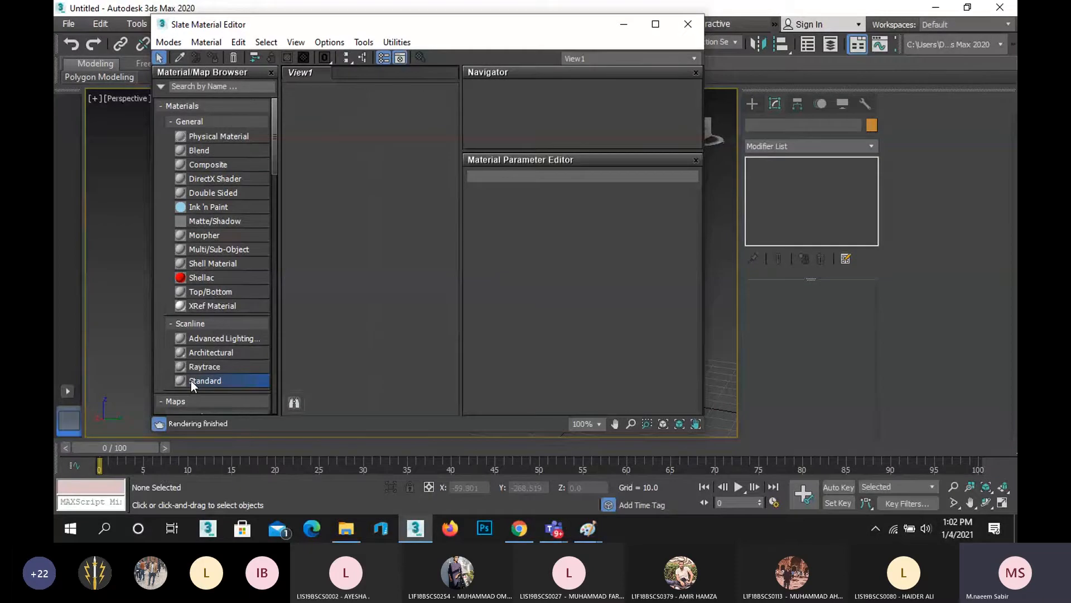
Add a Standard material node to View1 and open its parameters.
left_click_drag(191, 380, 344, 205)
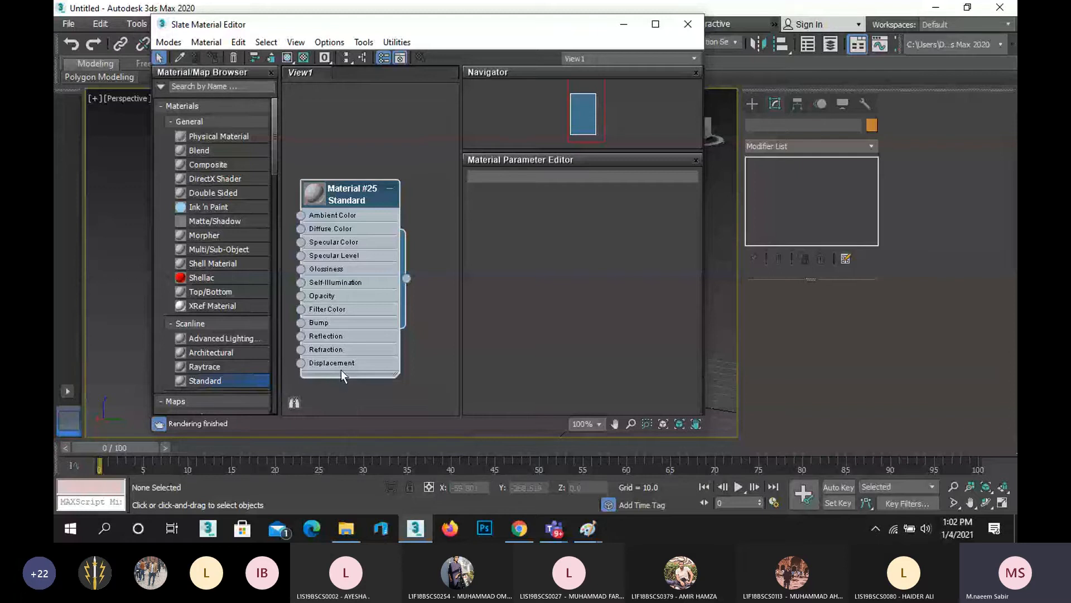
scroll(353, 315, "down", 1)
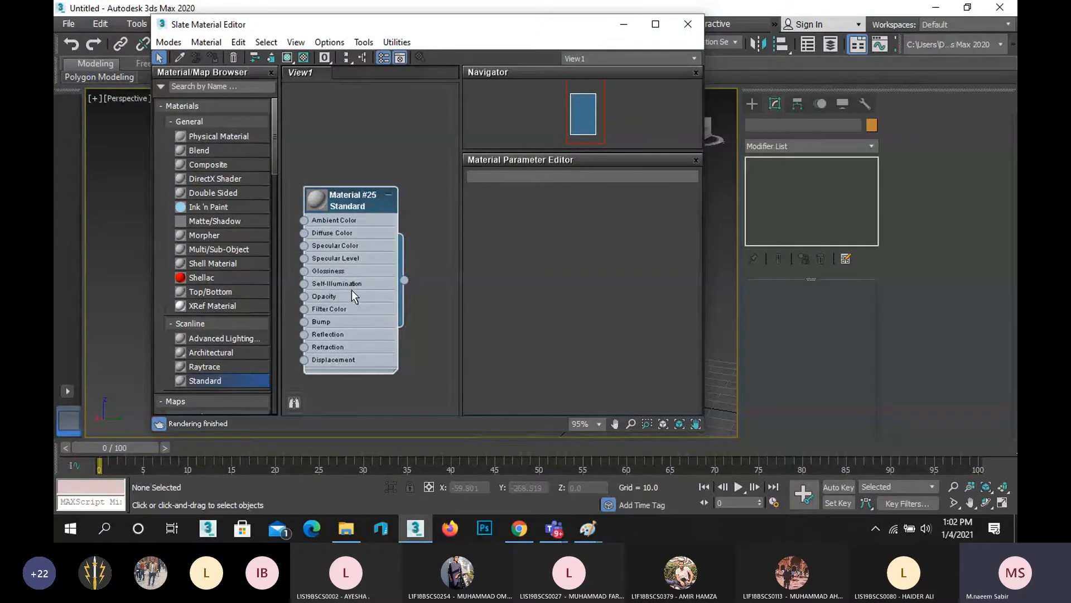
double_click(356, 200)
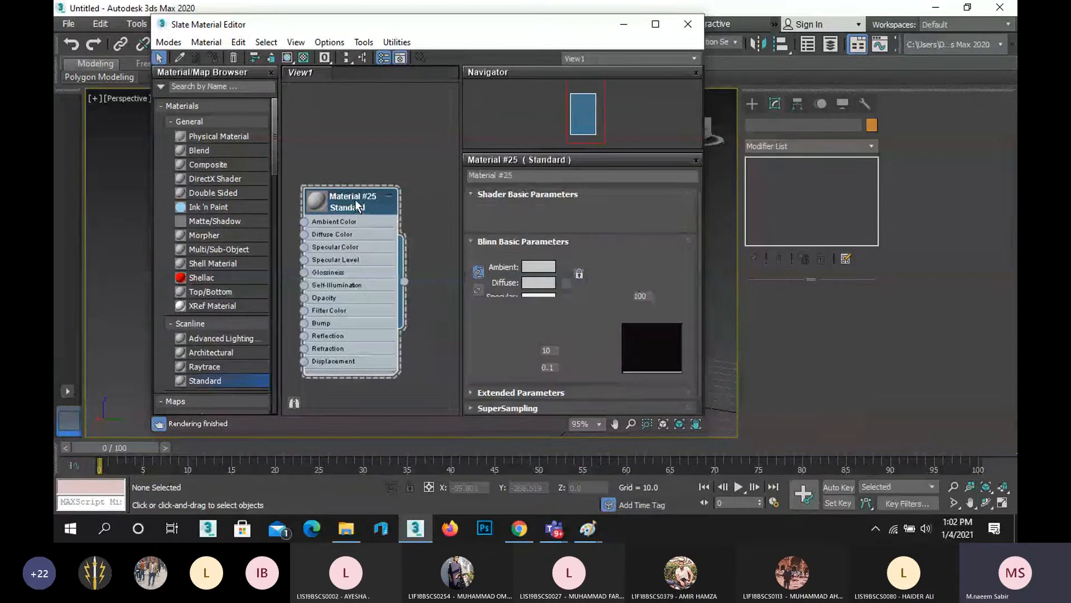
scroll(594, 368, "down", 1)
scroll(591, 371, "up", 1)
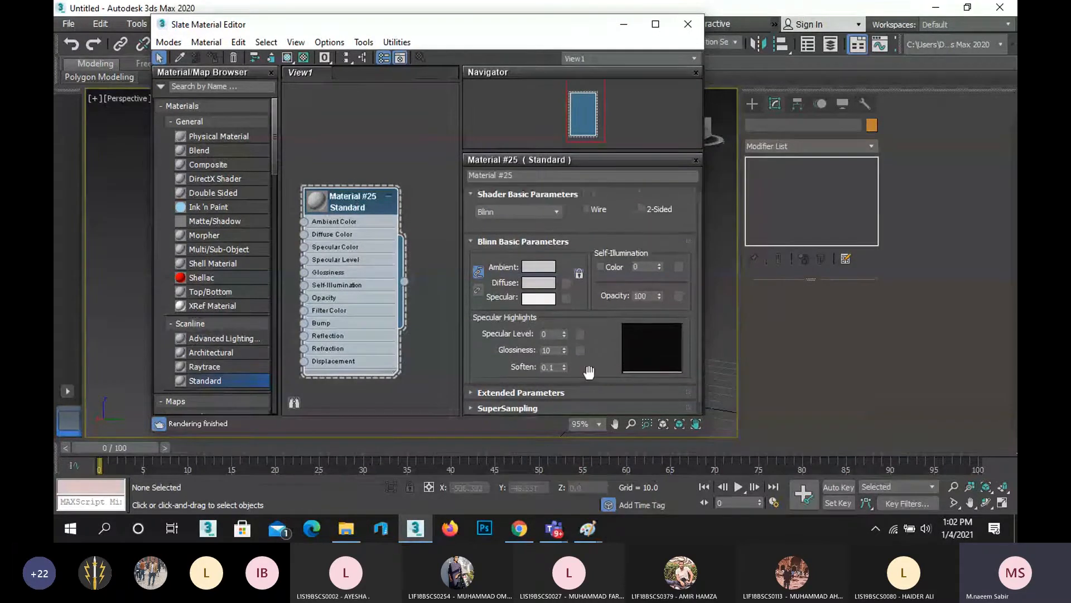
Assign a Bitmap map using the 001 PNG file from the Desktop to the material's diffuse color.
left_click(566, 283)
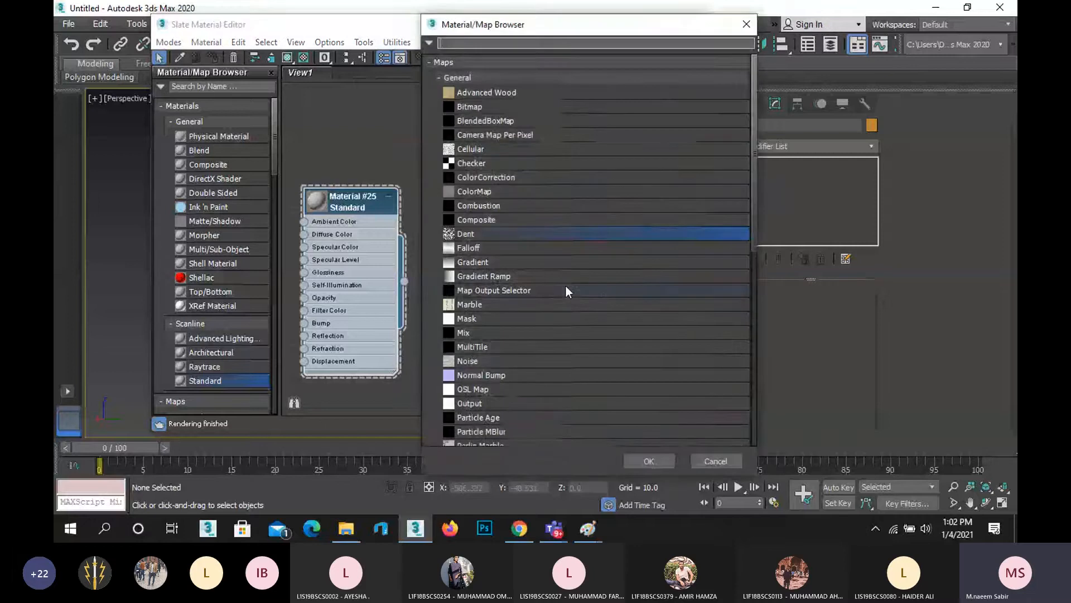
double_click(481, 110)
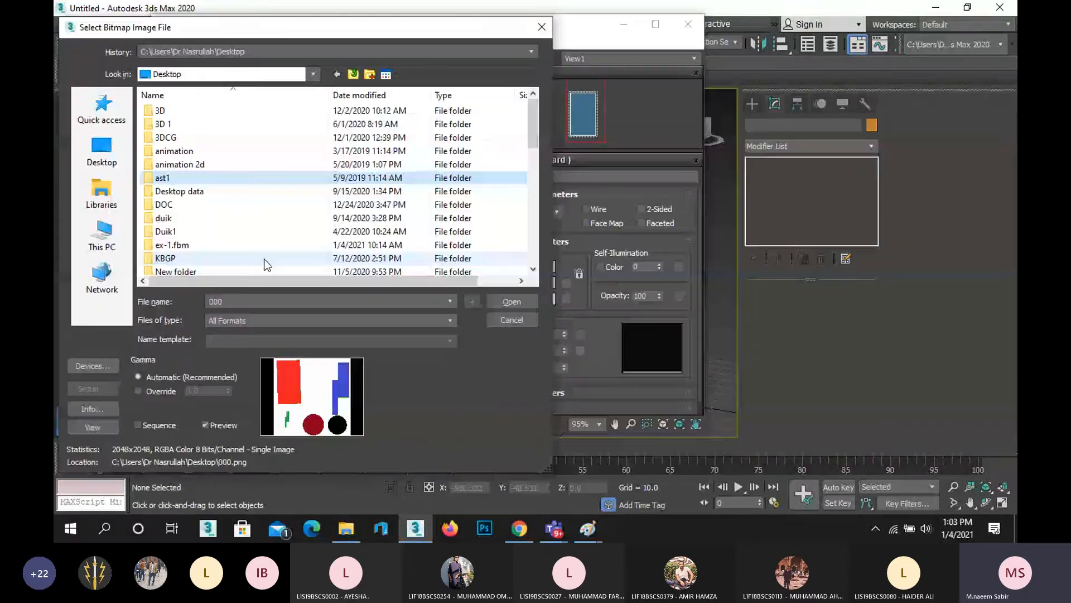
scroll(266, 265, "down", 4)
left_click(198, 191)
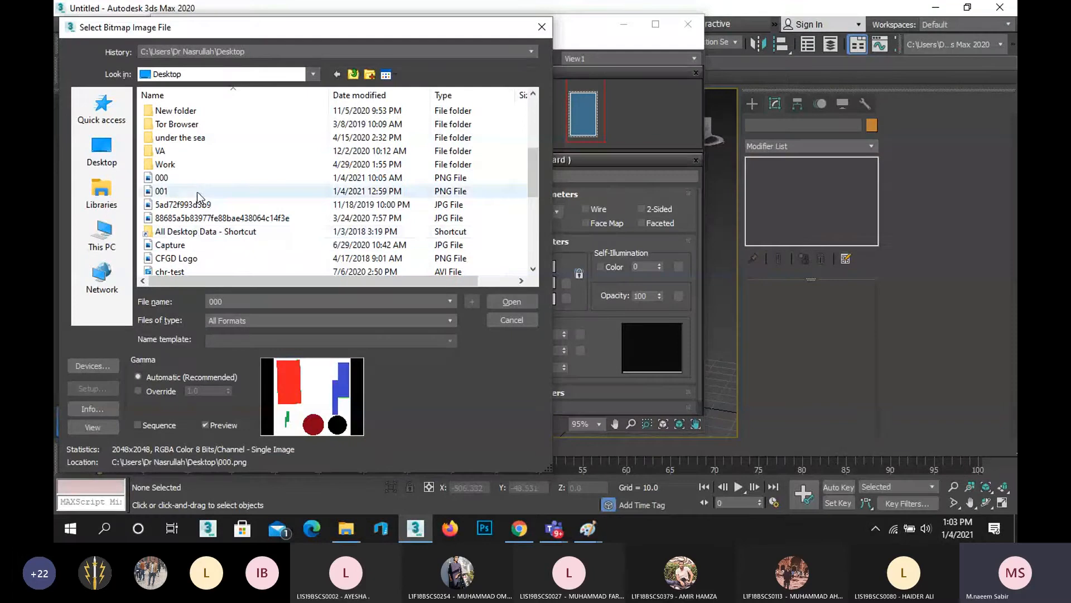
left_click(514, 302)
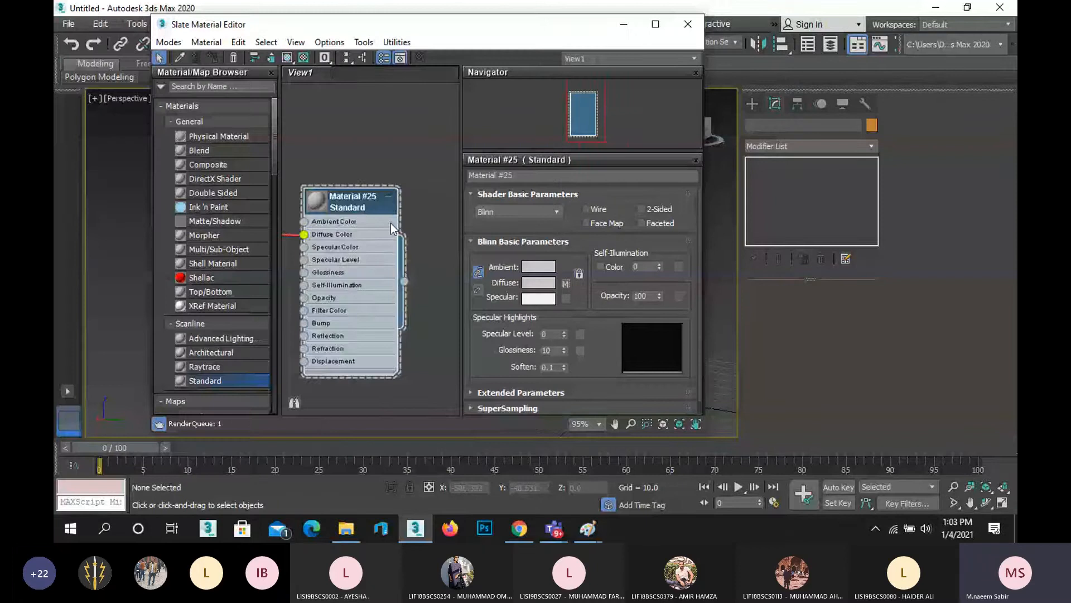
Reposition the bitmap node in View1 so it sits slightly above and beside the Standard material node.
scroll(391, 223, "down", 2)
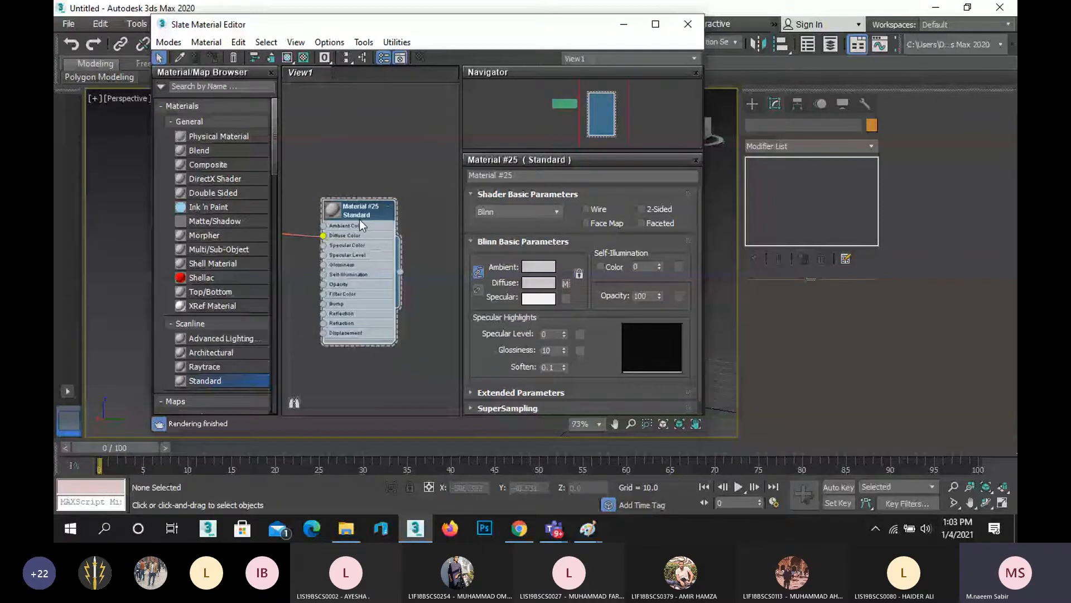
scroll(359, 219, "down", 5)
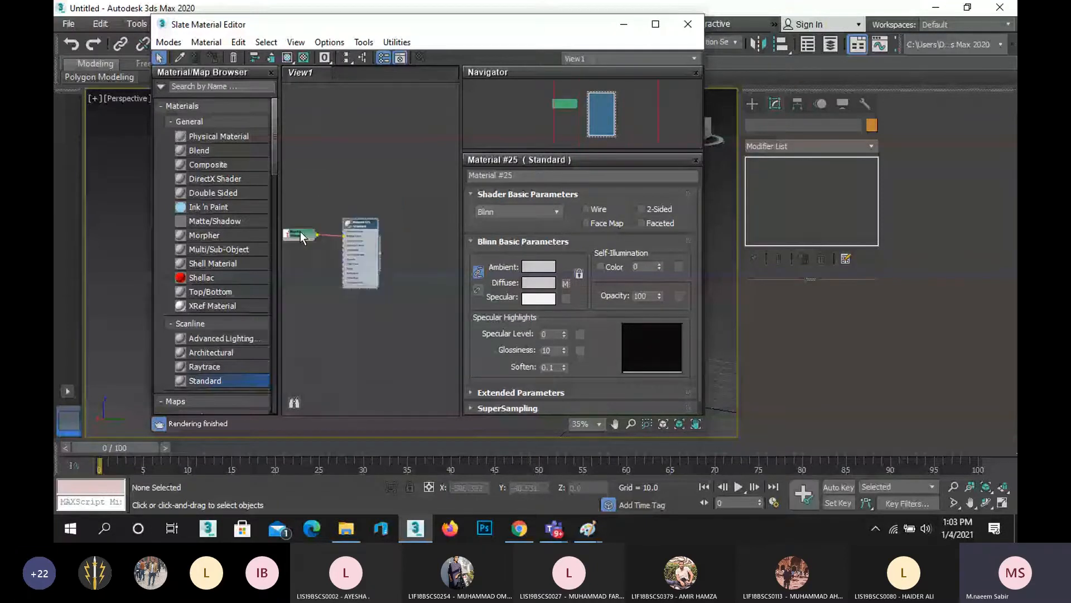
left_click_drag(301, 231, 319, 156)
scroll(351, 224, "up", 3)
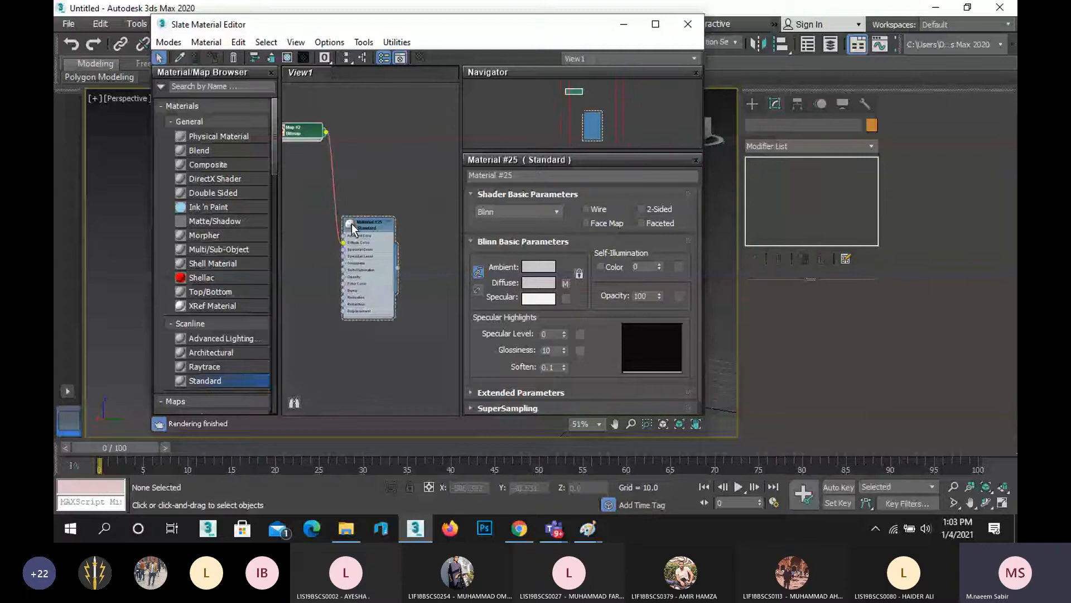
scroll(351, 223, "up", 2)
middle_click_drag(396, 168, 431, 196)
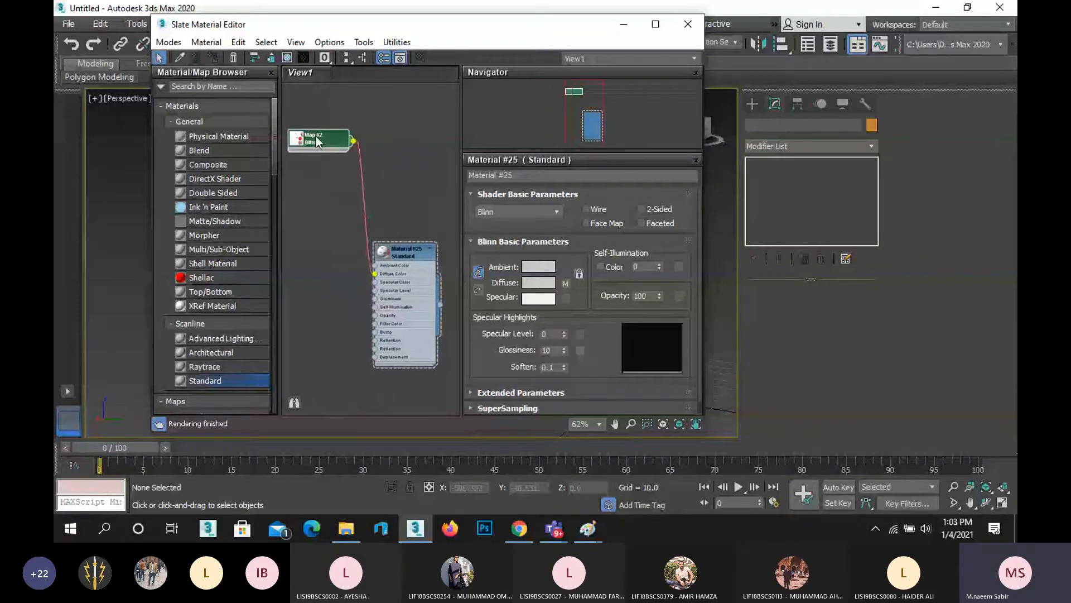
left_click_drag(316, 136, 315, 197)
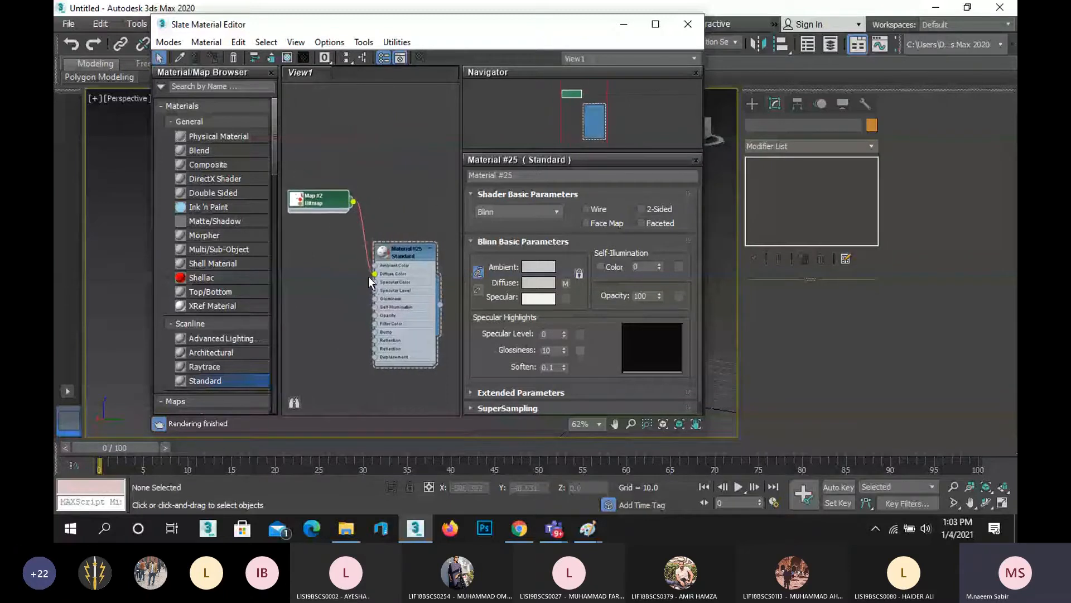
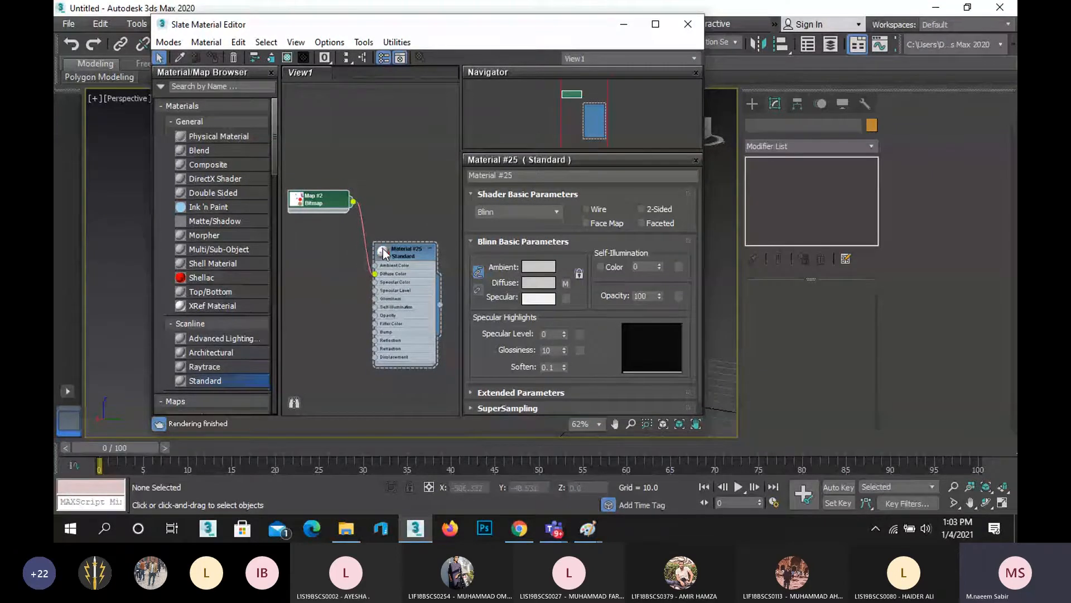
scroll(382, 253, "up", 2)
left_click_drag(312, 185, 298, 211)
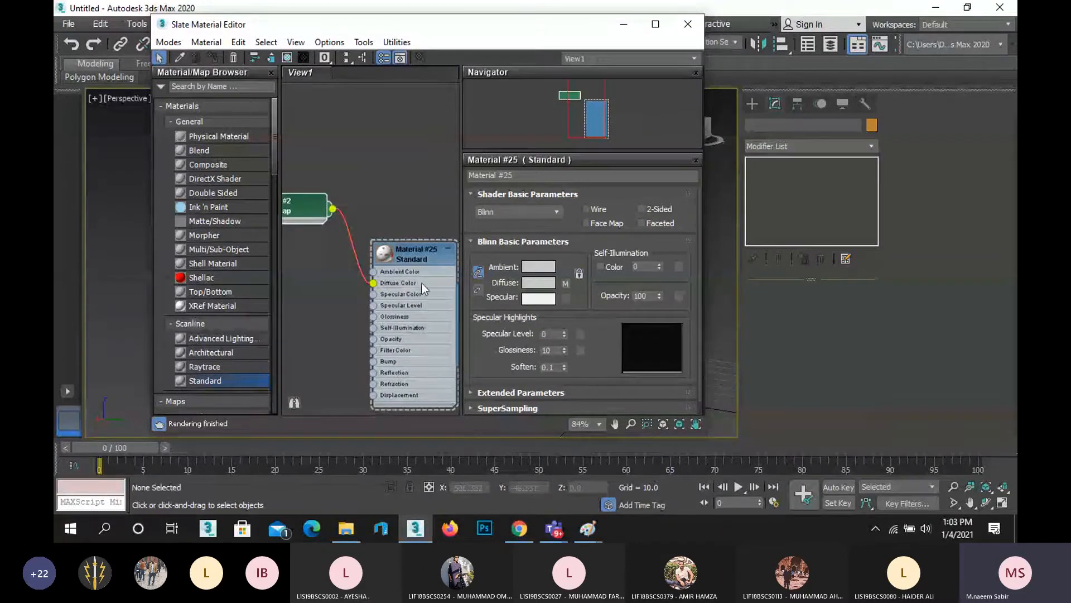
middle_click_drag(307, 208, 381, 217)
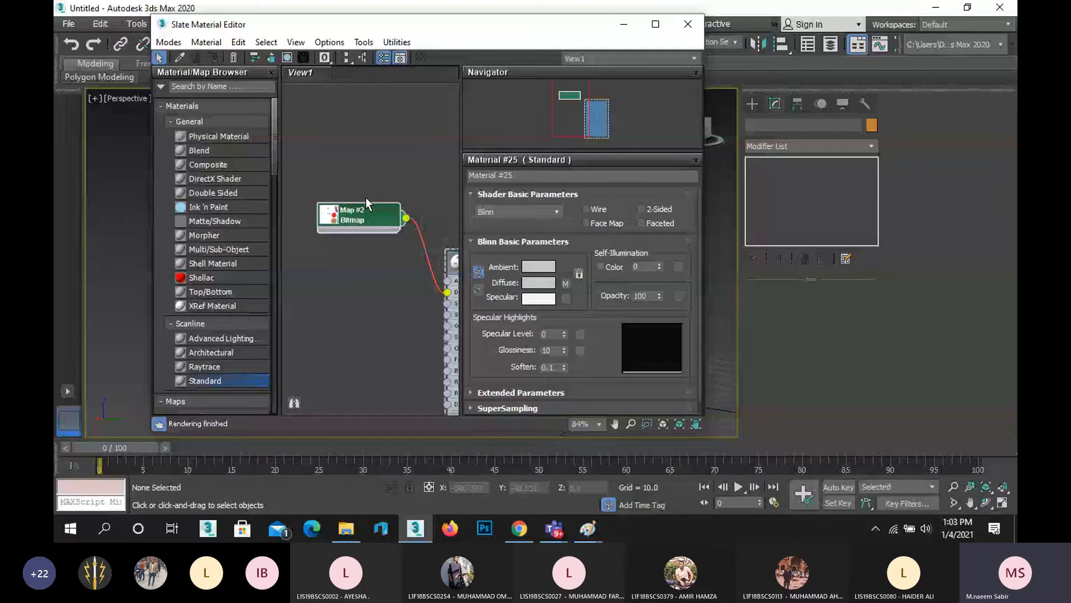
middle_click_drag(366, 196, 288, 186)
Assign a Checker map to the material's bump channel and move its node directly beneath the bitmap node.
left_click_drag(576, 368, 576, 352)
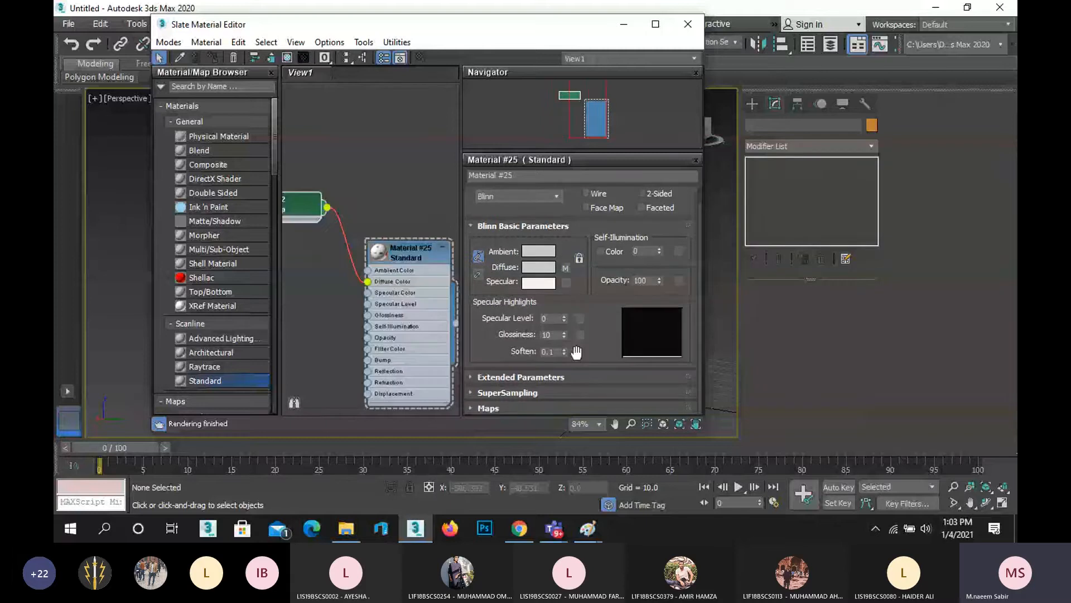
left_click(489, 408)
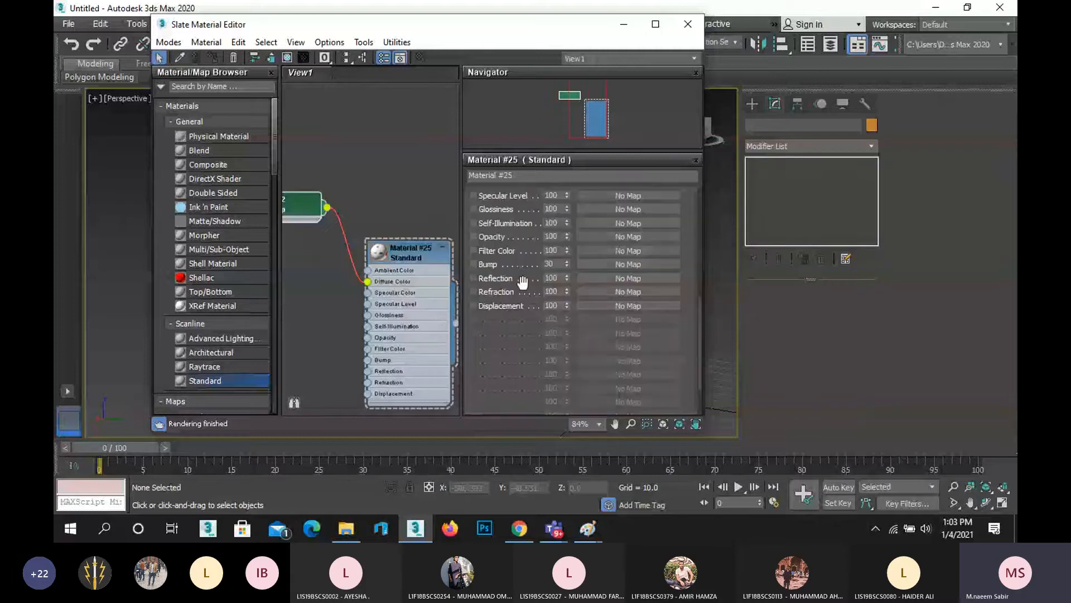
left_click(628, 278)
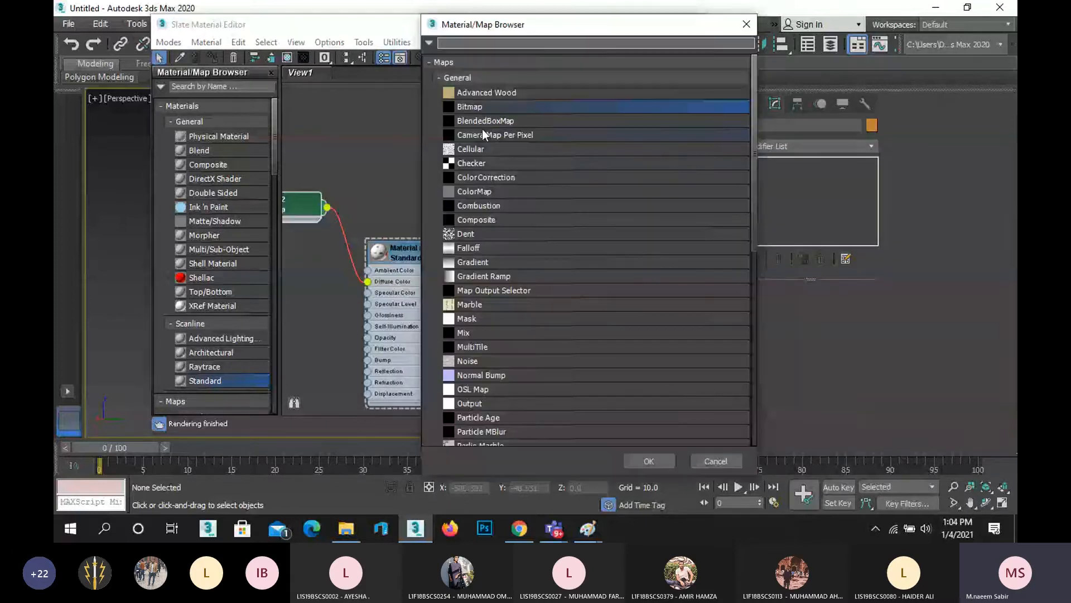
left_click(481, 162)
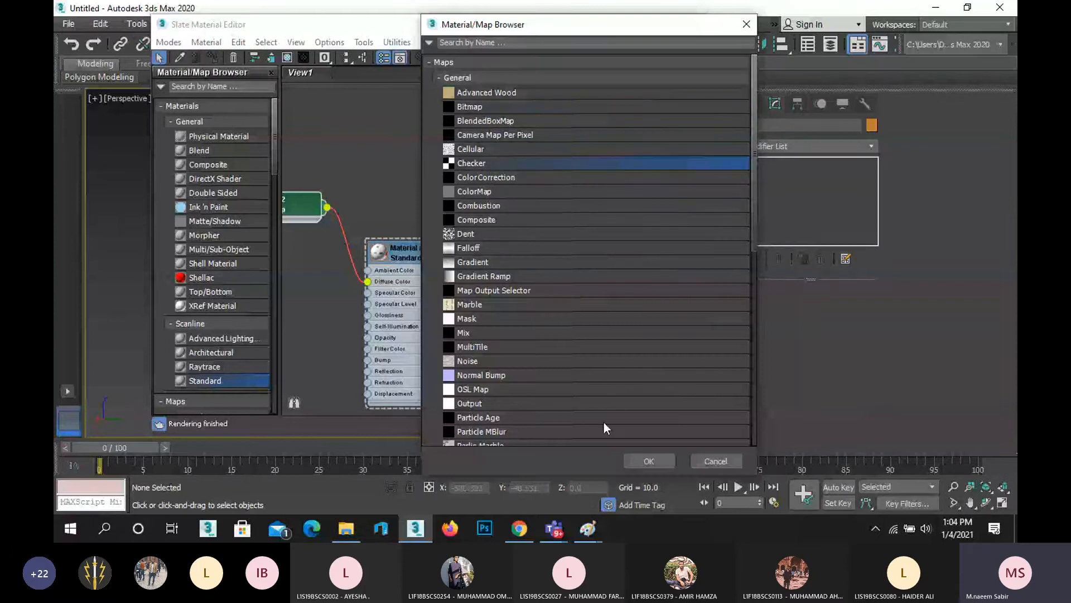
left_click(649, 461)
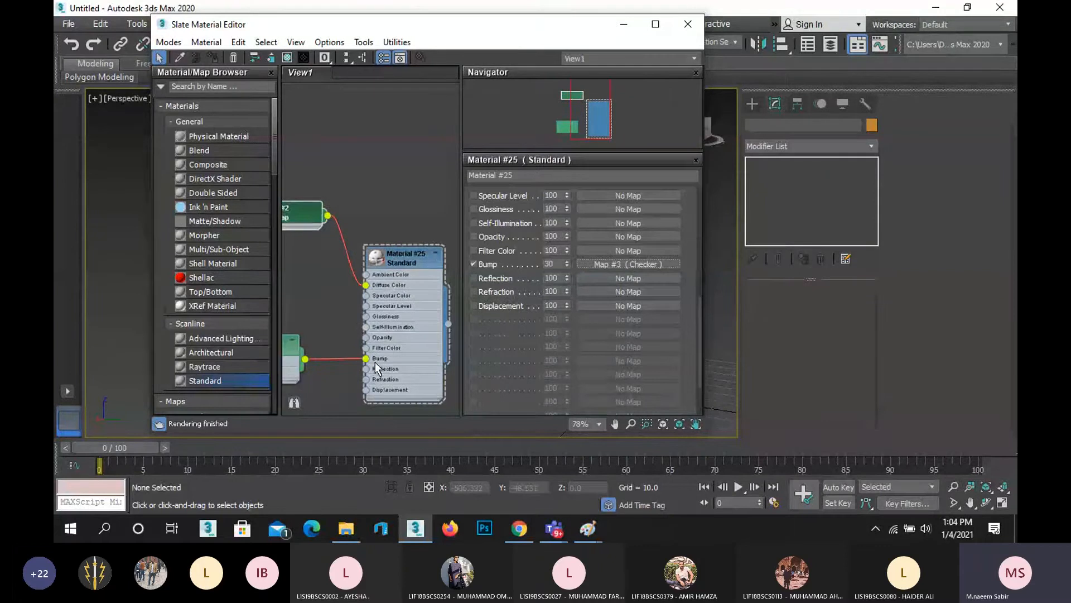
scroll(333, 326, "down", 3)
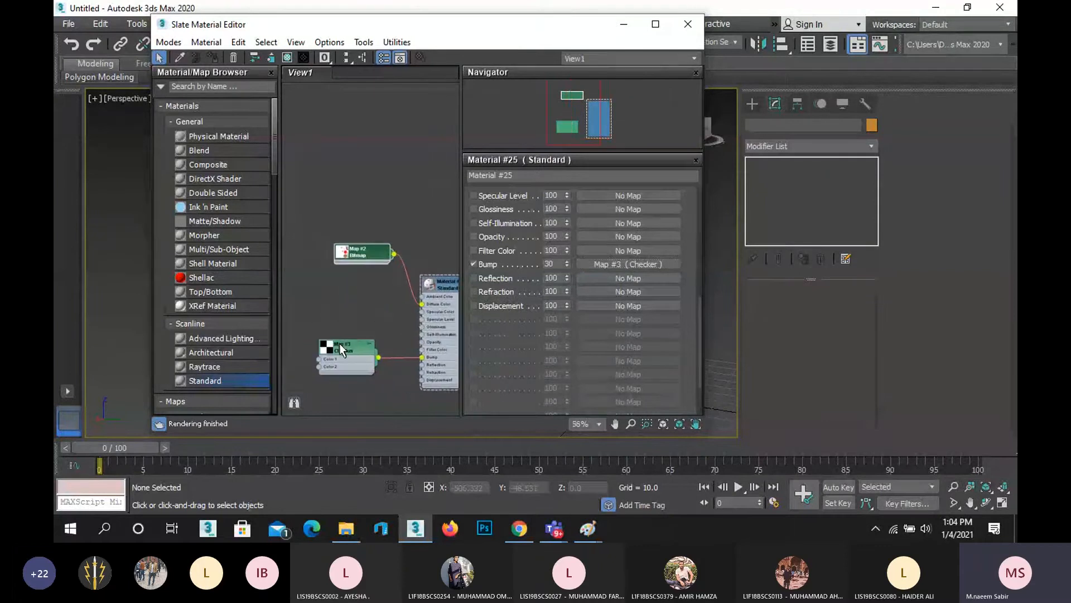
left_click_drag(339, 344, 350, 280)
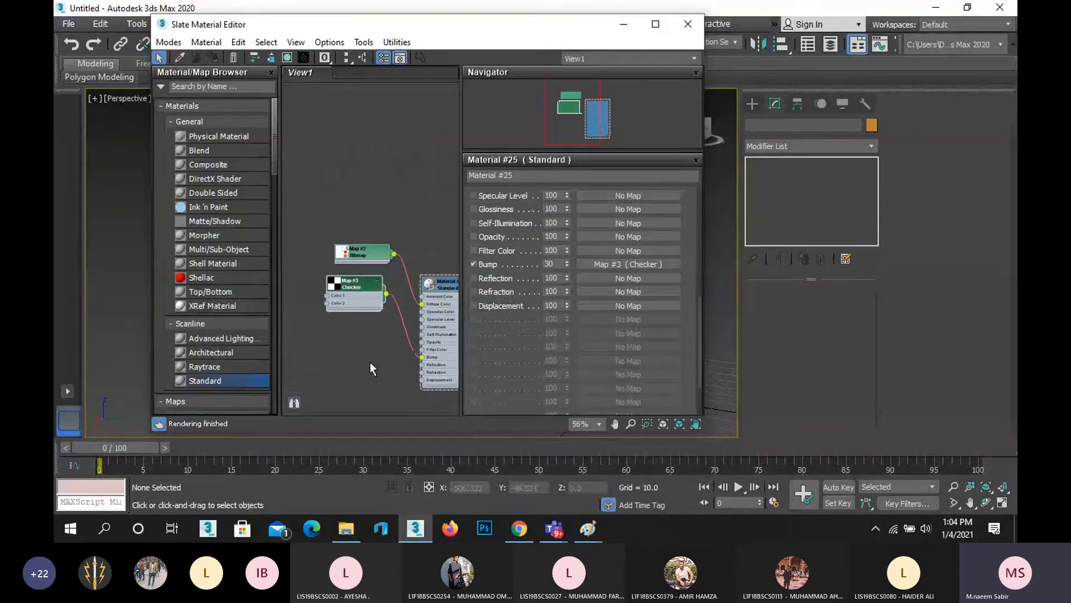
Add two more Standard material nodes below the first one and open the parameters of each.
middle_click_drag(370, 361, 293, 234)
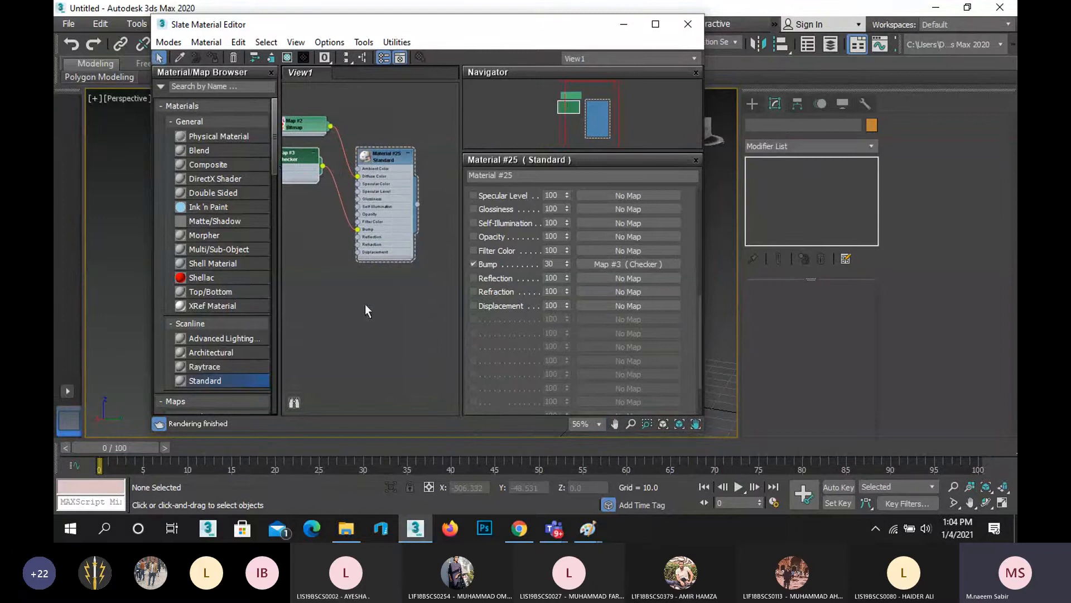
left_click_drag(404, 324, 403, 316)
left_click_drag(319, 294, 320, 295)
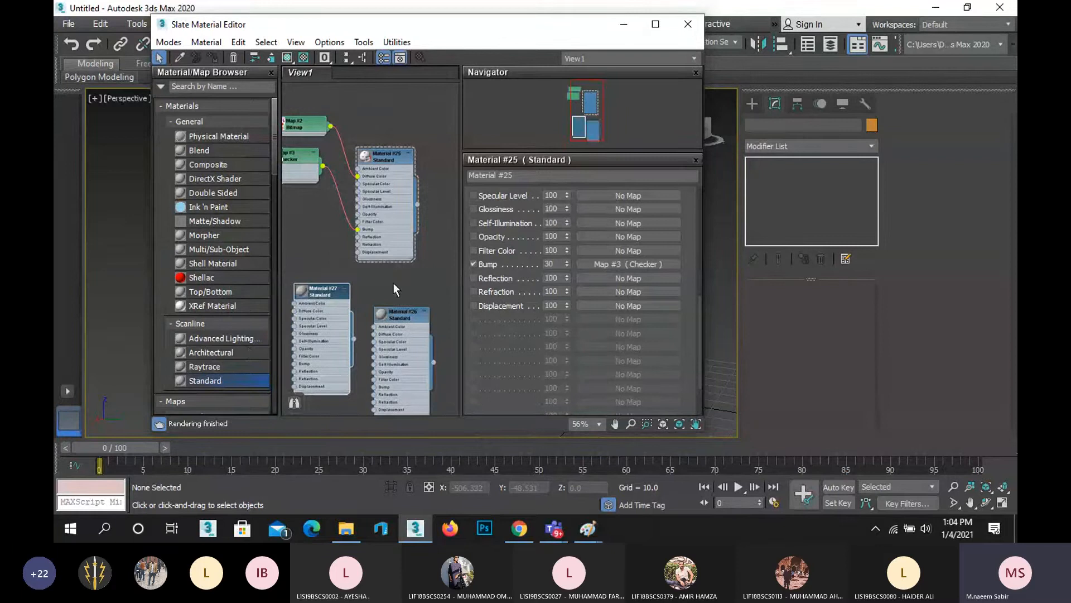
scroll(596, 304, "up", 10)
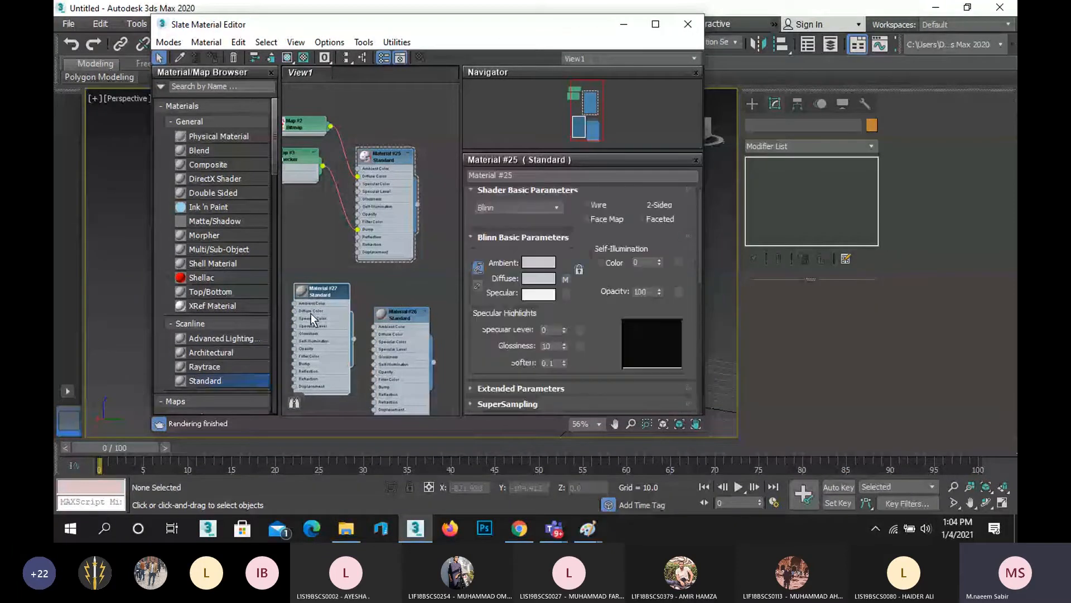
double_click(316, 290)
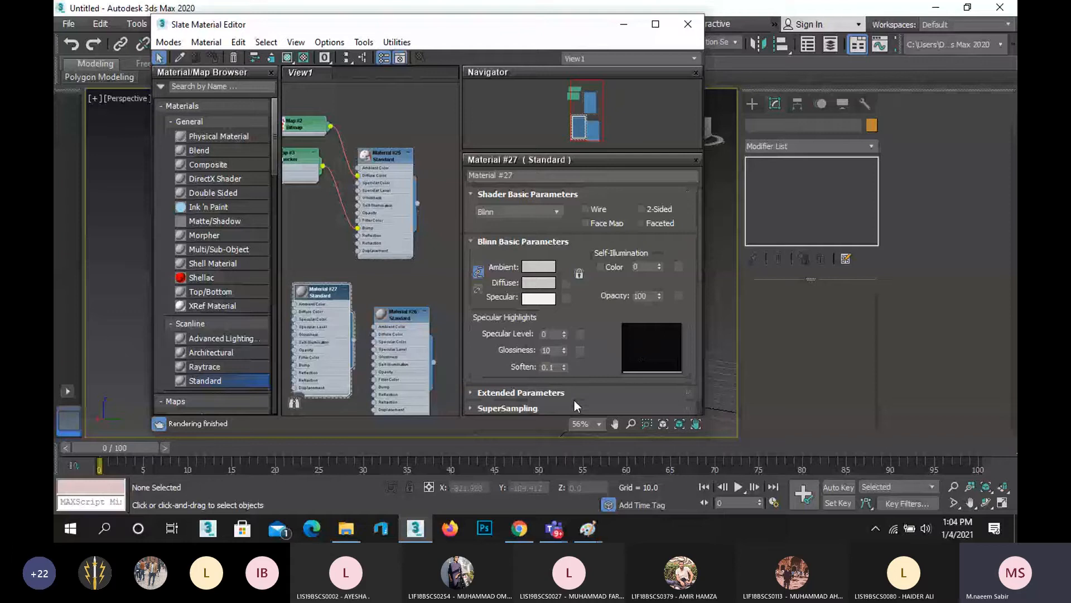
scroll(581, 337, "down", 1)
scroll(580, 397, "up", 1)
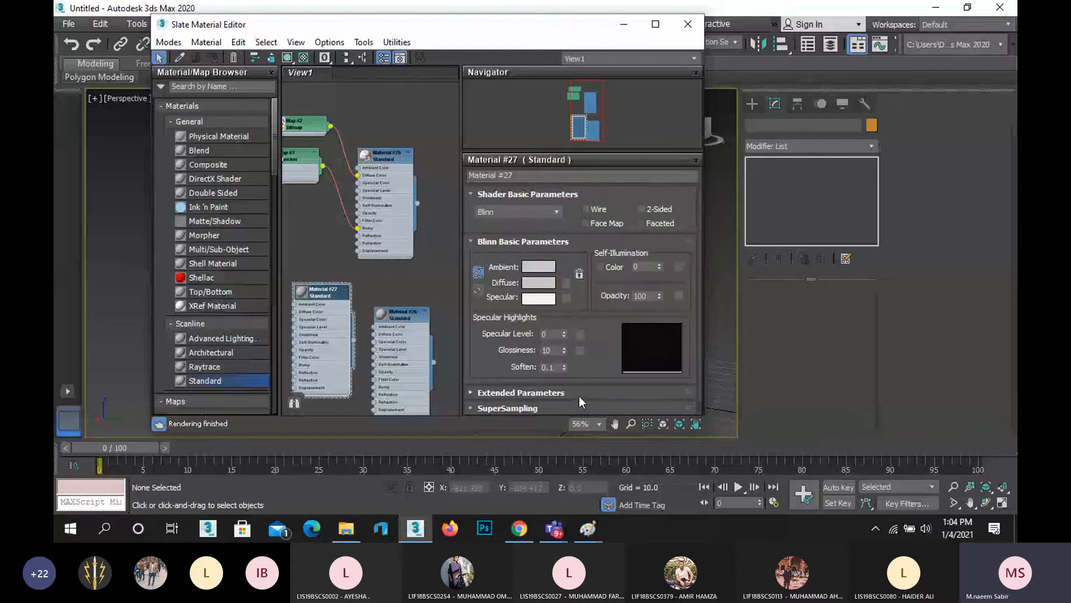
double_click(399, 315)
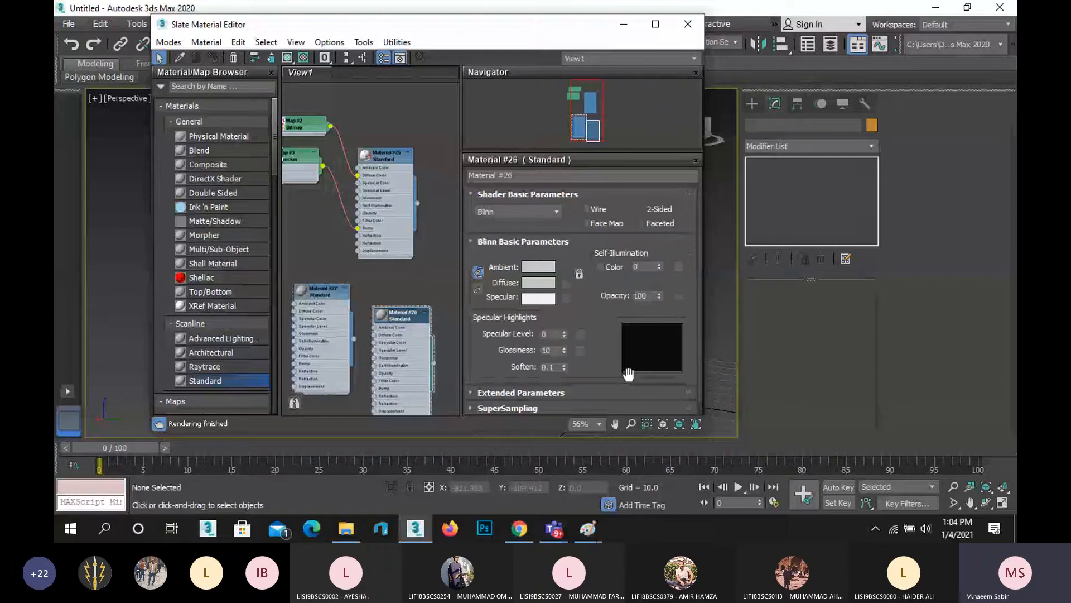
Clear the Checker map from the first material's bump channel and delete the Checker node.
double_click(383, 152)
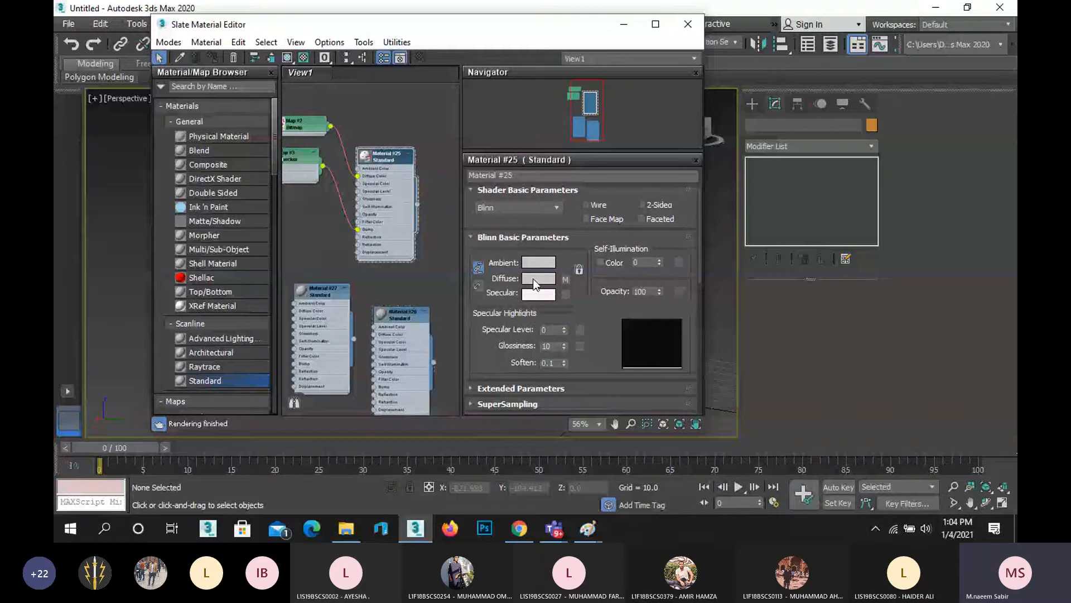
scroll(534, 285, "down", 5)
right_click(638, 346)
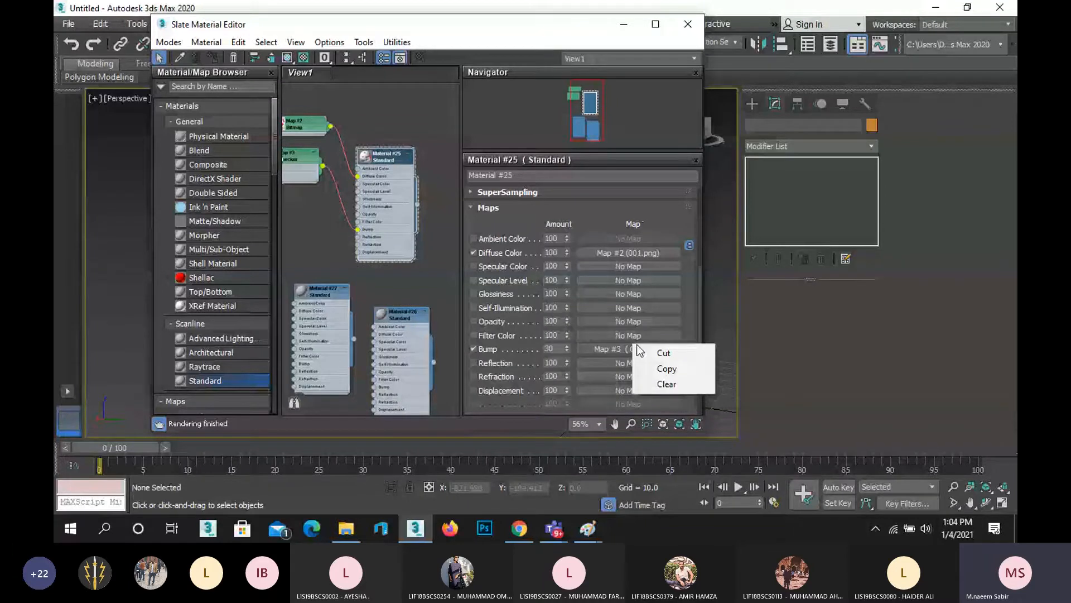
left_click(666, 384)
scroll(350, 221, "up", 2)
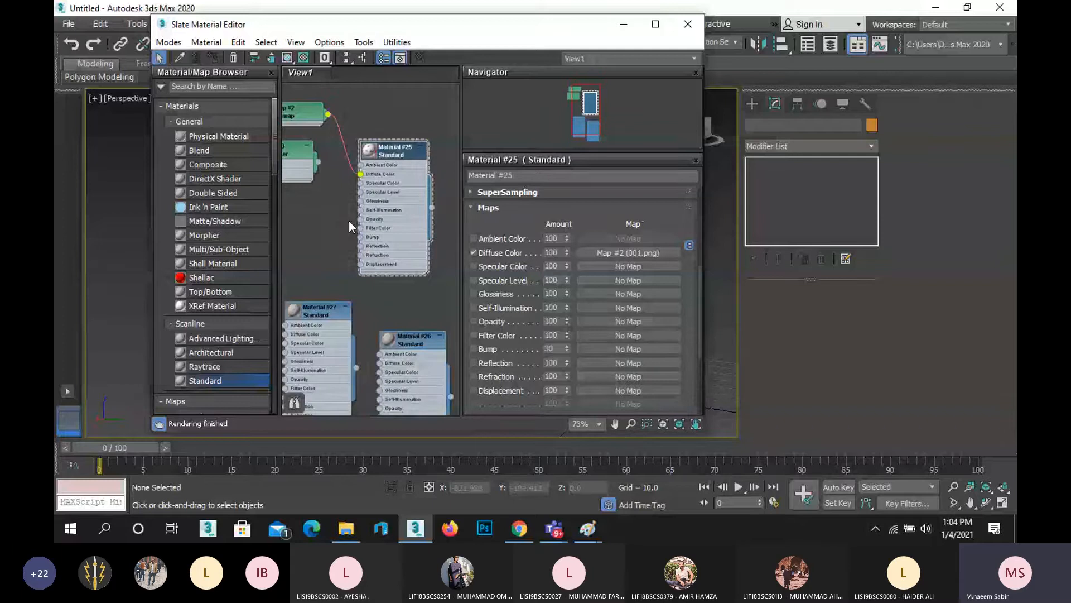
left_click_drag(300, 148, 331, 190)
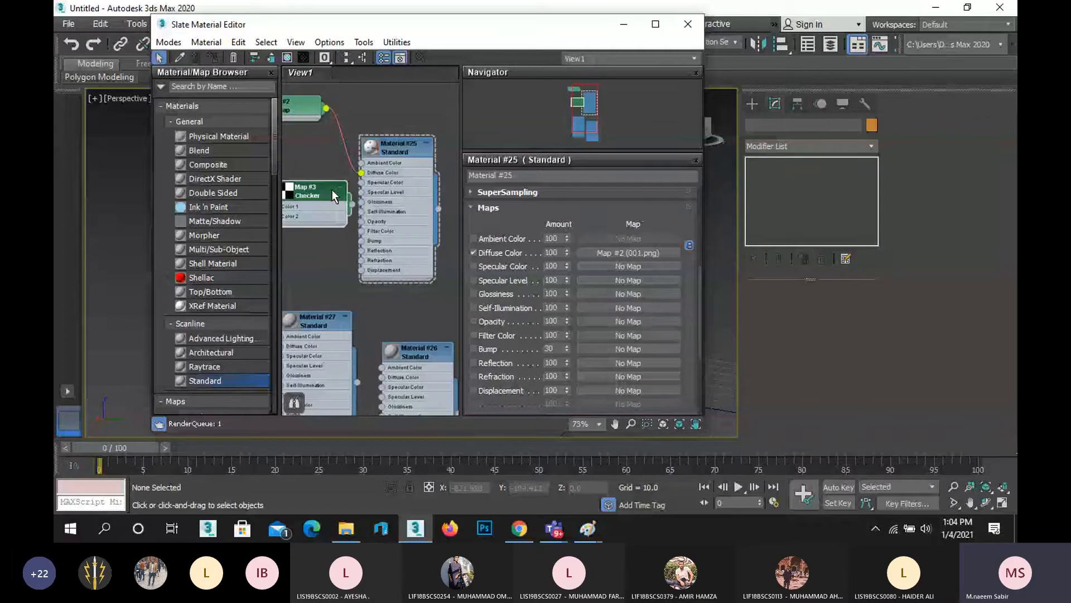
key("Delete")
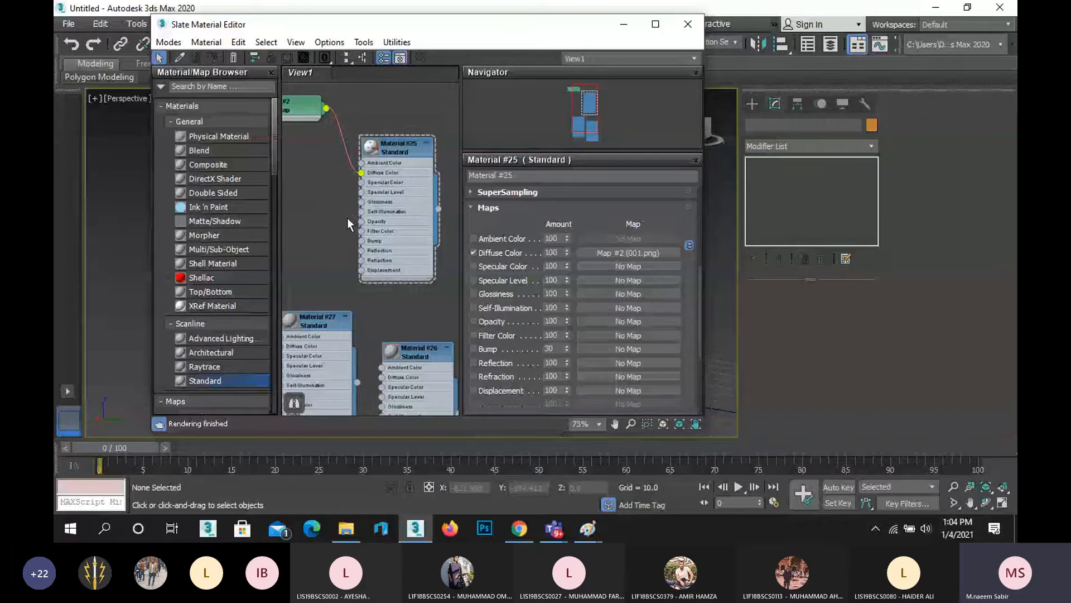
scroll(392, 222, "down", 3)
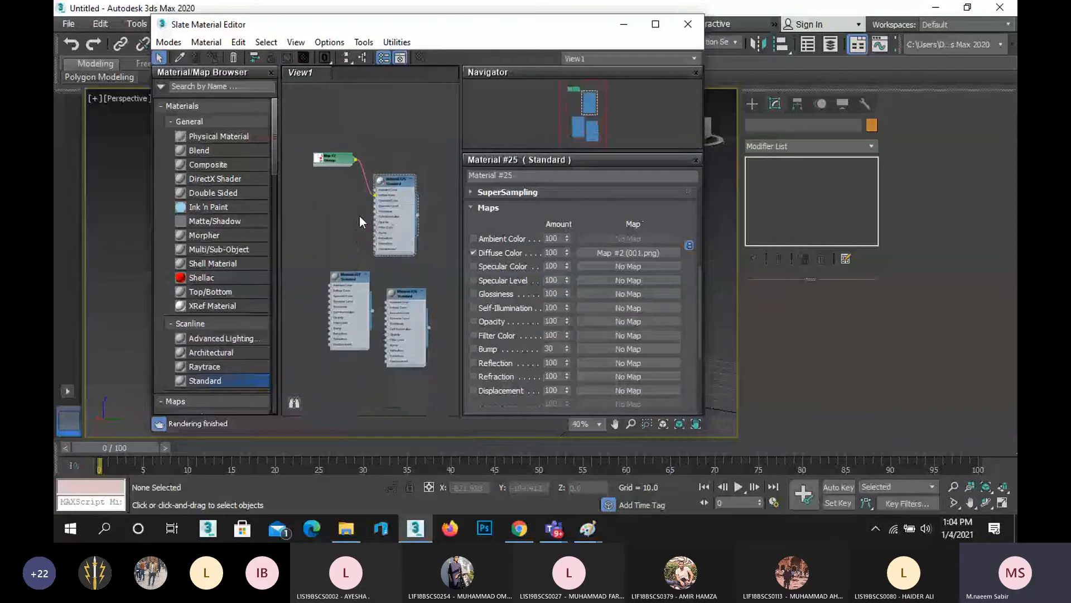
Try wiring the bitmap into the ambient color channel of one extra Standard material, and undo the link.
middle_click_drag(349, 211, 336, 204)
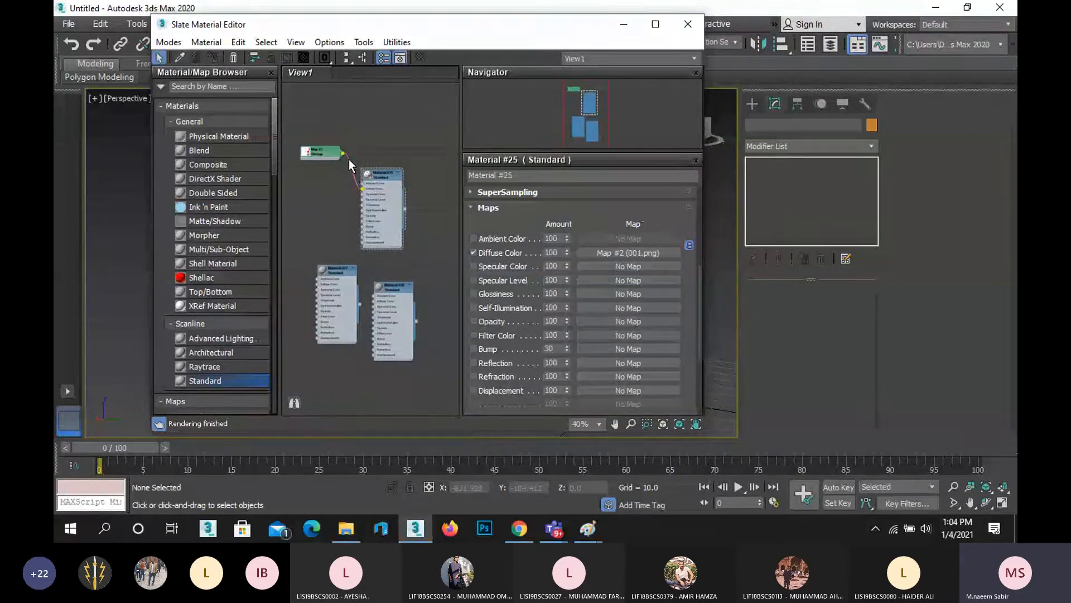
left_click_drag(343, 152, 318, 280)
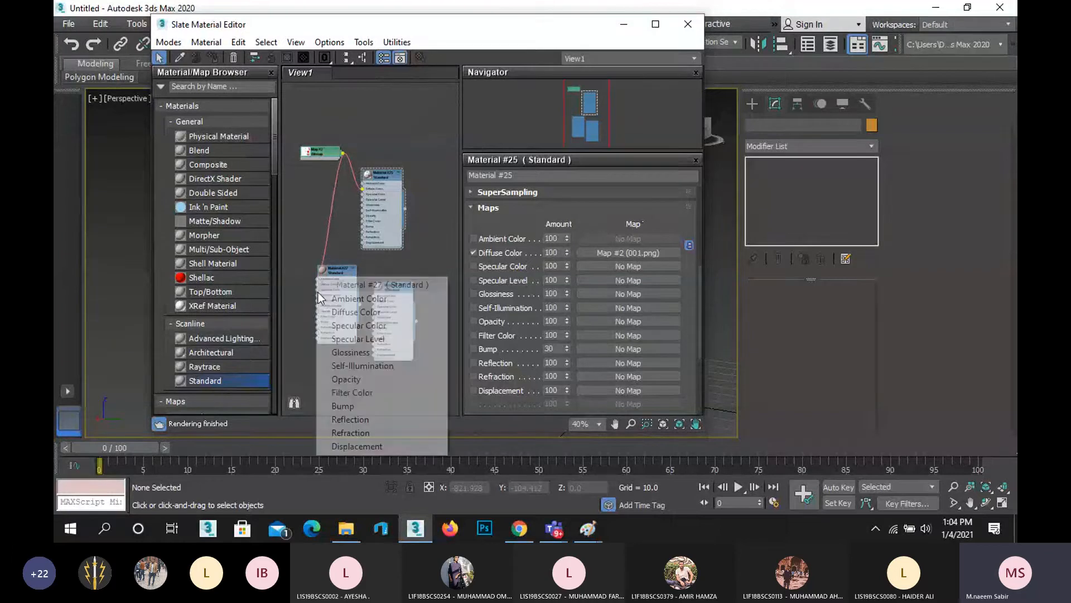
left_click(367, 299)
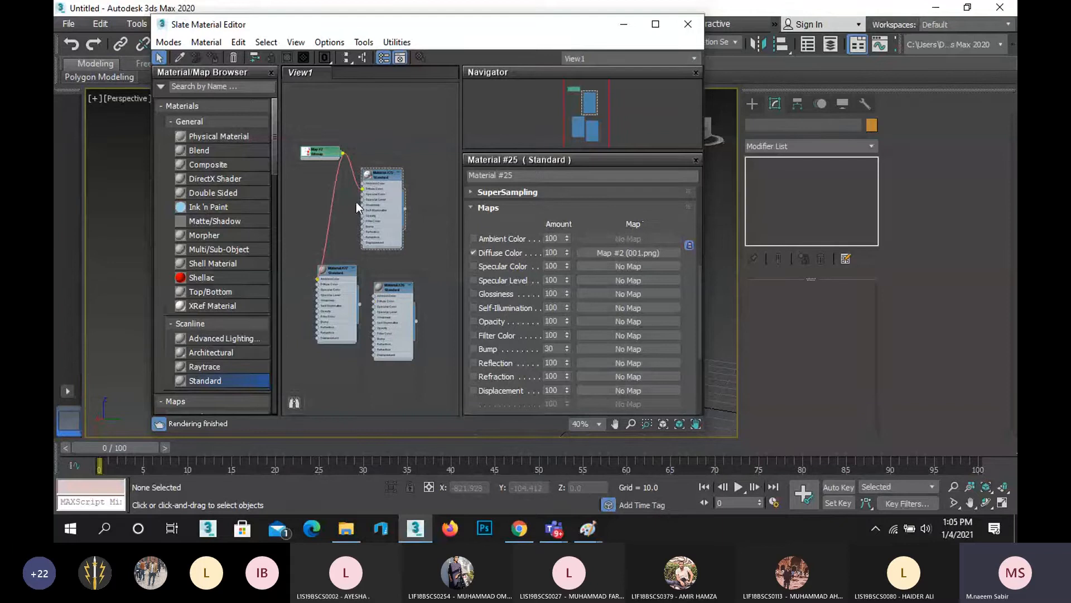
scroll(323, 149, "up", 1)
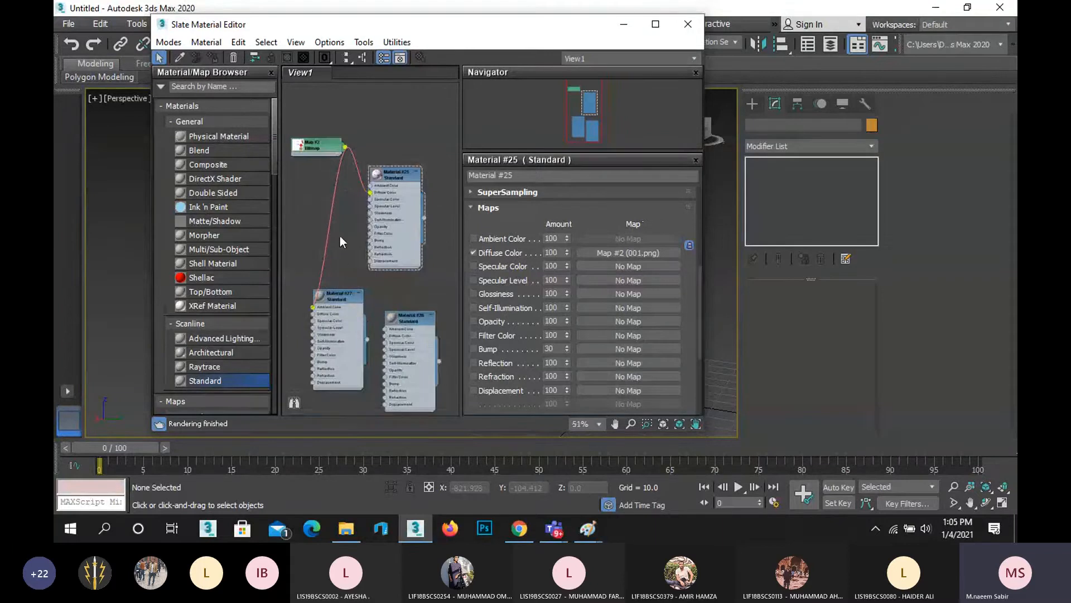
key("ctrl+z")
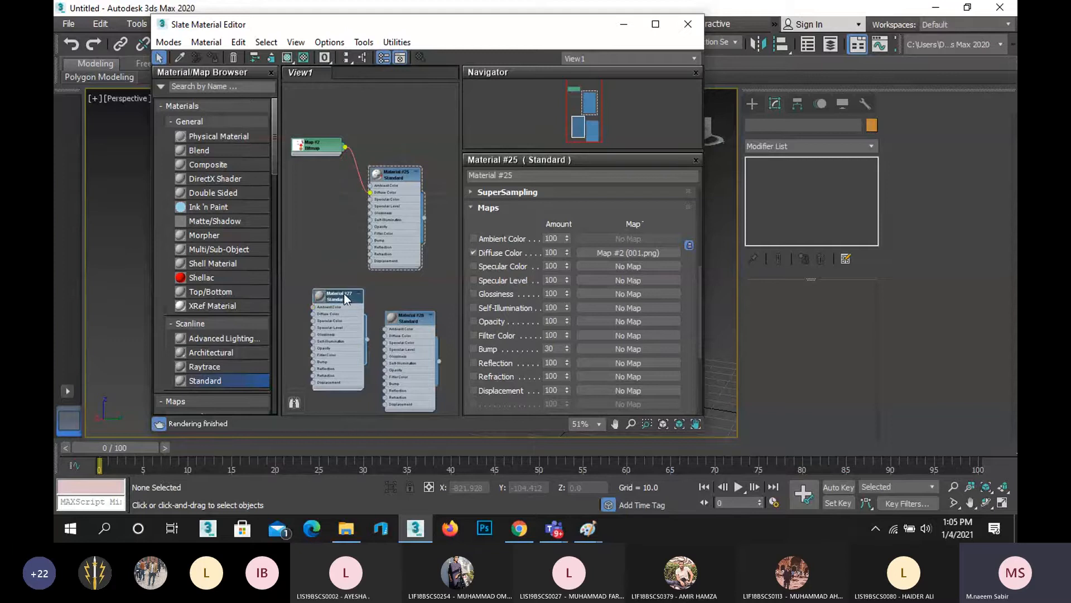
Delete the two extra Standard material nodes below the one connected to the bitmap.
key("ctrl+z")
left_click(401, 317)
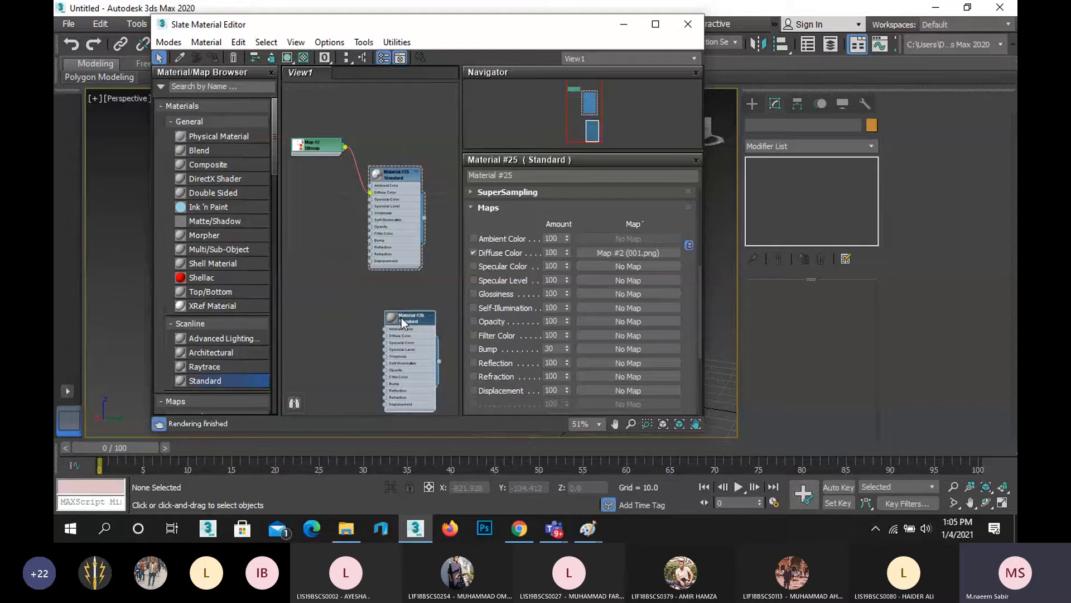
key("Delete")
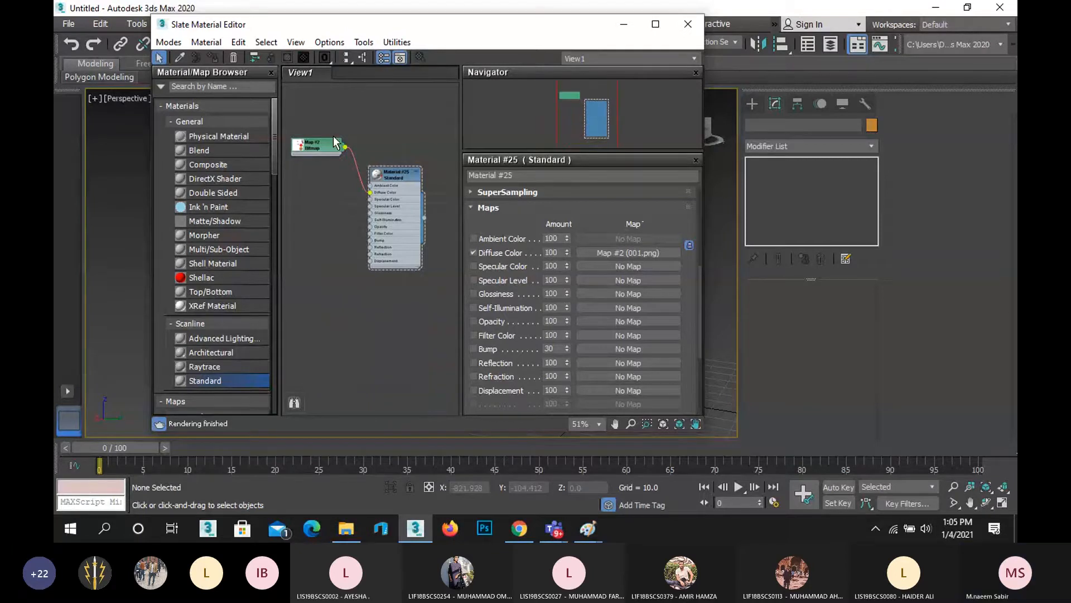
mouse_move(333, 137)
middle_mouse_down()
mouse_move(352, 143)
mouse_move(338, 141)
middle_mouse_up()
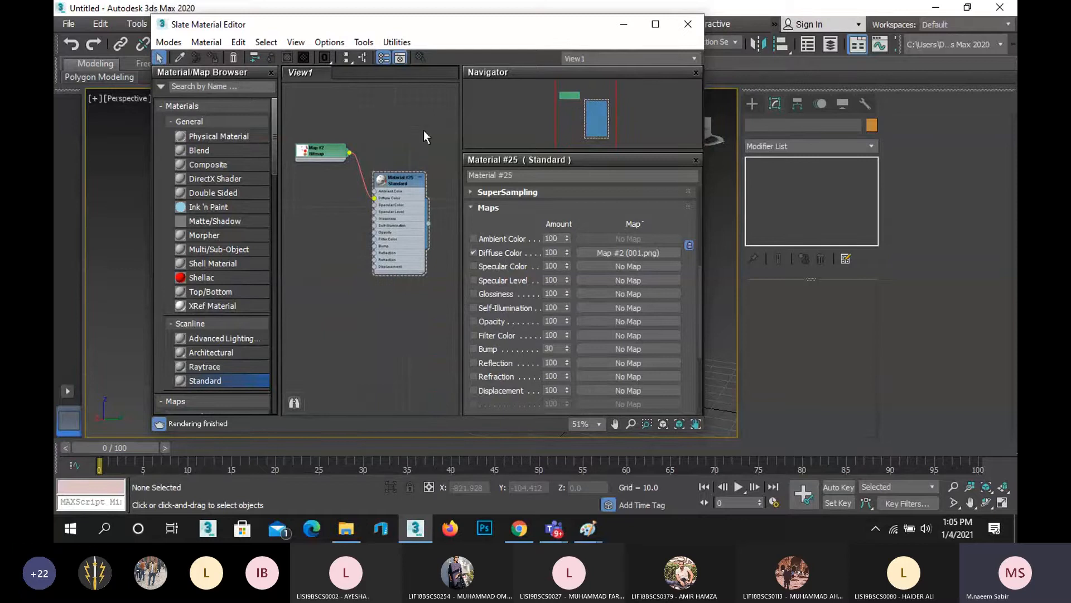
Move the material editor window aside and select the cylinder in the Perspective view.
left_click_drag(494, 29, 375, 106)
left_click(627, 259)
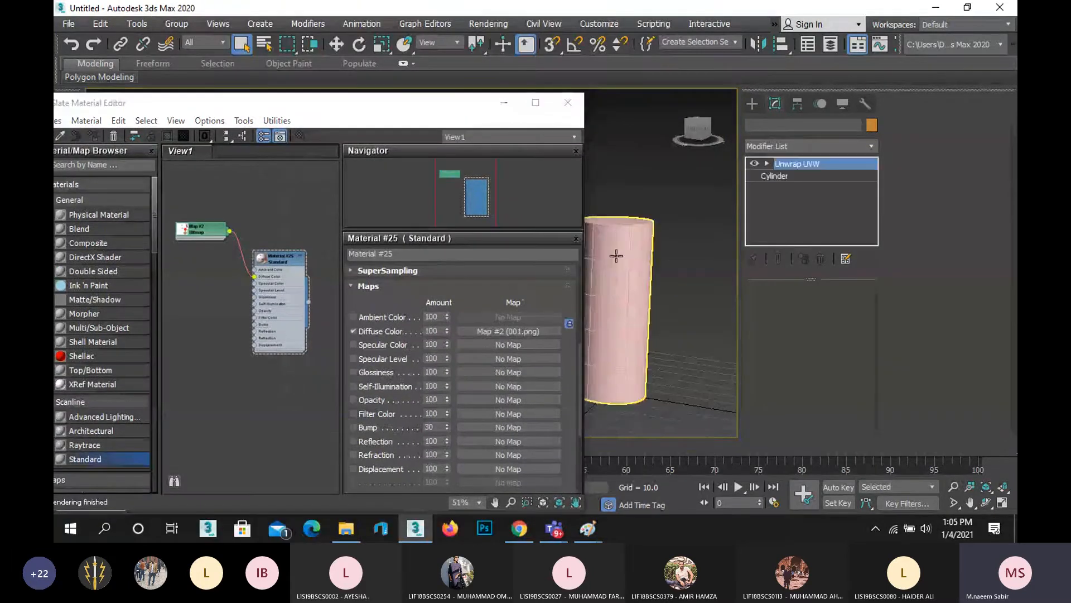
left_click(291, 108)
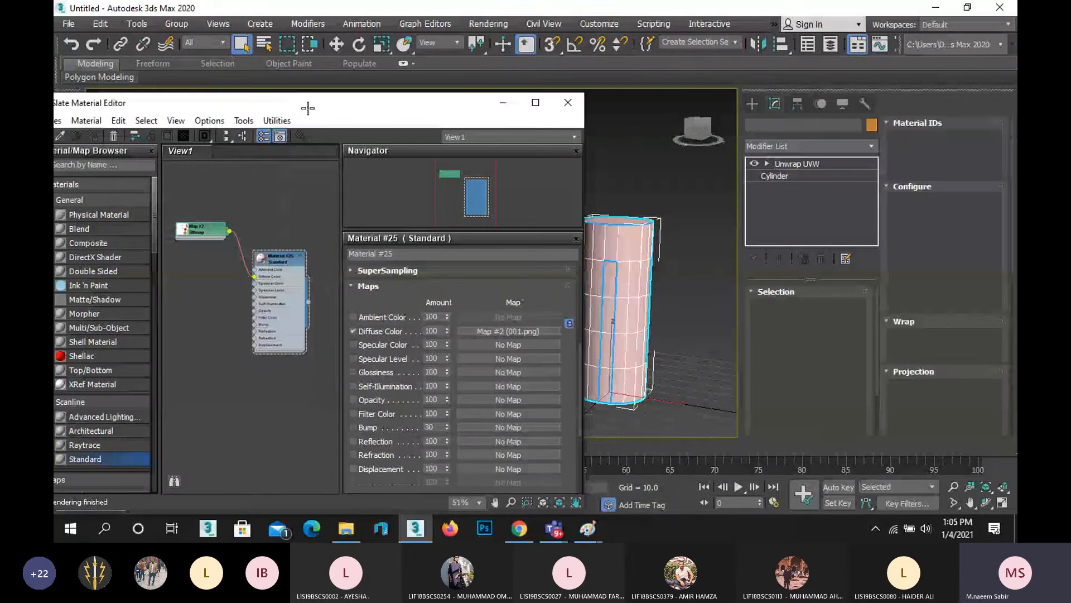
Place the material editor beside the cylinder and assign the bitmap-textured Standard material to the cylinder.
left_click_drag(308, 108, 427, 104)
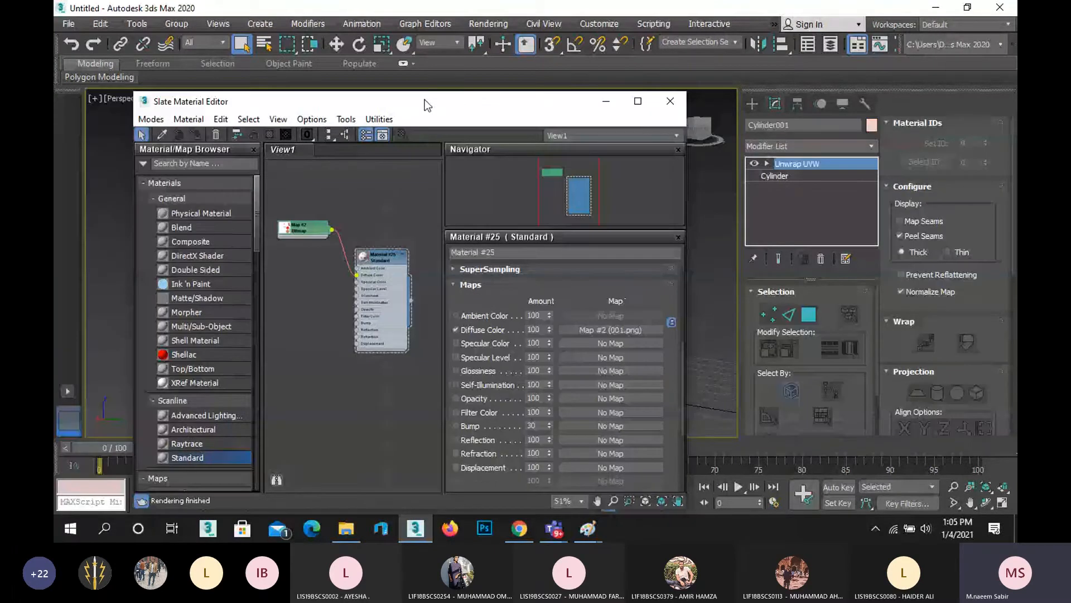
left_click_drag(426, 105, 725, 14)
scroll(685, 174, "up", 1)
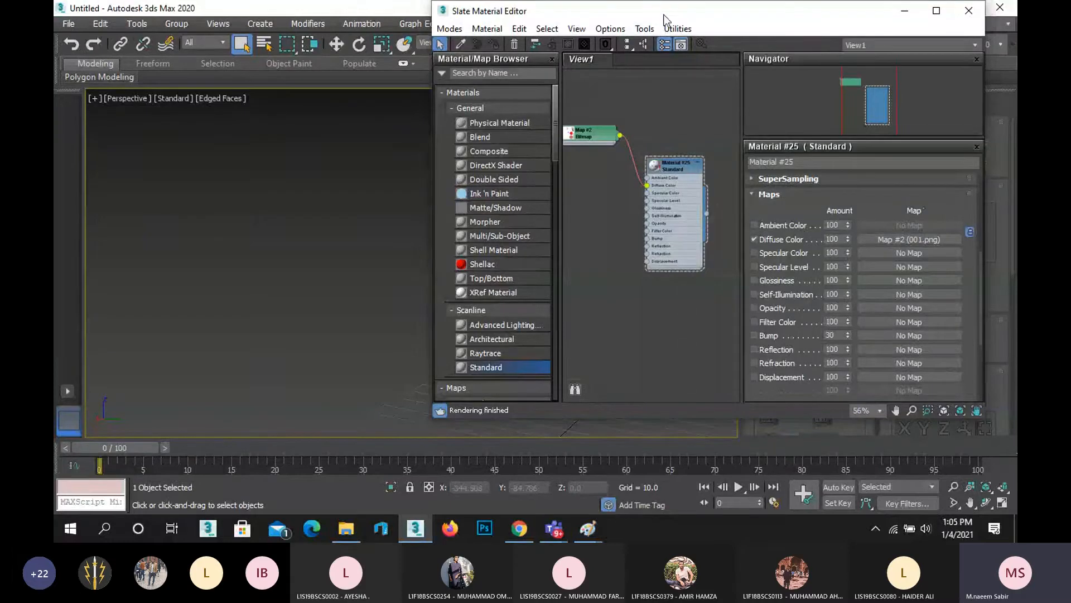
left_click_drag(664, 20, 125, 58)
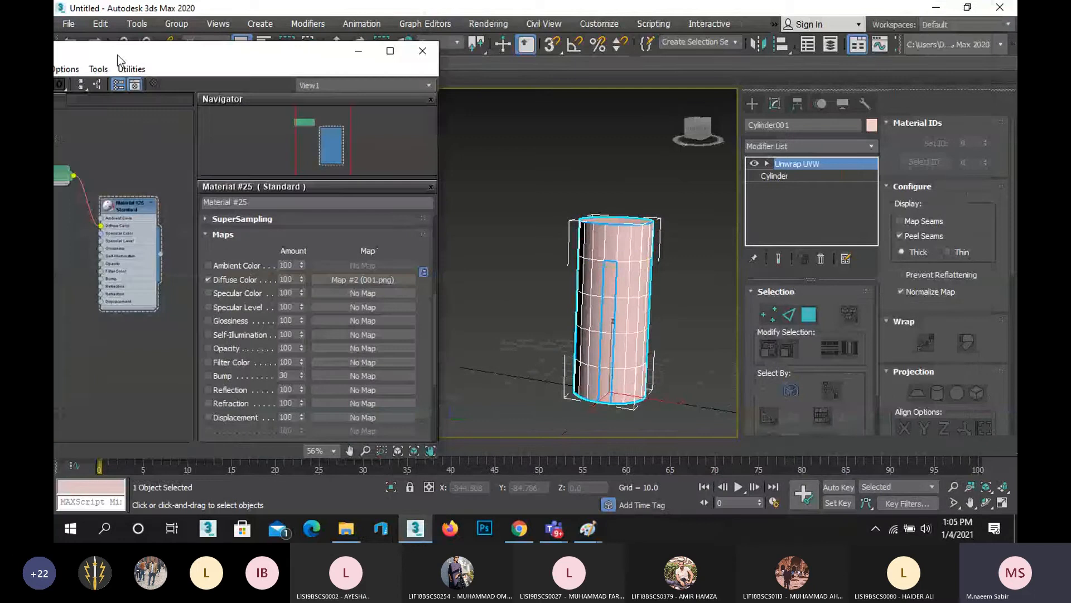
scroll(141, 266, "up", 3)
scroll(160, 254, "up", 1)
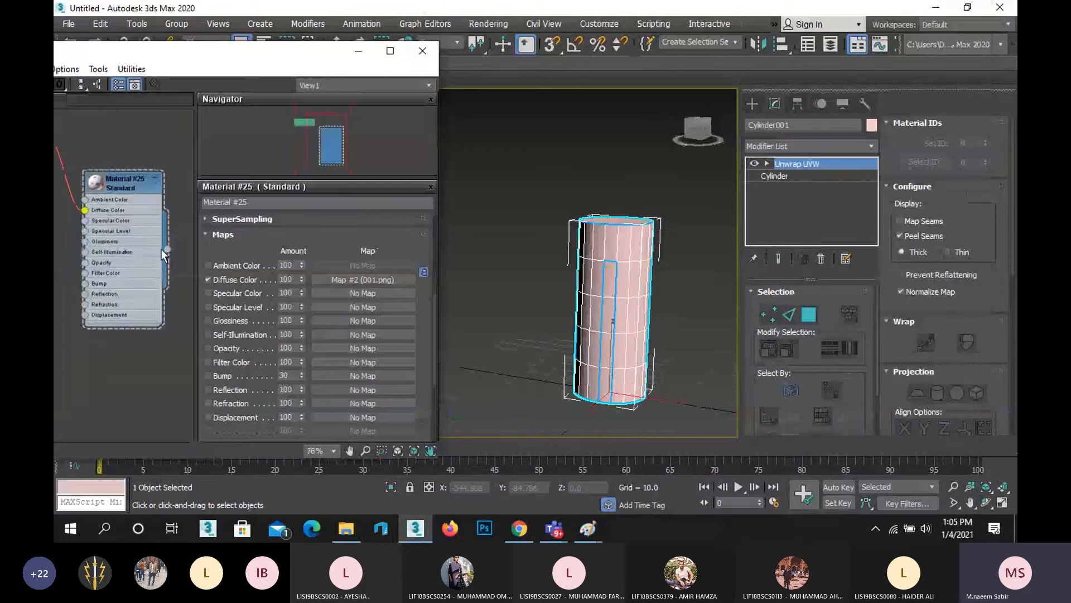
left_click_drag(165, 247, 594, 241)
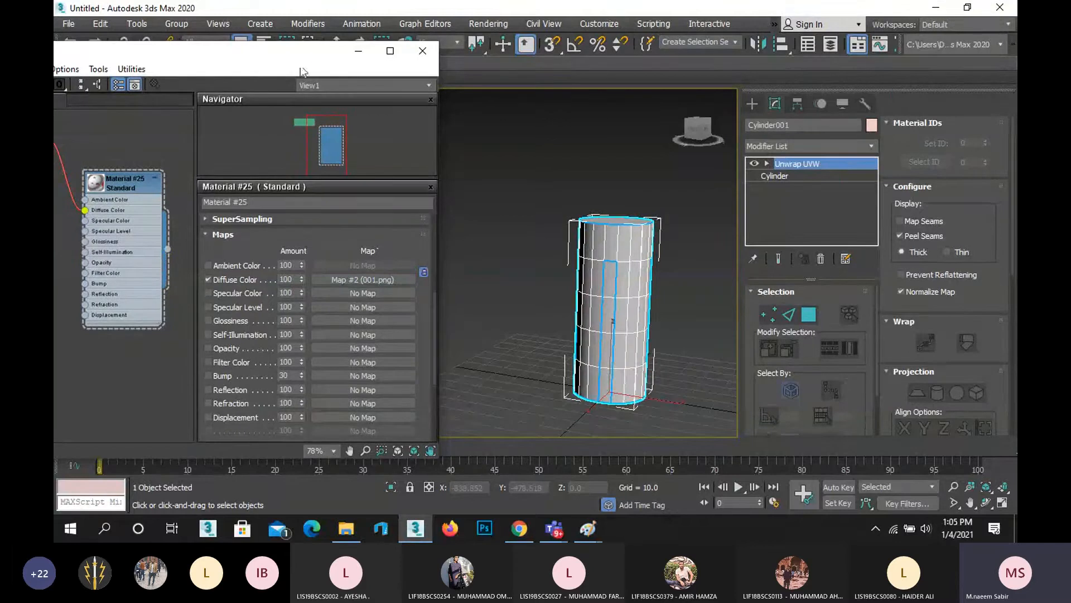
Show the Standard material's texture shaded in the viewport and minimize the material editor.
left_click_drag(260, 46, 450, 41)
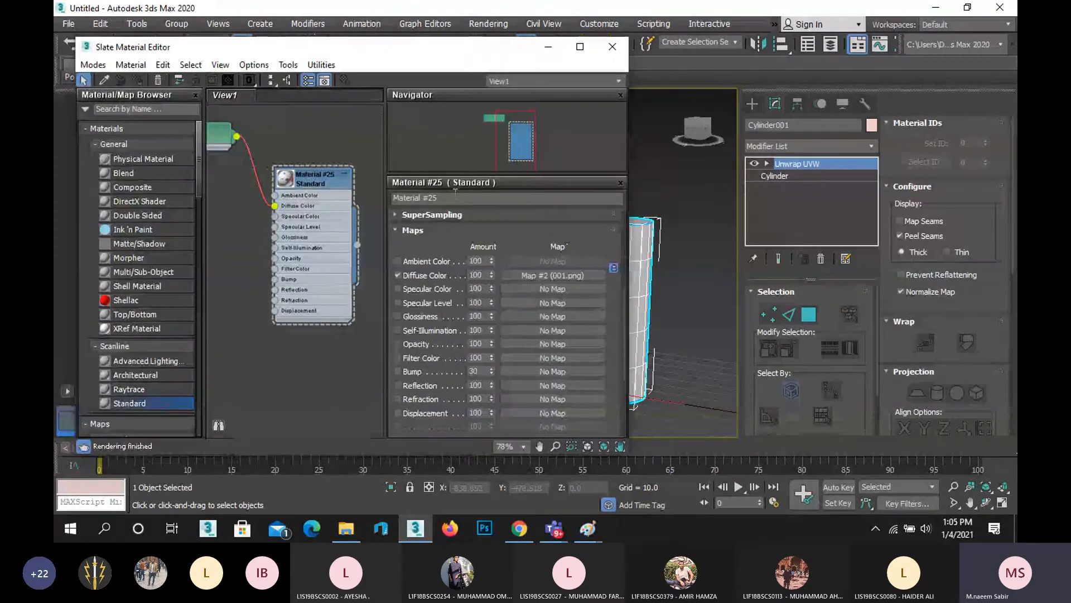
left_click(316, 172)
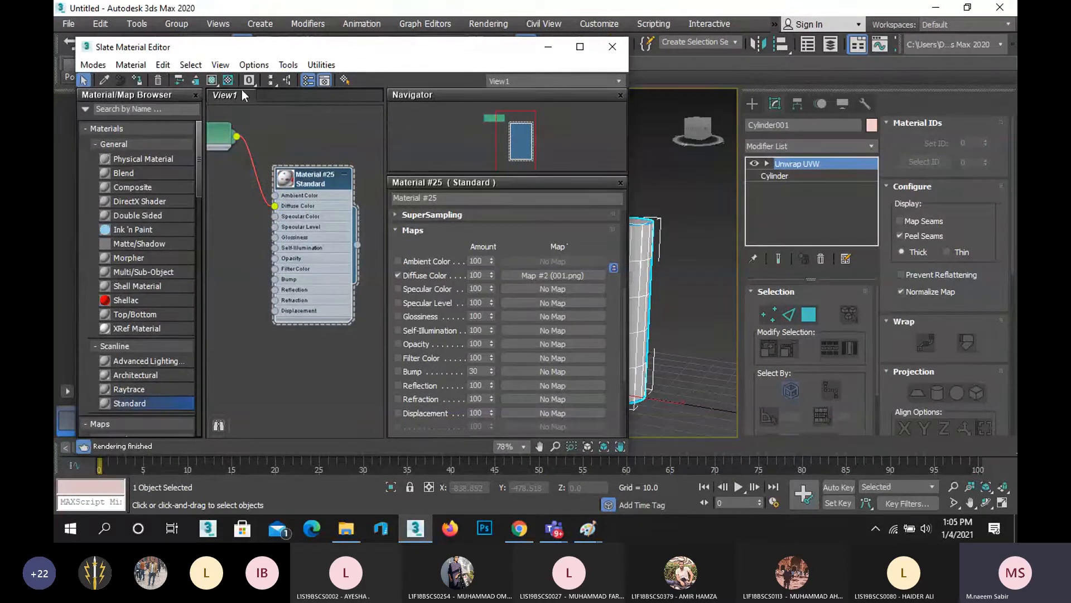
left_click(211, 80)
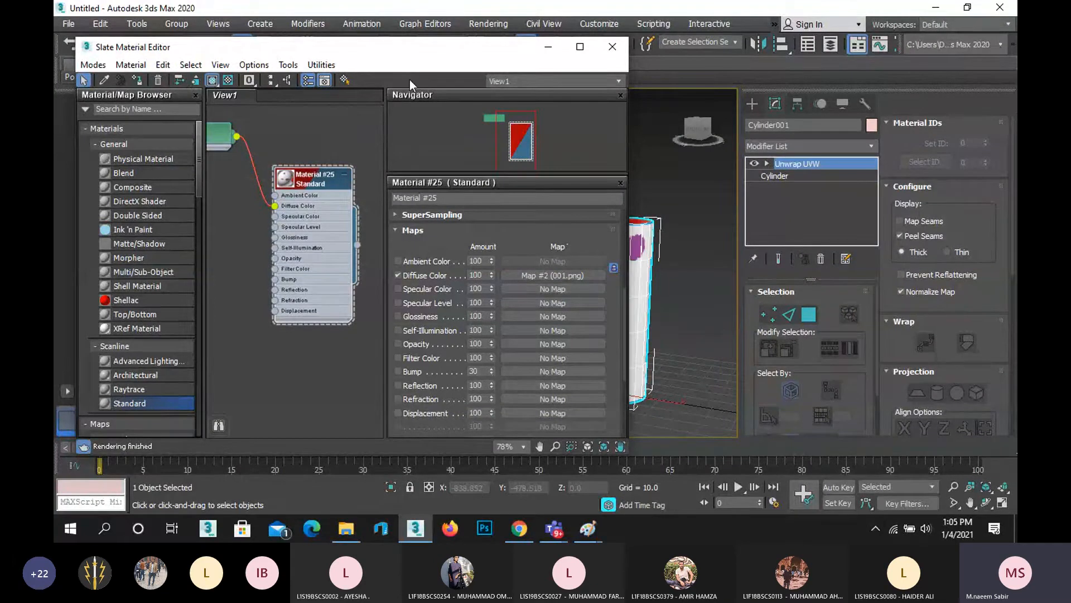
left_click(548, 46)
Orbit around the cylinder to examine how the painted shapes and colors map onto its sides.
scroll(540, 336, "down", 3)
middle_click_drag(540, 336, 516, 265)
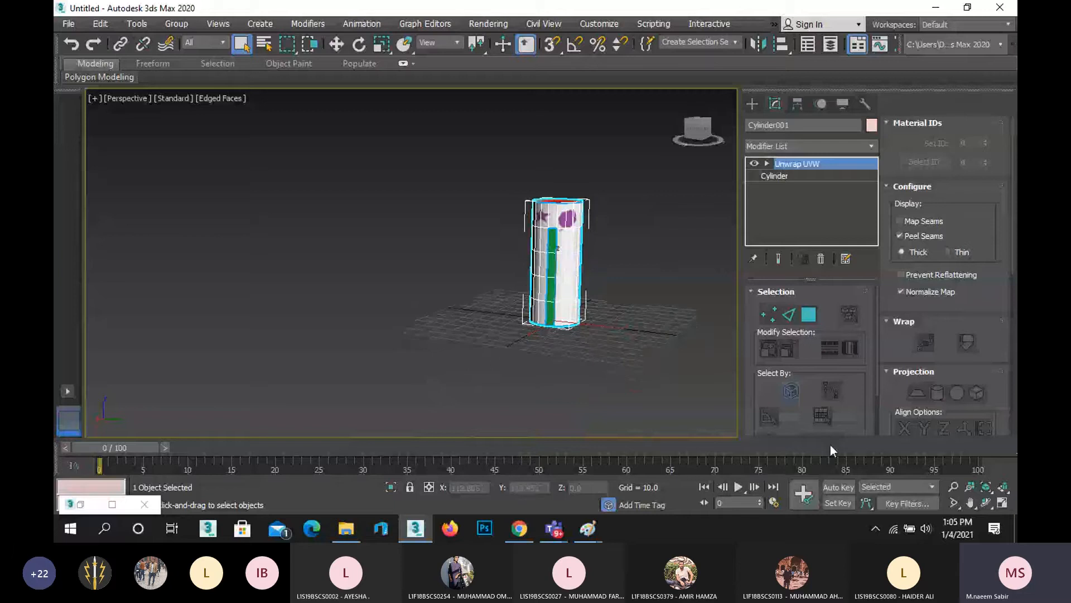
left_click(987, 503)
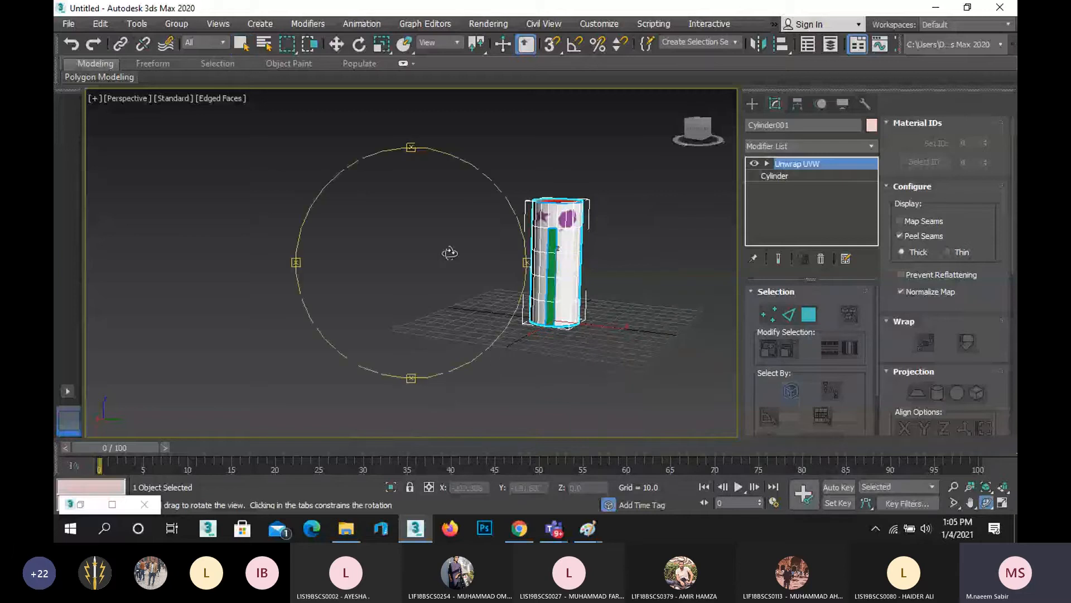
scroll(554, 209, "up", 5)
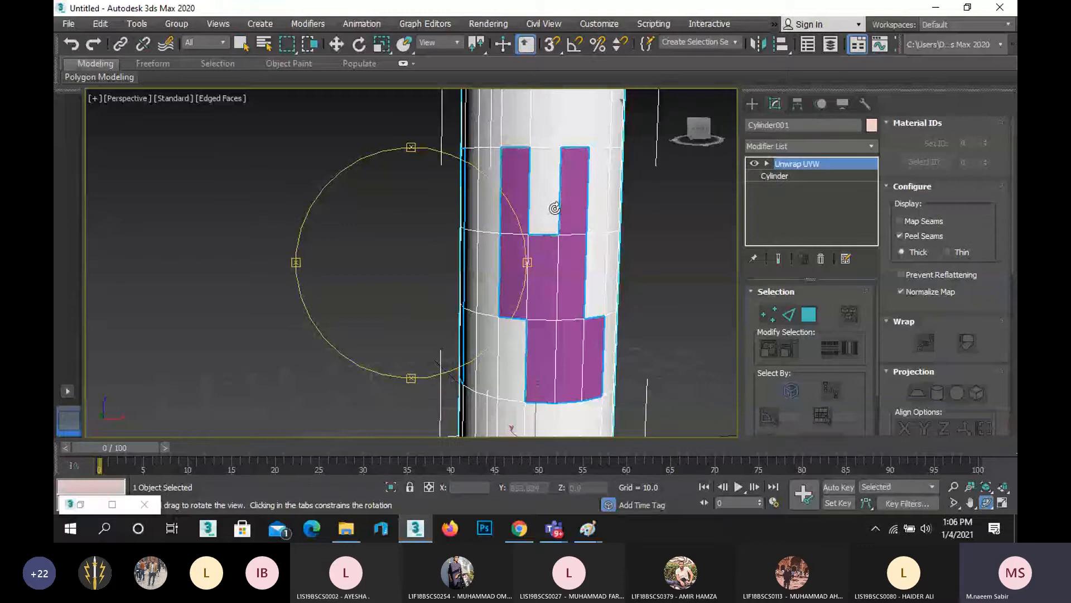
scroll(555, 208, "down", 5)
left_click_drag(446, 251, 639, 246)
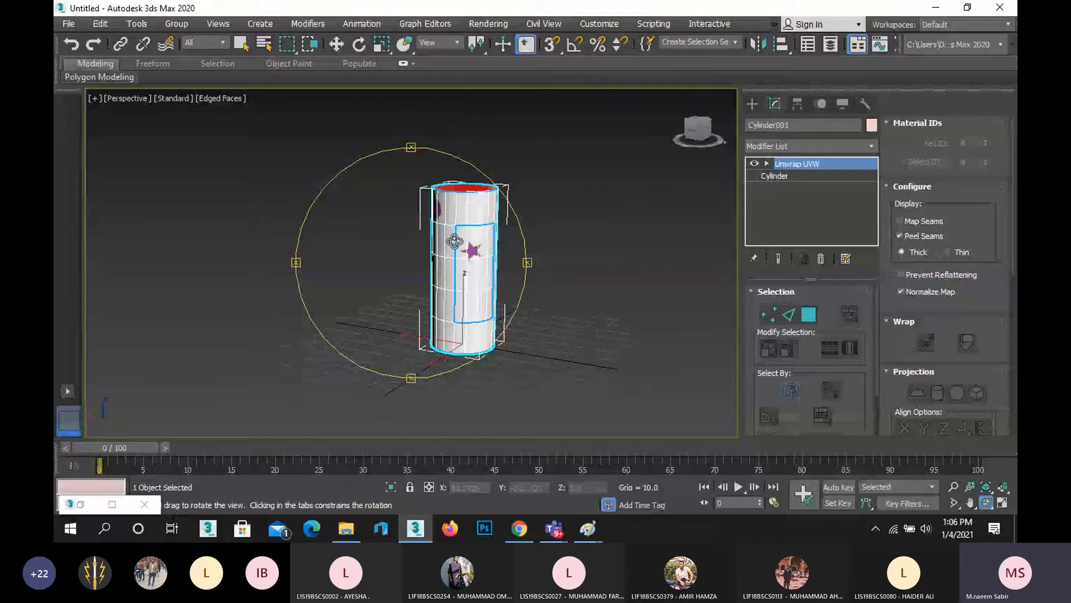
scroll(455, 241, "up", 5)
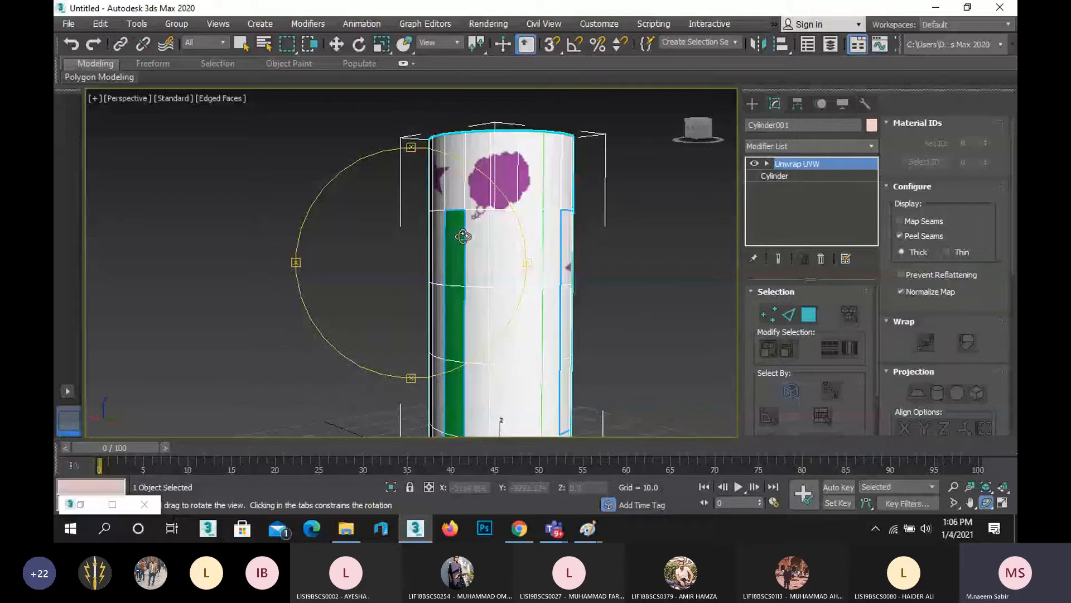
left_click_drag(463, 236, 57, 280)
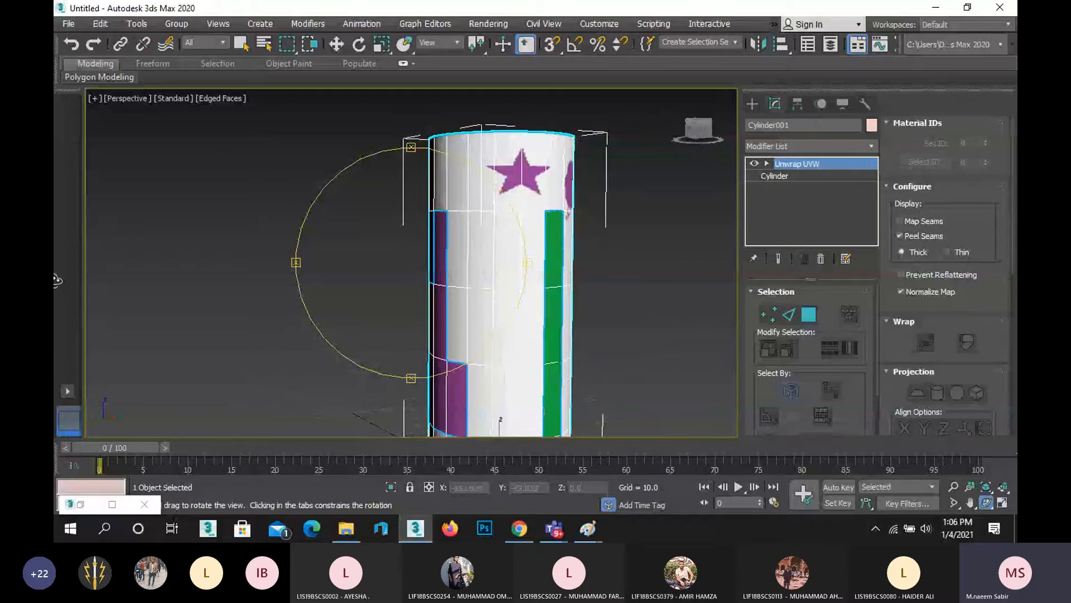
scroll(463, 279, "down", 3)
Switch to the 001 image in Paint and draw an up arrow about 213 × 309 px inside the red circle.
mouse_move(586, 536)
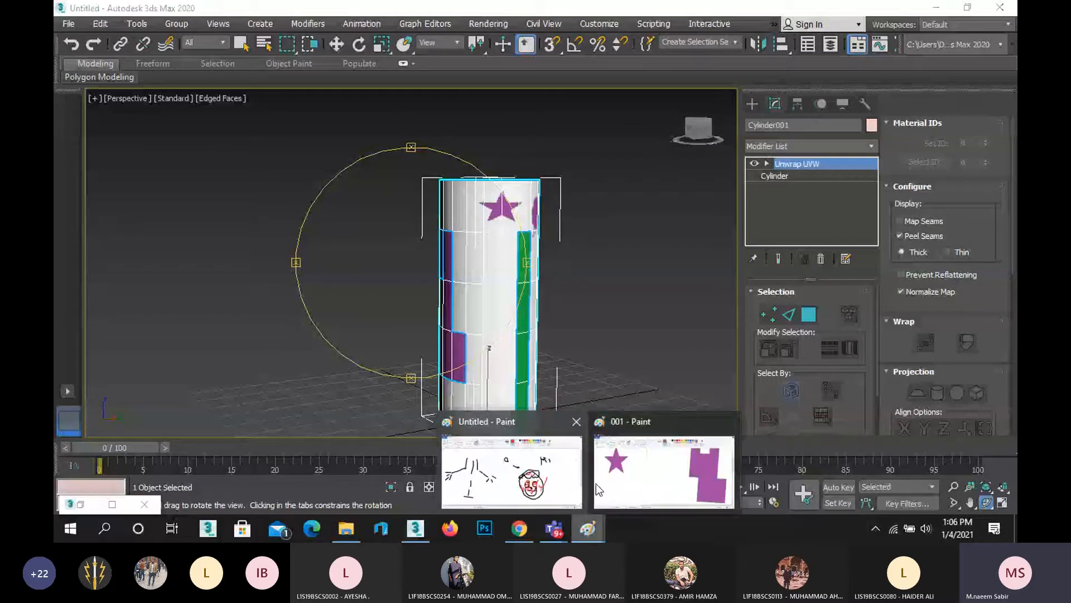
left_click(622, 474)
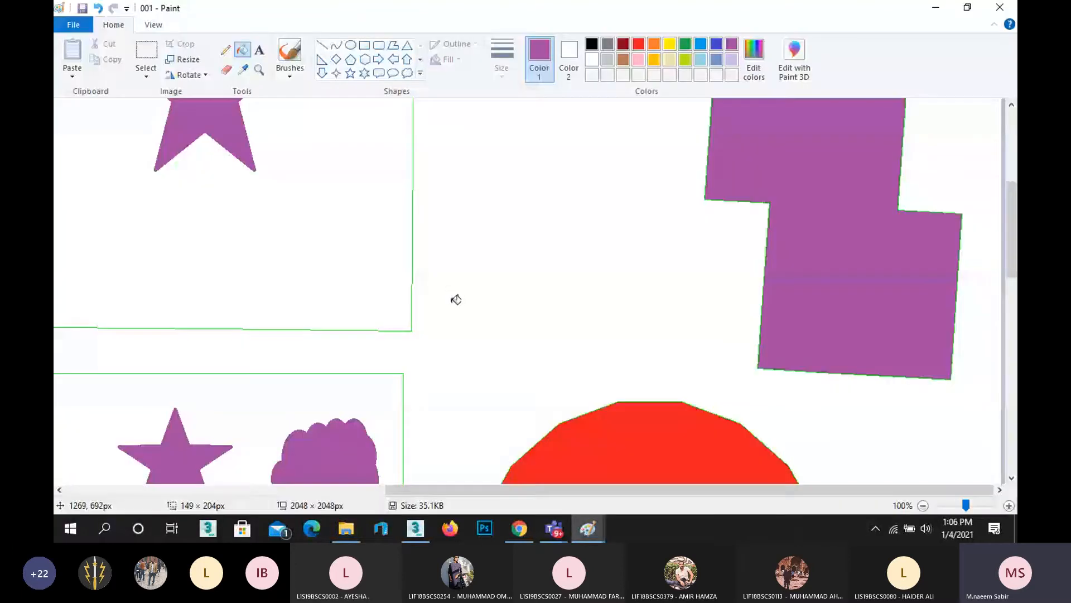
left_click(923, 505)
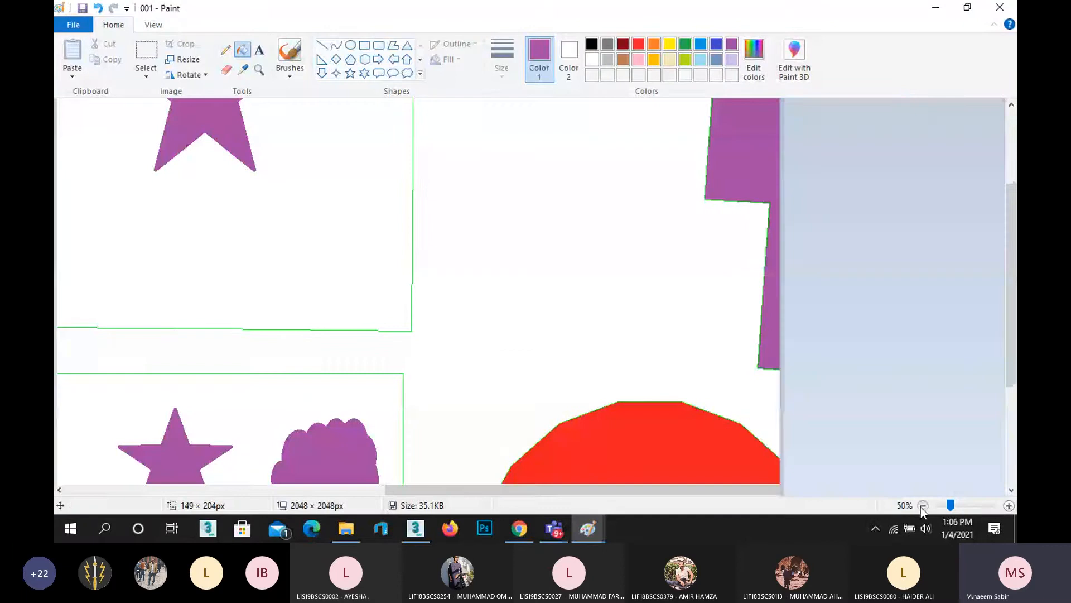
left_click(923, 505)
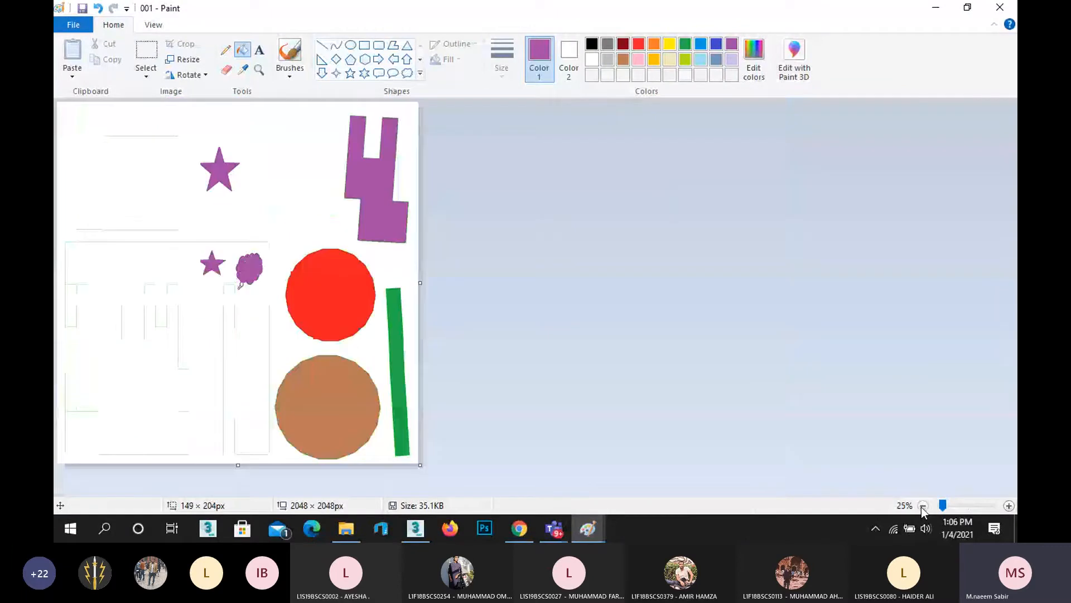
left_click(407, 60)
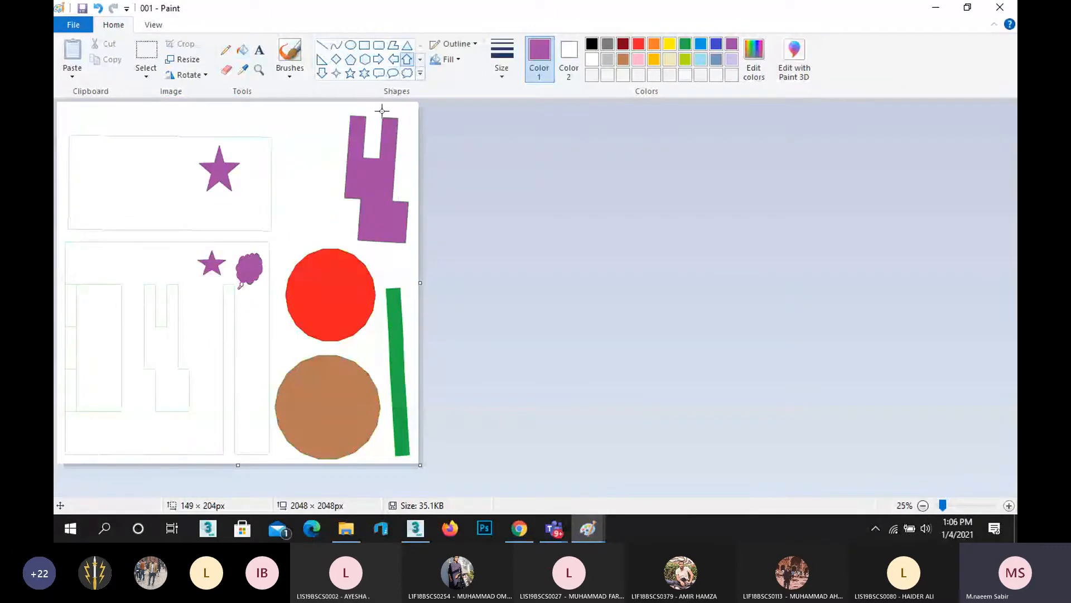
left_click_drag(322, 276, 336, 296)
Fill the arrow in the red circle with white and save the 001 image.
left_click(242, 50)
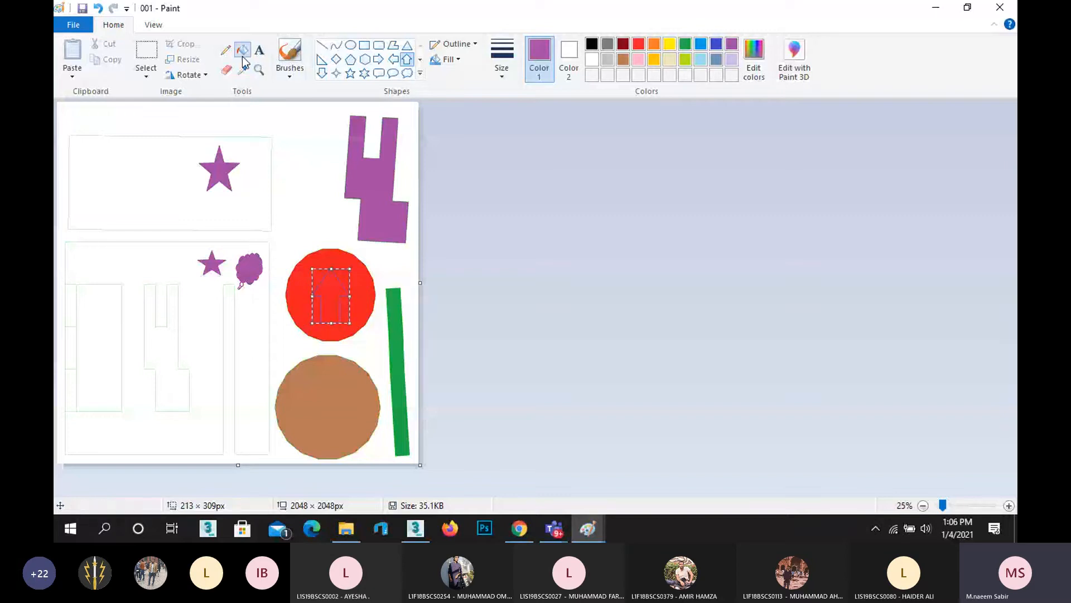
left_click(592, 59)
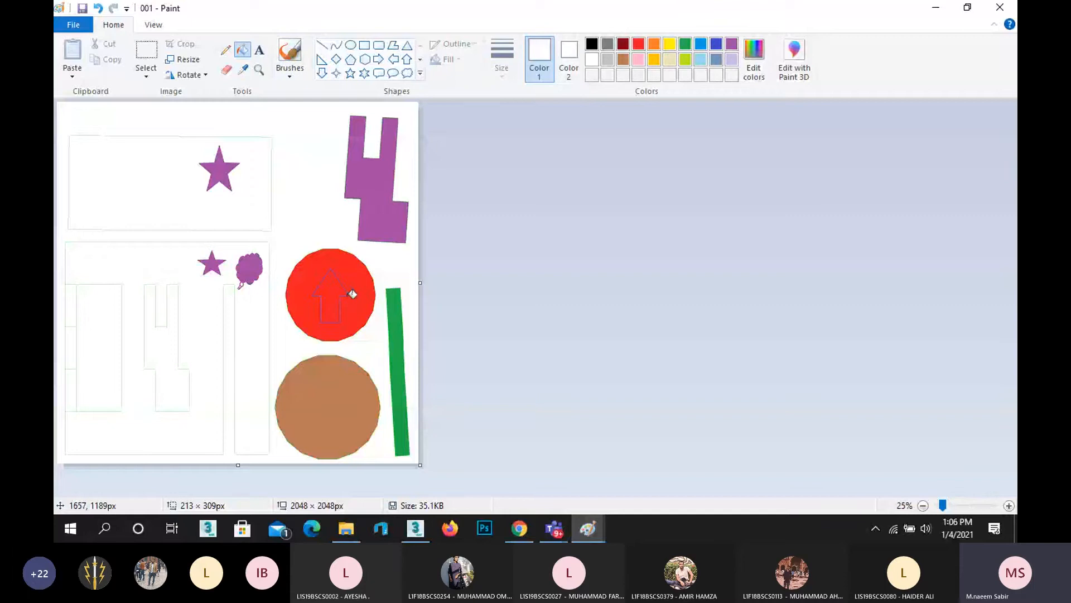
left_click(332, 293)
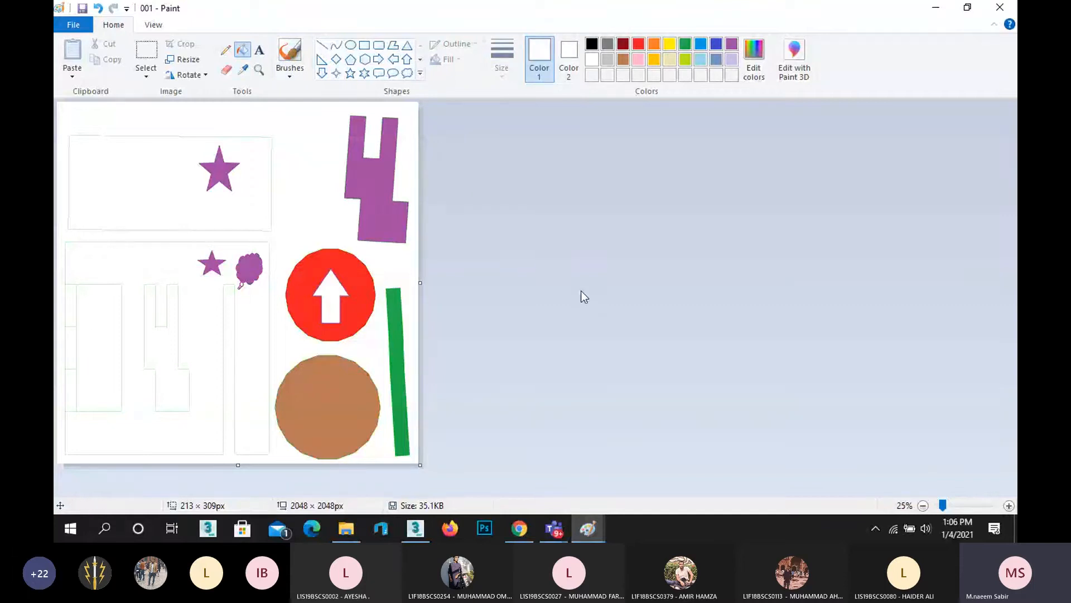
key("ctrl+s")
Return to 3ds Max and examine the updated texture on the cylinder's top cap up close.
left_click(423, 527)
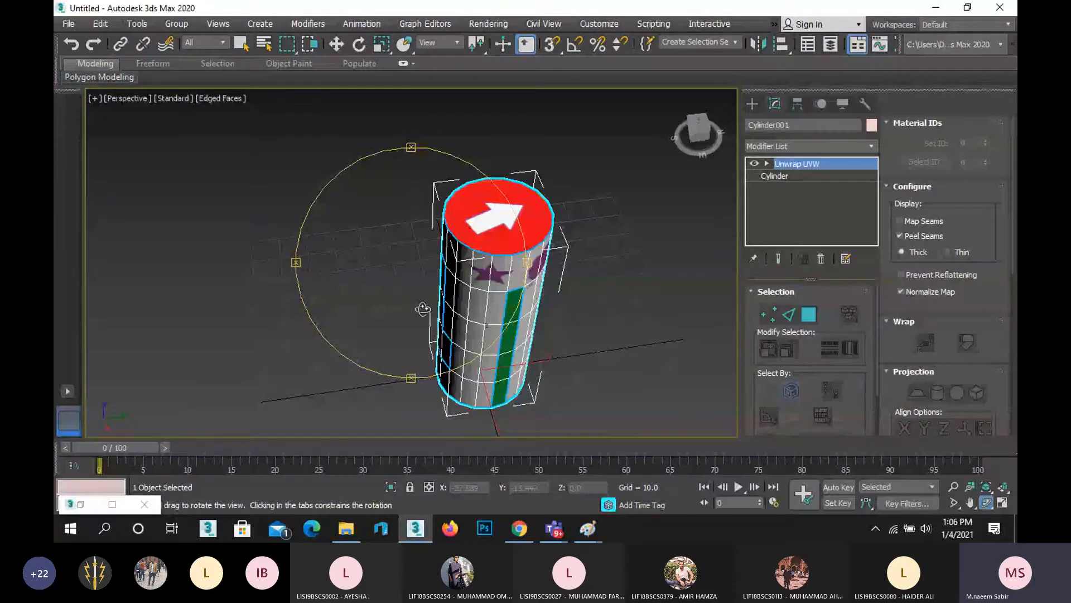
left_click_drag(422, 309, 434, 222)
right_click(433, 222)
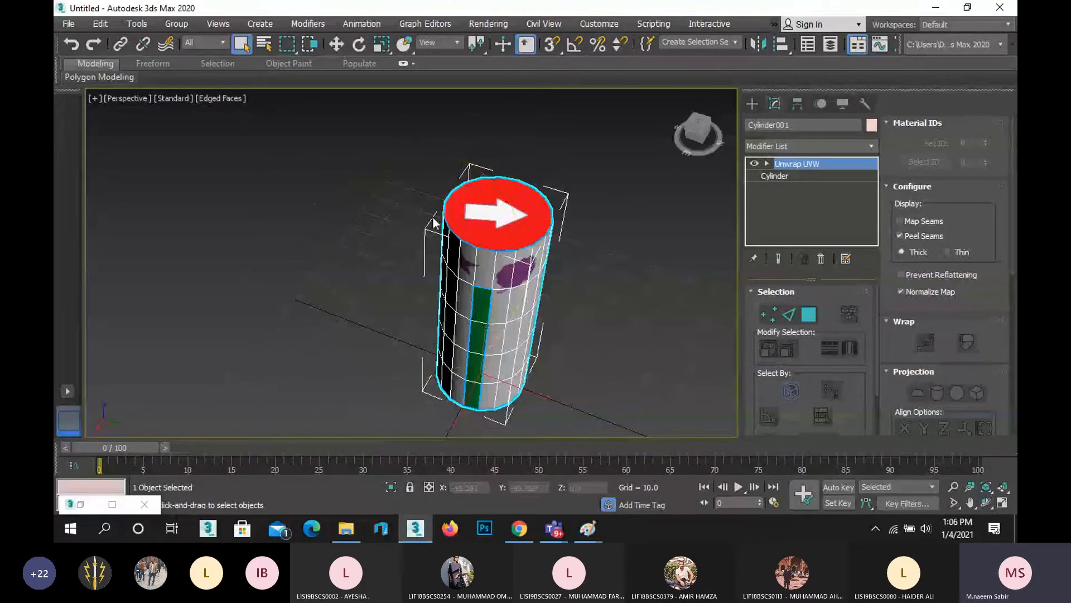
scroll(522, 237, "up", 5)
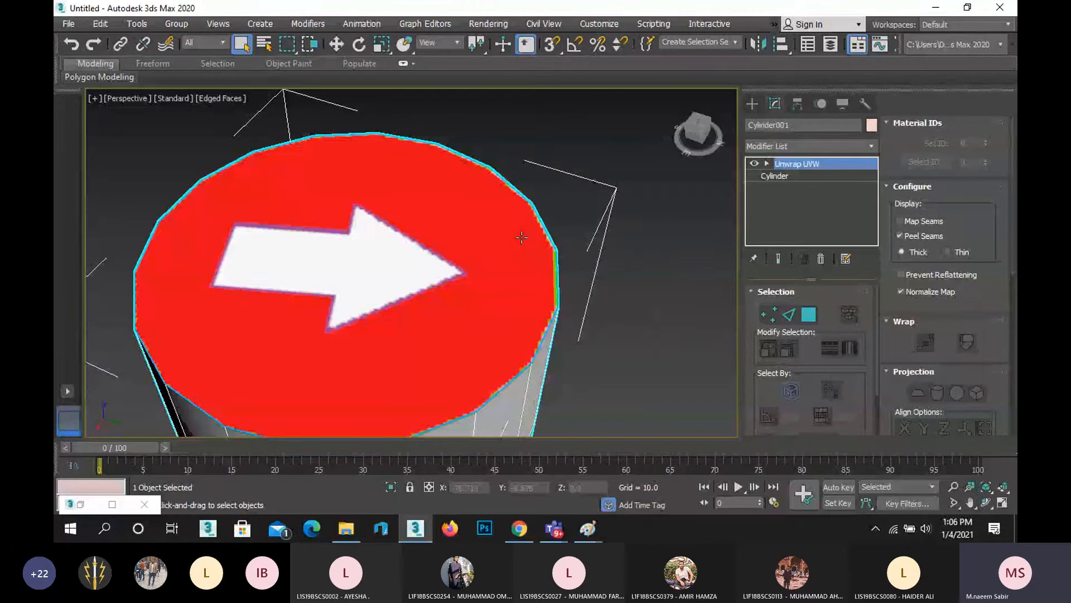
Orbit and zoom around the cylinder to examine the arrow on the cap and the star and green strip on its sides.
scroll(521, 237, "down", 5)
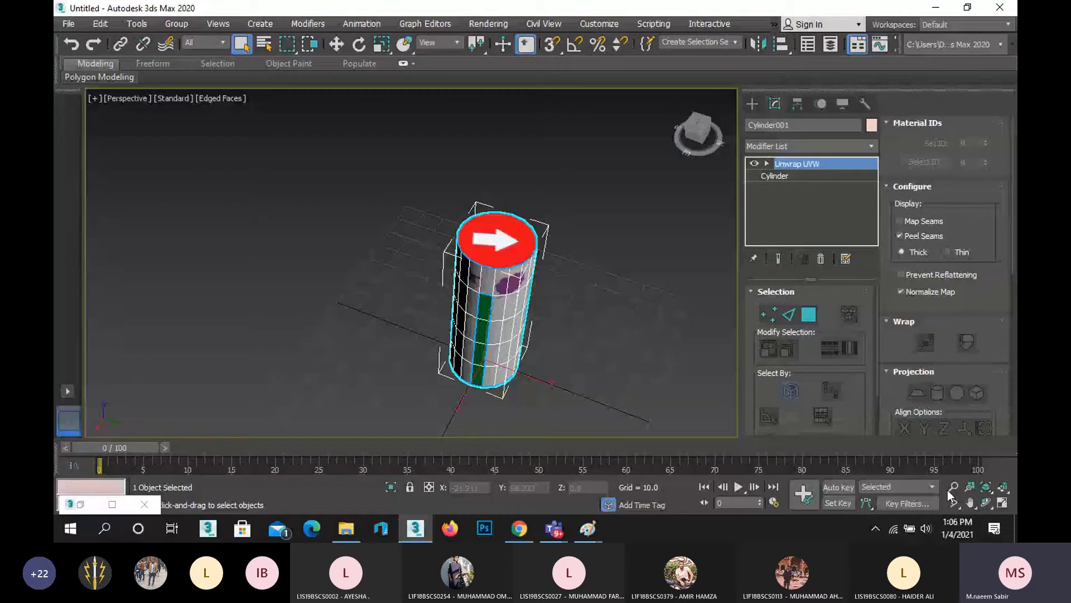
left_click(986, 502)
left_click_drag(463, 288, 478, 284)
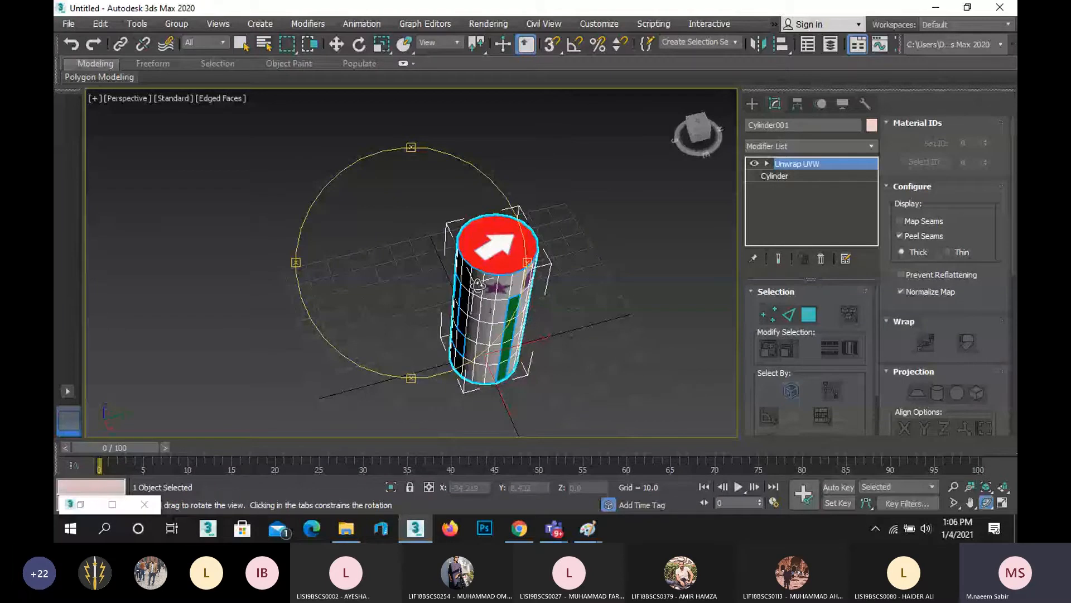
left_click_drag(478, 285, 349, 277)
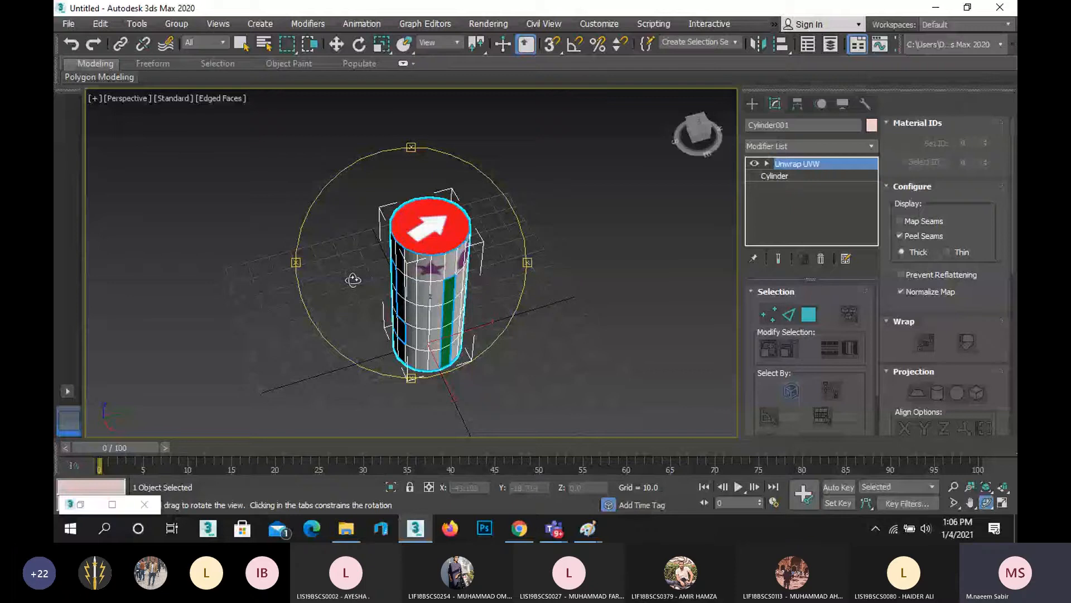
scroll(406, 277, "up", 4)
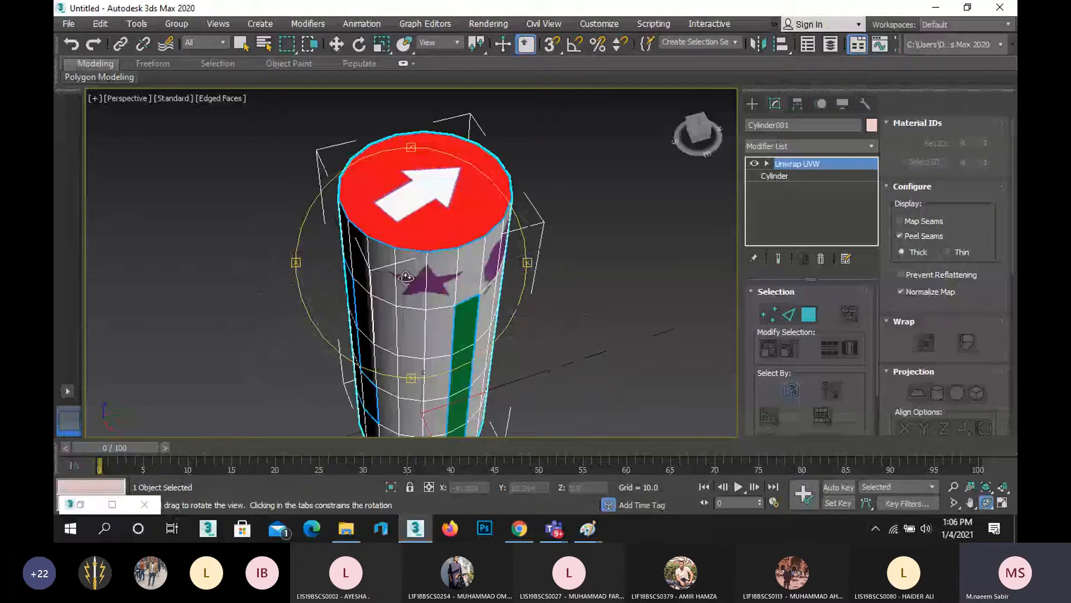
mouse_move(406, 277)
left_mouse_down()
mouse_move(404, 235)
mouse_move(400, 285)
left_mouse_up()
scroll(401, 285, "down", 4)
right_click(354, 227)
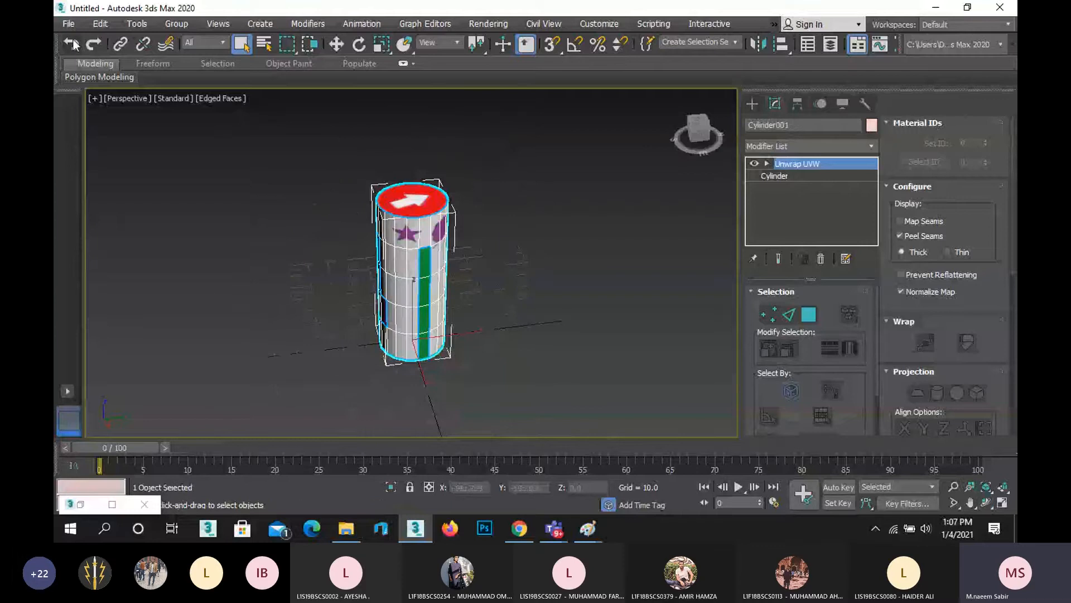
Open the Robot_C scene from the Chr folder.
left_click(71, 24)
left_click(106, 83)
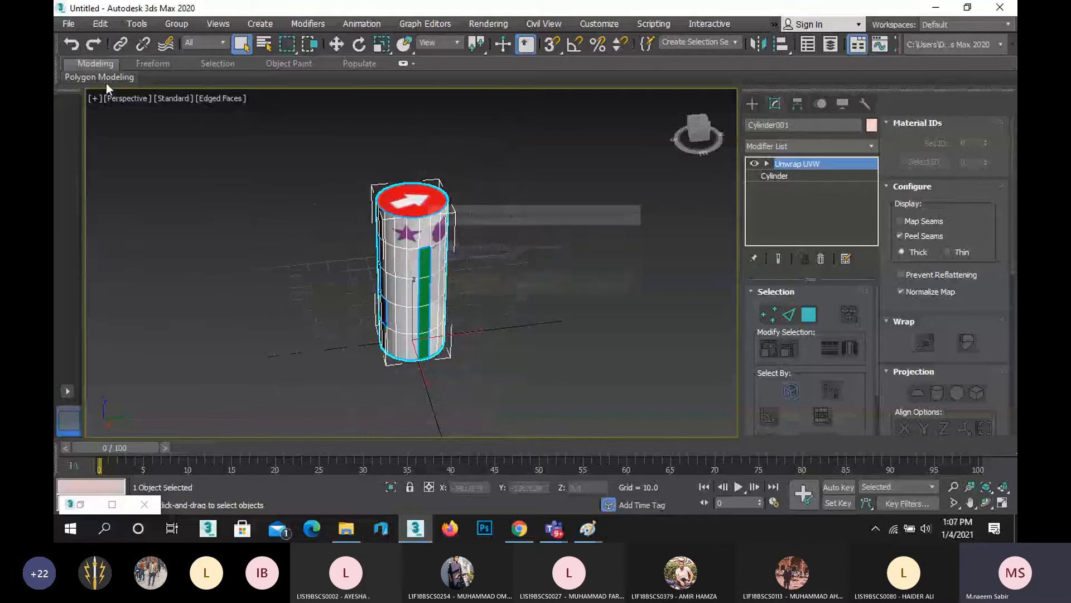
left_click(543, 289)
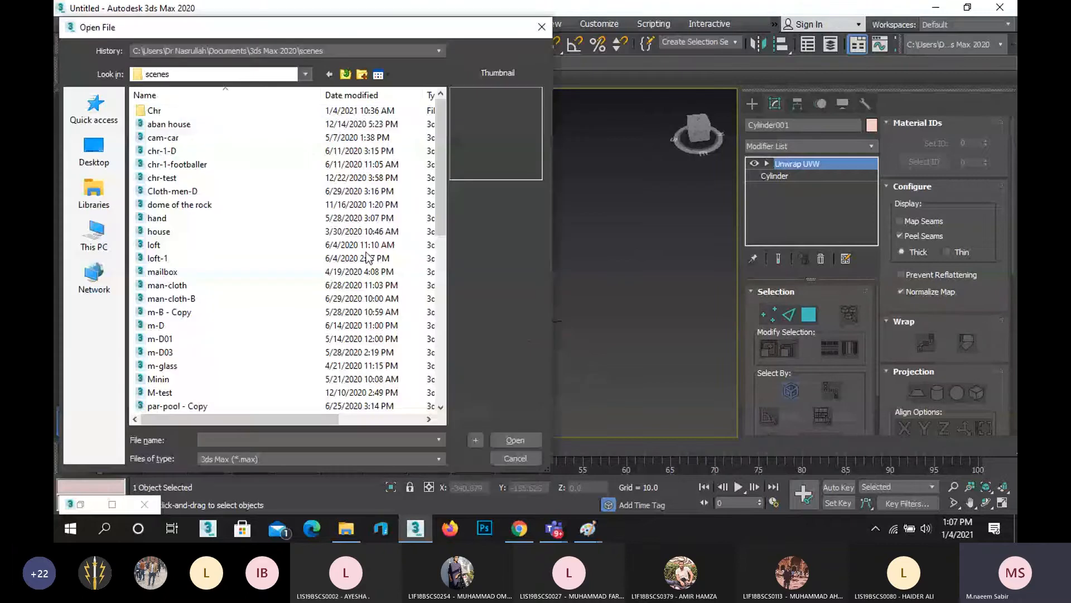
left_click(158, 113)
double_click(158, 113)
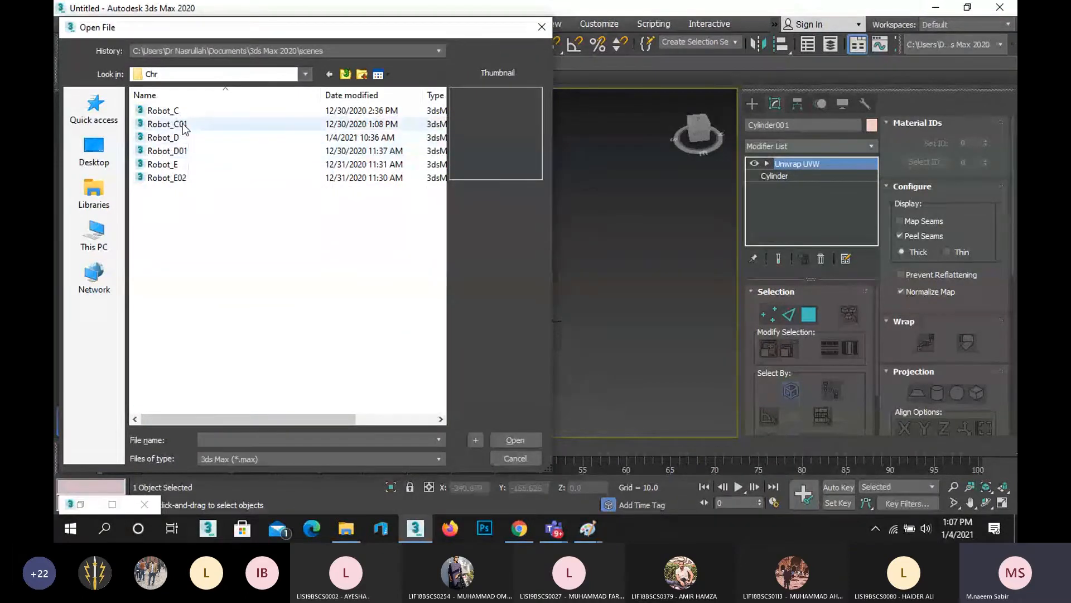
left_click(173, 124)
left_click(178, 112)
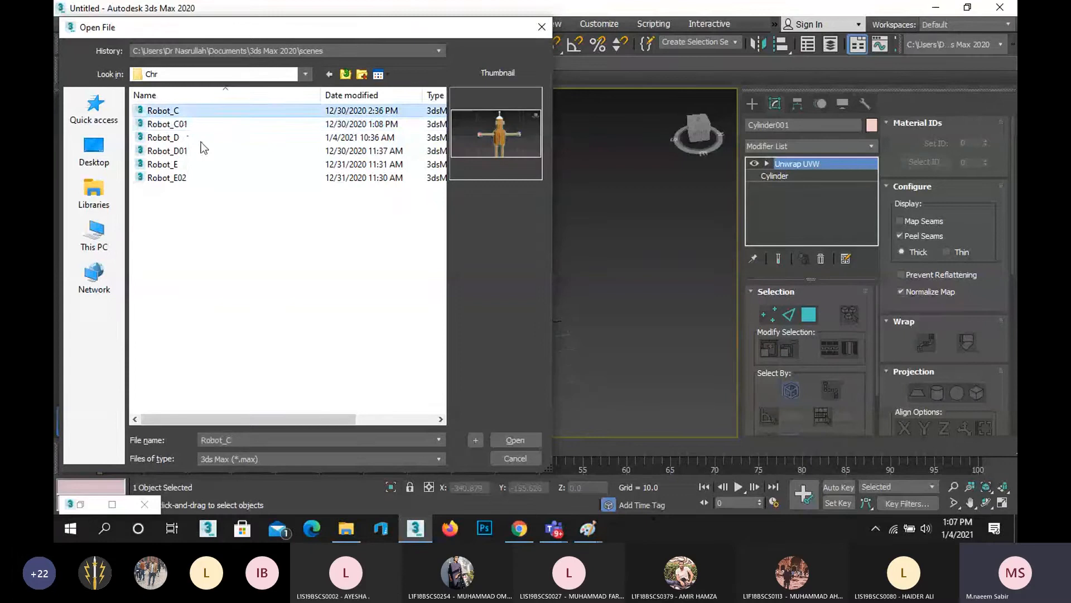
left_click(516, 441)
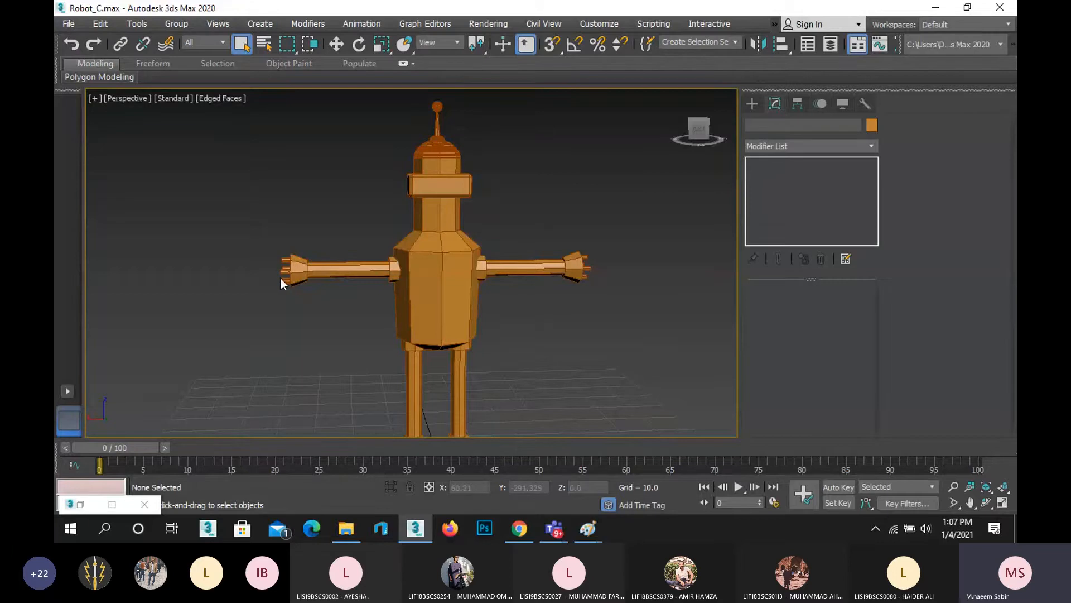
Select the robot mesh, apply an Unwrap UVW modifier to it and enter its Polygon sub-object level.
left_click(442, 289)
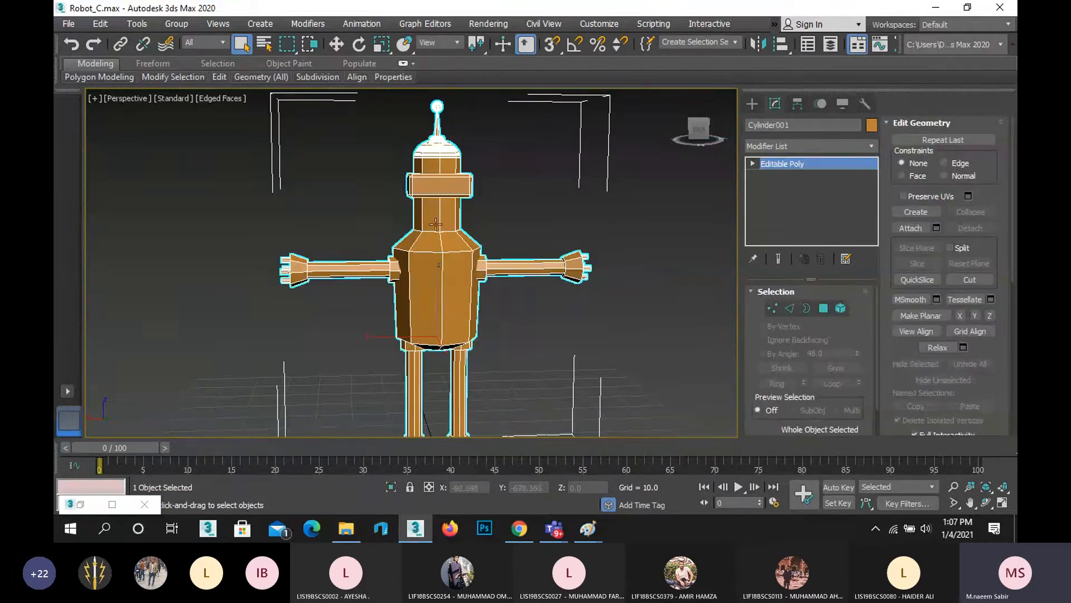
scroll(434, 223, "up", 4)
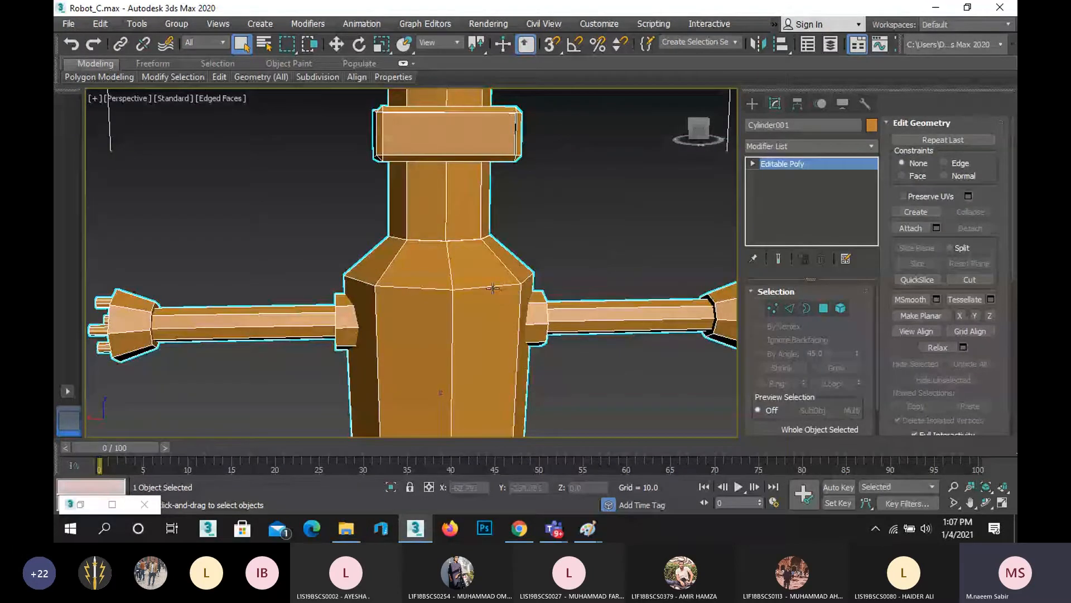
scroll(490, 287, "down", 6)
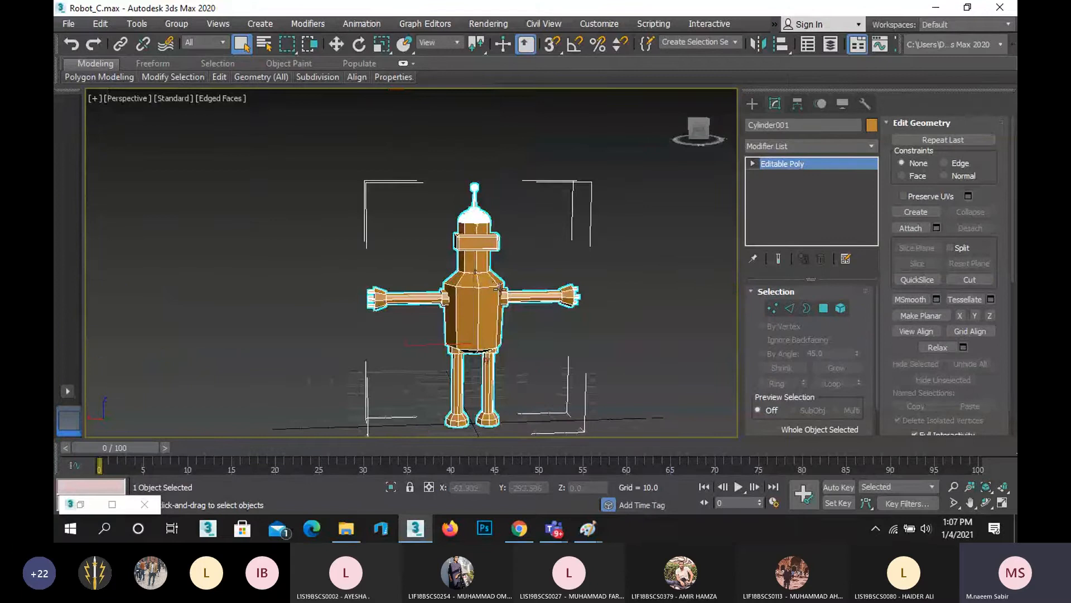
left_click(986, 502)
left_click_drag(415, 279, 442, 269)
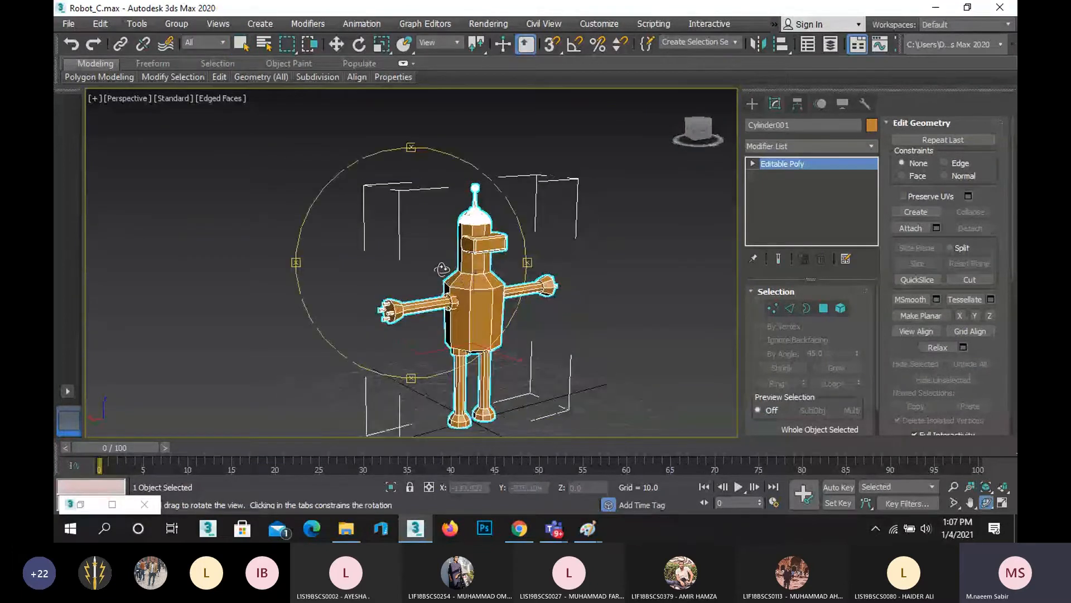
scroll(442, 269, "up", 3)
middle_click_drag(442, 269, 369, 254)
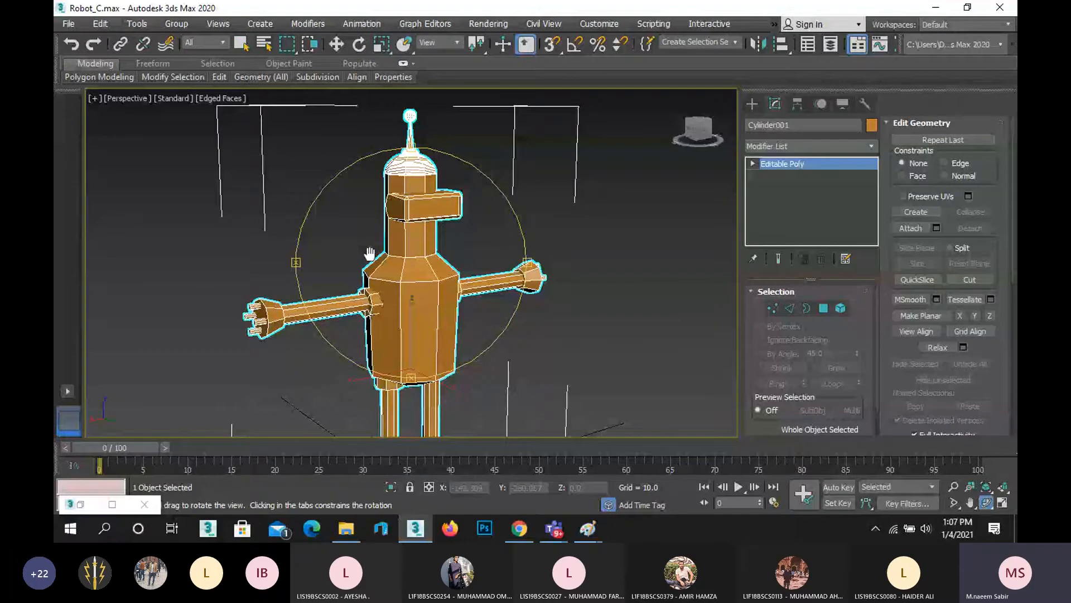
scroll(421, 285, "up", 2)
right_click(681, 322)
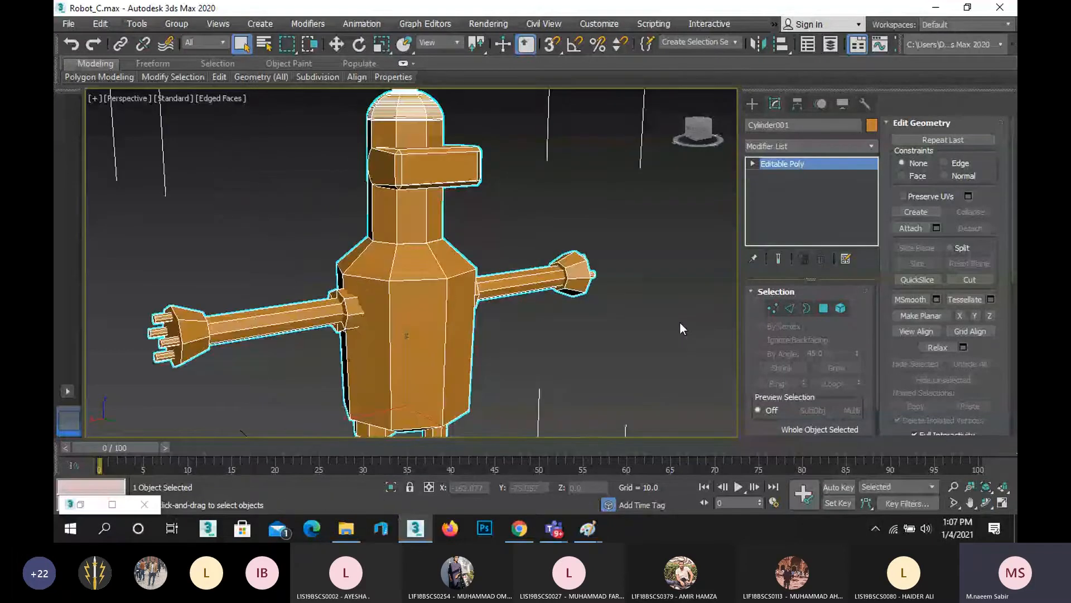
left_click(794, 149)
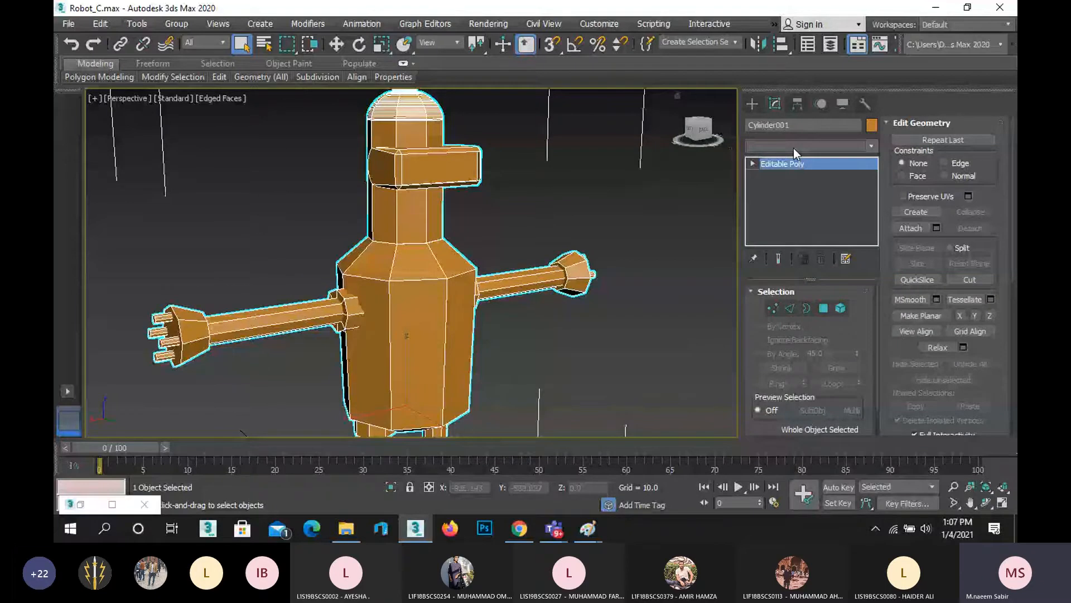
left_click(815, 327)
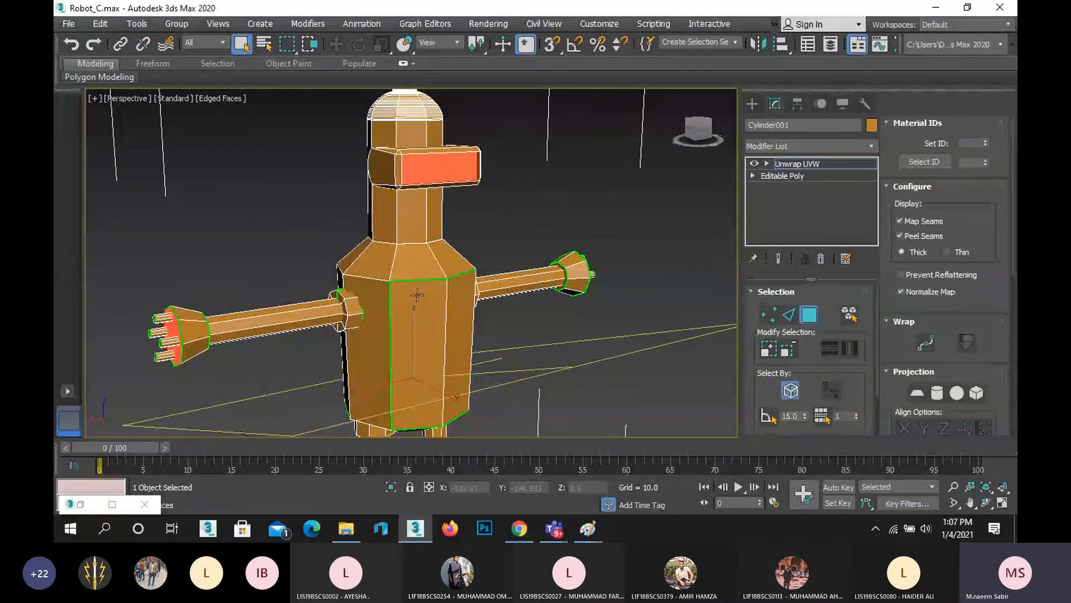
Turn off the Map Seams display in the Unwrap UVW modifier and clear the polygon selection on the robot.
scroll(413, 321, "down", 2)
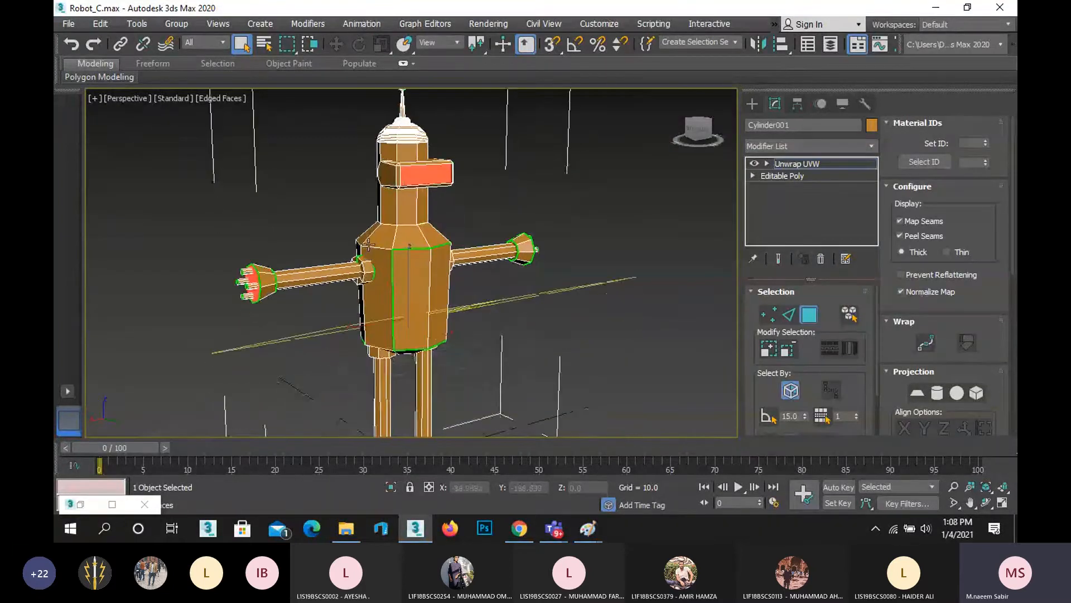
middle_click_drag(402, 327, 386, 263)
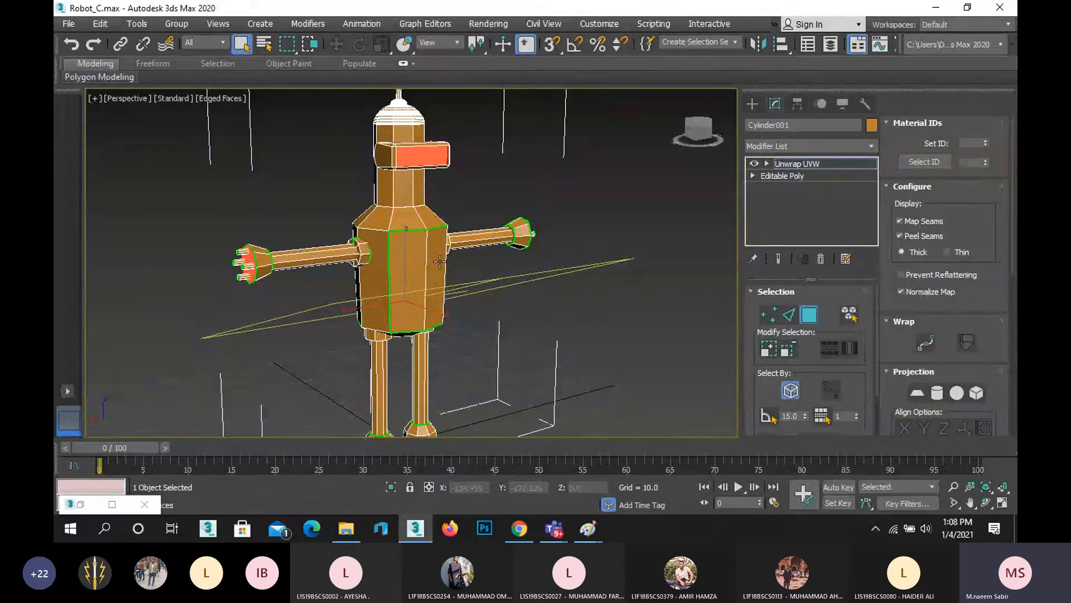
scroll(441, 261, "up", 3)
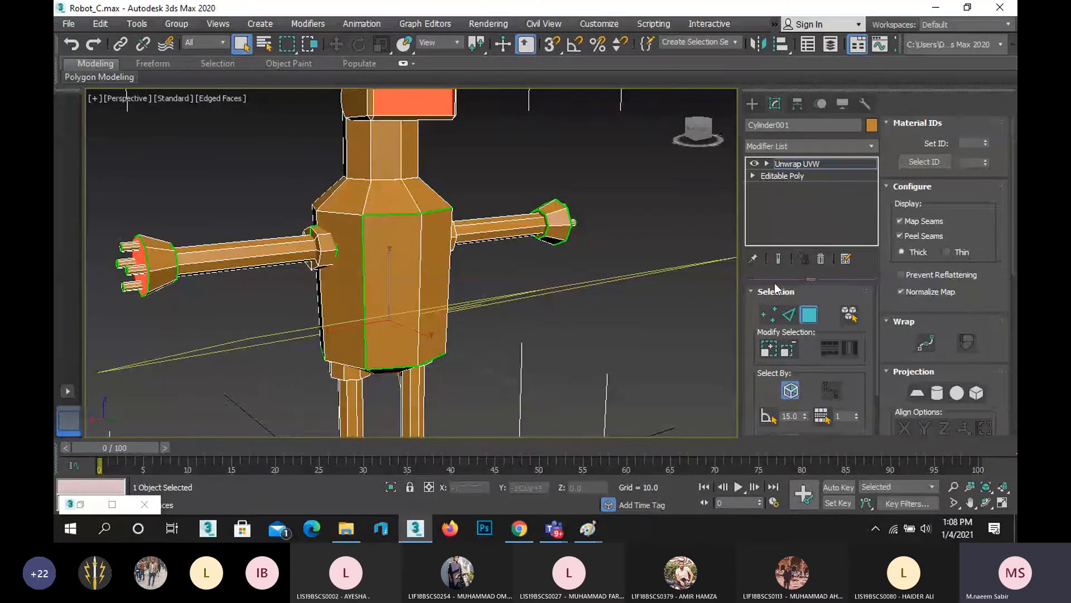
left_click(937, 222)
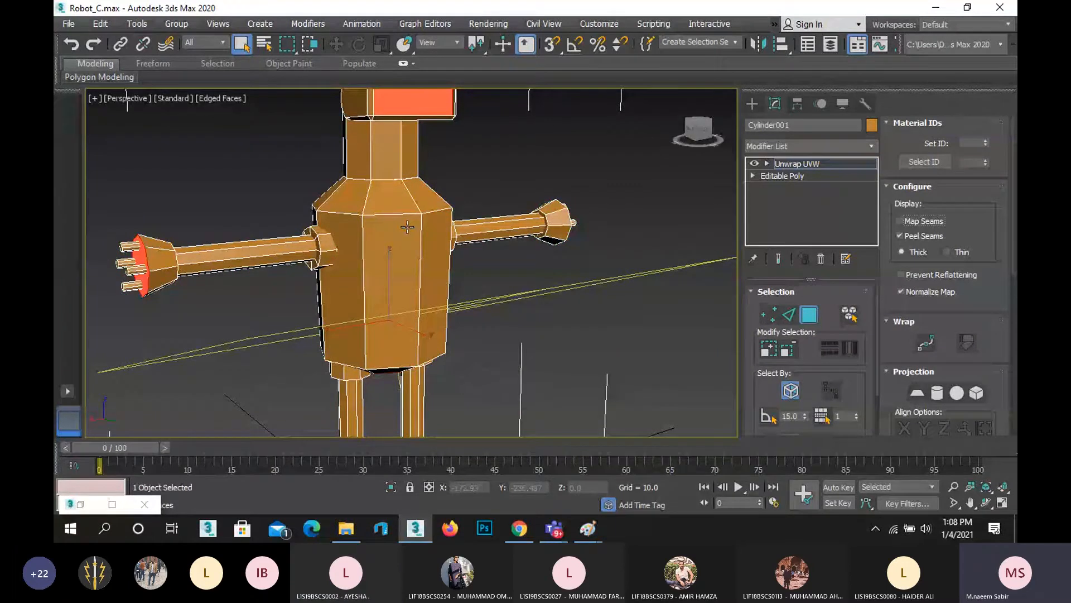
left_click(393, 244)
left_click(463, 180)
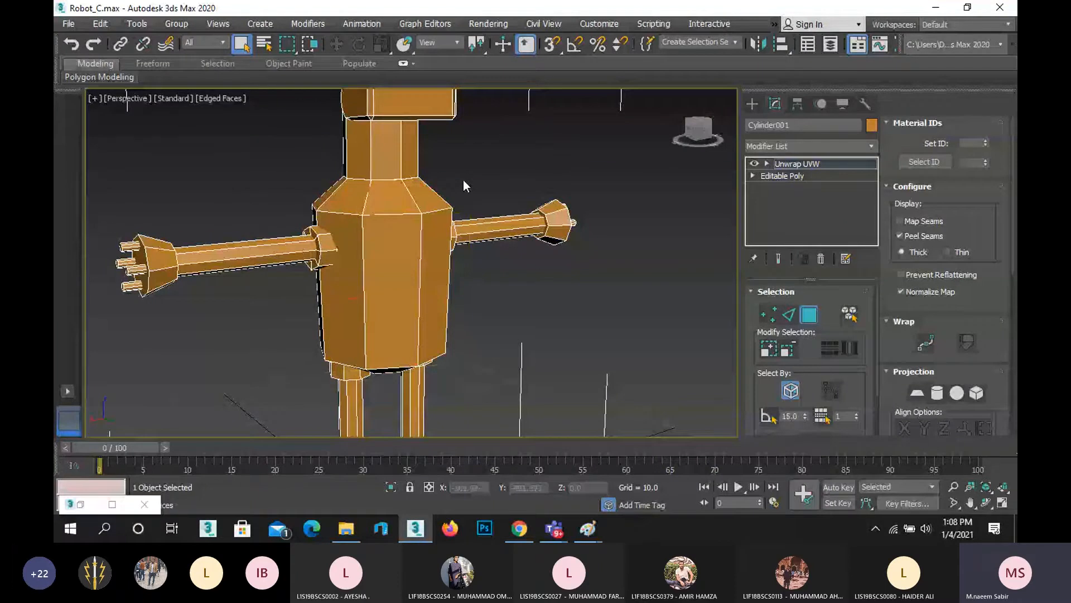
Try to draw a point-to-point peel seam around the edge where the robot's sloped shoulders meet the torso.
scroll(424, 297, "down", 3)
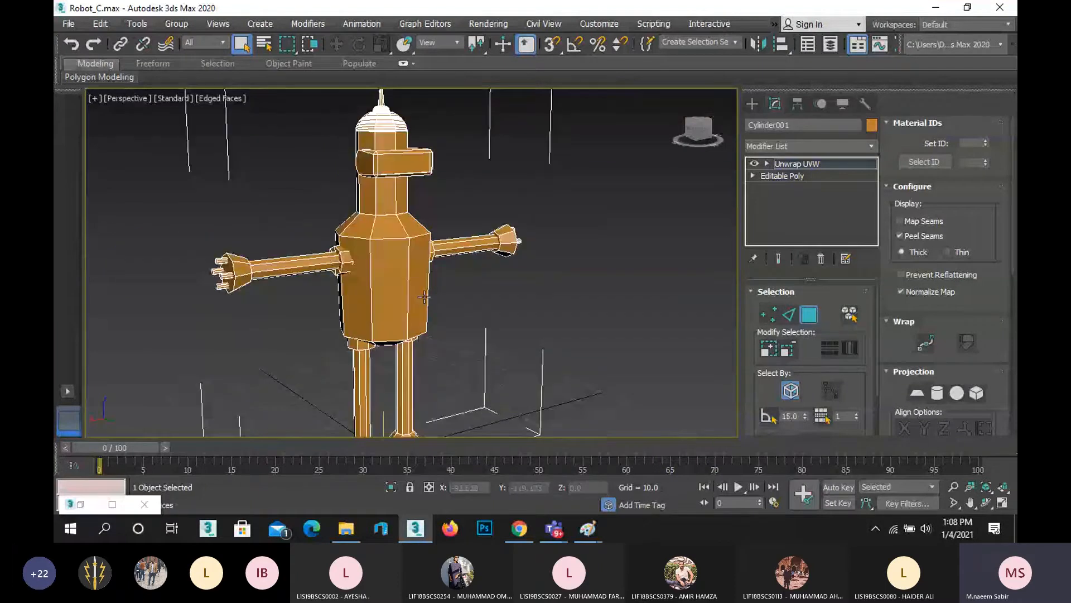
scroll(972, 319, "down", 3)
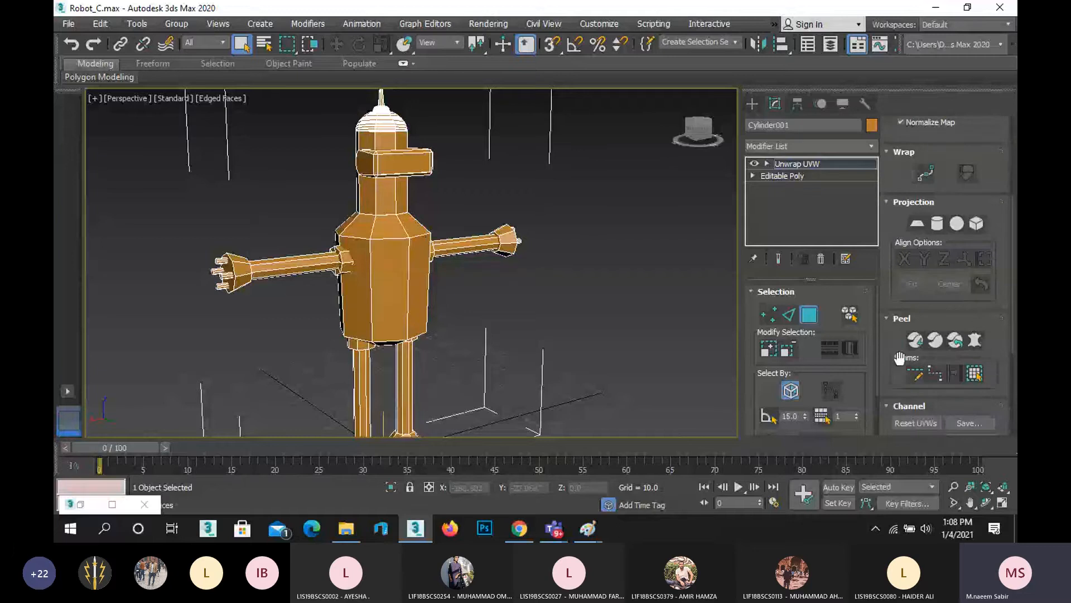
left_click(933, 376)
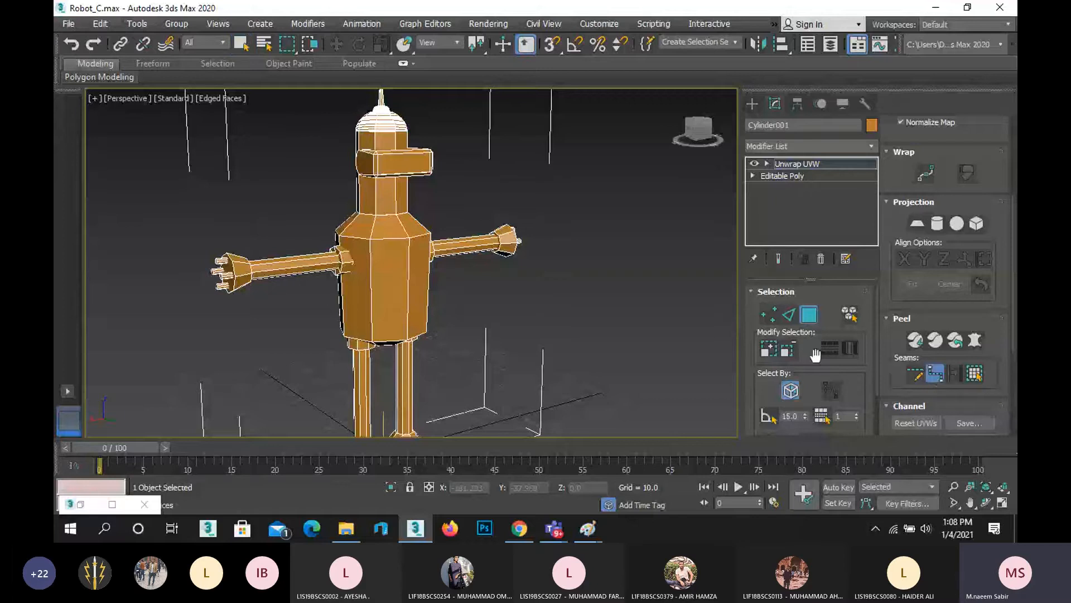
scroll(404, 238, "up", 8)
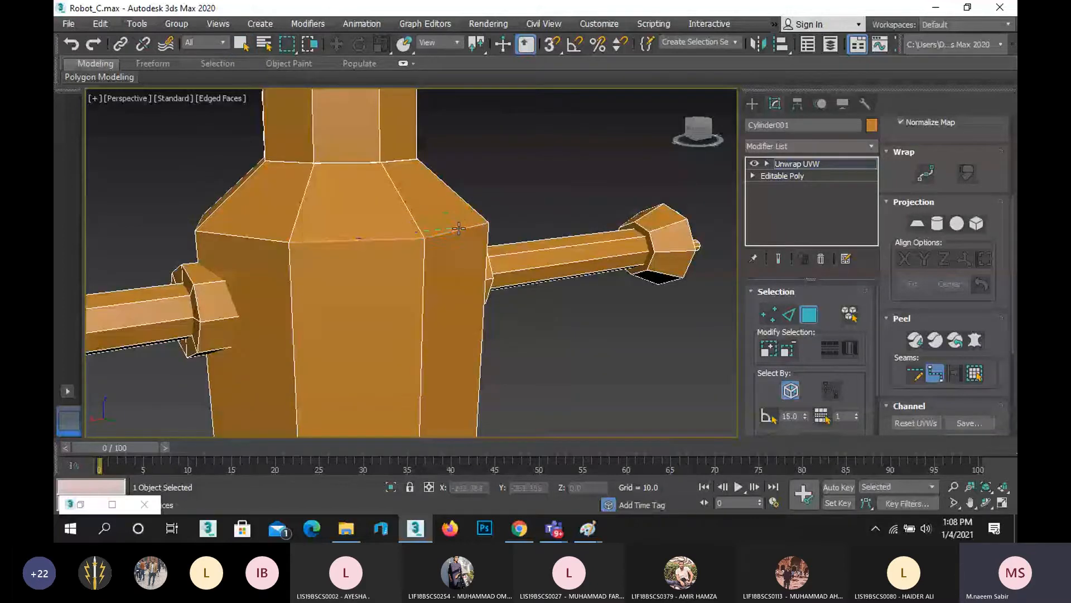
left_click(459, 228)
right_click(473, 222)
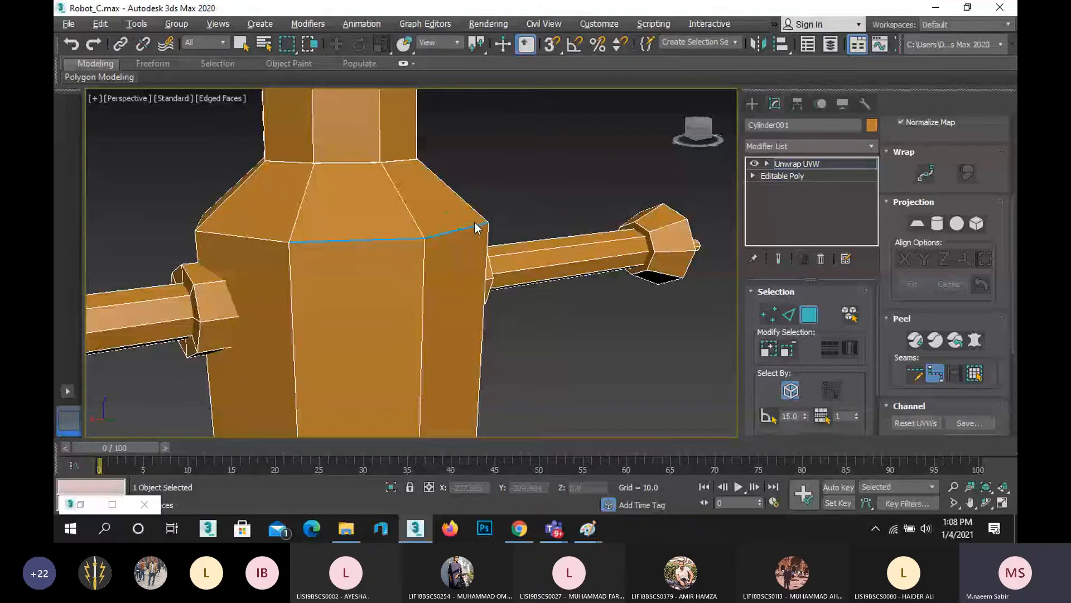
middle_click_drag(410, 249, 271, 278, "alt")
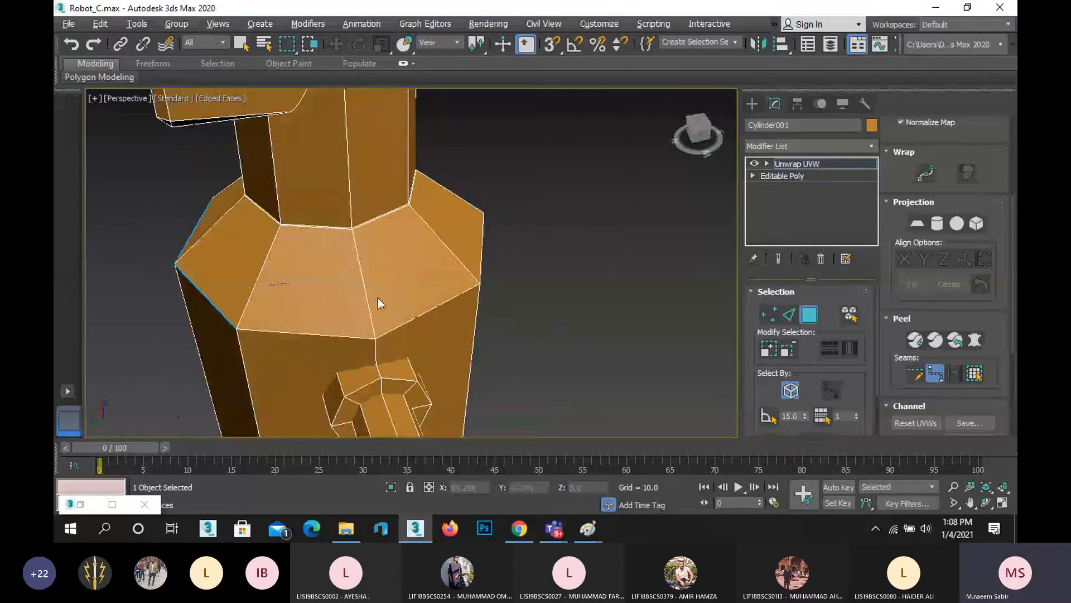
left_click(427, 312)
middle_click_drag(460, 230, 400, 212, "alt")
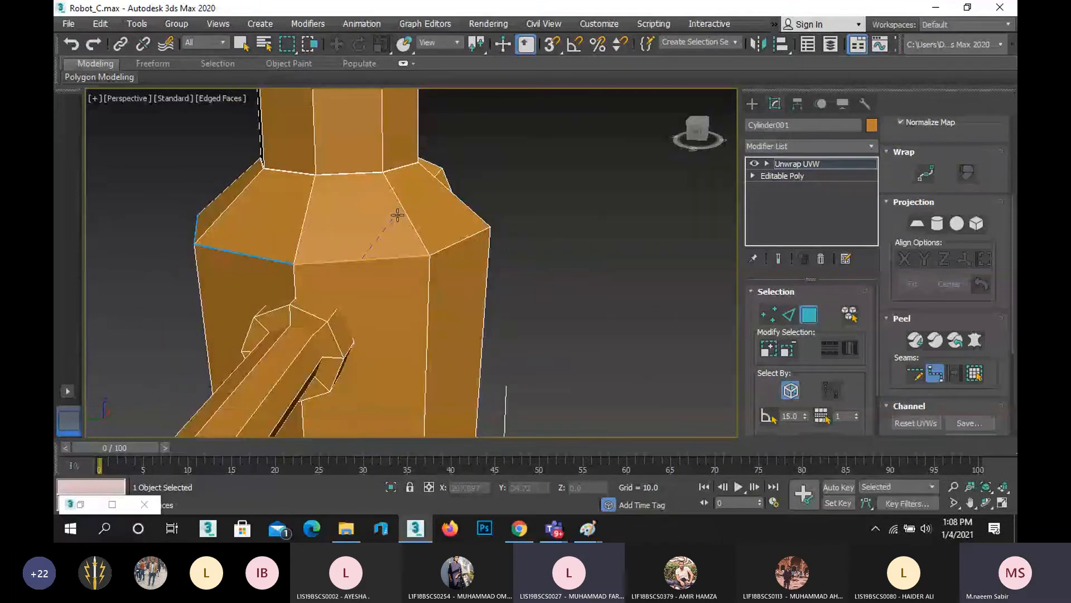
Undo the point-to-point seam around the shoulder edge and leave the seam command.
key("ctrl+z")
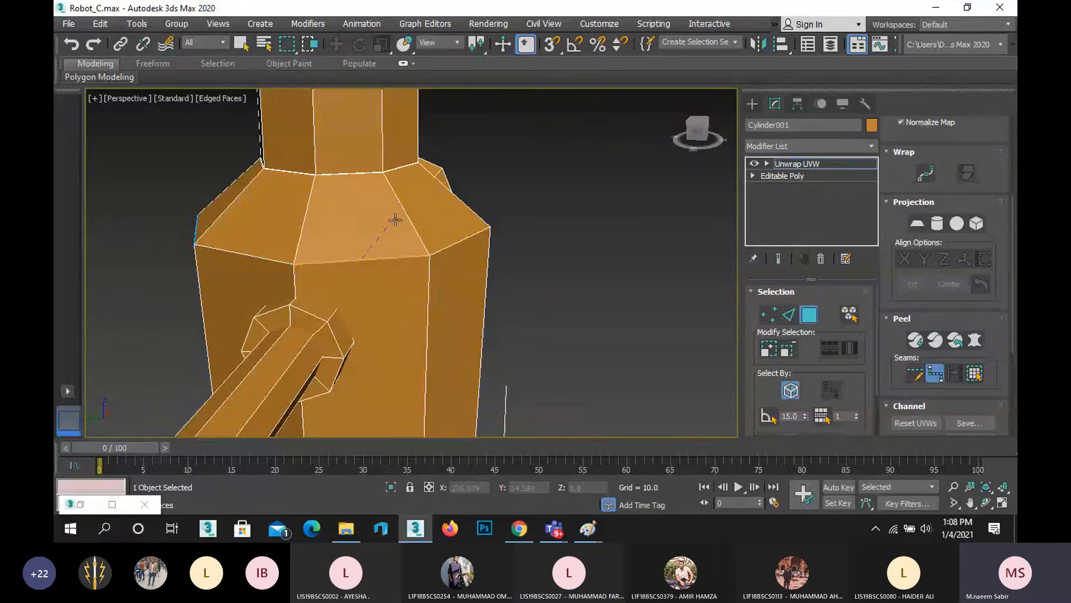
right_click(342, 210)
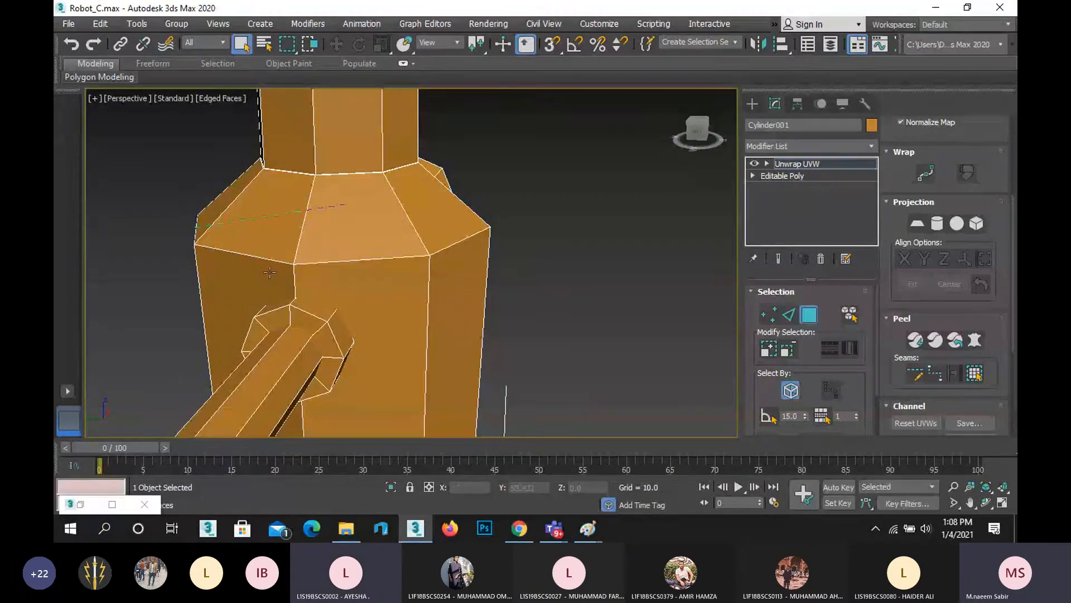
middle_click_drag(237, 263, 437, 292, "alt")
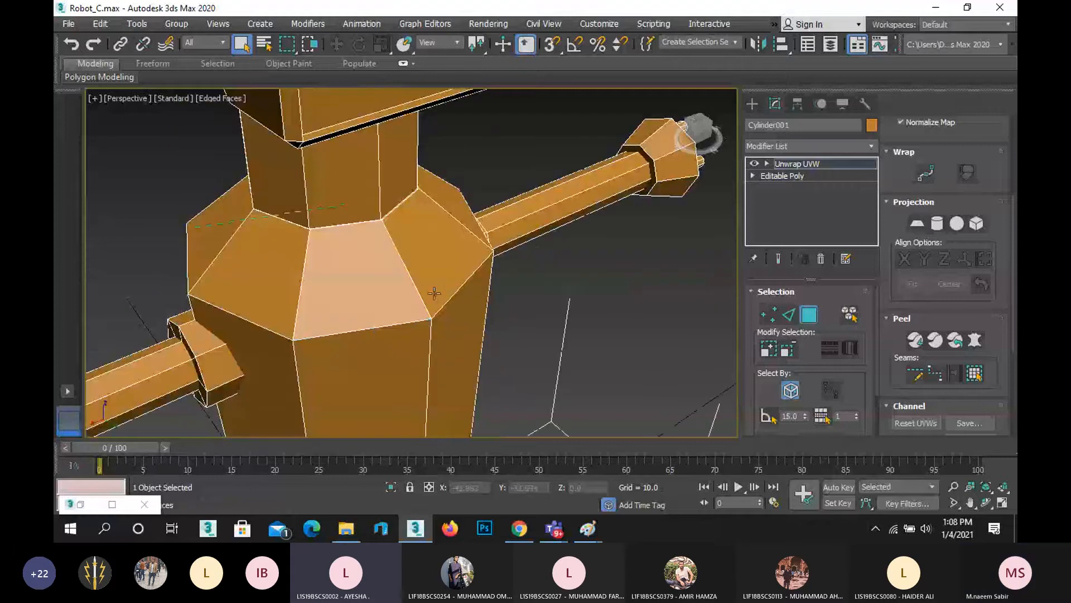
right_click(367, 191)
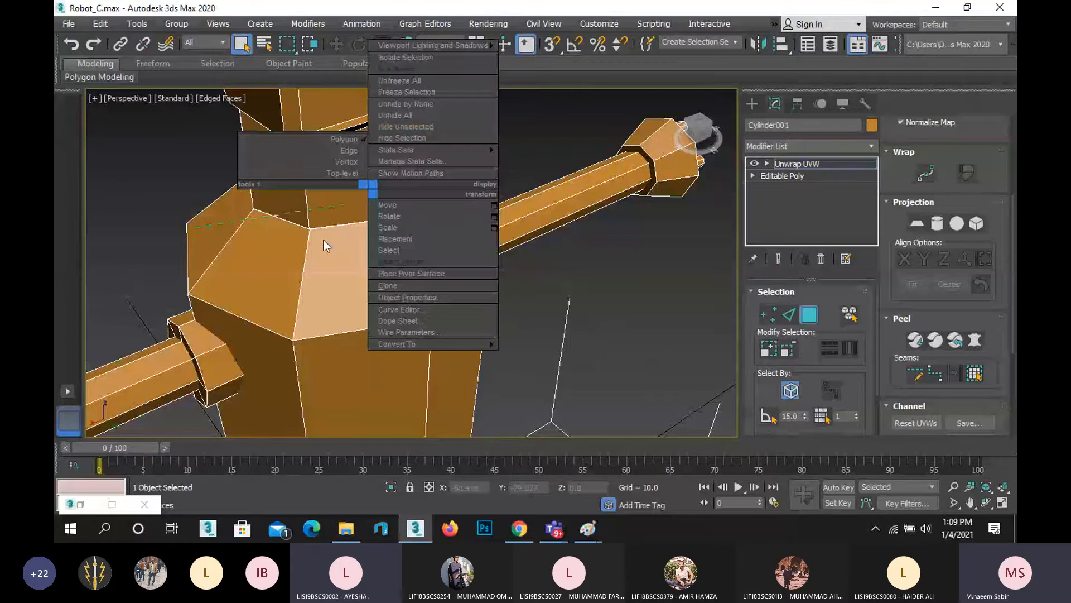
left_click(323, 240)
Mark peel seams with Edit Seams on the edges around the base of the robot's neck.
left_click(918, 374)
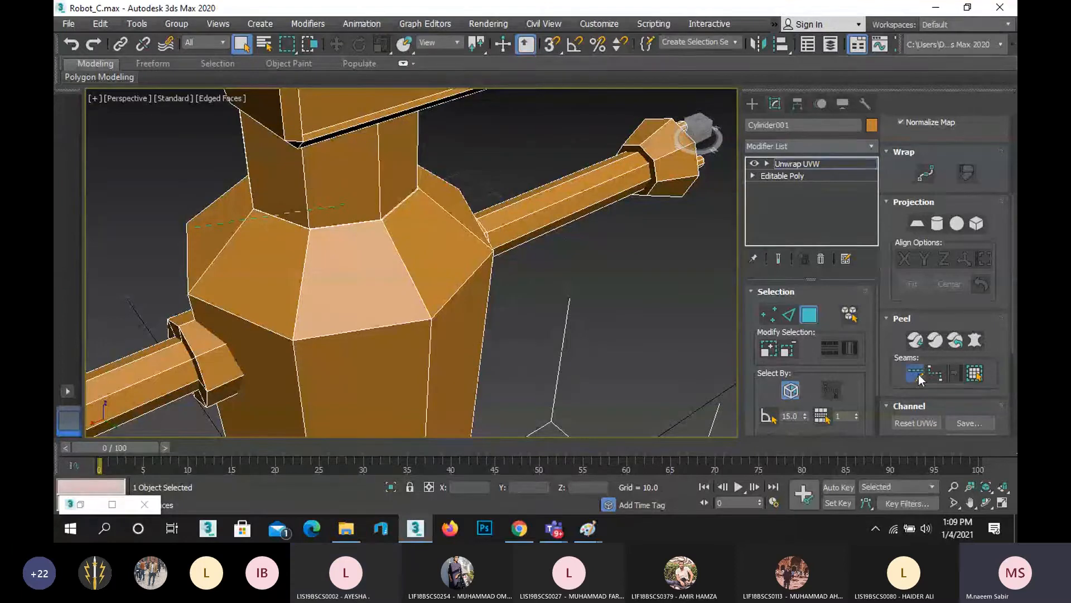
scroll(329, 217, "up", 5)
left_click(338, 248)
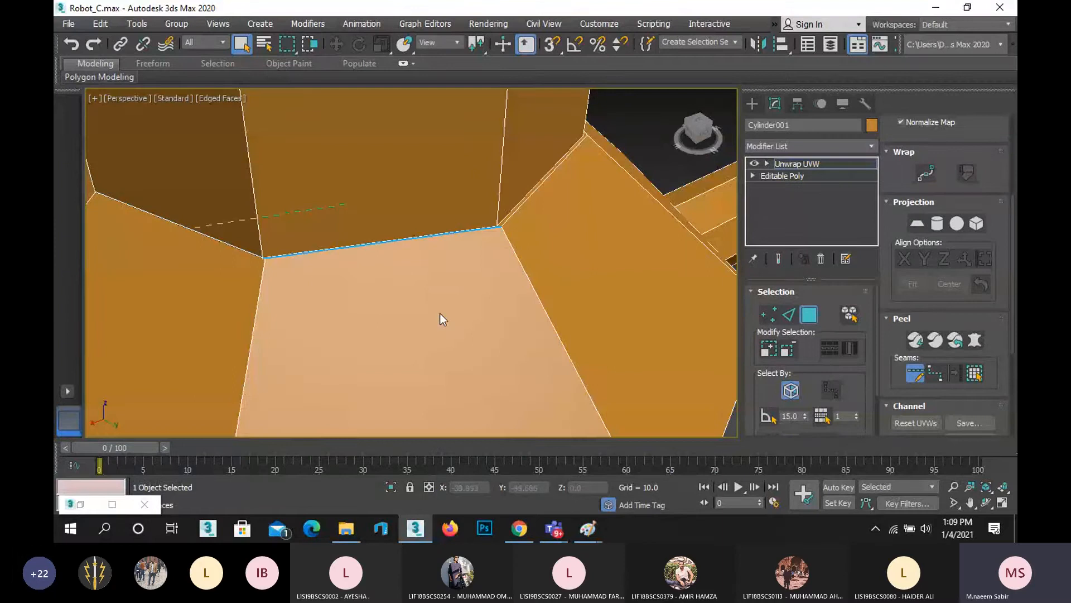
scroll(420, 246, "down", 5)
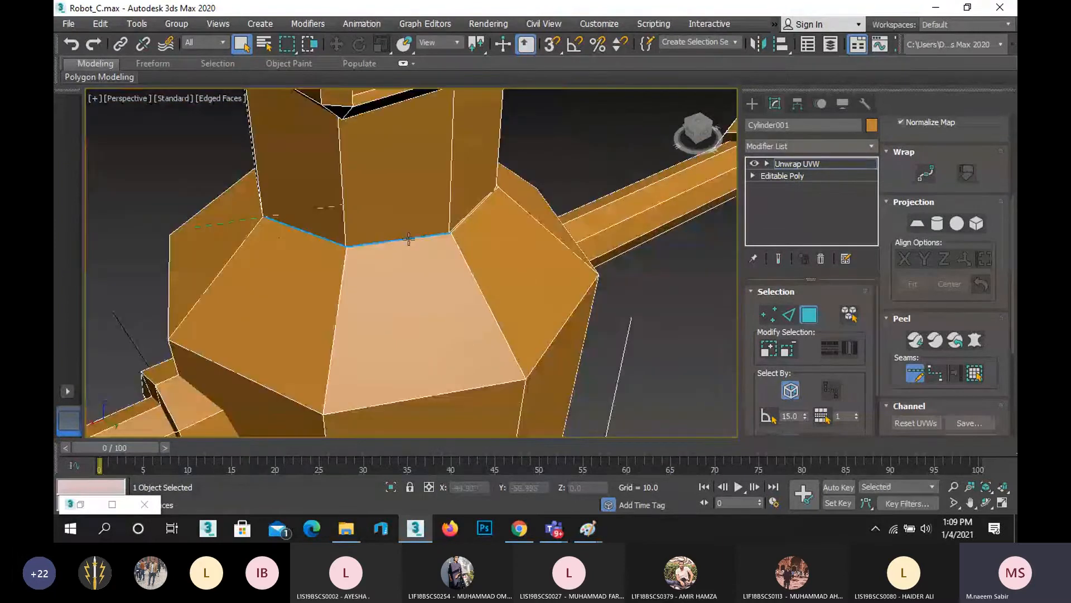
left_click(986, 503)
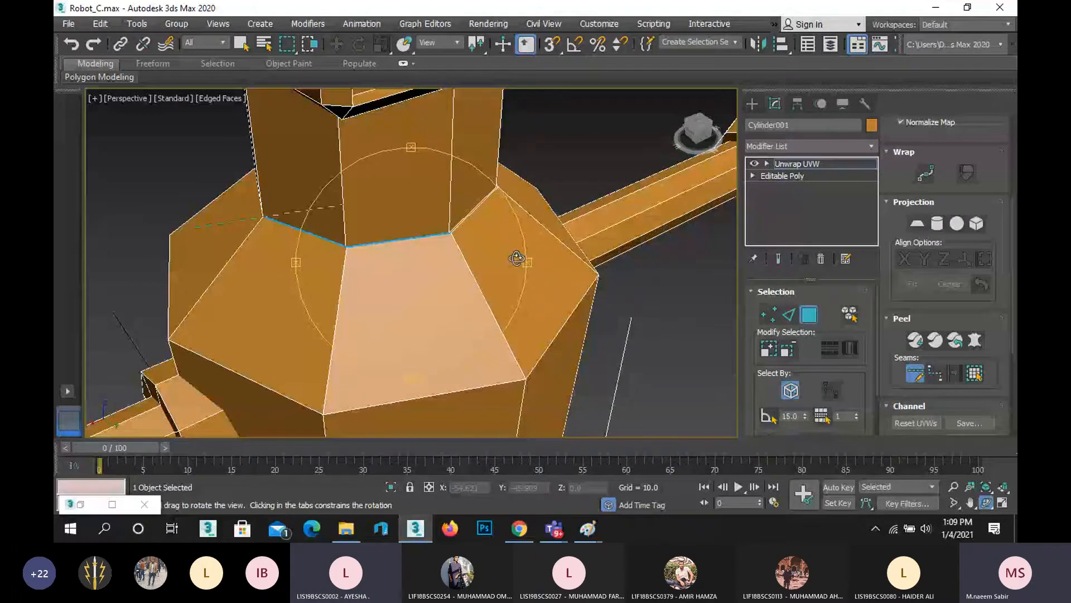
left_click_drag(516, 258, 586, 258)
right_click(381, 256)
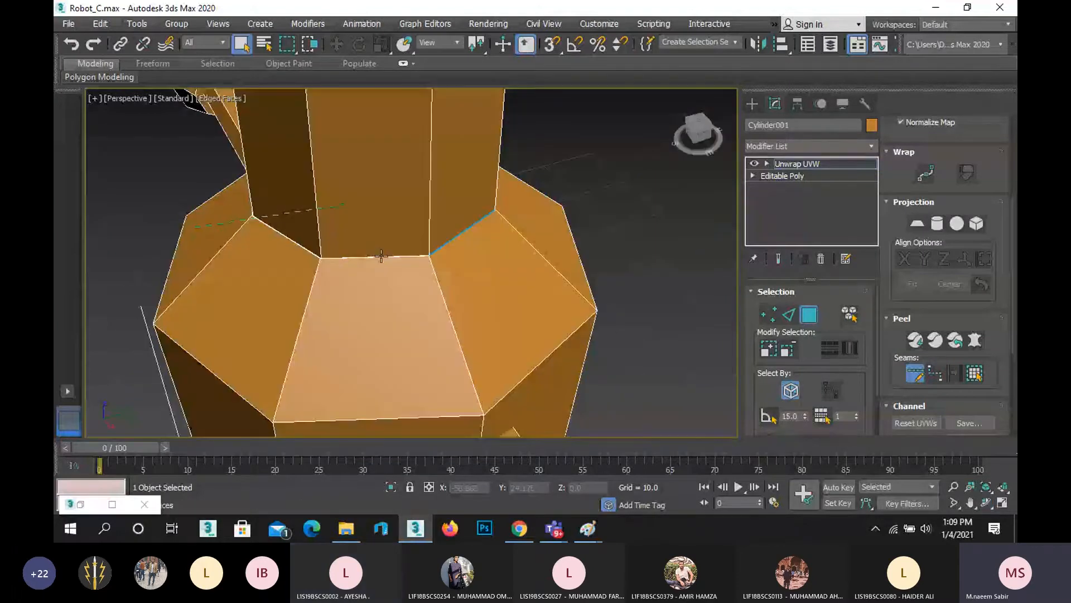
Mark the edges where the neck meets the sloped shoulders as UV seams, working around the body.
double_click(381, 256)
middle_click_drag(356, 302, 466, 290, "alt")
left_click(351, 245)
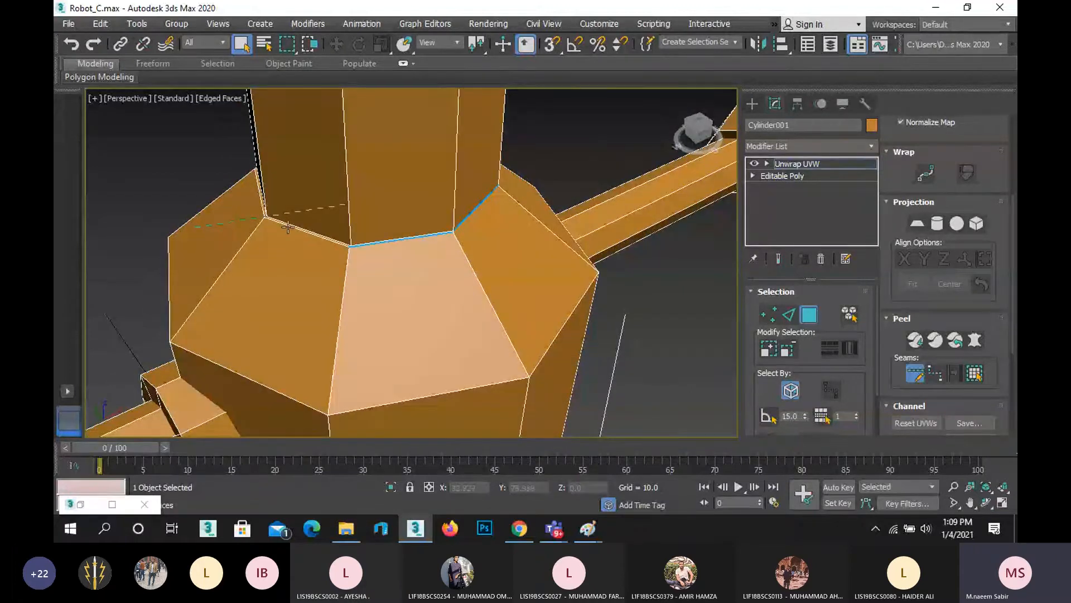
left_click(266, 218)
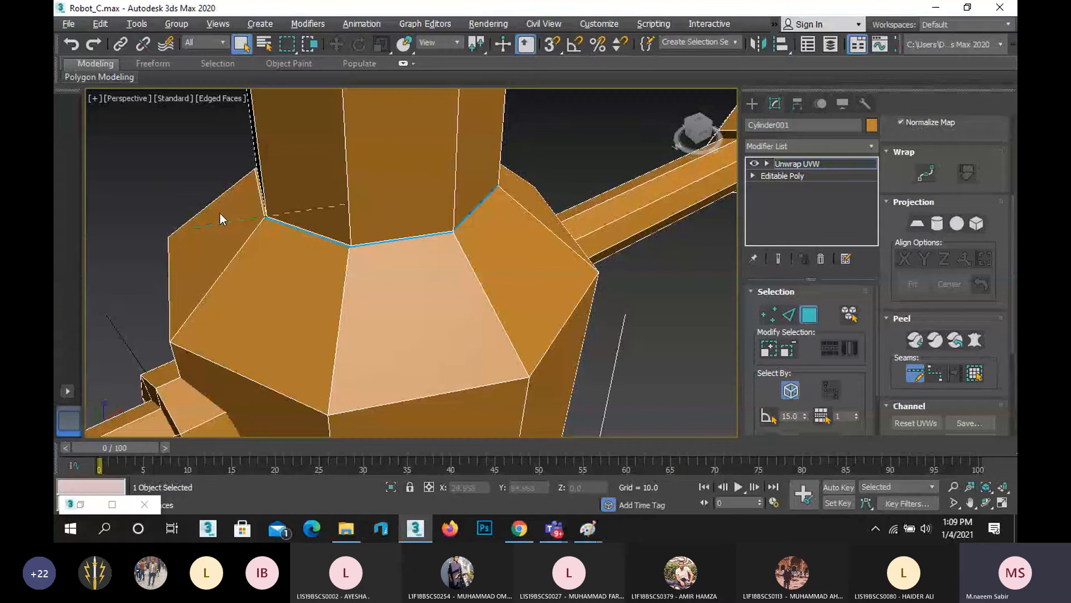
middle_click_drag(220, 213, 364, 213, "alt")
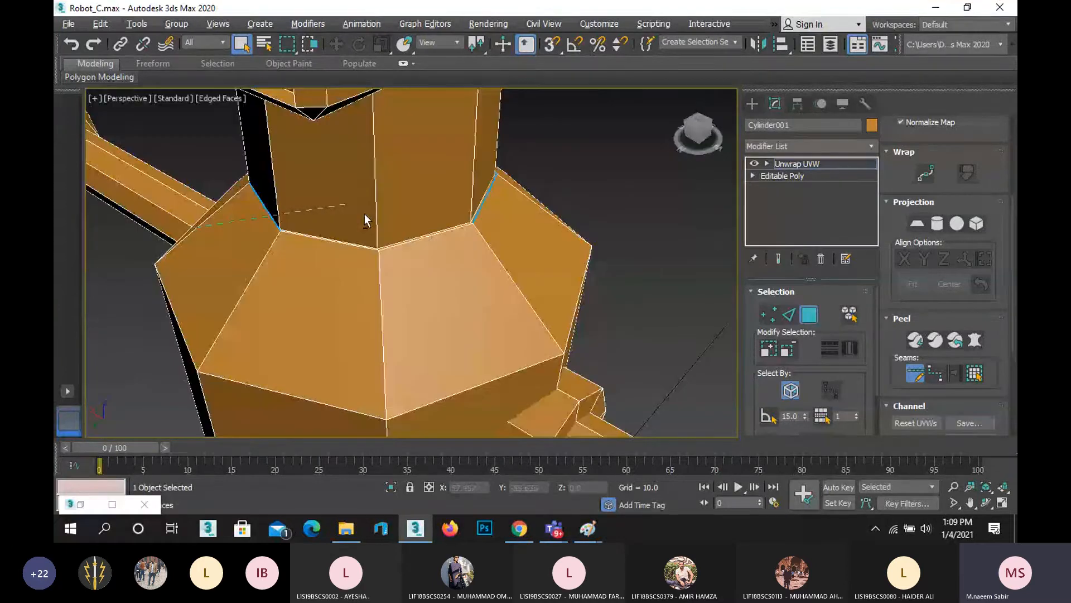
left_click(425, 236)
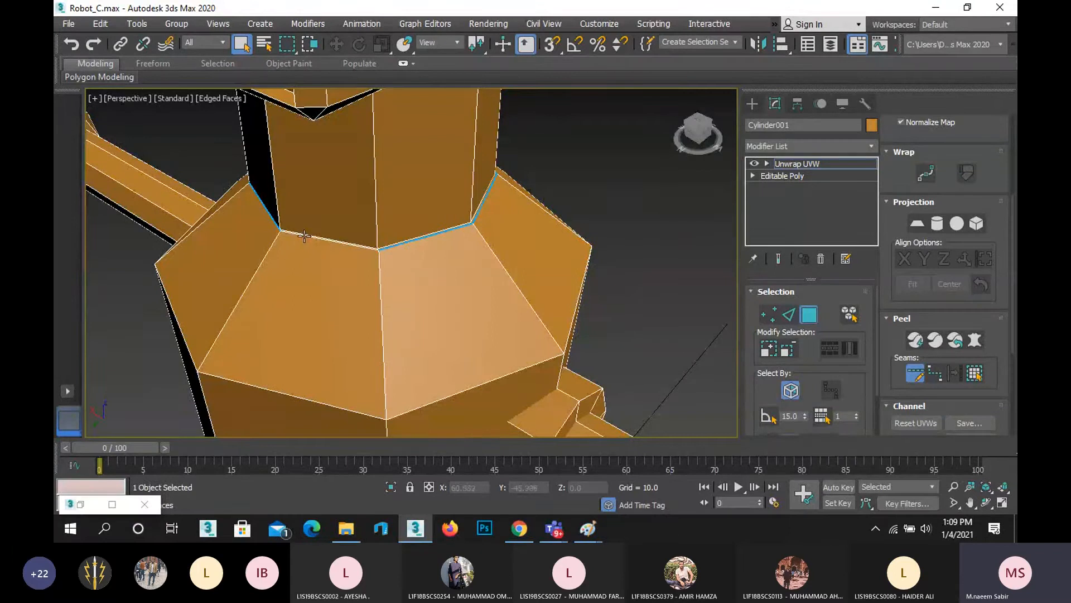
left_click(301, 240)
Edit the seam on the closely spaced edges at the front corner of the neck base.
scroll(287, 226, "up", 5)
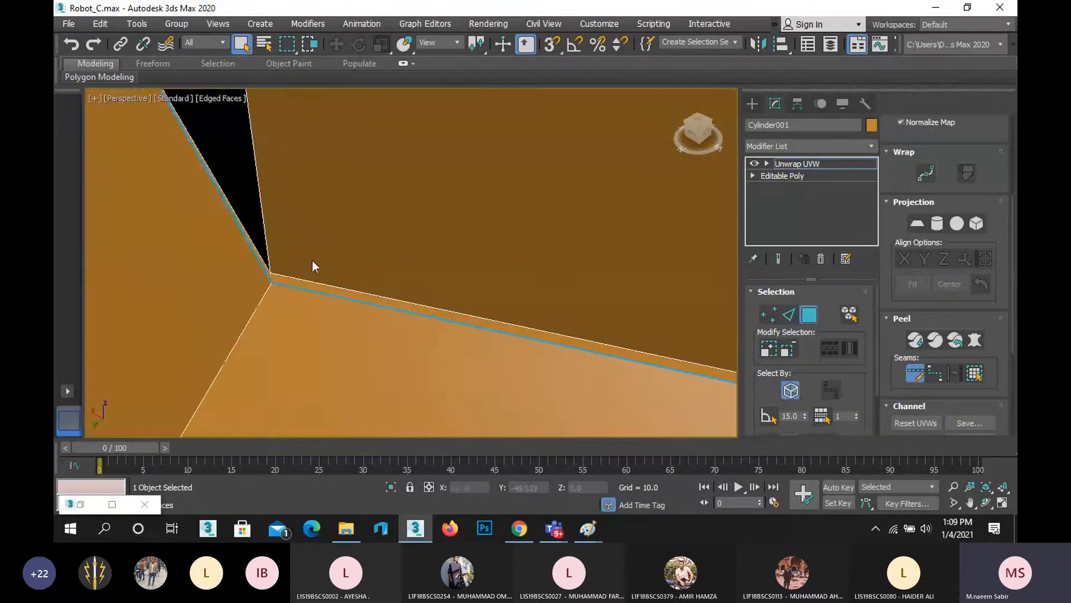
middle_click_drag(486, 347, 253, 279)
scroll(253, 276, "down", 4)
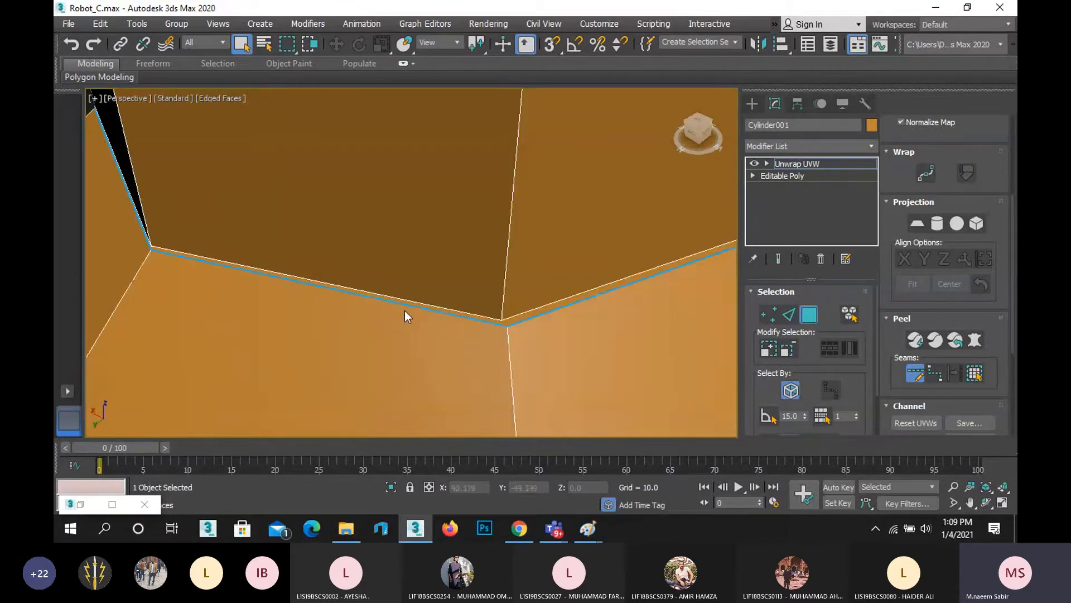
middle_click_drag(471, 314, 255, 318, "alt")
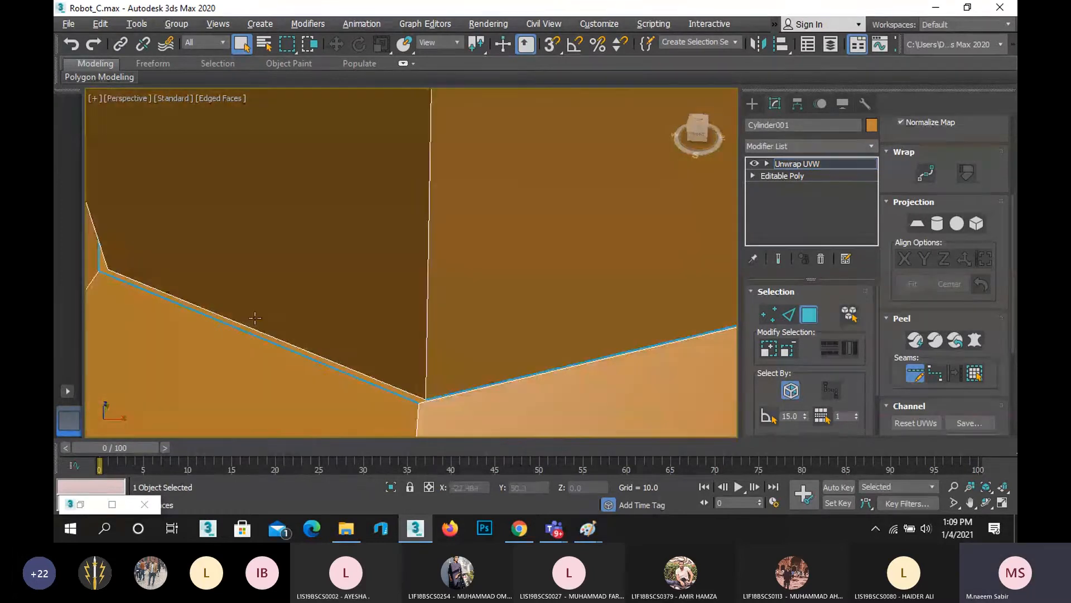
scroll(458, 411, "up", 2)
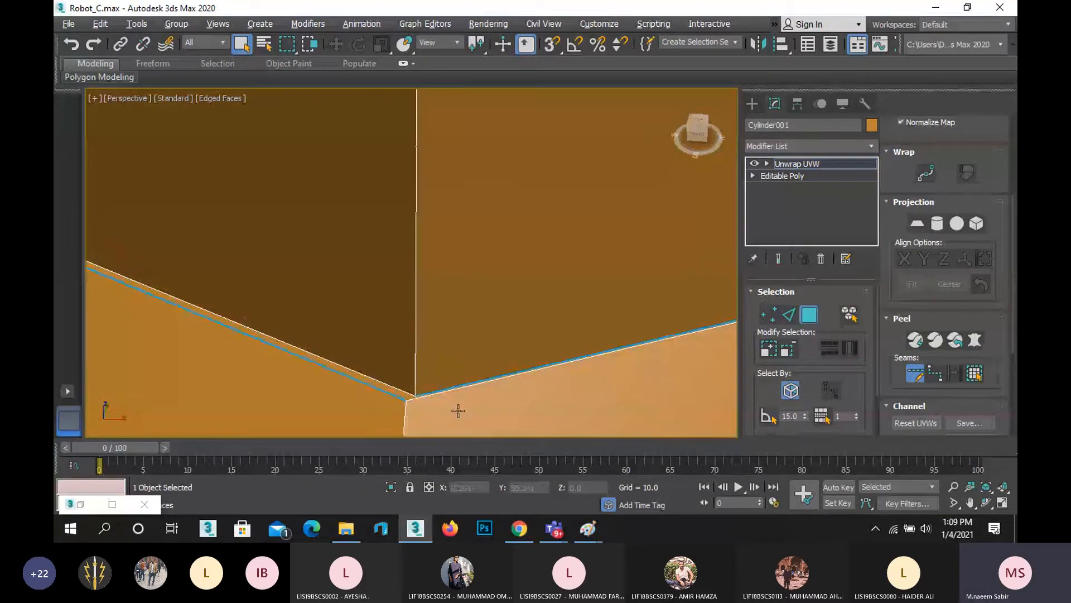
left_click(408, 395)
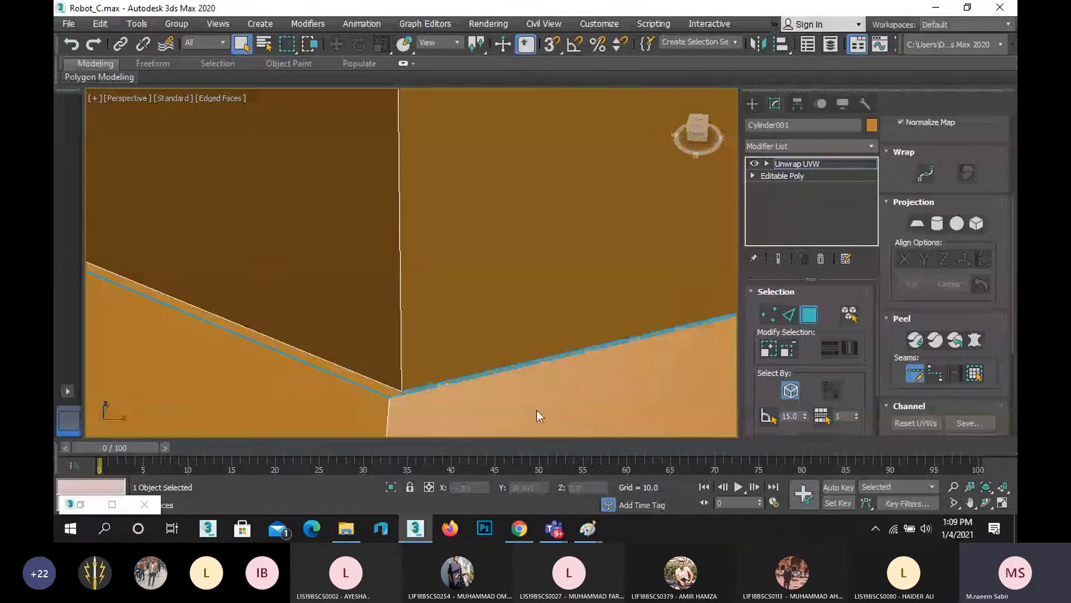
middle_click_drag(539, 414, 1013, 485, "alt")
middle_click_drag(459, 316, 198, 215)
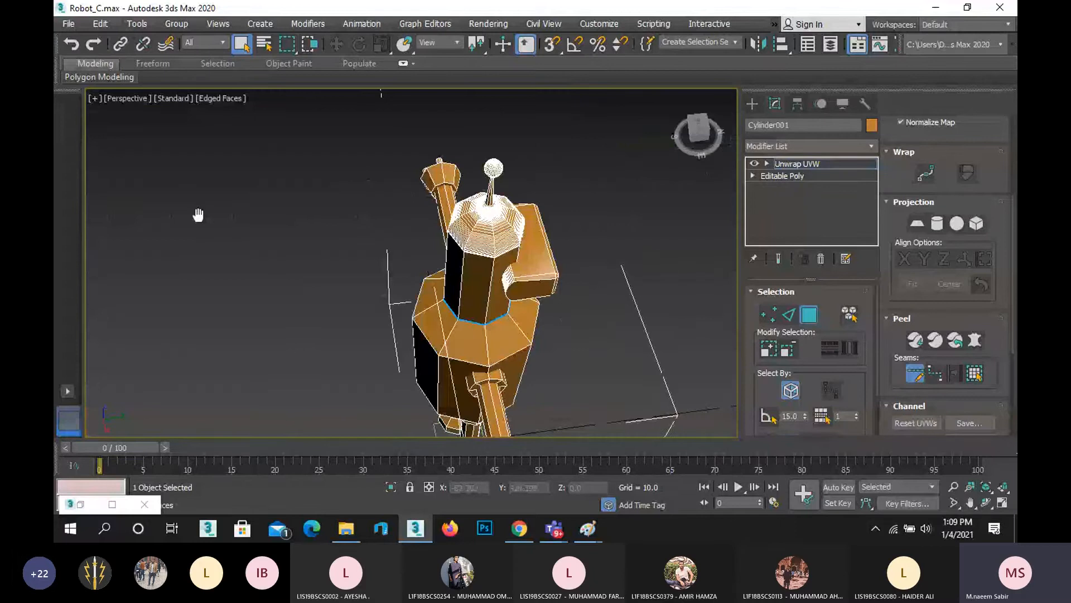
key("z")
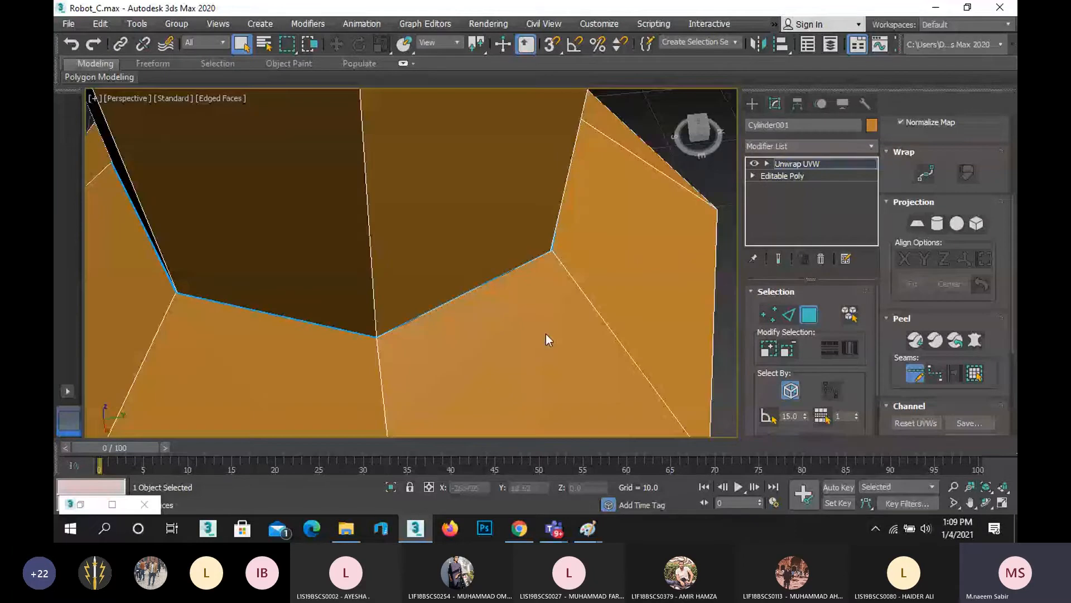
Mark the remaining unmarked edge at the base of the neck as part of the seam loop.
left_click(987, 504)
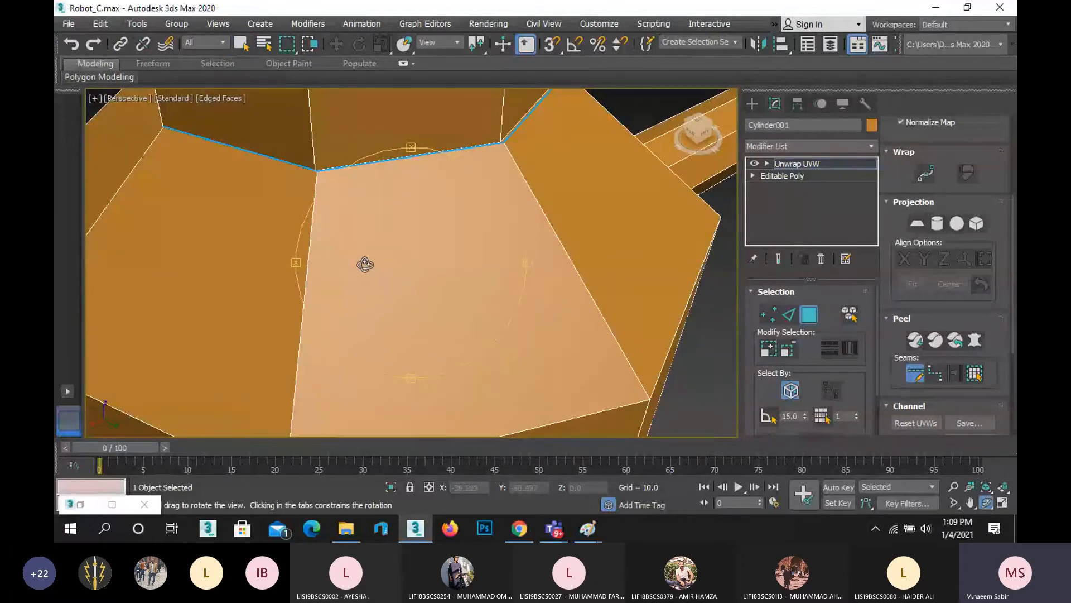
scroll(349, 197, "up", 3)
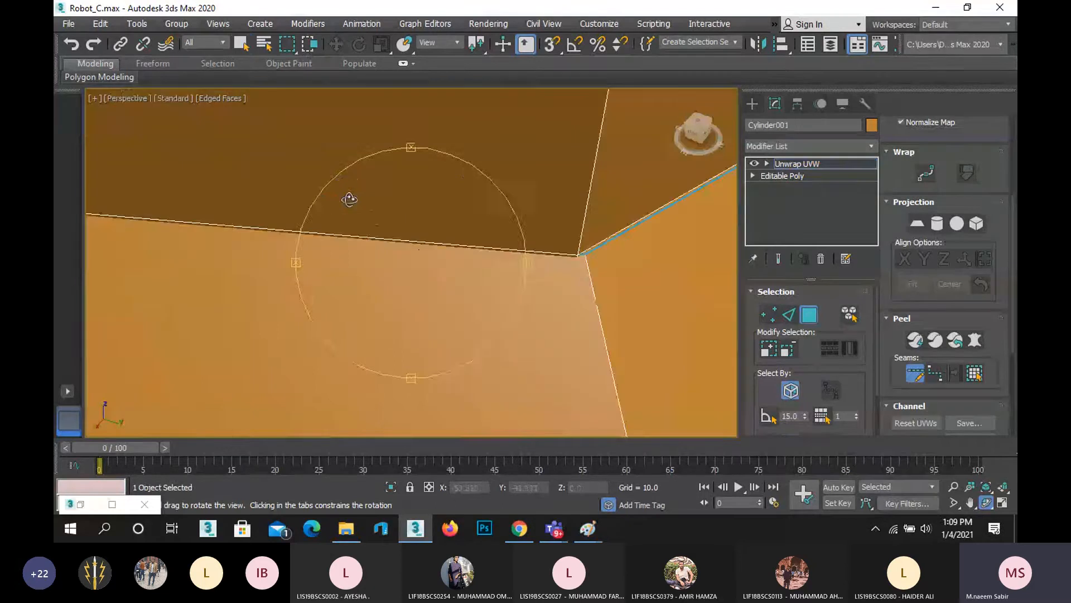
right_click(413, 251)
scroll(453, 254, "up", 3)
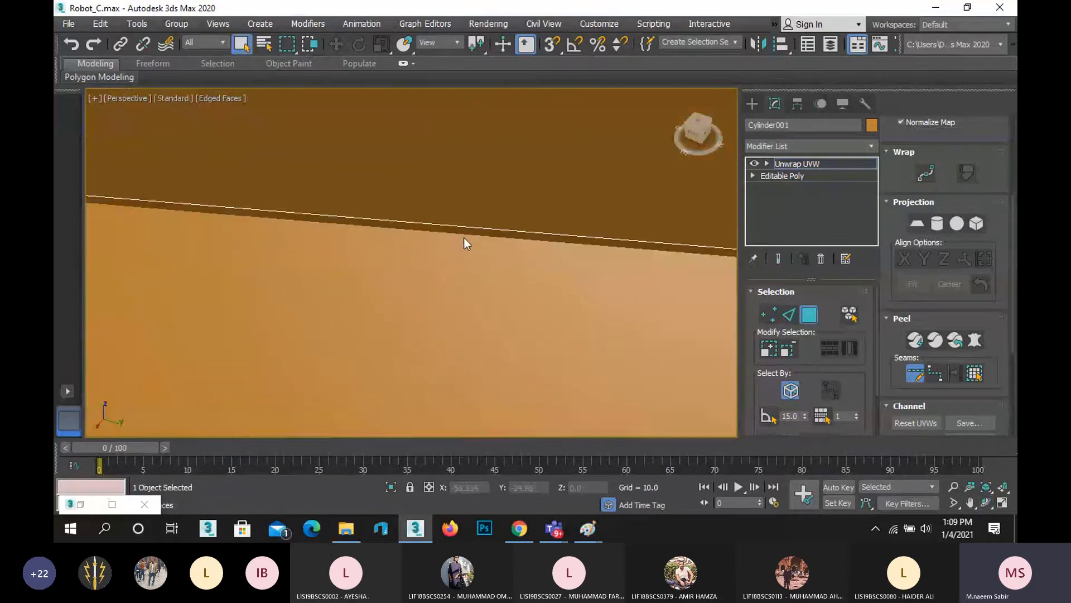
scroll(416, 256, "down", 2)
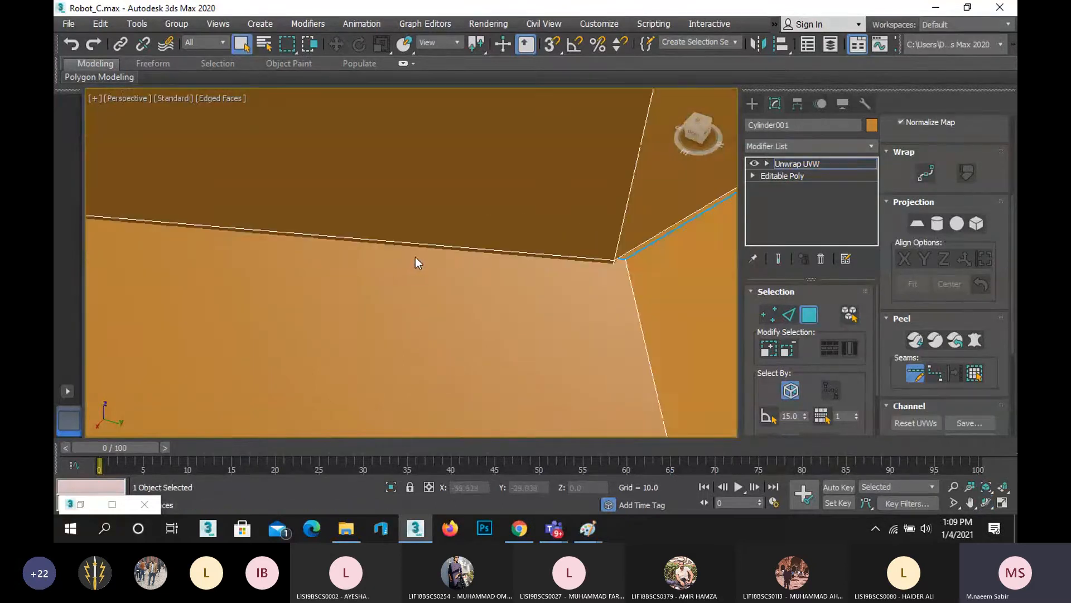
left_click(571, 260)
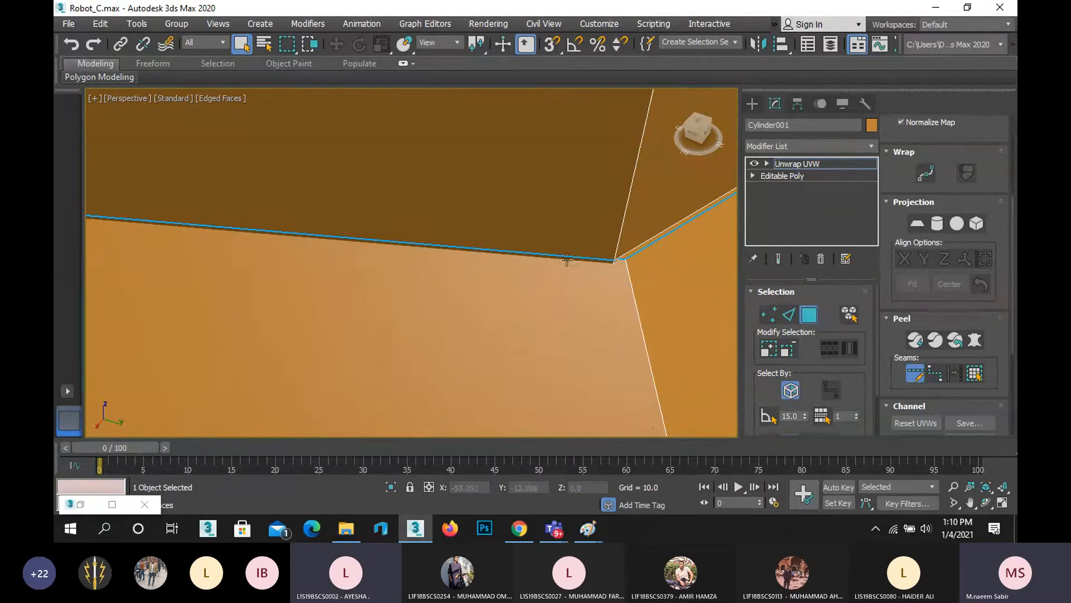
scroll(578, 266, "down", 6)
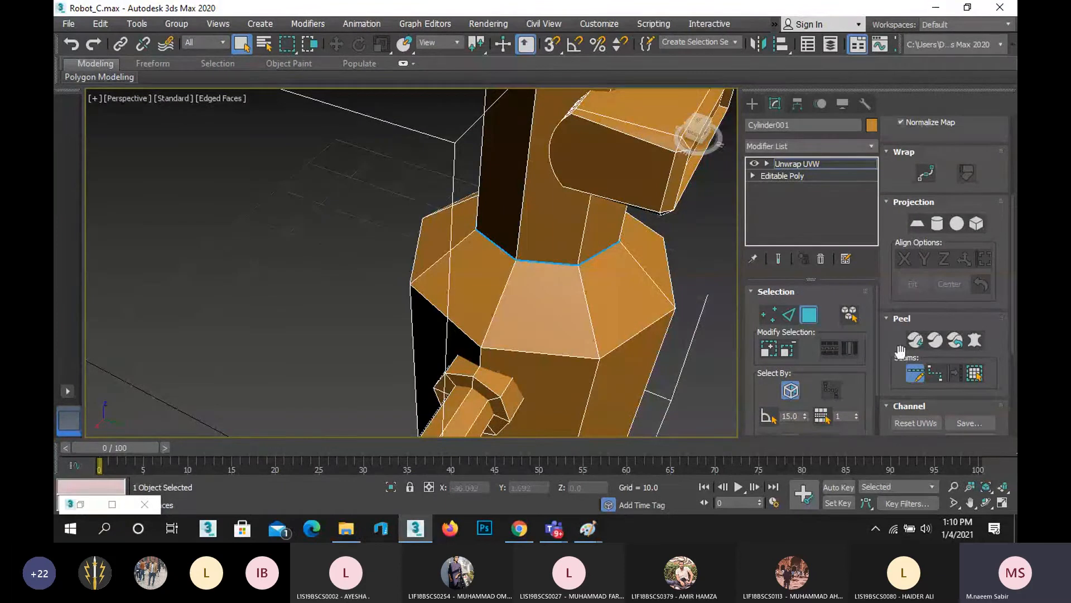
Trace a point-to-point seam around the outer rim of the shoulders, where they meet the vertical torso faces.
left_click(935, 373)
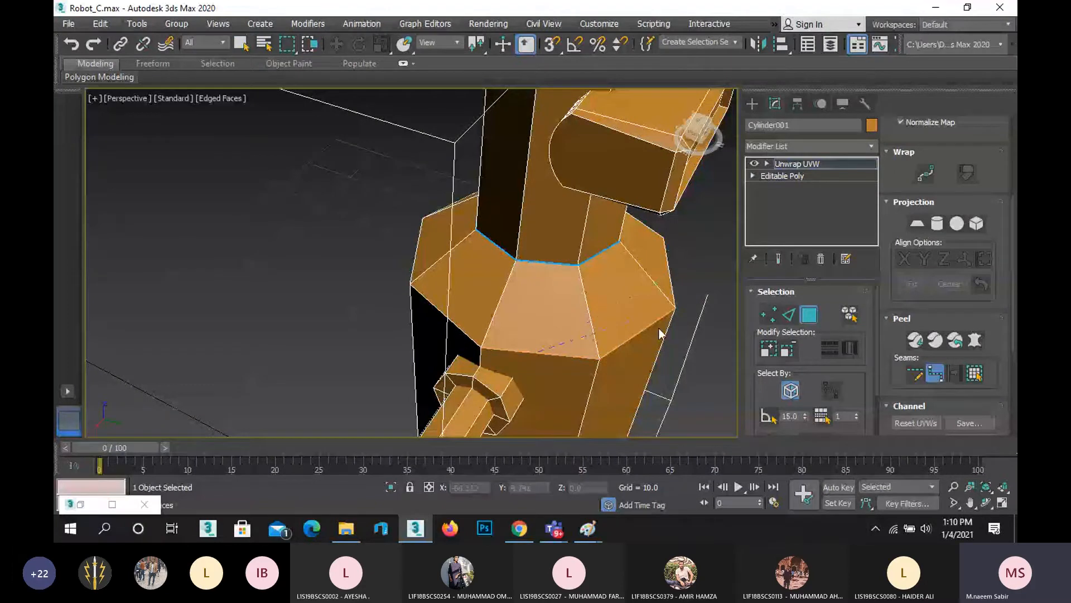
left_click(667, 283)
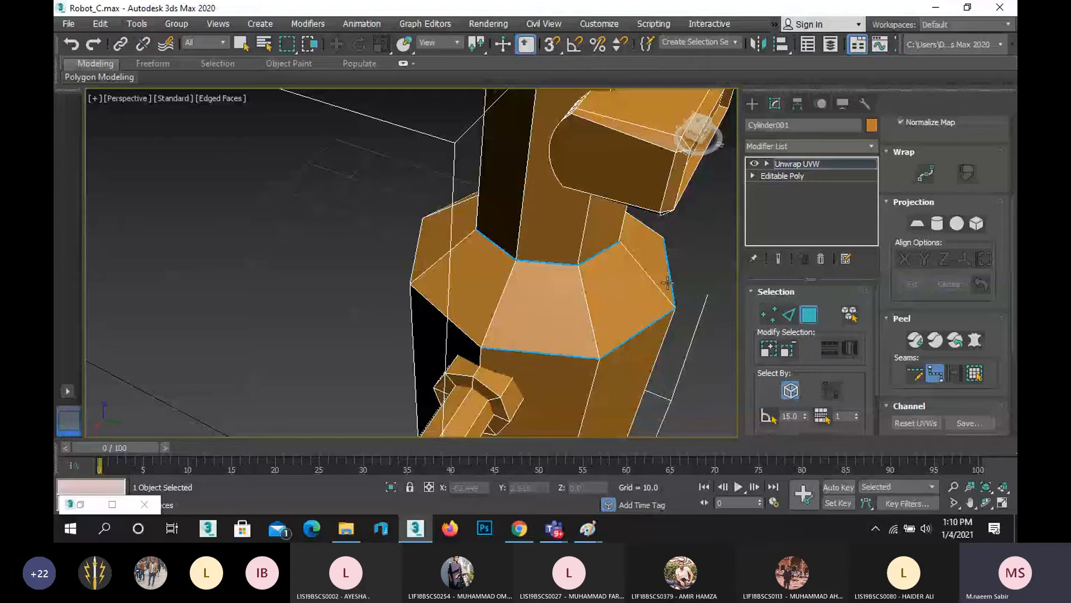
middle_click_drag(668, 283, 269, 284, "alt")
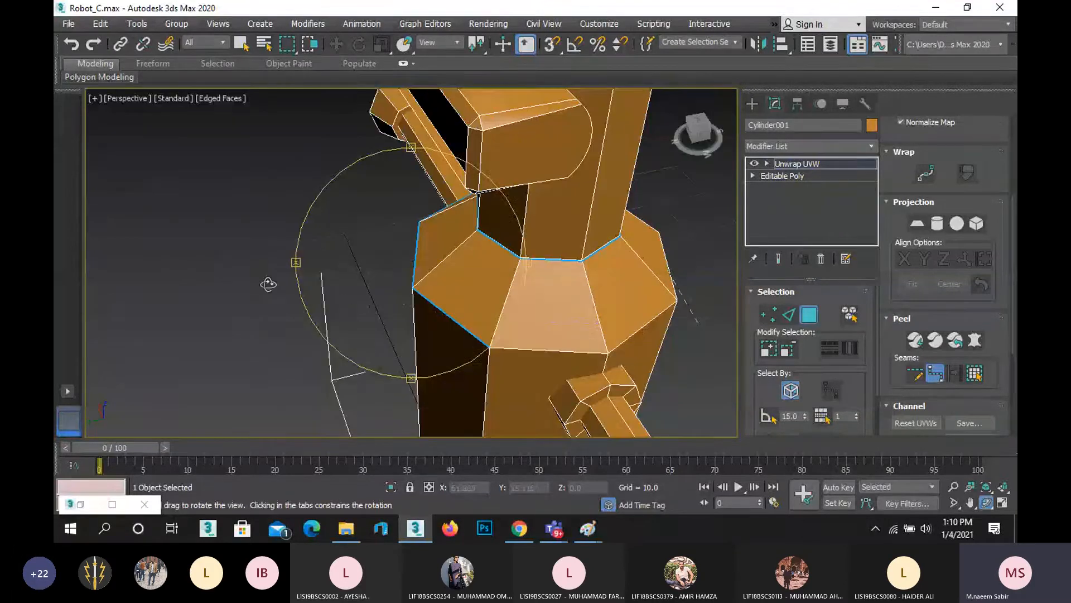
left_click(647, 325)
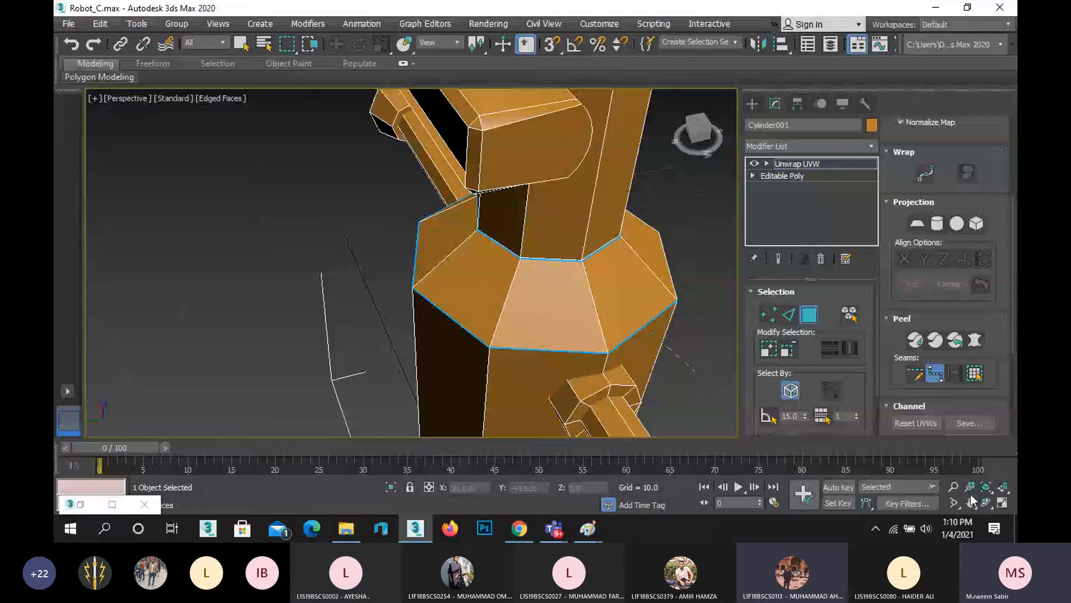
left_click(986, 503)
left_click_drag(460, 292, 283, 299)
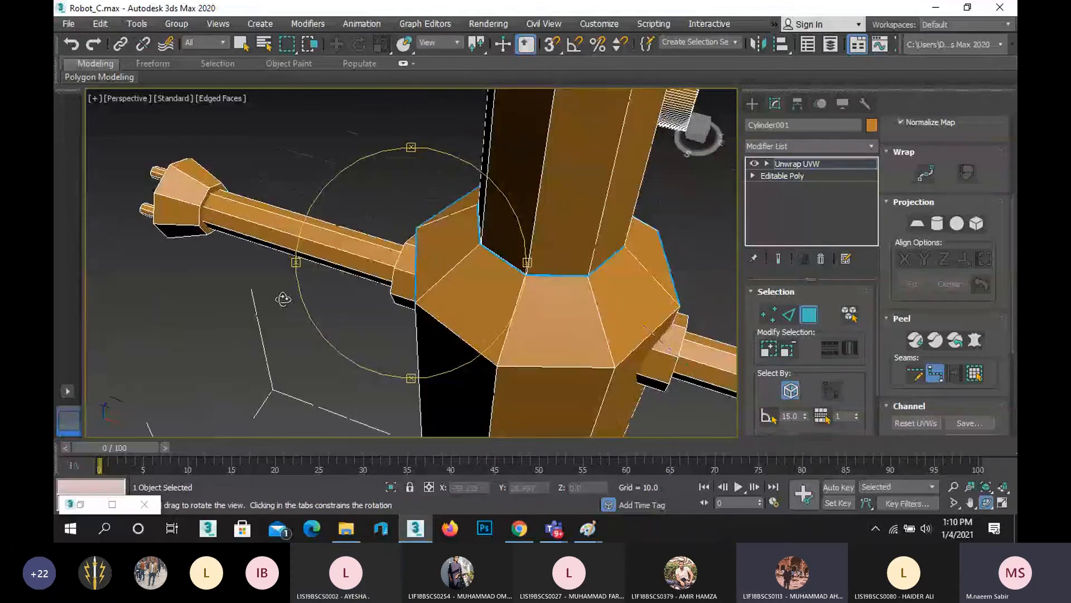
right_click(390, 300)
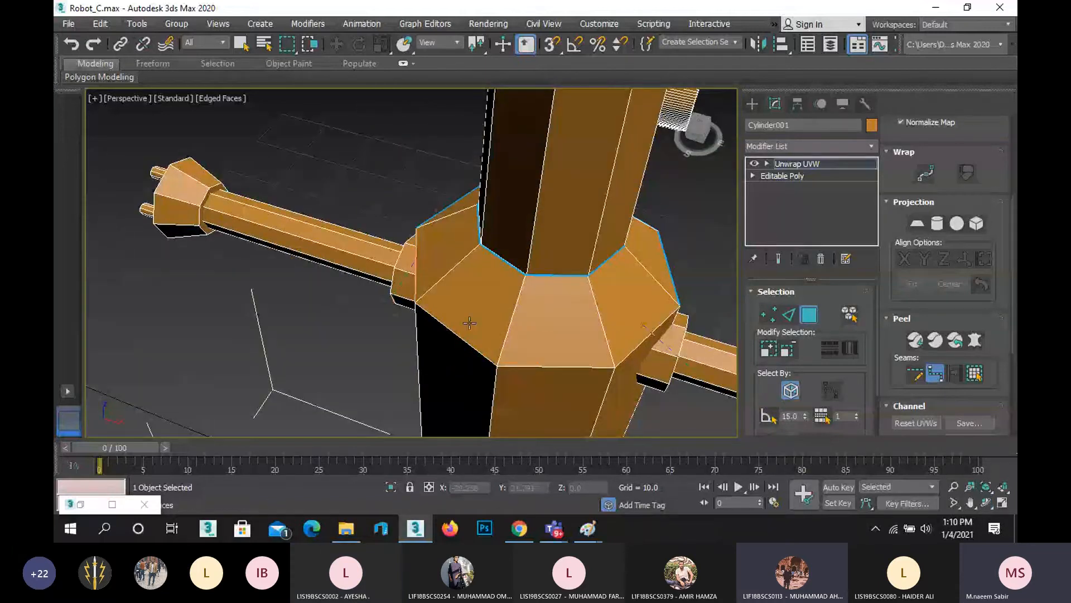
left_click(633, 349)
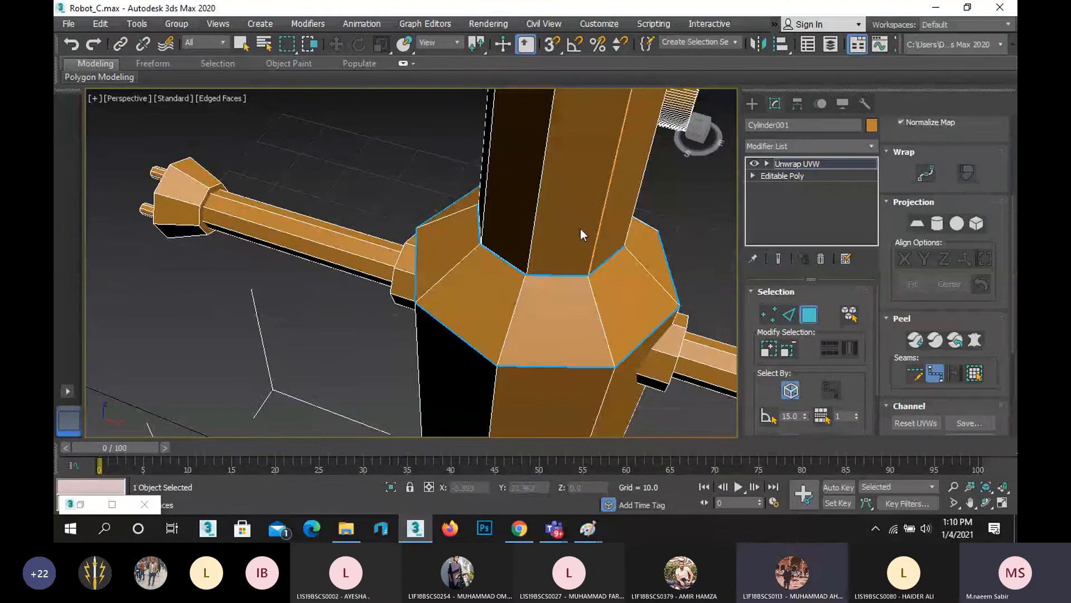
Trace a point-to-point seam around the torso's lower rim, where the vertical faces meet the tapered underside.
left_click(986, 500)
left_click_drag(467, 307, 478, 275)
scroll(478, 275, "down", 5)
middle_click_drag(428, 339, 417, 268)
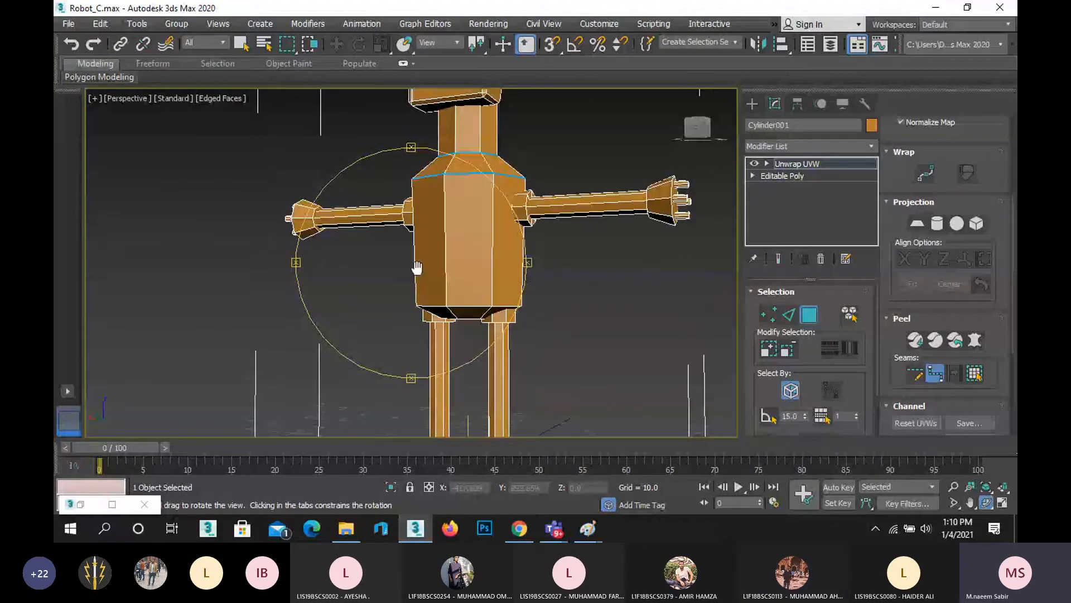
scroll(417, 268, "up", 5)
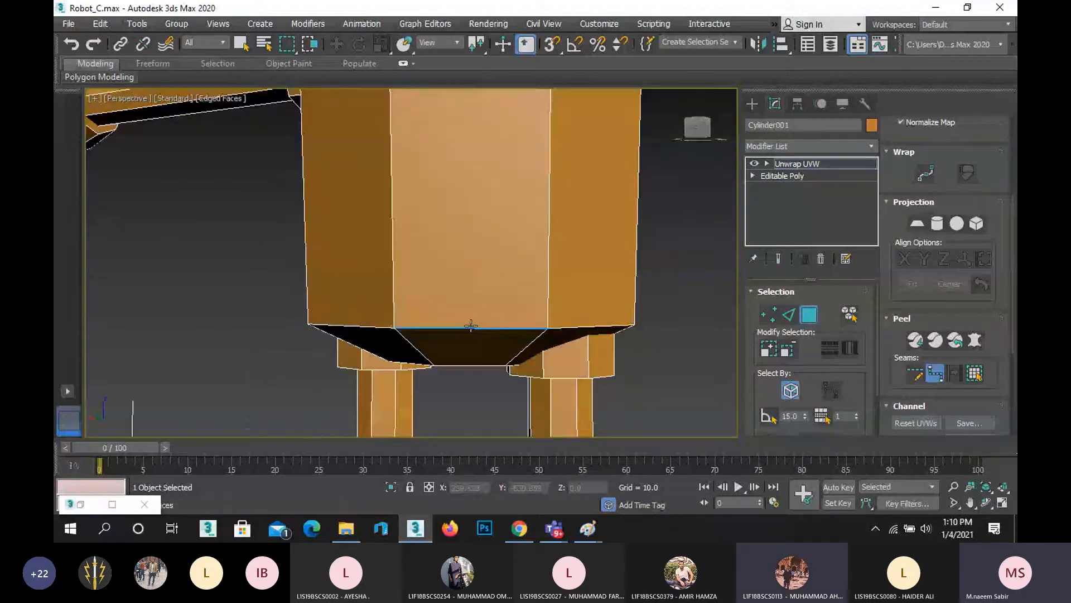
right_click(402, 329)
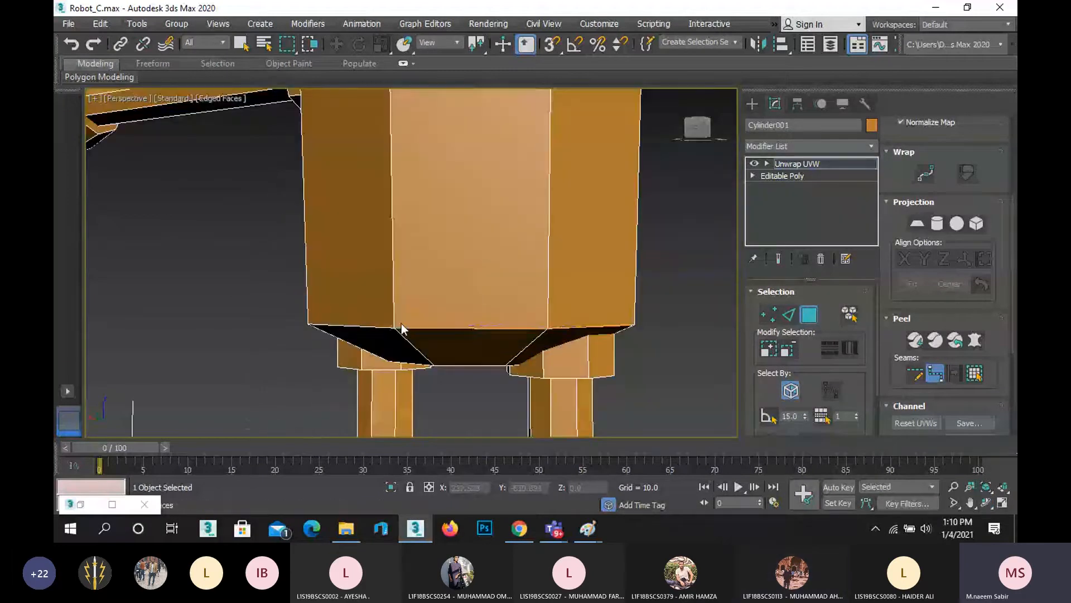
left_click(341, 324)
left_click(605, 331)
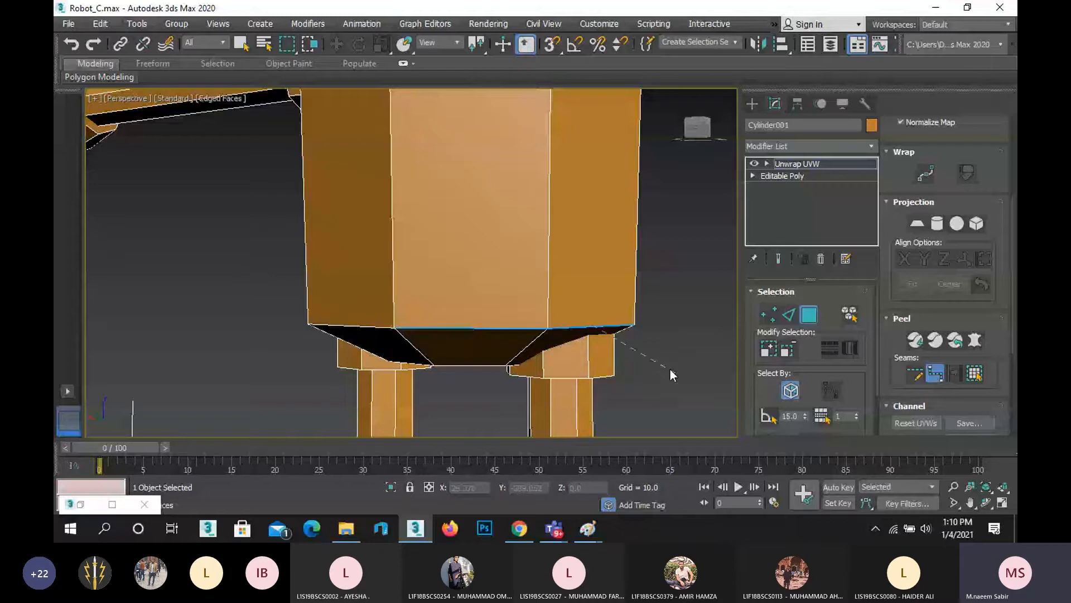
middle_click_drag(670, 370, 344, 319, "alt")
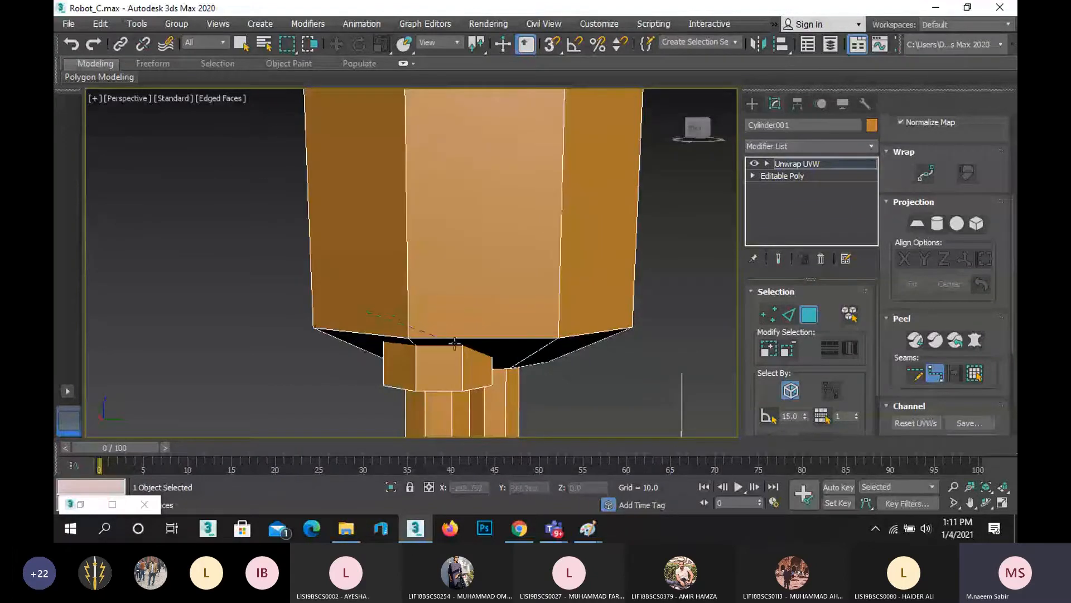
left_click(409, 337)
middle_click_drag(533, 340, 456, 326, "alt")
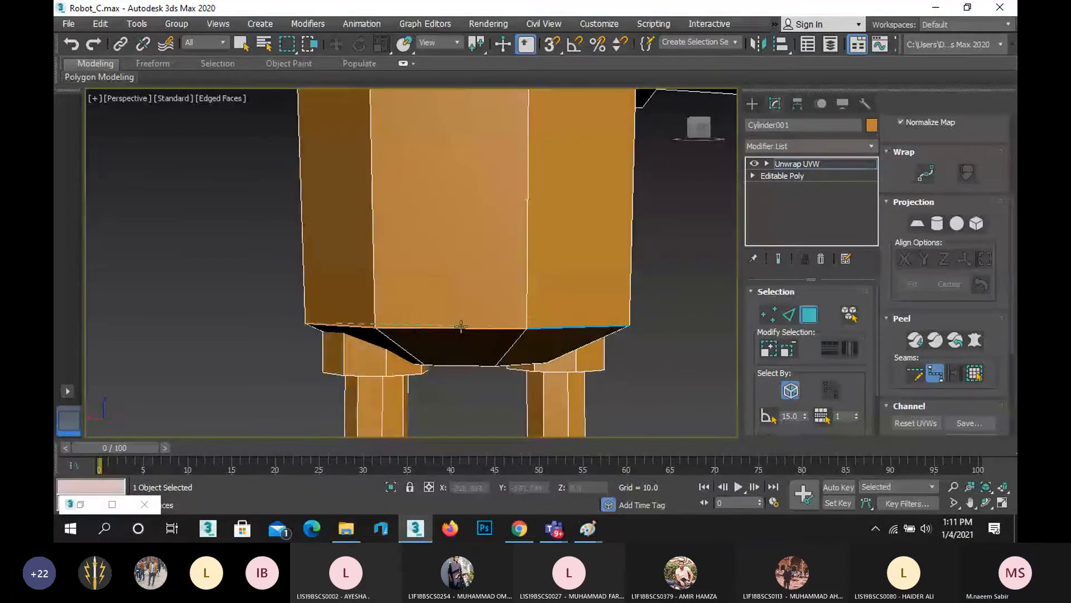
left_click(460, 326)
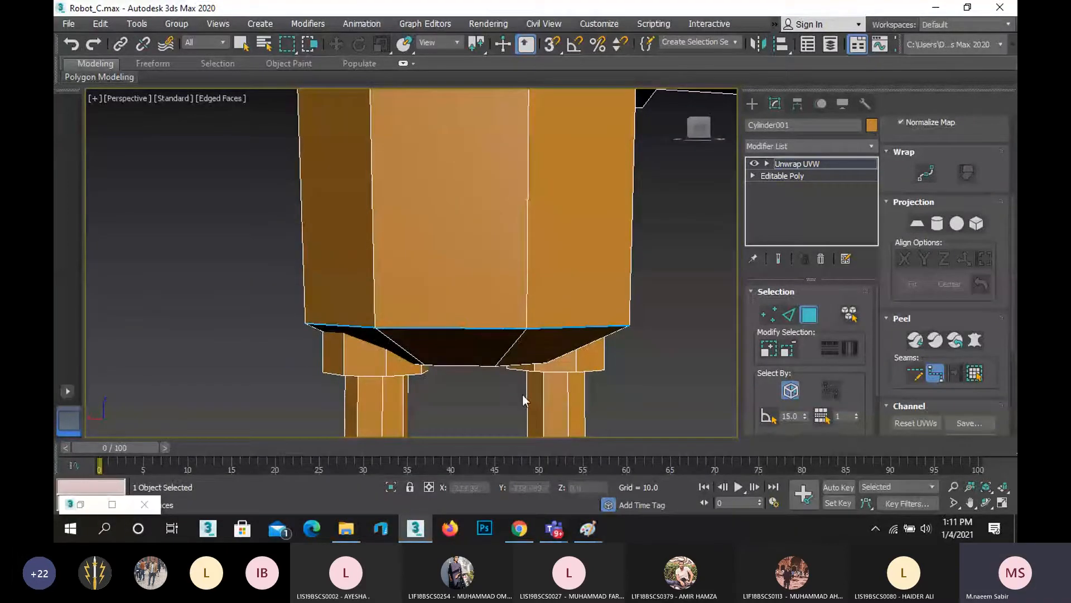
Trace a point-to-point seam along the near edges of one shoulder joint's outer rim, where the collar faces the arm.
scroll(523, 394, "down", 10)
scroll(454, 384, "up", 10)
scroll(453, 384, "up", 5)
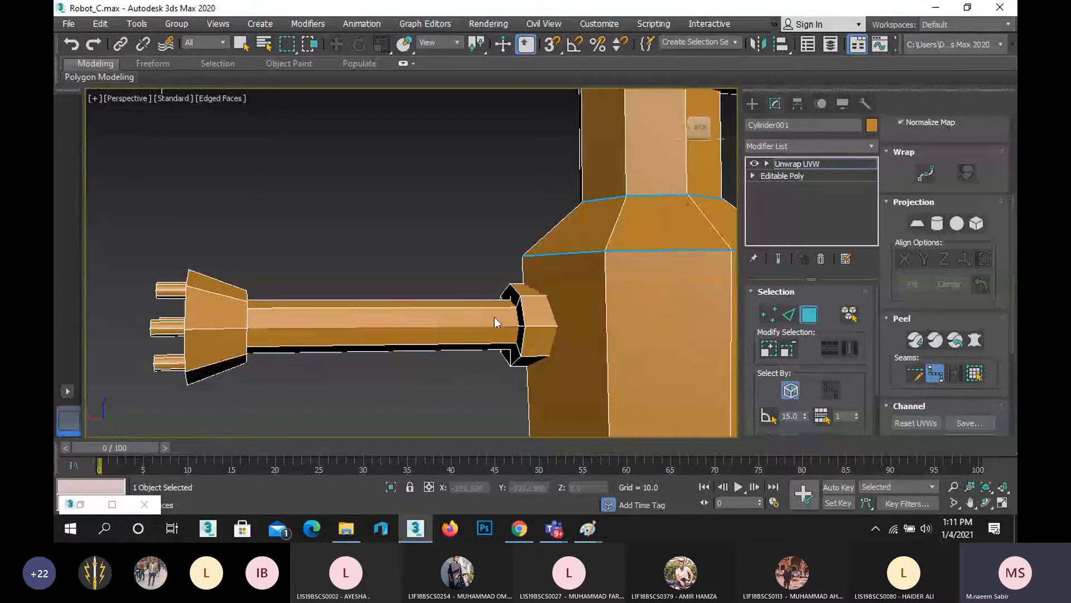
scroll(495, 317, "up", 2)
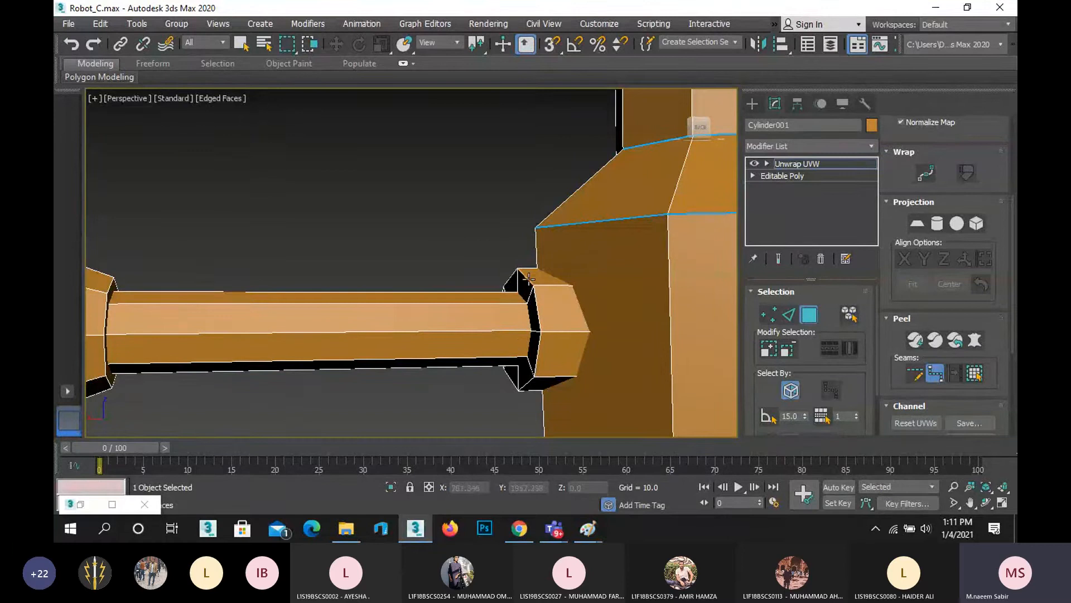
left_click(541, 334)
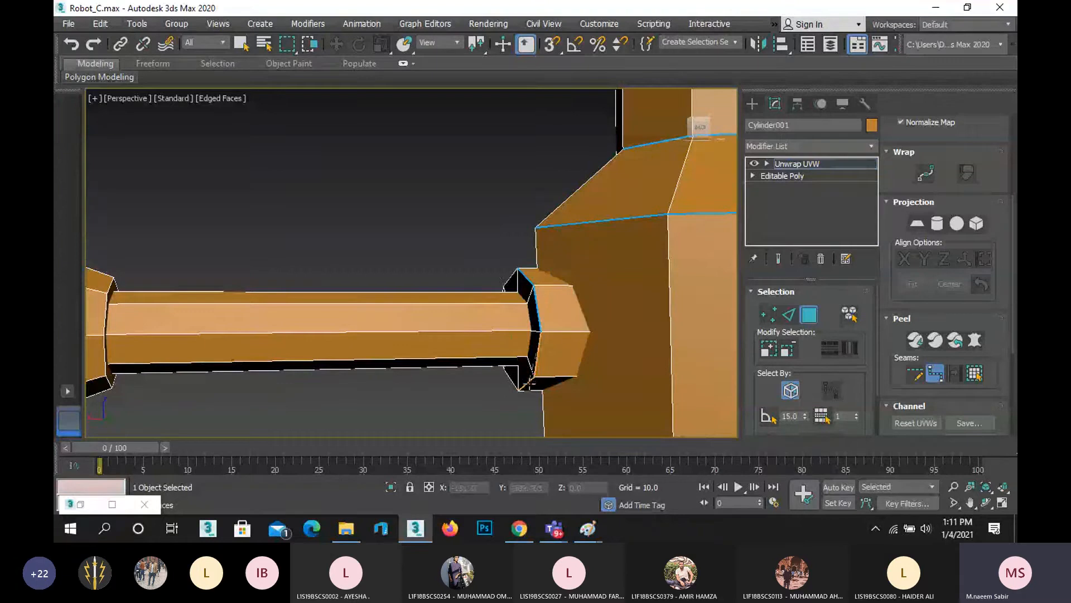
left_click(522, 388)
Continue the shoulder joint seam around the far side of the collar's outer rim to close the loop.
left_click(986, 502)
left_click_drag(494, 312, 381, 272)
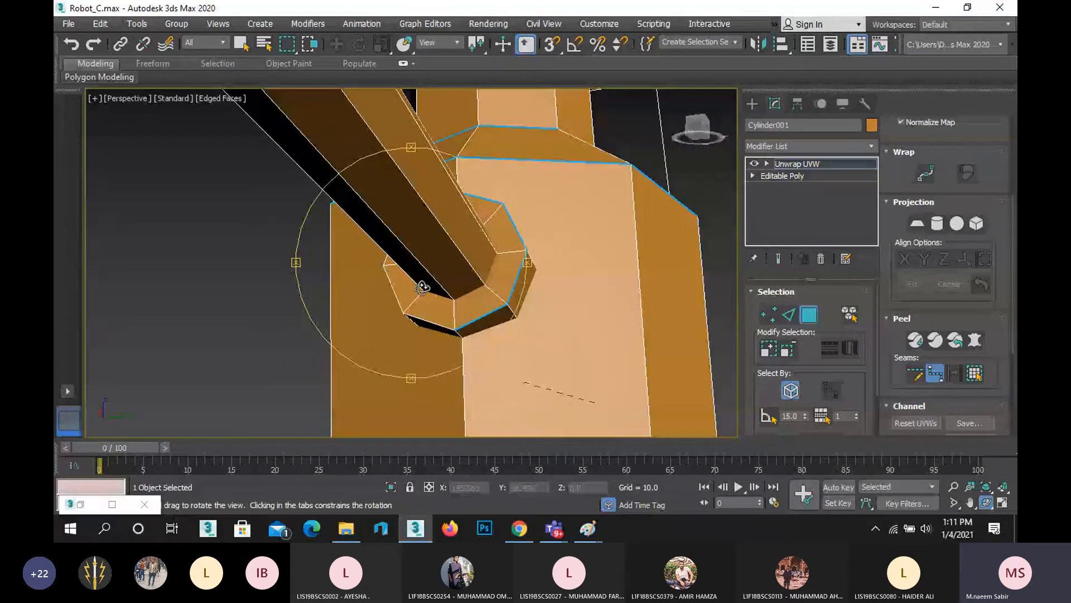
left_click_drag(423, 288, 476, 299)
right_click(476, 300)
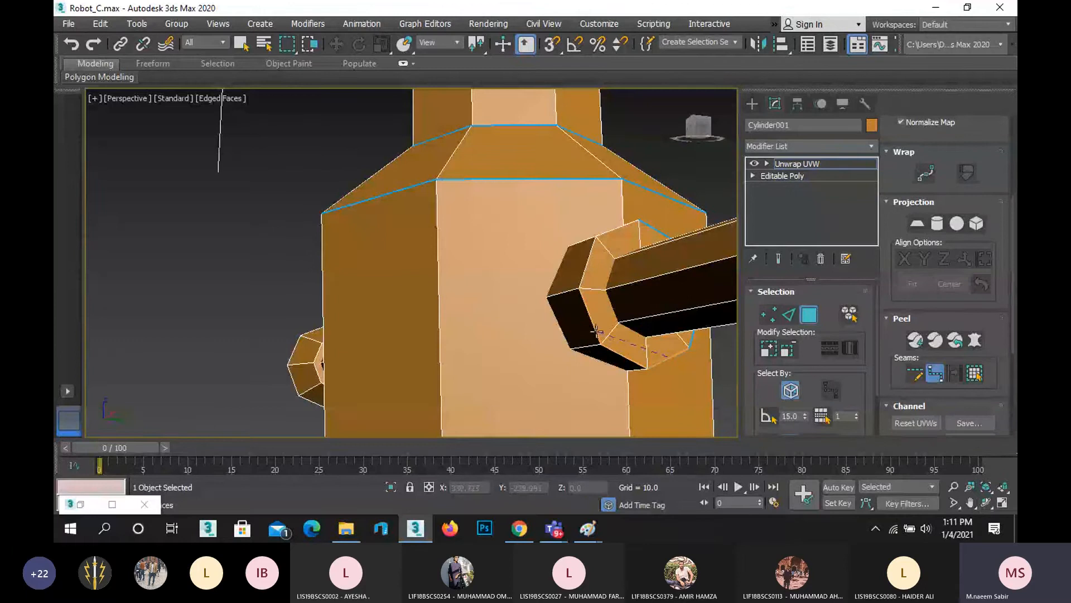
left_click(590, 289)
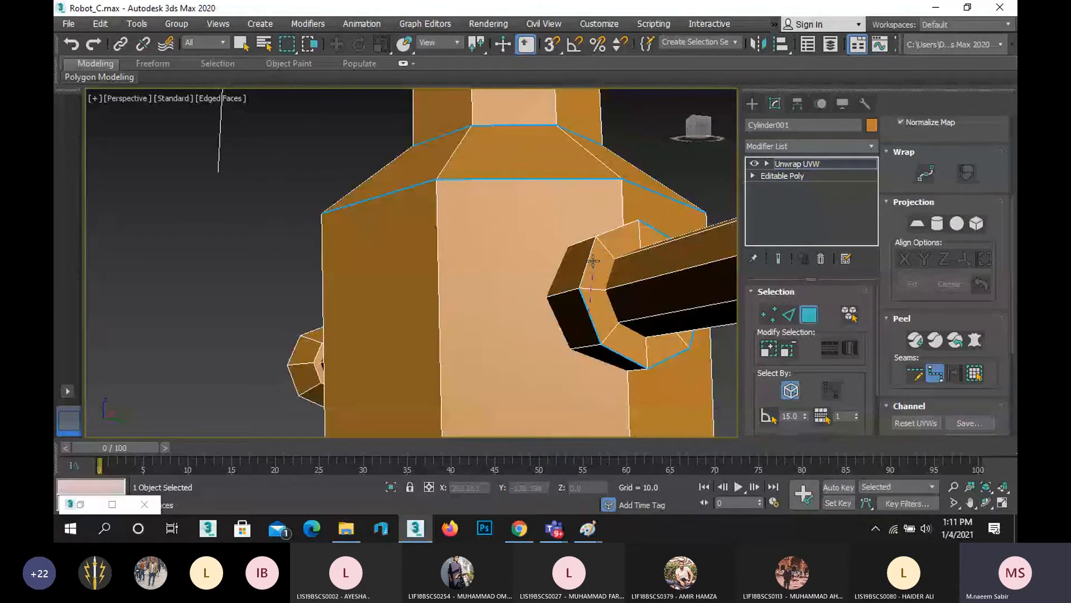
left_click(589, 259)
scroll(571, 325, "down", 2)
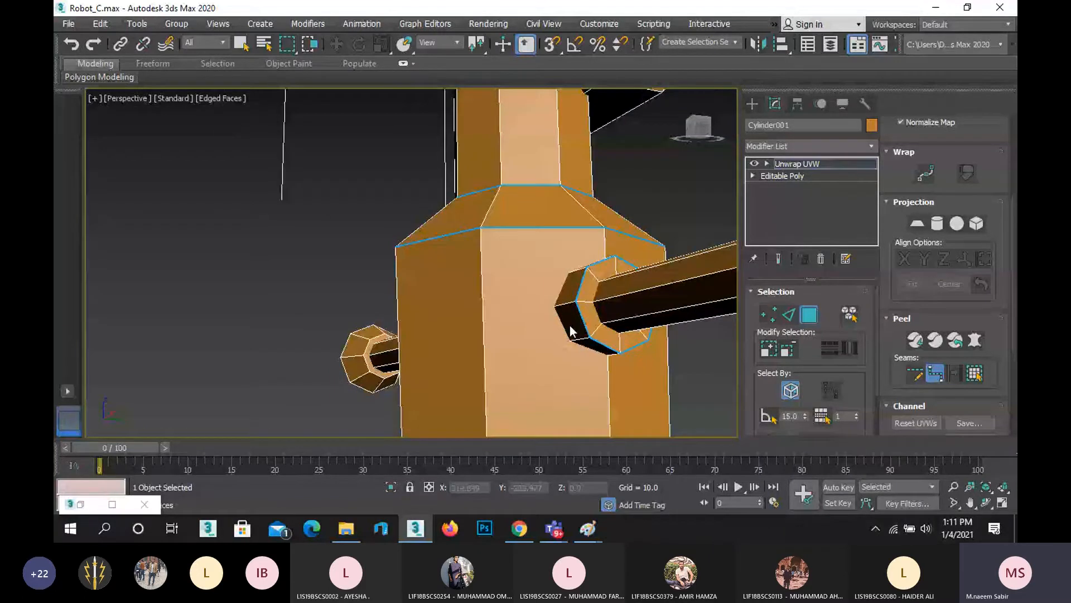
Trace a seam along a vertical end edge and the long upper edge of a broad face on the head's visor block.
key("z")
left_click(986, 502)
left_click_drag(420, 309, 304, 364)
middle_click_drag(390, 313, 400, 359)
scroll(396, 320, "up", 5)
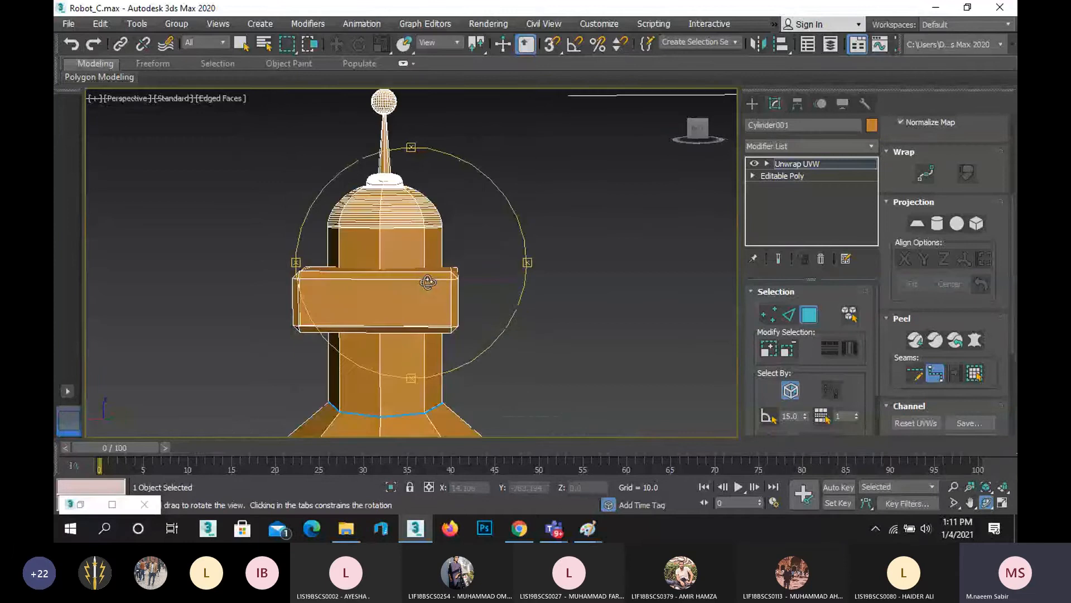
left_click_drag(454, 303, 441, 293)
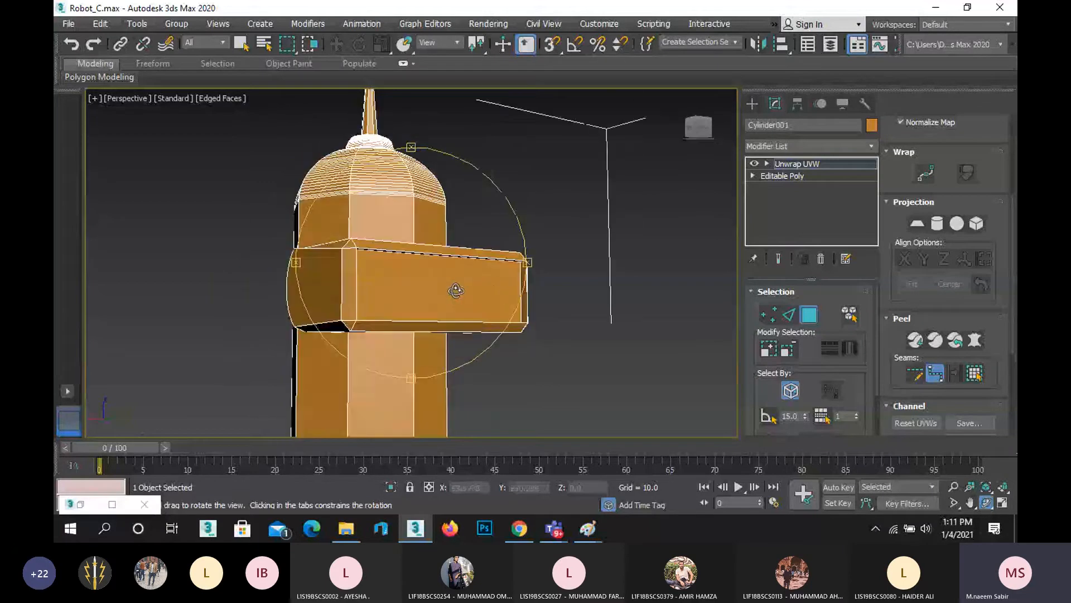
right_click(429, 285)
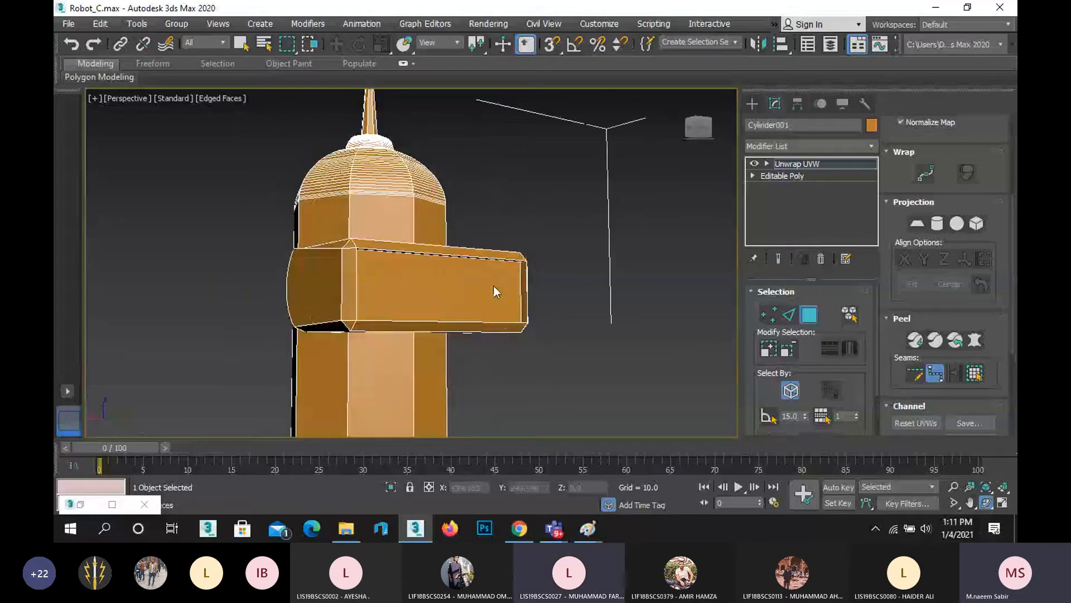
scroll(494, 286, "up", 2)
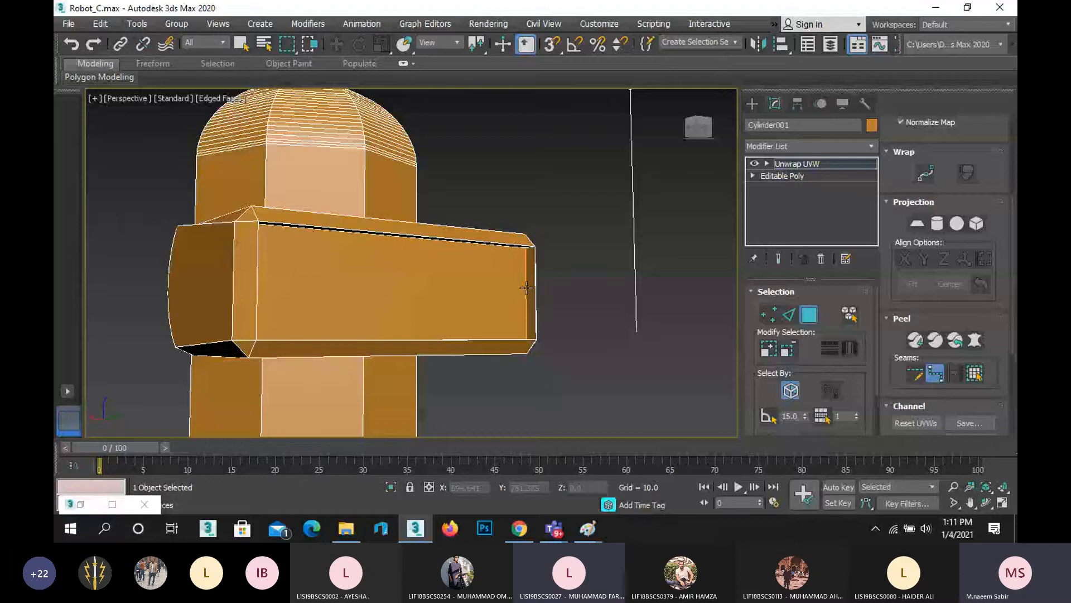
left_click(446, 246)
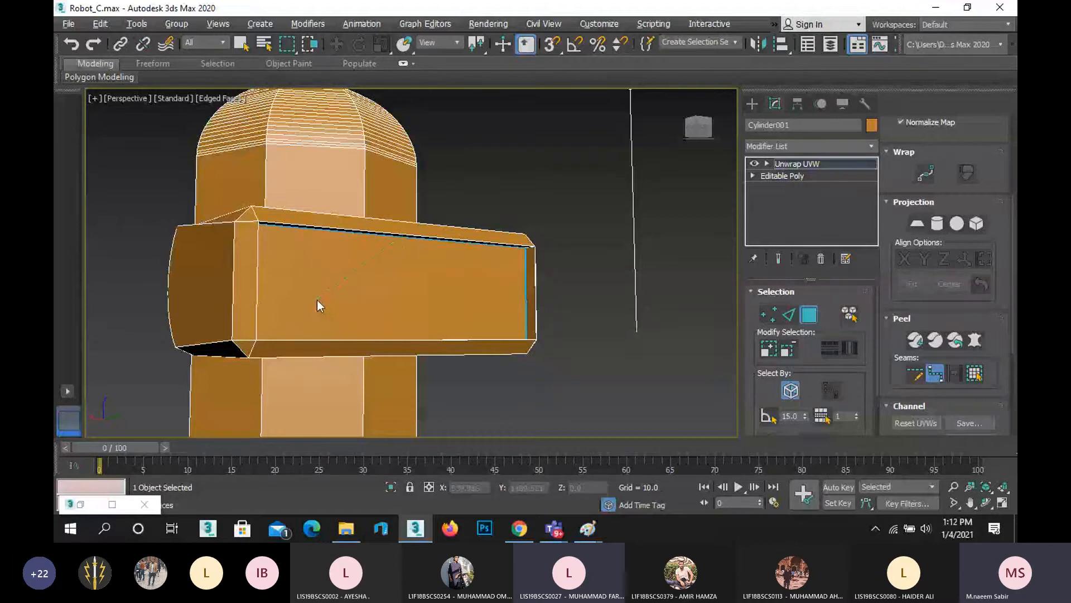
Mark a vertical end edge and the long lower edge of the visor block's broad face as seams.
middle_click_drag(317, 300, 234, 253, "alt")
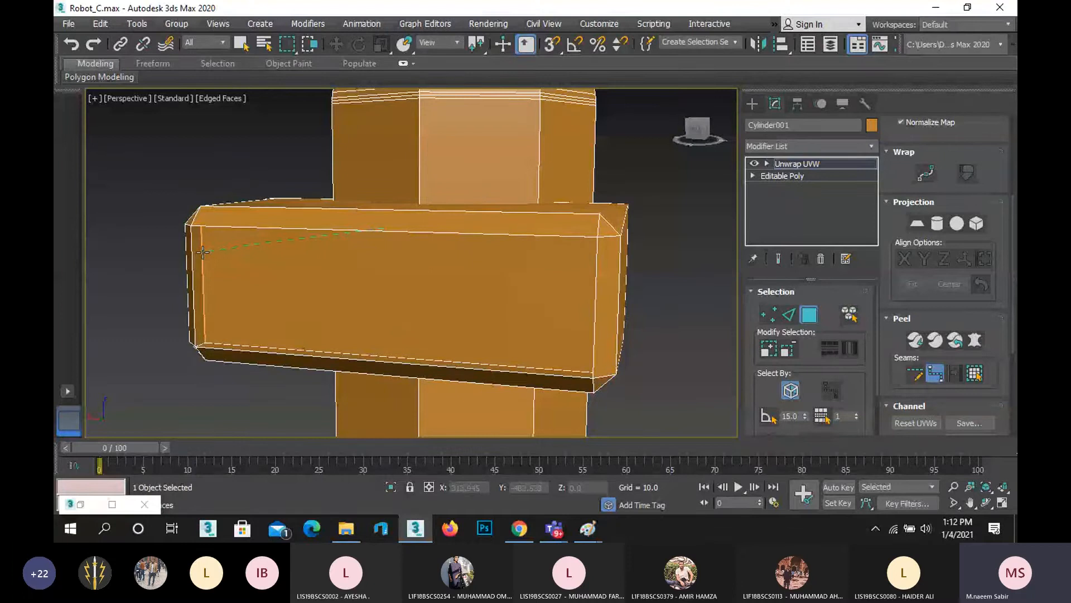
left_click(204, 341)
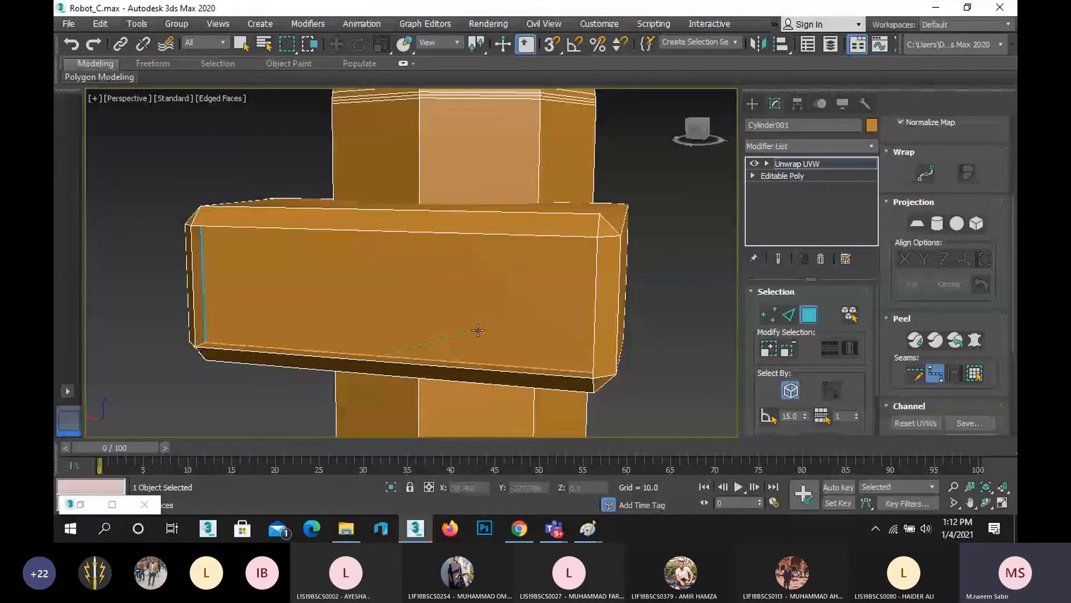
left_click(594, 372)
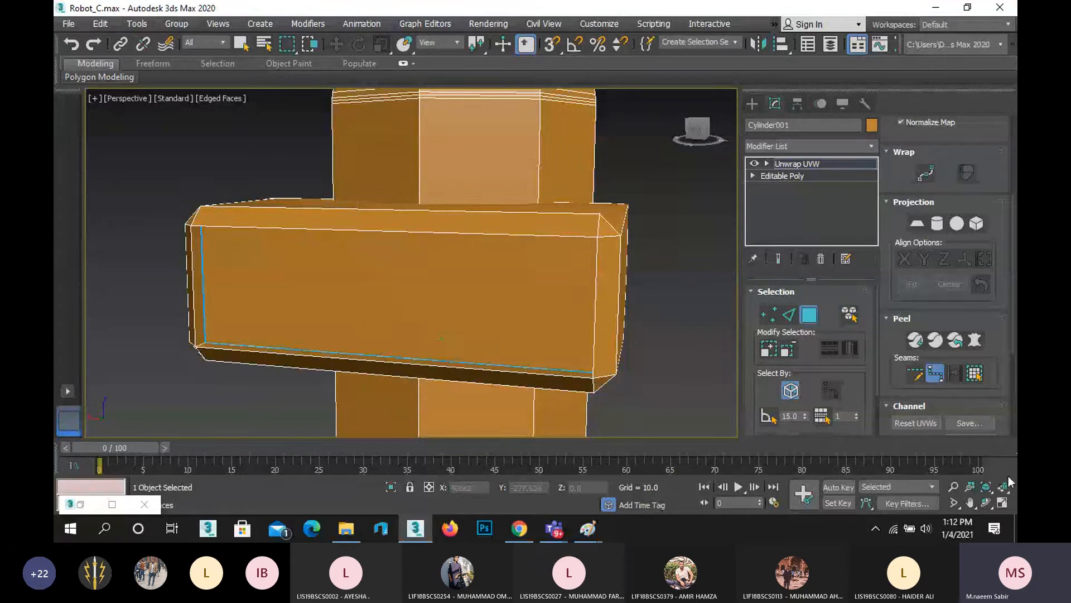
left_click(987, 503)
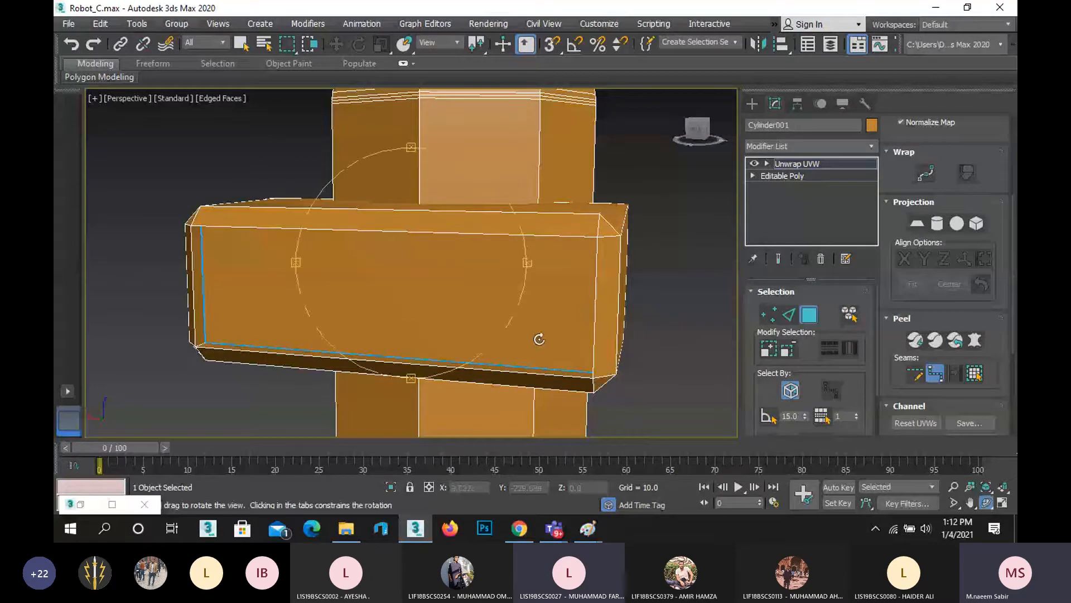
left_click_drag(539, 339, 458, 338)
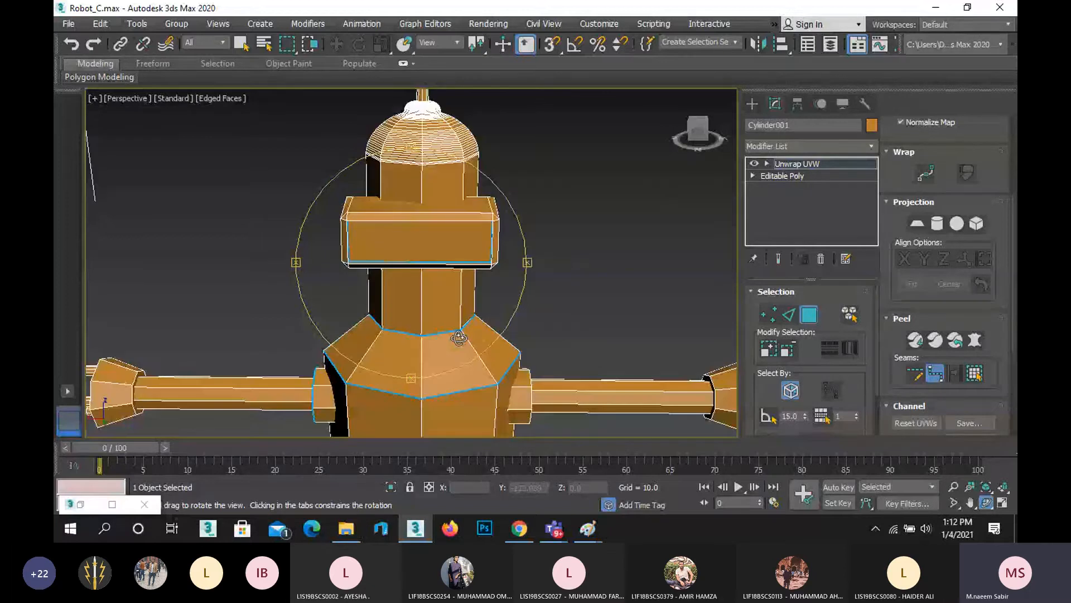
Trace a point-to-point seam along the first edges of one foot's upper rim, around the base of the leg.
left_click_drag(458, 338, 439, 314)
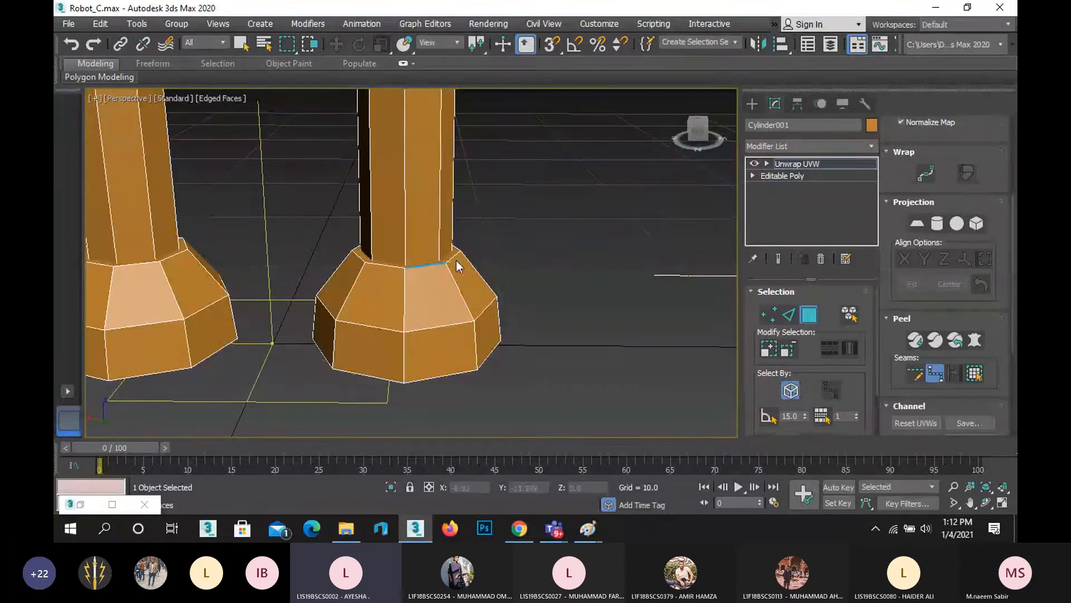
left_click(457, 259)
middle_click_drag(377, 290, 239, 304, "alt")
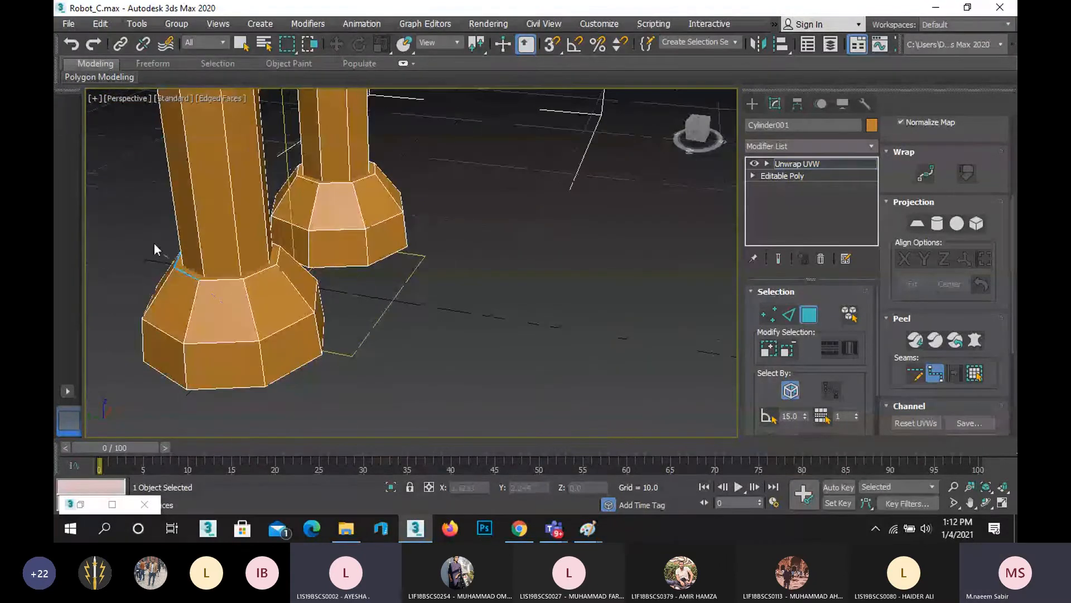
scroll(217, 286, "up", 5)
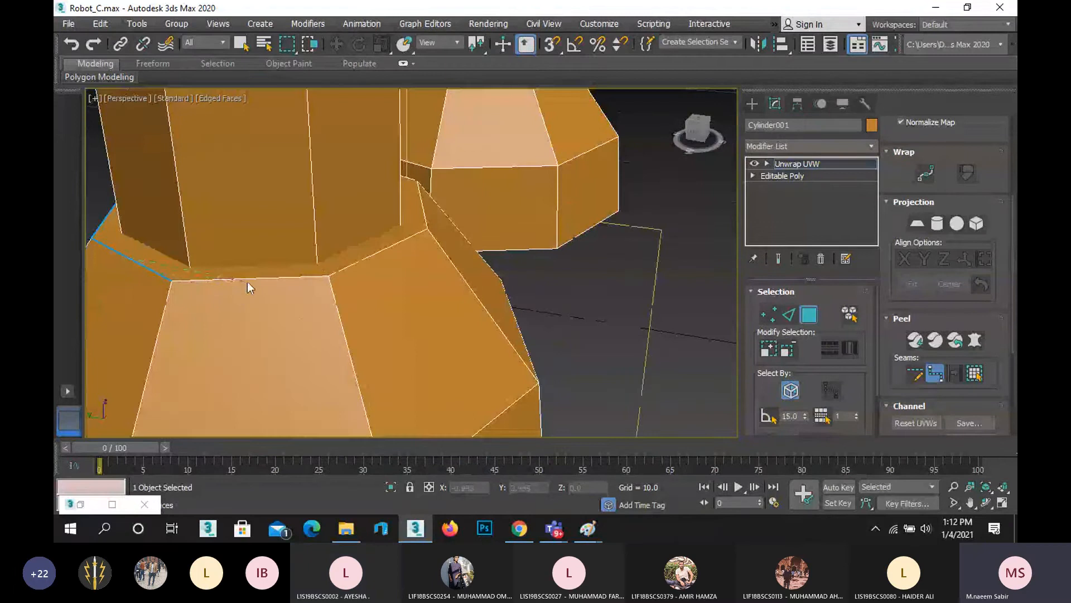
left_click(241, 280)
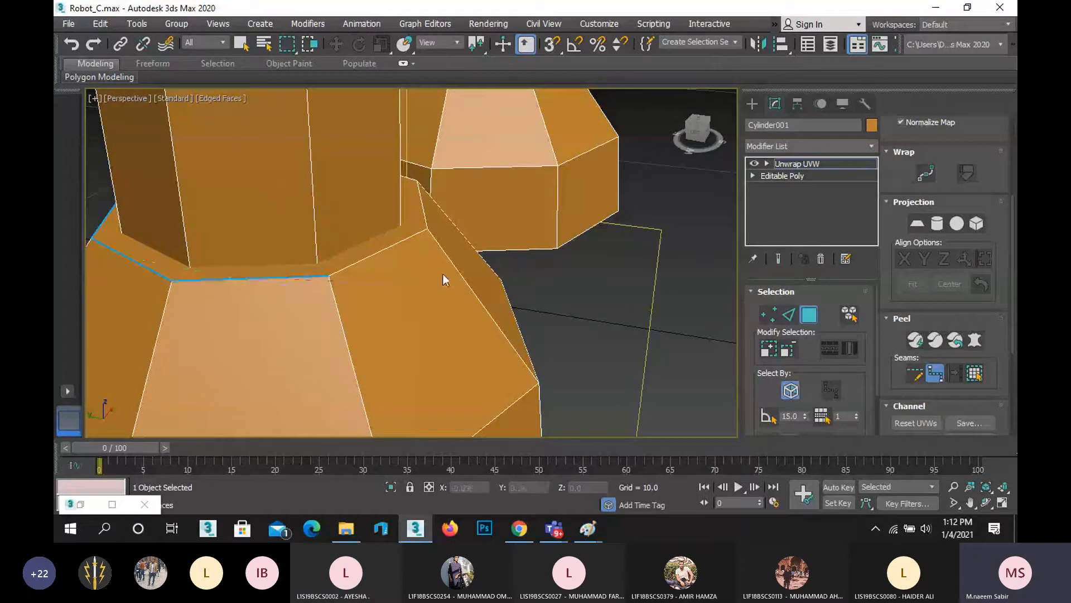
left_click(374, 253)
Extend the seam around the remaining edges of the foot's upper rim to complete the loop around the leg.
middle_click_drag(424, 286, 395, 464, "alt")
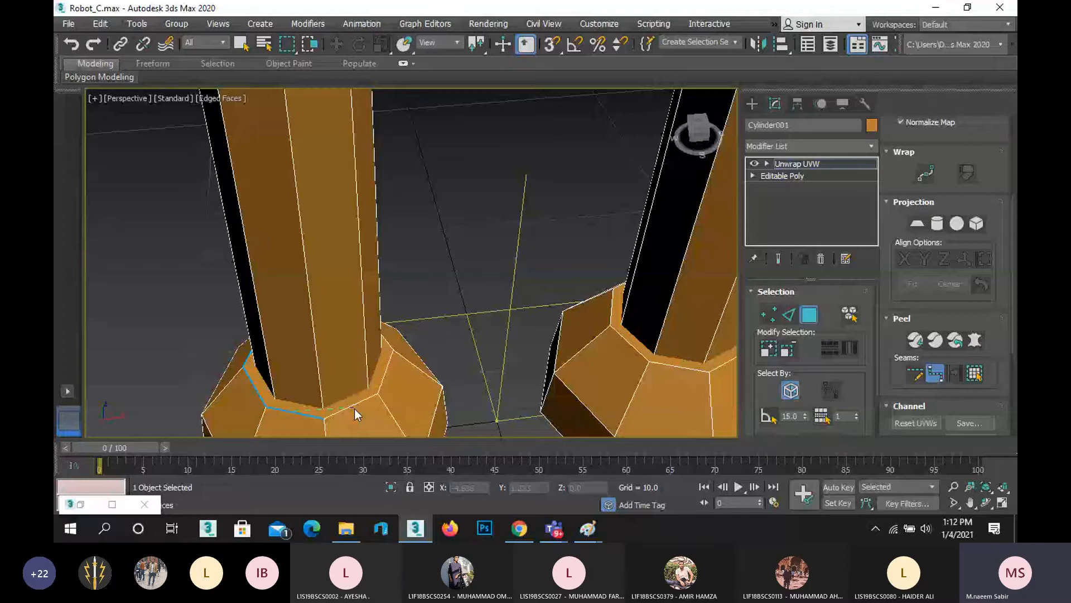
middle_click_drag(353, 408, 422, 277, "alt")
left_click(473, 249)
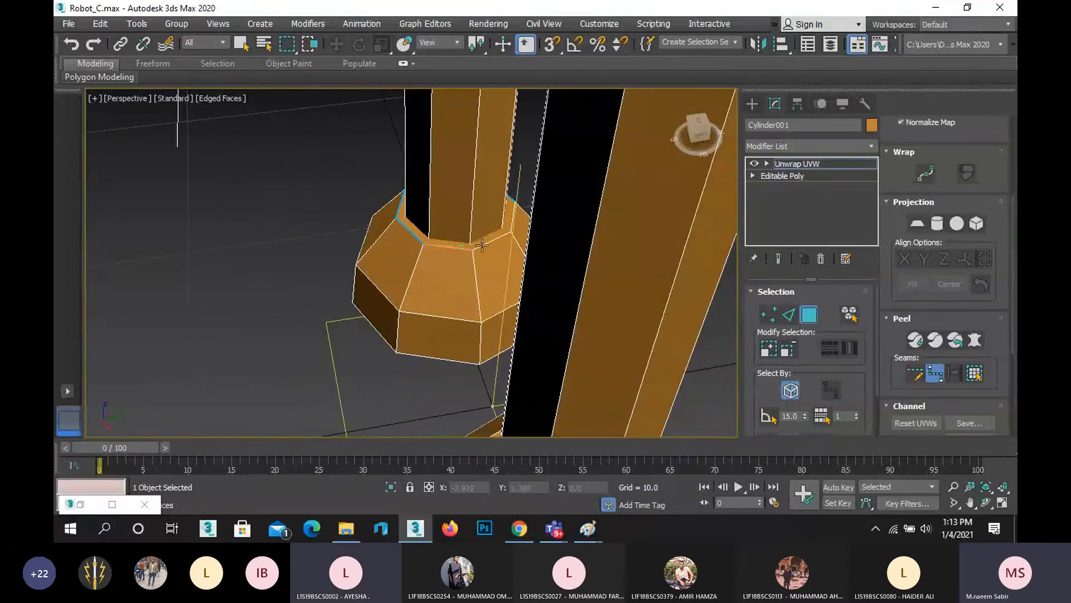
left_click(513, 232)
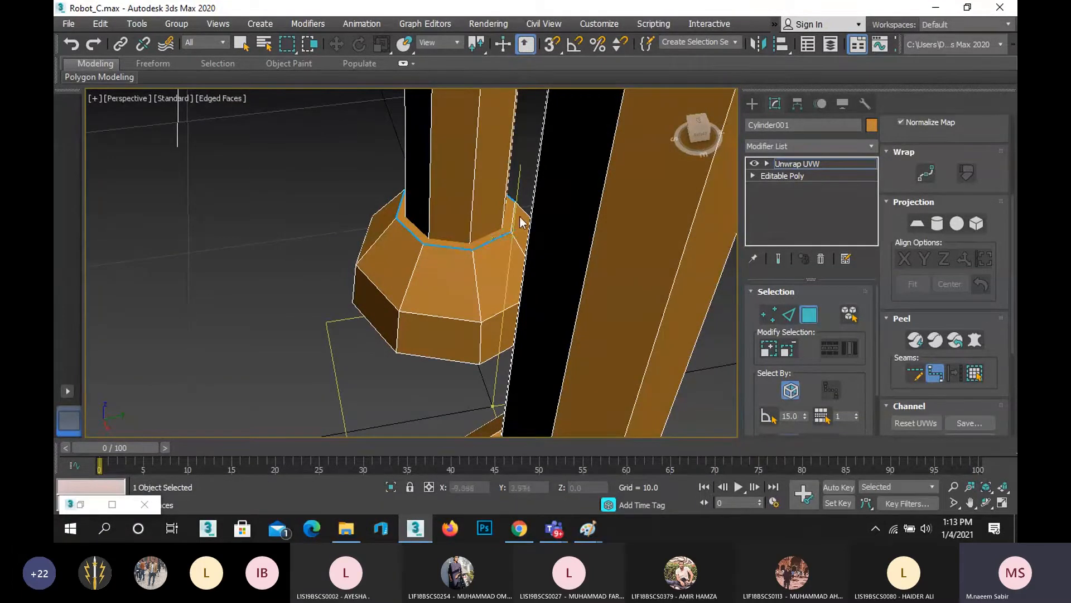
left_click(512, 204)
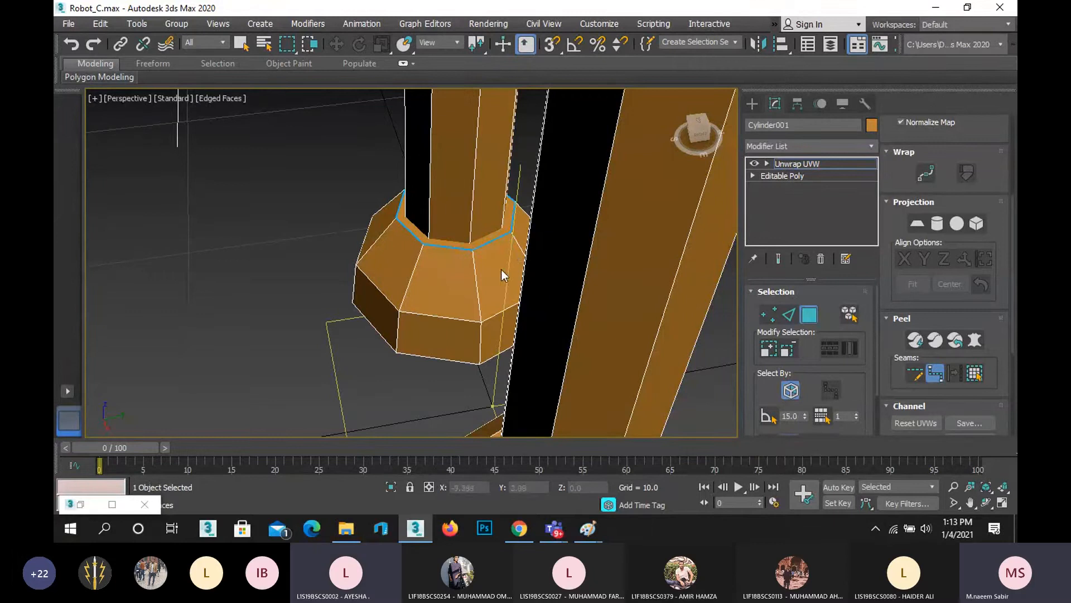
Examine the seams on the feet, torso, arm joints, neck and visor from the front of the robot.
scroll(575, 343, "down", 6)
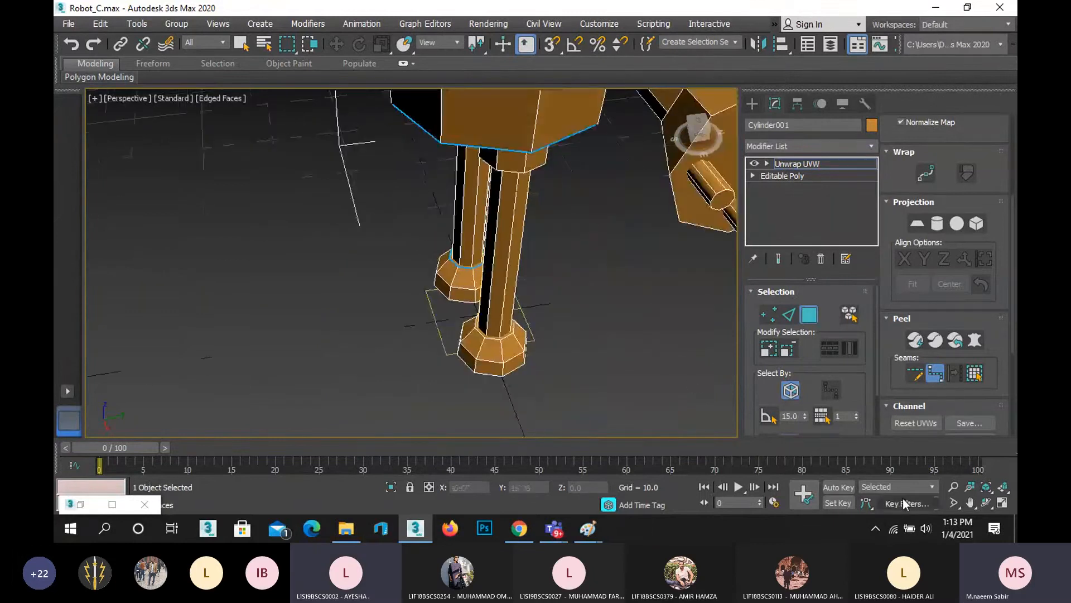
left_click(986, 502)
left_click_drag(404, 281, 275, 242)
scroll(395, 263, "down", 5)
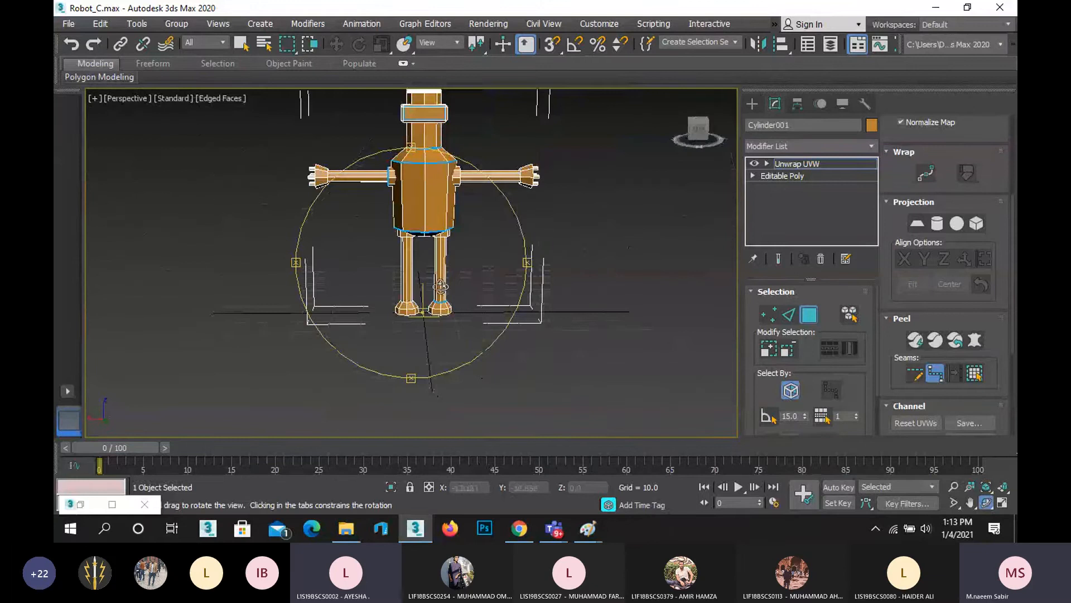
left_click_drag(441, 287, 433, 263)
scroll(425, 301, "up", 5)
scroll(419, 279, "down", 2)
scroll(425, 307, "down", 3)
middle_click_drag(427, 324, 430, 346, "alt")
scroll(431, 346, "up", 3)
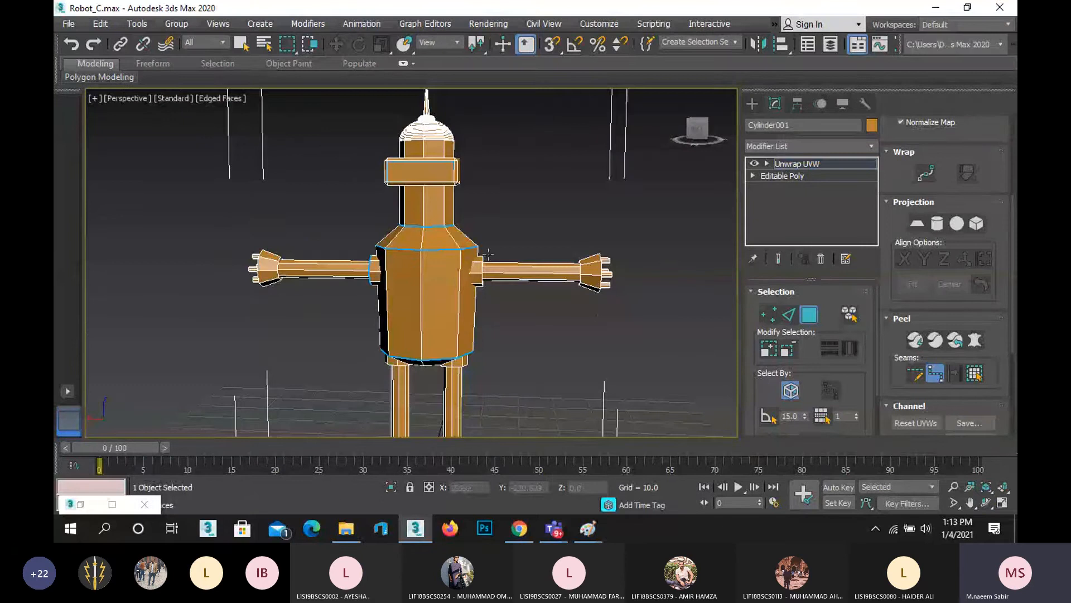
scroll(510, 292, "up", 3)
scroll(514, 300, "down", 2)
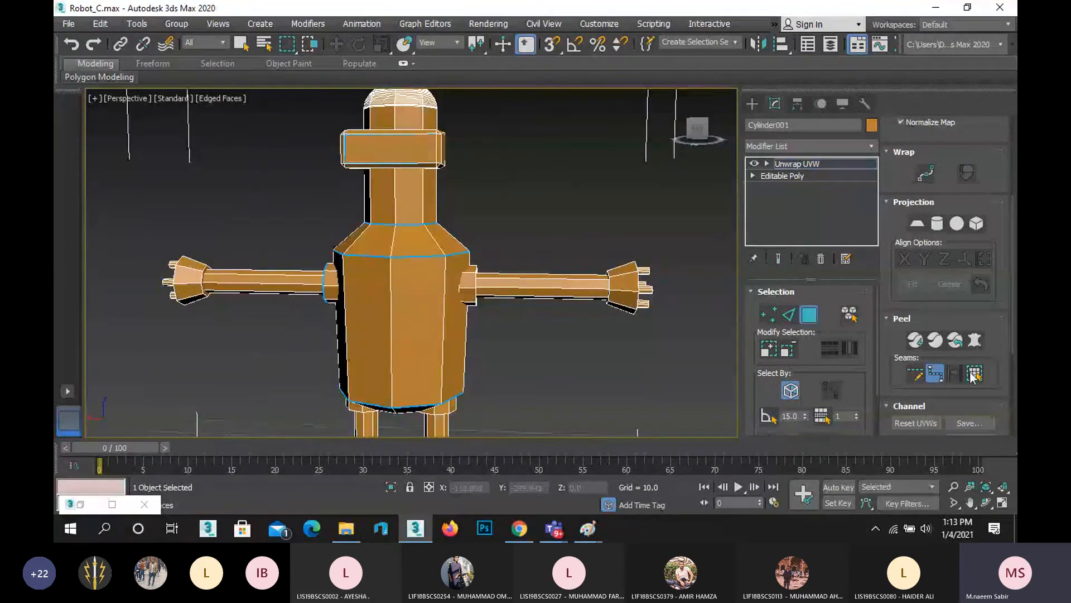
Leave seam editing, select a front torso face, and expand the face selection to the torso's bounding seams.
key("q")
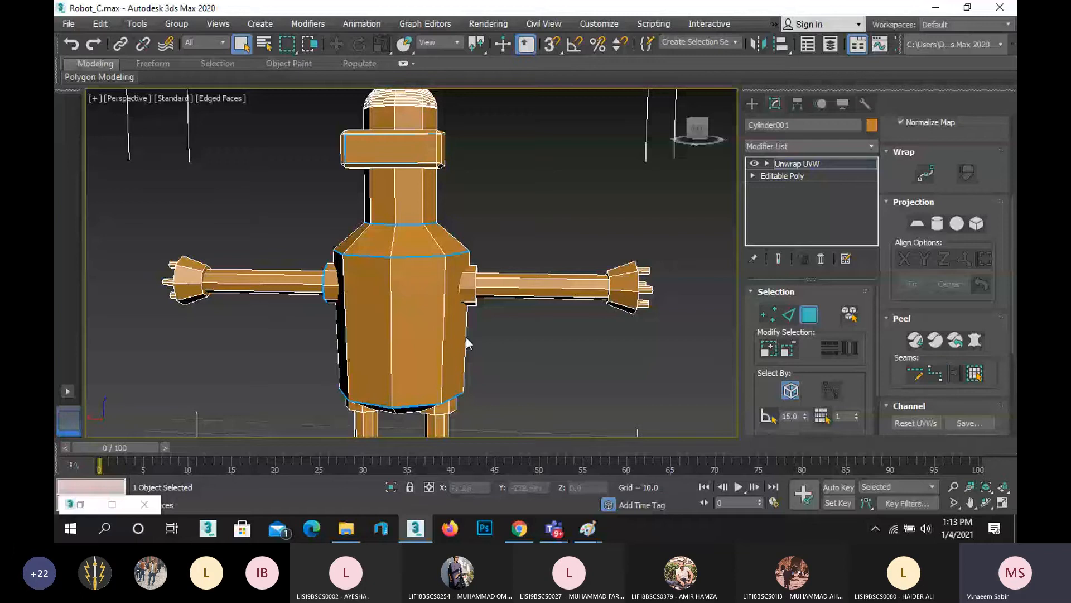
left_click(422, 306)
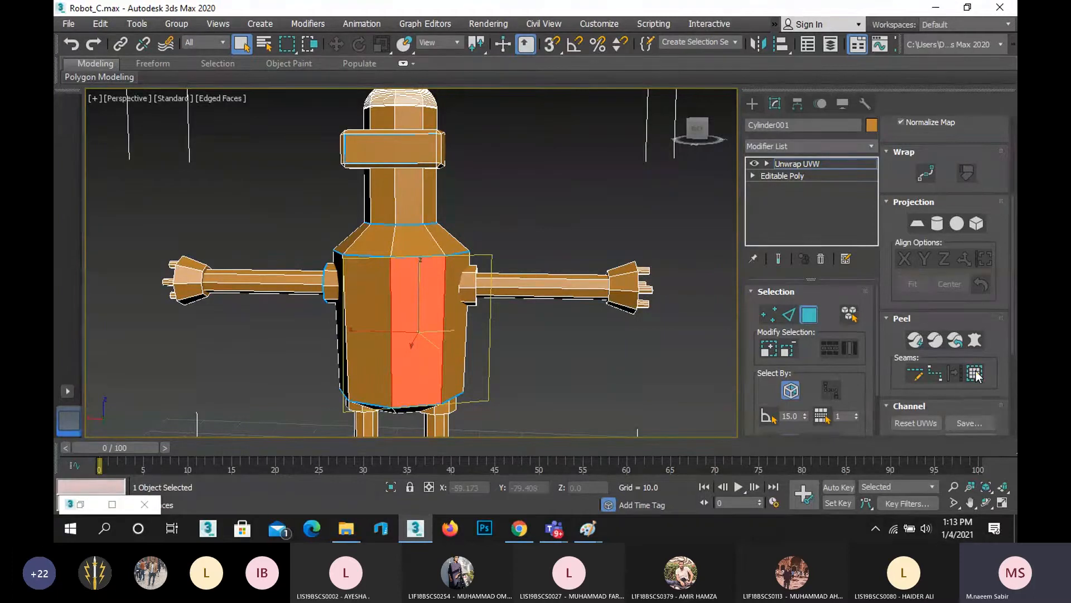
left_click(976, 373)
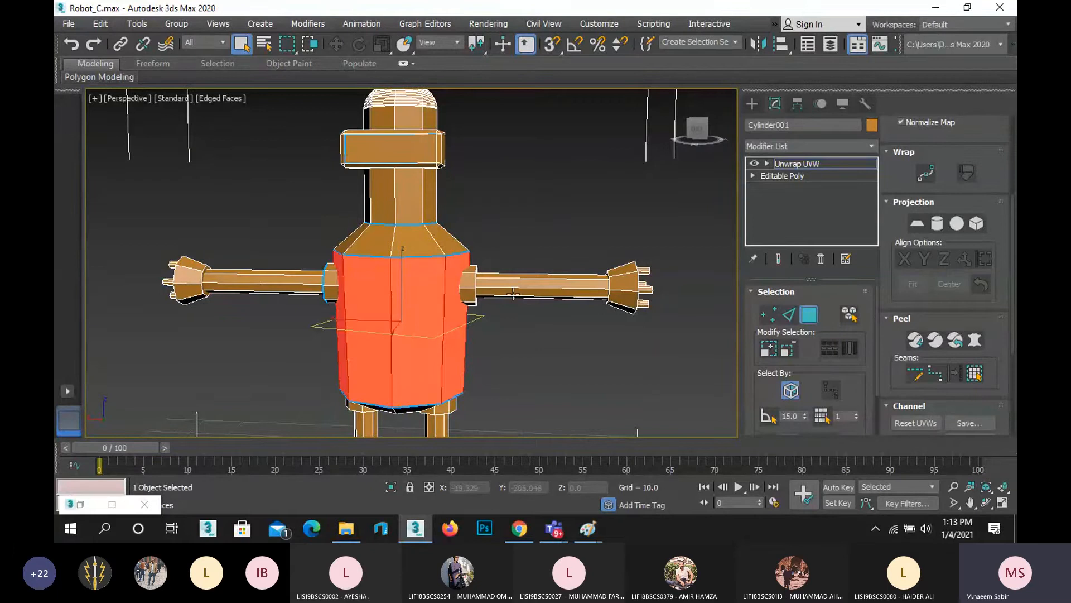
Quick Peel the selected torso faces and show the whole UV layout in the UV editor.
left_click(916, 340)
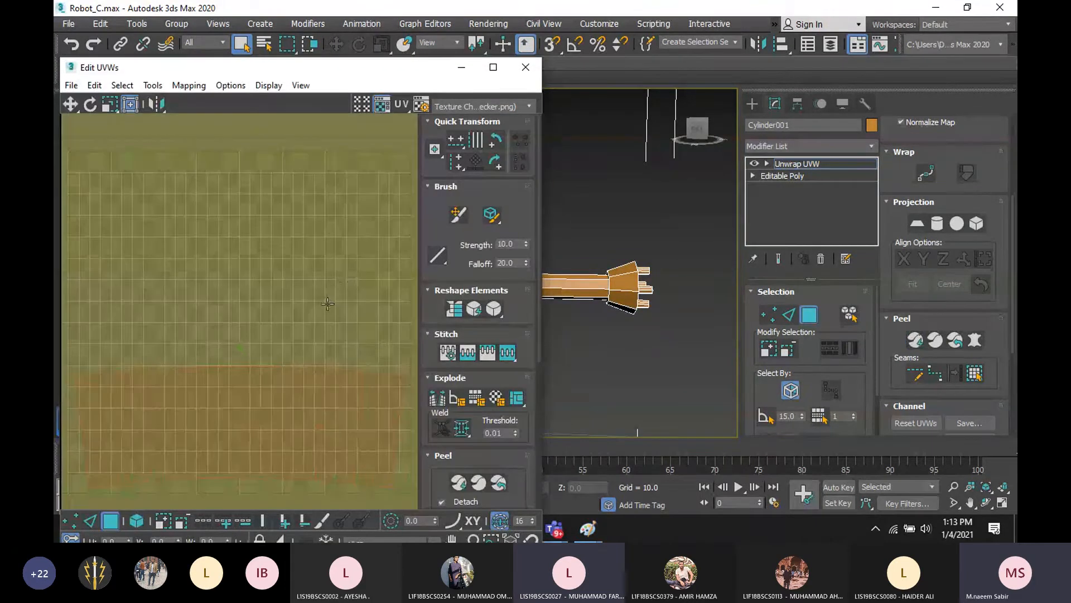
scroll(327, 304, "down", 6)
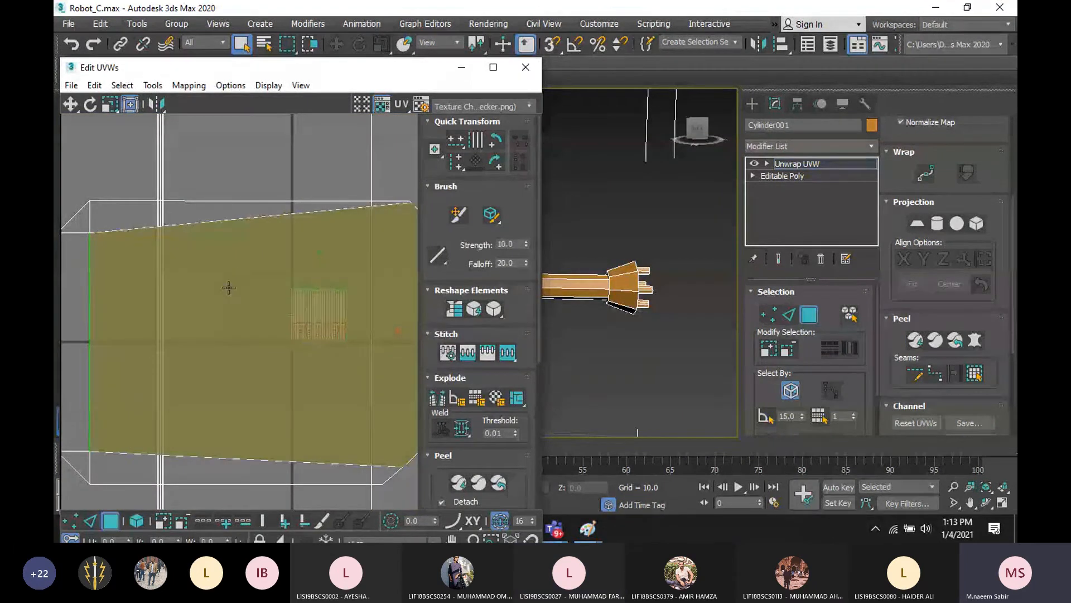
scroll(237, 276, "down", 5)
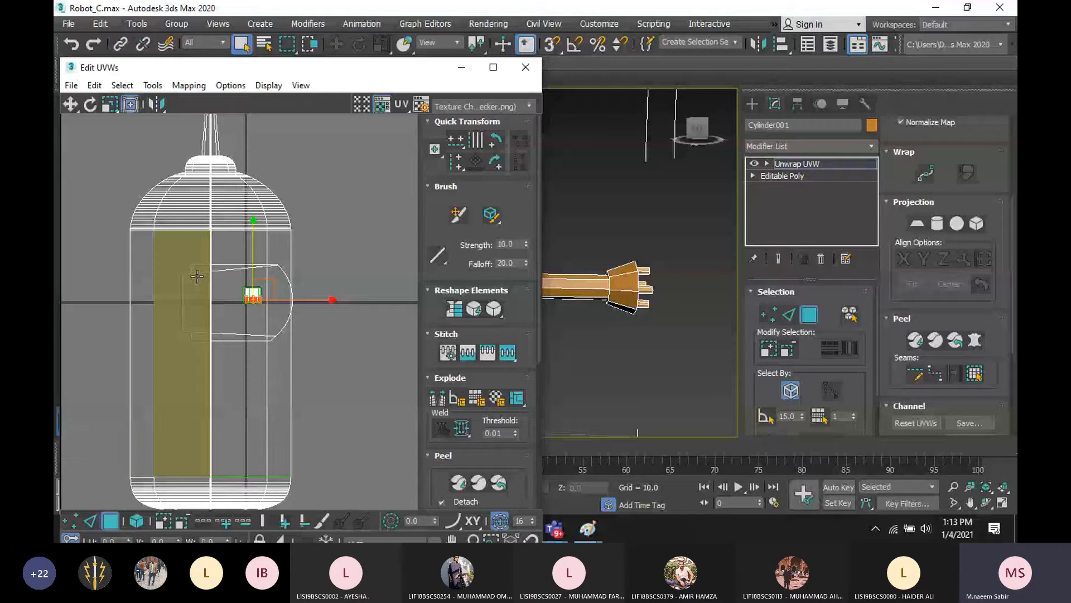
Place the UV editor clear of the head, select a front neck face, and expand the selection to the head's bounding seams.
scroll(196, 276, "down", 3)
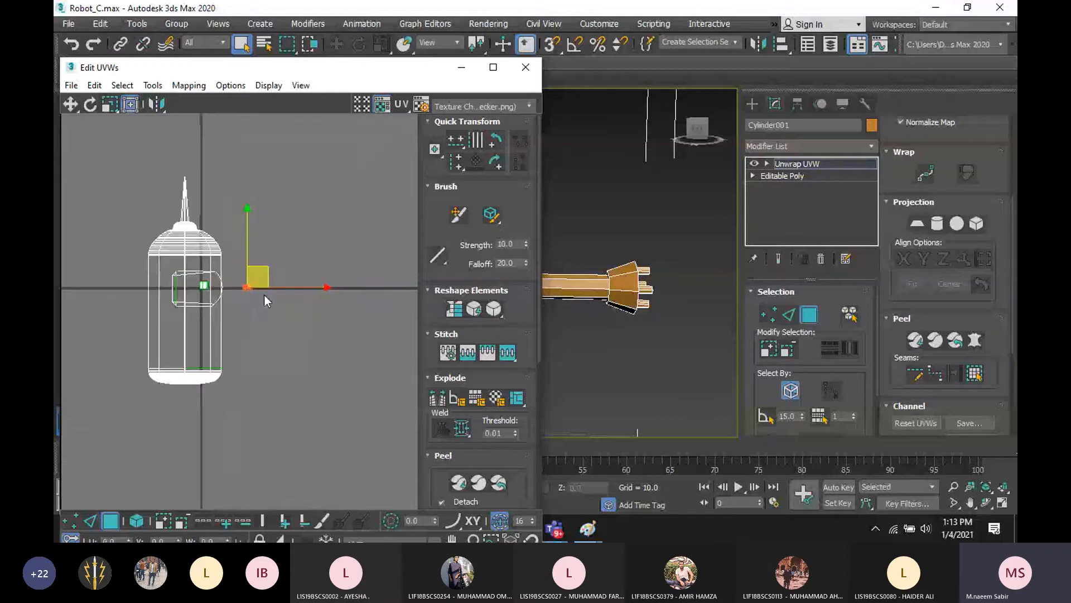
left_click_drag(346, 67, 848, 49)
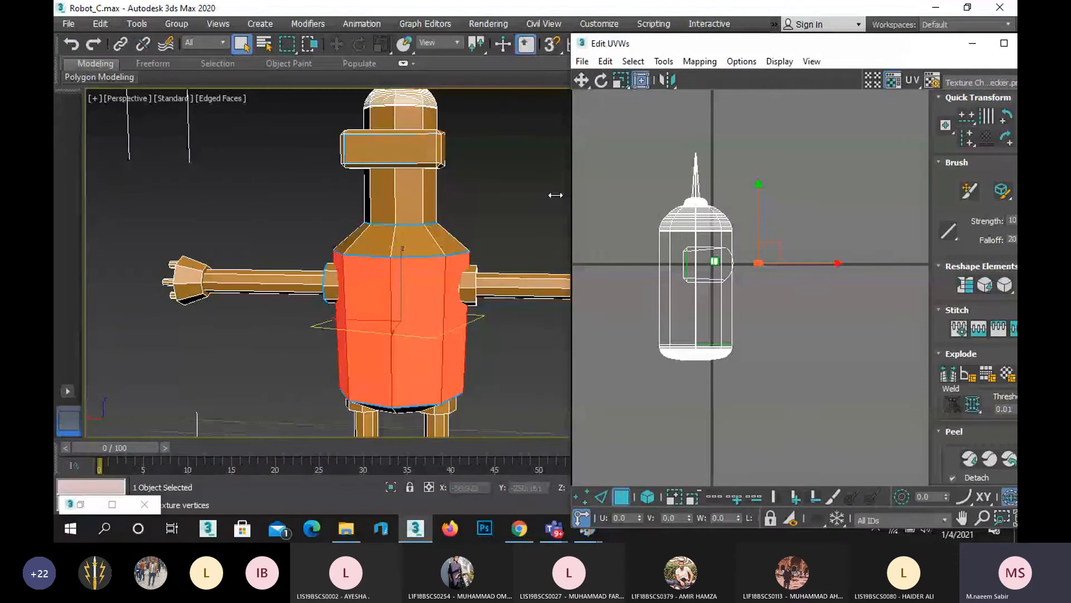
middle_click_drag(555, 195, 508, 281)
scroll(704, 237, "up", 2)
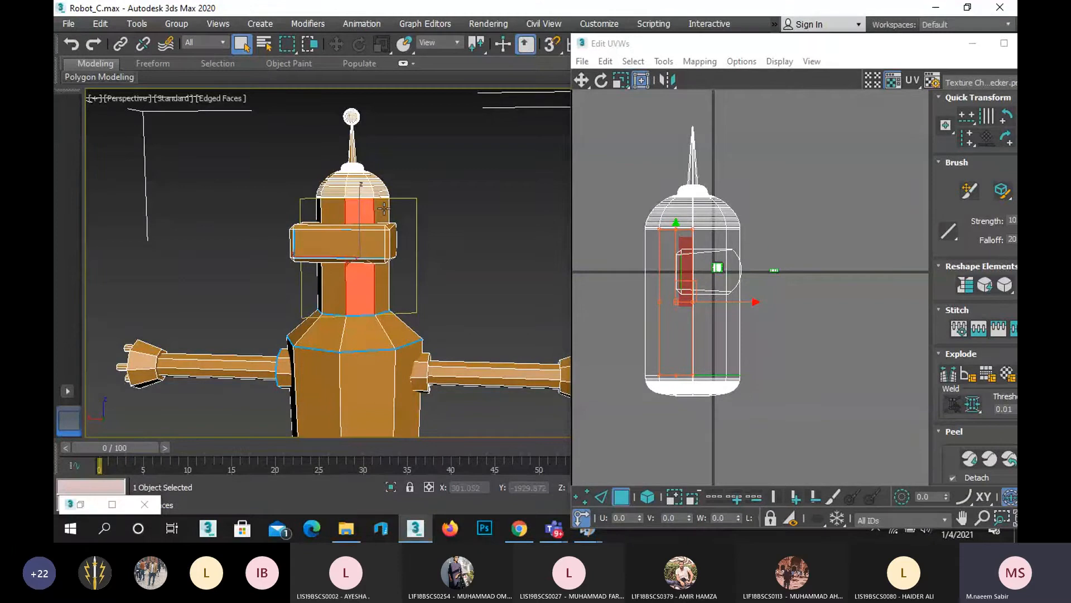
left_click_drag(752, 42, 611, 25)
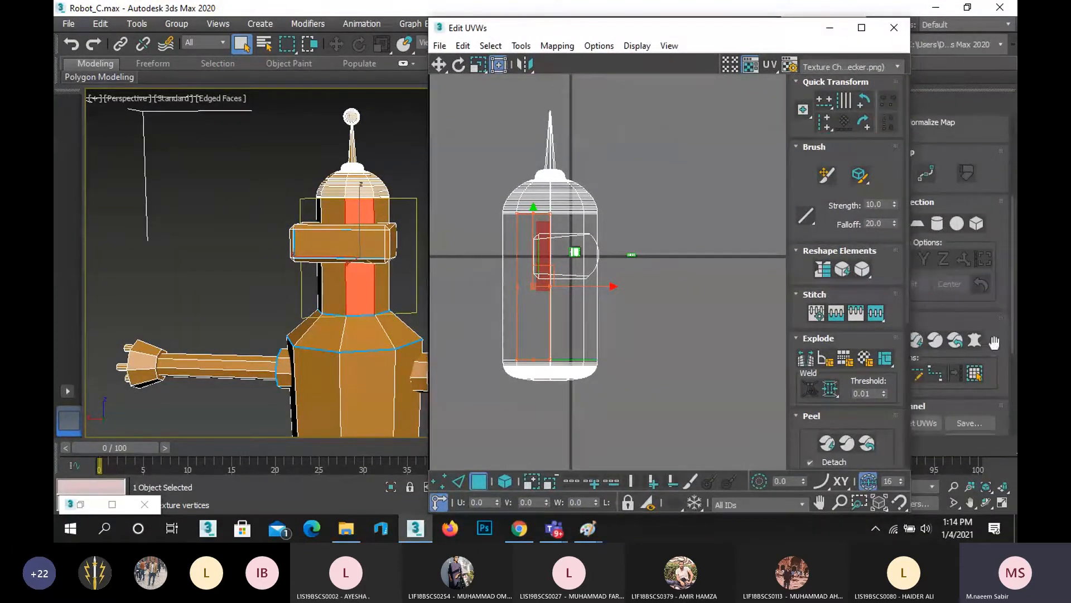
left_click(976, 374)
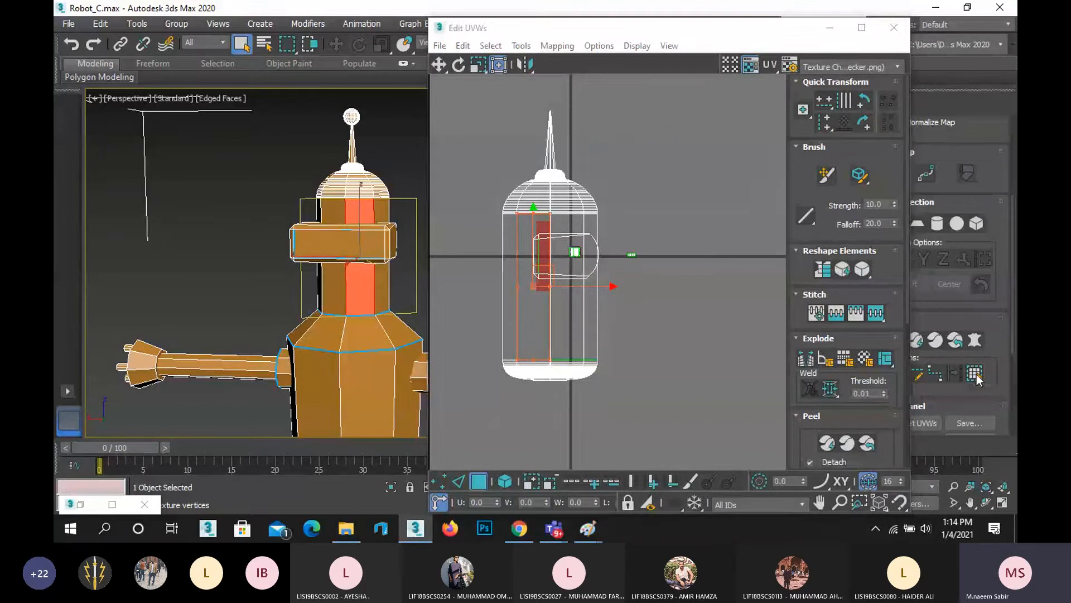
left_click(977, 374)
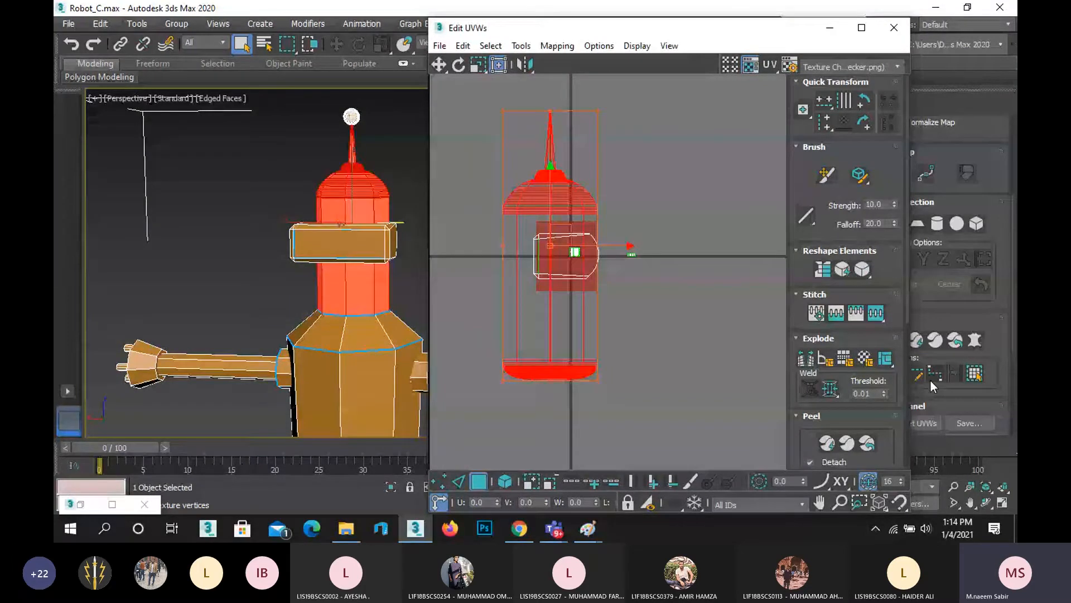
Quick Peel the selected head and neck faces and examine their island against the rest of the UV layout.
left_click(916, 339)
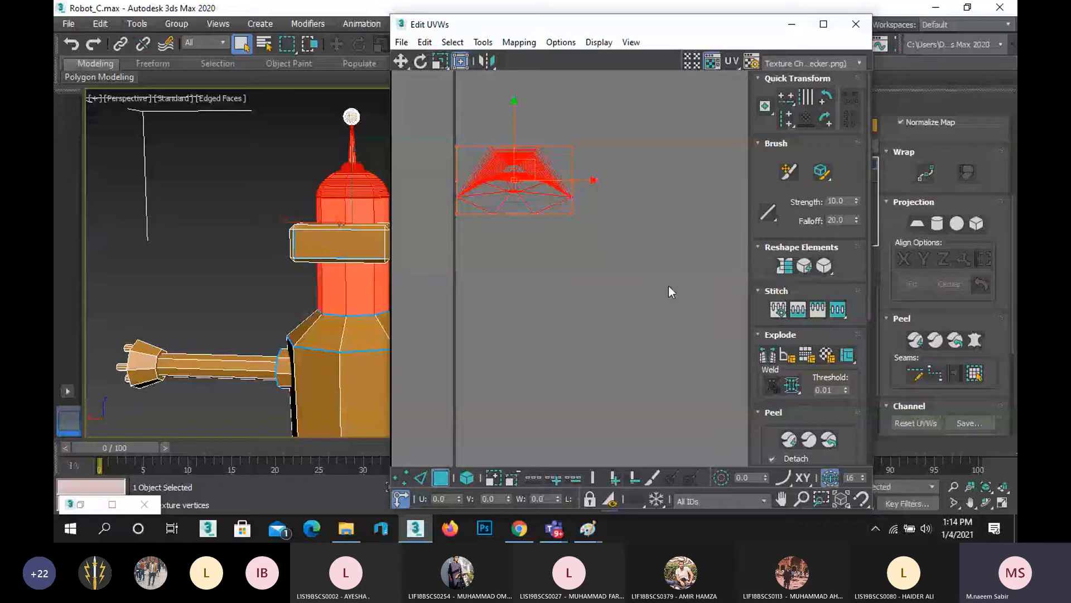
left_click_drag(664, 32, 614, 29)
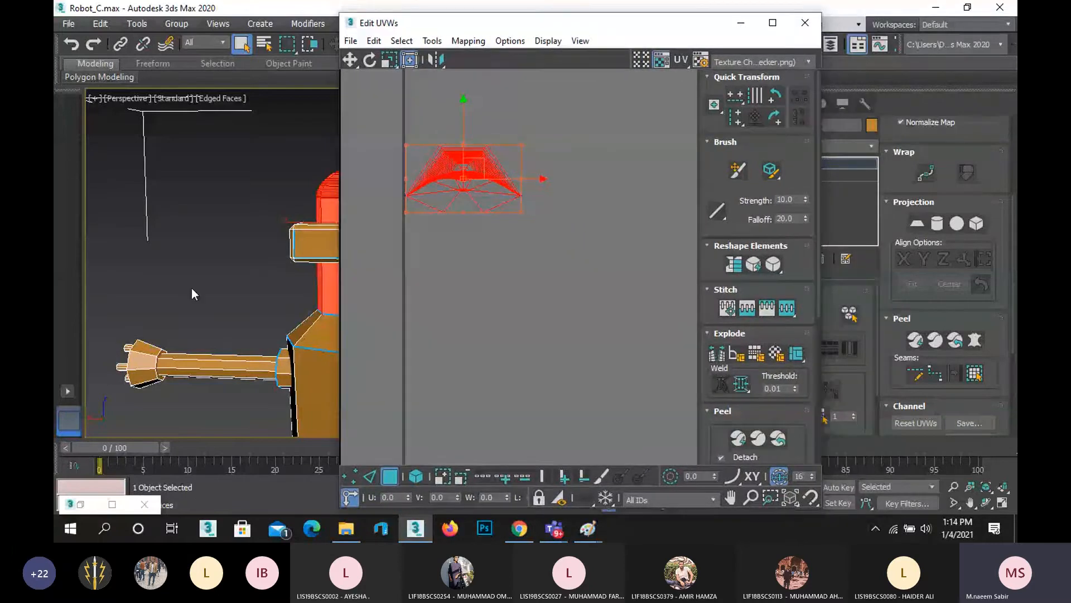
middle_click_drag(192, 288, 130, 280)
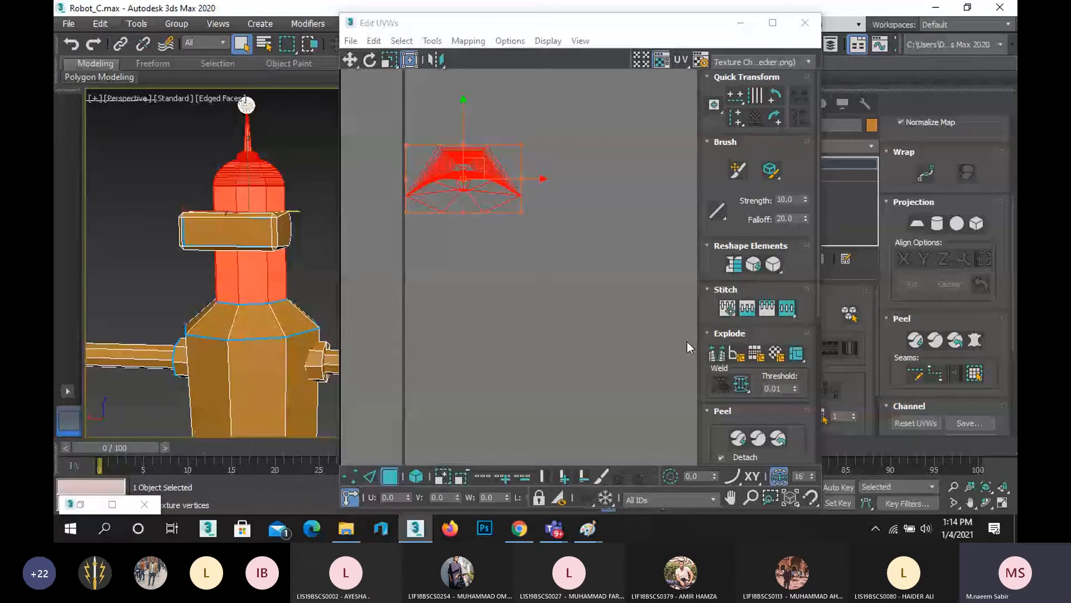
scroll(561, 301, "down", 8)
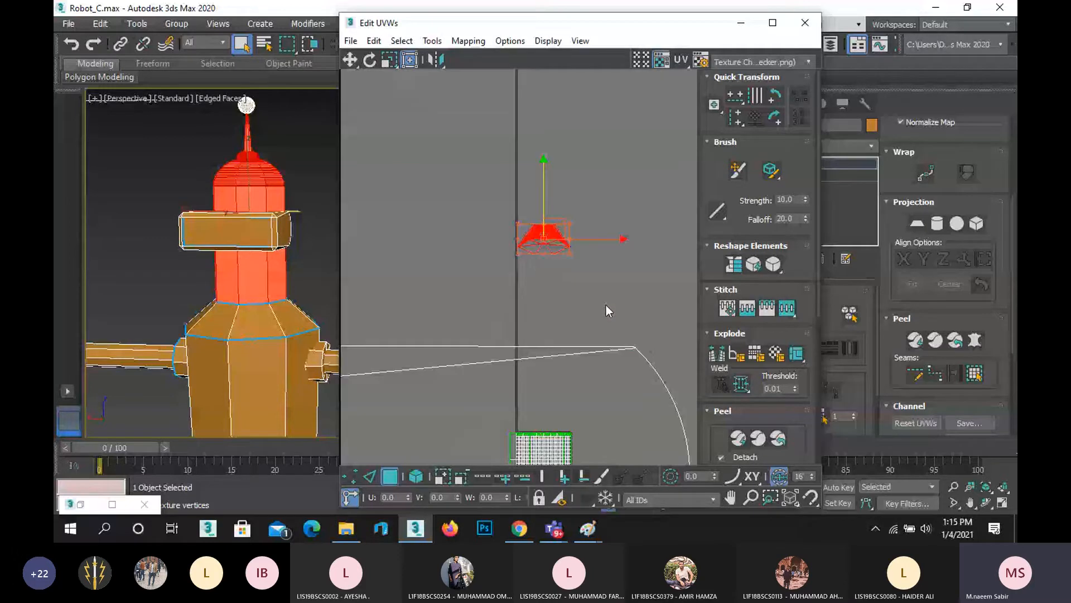
Apply a planar map to the selected head and neck faces and move their island above the UV layout.
left_click(917, 223)
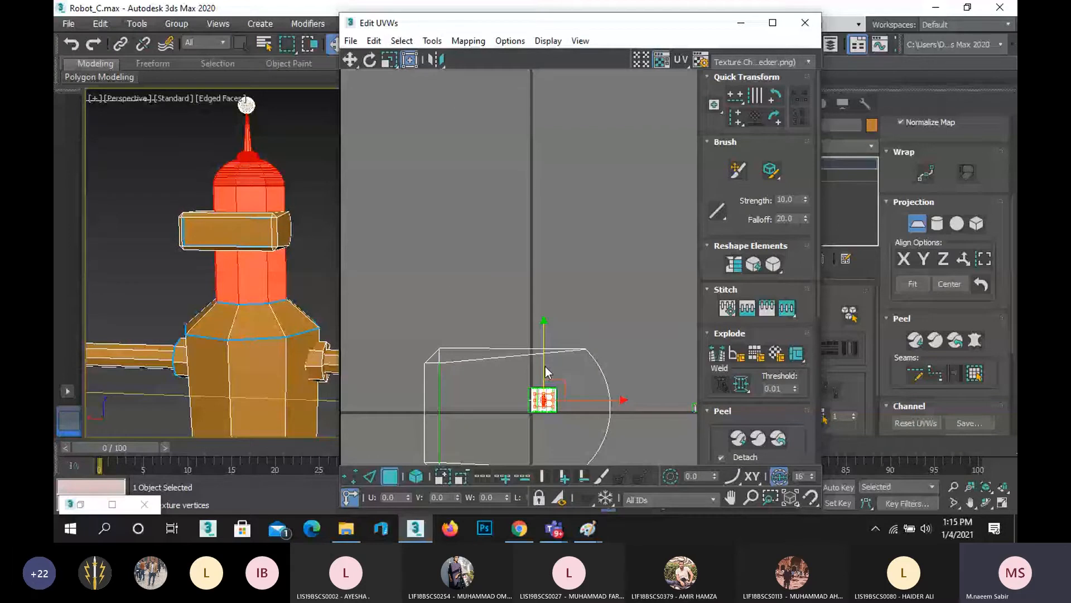
left_click_drag(546, 372, 545, 112)
scroll(545, 112, "up", 8)
scroll(544, 314, "down", 1)
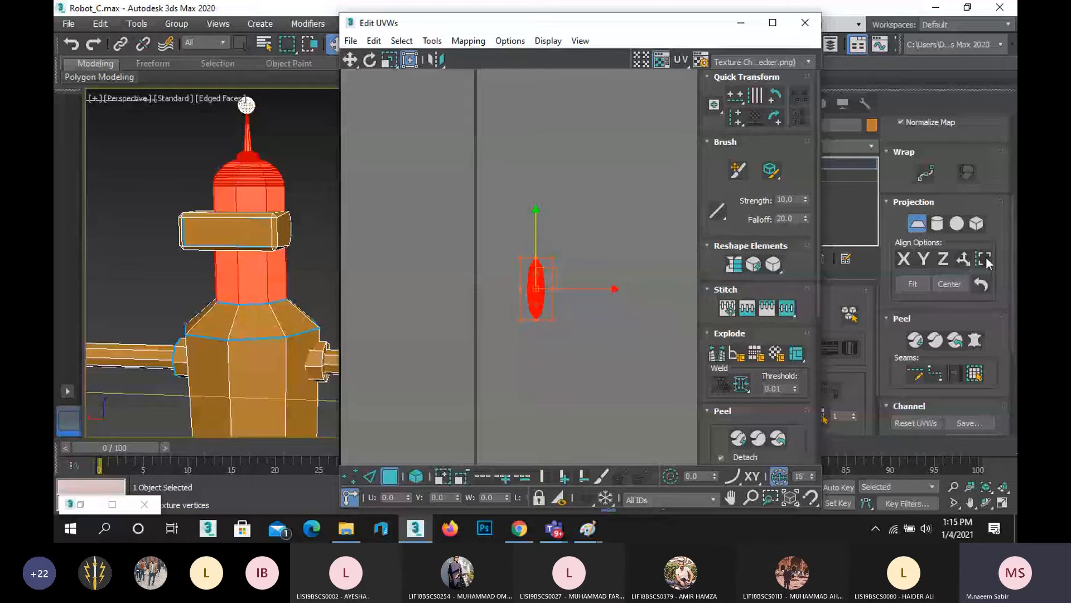
Try the head's planar projection aligned to the X axis and move the resulting island above the layout.
left_click(914, 264)
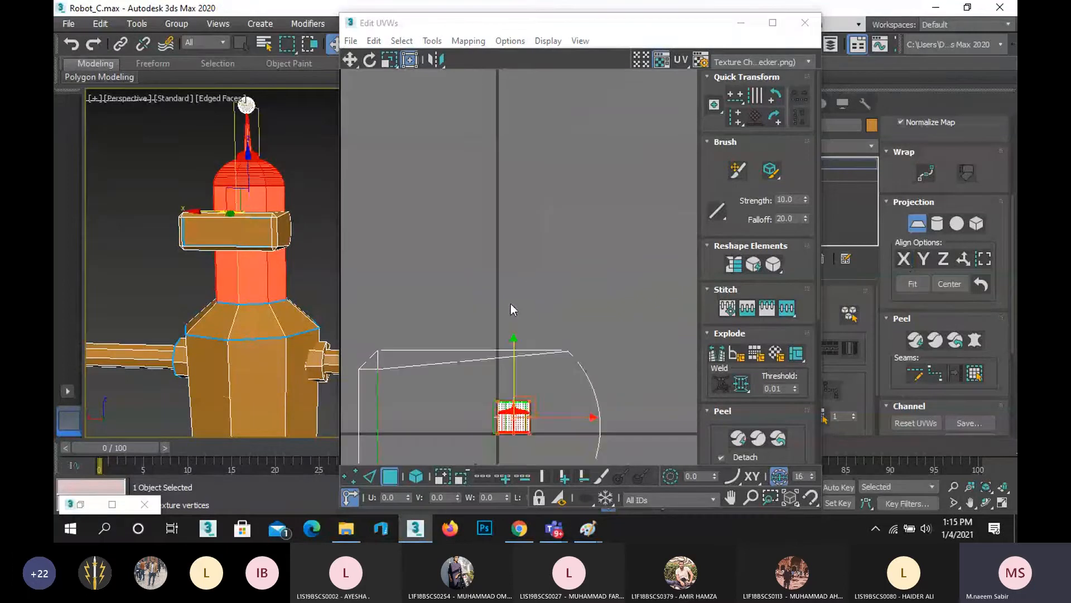
left_click_drag(514, 337, 514, 203)
scroll(509, 293, "up", 2)
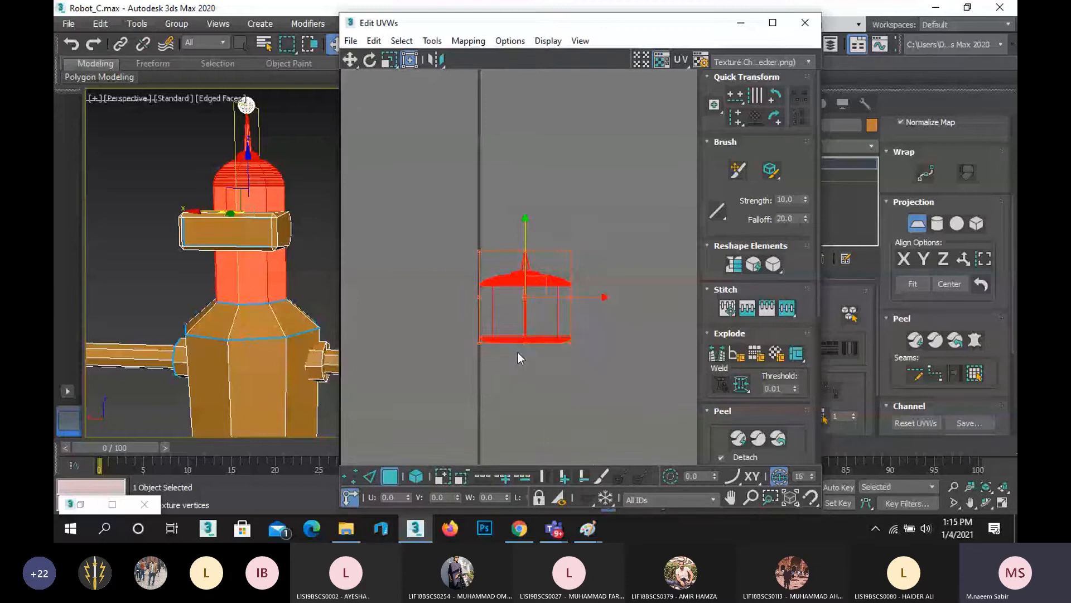
scroll(518, 353, "up", 2)
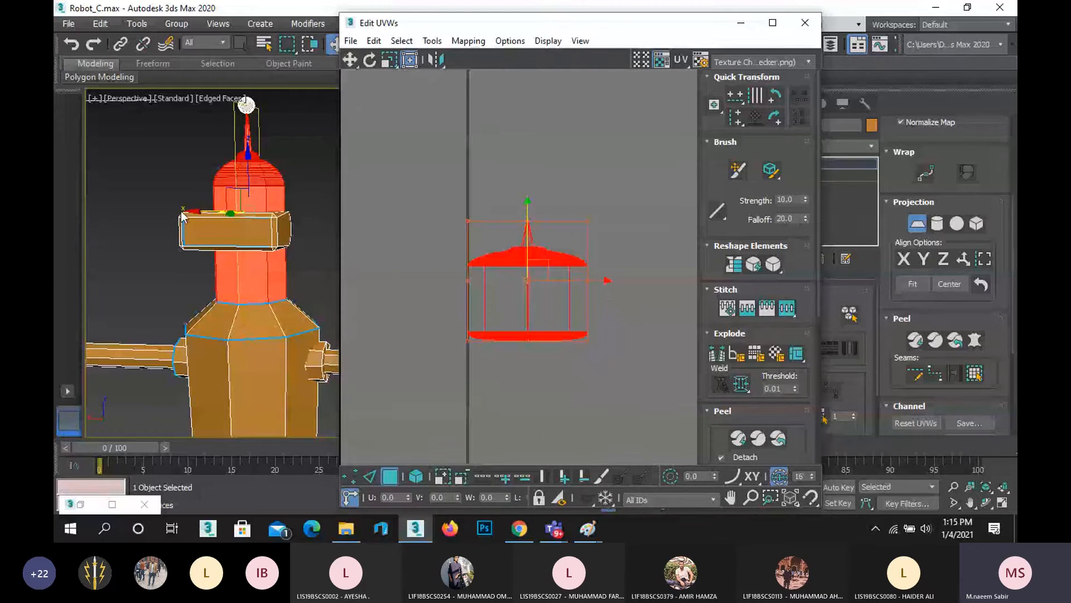
Compare the Y, Z and Best Align options for the head's planar projection, and leave planar mapping.
left_click(927, 262)
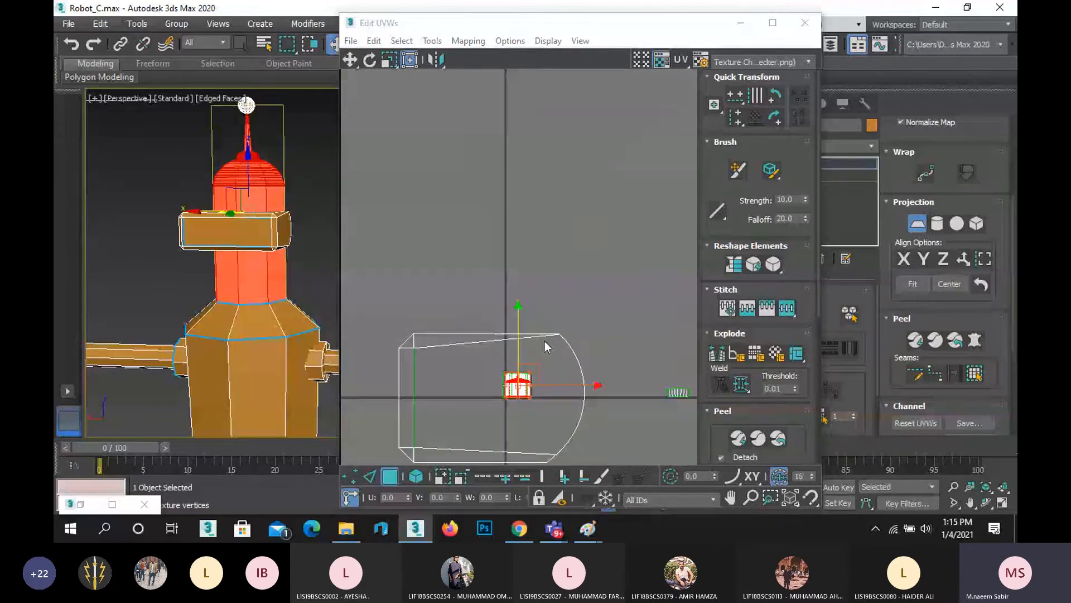
left_click(943, 259)
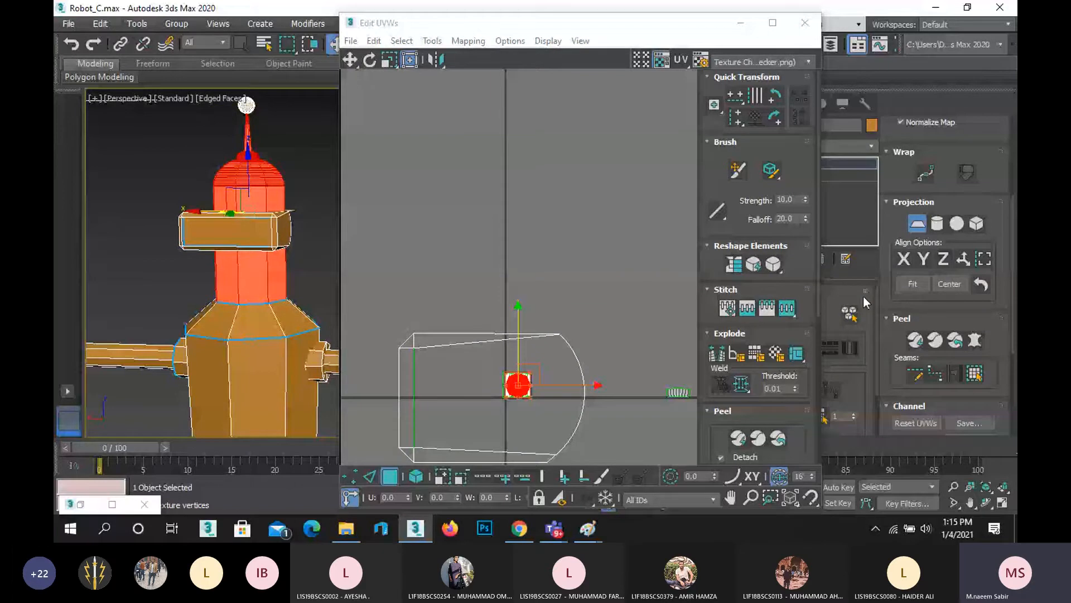
left_click(963, 260)
key("q")
Select the faces of the visor's outer frame and move their UV island upward, clear of the layout.
left_click(286, 231)
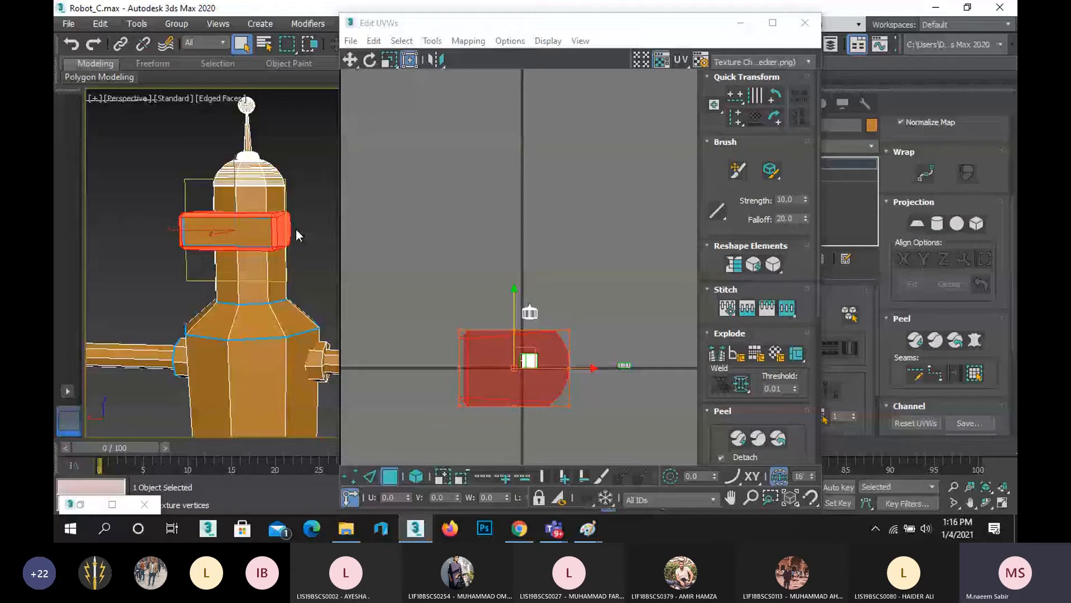
scroll(239, 232, "up", 5)
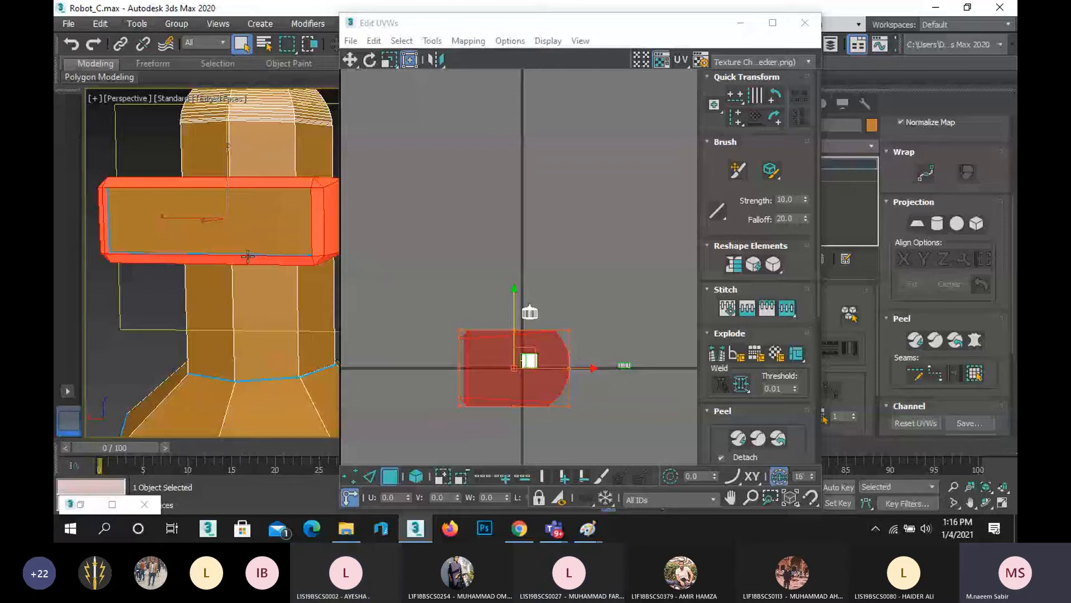
left_click_drag(516, 285, 532, 236)
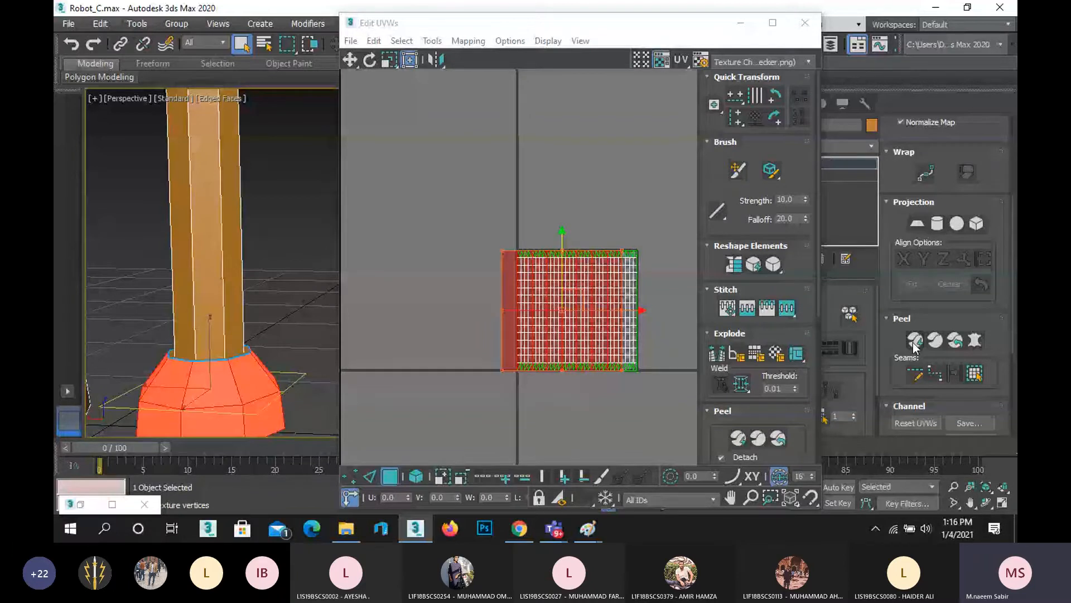
Quick Peel the selected foot faces, and replace the result with a planar map, trying the X-axis alignment.
left_click(915, 341)
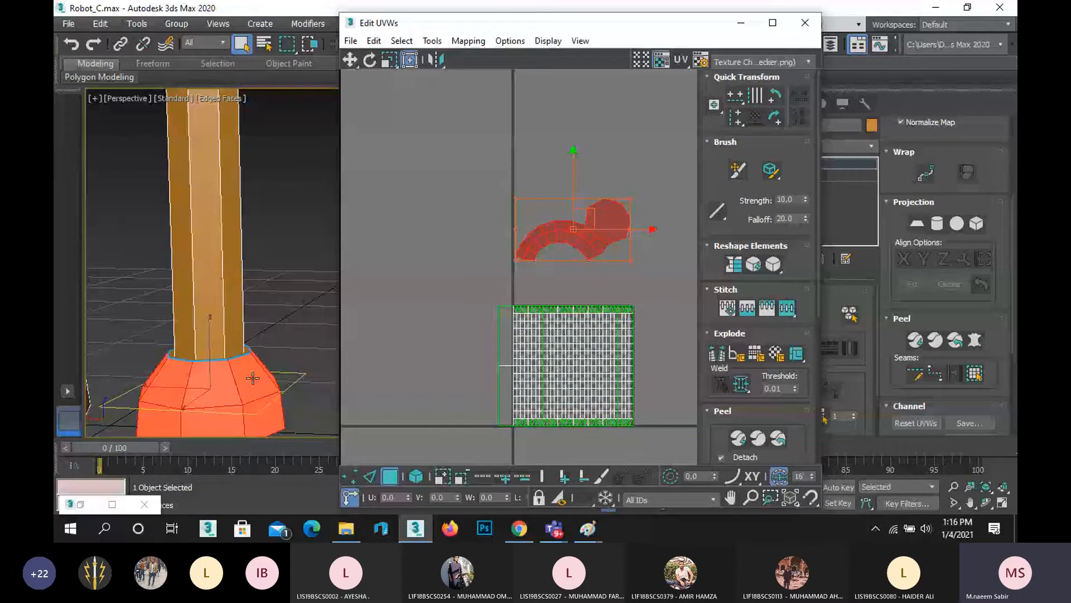
left_click(917, 224)
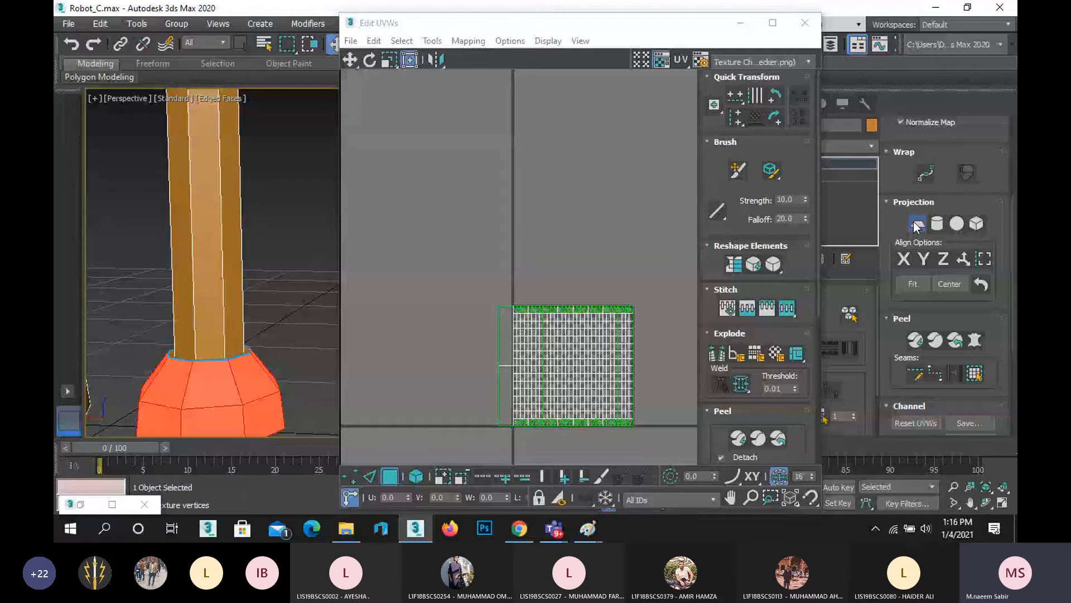
left_click(905, 260)
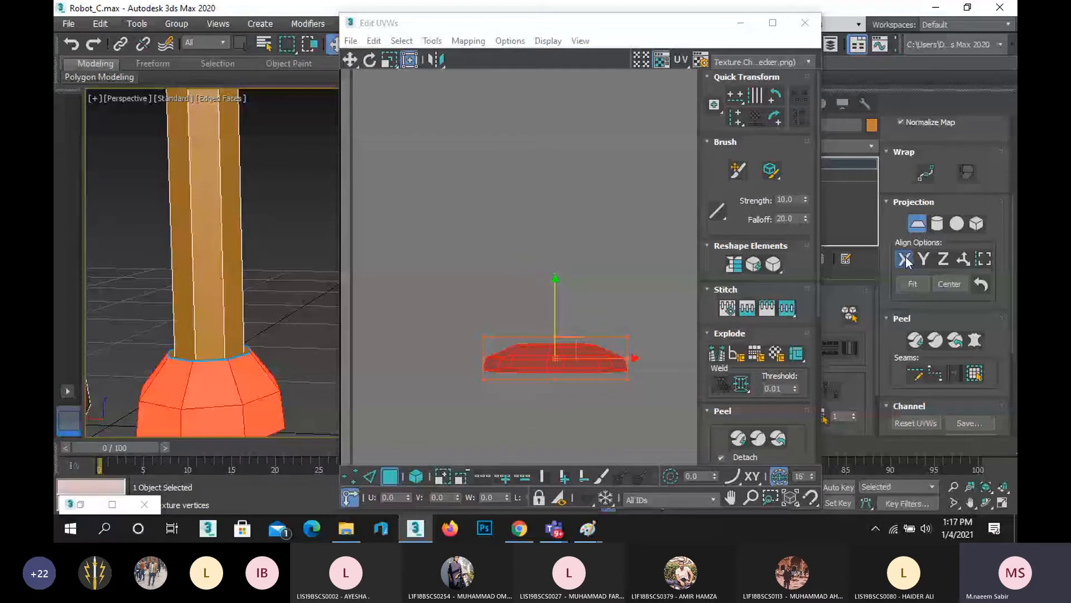
left_click(918, 224)
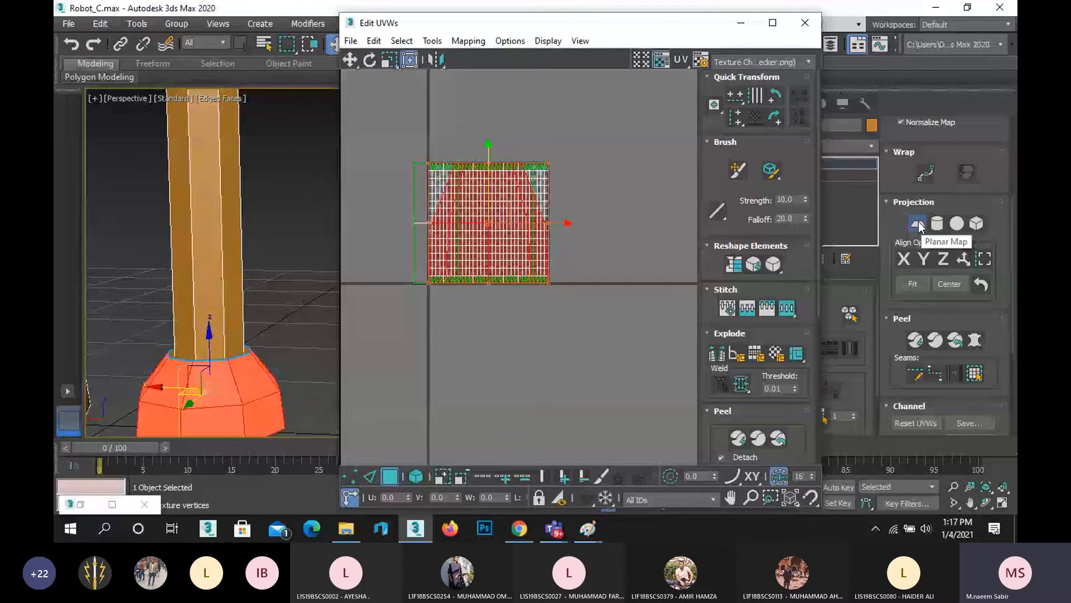
left_click(918, 224)
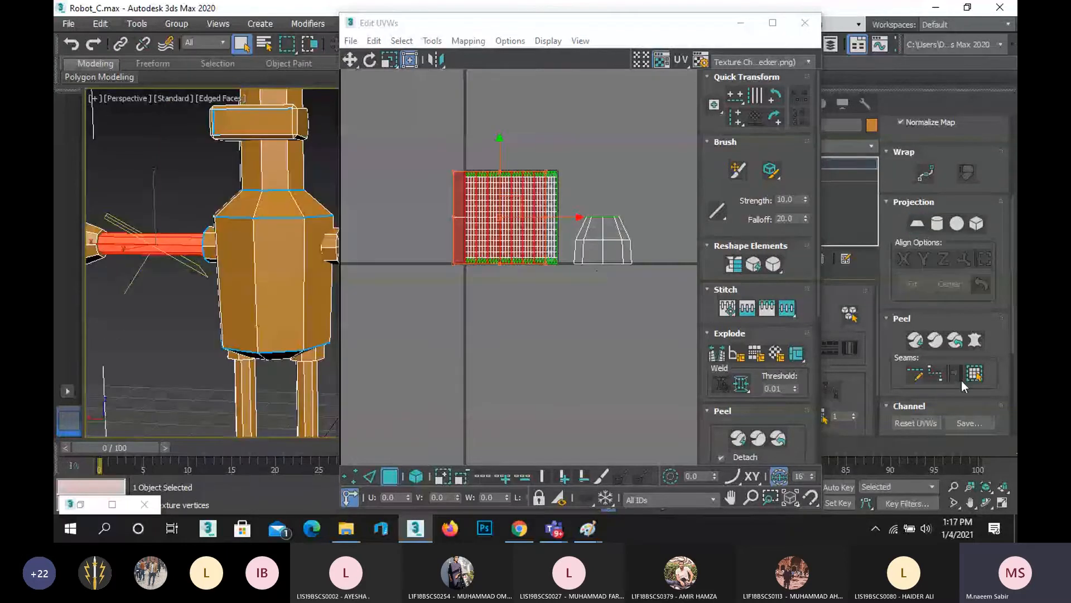
Quick Peel the selected arm faces and move their island beside the UV layout on the negative U side.
left_click(921, 345)
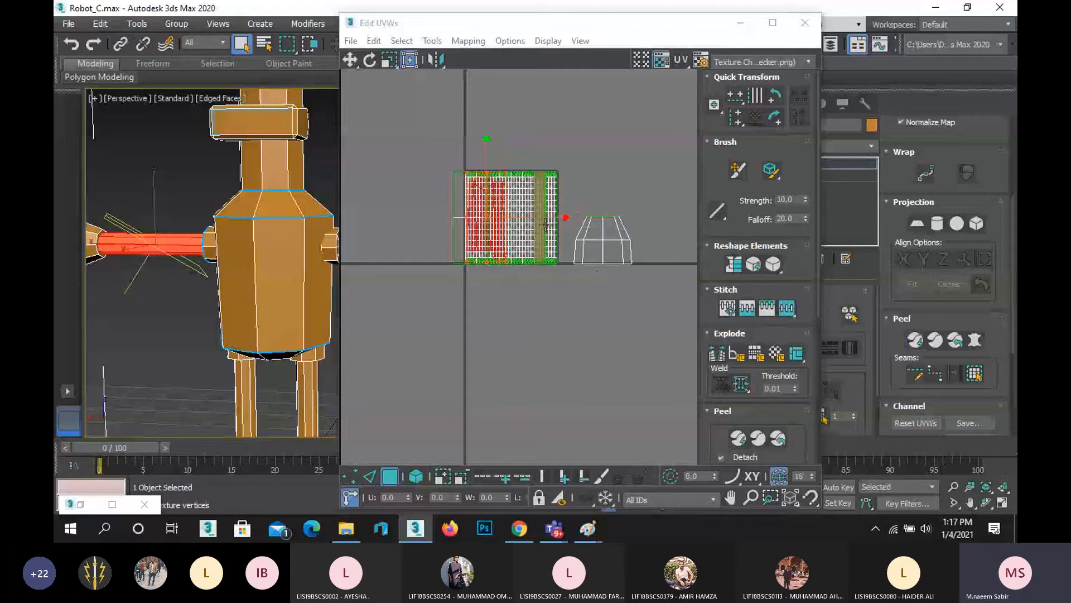
left_click_drag(546, 225, 529, 220)
left_click_drag(528, 219, 485, 218)
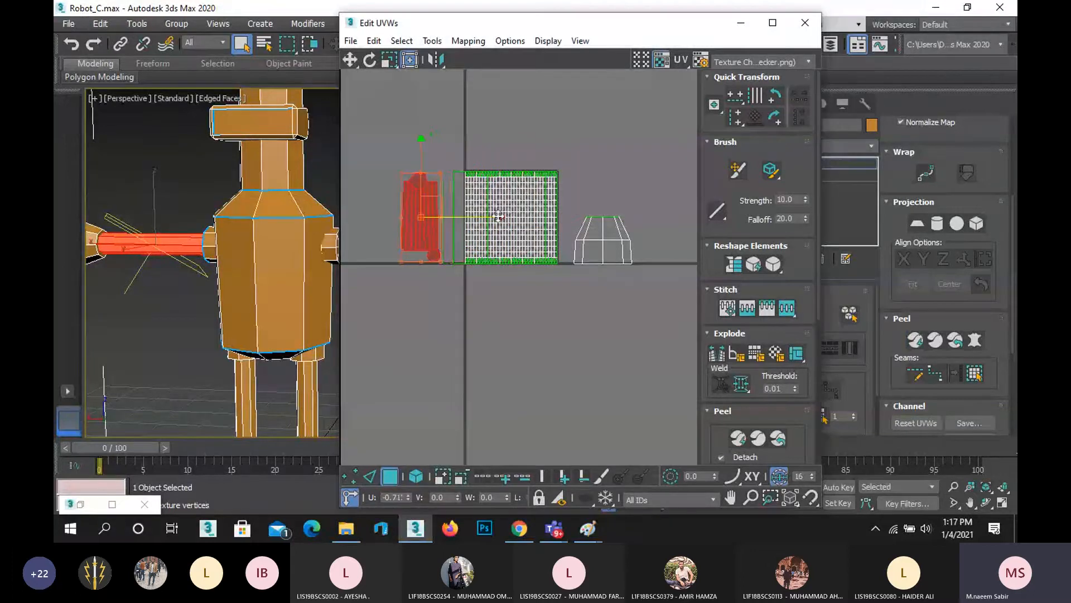
Planar map the selected arm faces, trying the X, Y, Z and Align to View options before applying Best Align.
left_click(918, 224)
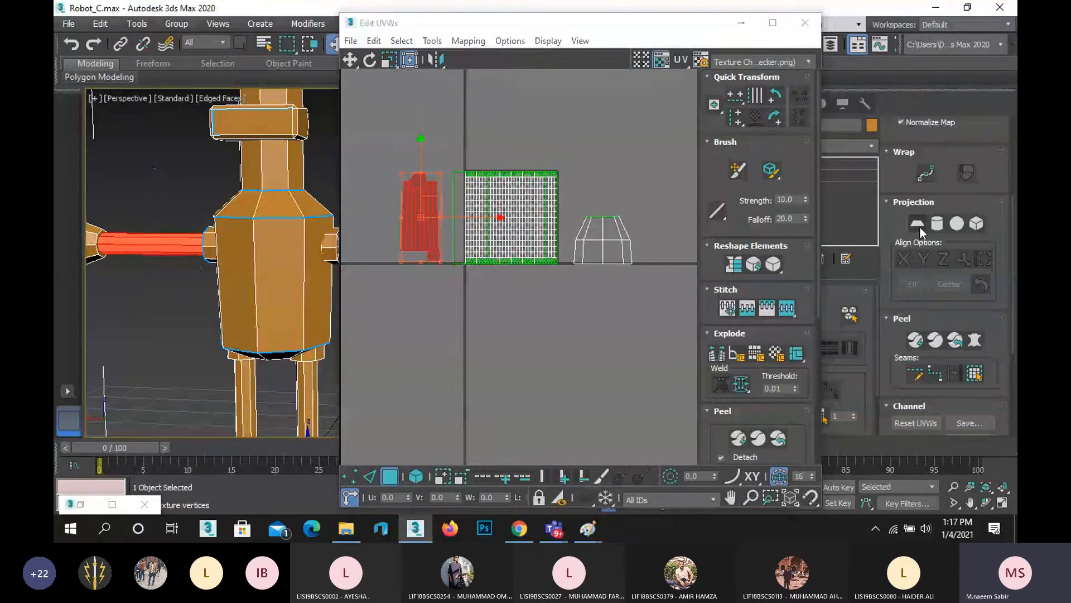
scroll(510, 301, "down", 6)
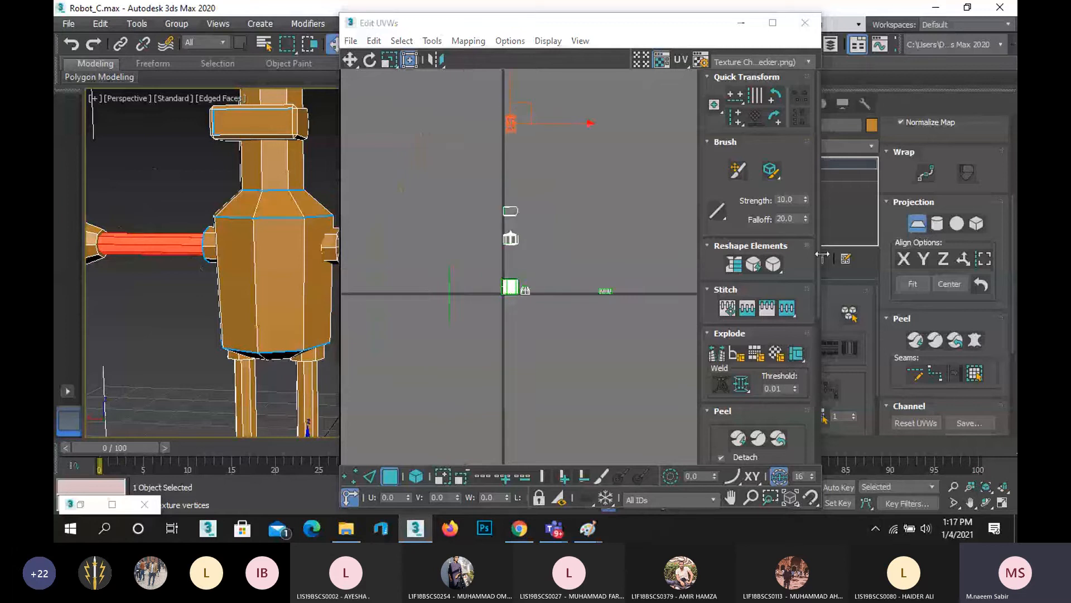
left_click(904, 259)
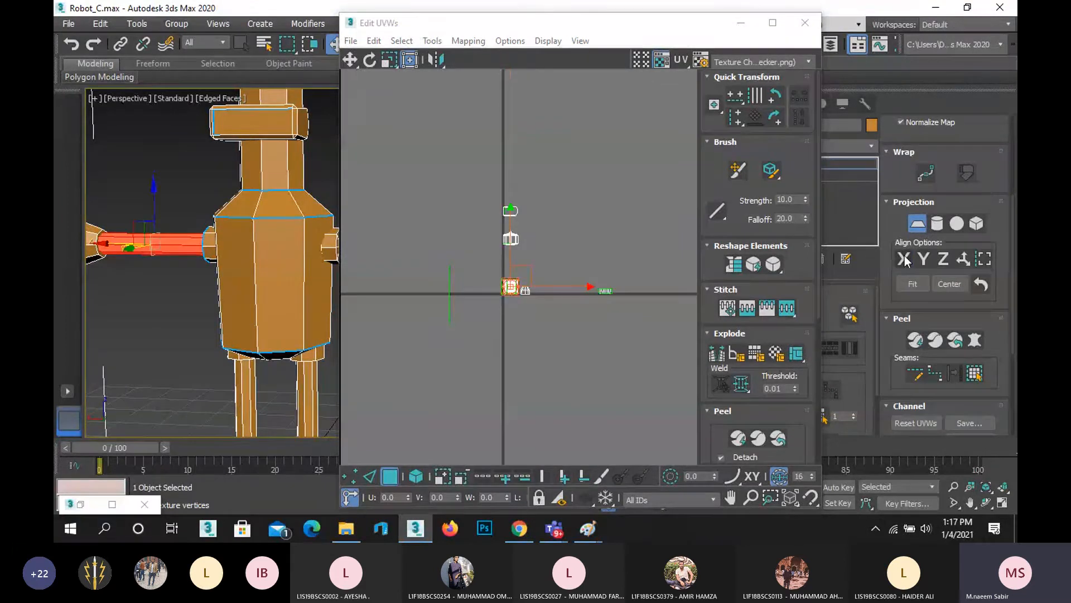
left_click(925, 260)
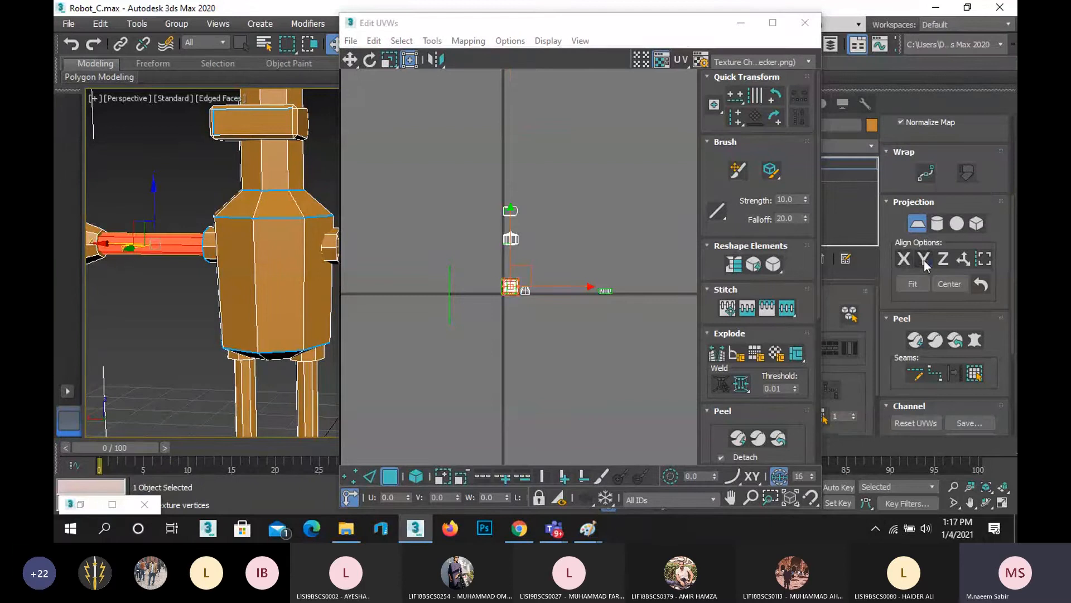
left_click(943, 260)
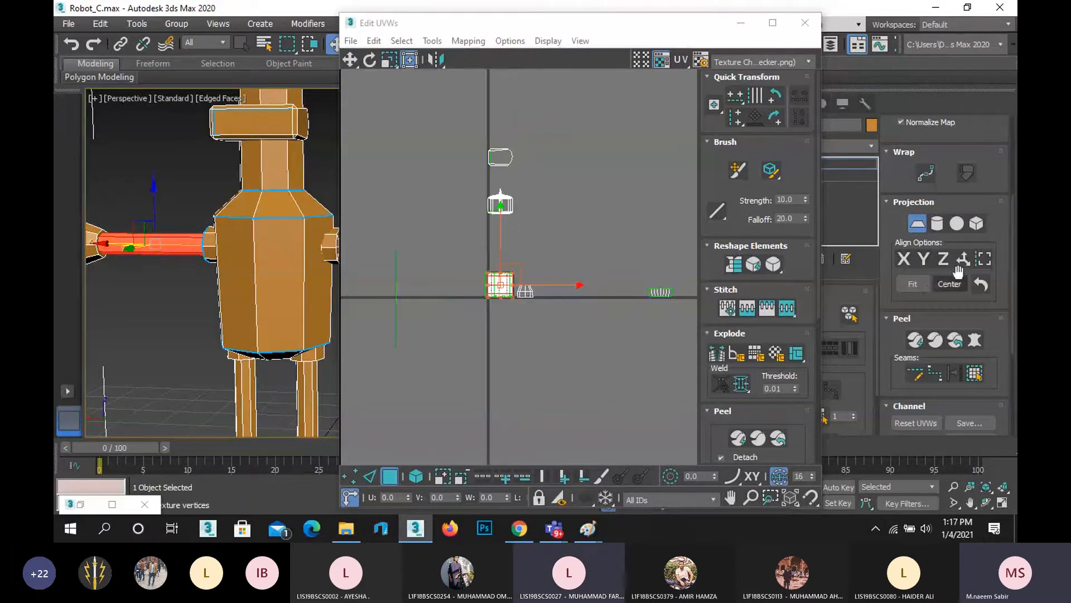
left_click(981, 259)
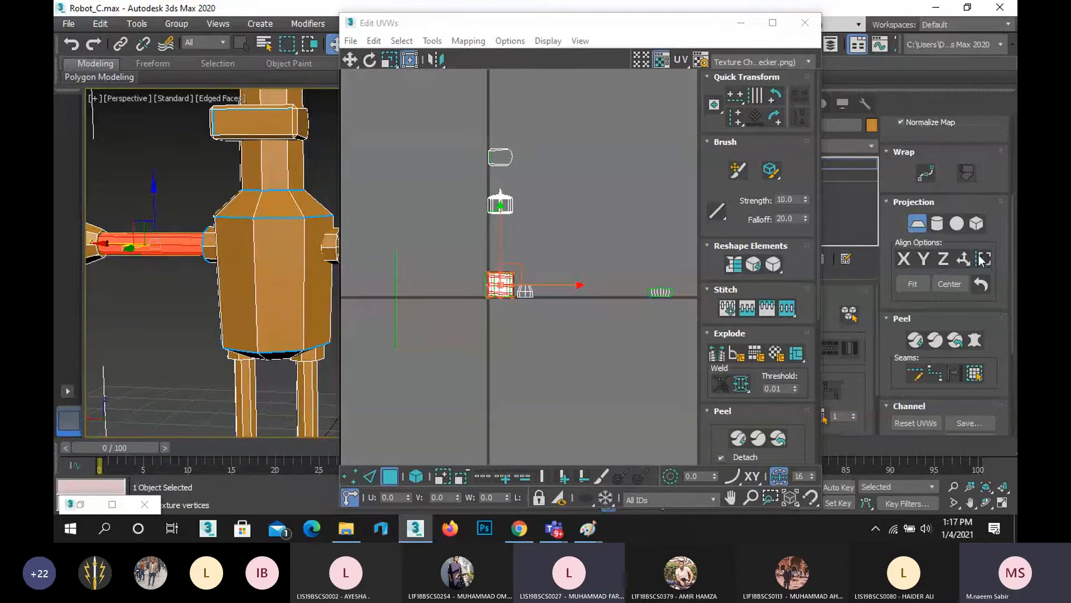
left_click(966, 259)
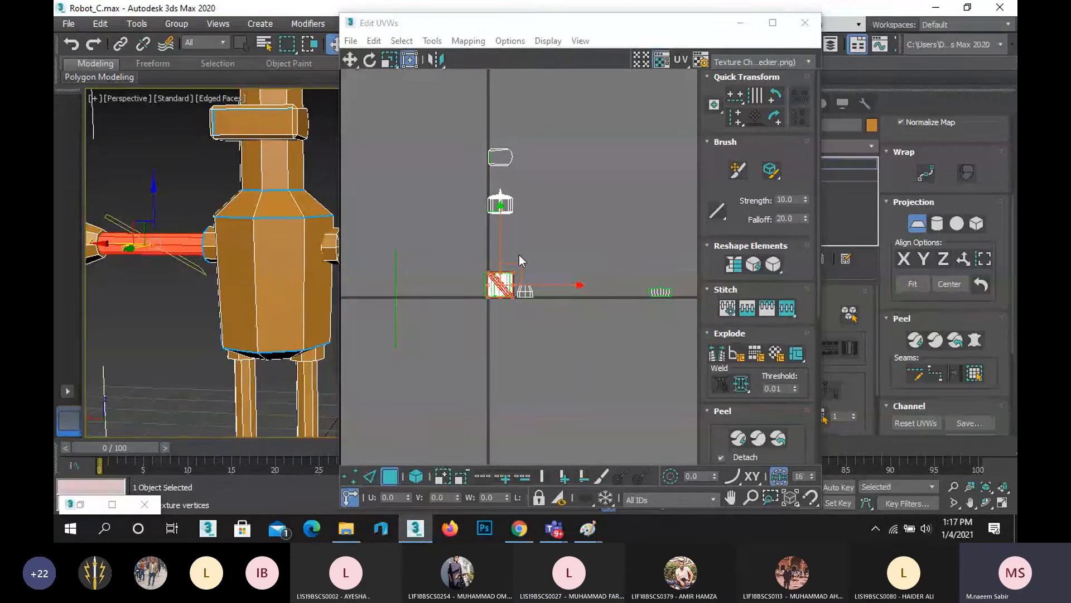
Leave planar mapping, move the arm's diagonal island beside the UV square on the negative U side, and deselect it.
left_click_drag(575, 286, 543, 281)
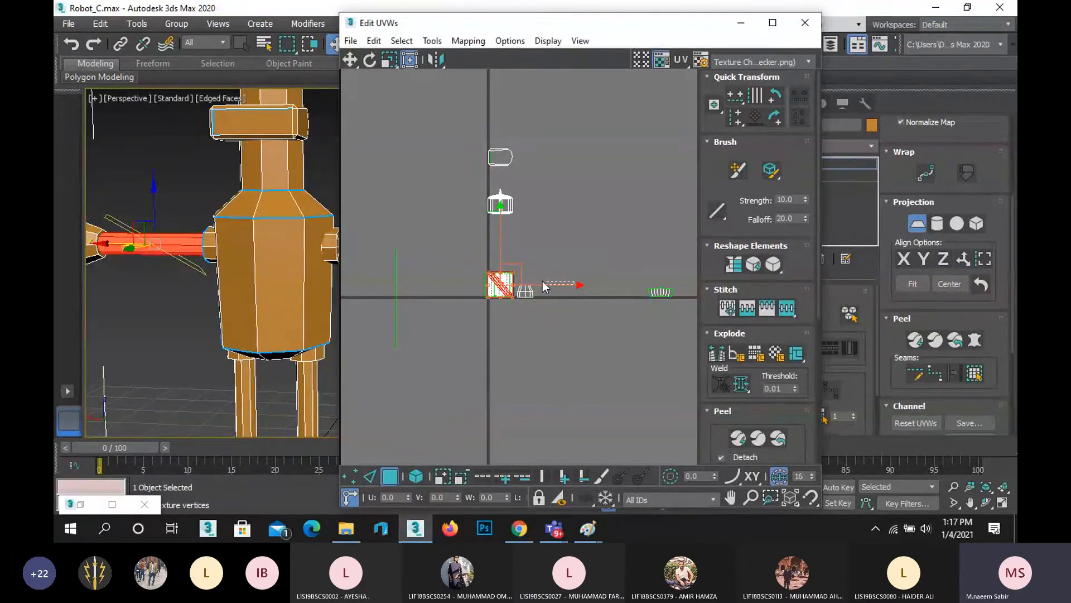
left_click(918, 227)
left_click_drag(582, 282, 544, 283)
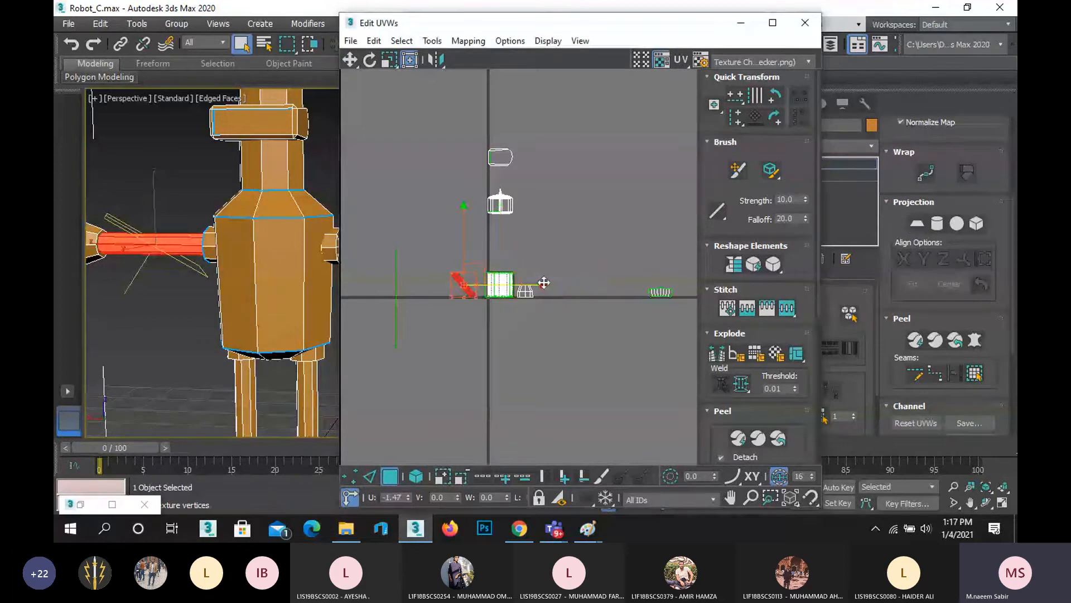
left_click(514, 364)
Select the remaining overlapping faces on the UV square and lay them out as separate islands.
scroll(513, 364, "up", 3)
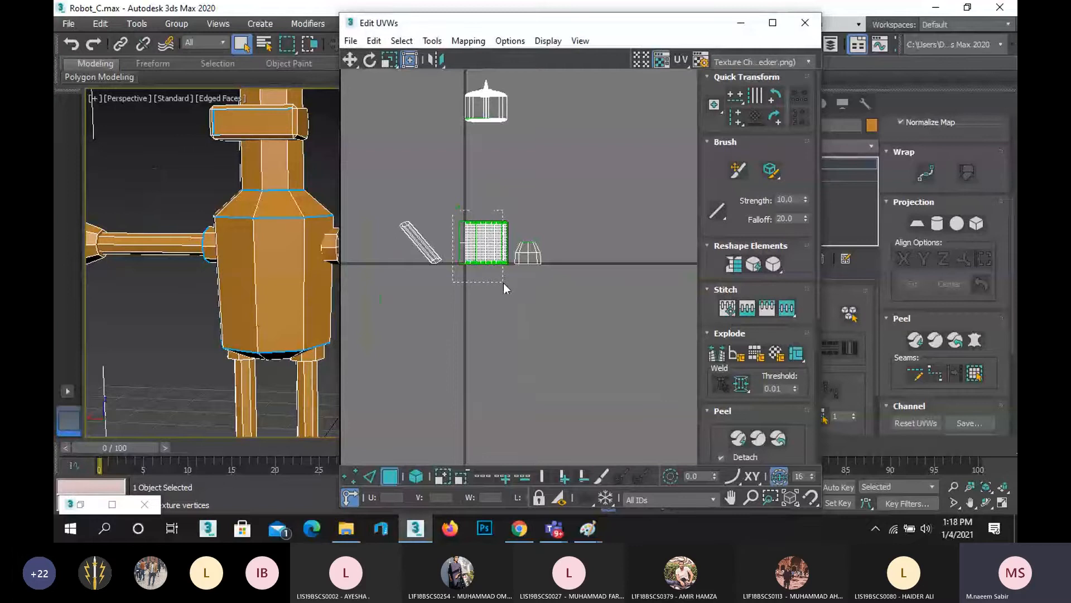
left_click_drag(503, 283, 504, 283)
scroll(268, 279, "down", 5)
scroll(211, 270, "up", 4)
middle_click_drag(264, 272, 153, 272)
scroll(147, 269, "down", 3)
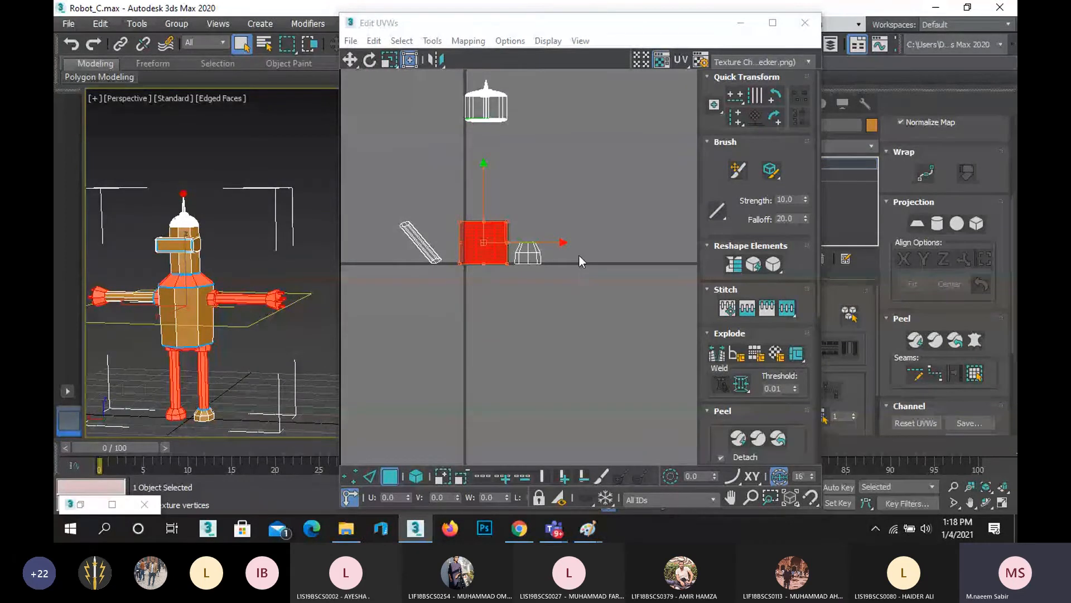
scroll(491, 251, "up", 5)
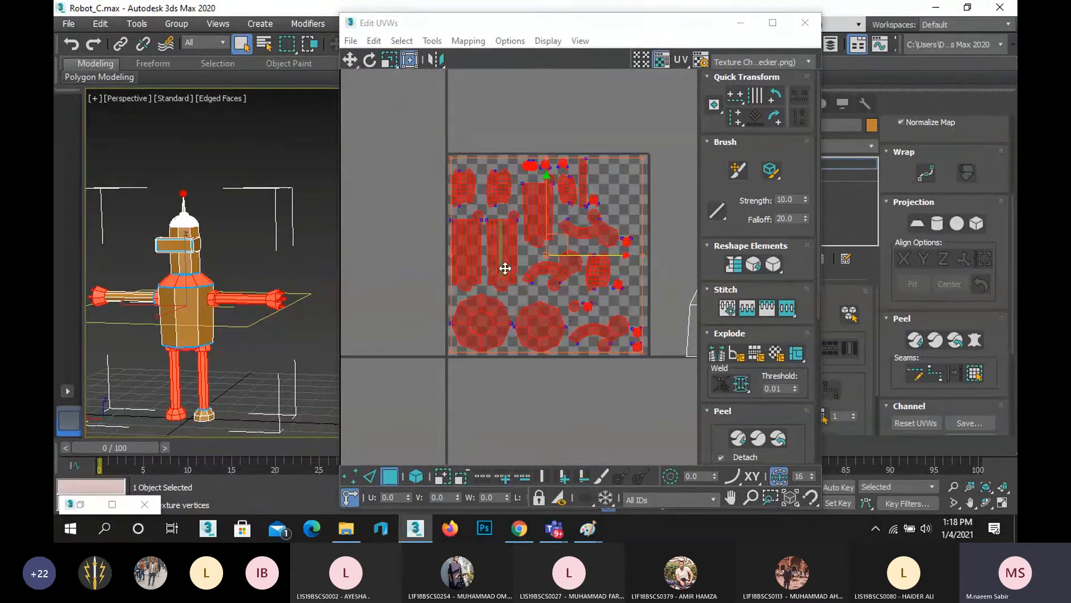
scroll(530, 310, "down", 3)
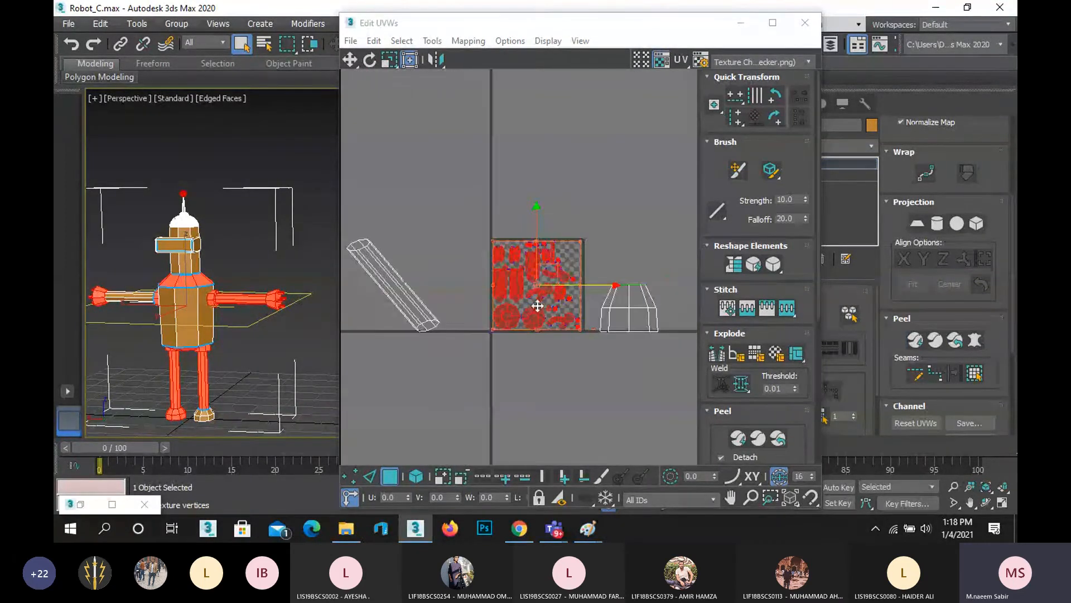
Try a planar map with Best Align on the selected faces, and return them to their separate islands.
left_click(916, 224)
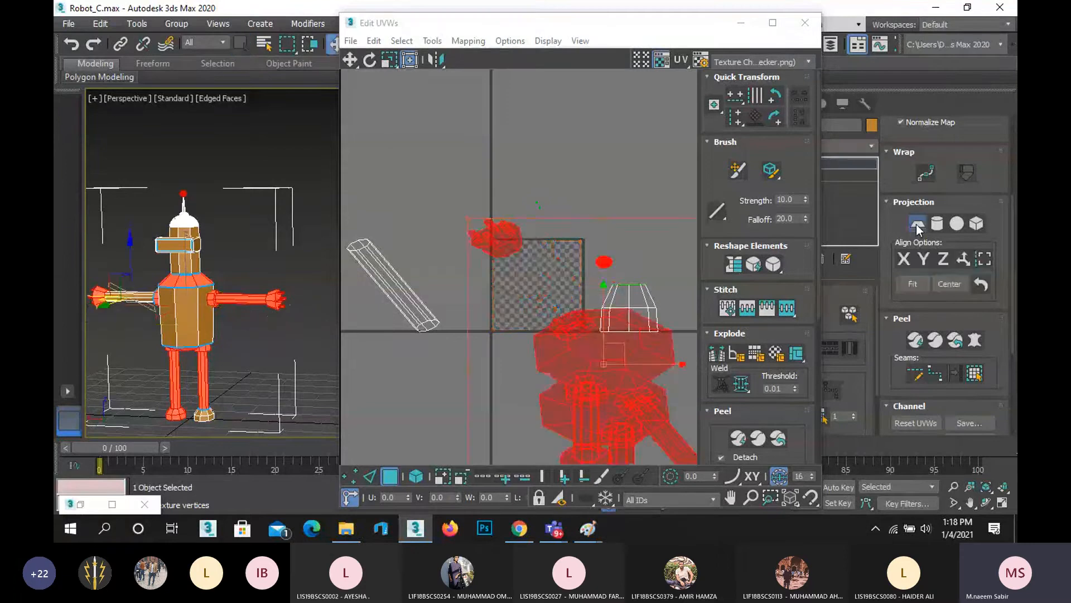
scroll(424, 314, "down", 2)
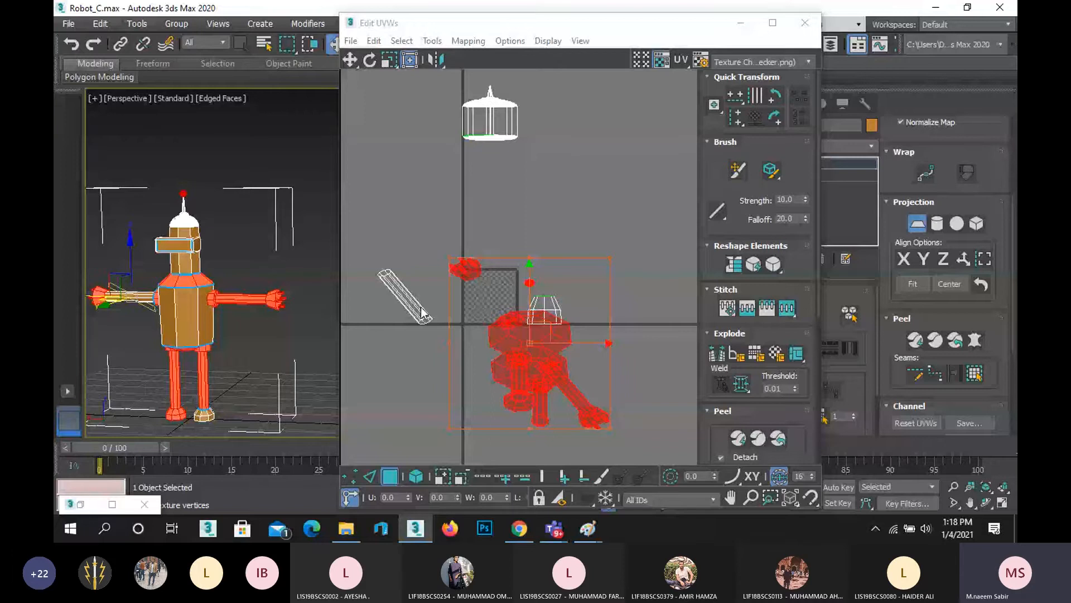
left_click(959, 261)
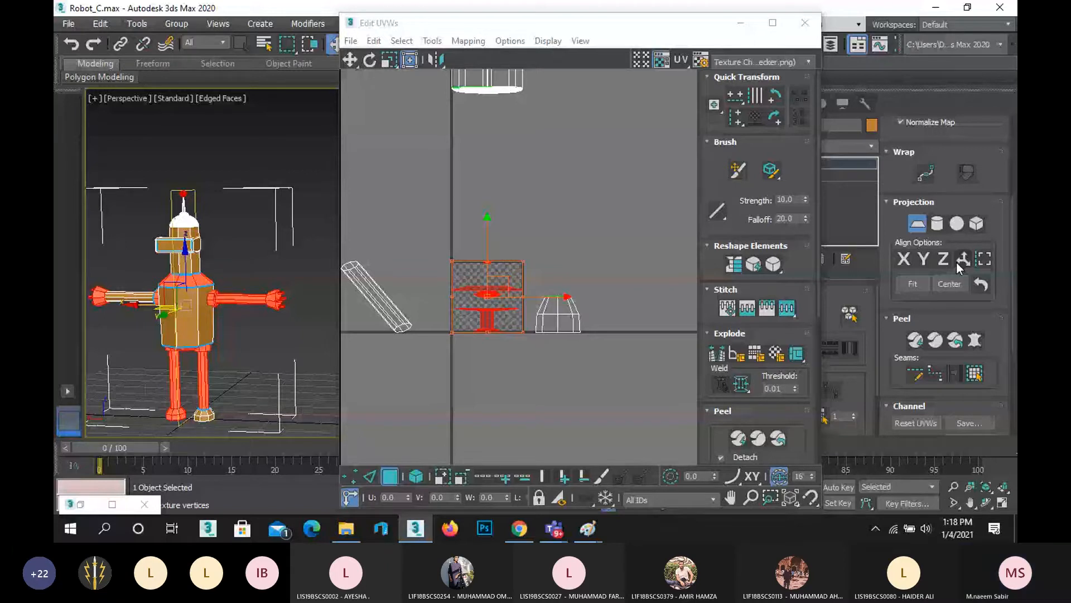
left_click(956, 262)
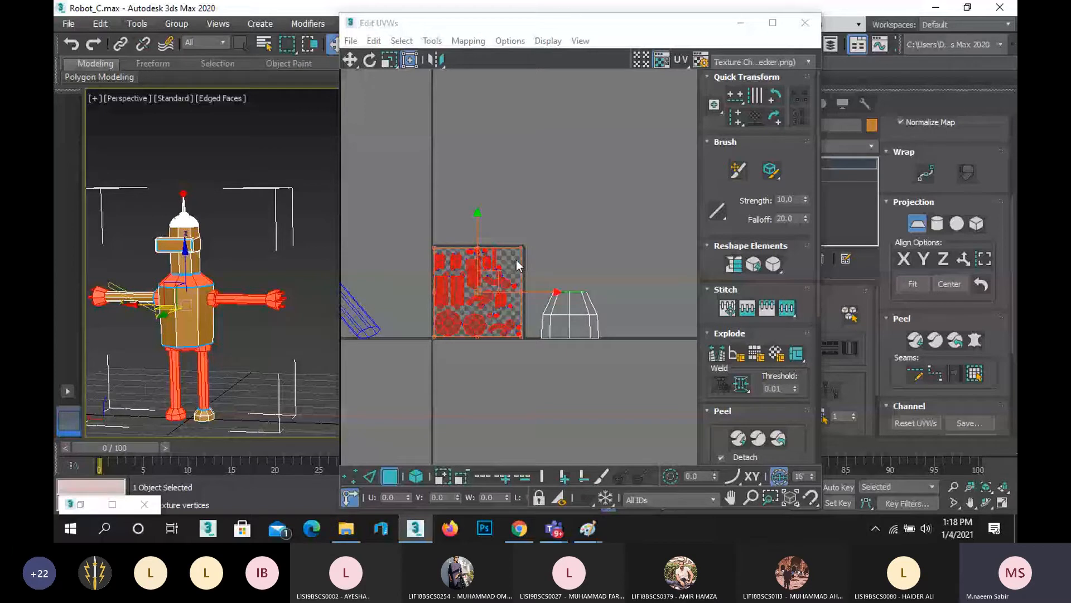
Examine the robot's arms, legs and feet against the selected, foot and outlying islands in the UV editor.
scroll(188, 327, "up", 2)
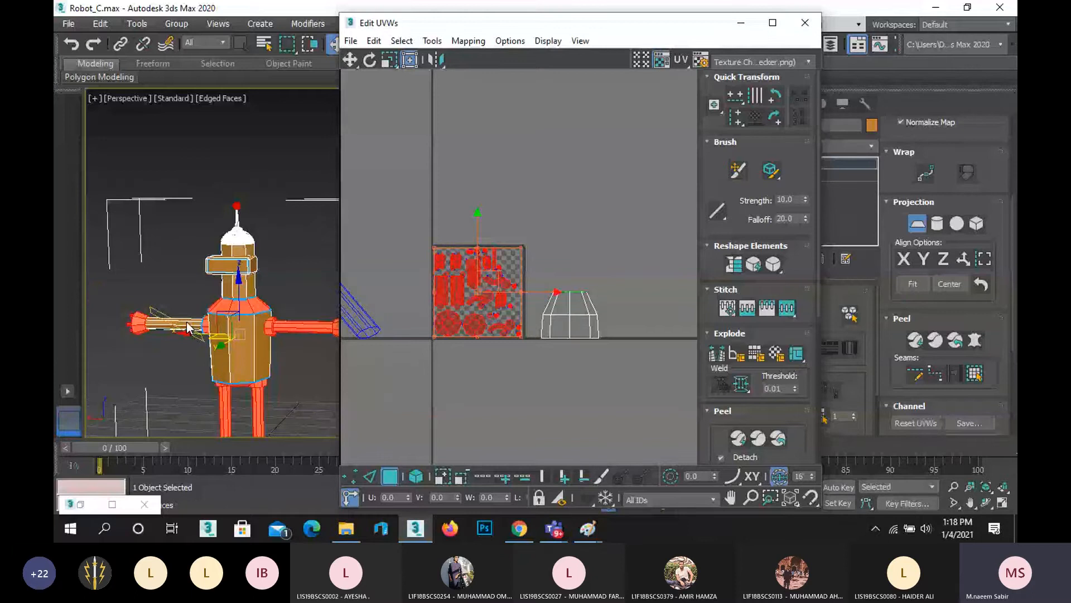
scroll(220, 375, "up", 5)
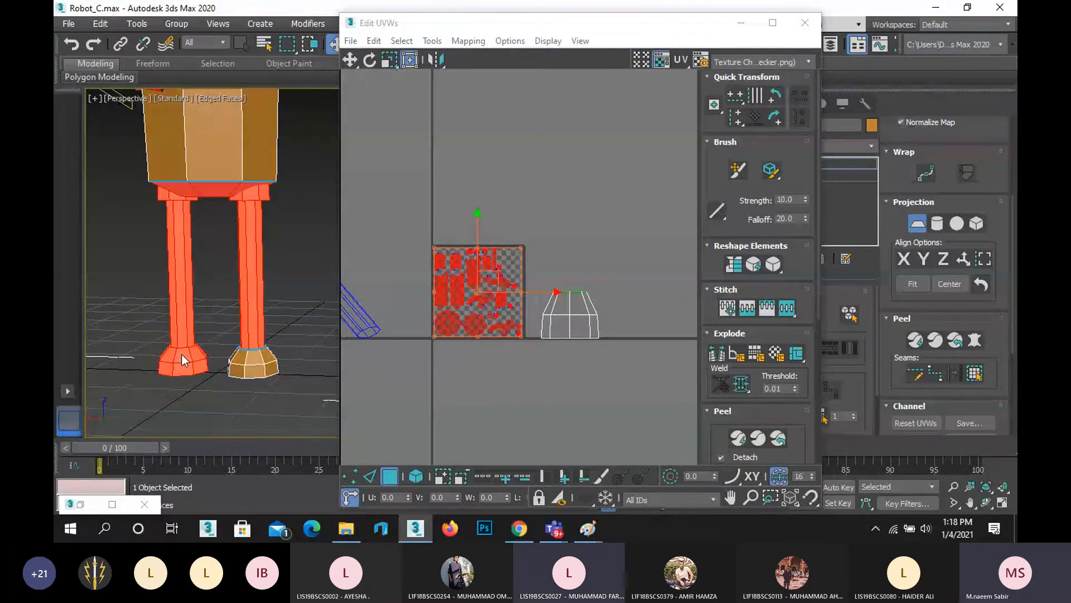
middle_click_drag(182, 354, 198, 306)
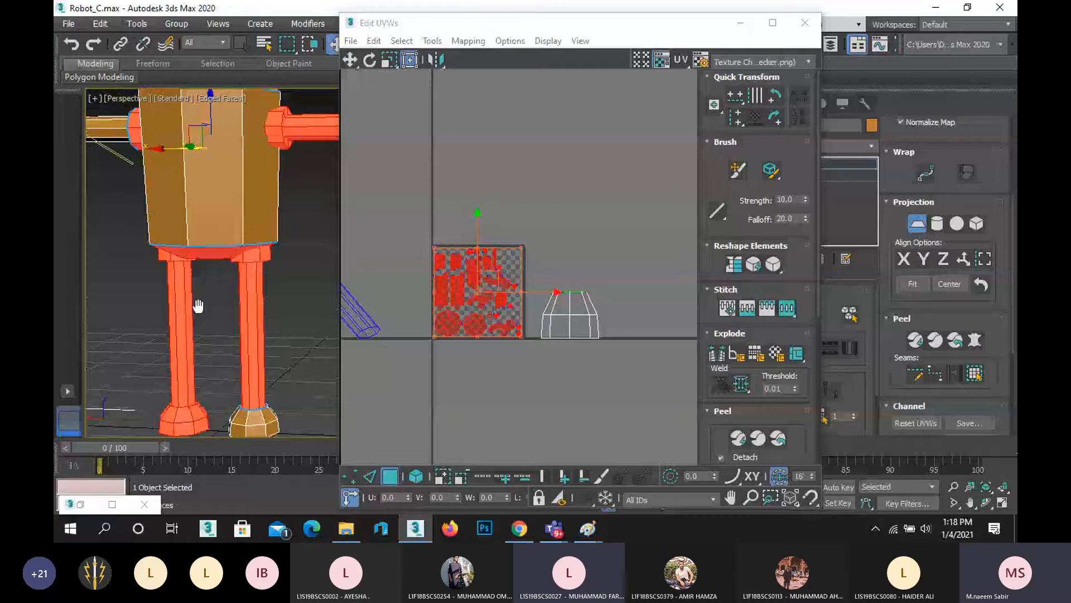
middle_click_drag(198, 306, 198, 309)
scroll(643, 380, "down", 4)
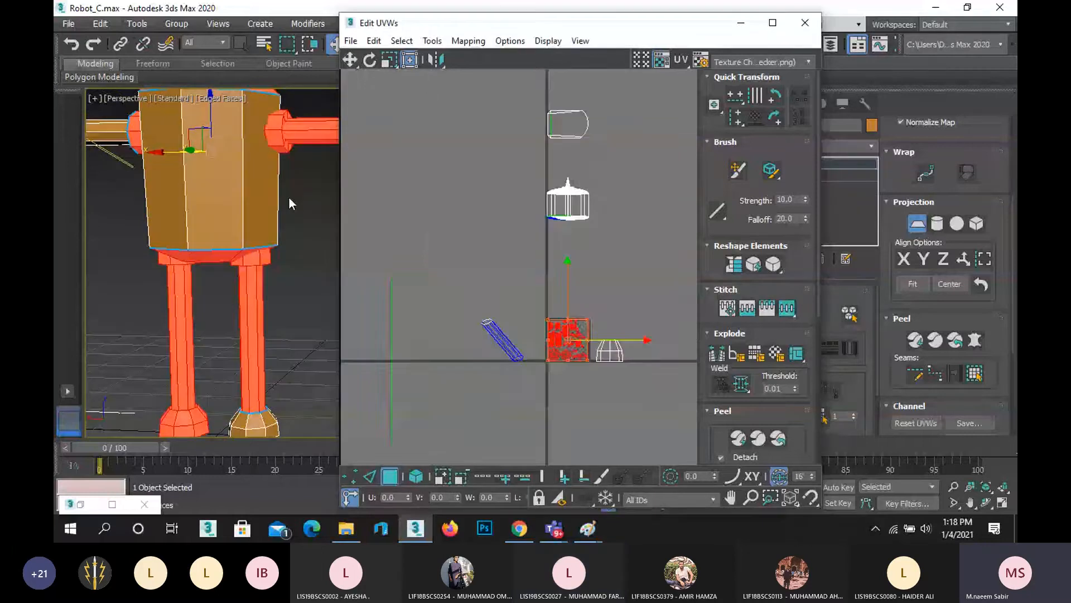
scroll(585, 347, "up", 5)
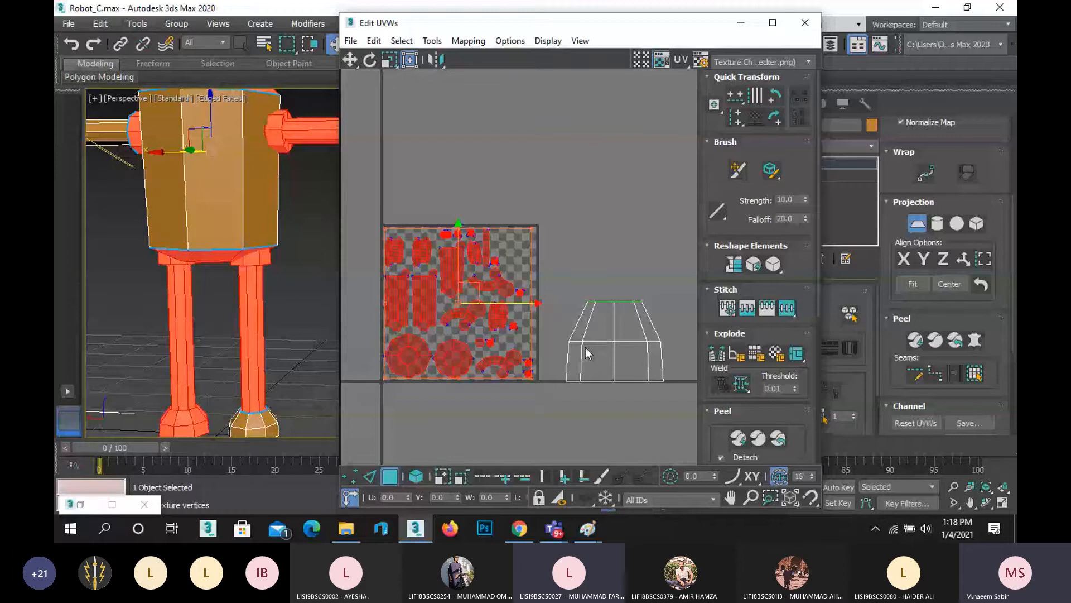
scroll(585, 347, "down", 6)
middle_click_drag(585, 347, 551, 301)
scroll(567, 310, "up", 4)
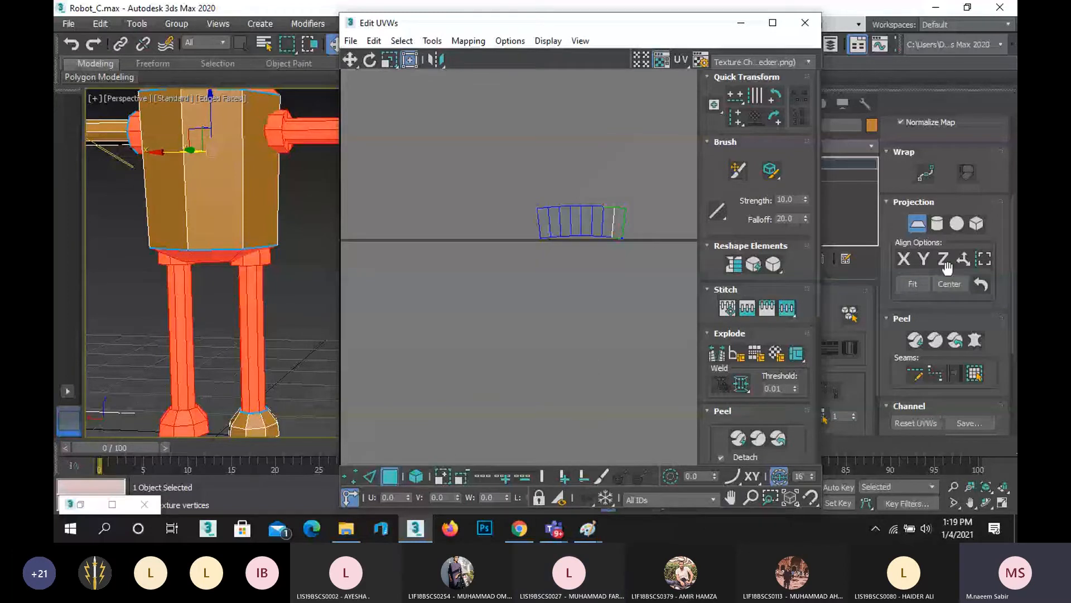
Move the remaining islands clear of the UV square on the positive U side, and bring the torso's island into it.
left_click(946, 264)
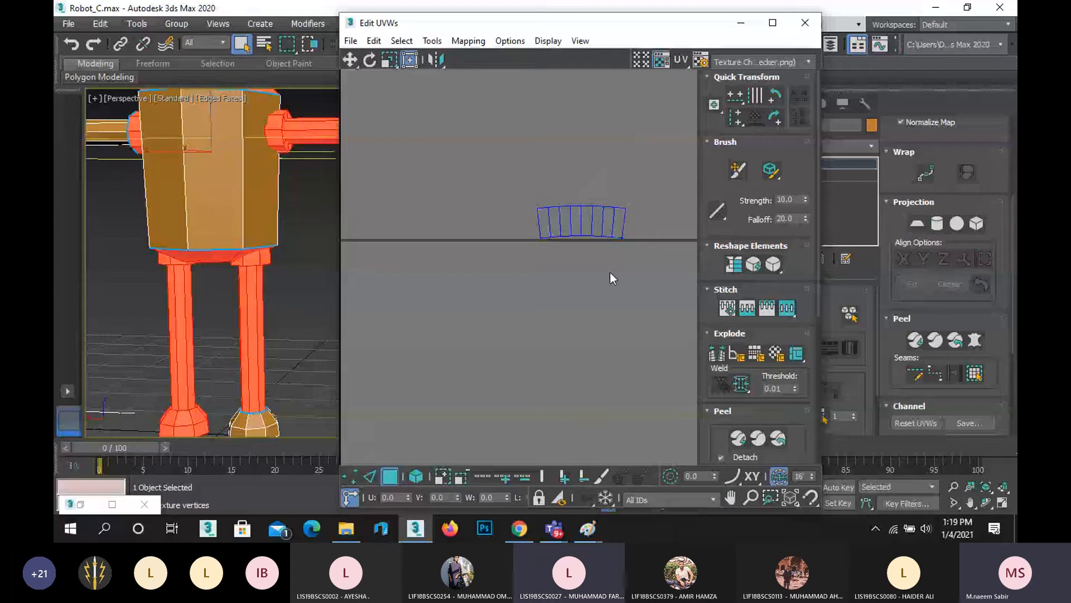
scroll(621, 282, "down", 5)
left_click_drag(592, 253, 500, 247)
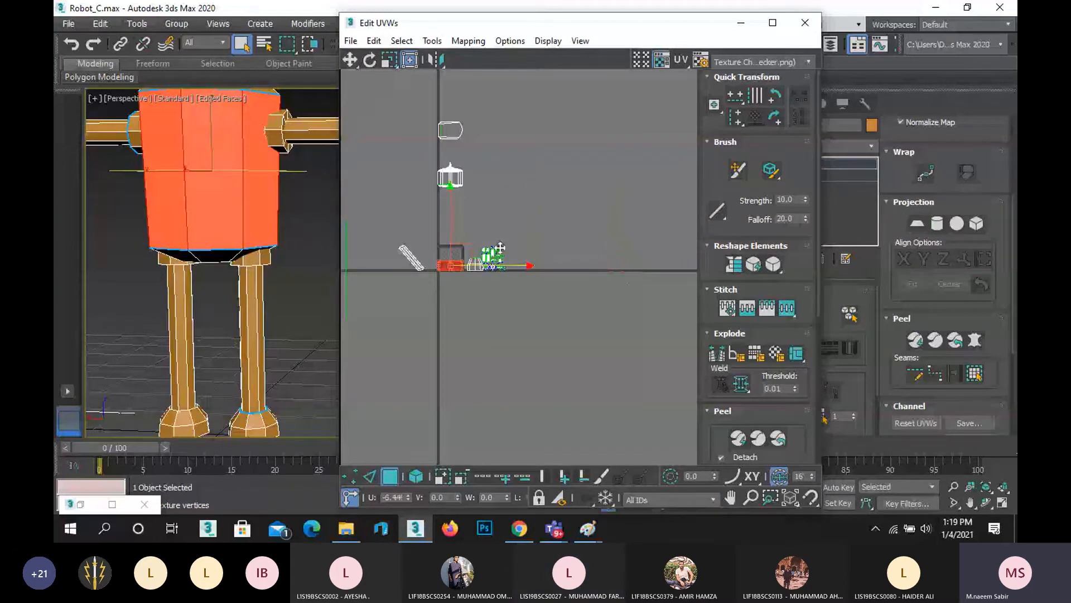
Scale down the torso's and foot's islands and place them side by side along the lower edge of the UV square.
scroll(470, 261, "up", 2)
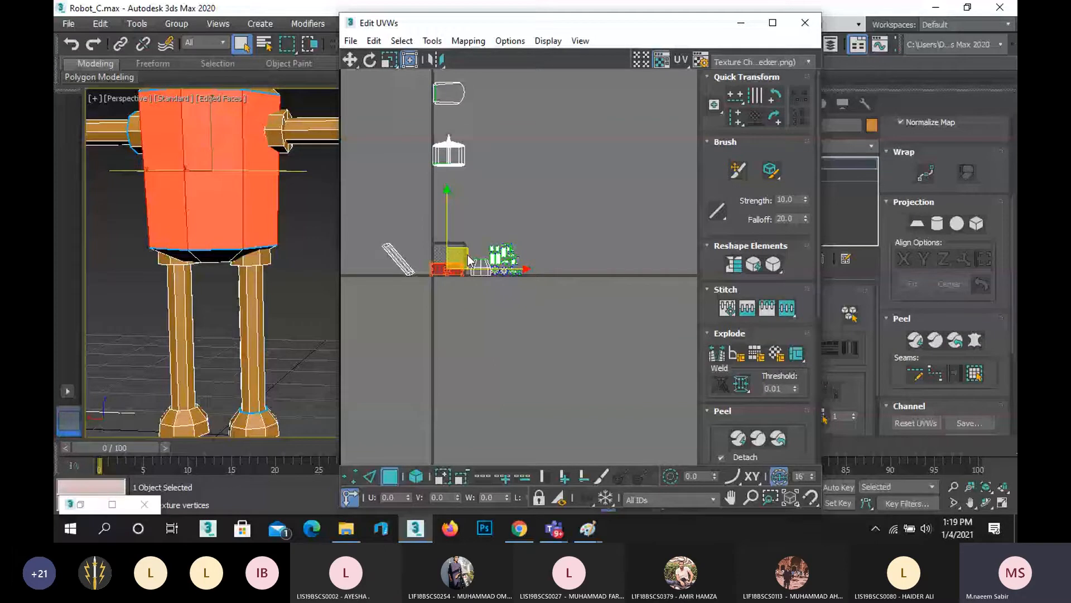
scroll(470, 260, "up", 3)
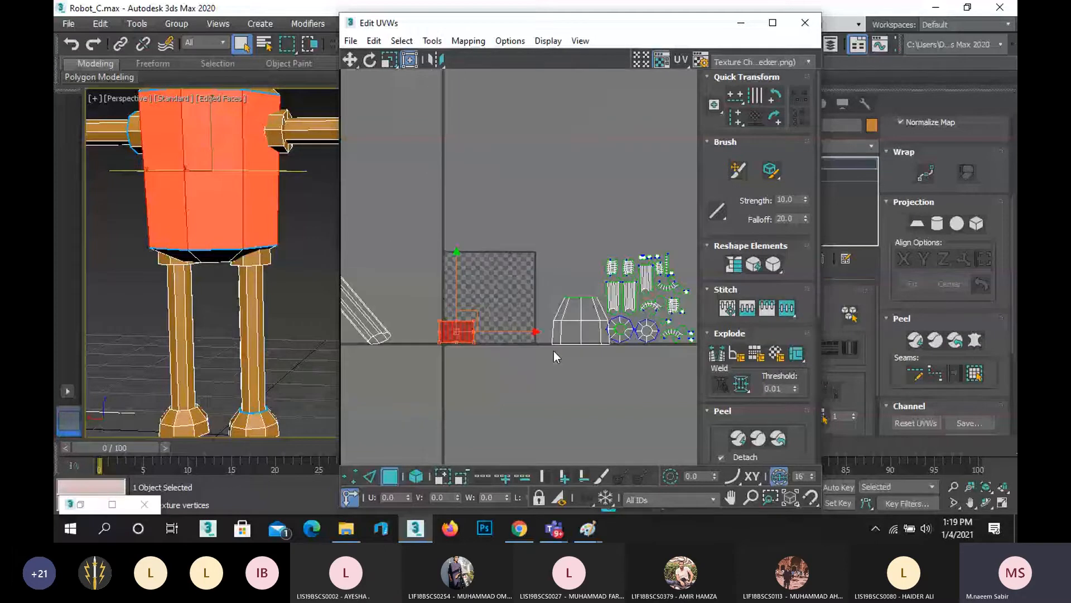
scroll(554, 350, "down", 1)
left_click(552, 315)
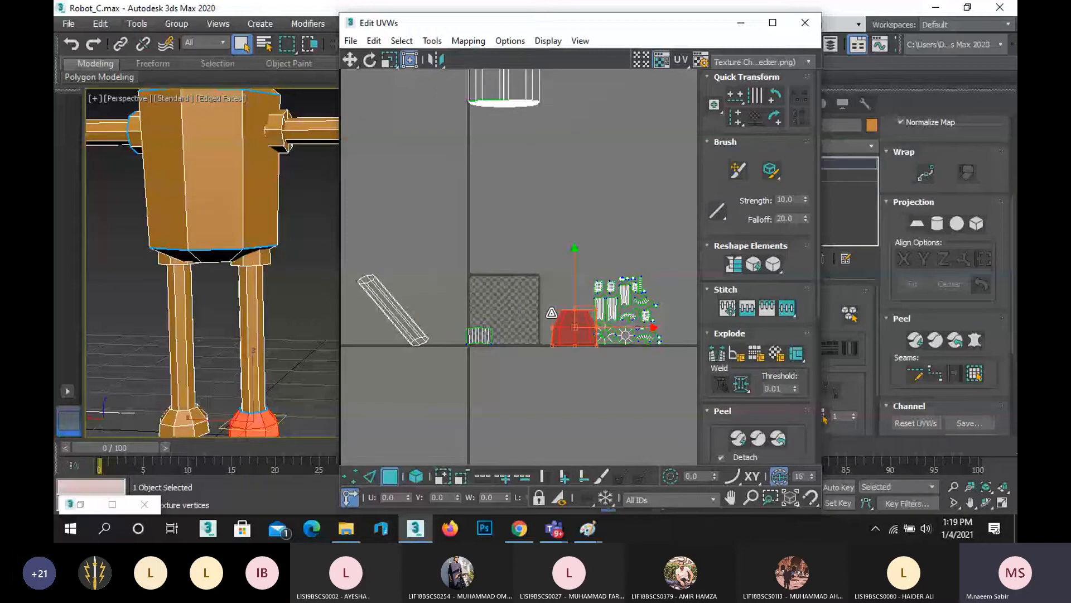
left_click_drag(551, 312, 590, 338)
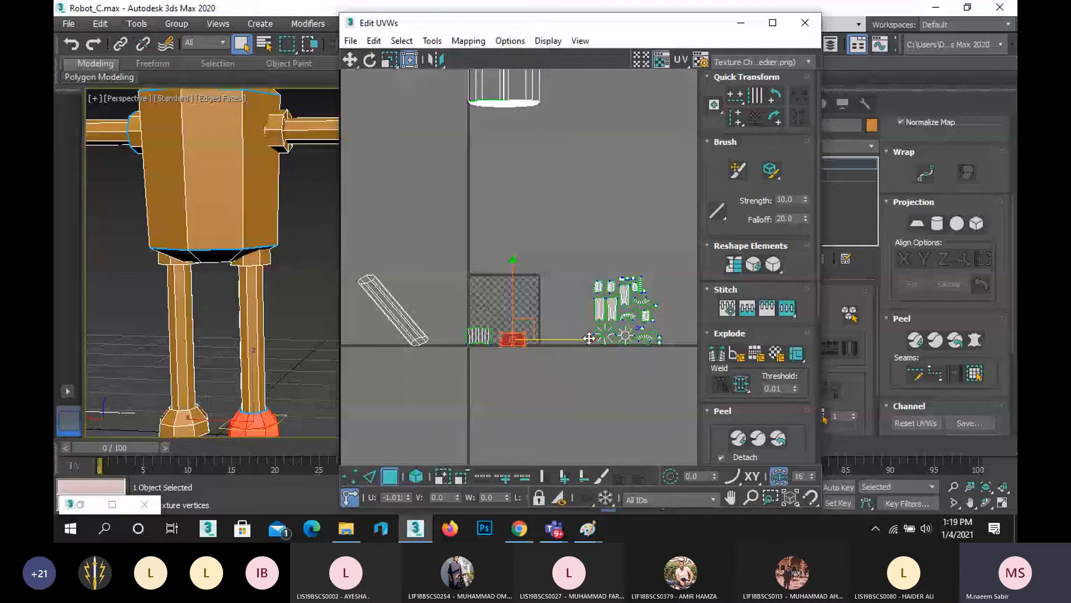
Scale down the head's island, place it inside the UV square above the torso's island, and deselect it.
middle_click_drag(490, 84, 463, 210)
left_click(463, 210)
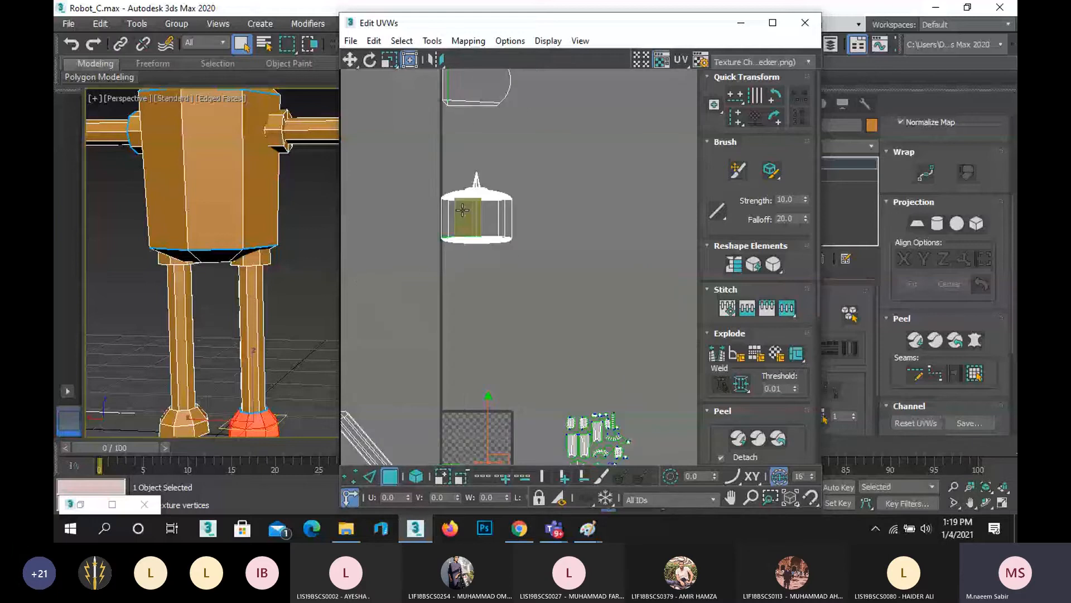
double_click(463, 210)
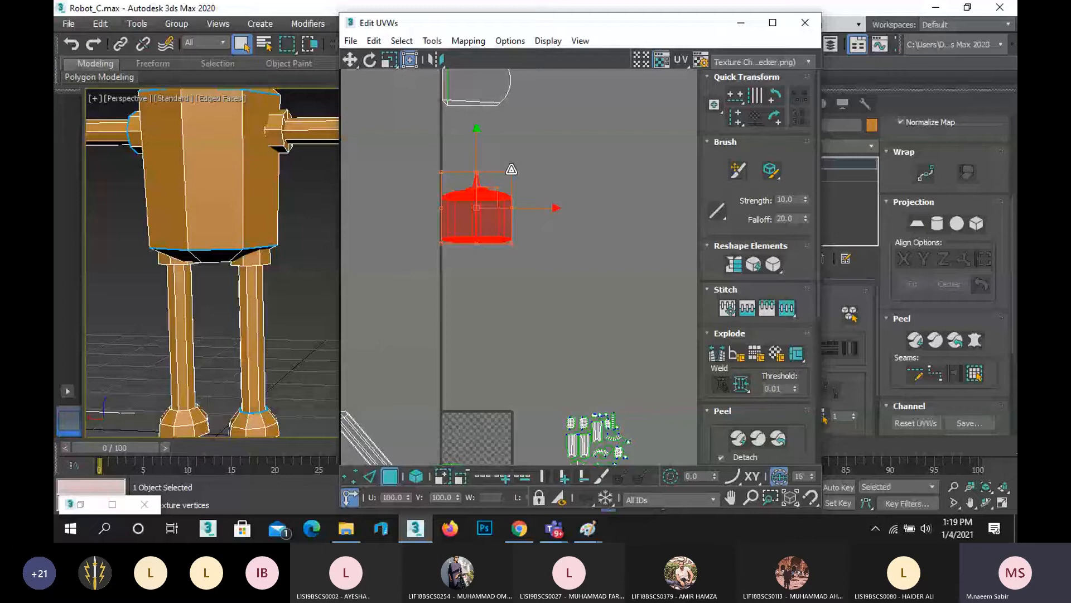
middle_click_drag(521, 240, 549, 280)
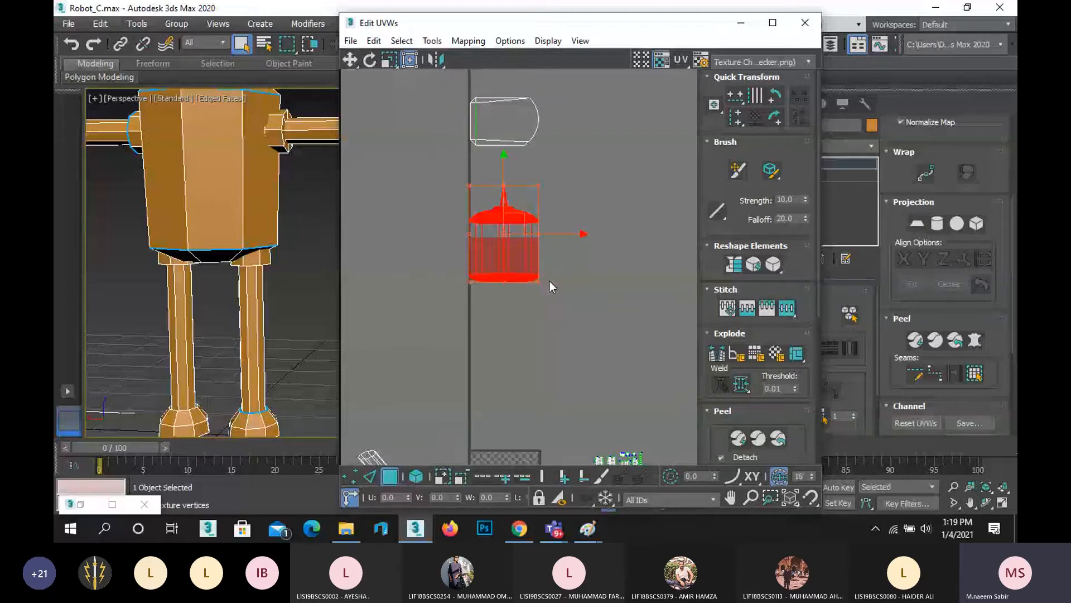
left_click_drag(549, 280, 500, 386)
left_click(499, 385)
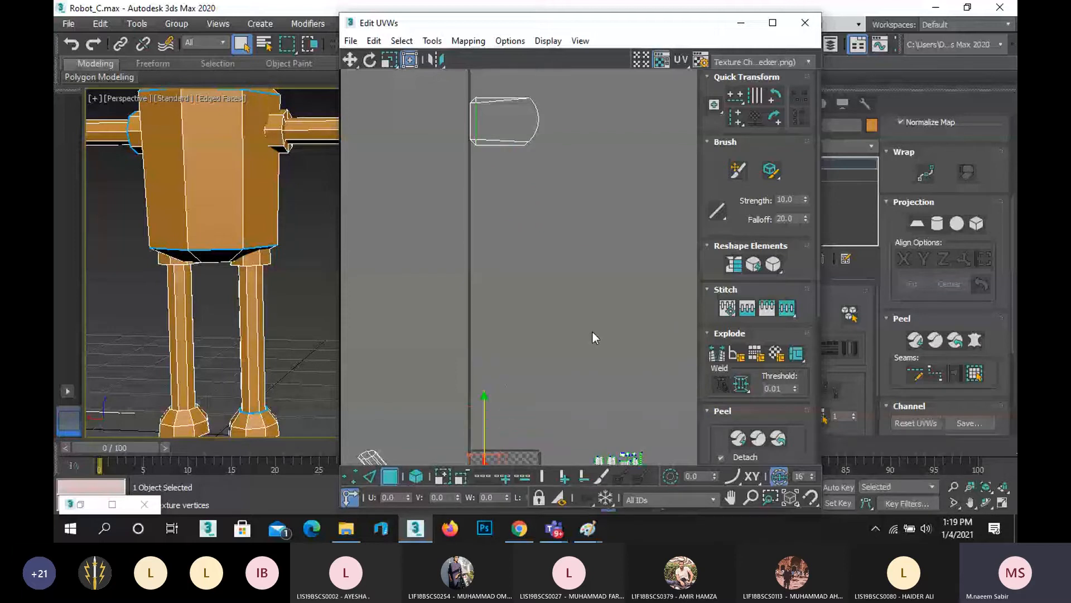
scroll(587, 269, "down", 2)
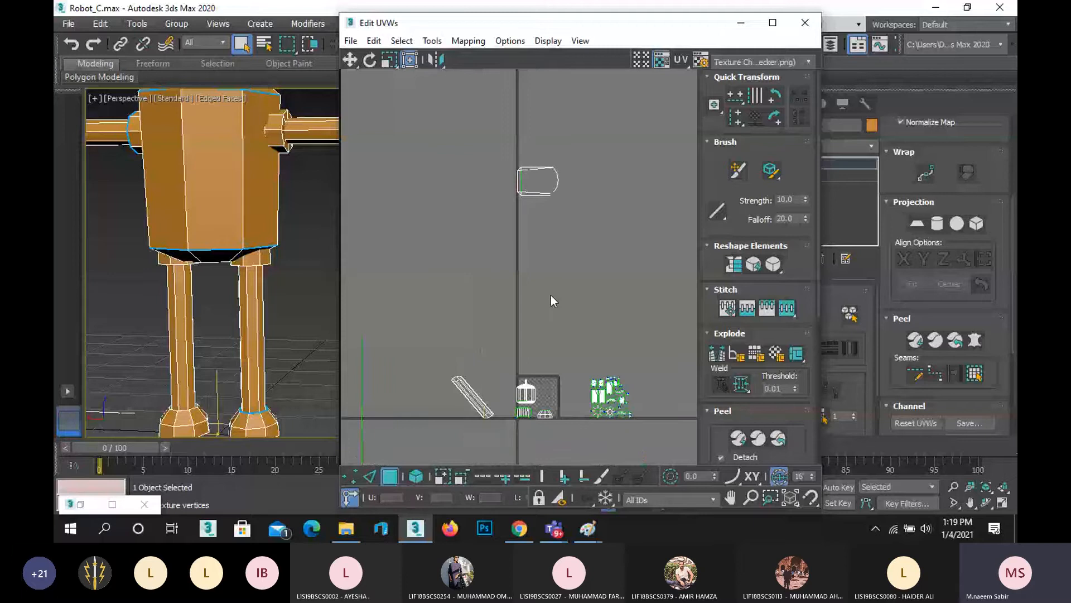
scroll(551, 300, "down", 1)
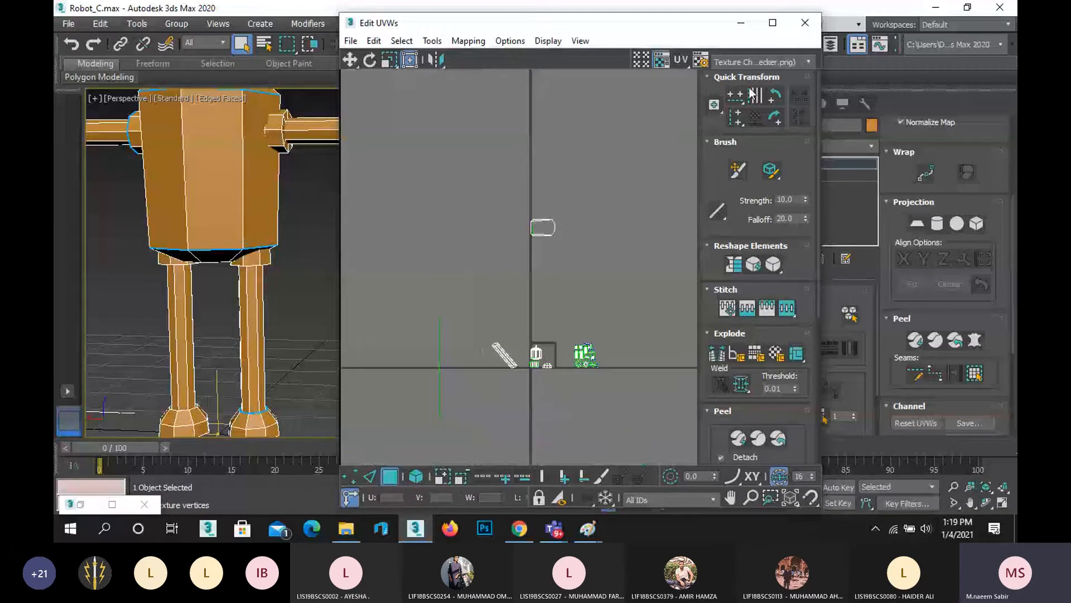
Close the UV editor with the whole robot framed, and stop sharing the screen in the Microsoft Teams meeting.
left_click(804, 23)
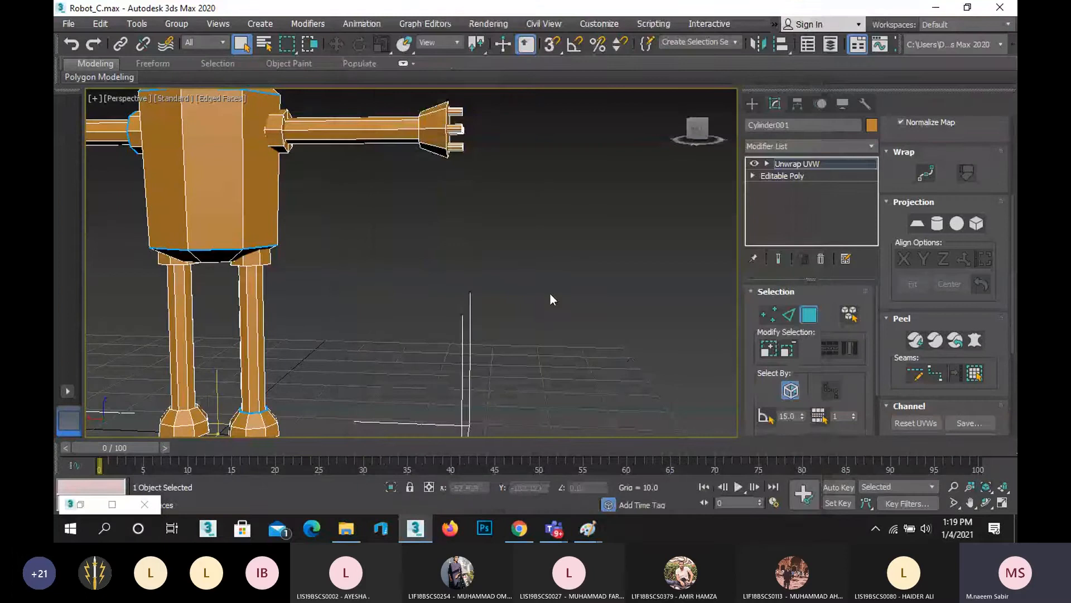
key("z")
left_click(554, 528)
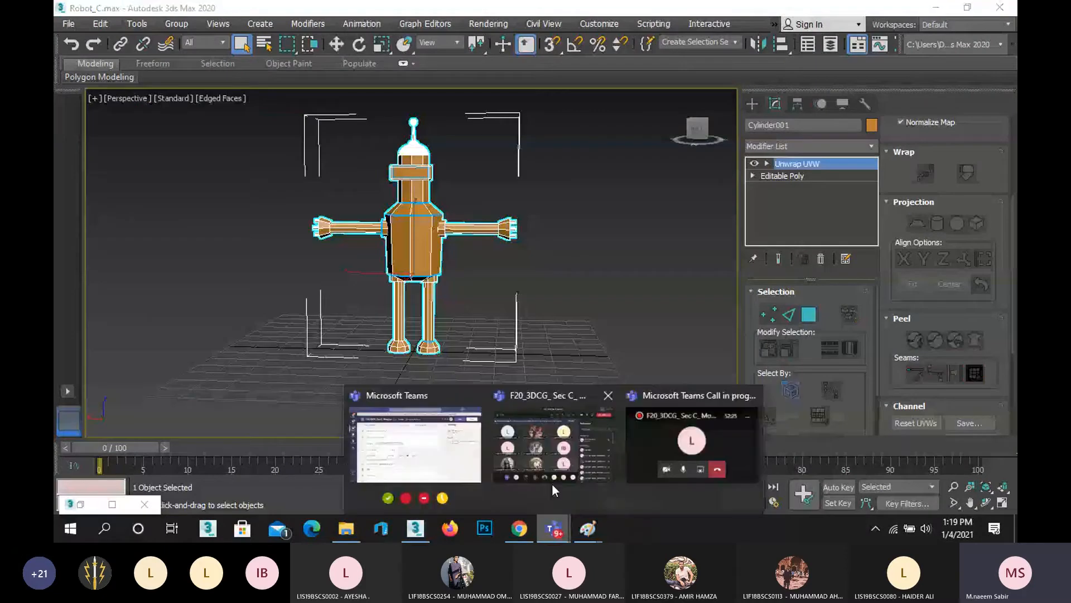
left_click(552, 486)
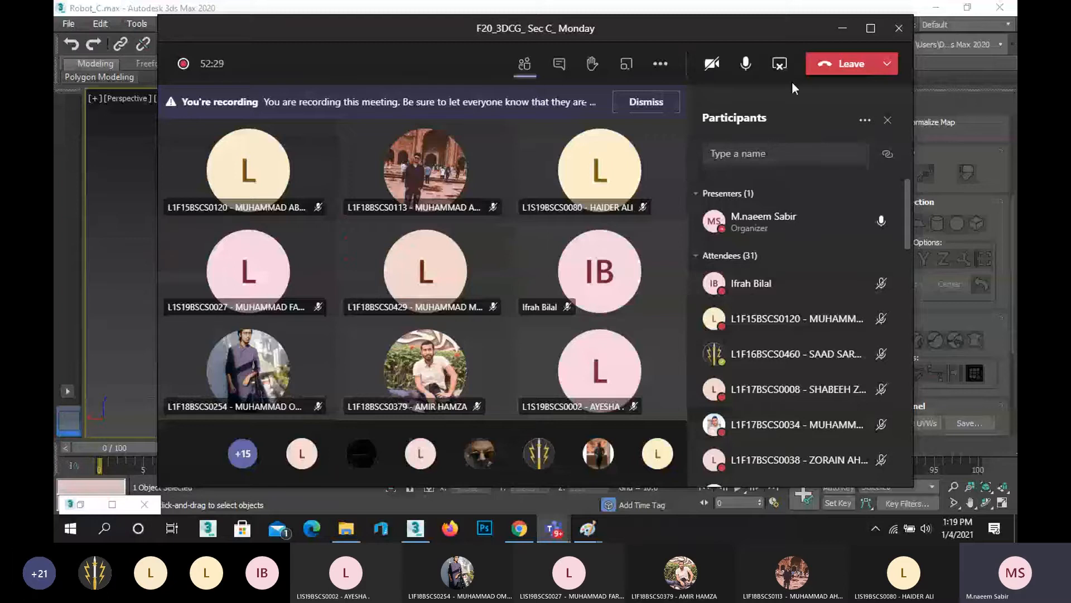
left_click(779, 64)
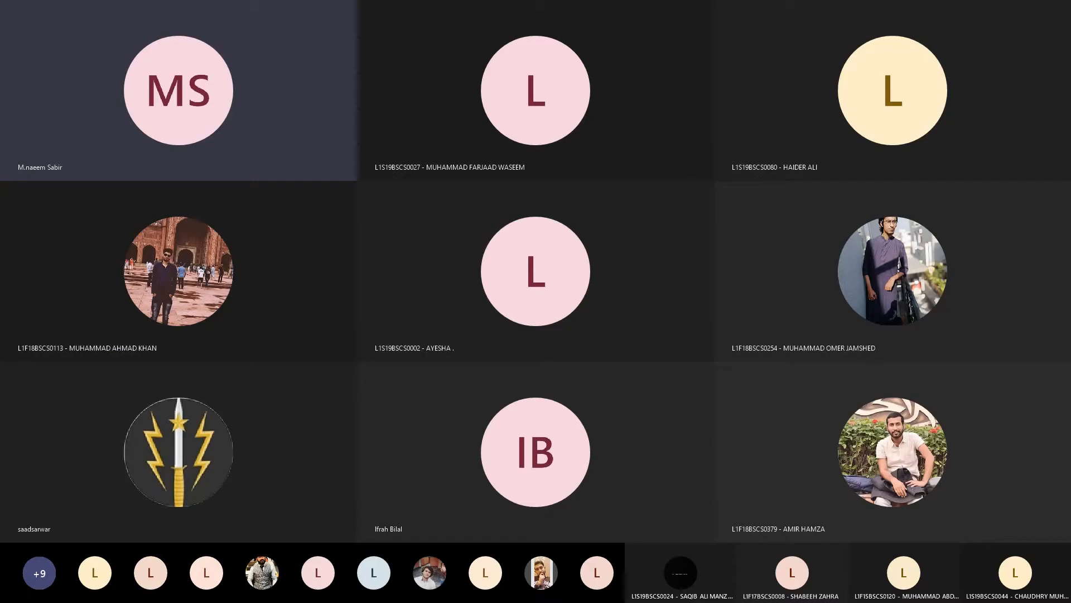
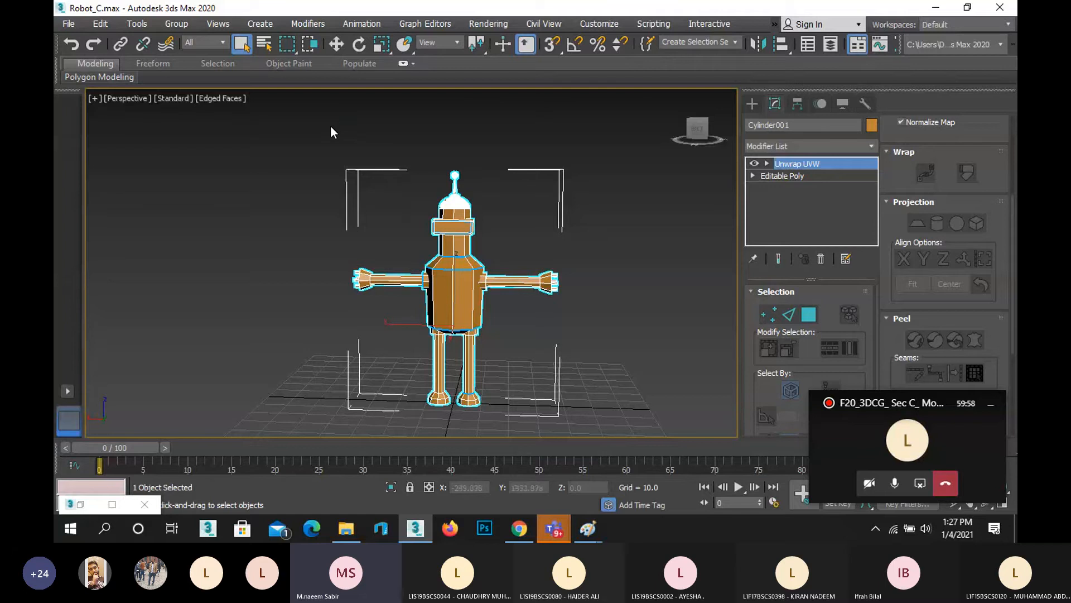
Reset 3ds Max to an empty scene without saving the changes to Robot_C.max.
left_click(69, 24)
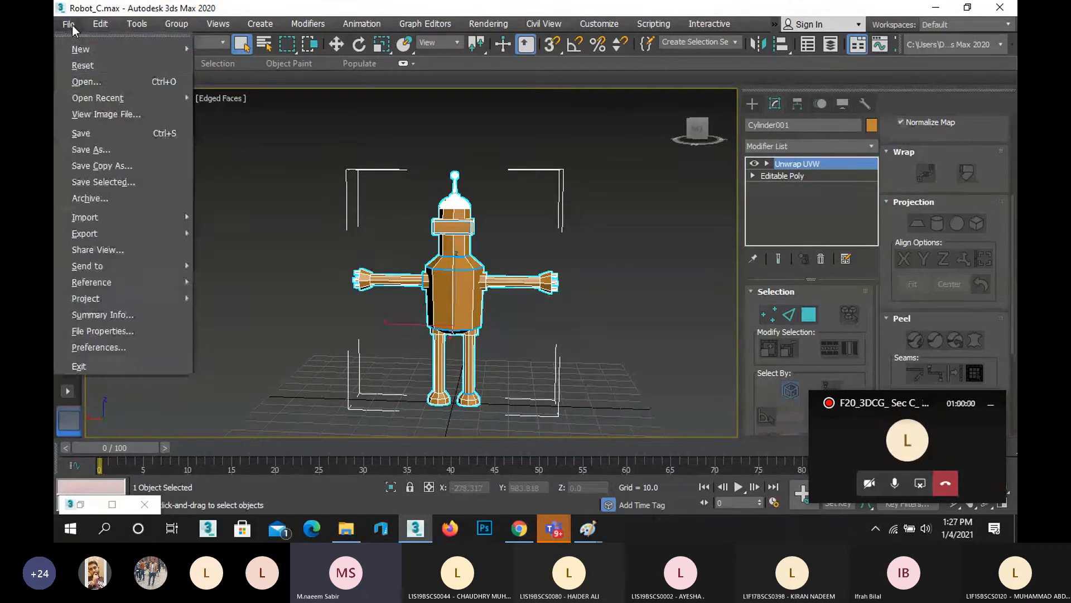
left_click(80, 63)
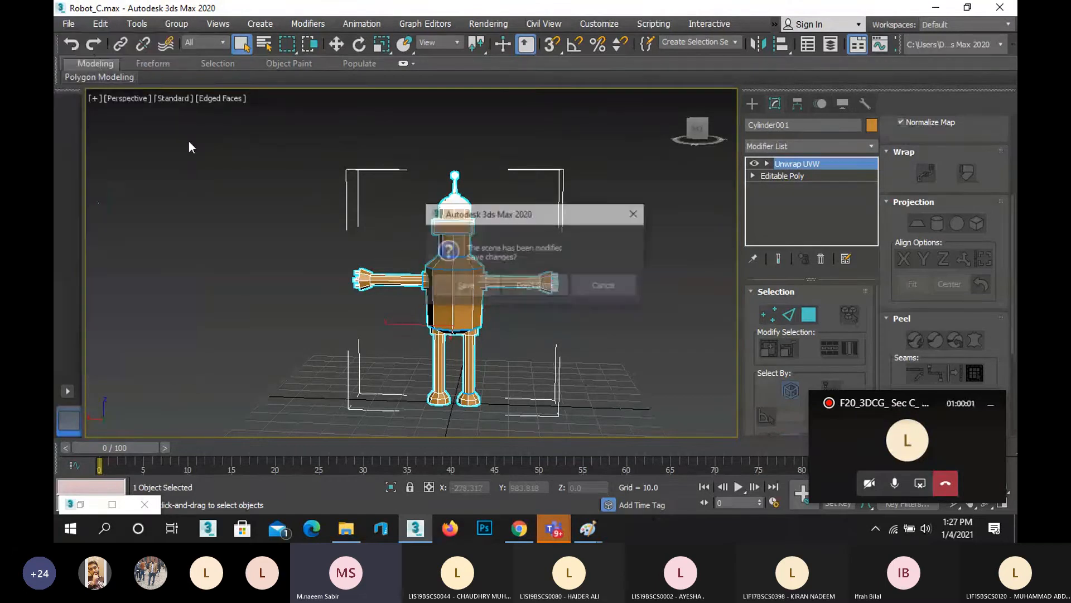
left_click(519, 284)
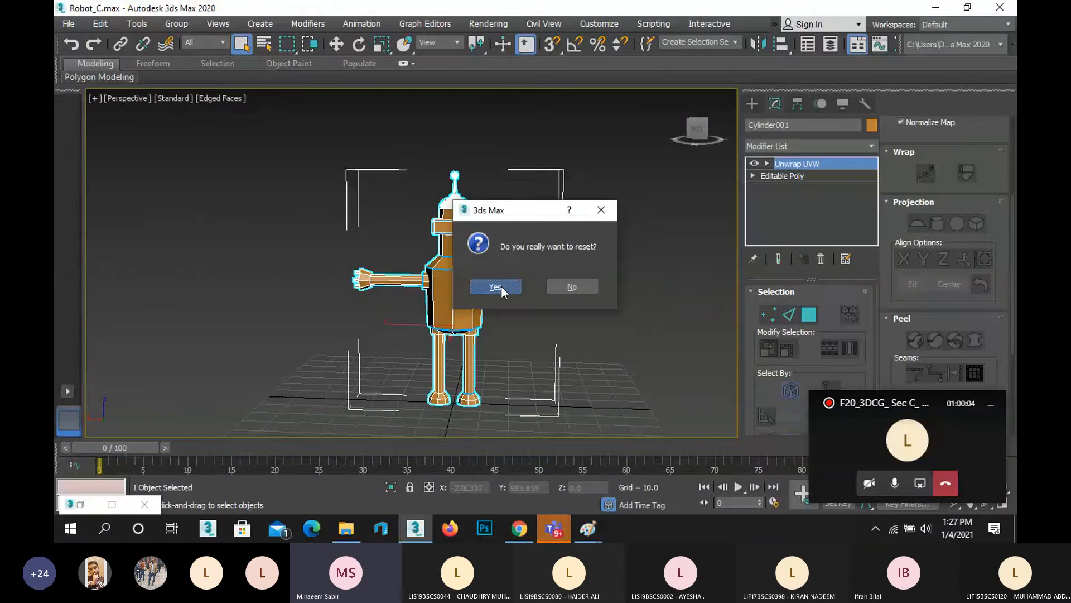
left_click(501, 286)
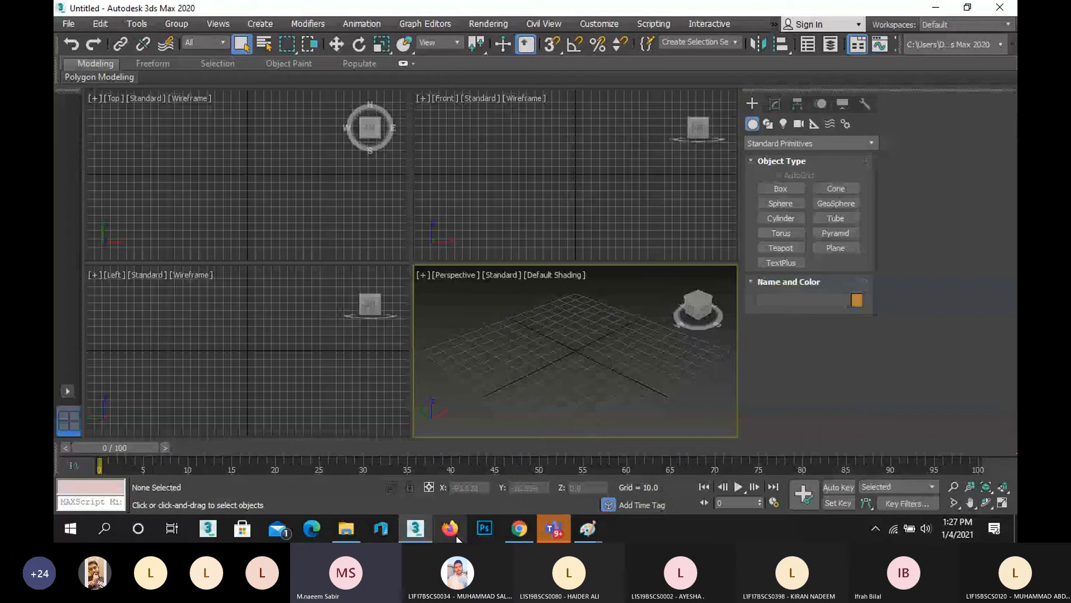
Close the 001 Paint window, switch to the Untitled Paint drawing, and start a blank canvas without saving the old sketch.
mouse_move(583, 527)
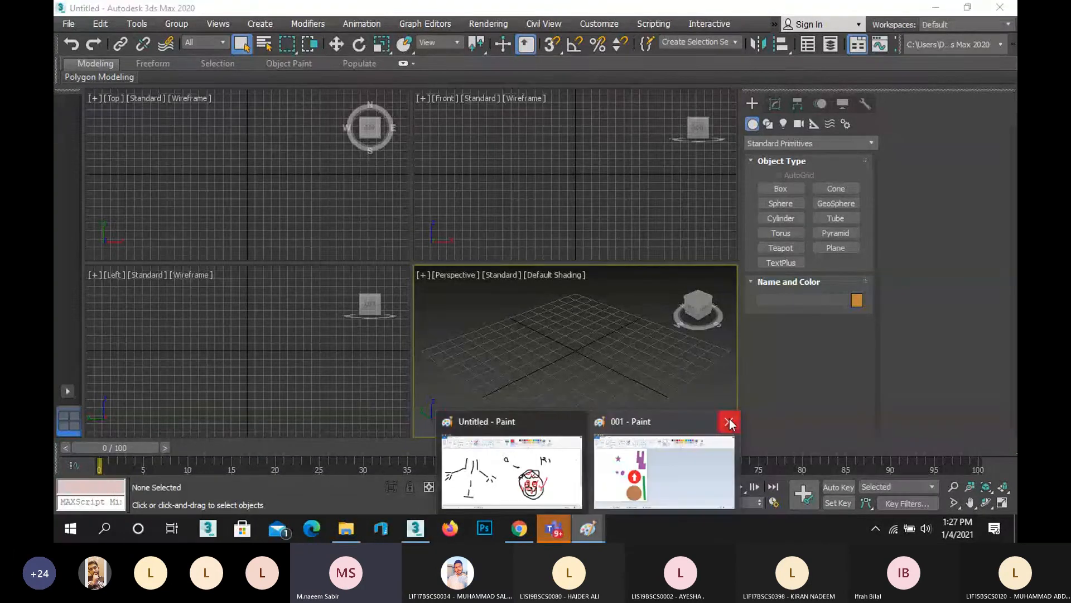
left_click(728, 420)
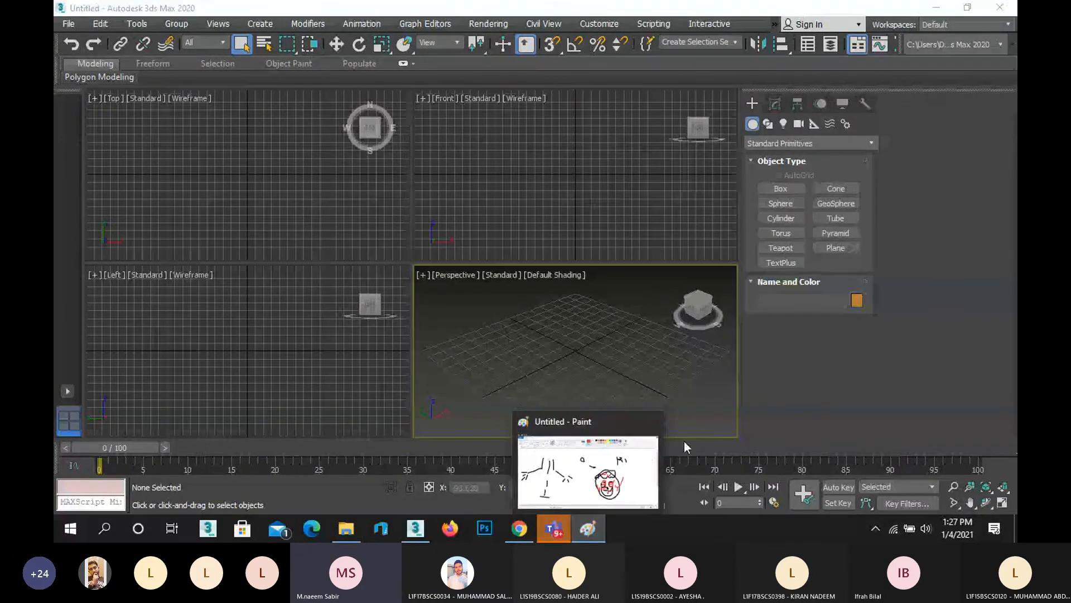
left_click(624, 466)
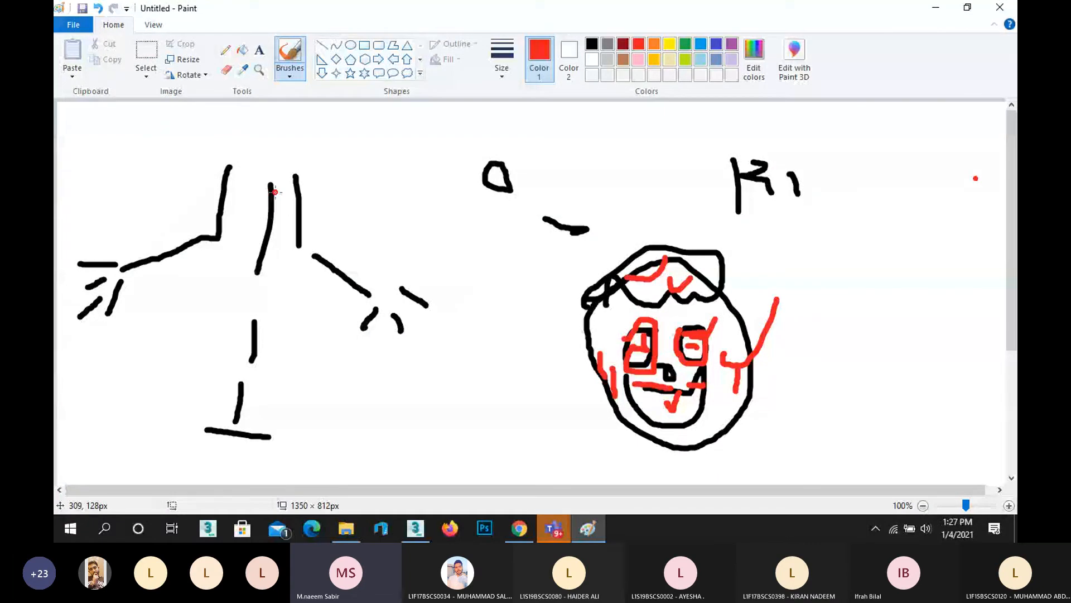
key("ctrl+n")
key("n")
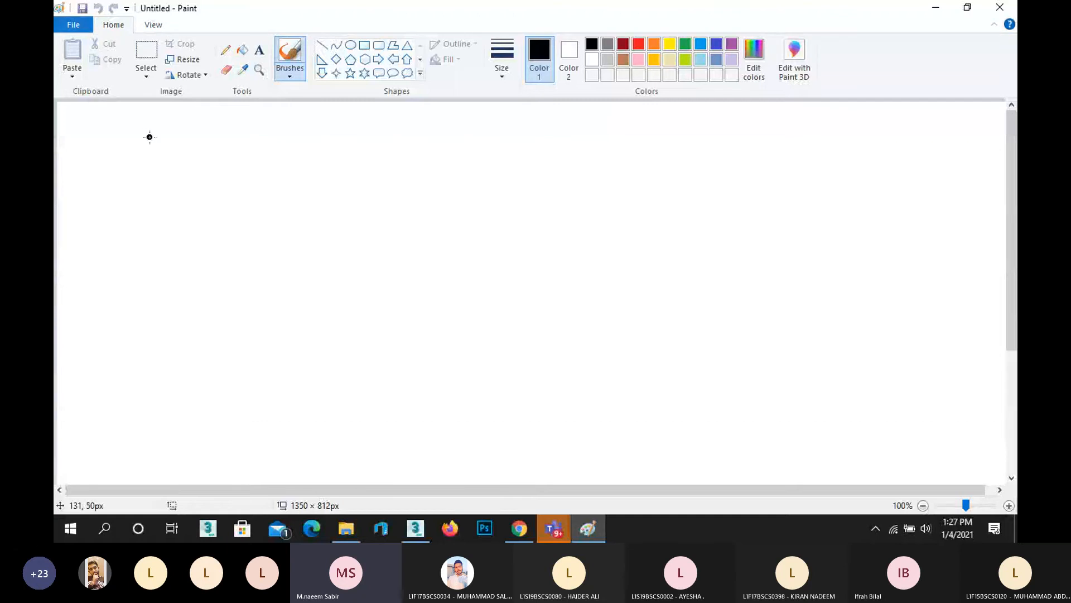
Brush a black human outline with outstretched arms and two legs near the canvas centre, and mark its arm, belly and thigh.
mouse_move(126, 152)
left_mouse_down()
mouse_move(384, 263)
mouse_move(826, 219)
mouse_move(949, 347)
mouse_move(837, 384)
left_mouse_up()
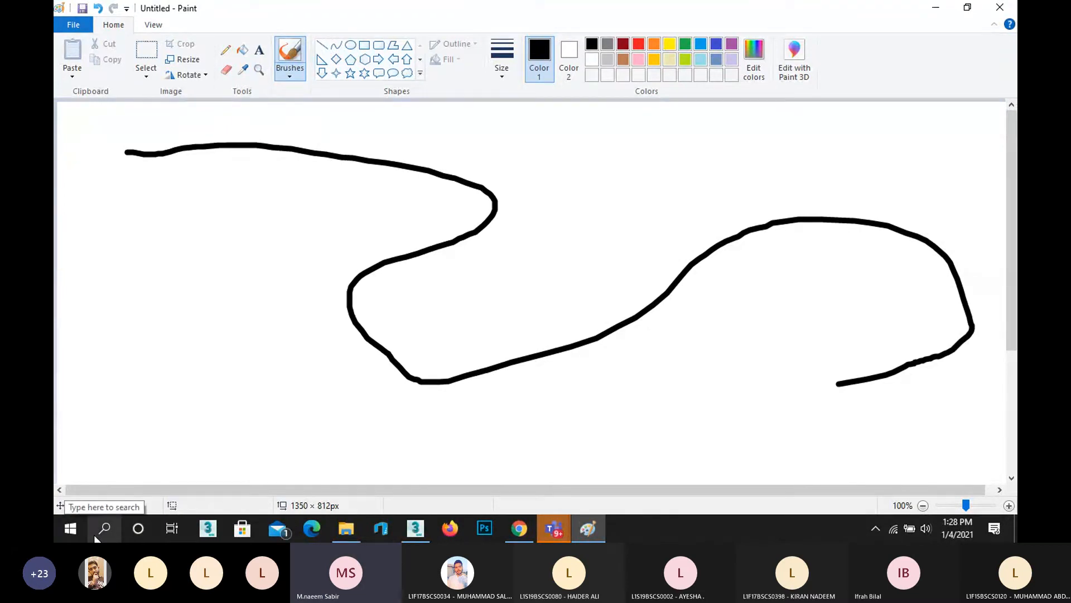
key("ctrl+z")
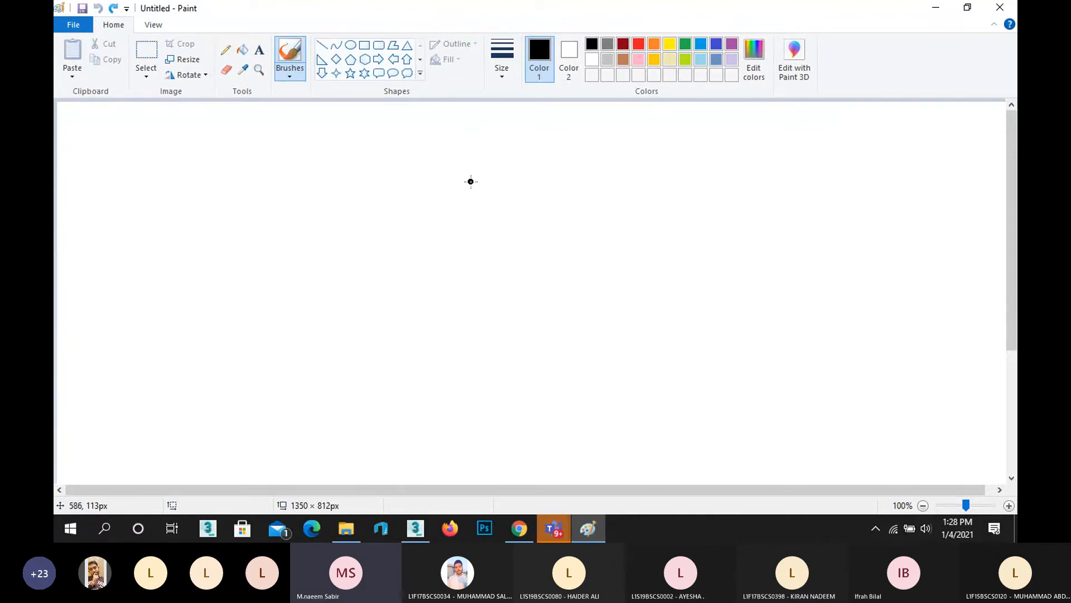
mouse_move(540, 181)
left_mouse_down()
mouse_move(603, 198)
mouse_move(498, 226)
mouse_move(480, 419)
mouse_move(445, 323)
mouse_move(384, 402)
mouse_move(389, 229)
mouse_move(311, 177)
mouse_move(460, 182)
mouse_move(508, 126)
mouse_move(496, 186)
mouse_move(540, 182)
left_mouse_up()
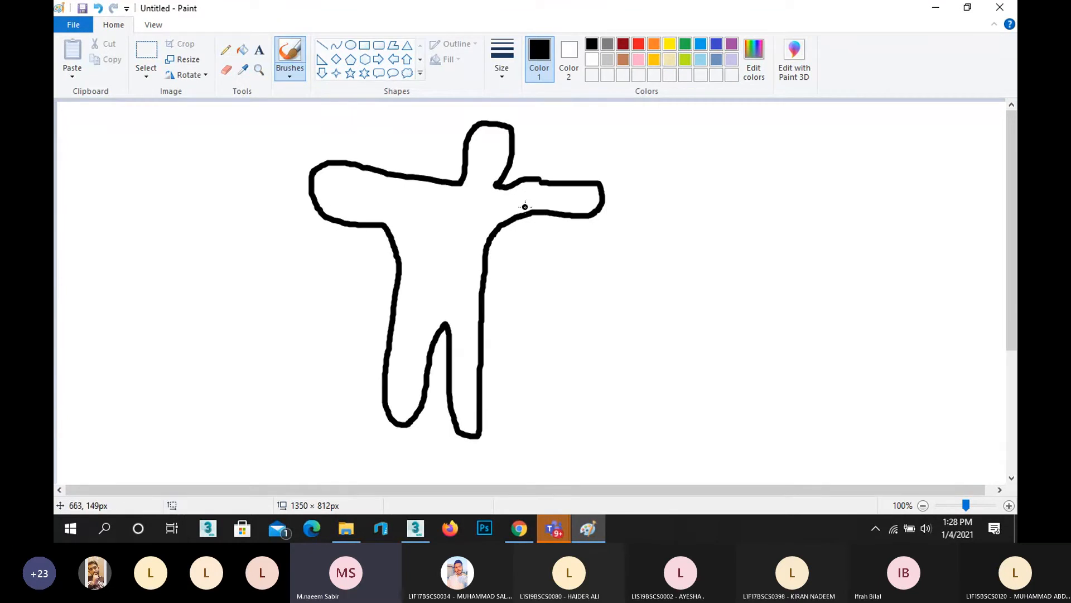
left_click_drag(466, 323, 478, 322)
left_click_drag(445, 258, 463, 262)
left_click_drag(555, 199, 568, 200)
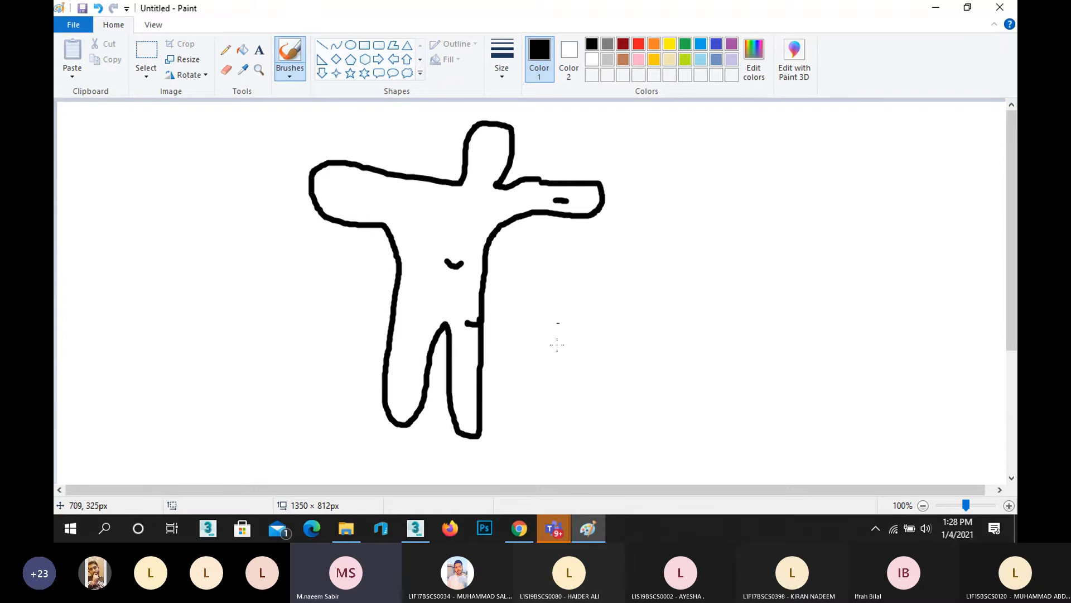
left_click(291, 229)
left_click(416, 528)
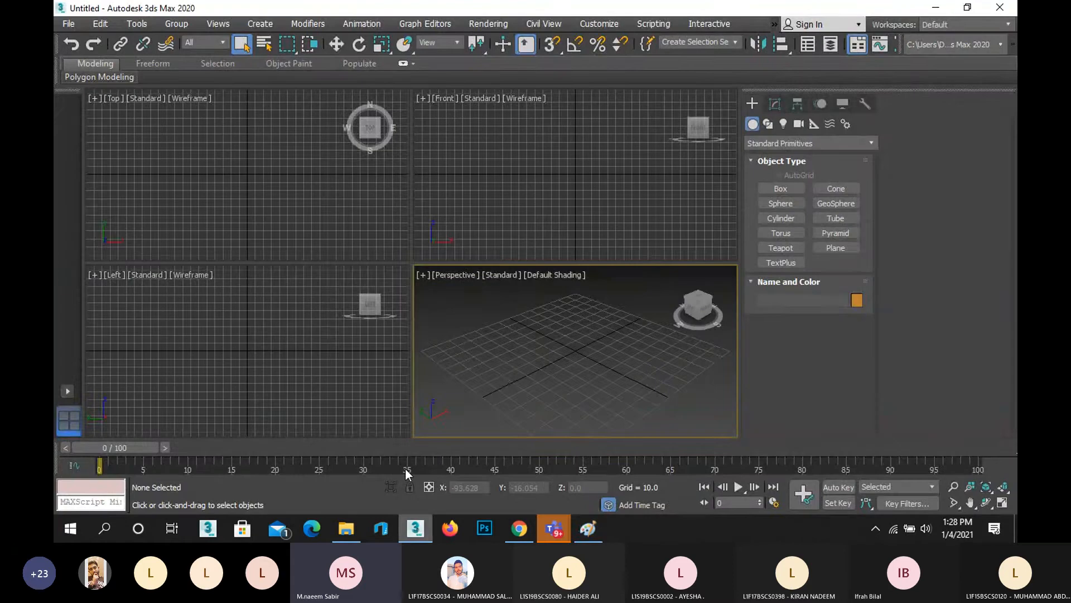
left_click(410, 529)
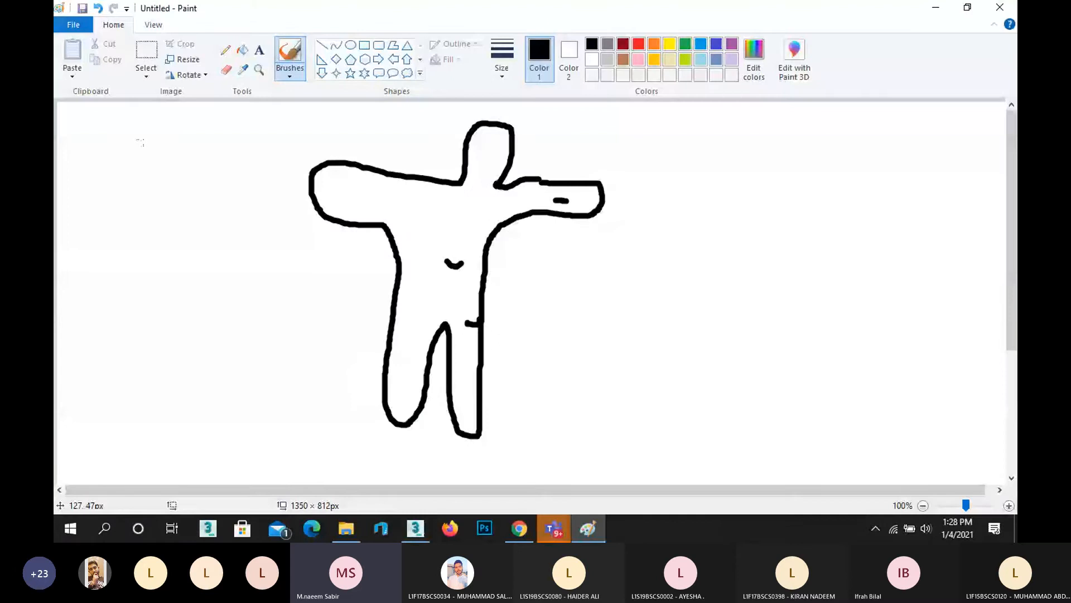
Brush a short dash and an m-shaped scribble beside the figure, mark its near hand, and retrace the adjoining arm and torso edge.
left_click_drag(118, 125, 135, 124)
mouse_move(102, 186)
left_mouse_down()
mouse_move(156, 216)
mouse_move(195, 205)
left_mouse_up()
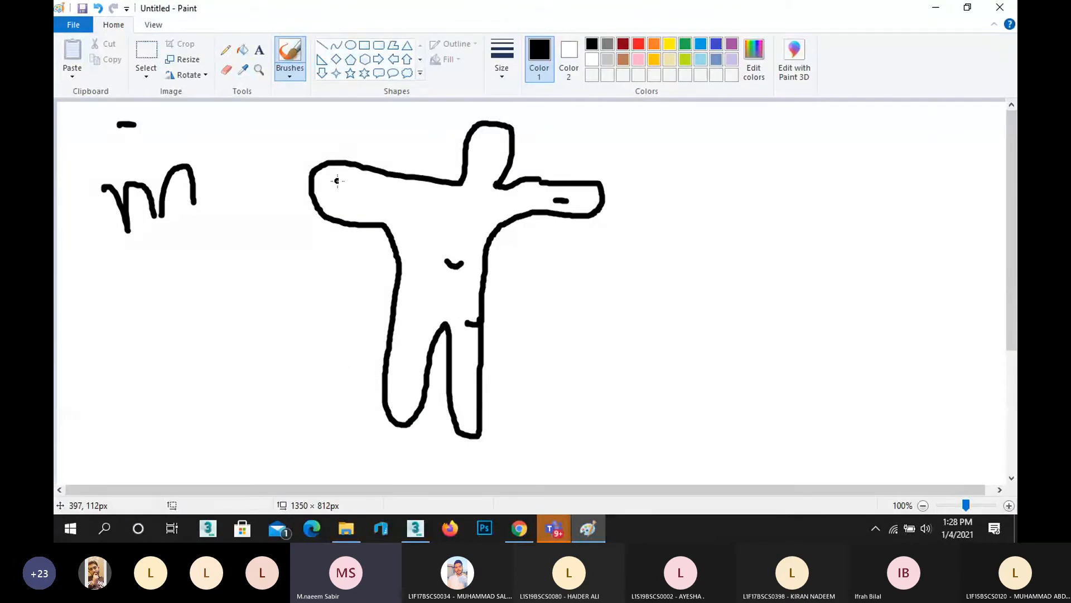
left_click_drag(335, 201, 296, 210)
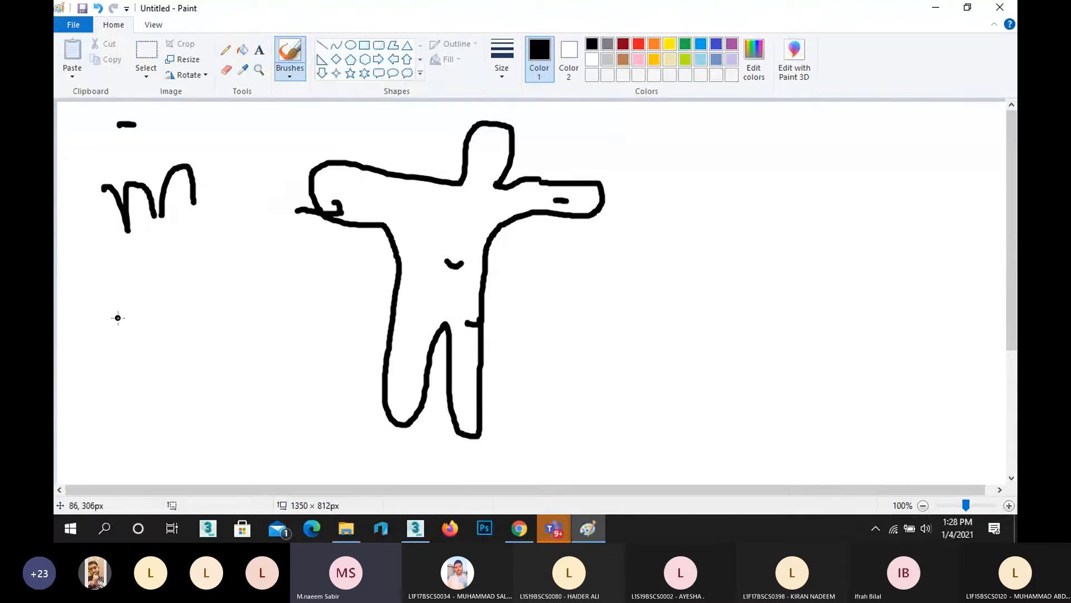
mouse_move(334, 225)
left_mouse_down()
mouse_move(372, 227)
mouse_move(397, 277)
mouse_move(390, 321)
left_mouse_up()
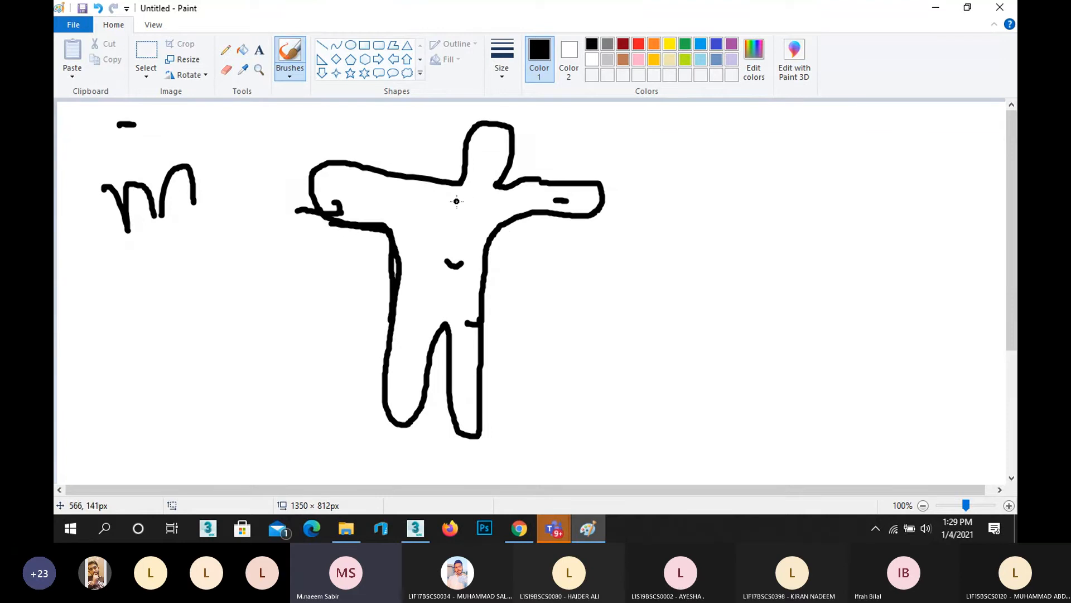
Draw bone lines inside the figure: one across both arms, one from head to crotch, and an arch into both legs.
left_click_drag(342, 194, 527, 196)
left_click_drag(491, 149, 444, 329)
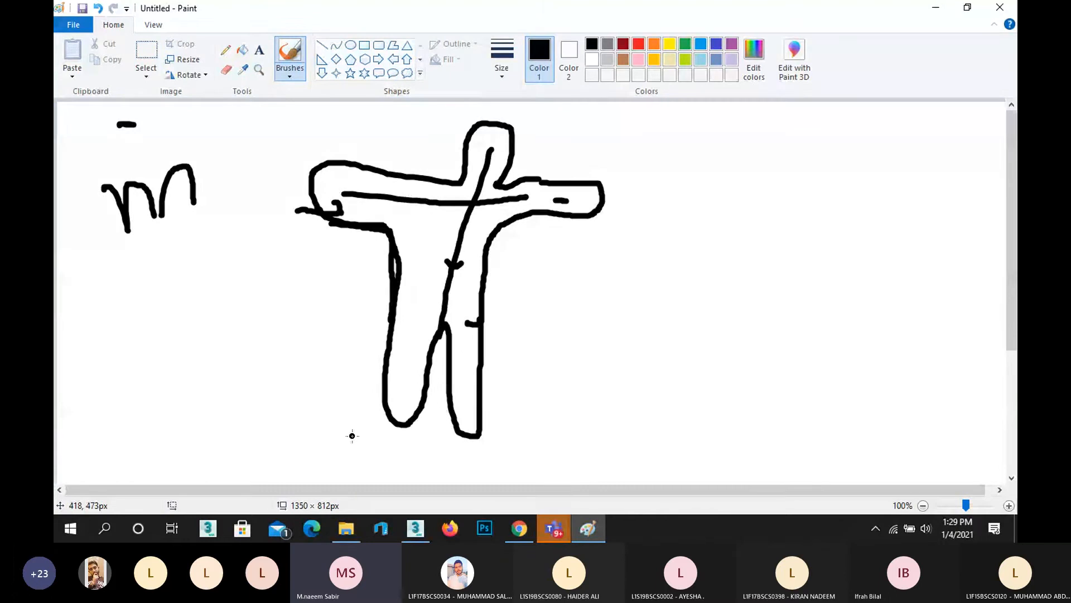
mouse_move(449, 293)
left_mouse_down()
mouse_move(415, 371)
mouse_move(415, 382)
mouse_move(465, 308)
mouse_move(460, 384)
left_mouse_up()
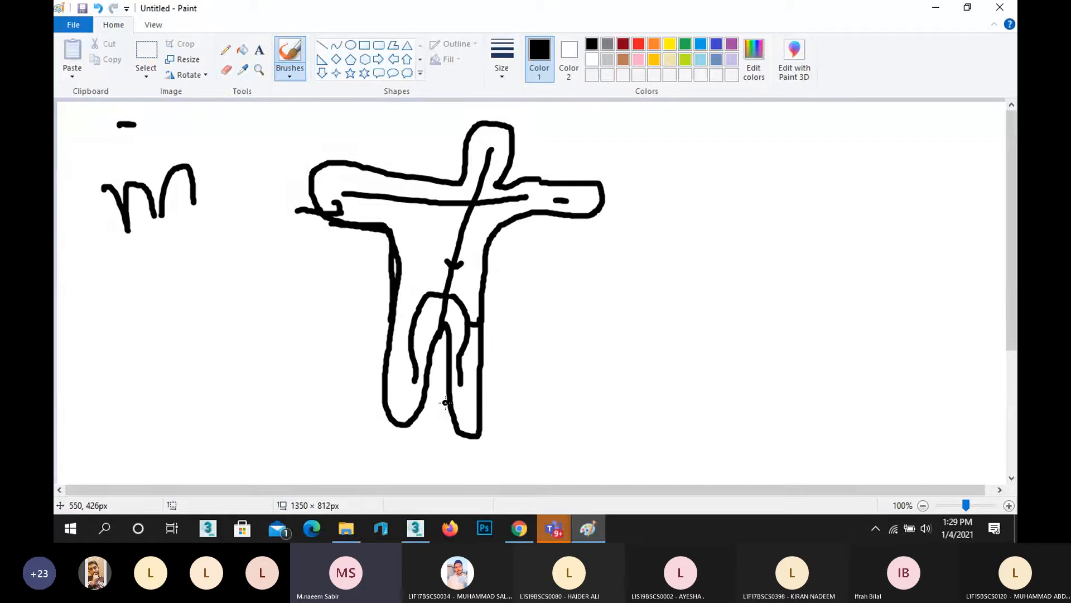
key("ctrl+n")
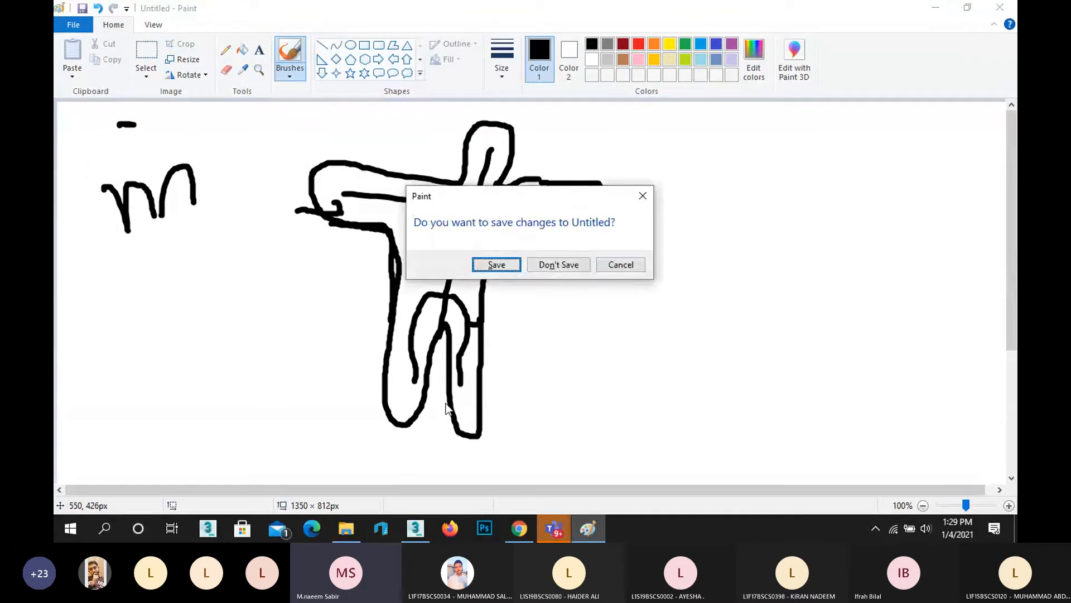
left_click(618, 264)
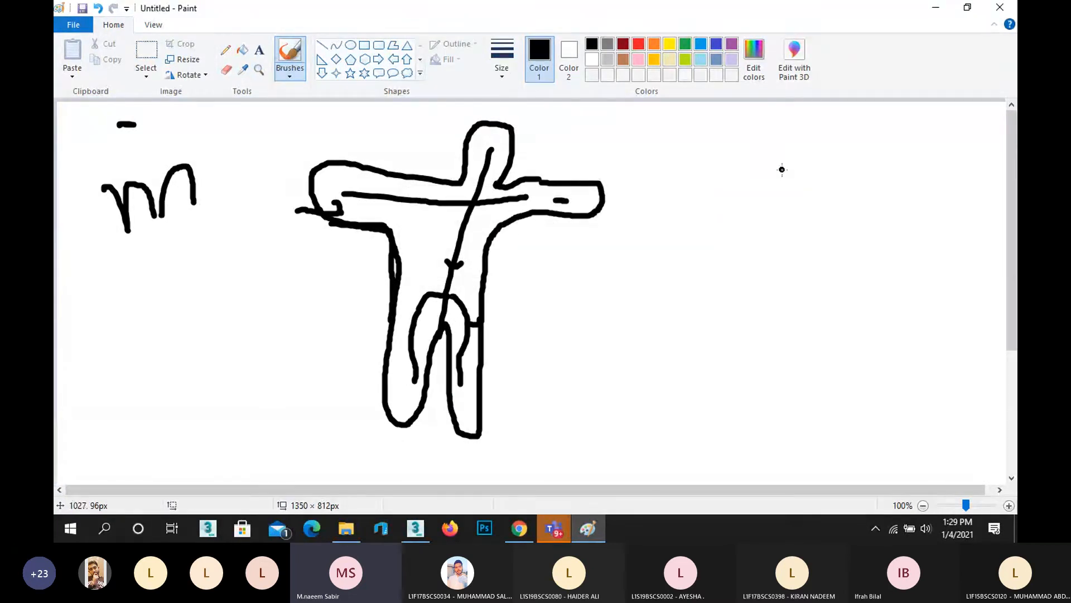
Draw a second figure to the right of the first, with a head, outstretched arms, a skirt-shaped torso, and separate legs joined to it.
mouse_move(782, 171)
left_mouse_down()
mouse_move(792, 131)
mouse_move(823, 158)
mouse_move(808, 167)
mouse_move(806, 187)
mouse_move(794, 177)
mouse_move(668, 211)
mouse_move(697, 227)
mouse_move(751, 216)
mouse_move(765, 243)
mouse_move(760, 295)
mouse_move(837, 319)
mouse_move(840, 221)
mouse_move(918, 214)
mouse_move(902, 187)
mouse_move(840, 200)
mouse_move(815, 199)
mouse_move(806, 185)
left_mouse_up()
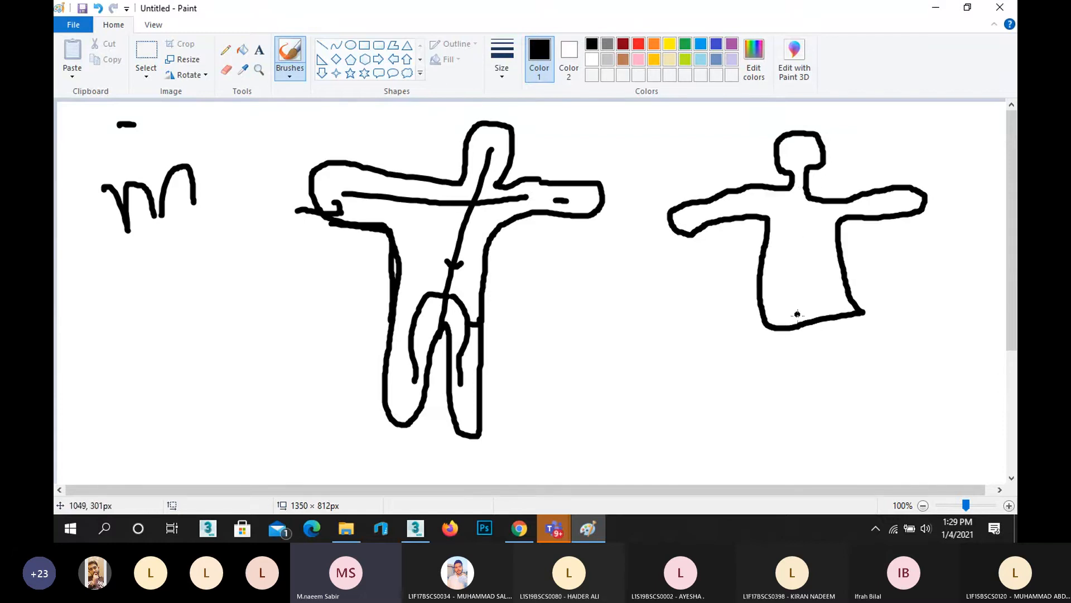
mouse_move(781, 334)
left_mouse_down()
mouse_move(793, 434)
mouse_move(818, 407)
mouse_move(824, 436)
mouse_move(784, 449)
mouse_move(827, 440)
left_mouse_up()
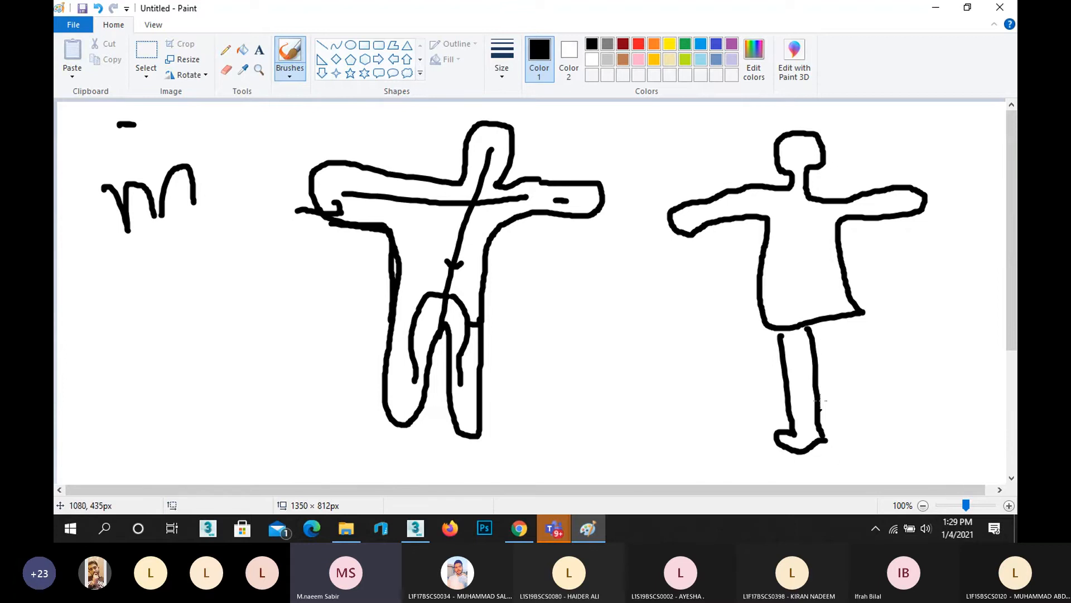
mouse_move(837, 320)
left_mouse_down()
mouse_move(845, 444)
mouse_move(859, 451)
mouse_move(888, 427)
mouse_move(856, 319)
left_mouse_up()
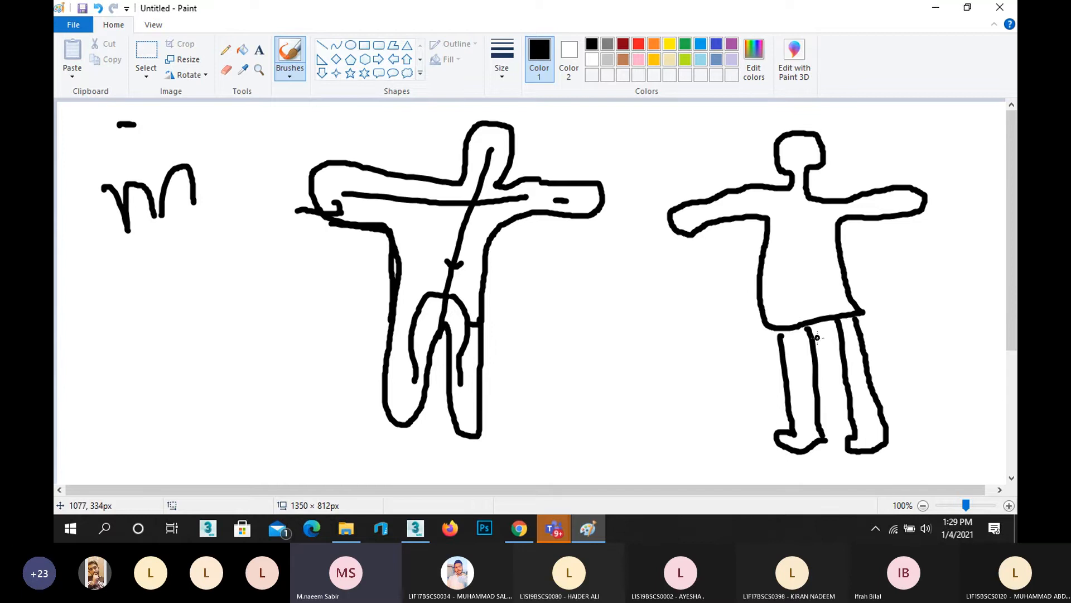
left_click(803, 320)
left_click_drag(783, 338, 779, 329)
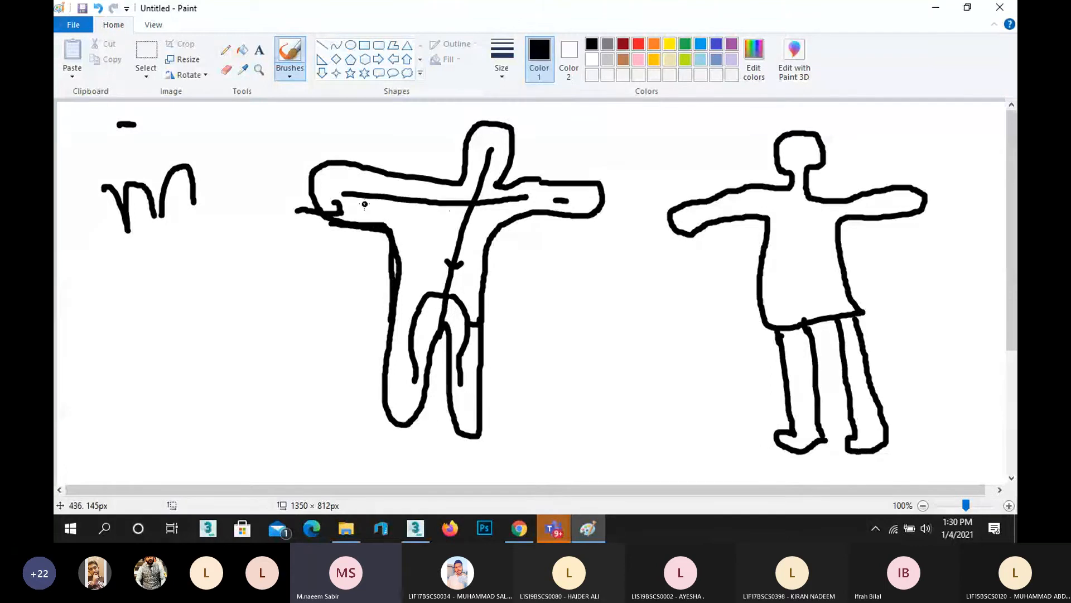
Sketch a bent arm below the m-shaped scribble, with a square palm and finger strokes, and put a tick beside each arm segment.
mouse_move(91, 273)
left_mouse_down()
mouse_move(125, 359)
mouse_move(255, 275)
left_mouse_up()
mouse_move(250, 261)
left_mouse_down()
mouse_move(247, 232)
mouse_move(271, 269)
mouse_move(293, 261)
mouse_move(297, 288)
left_mouse_up()
left_click_drag(277, 236, 268, 260)
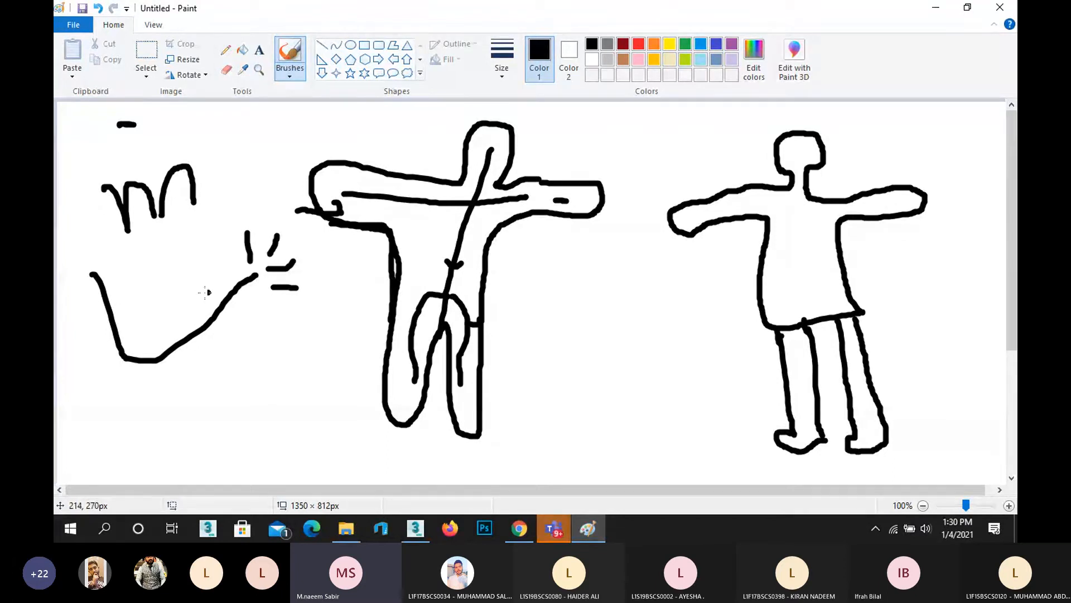
left_click_drag(116, 293, 151, 265)
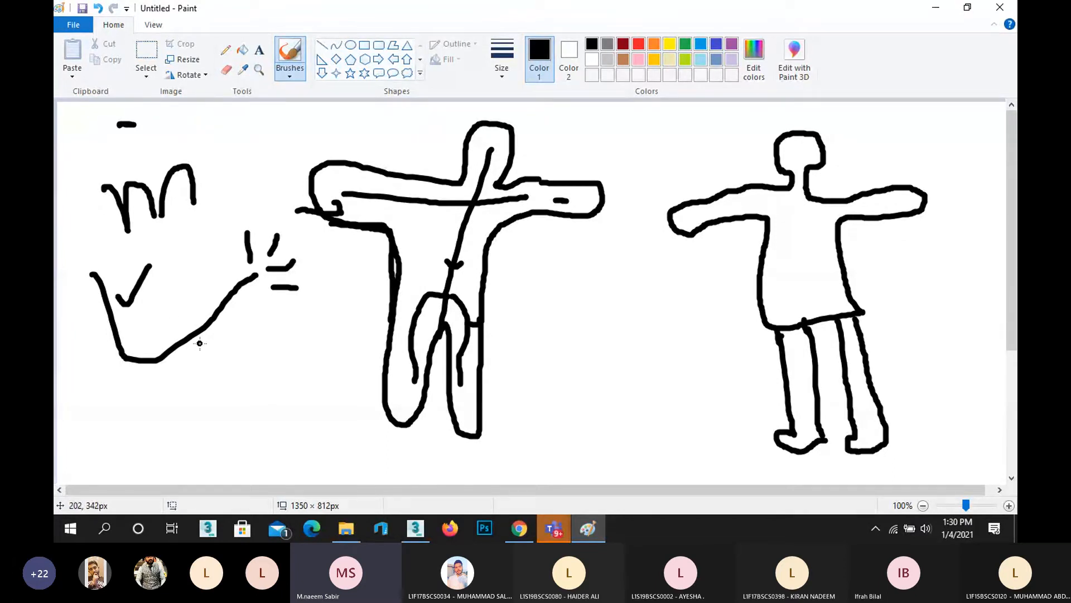
left_click_drag(199, 343, 232, 346)
mouse_move(250, 279)
left_mouse_down()
mouse_move(272, 275)
mouse_move(246, 274)
left_mouse_up()
mouse_move(232, 207)
left_mouse_down()
mouse_move(234, 243)
mouse_move(273, 245)
mouse_move(288, 262)
mouse_move(284, 320)
left_mouse_up()
Draw a row of three dashes beside the first figure's legs and enclose it in a rounded outline.
left_click_drag(274, 427, 341, 429)
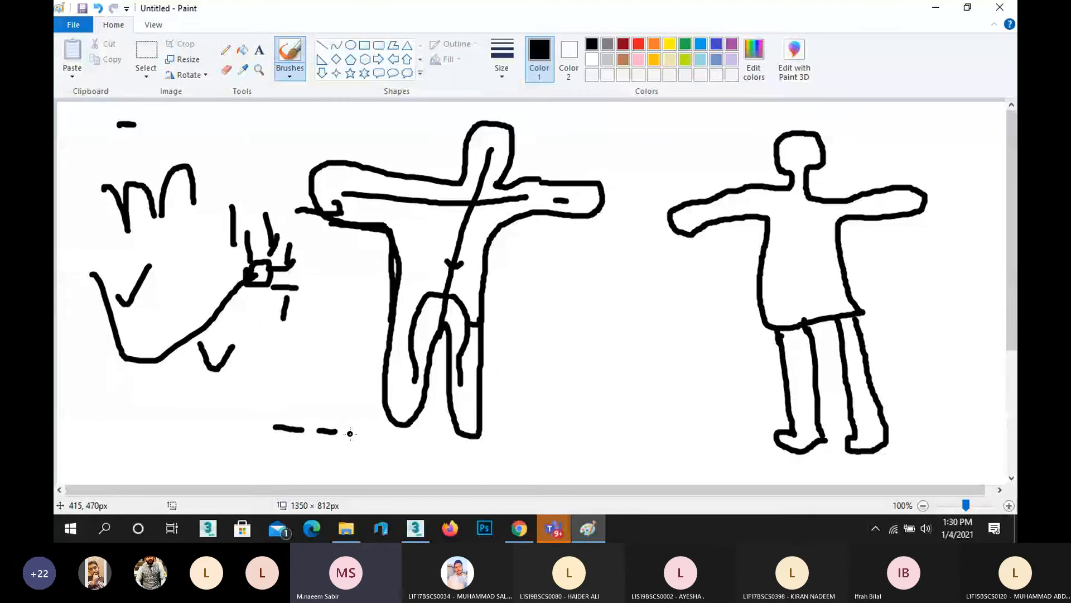
left_click_drag(349, 431, 367, 431)
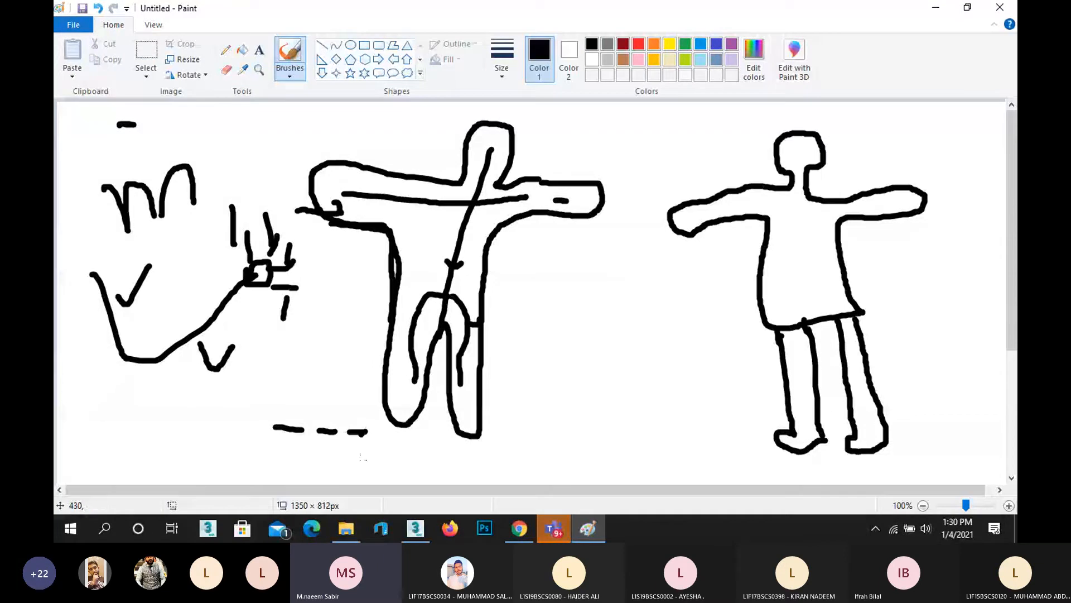
mouse_move(237, 422)
left_mouse_down()
mouse_move(380, 410)
mouse_move(267, 417)
left_mouse_up()
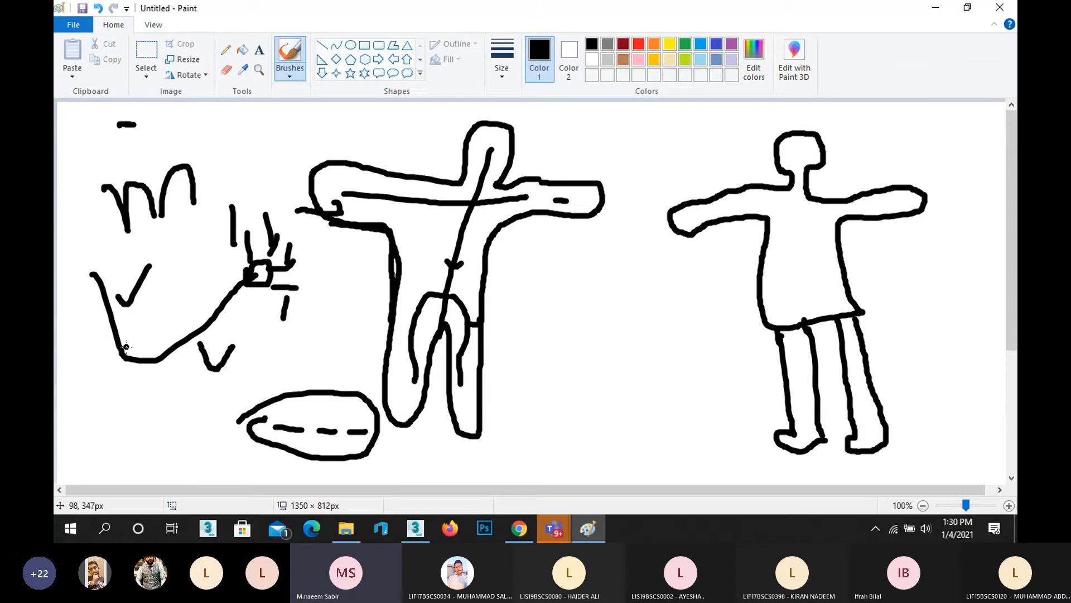
Draw a long line separating the arm sketch from the first figure down to the dashed oval, and minimize Paint.
mouse_move(242, 135)
left_mouse_down()
mouse_move(324, 286)
mouse_move(372, 433)
mouse_move(331, 462)
left_mouse_up()
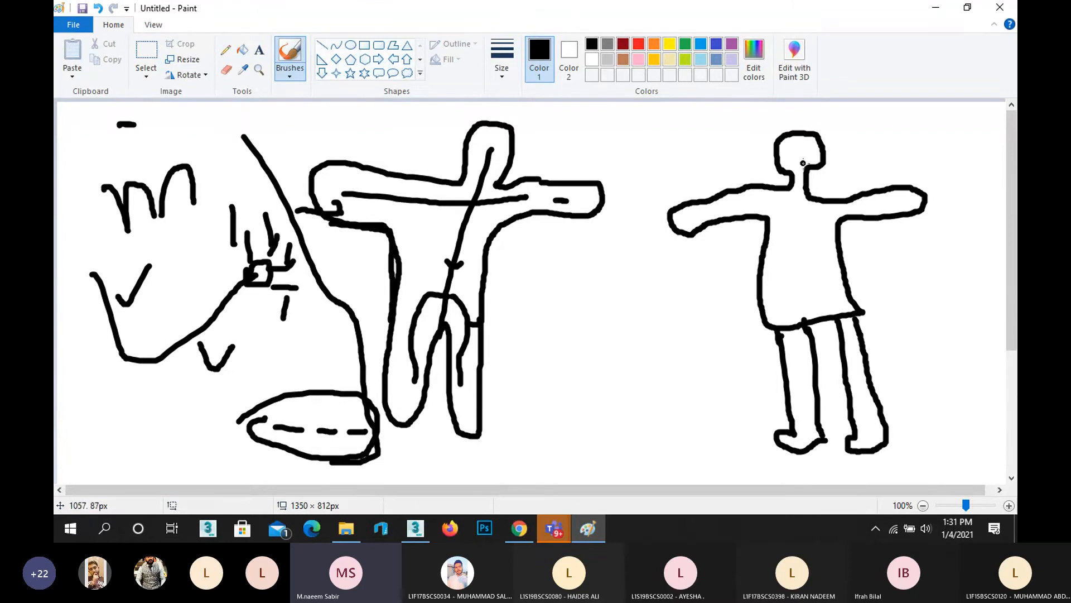
mouse_move(791, 146)
left_mouse_down()
mouse_move(804, 148)
mouse_move(795, 148)
left_mouse_up()
left_click(936, 7)
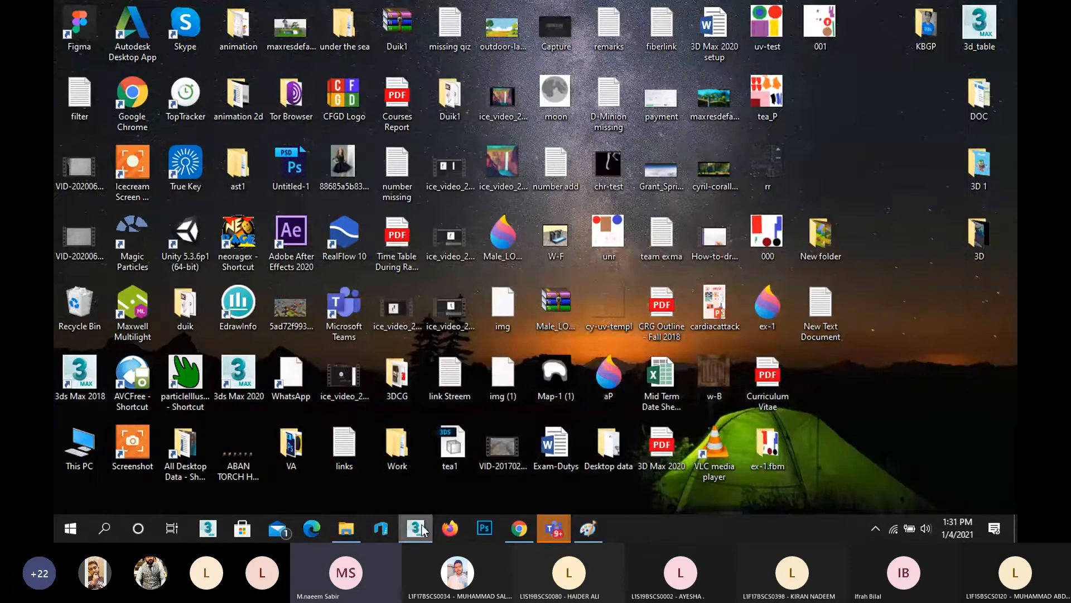
Switch to 3ds Max and show the standard Systems object types for creation.
left_click(415, 528)
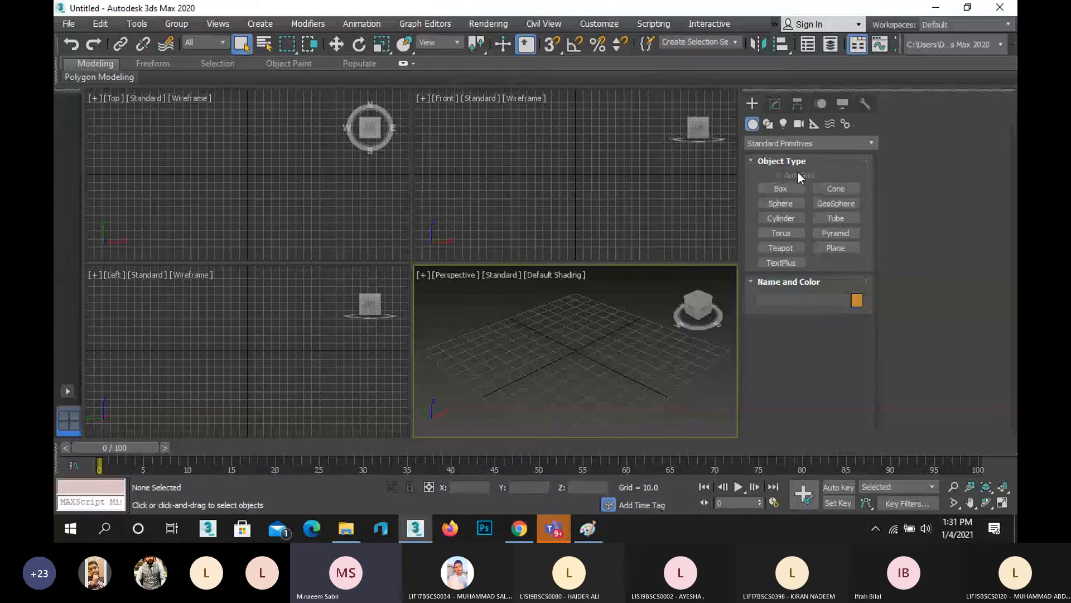
left_click(847, 124)
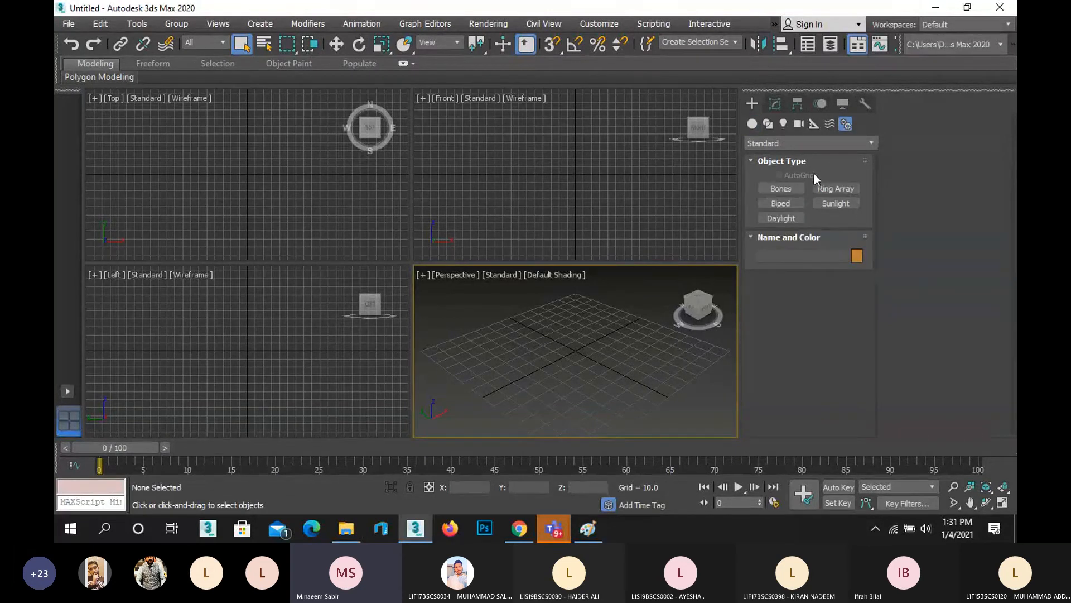
left_click(840, 205)
Create a zigzag chain of connected bones across the grid in the Perspective view and end the chain.
left_click(796, 188)
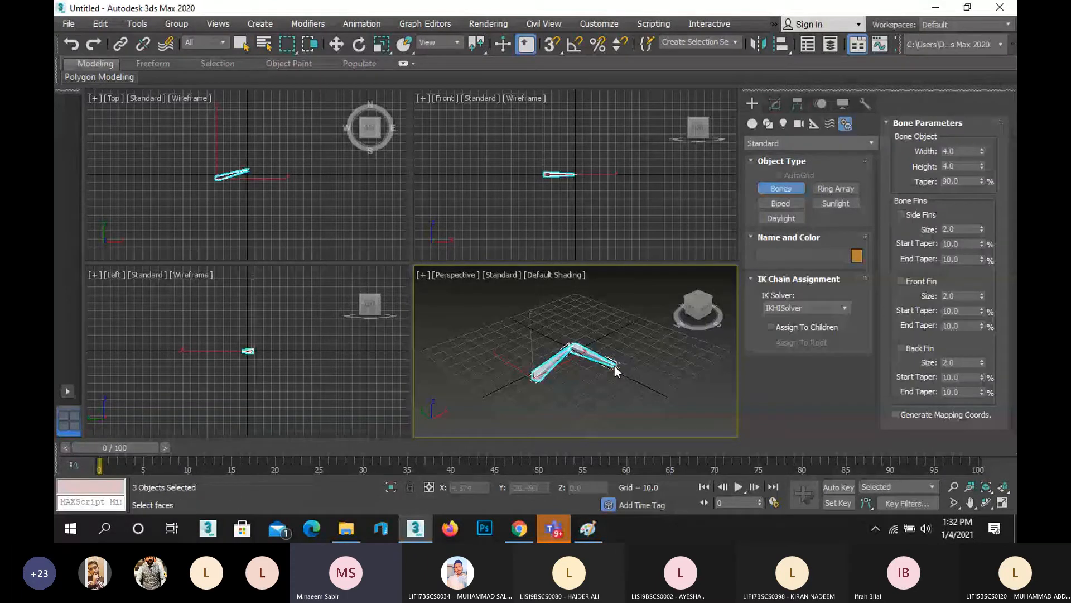
left_click(615, 368)
left_click(583, 385)
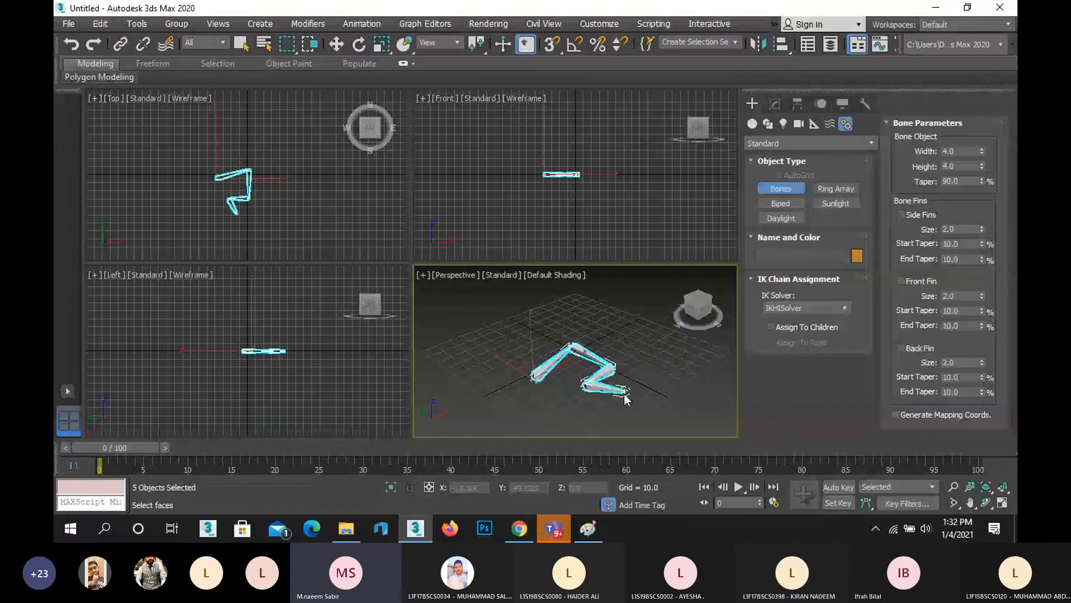
left_click(624, 394)
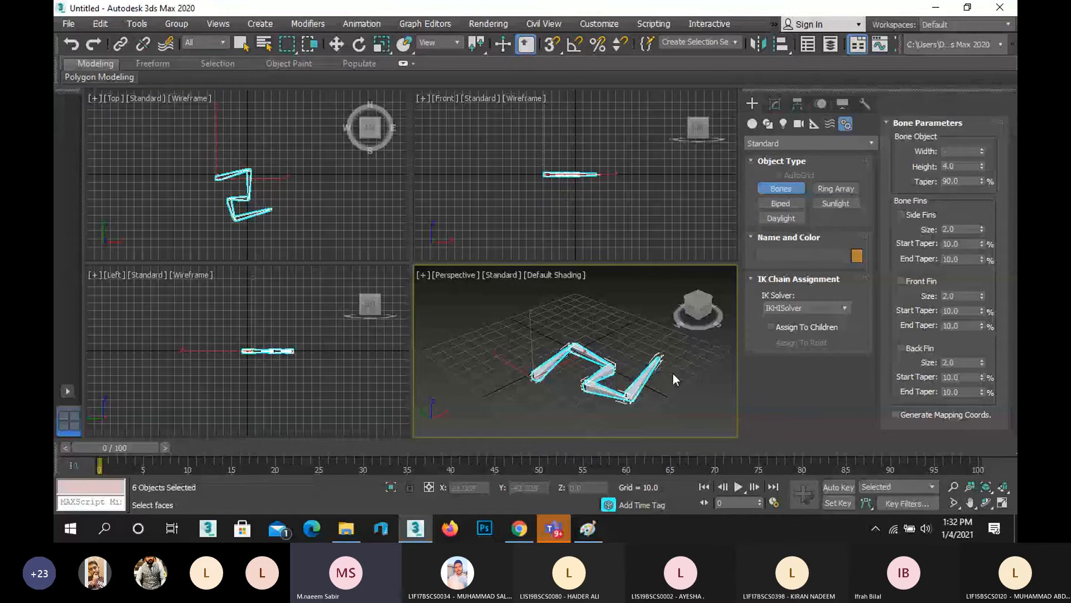
left_click(679, 387)
right_click(675, 396)
Move the chain's first bone slightly in the Perspective view, and undo back to an empty scene.
scroll(614, 369, "up", 5)
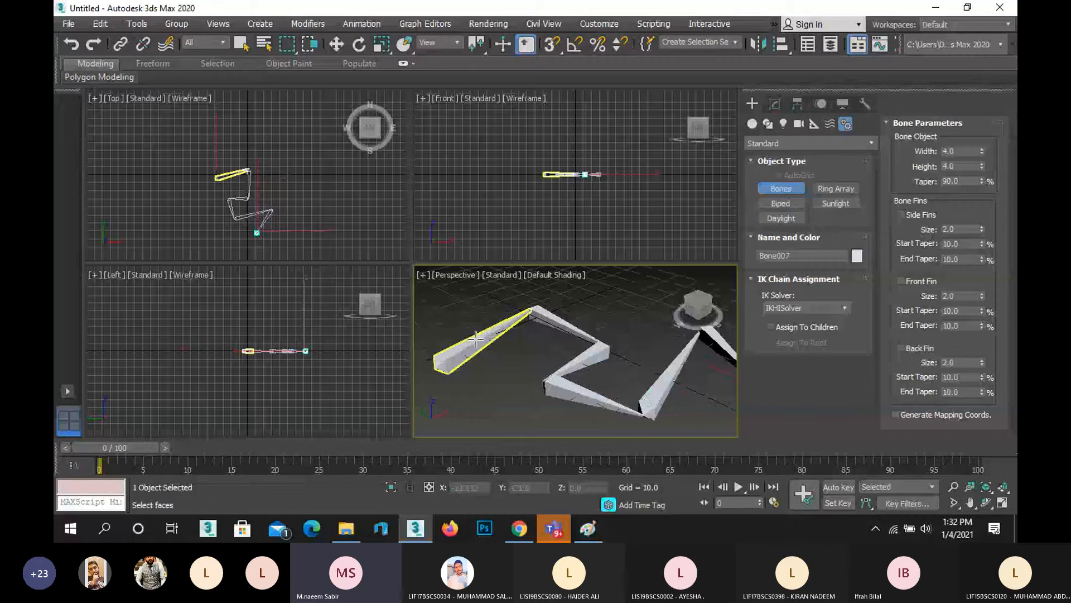
left_click(476, 339)
left_click(338, 49)
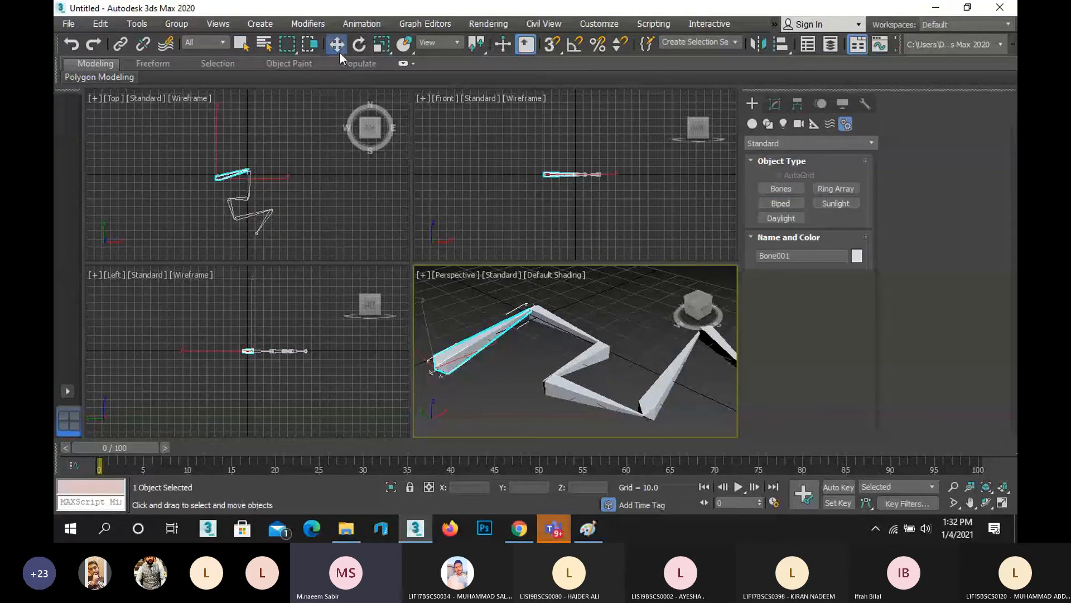
scroll(493, 347, "down", 2)
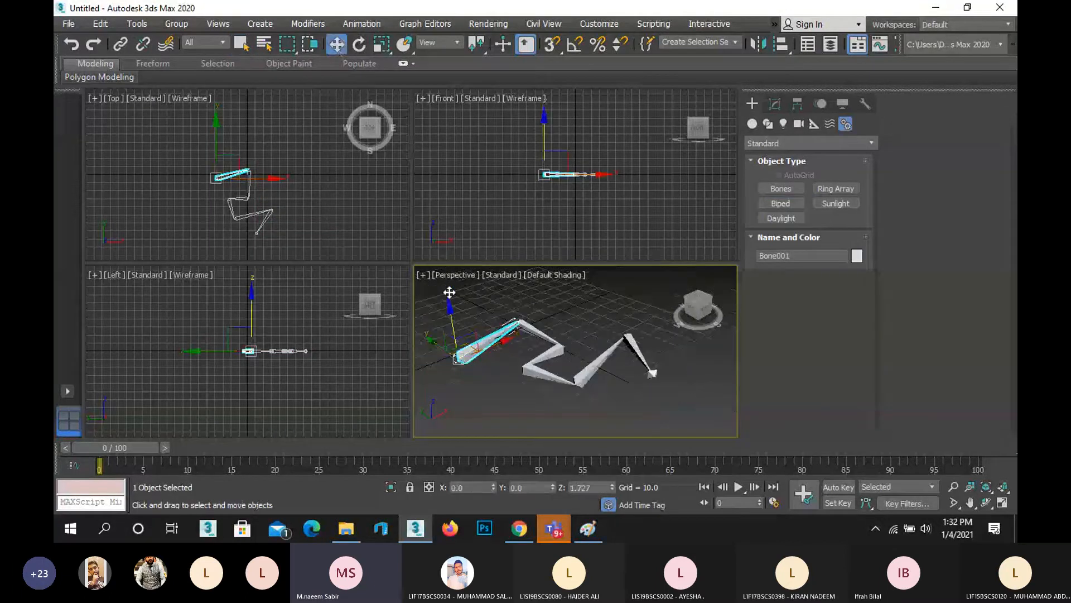
left_click_drag(449, 291, 502, 337)
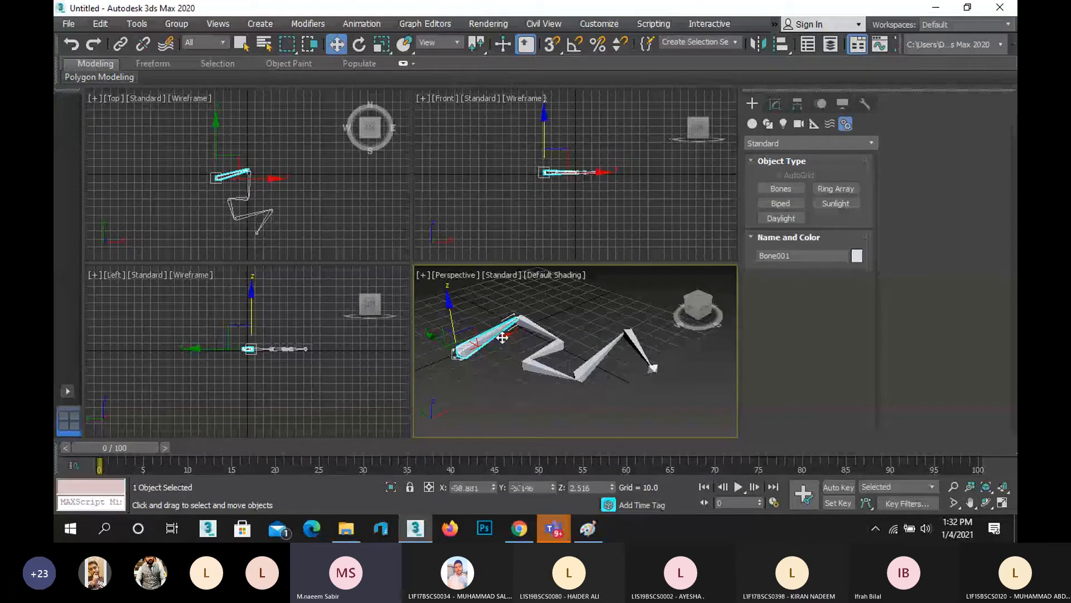
left_click(494, 337)
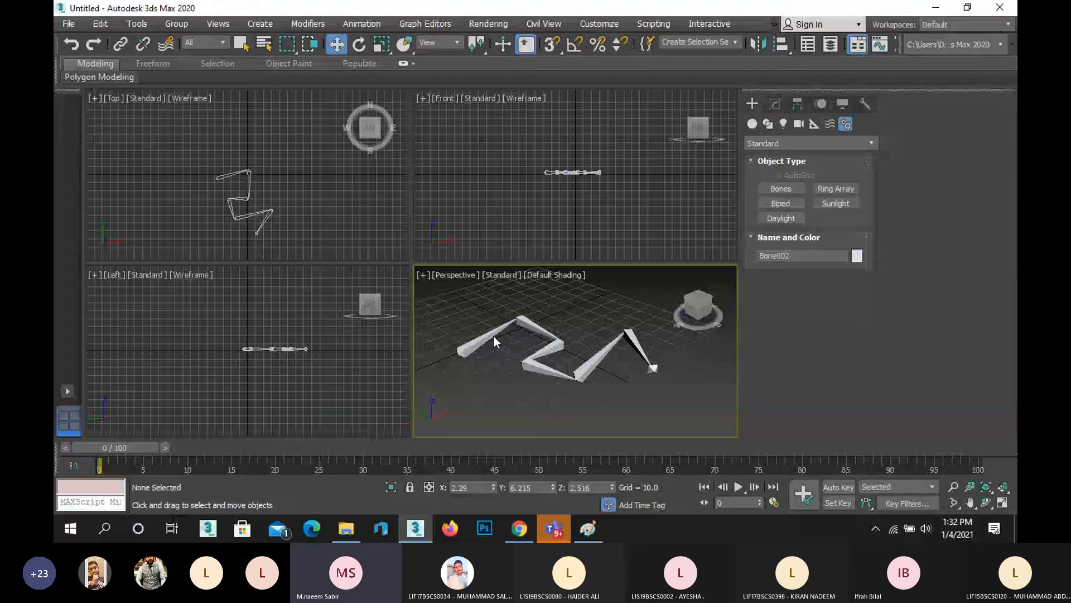
key("ctrl+z")
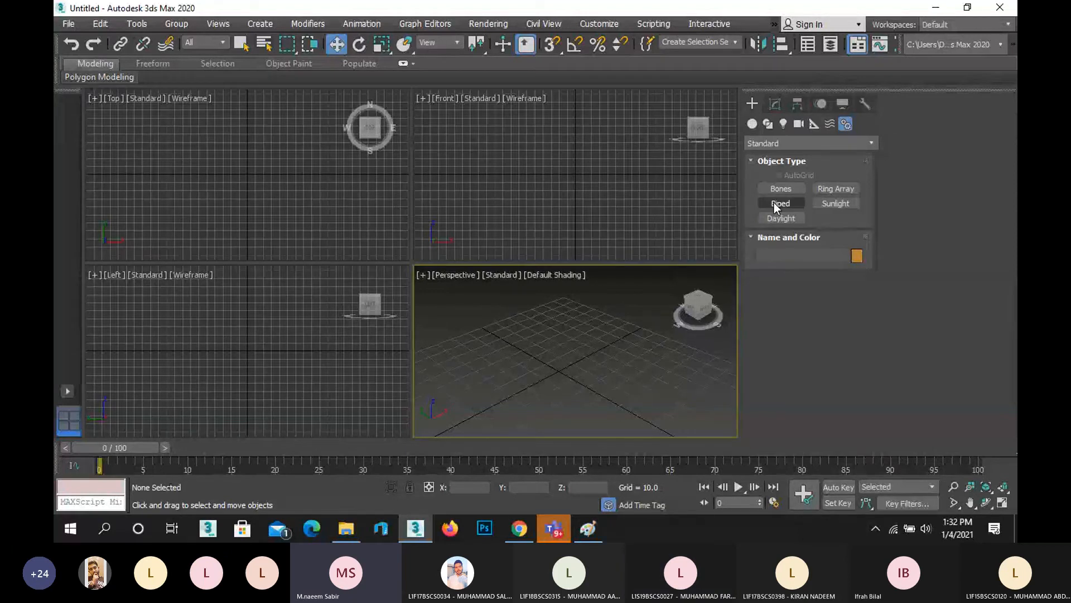
Create a longer bone chain that zigzags forward, loops back around the grid, and ends near its centre in the Perspective view.
scroll(560, 398, "down", 2)
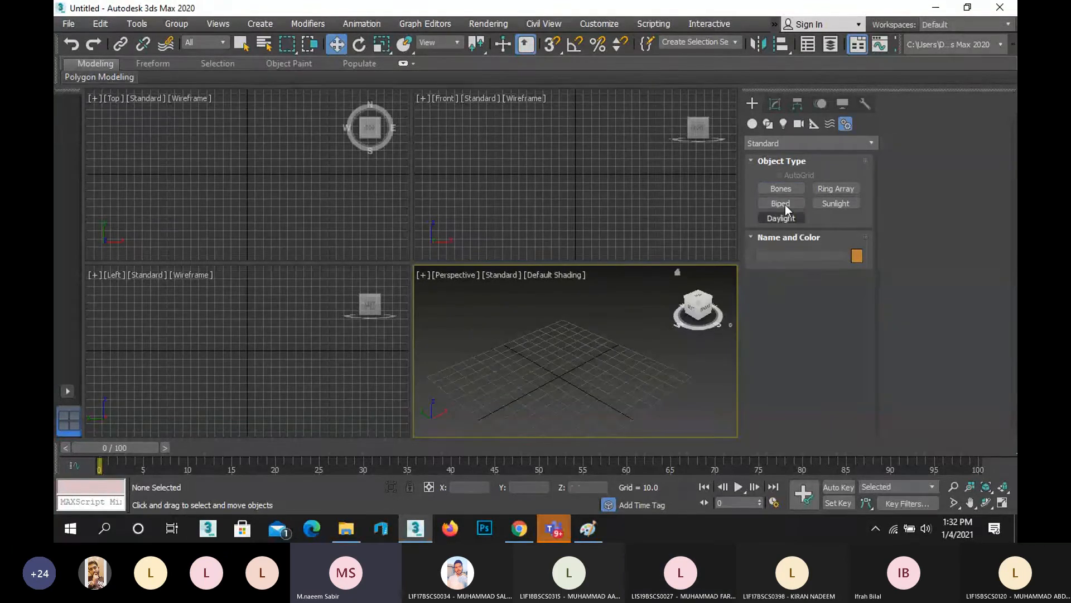
left_click(779, 187)
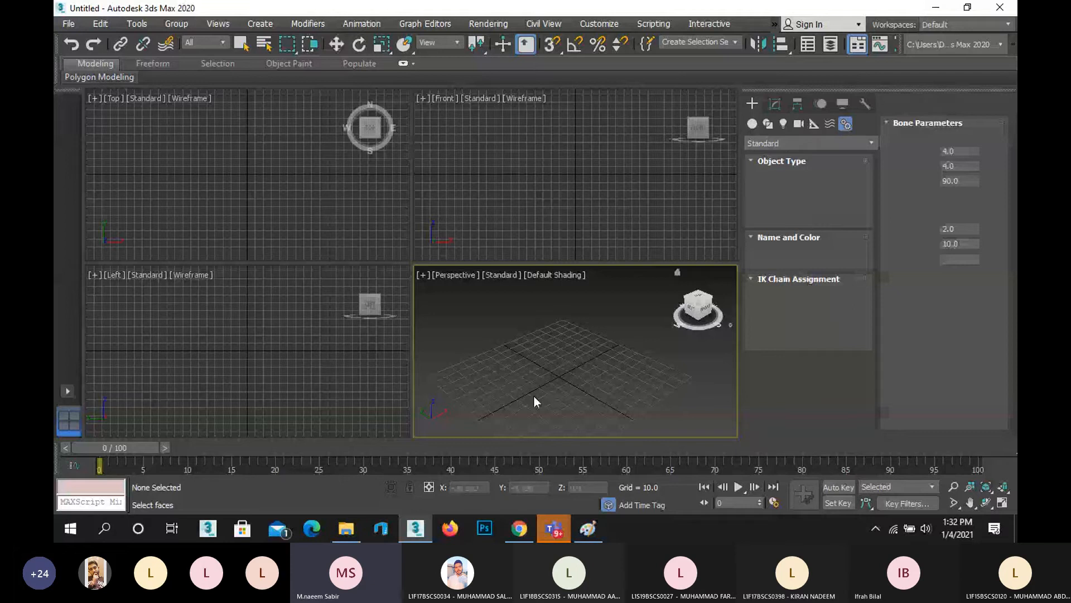
left_click(524, 372)
left_click(580, 400)
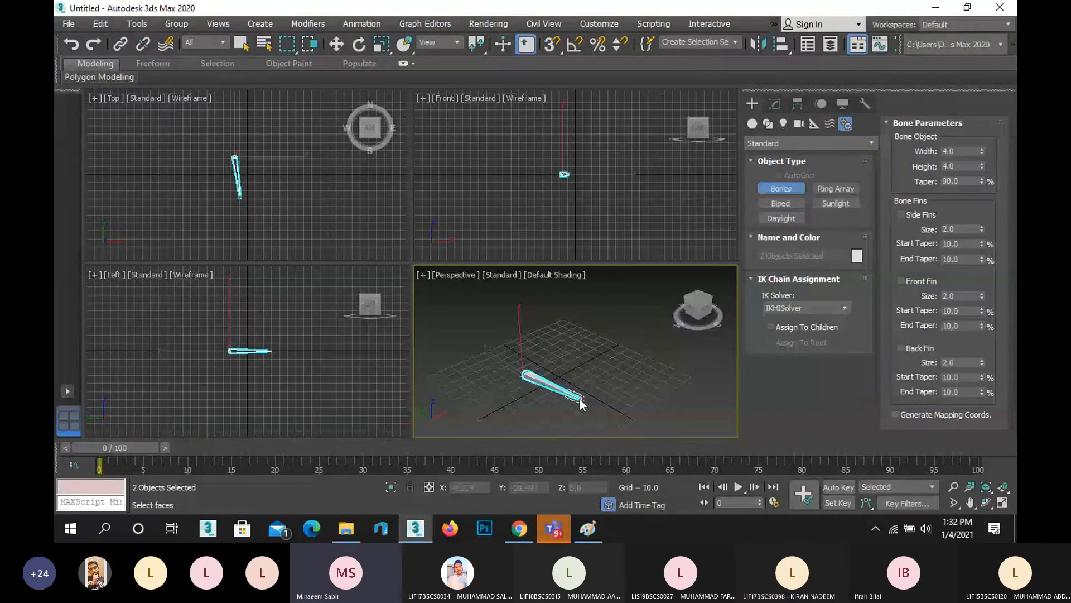
left_click(619, 369)
left_click(676, 384)
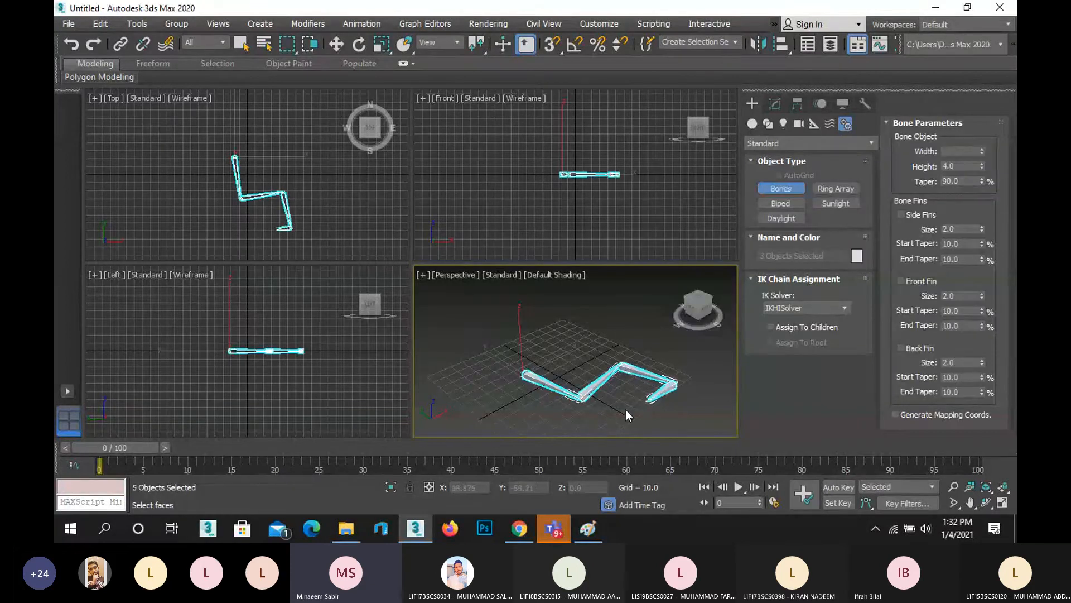
left_click(594, 424)
right_click(594, 429)
left_click(594, 424)
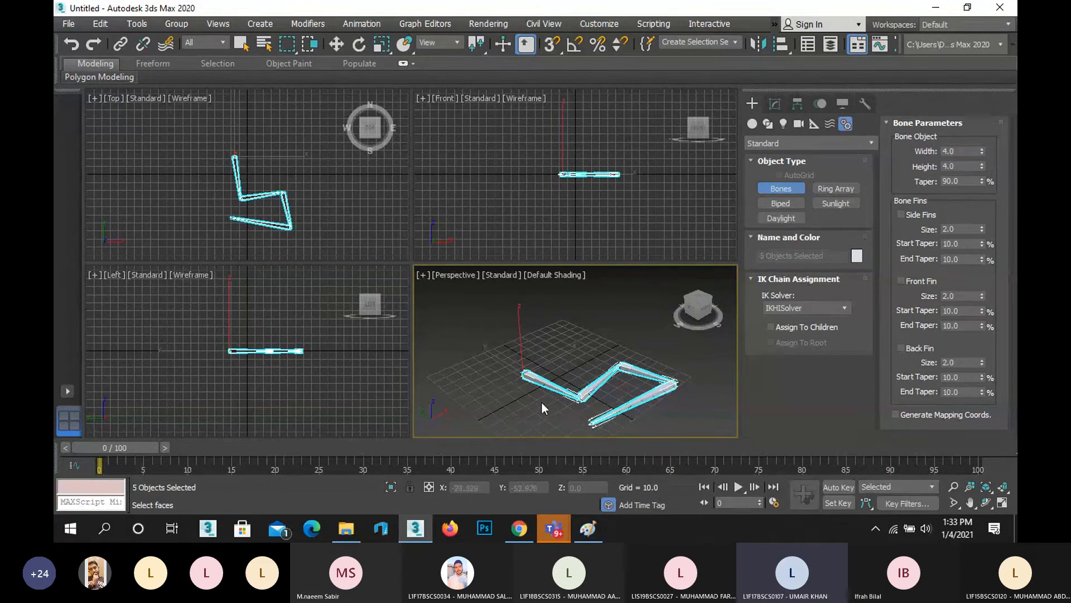
left_click(540, 413)
left_click(506, 396)
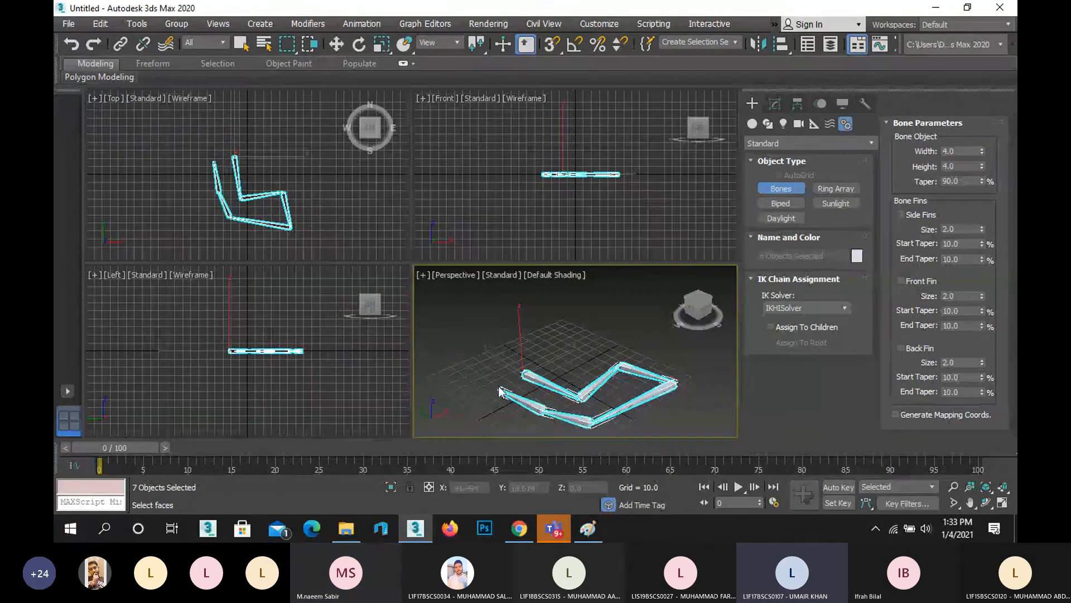
left_click(495, 355)
left_click(527, 338)
left_click(523, 354)
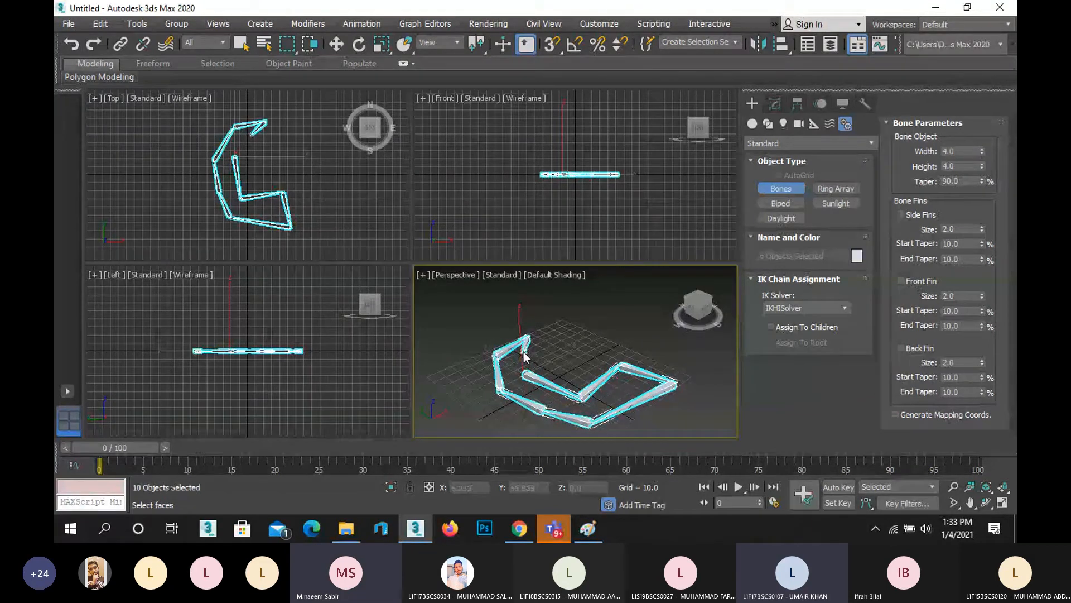
left_click(545, 352)
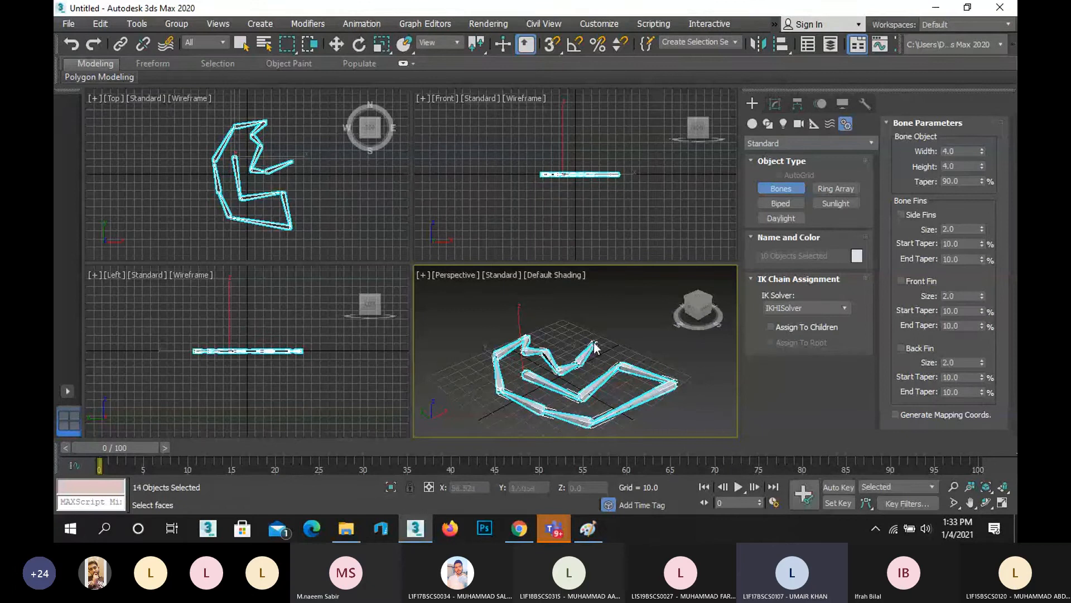
left_click(580, 363)
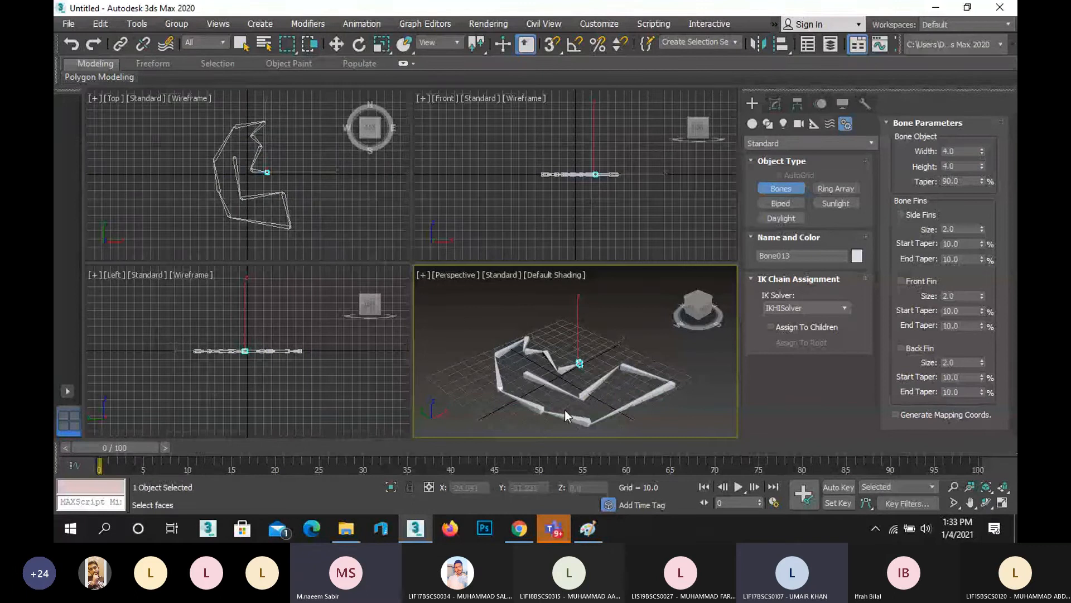
Try adding extra bones across the chain and from one of its existing bones, and delete all bones in the scene.
left_click(610, 393)
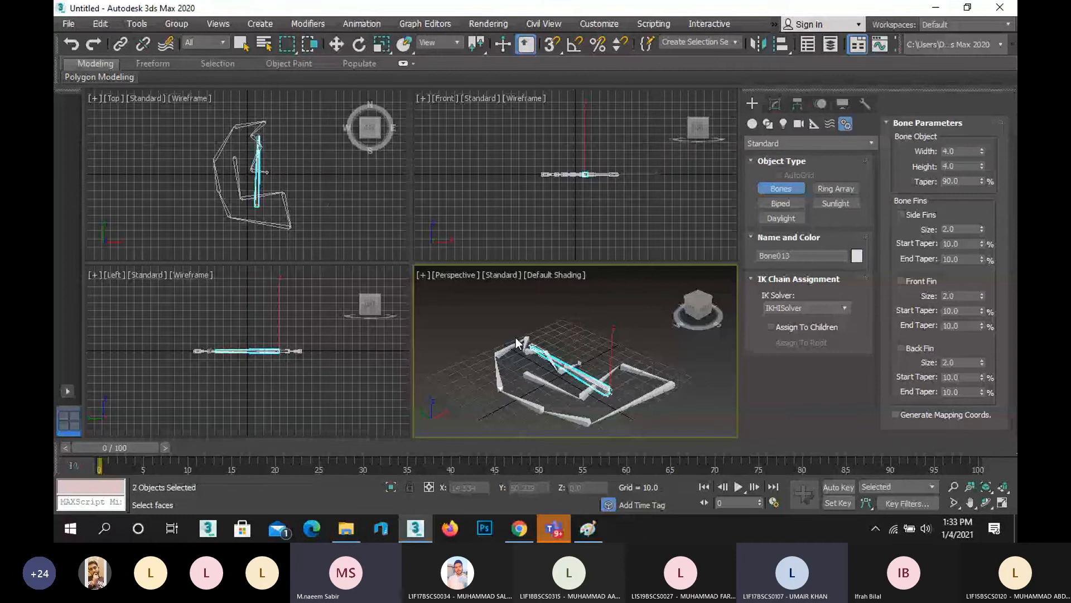
right_click(518, 343)
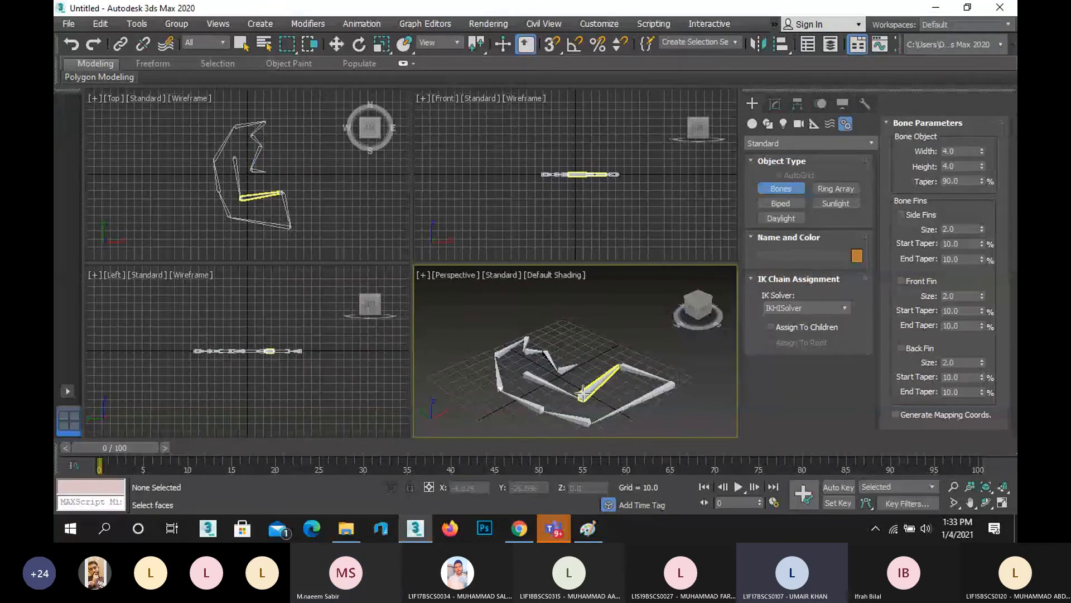
left_click(583, 392)
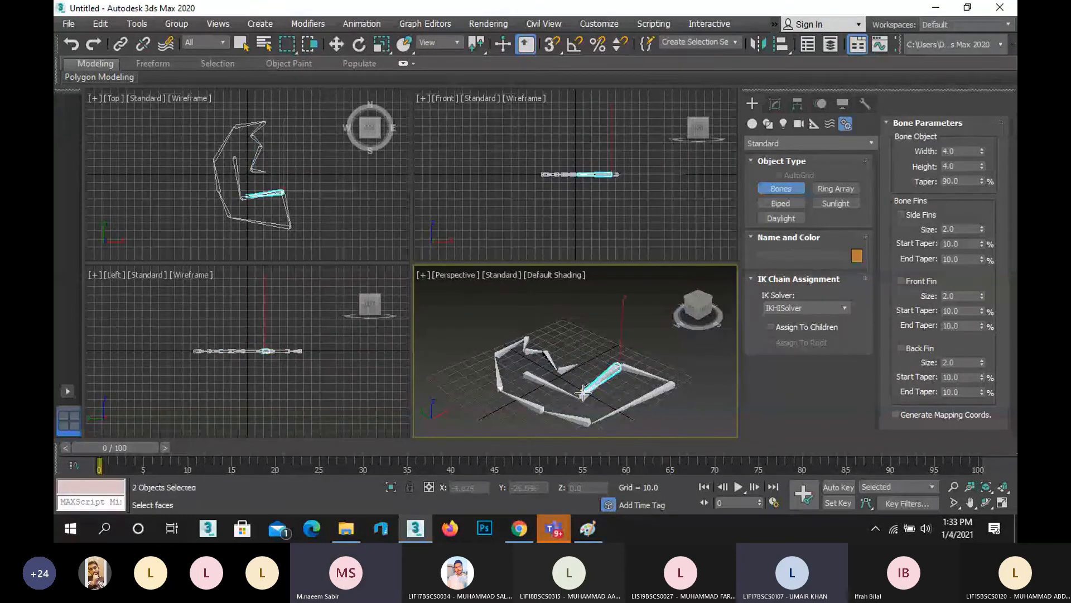
key("w")
left_click(543, 323)
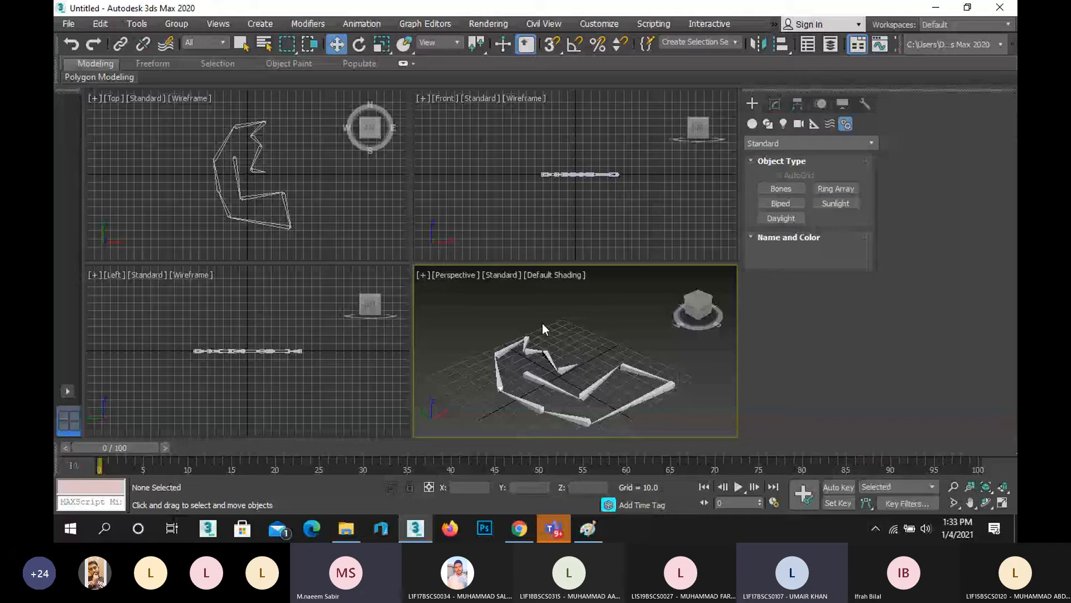
key("ctrl+a")
key("Delete")
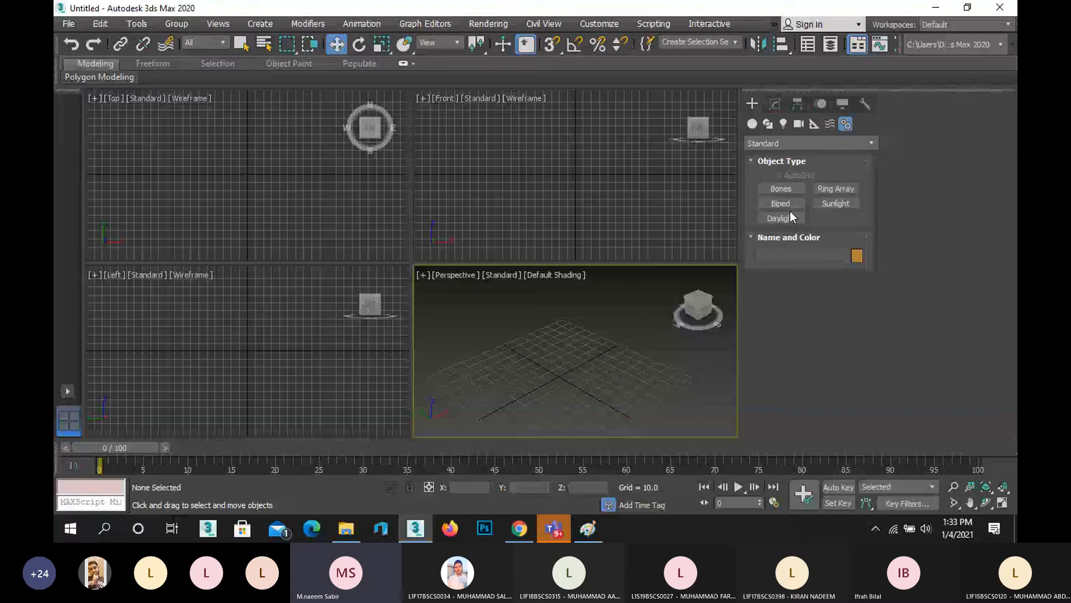
Create a Skeleton-type biped standing at the centre of the grid, and maximize the Perspective view.
left_click(781, 203)
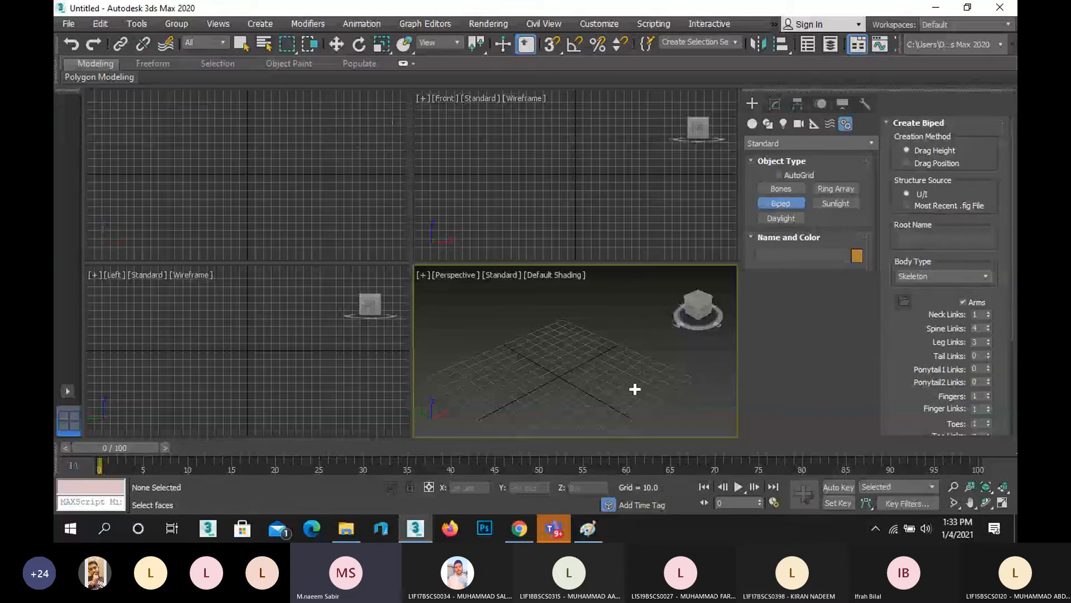
scroll(580, 384, "down", 2)
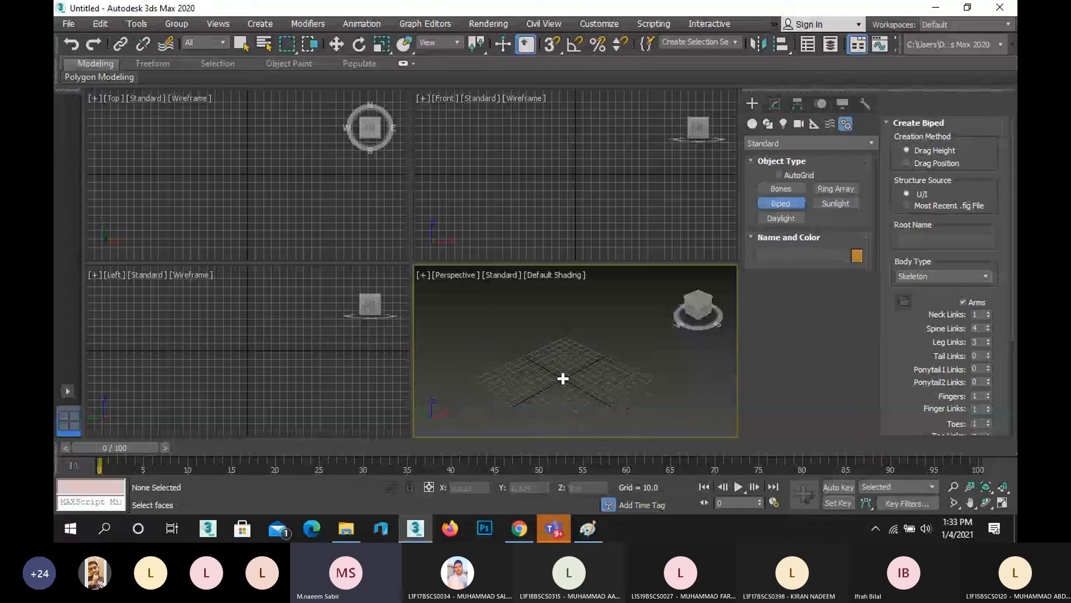
left_click_drag(563, 378, 745, 477)
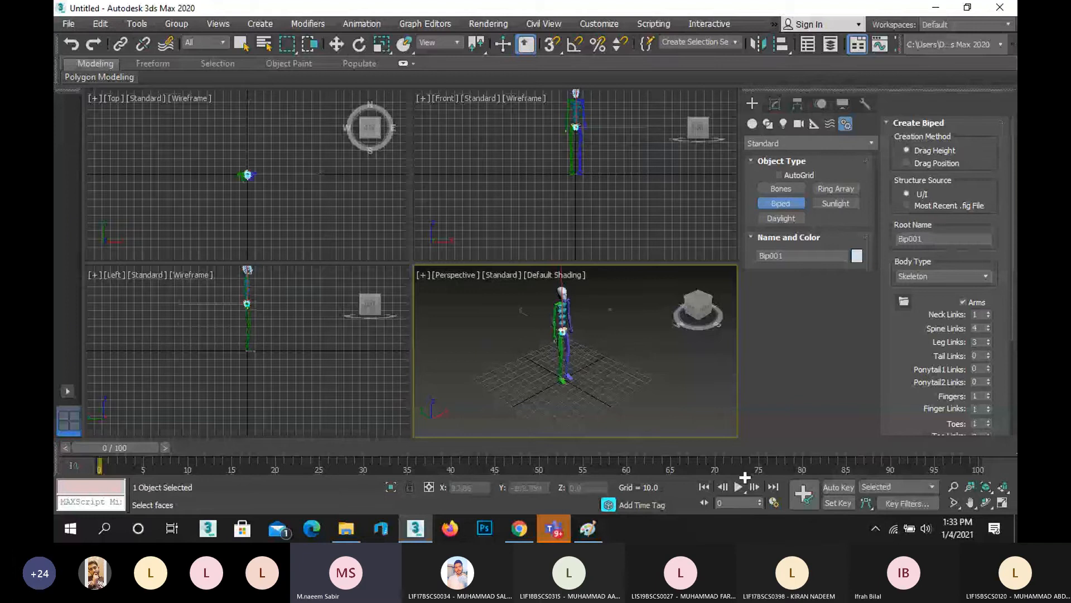
right_click(574, 313)
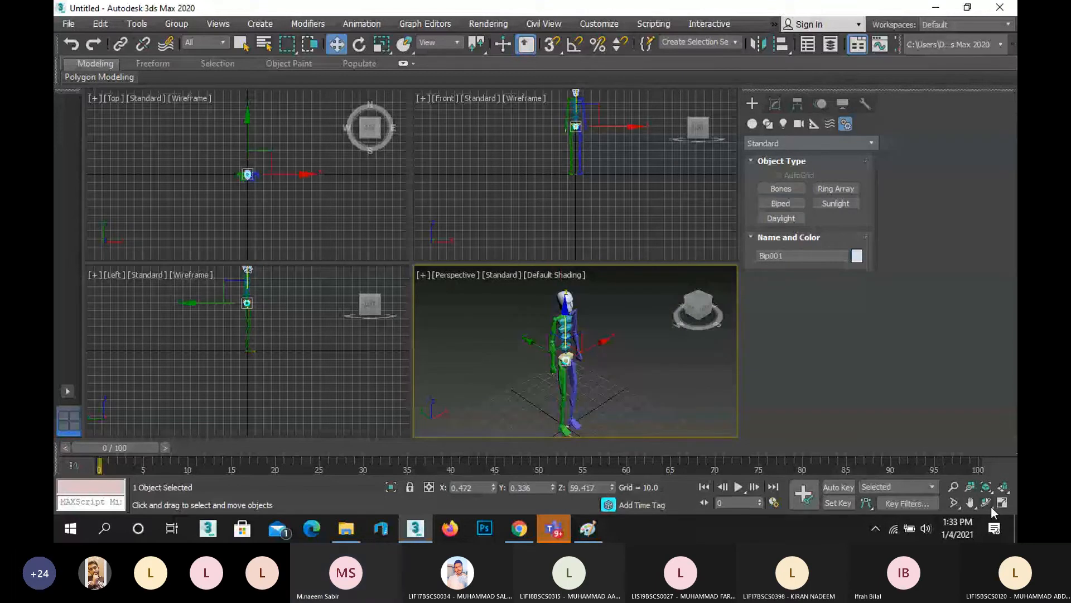
key("alt+w")
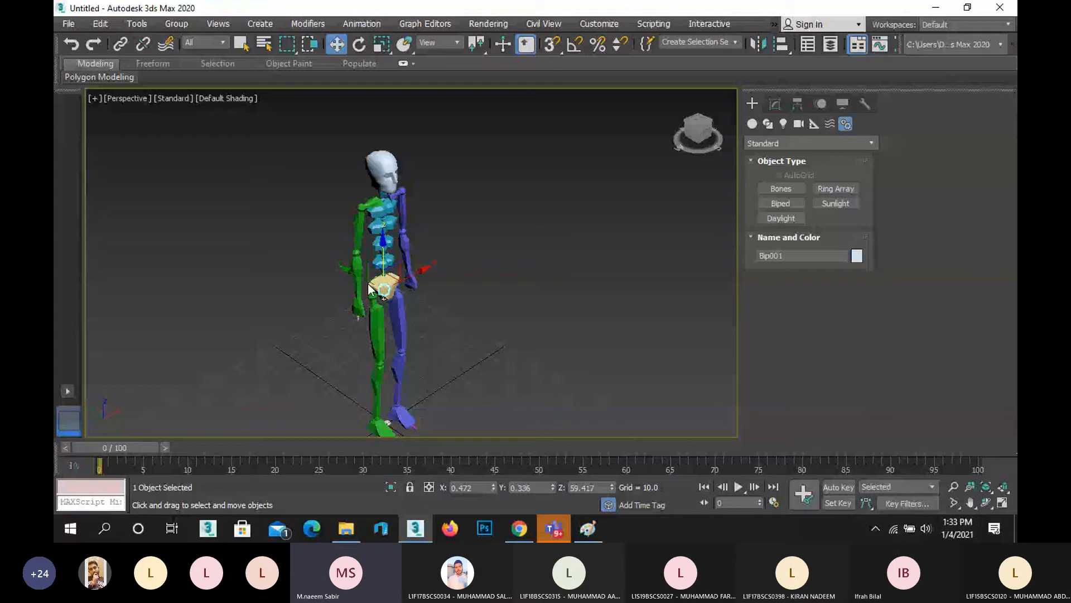
Pose the biped by moving its right hand forward and up, and moving its right foot so the knee bends.
left_click(357, 306)
scroll(320, 304, "up", 3)
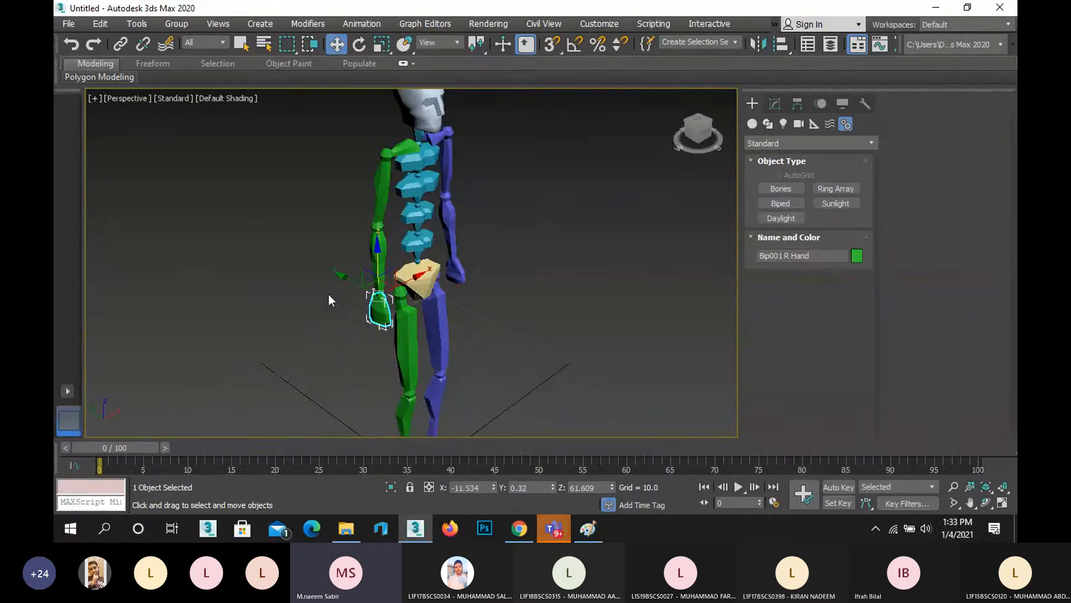
left_click_drag(357, 279, 570, 188)
left_click_drag(490, 241, 497, 291)
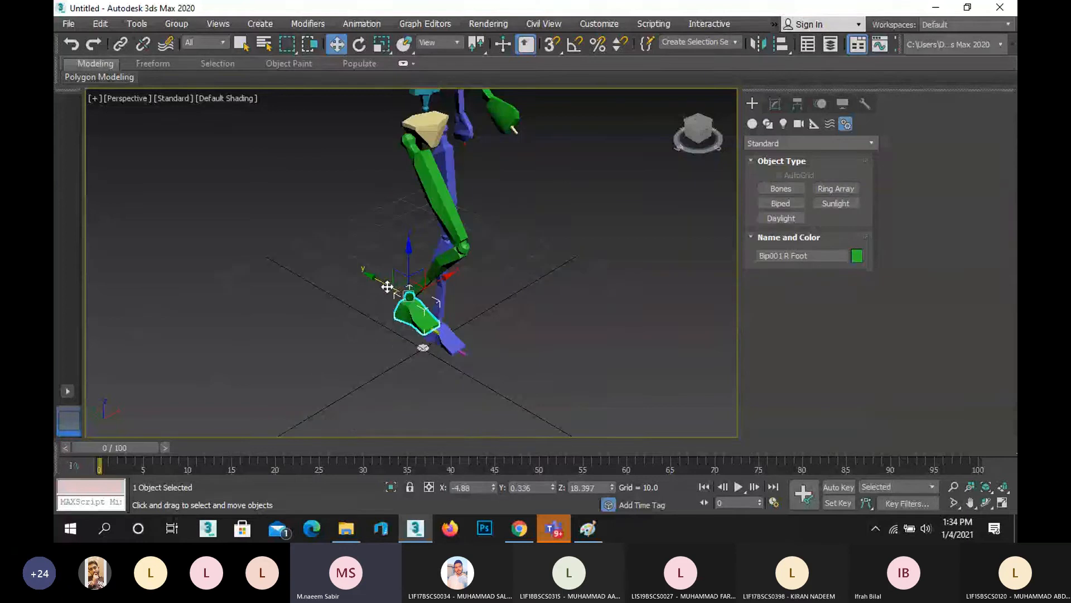
left_click_drag(385, 287, 396, 331)
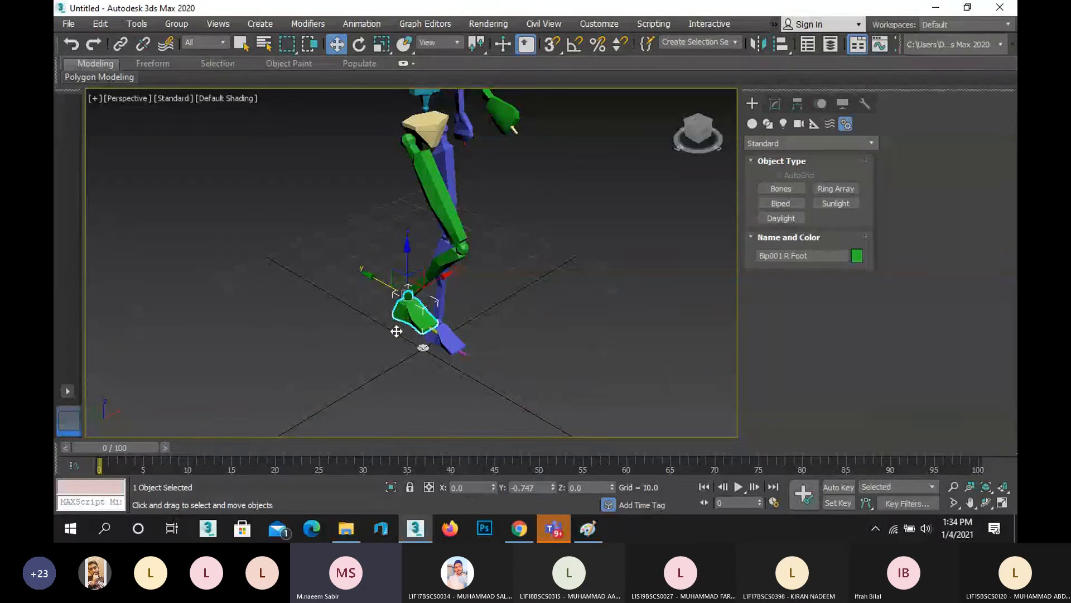
Undo the last right foot move and delete the entire biped from the scene.
key("ctrl+z")
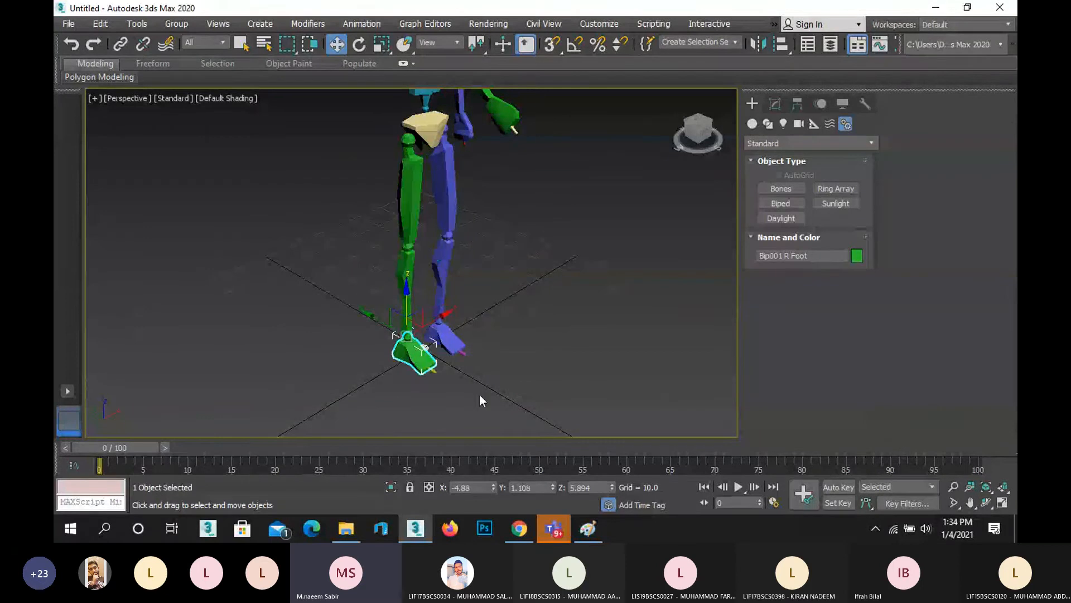
scroll(480, 396, "down", 5)
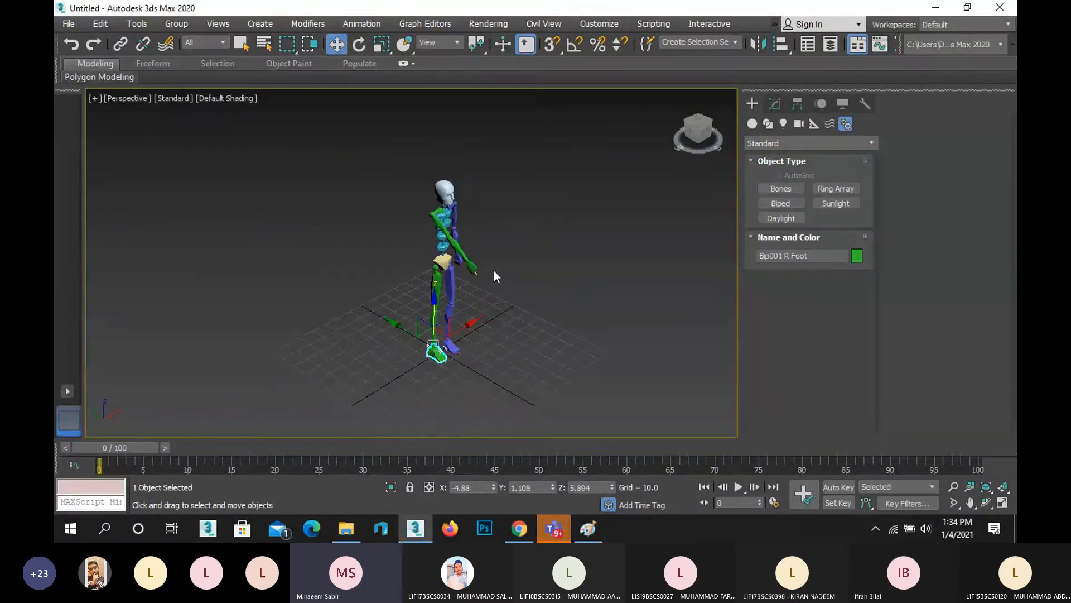
left_click(471, 256)
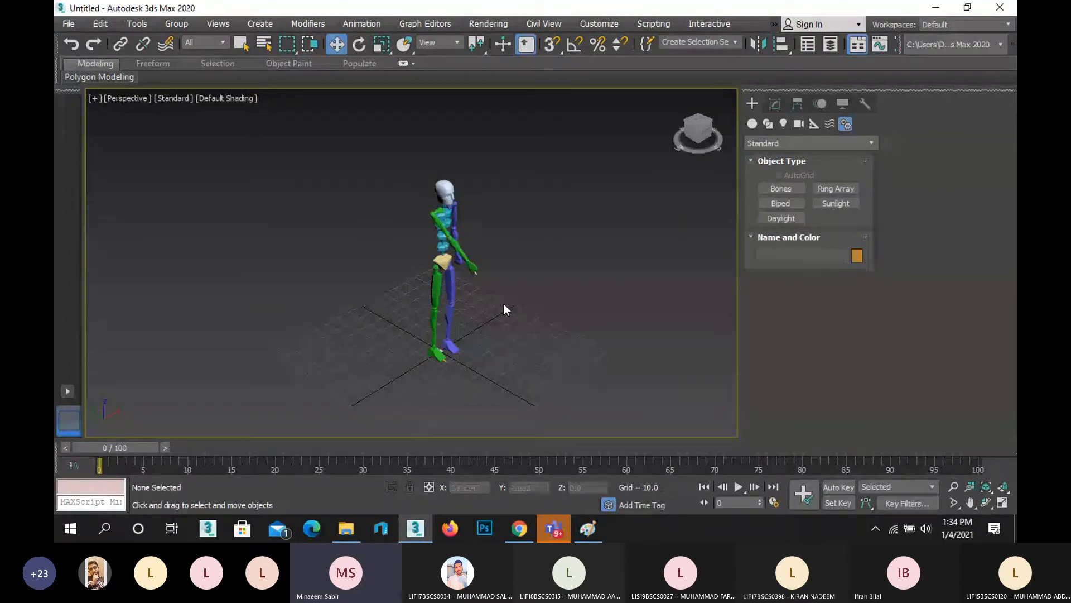
left_click_drag(392, 149, 521, 396)
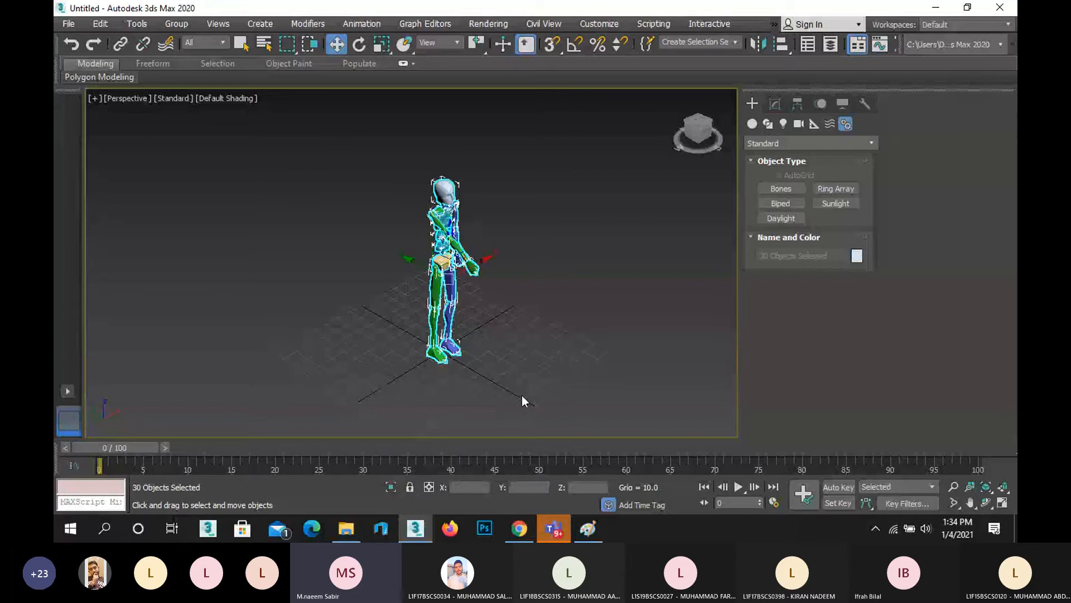
key("Delete")
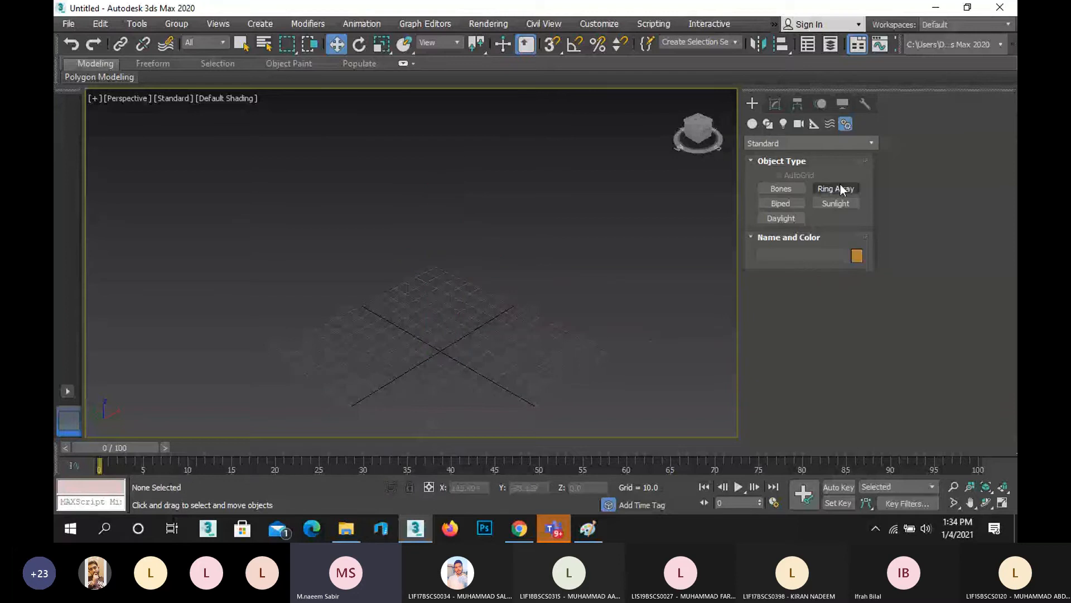
Try creating a new Skeleton biped at the grid's centre, and delete all of its parts.
left_click(792, 205)
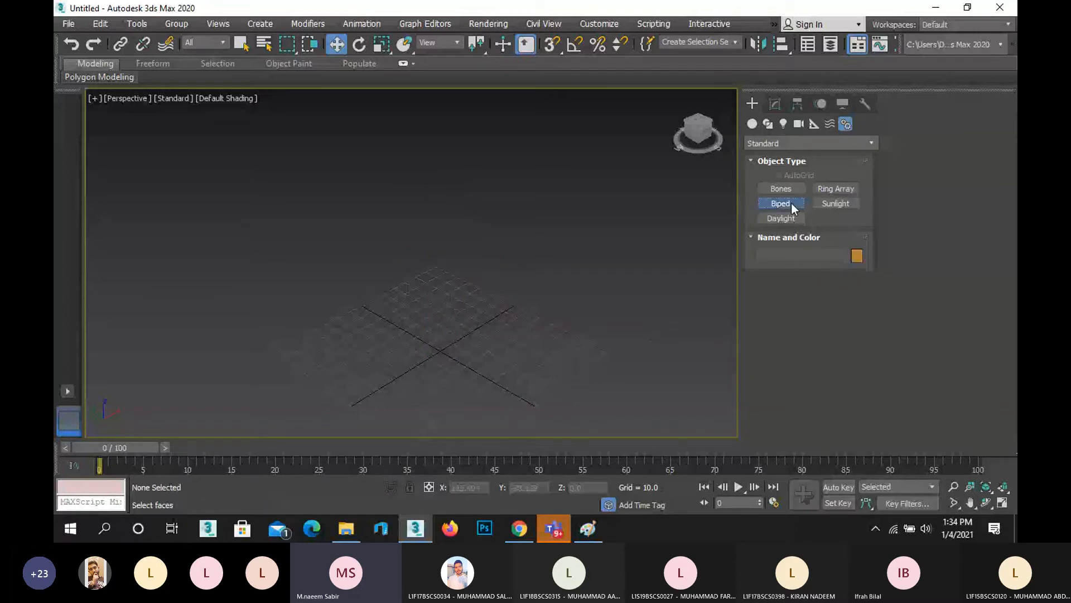
left_click(440, 351)
left_click_drag(482, 377, 668, 540)
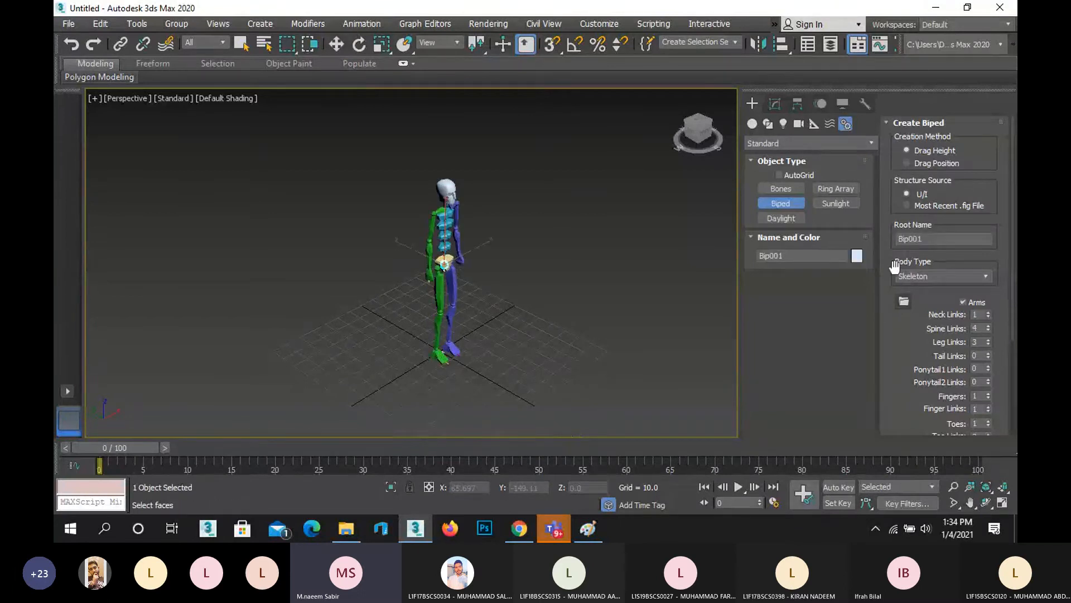
right_click(572, 262)
right_click(571, 261)
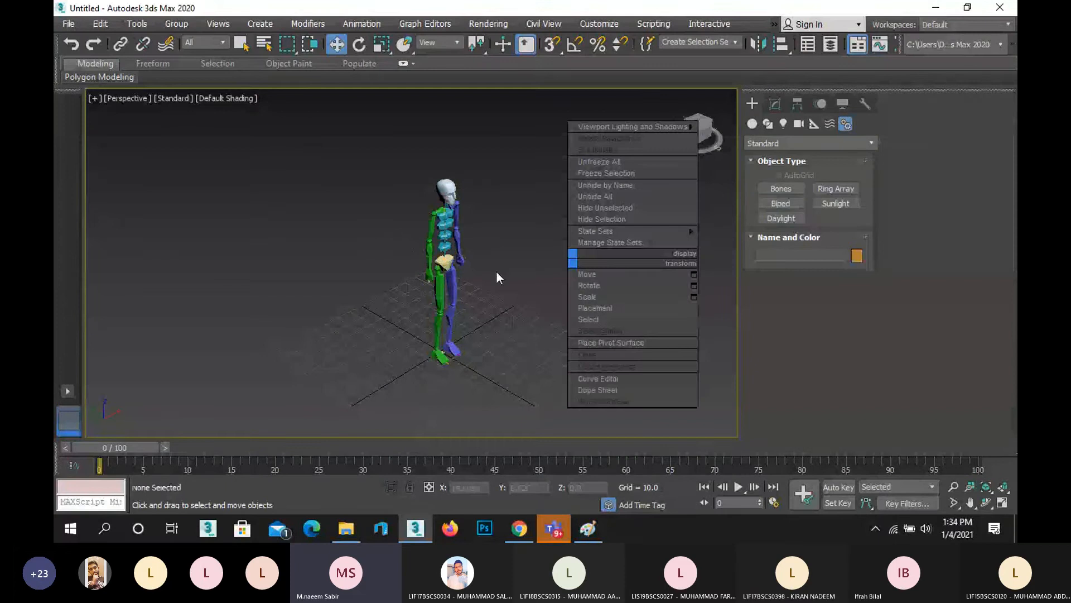
left_click(455, 261)
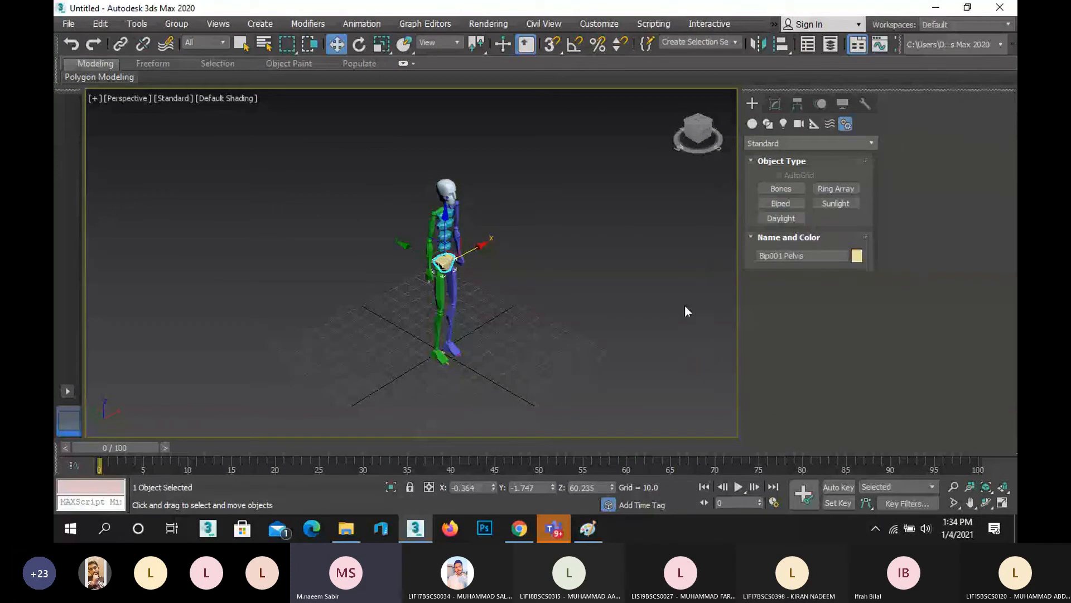
left_click_drag(373, 137, 525, 390)
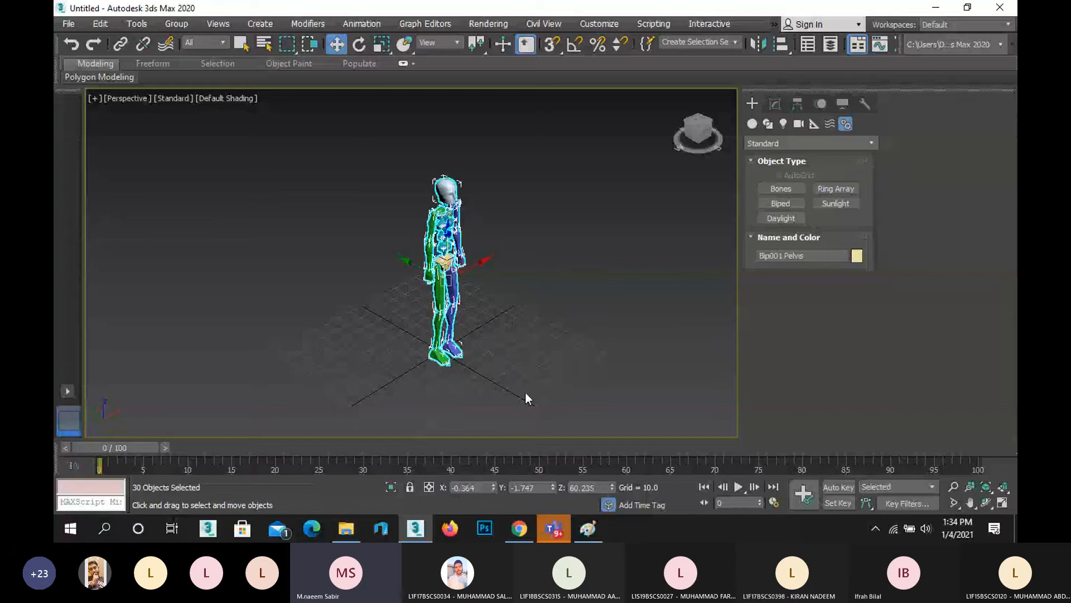
key("Delete")
Create a Skeleton biped standing at the grid's centre and set its root name to Robot_1.
left_click(762, 203)
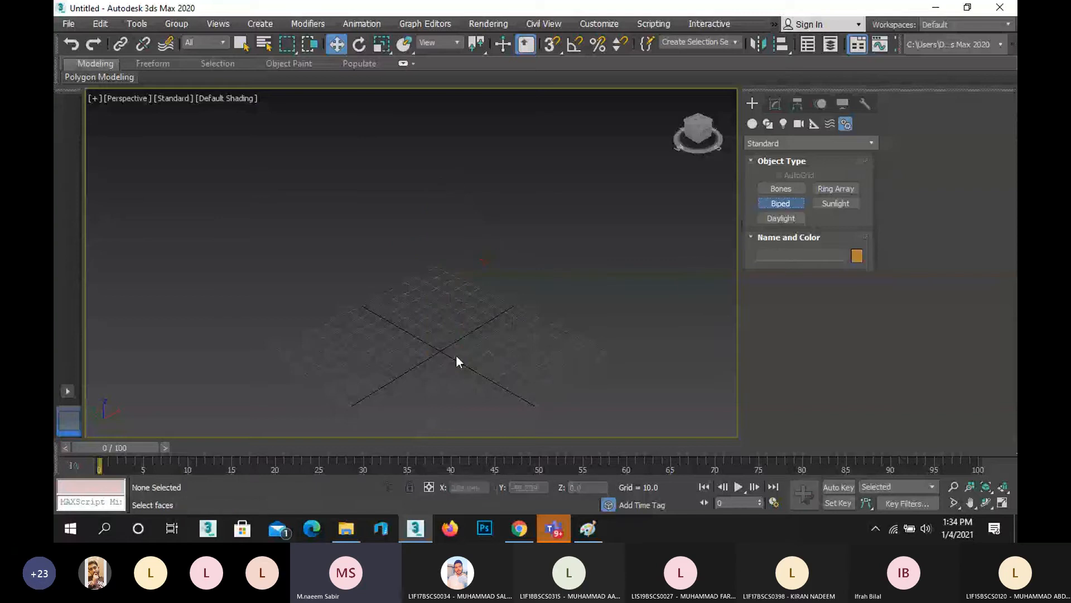
left_click_drag(440, 351, 628, 531)
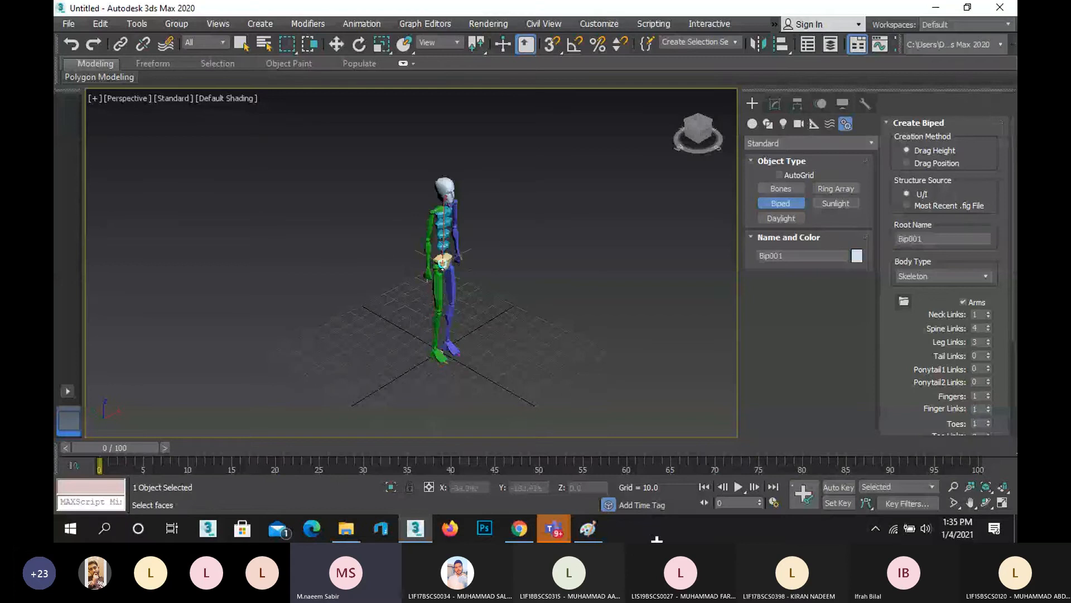
scroll(438, 308, "up", 2)
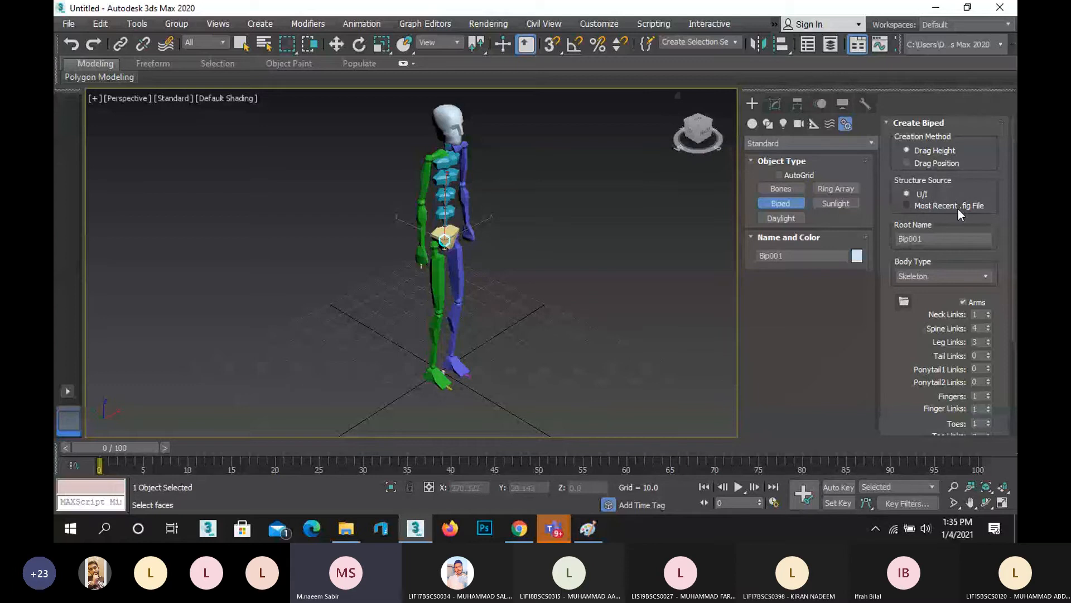
left_click(938, 239)
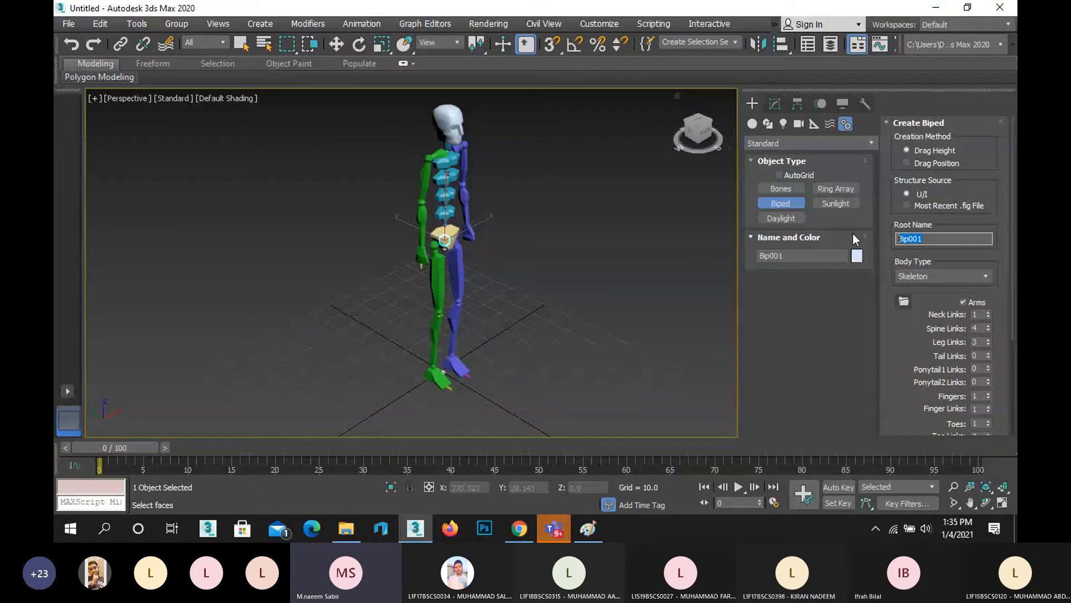
type("Robot_1")
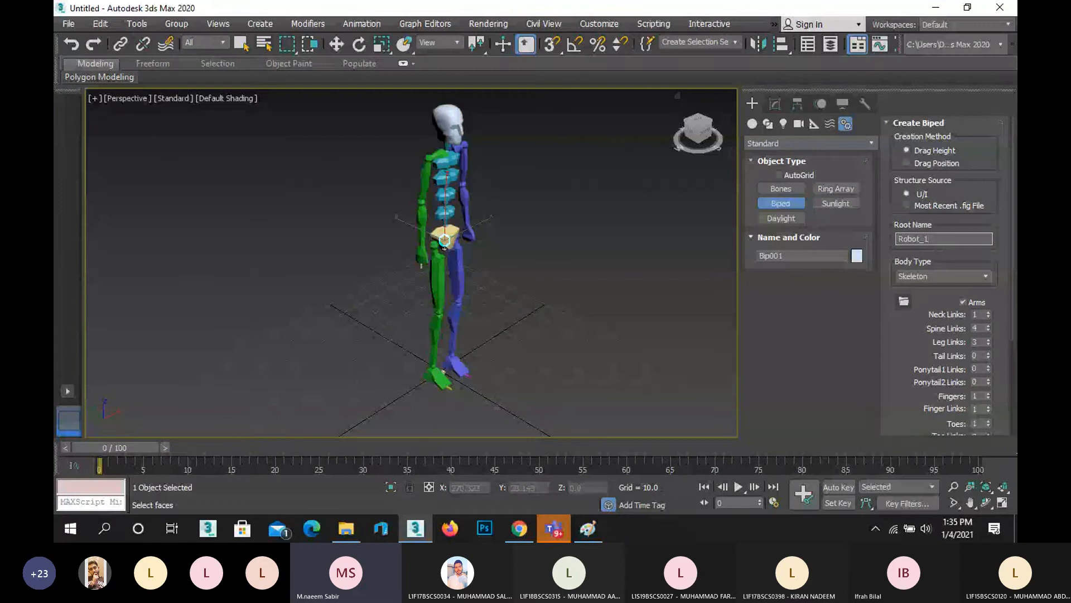
Try the Male body type on the biped and render the Perspective view from a more frontal angle.
left_click(923, 276)
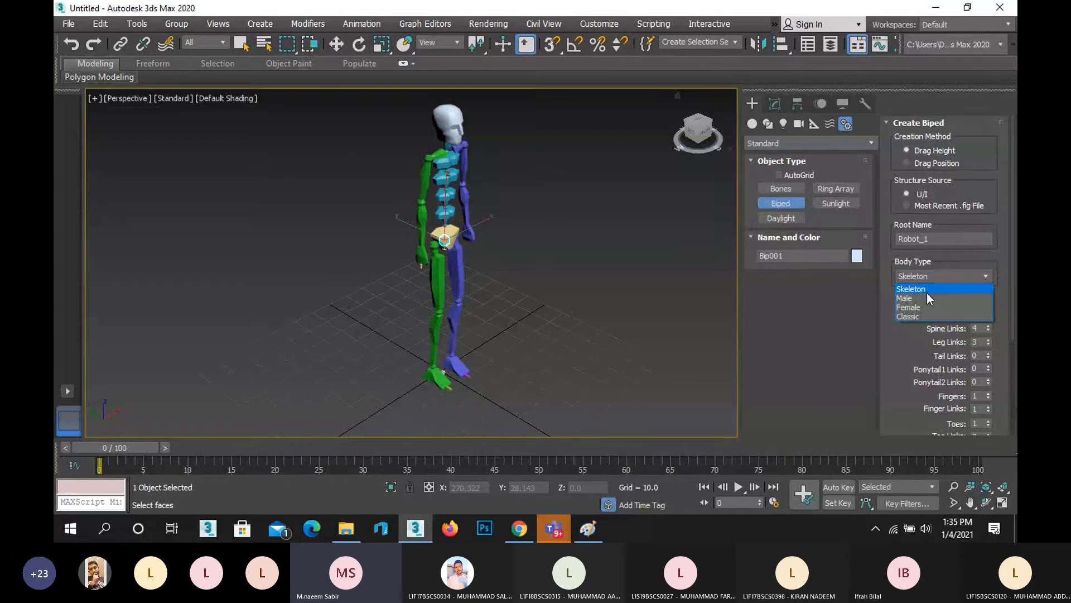
left_click(927, 298)
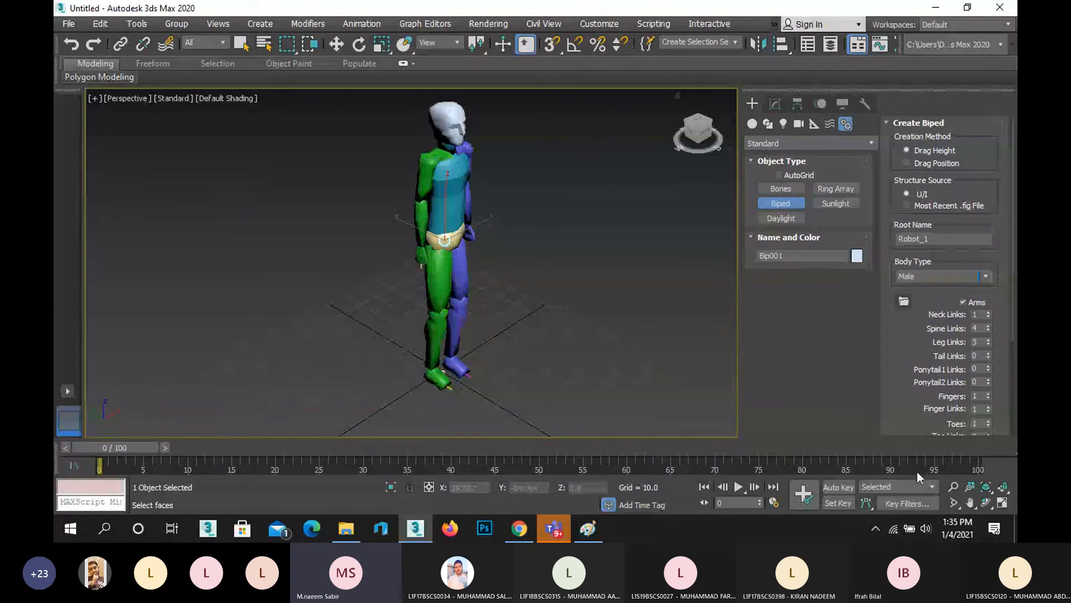
left_click(986, 505)
mouse_move(452, 258)
left_mouse_down()
mouse_move(401, 250)
mouse_move(437, 254)
left_mouse_up()
right_click(436, 254)
key("shift+q")
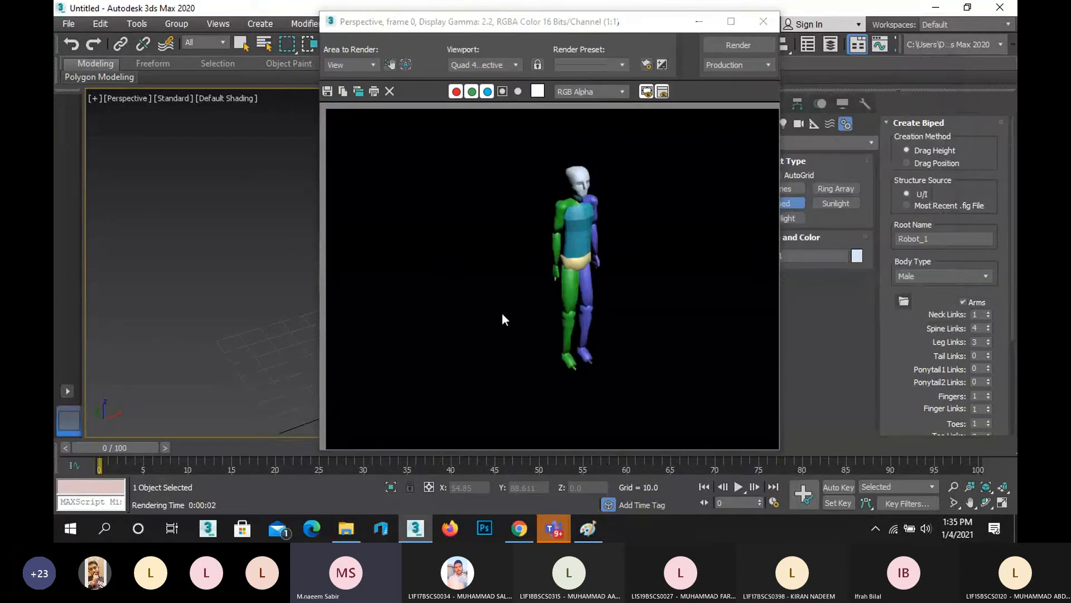
left_click(763, 22)
Try the Female and Classic body types on the biped, and return it to Skeleton.
left_click(941, 276)
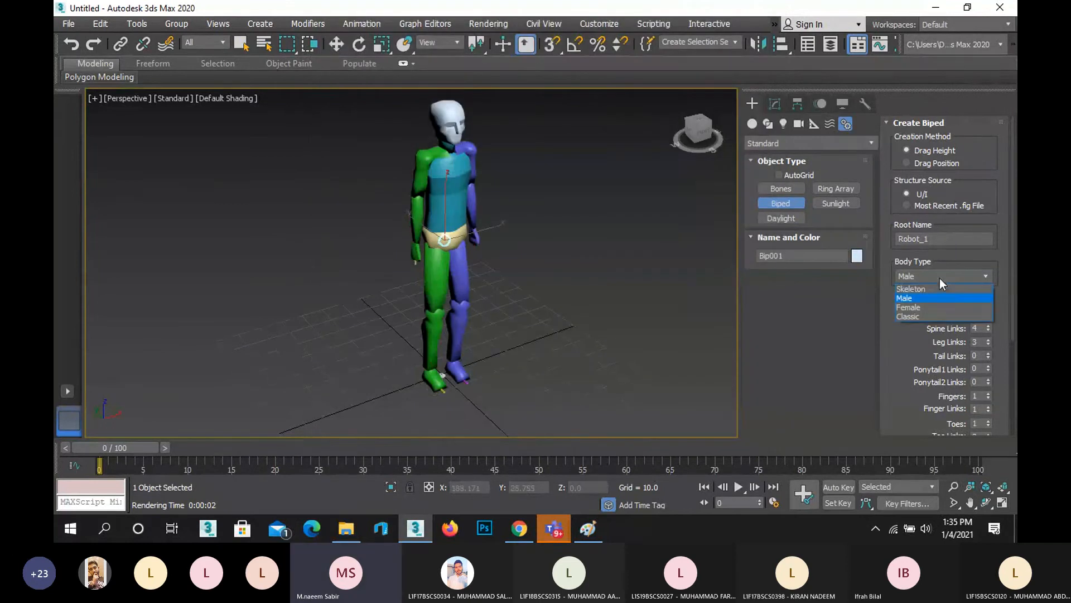
left_click(924, 307)
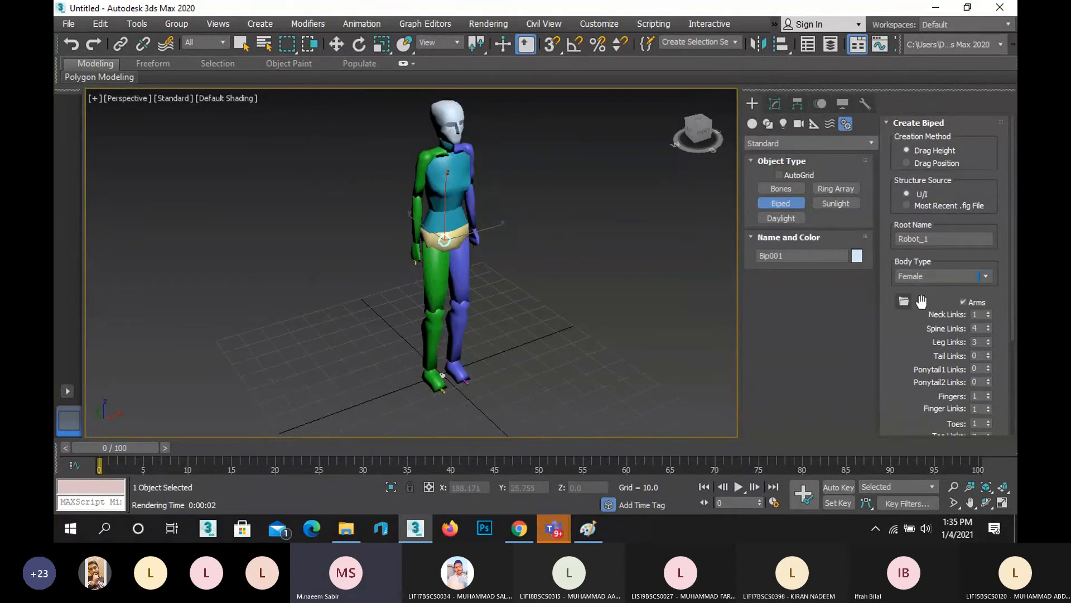
left_click(937, 279)
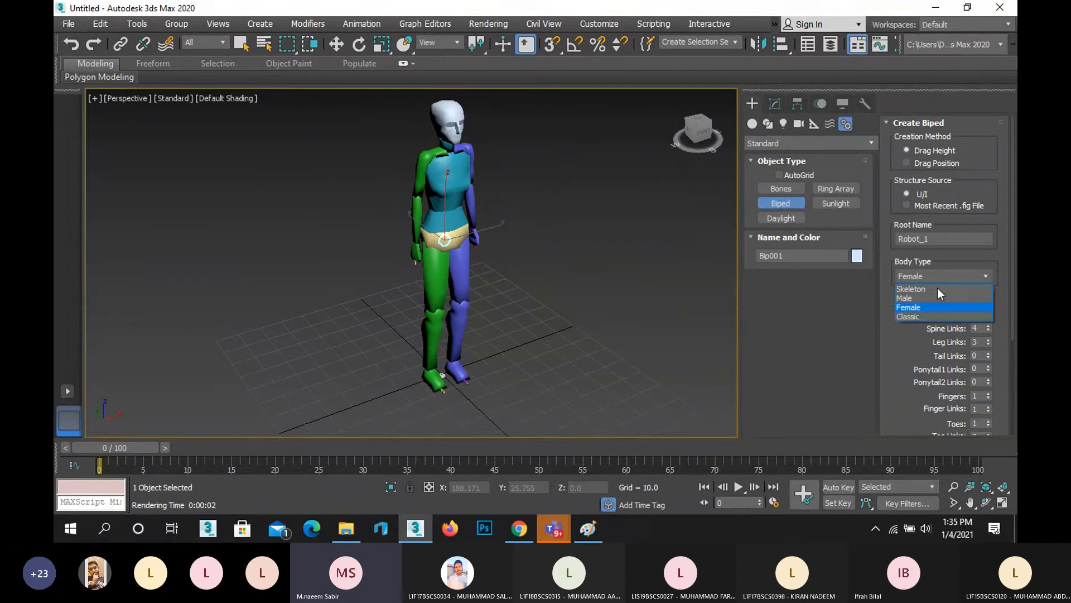
left_click(934, 316)
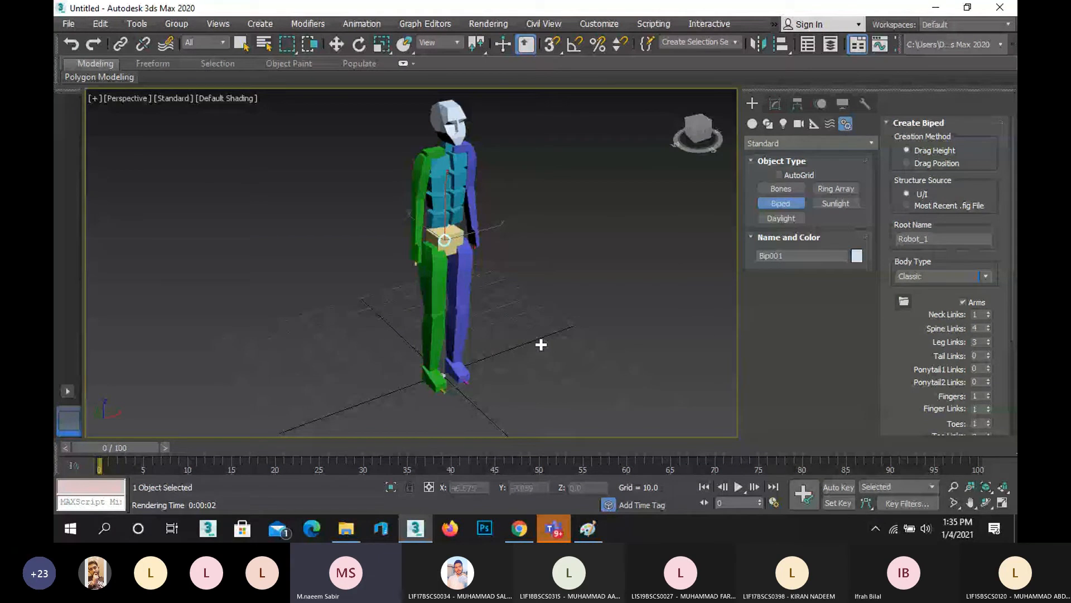
left_click(950, 276)
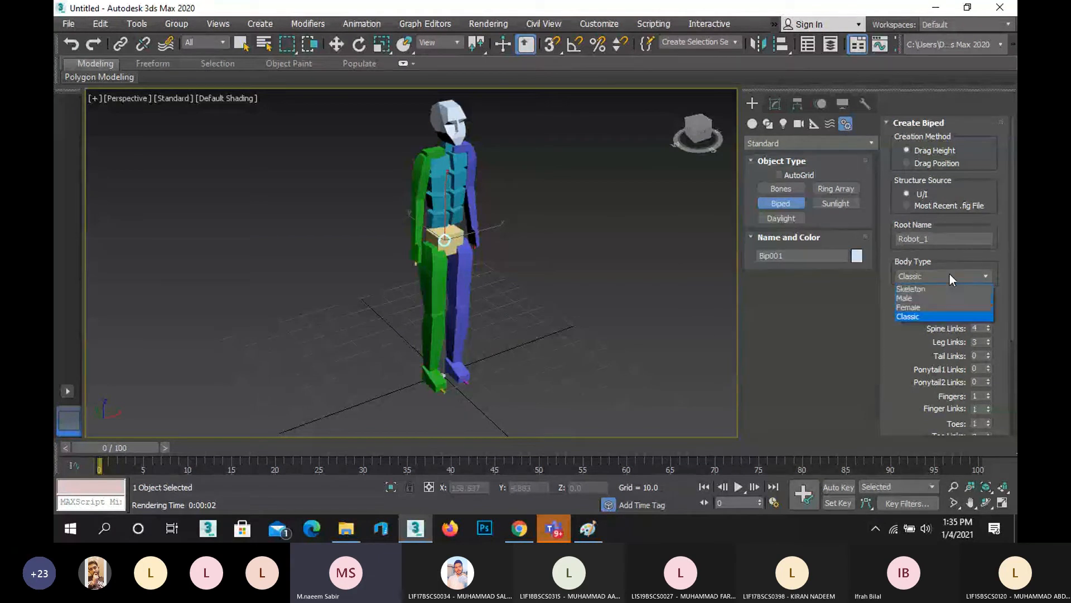
left_click(945, 288)
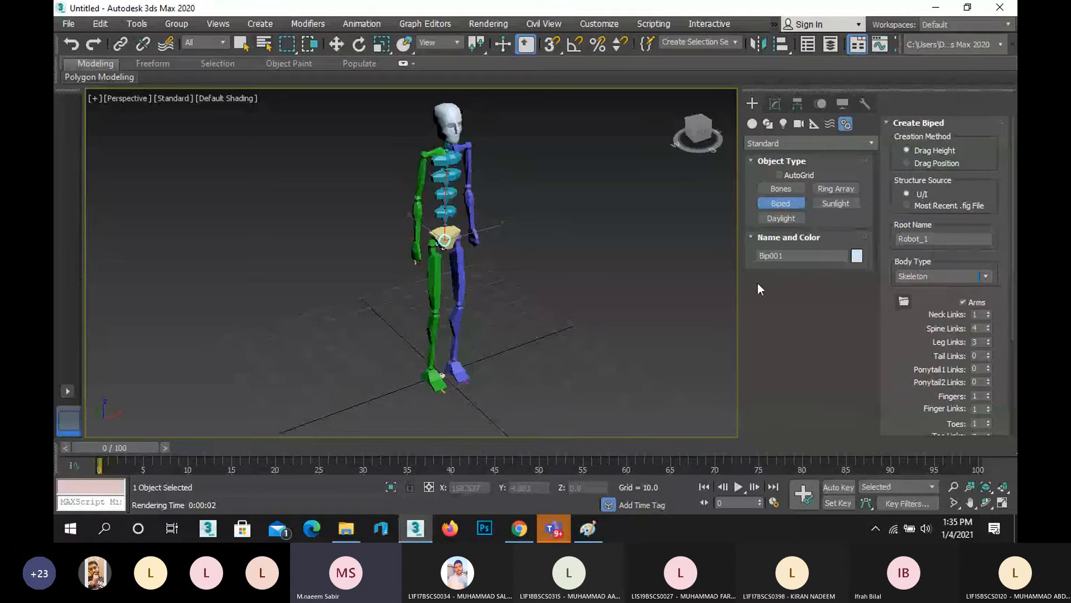
Set the number of fingers on the biped's hands to 5.
scroll(437, 277, "up", 3)
scroll(437, 277, "up", 4)
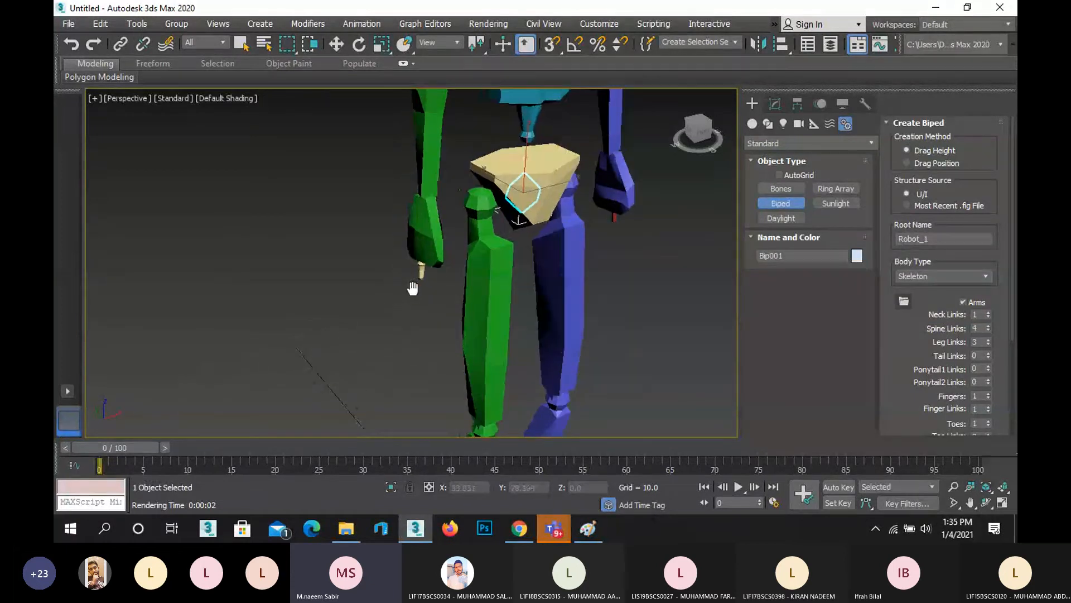
scroll(501, 296, "down", 6)
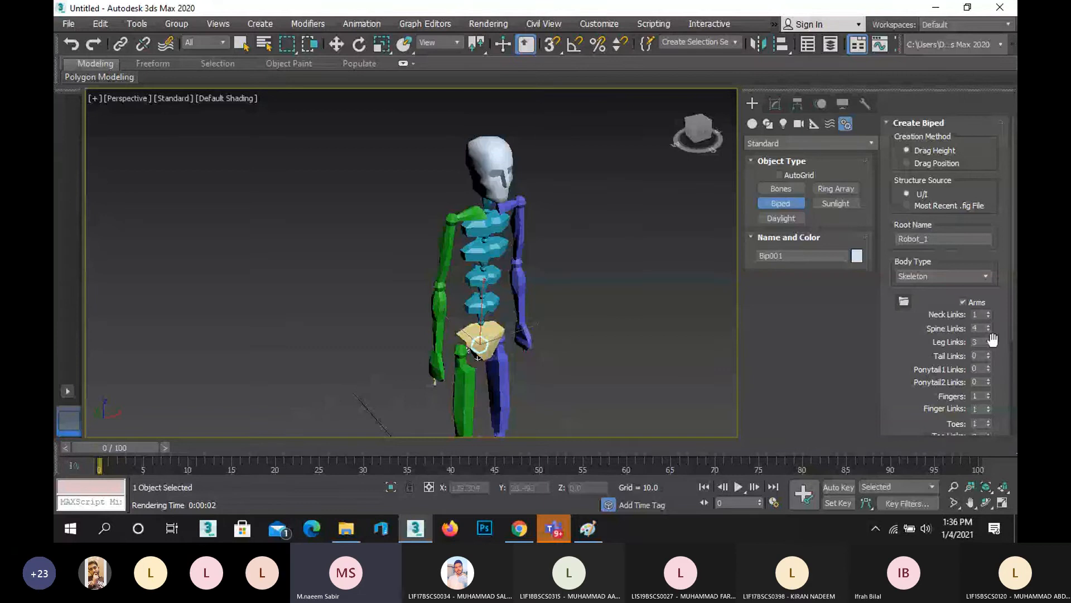
scroll(430, 390, "up", 5)
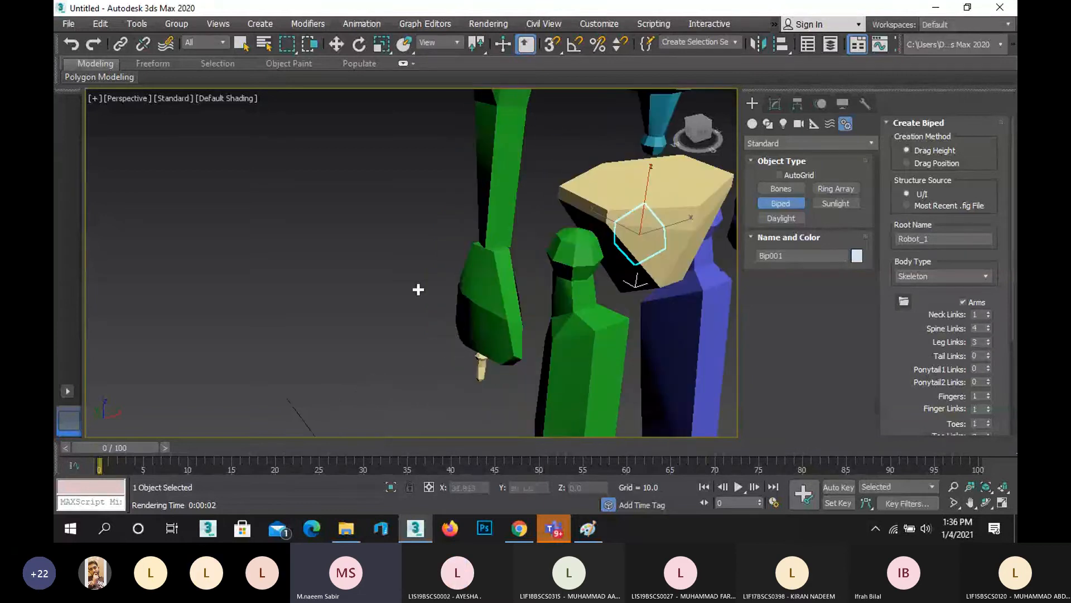
middle_click_drag(418, 290, 343, 224)
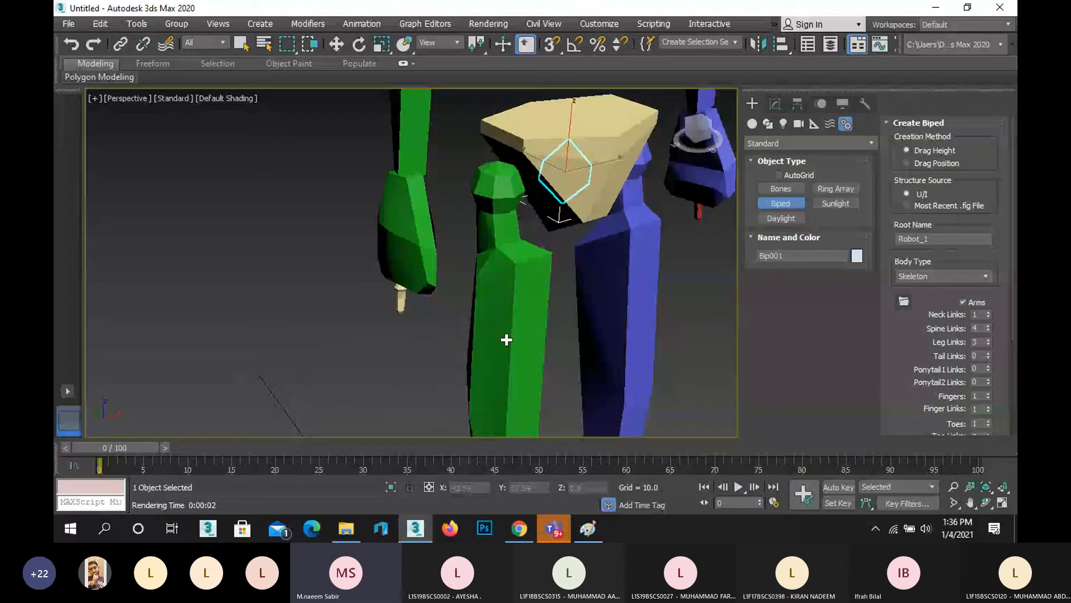
left_click(989, 394)
left_click(990, 393)
left_click(989, 393)
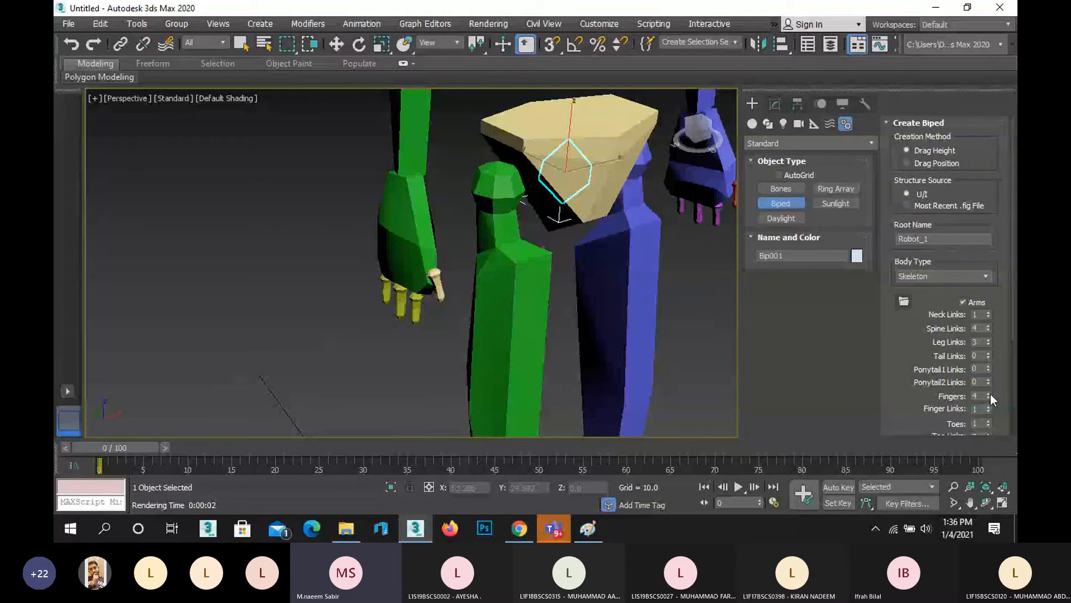
left_click(989, 394)
Set the biped's finger links to 4 while viewing the hands from the front.
left_click(986, 503)
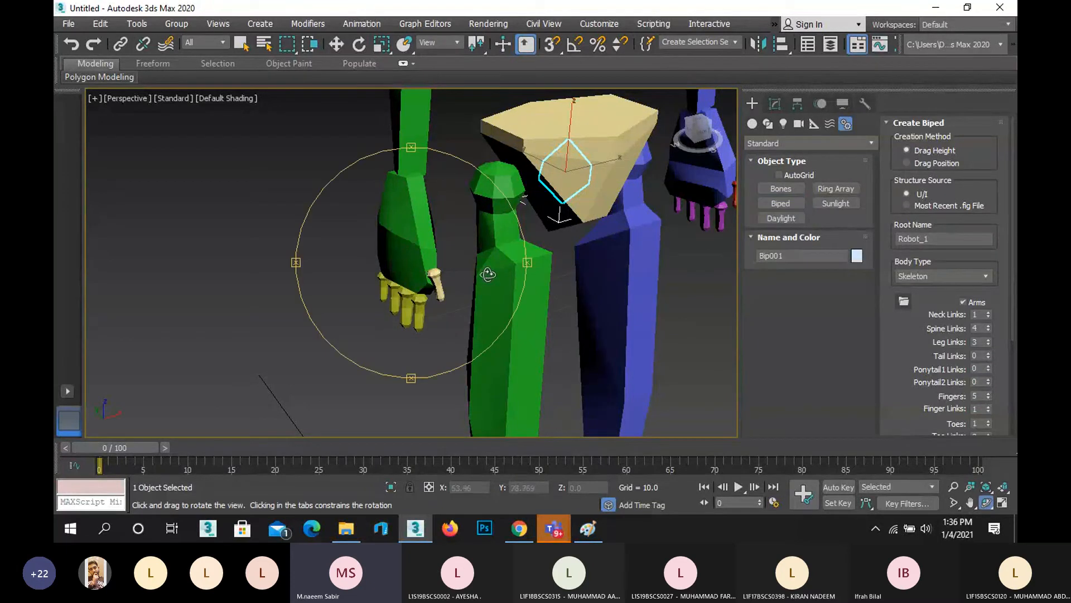
left_click_drag(488, 274, 390, 244)
right_click(392, 245)
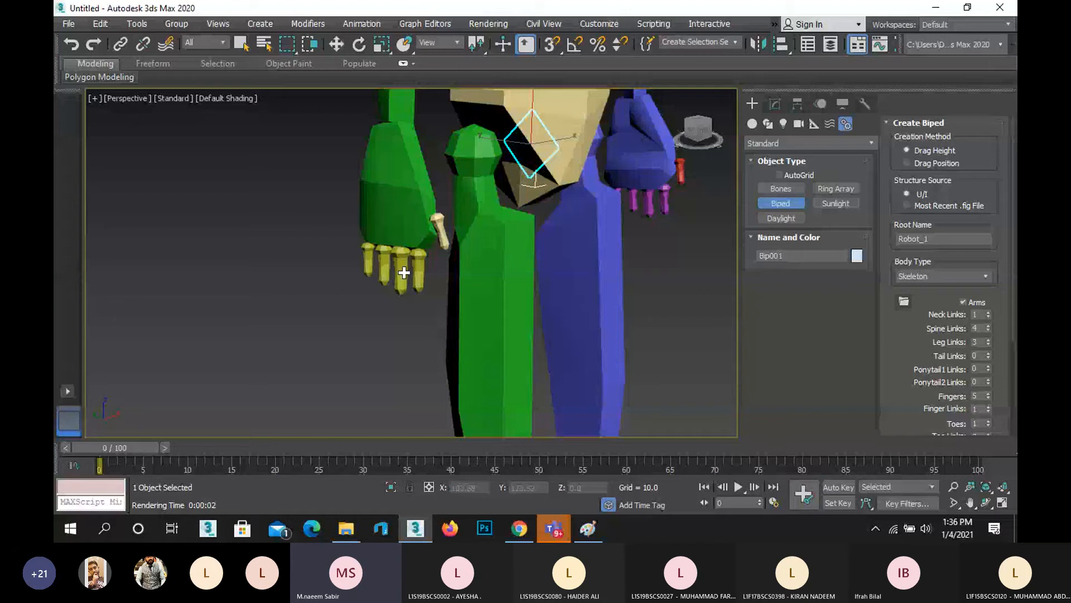
left_click(989, 407)
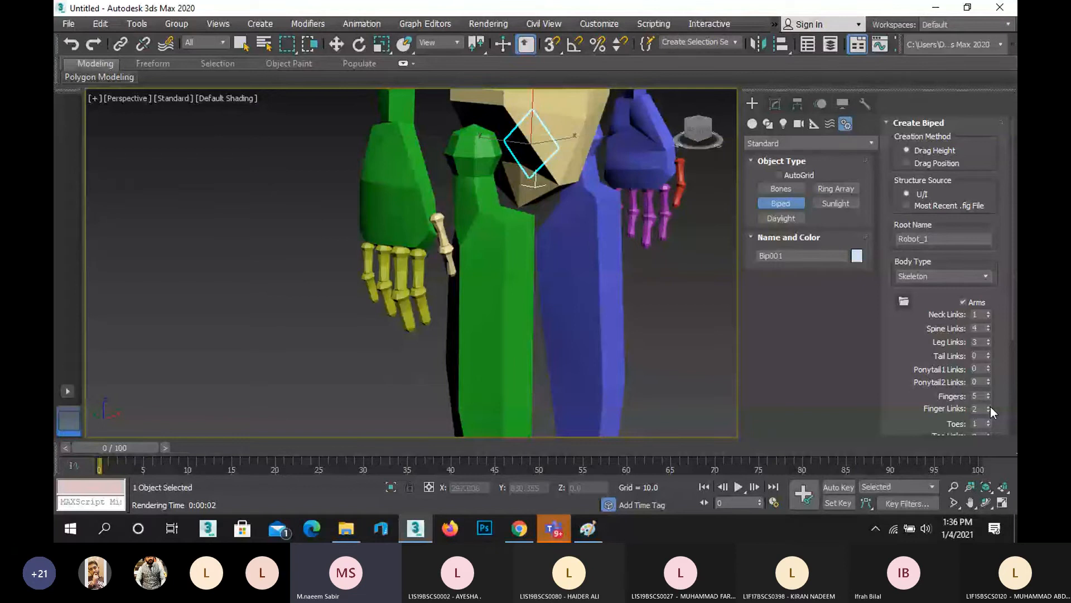
left_click(989, 407)
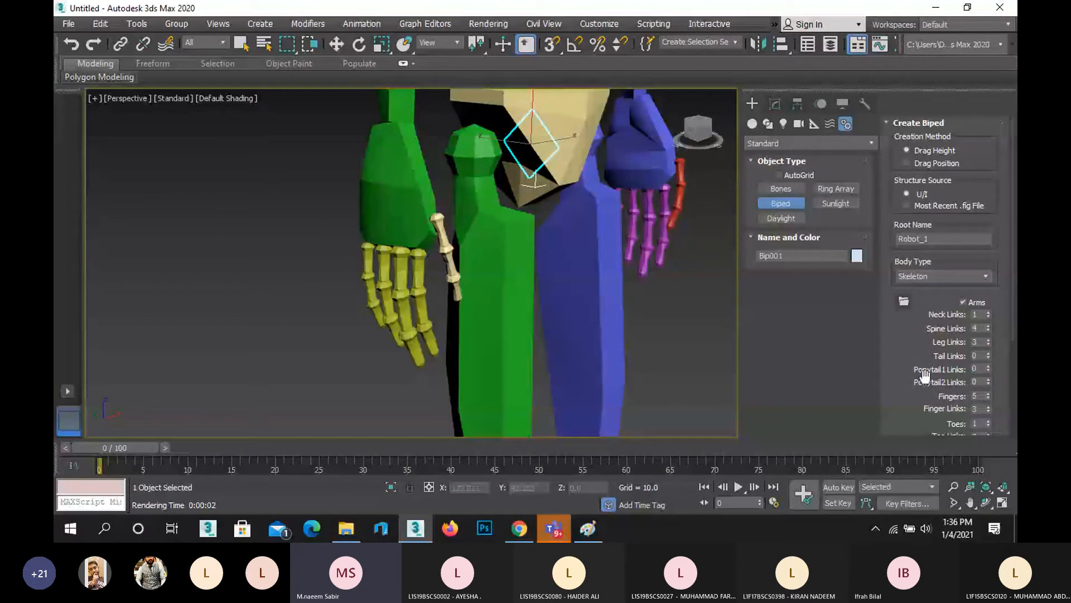
left_click(989, 406)
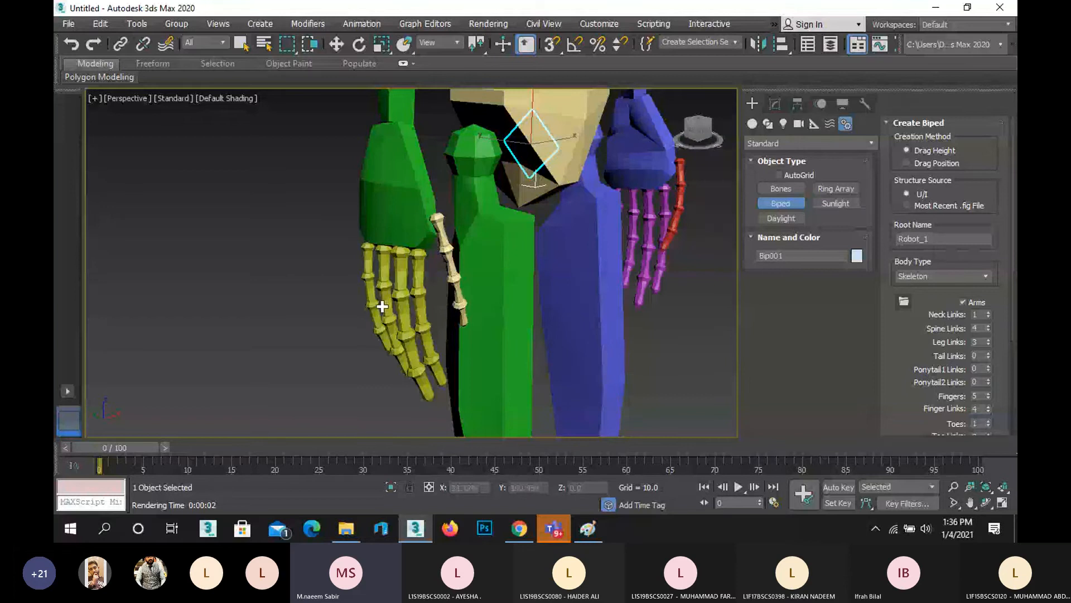
scroll(344, 292, "down", 3)
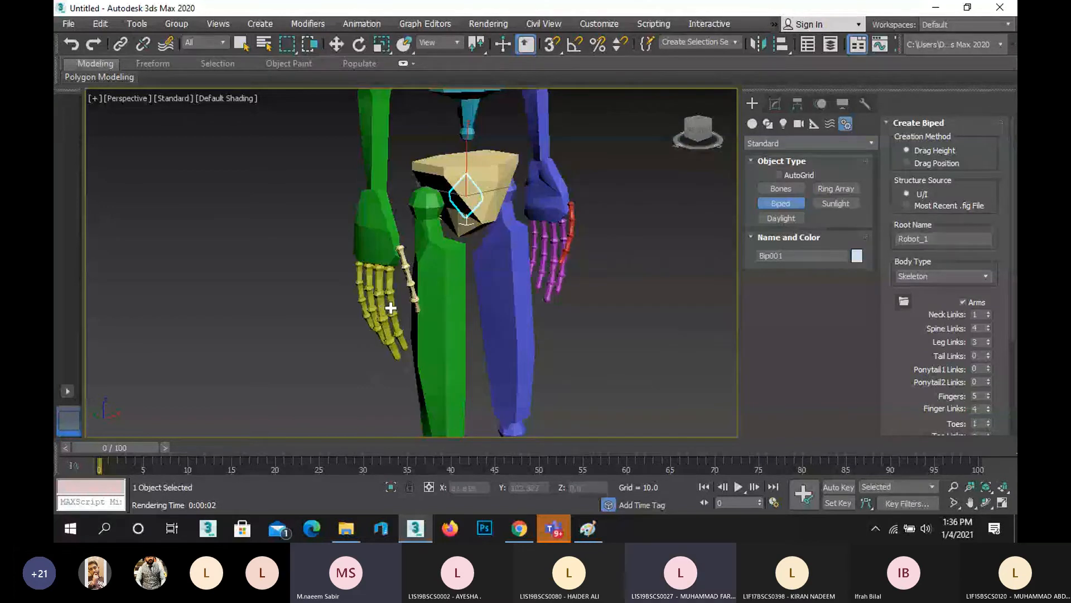
Reduce the biped's finger links to 1, and raise them to 2.
scroll(384, 289, "up", 2)
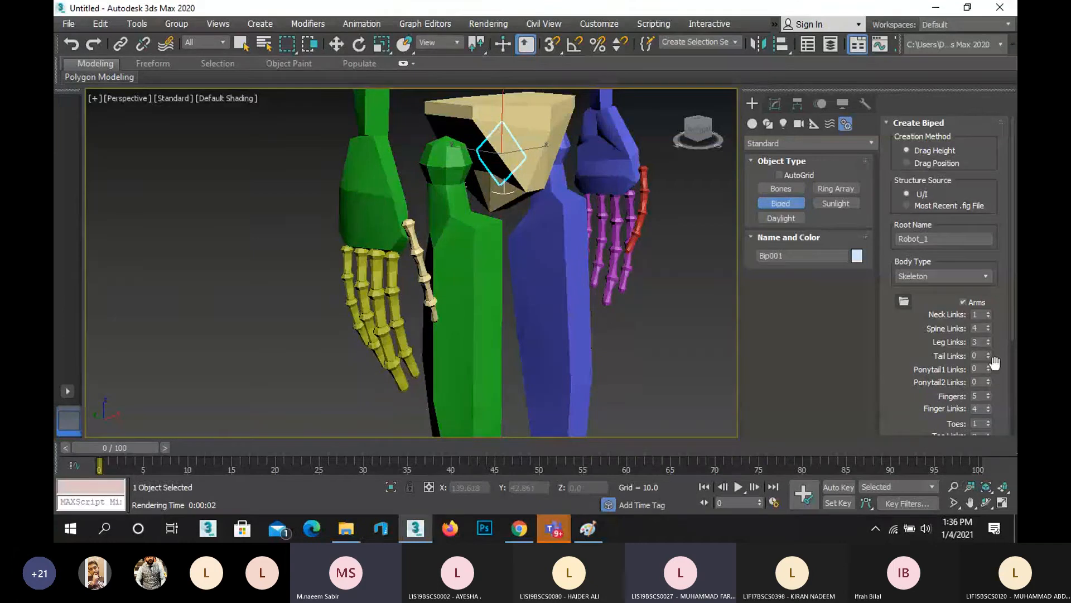
left_click(990, 412)
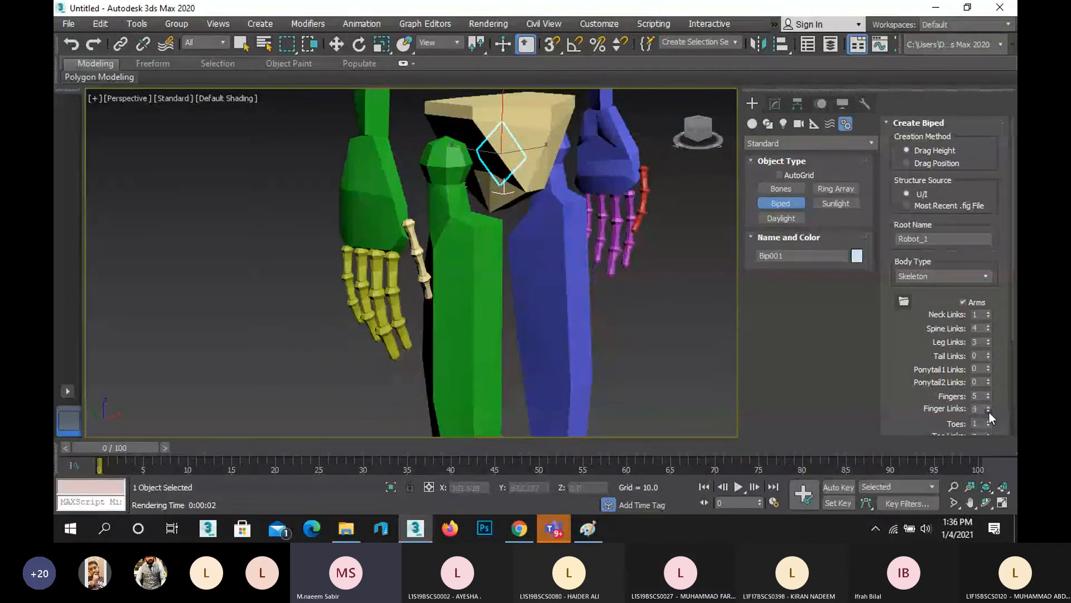
left_click(989, 413)
left_click(989, 413)
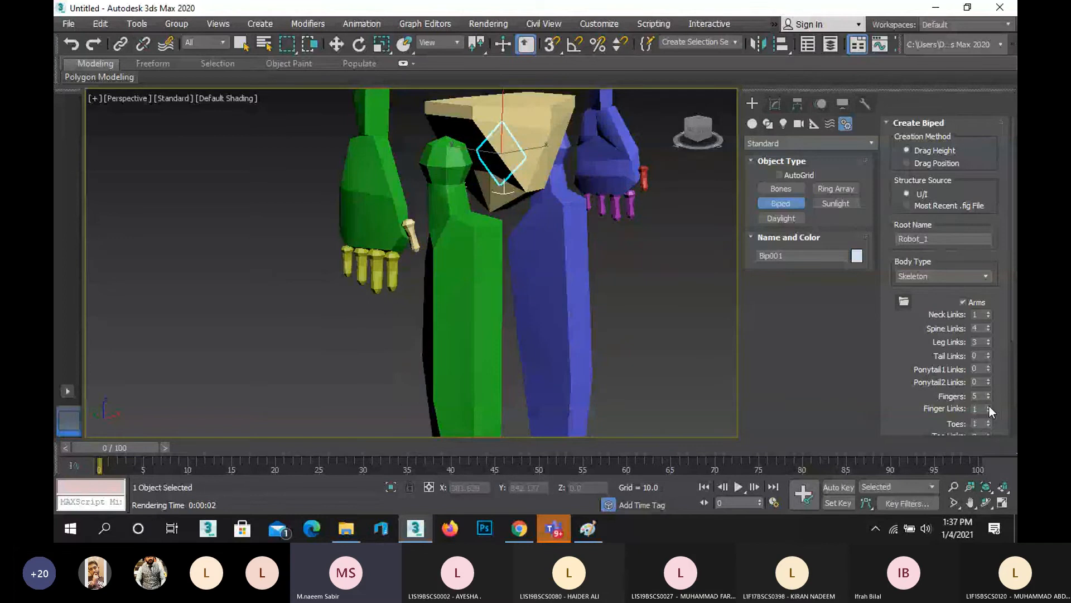
left_click(989, 406)
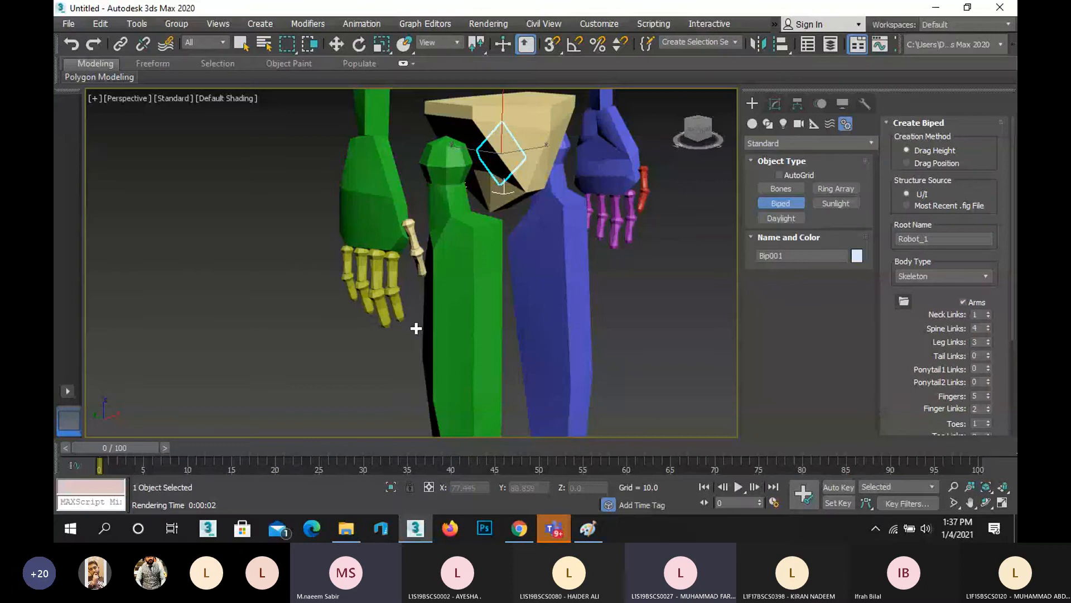
Set the biped's finger links to 3 and its number of toes to 4.
middle_click_drag(416, 328, 224, 103)
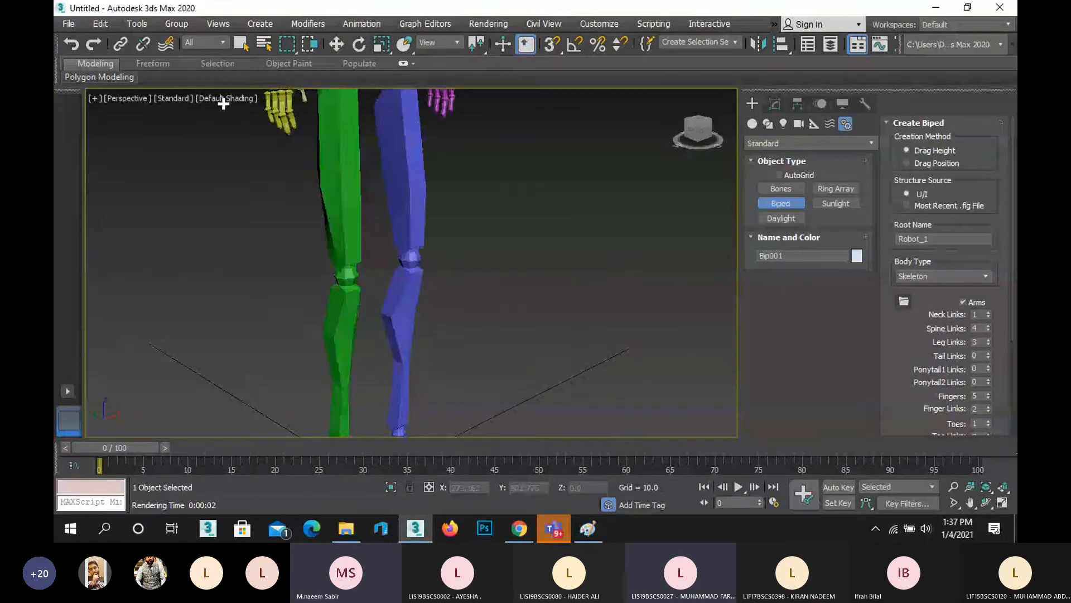
scroll(223, 104, "down", 3)
middle_click_drag(290, 265, 310, 234)
scroll(359, 308, "up", 3)
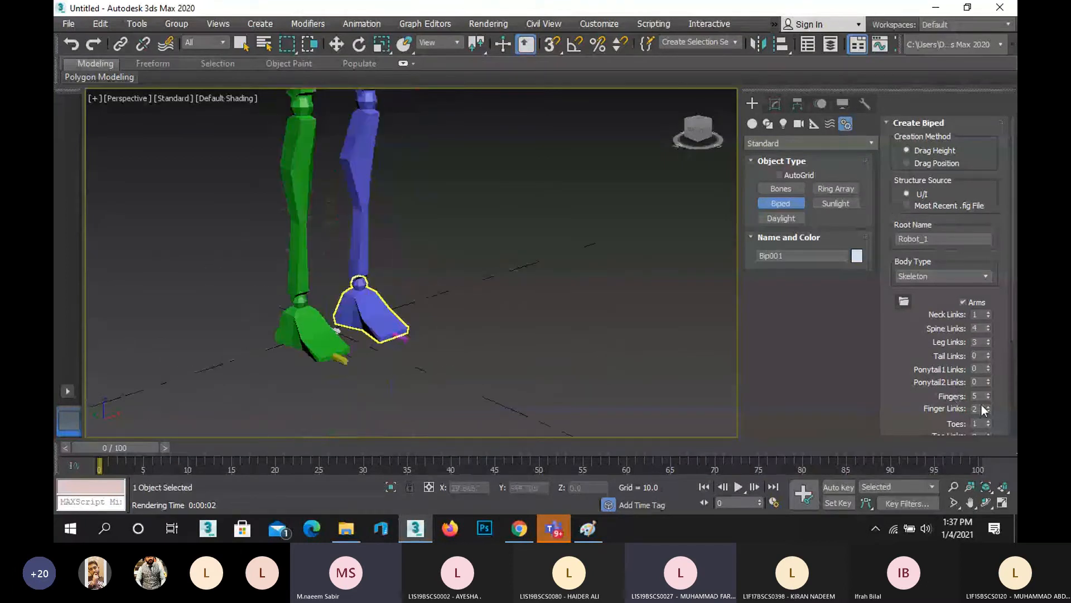
scroll(983, 410, "down", 2)
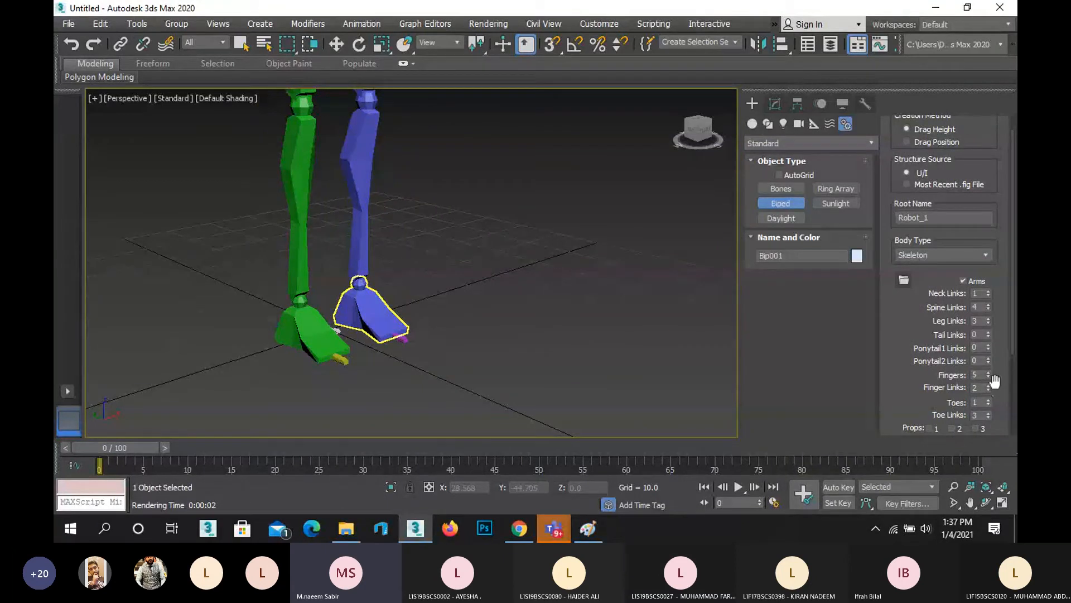
left_click(988, 386)
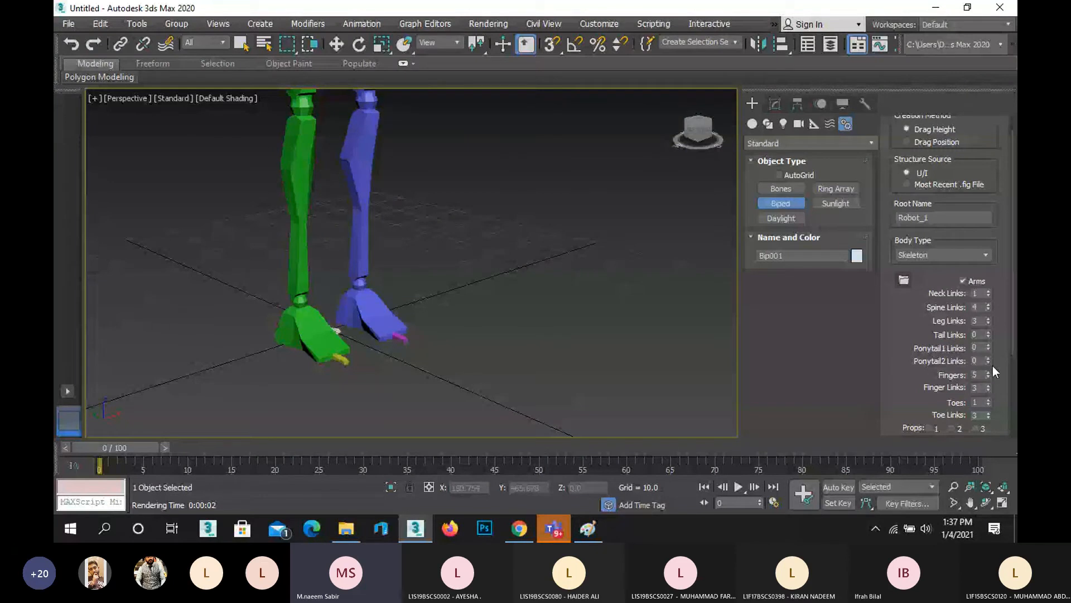
scroll(986, 337, "up", 1)
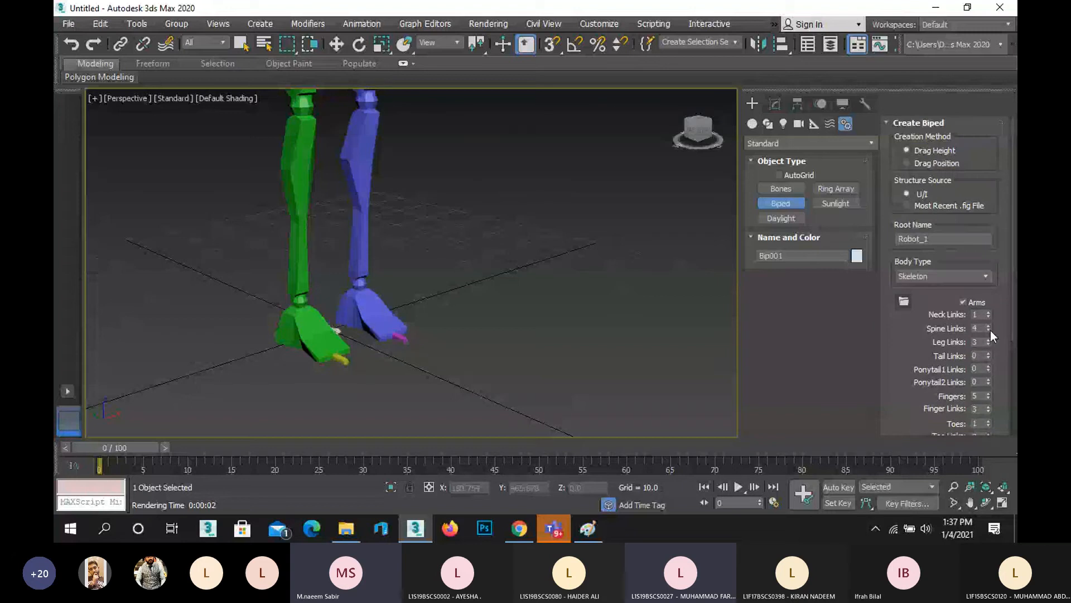
left_click(991, 422)
left_click(991, 422)
left_click(991, 421)
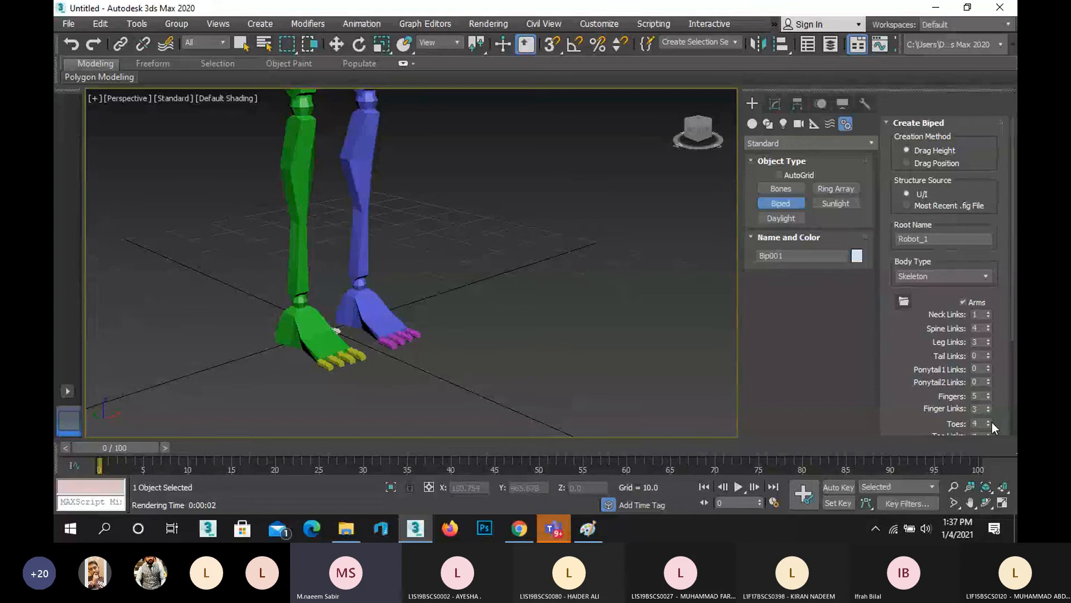
Give the biped a tail of 7 links while viewing the whole figure from the side.
scroll(992, 421, "down", 1)
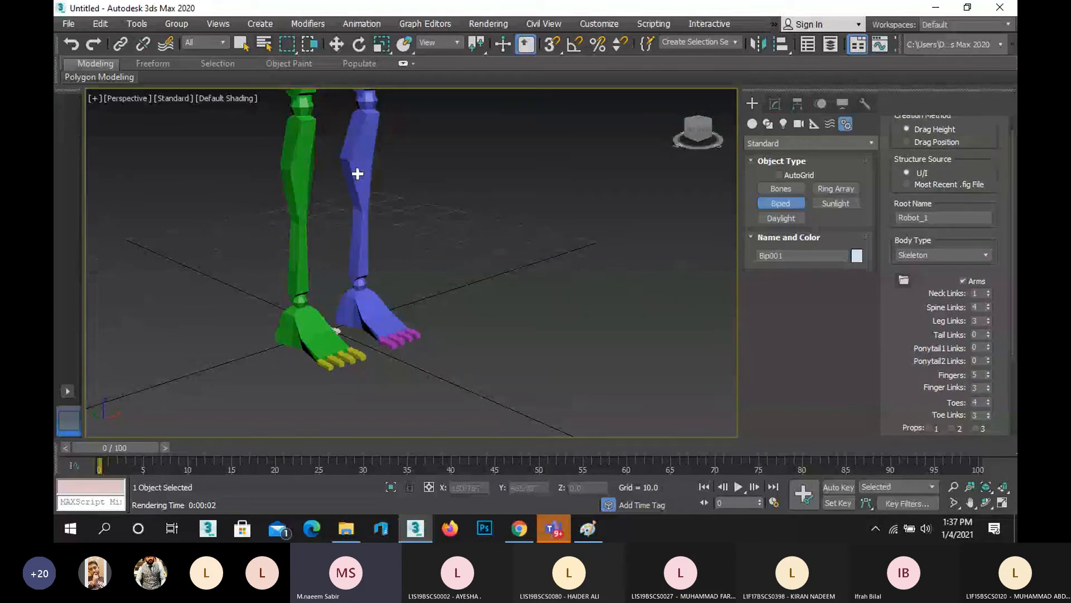
scroll(320, 223, "down", 3)
middle_click_drag(320, 222, 419, 332)
scroll(418, 333, "down", 2)
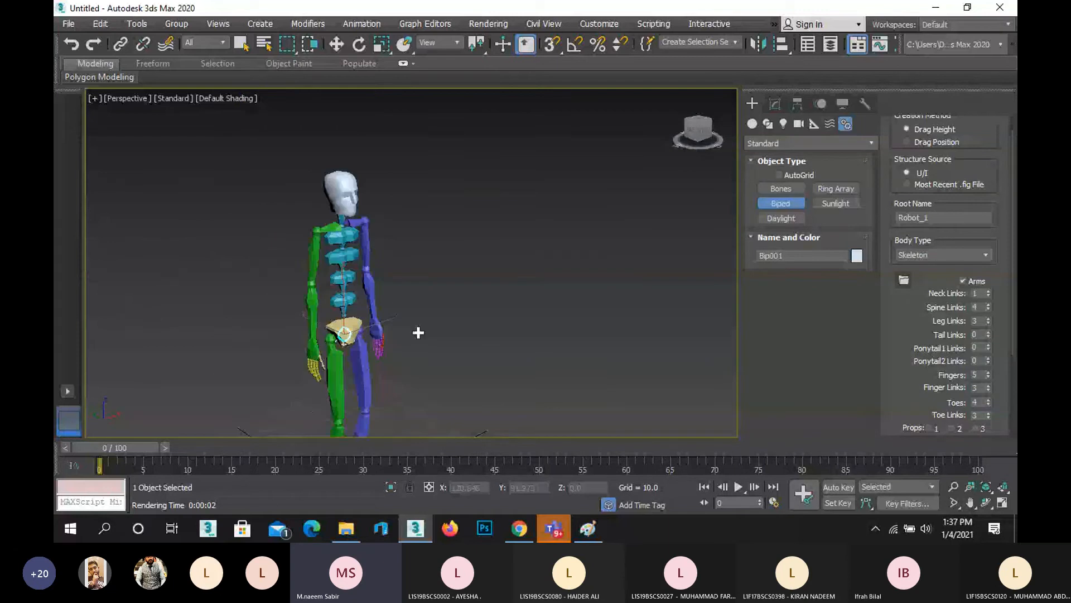
left_click(986, 502)
left_click_drag(379, 267, 429, 267)
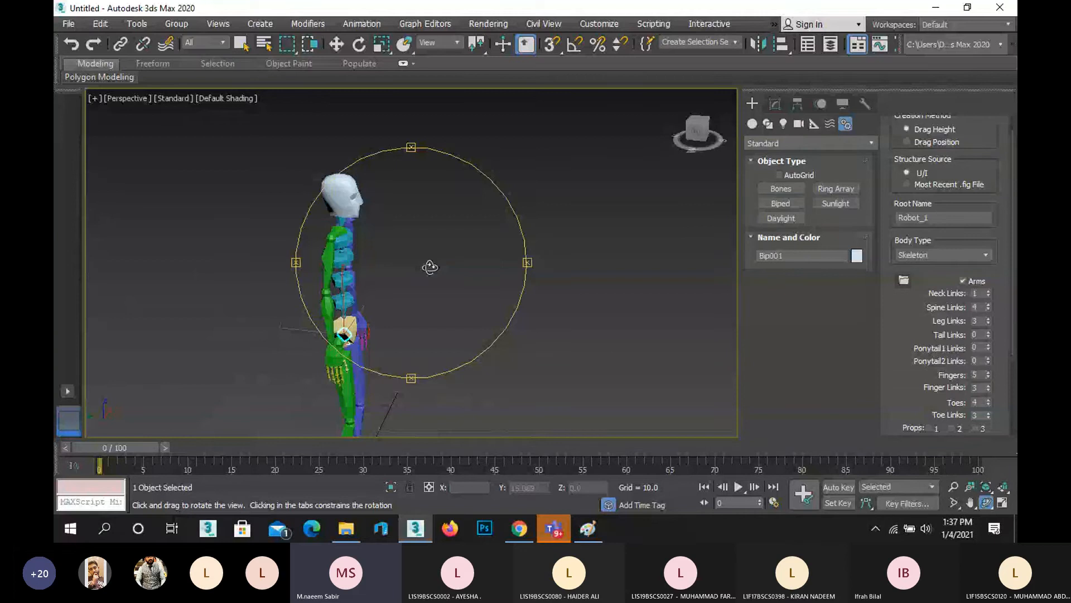
middle_click_drag(430, 267, 418, 188)
right_click(418, 188)
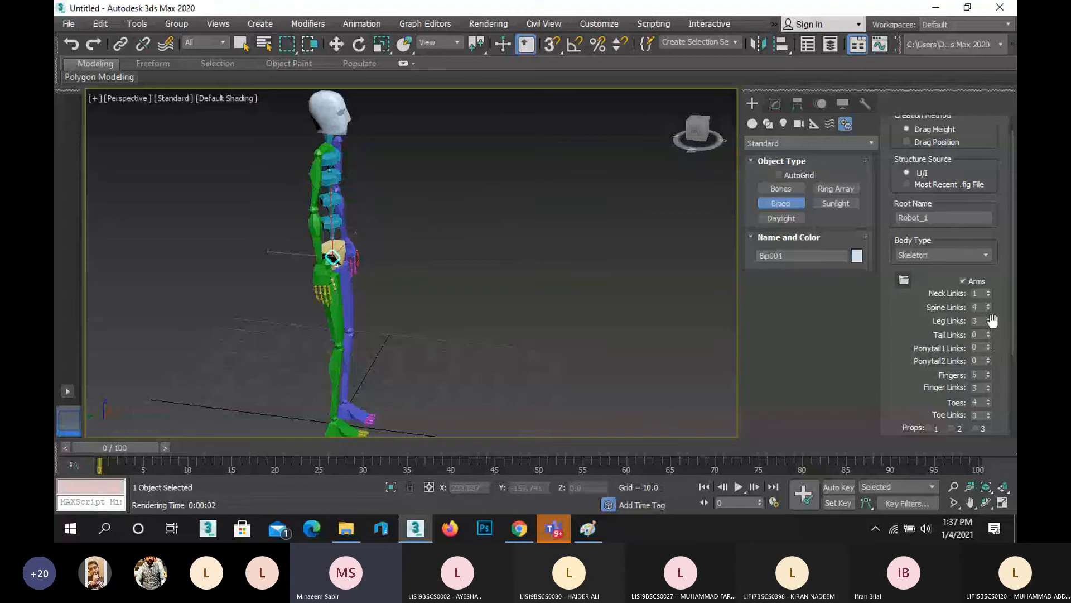
left_click(989, 333)
left_click_drag(989, 332, 989, 333)
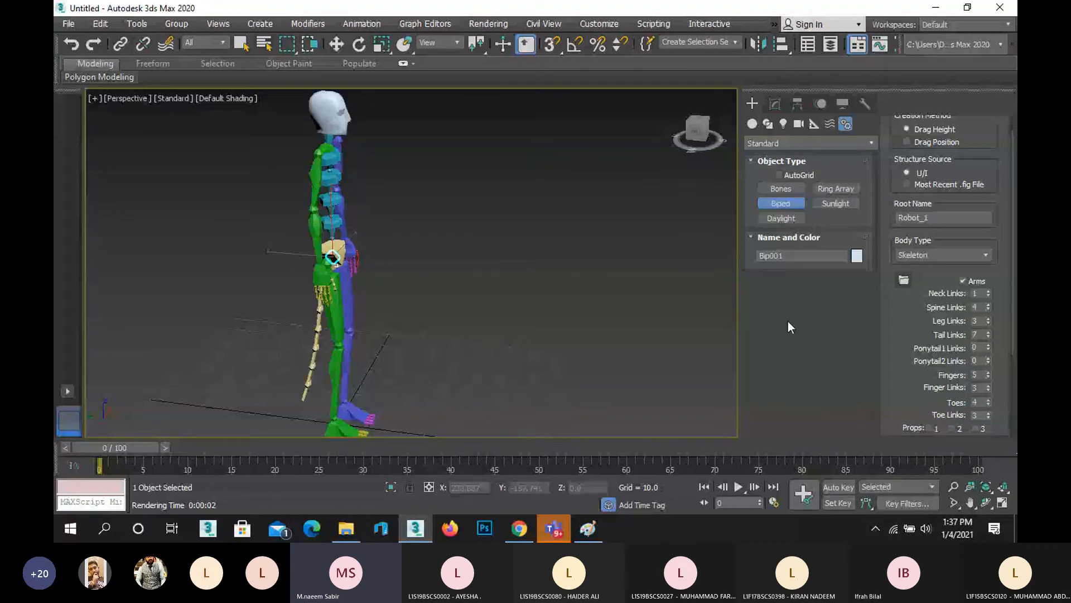
Set the biped's neck links to 4 while viewing the head and upper body.
scroll(399, 236, "up", 6)
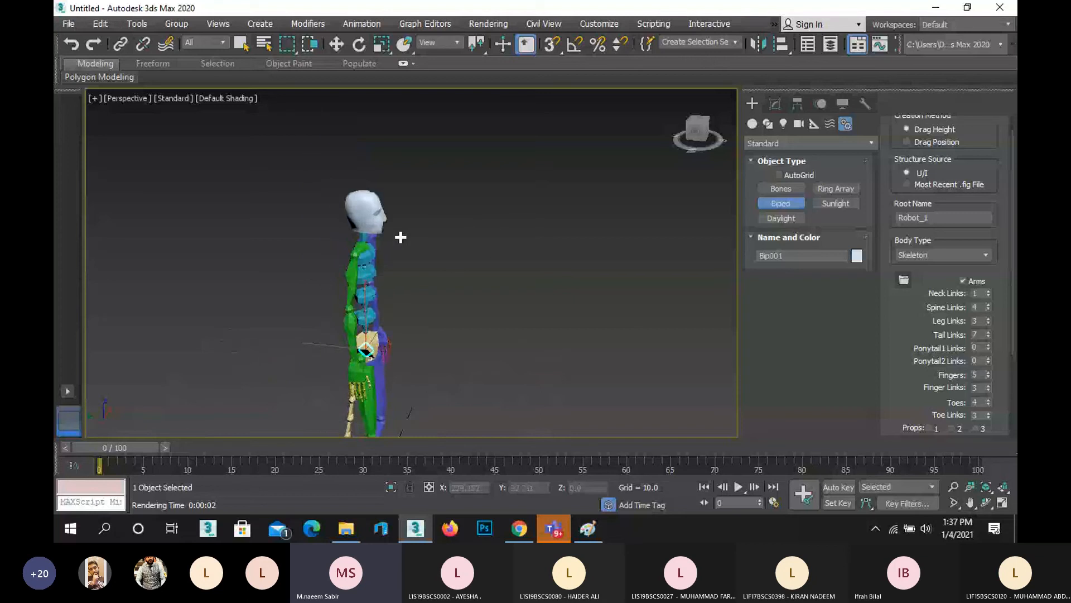
middle_click_drag(394, 235, 436, 208)
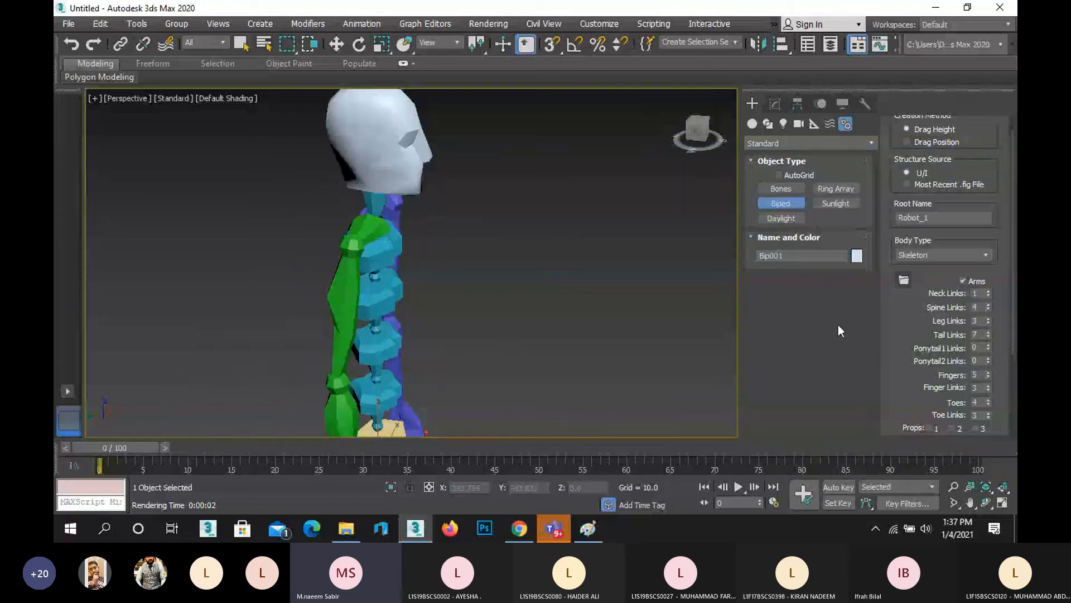
left_click(988, 291)
left_click(988, 291)
left_click(988, 291)
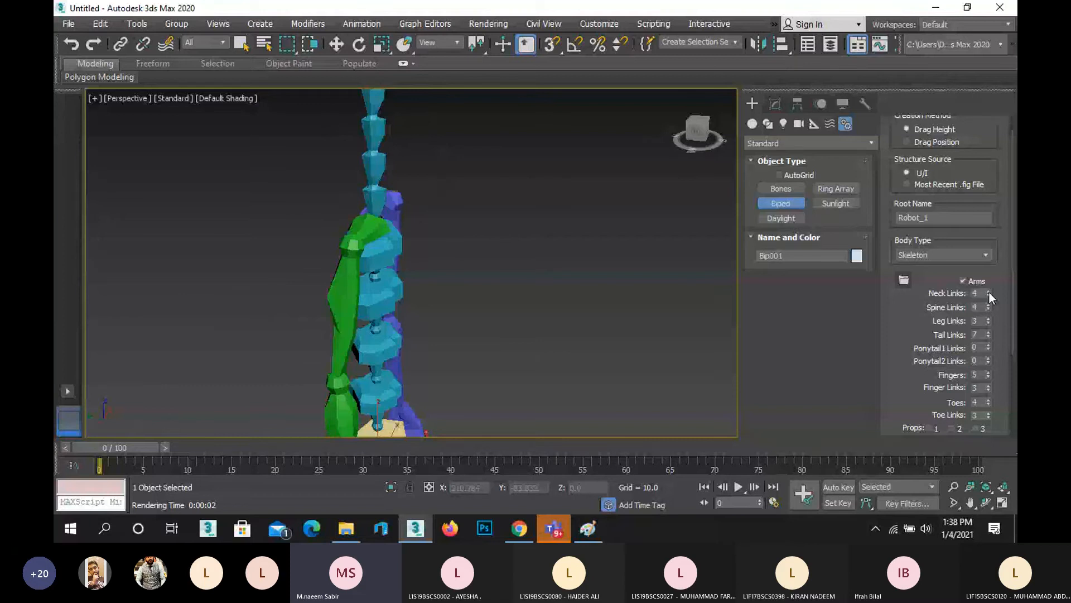
scroll(388, 215, "down", 2)
scroll(389, 215, "down", 2)
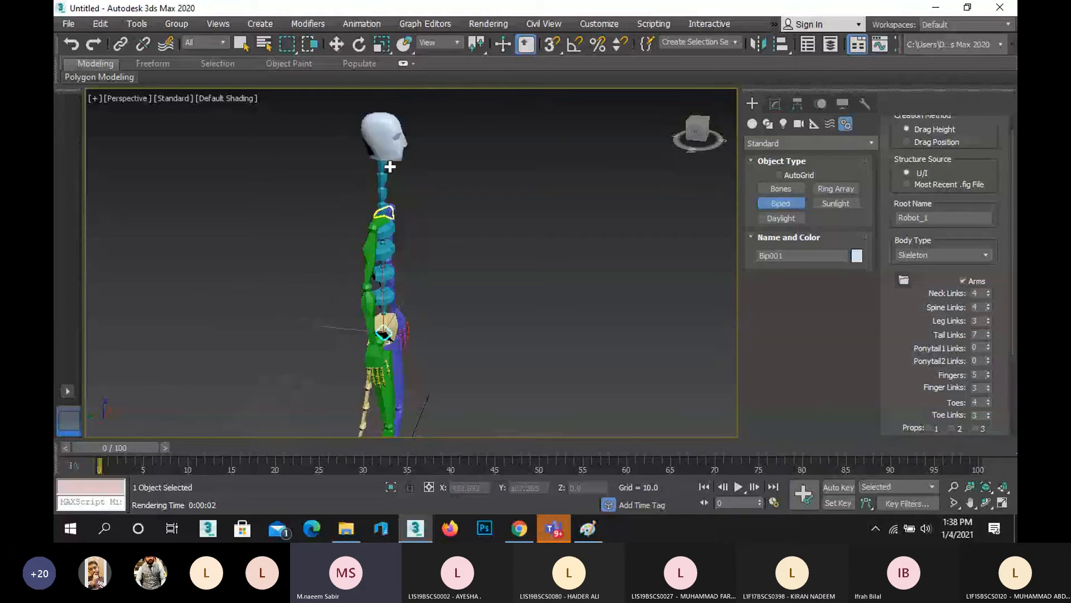
Raise the biped's spine links to 8 while viewing the torso from the front.
left_click(987, 503)
left_click_drag(406, 272, 353, 264)
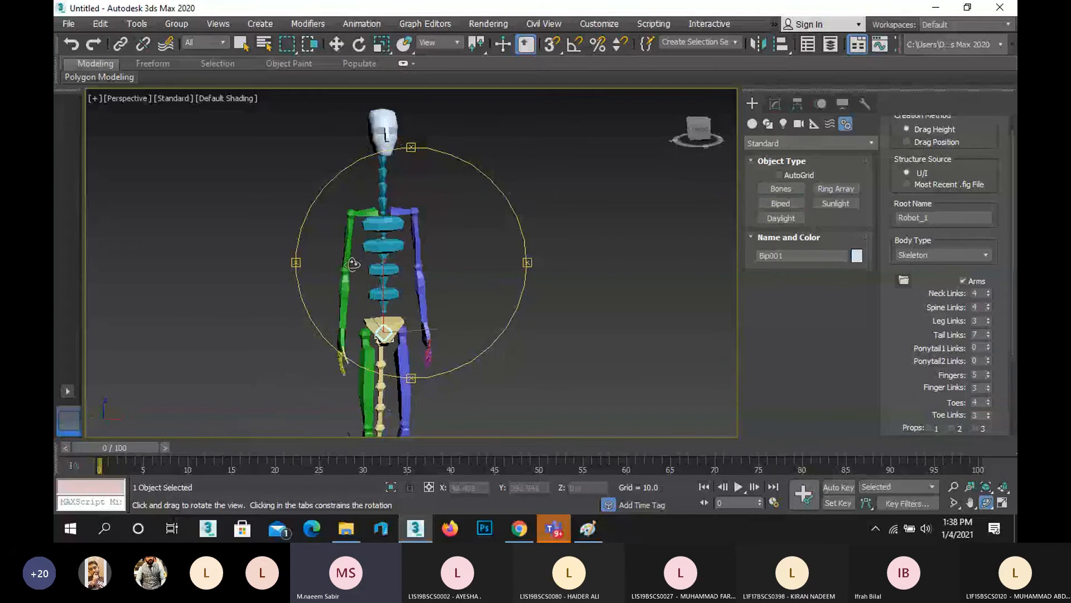
right_click(455, 255)
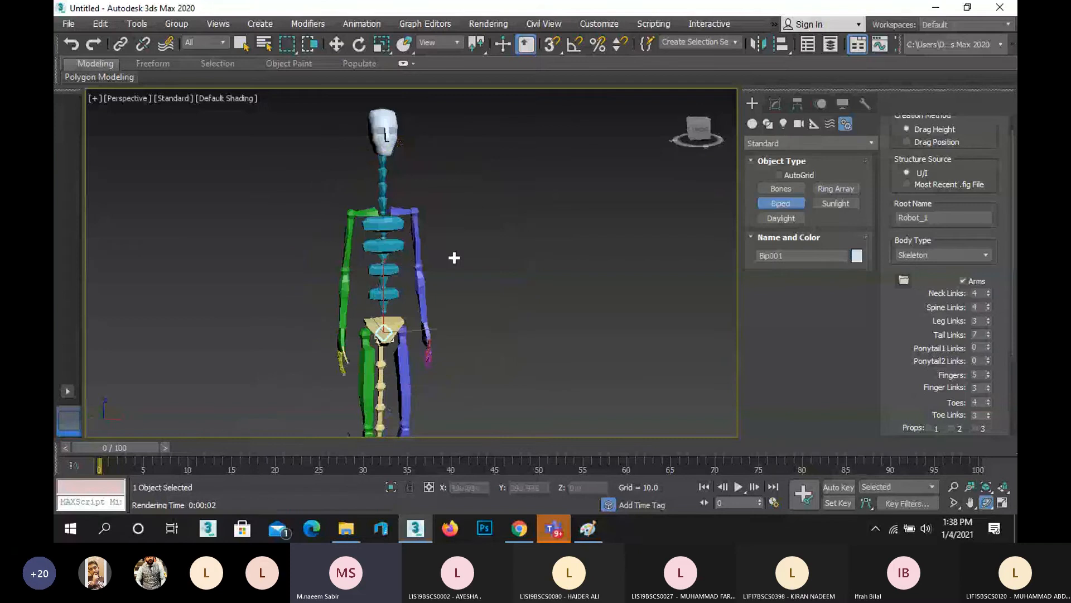
left_click(988, 304)
left_click(989, 303)
left_click(989, 303)
left_click(990, 304)
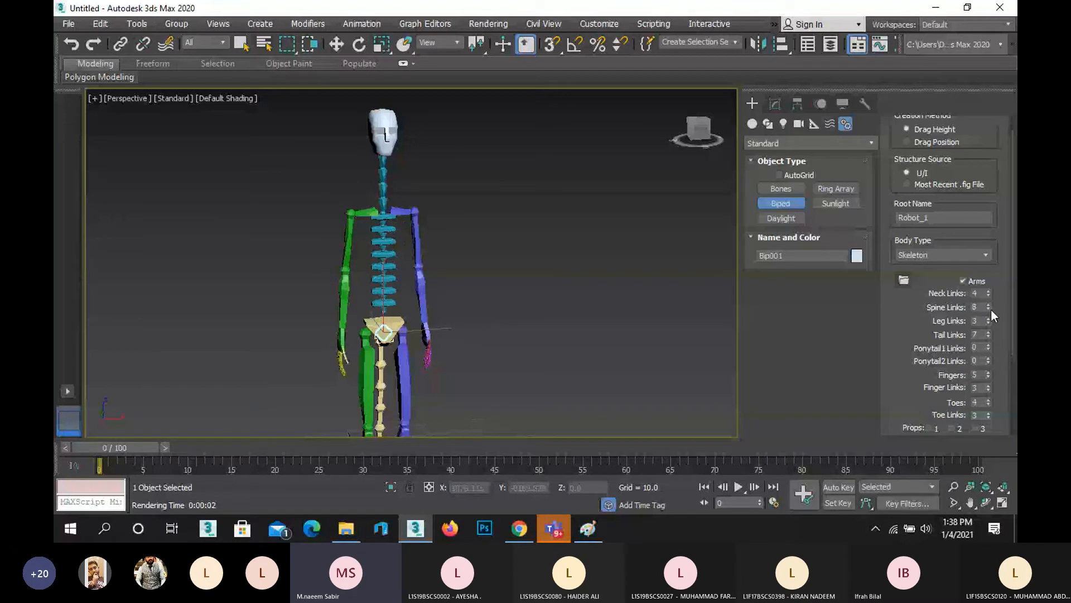
Reduce the biped's spine links to 1.
left_click(990, 307)
left_click(990, 307)
left_click(990, 307)
left_click(989, 306)
left_click(990, 307)
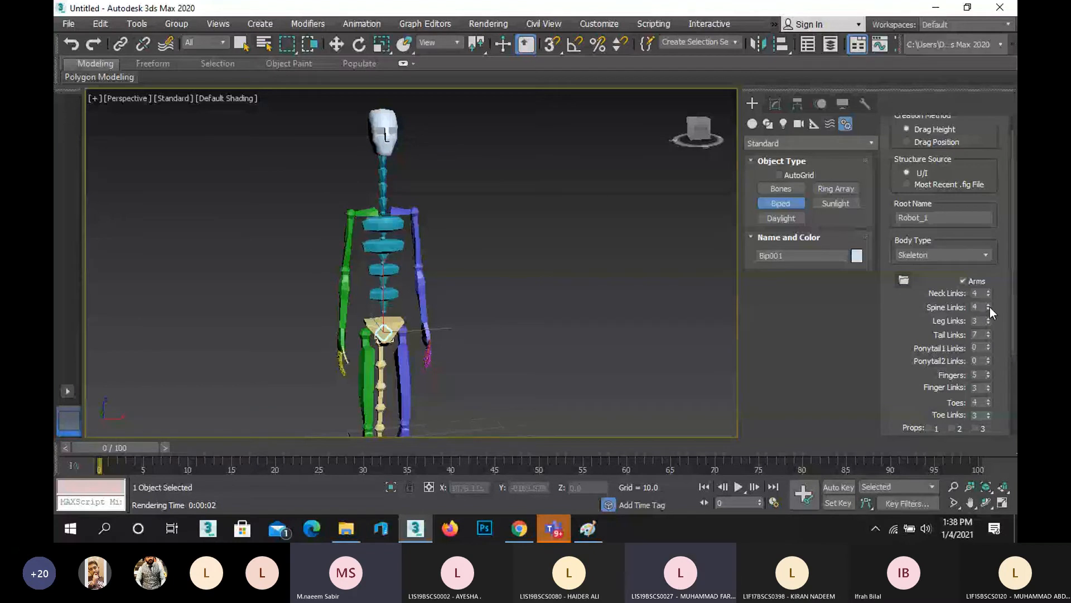
left_click(990, 306)
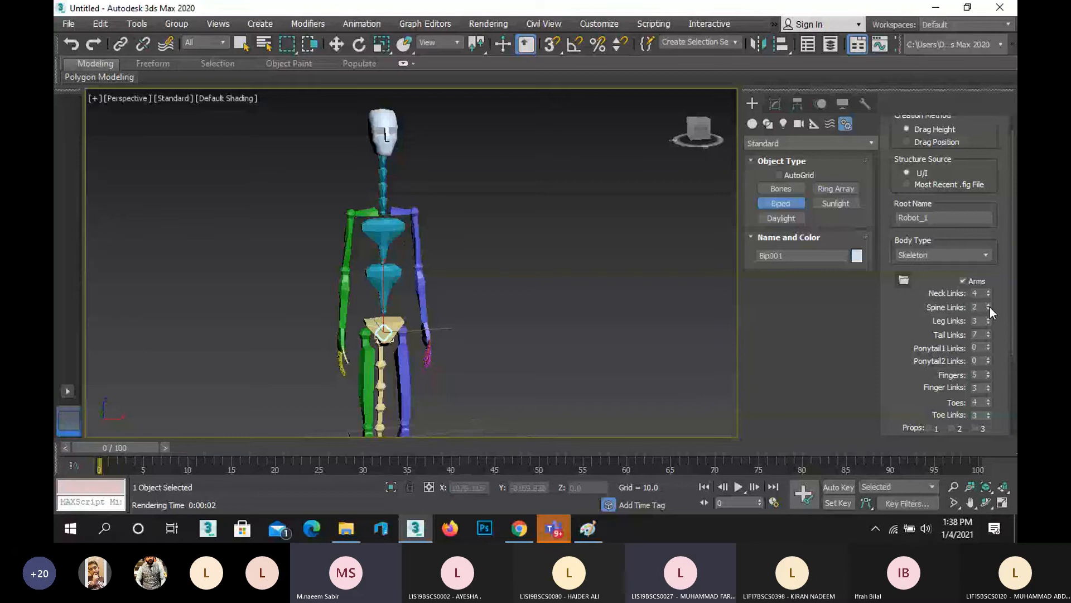
left_click(990, 307)
Rotate the single spine bone forward in a side view until the upper body is about horizontal.
scroll(373, 229, "down", 5)
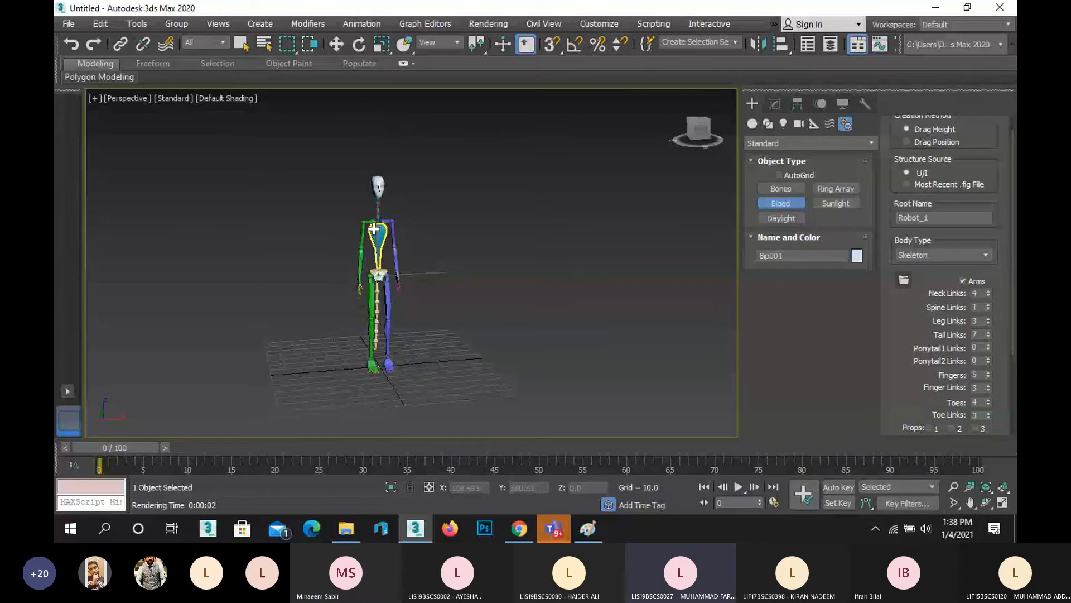
left_click(985, 502)
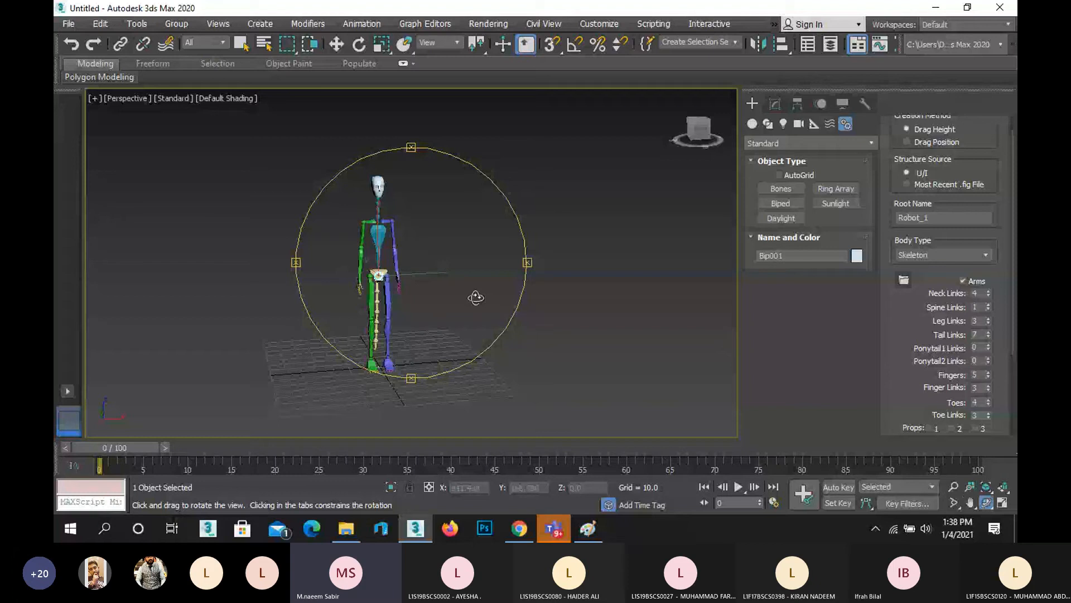
left_click_drag(476, 298, 457, 270)
scroll(457, 269, "up", 5)
right_click(327, 249)
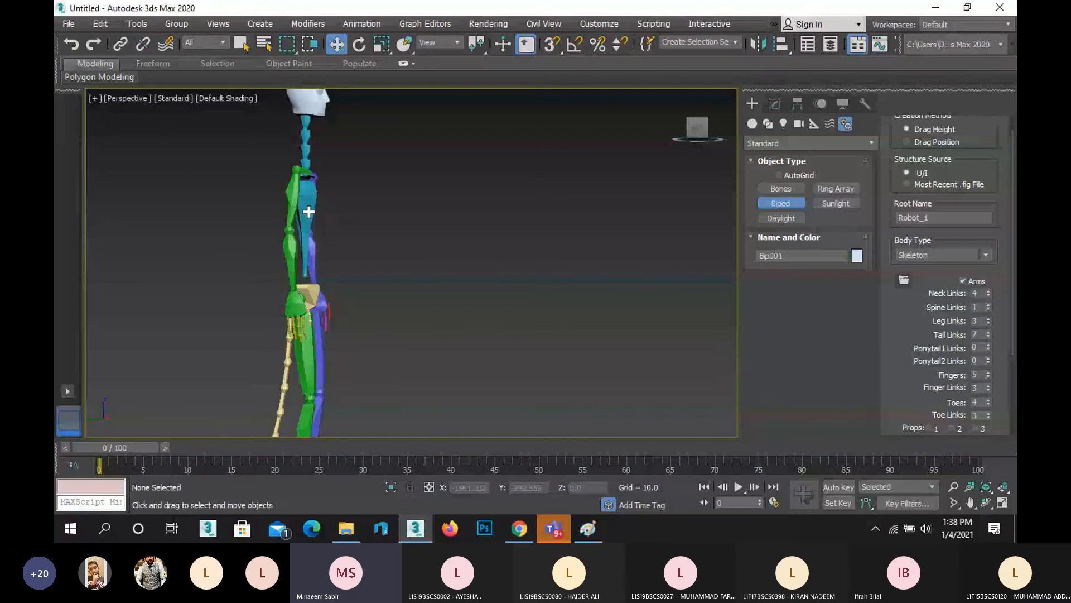
left_click(307, 211)
key("e")
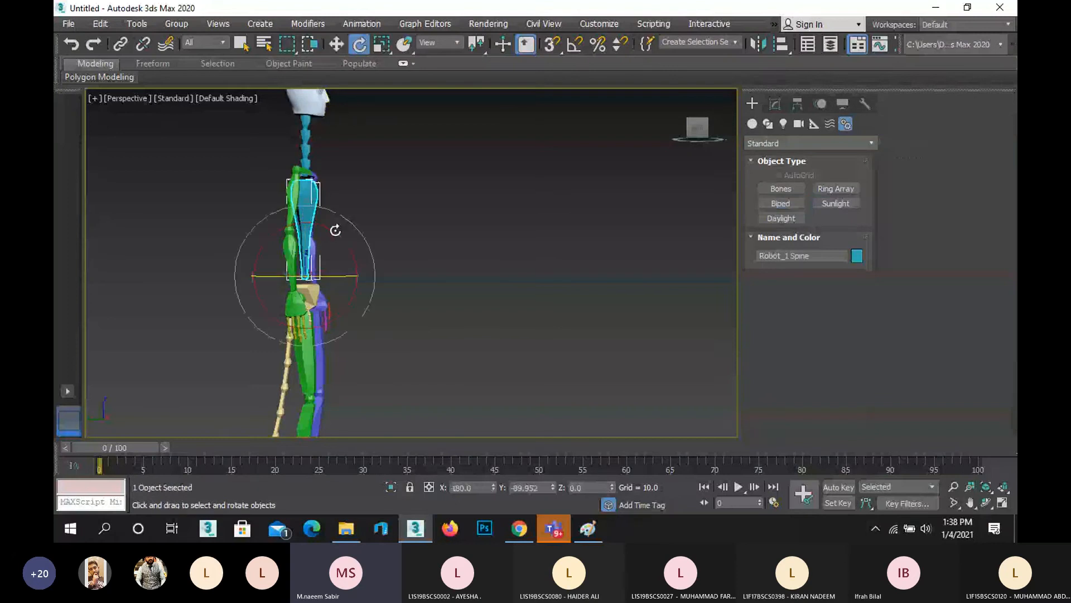
left_click_drag(336, 230, 427, 305)
scroll(399, 210, "down", 5)
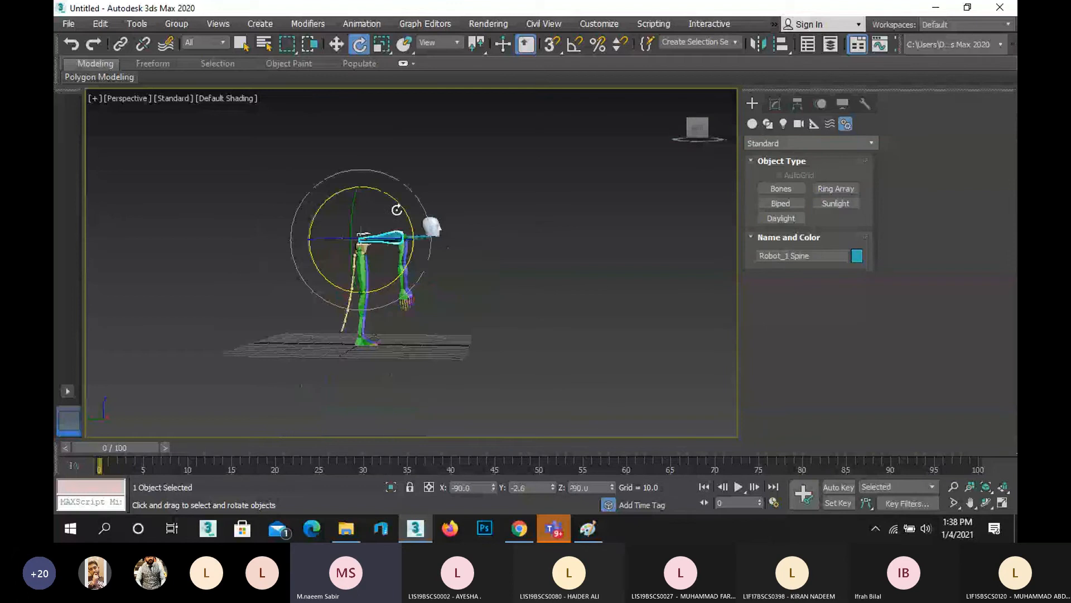
Rotate the biped's head so its face tilts down towards the floor.
left_click(337, 51)
left_click(406, 292)
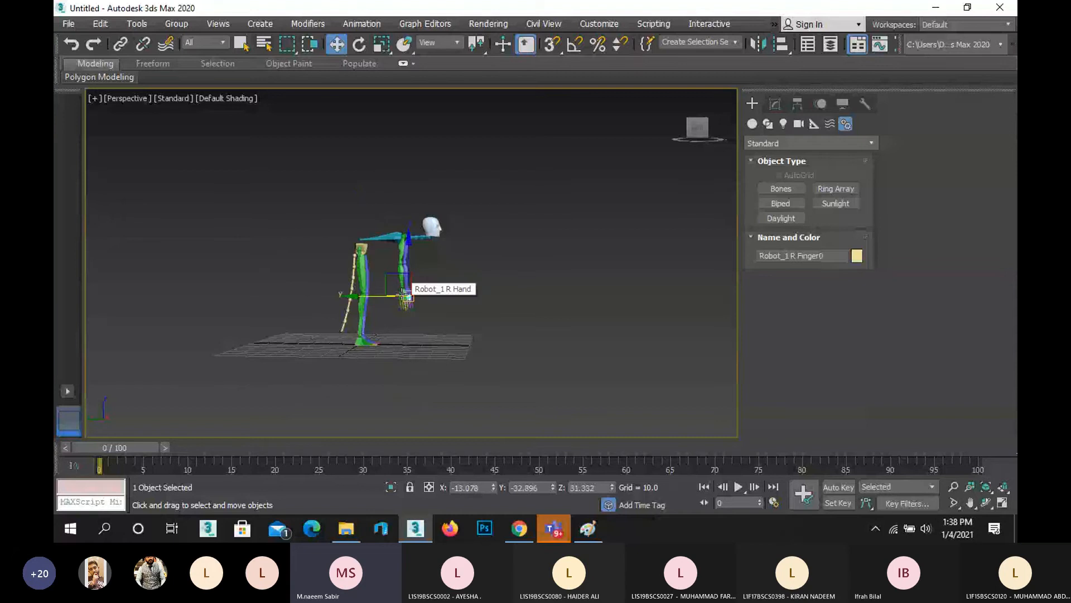
scroll(470, 323, "up", 2)
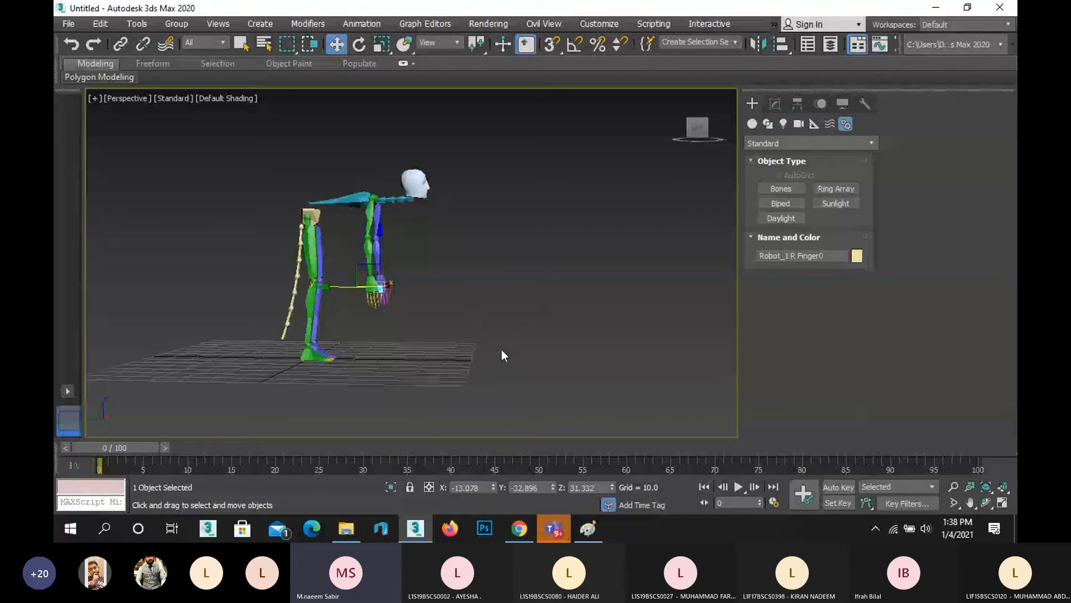
left_click(423, 184)
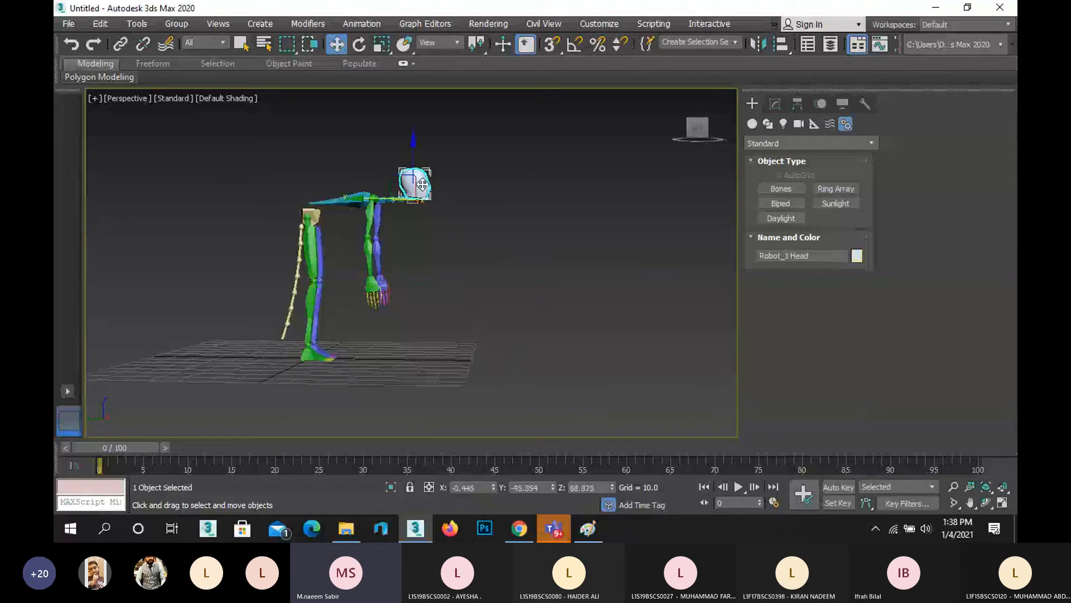
left_click(359, 43)
left_click_drag(455, 162, 339, 206)
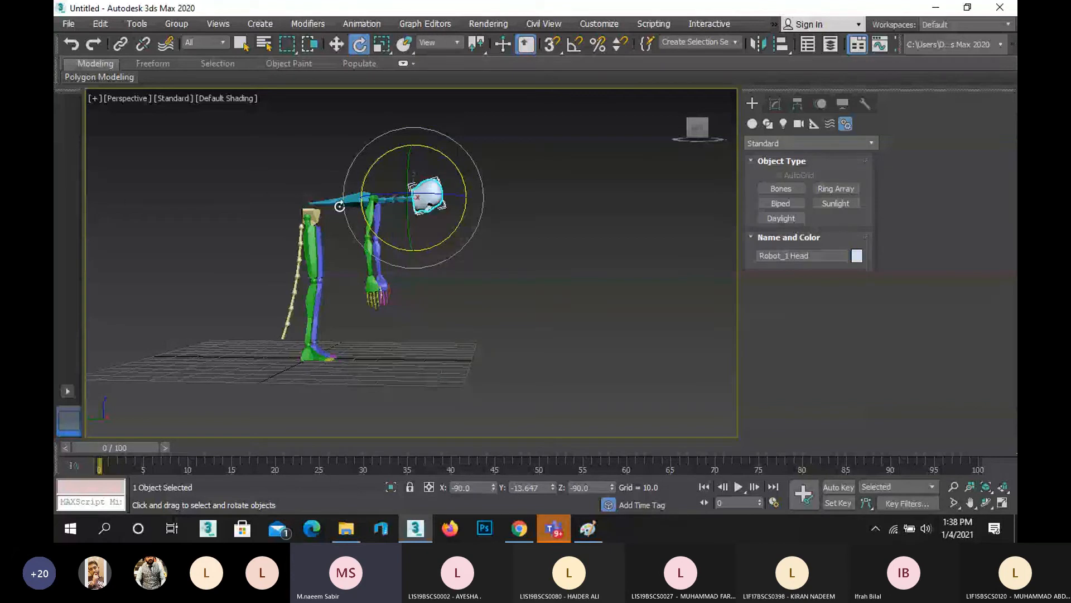
Rotate the spine bone back up until the upper body stands nearly upright.
left_click(339, 206)
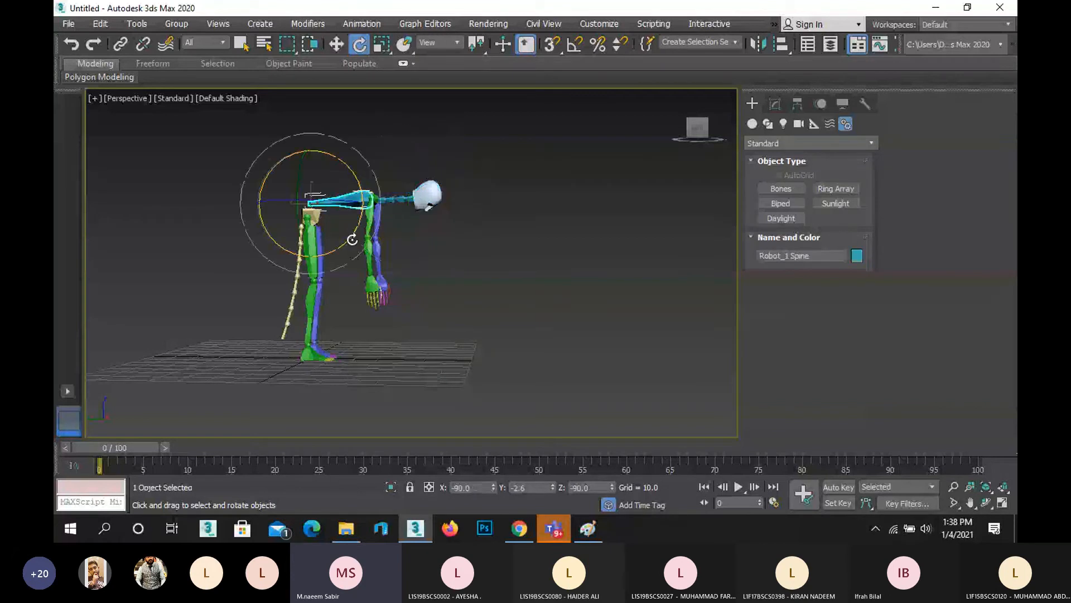
left_click_drag(352, 239, 305, 199)
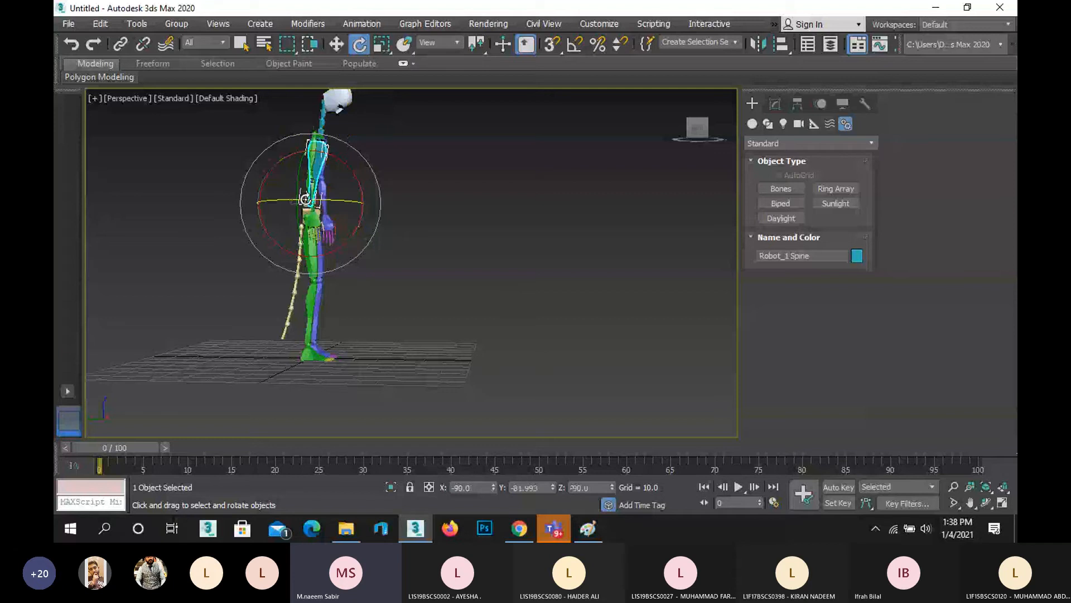
Delete the entire posed biped, including all of its body parts, from the scene.
middle_click_drag(305, 199, 290, 291)
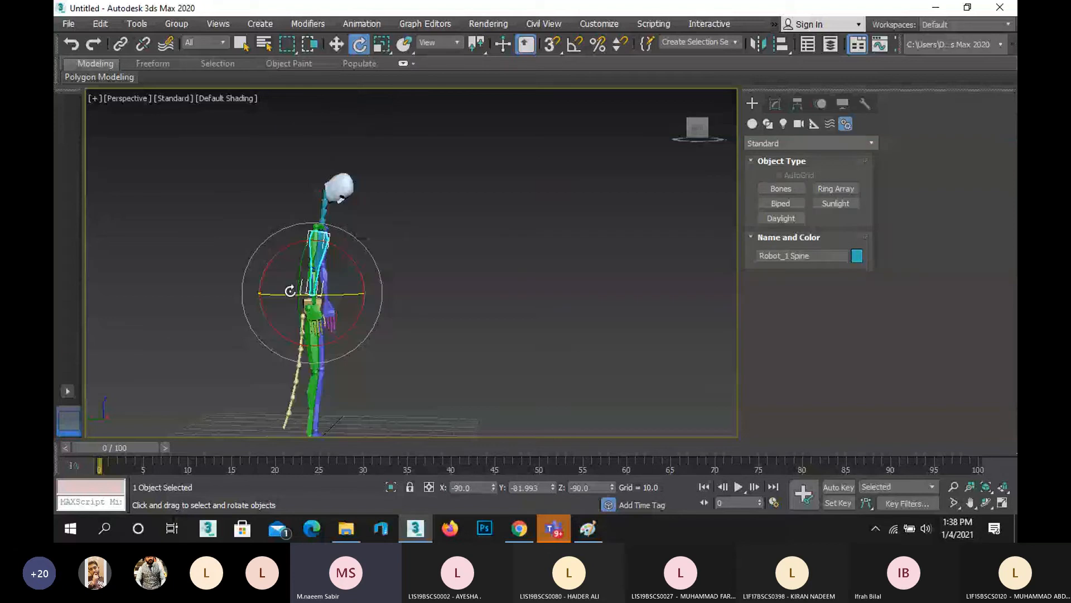
left_click(986, 502)
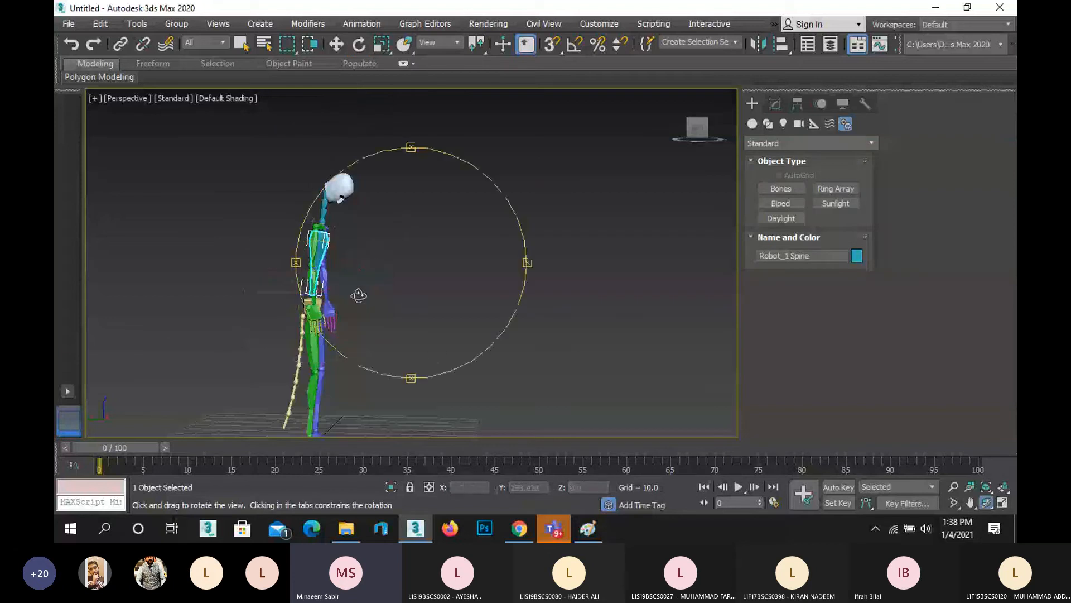
left_click_drag(359, 294, 251, 281)
left_click_drag(387, 306, 420, 274)
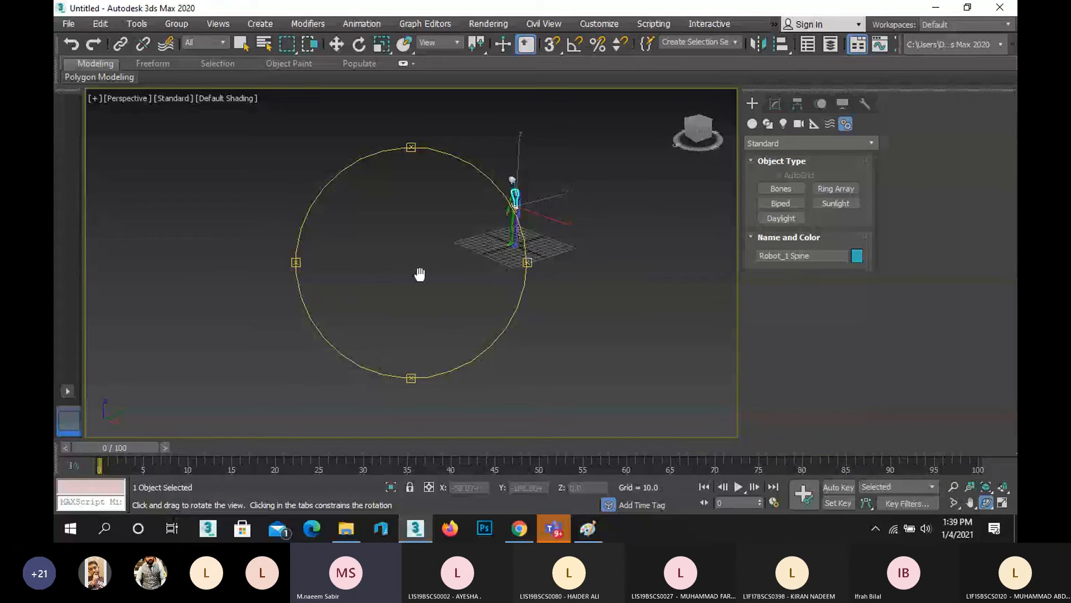
right_click(419, 274)
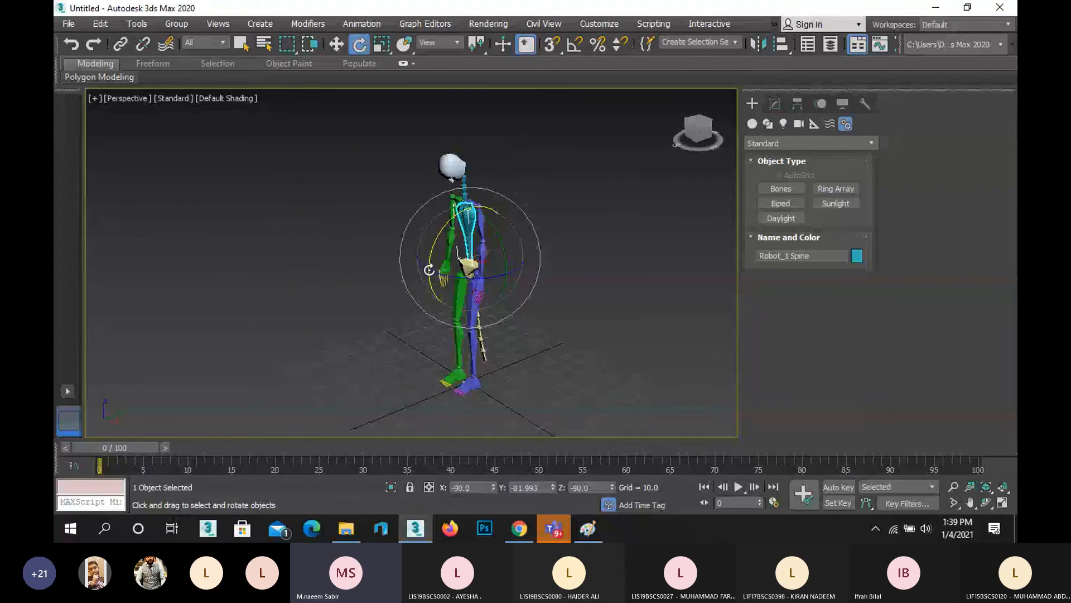
left_click(420, 168)
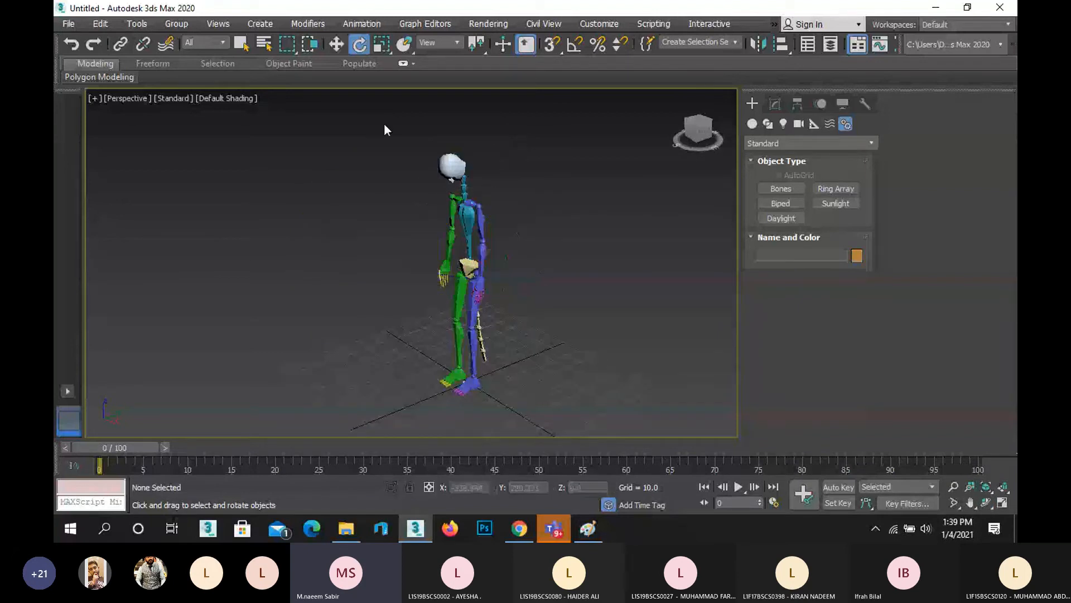
left_click_drag(384, 123, 584, 433)
key("Delete")
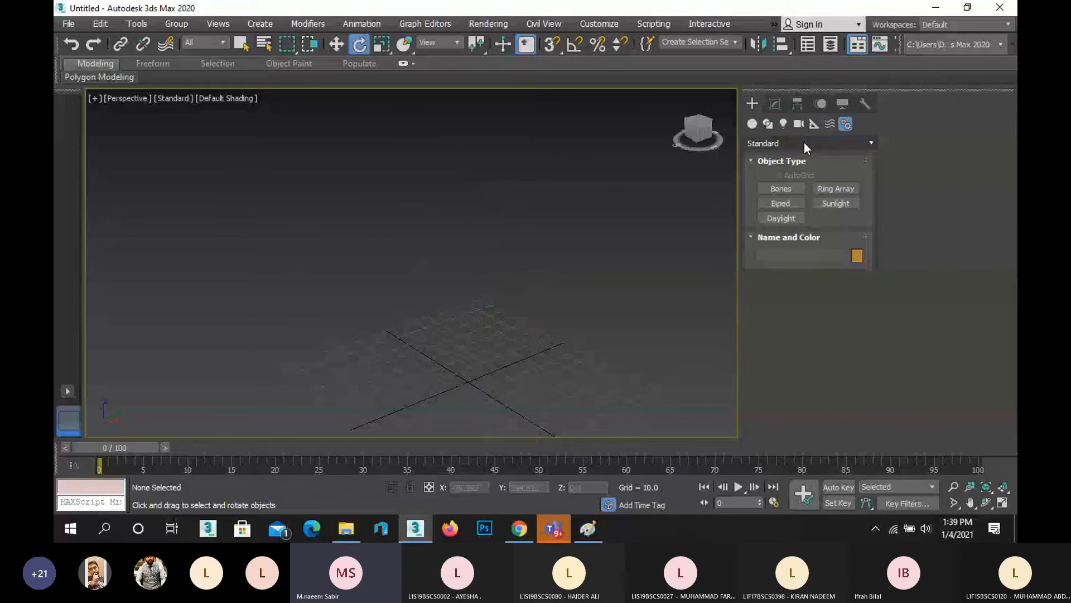
Create a new Skeleton biped about 116 units tall at the centre of the ground grid.
left_click(790, 205)
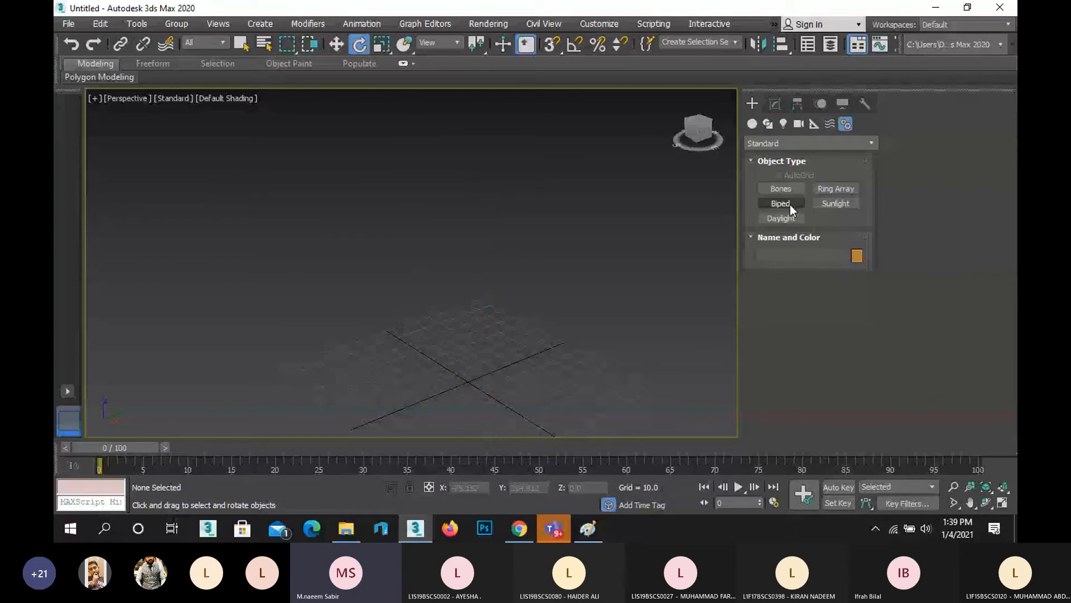
left_click_drag(468, 371, 649, 539)
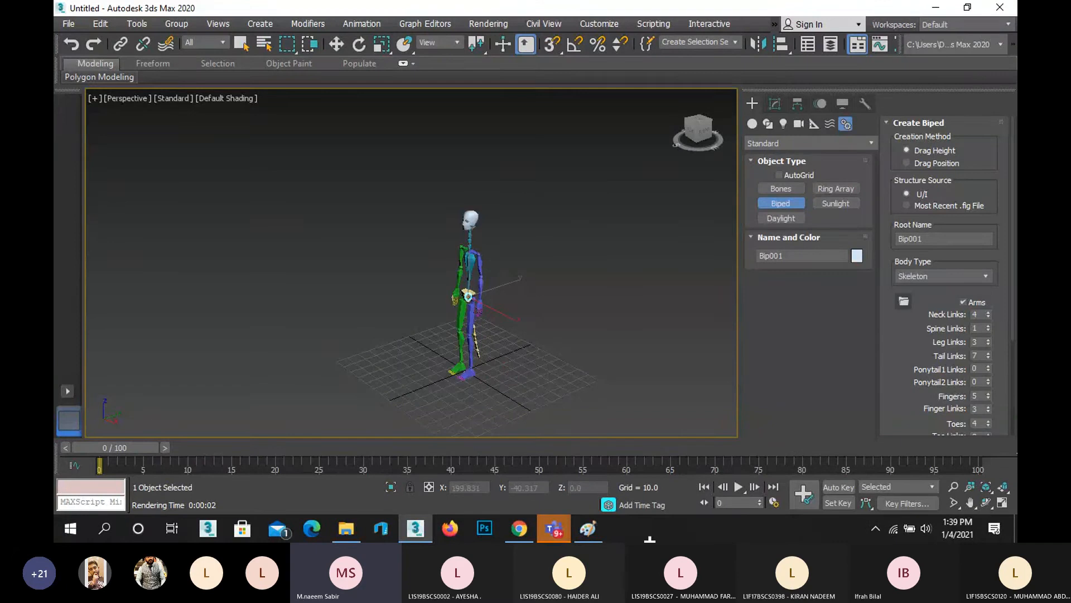
scroll(505, 321, "up", 5)
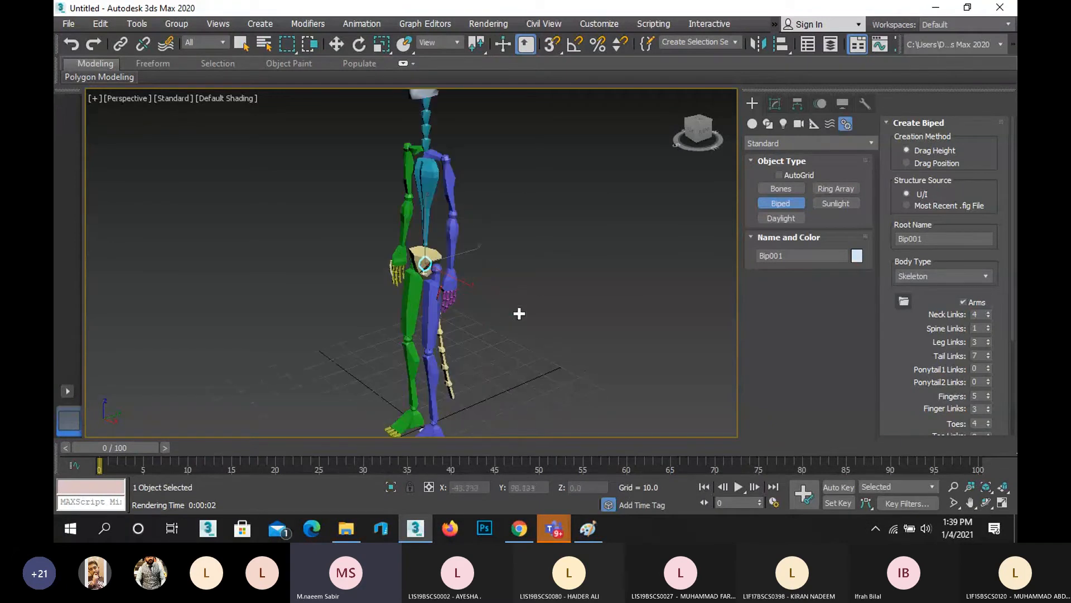
scroll(519, 314, "down", 3)
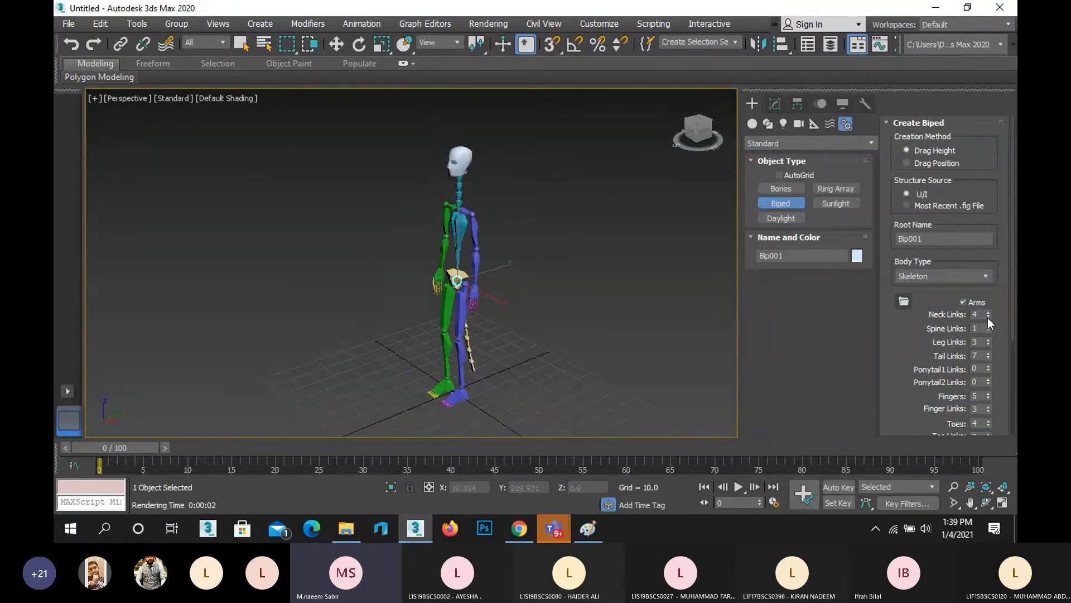
Set the new biped's neck links to 1 and its spine links to 3.
left_click(988, 317)
left_click(988, 317)
left_click(988, 317)
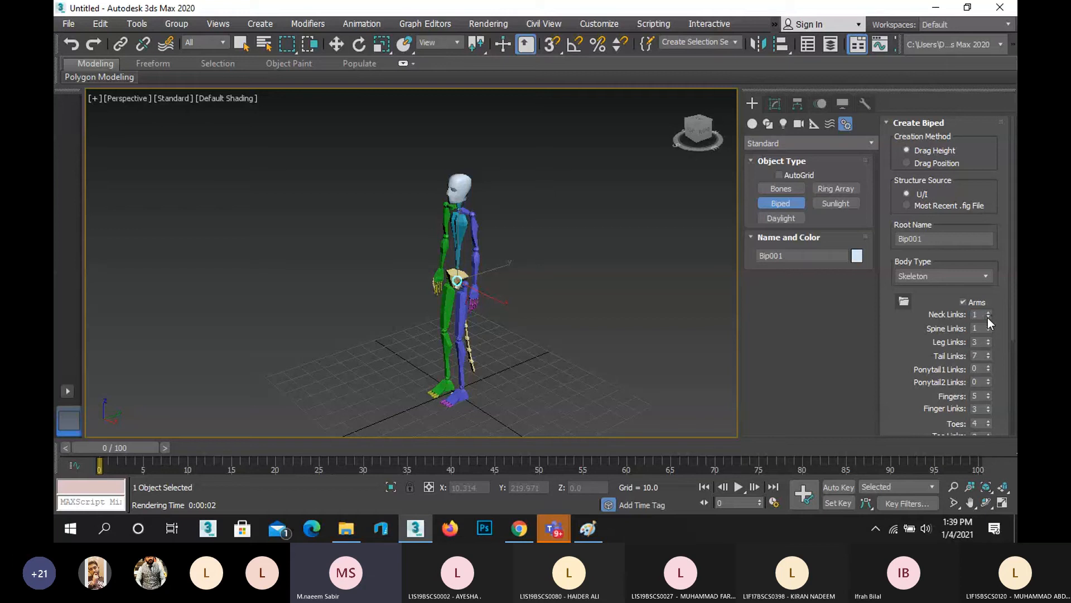
left_click(988, 326)
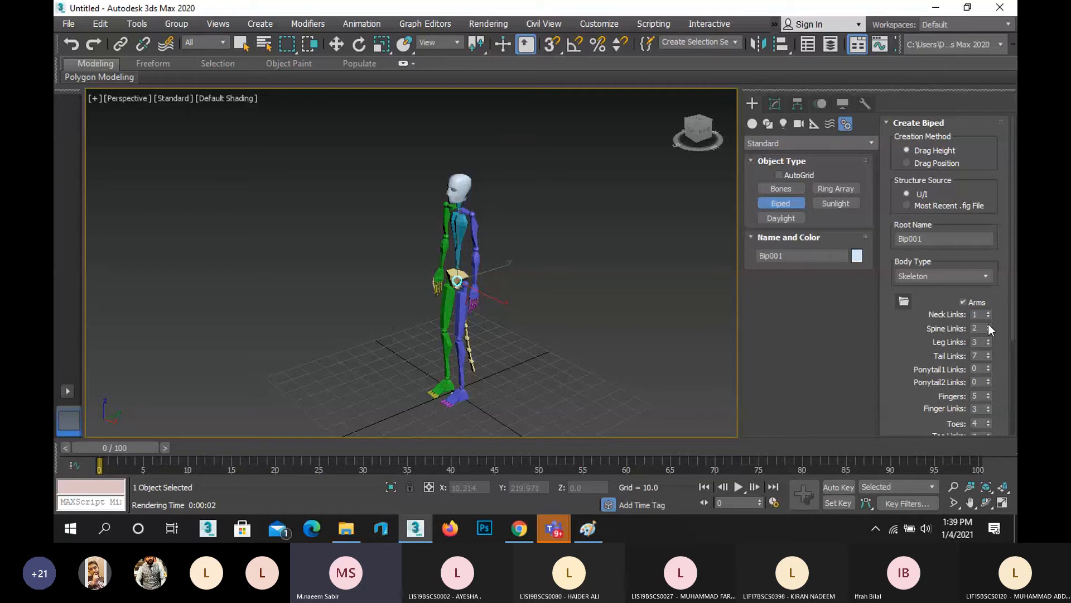
left_click(988, 324)
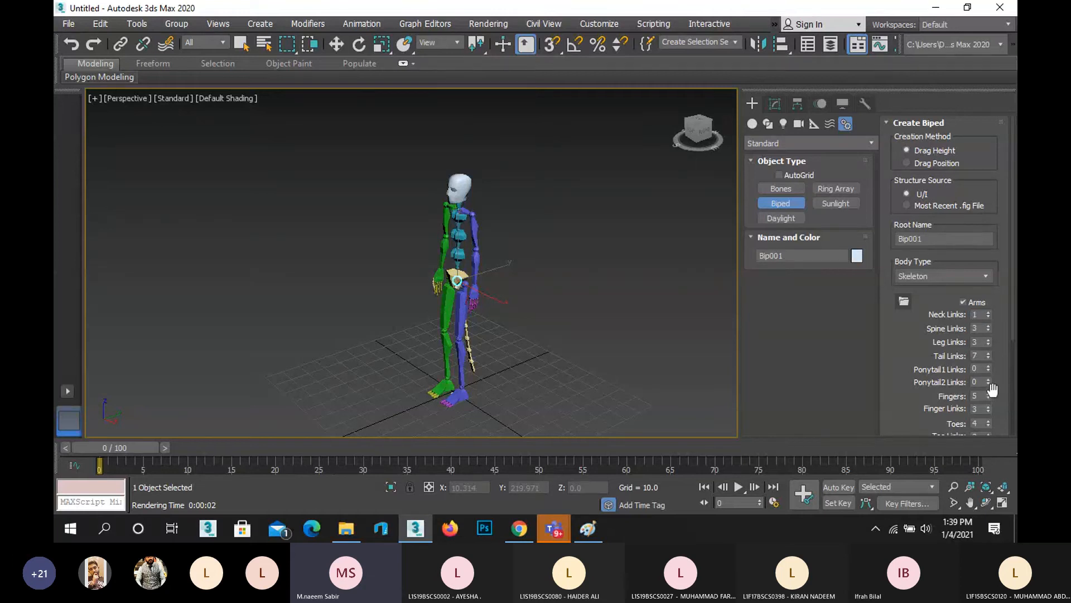
Set the biped's tail links to 0, then end biped creation and deselect the skeleton.
right_click(988, 357)
left_click(983, 505)
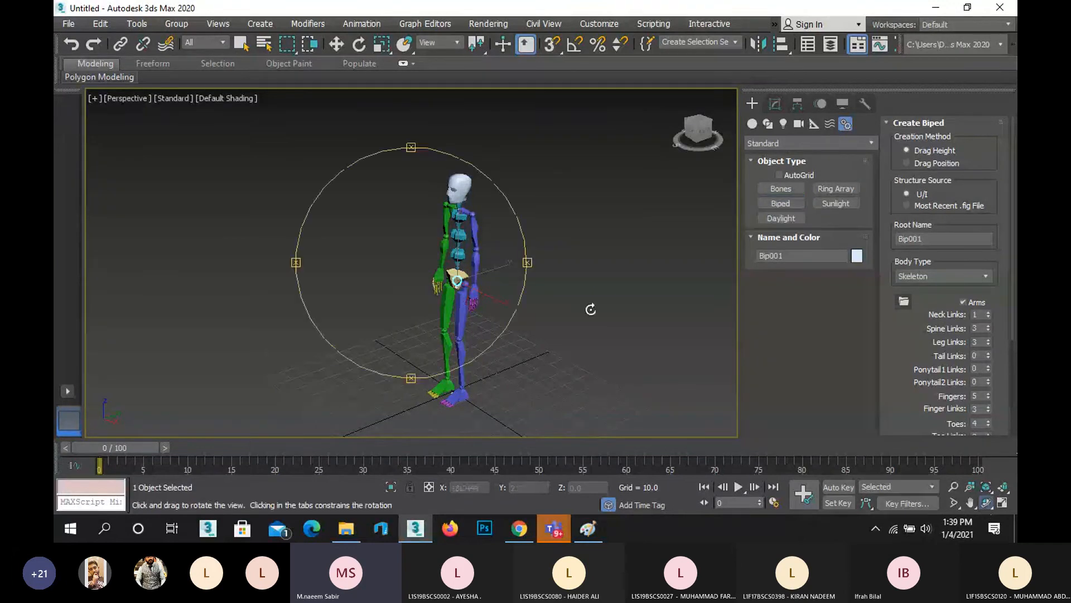
left_click_drag(443, 290, 506, 268)
scroll(474, 226, "up", 3)
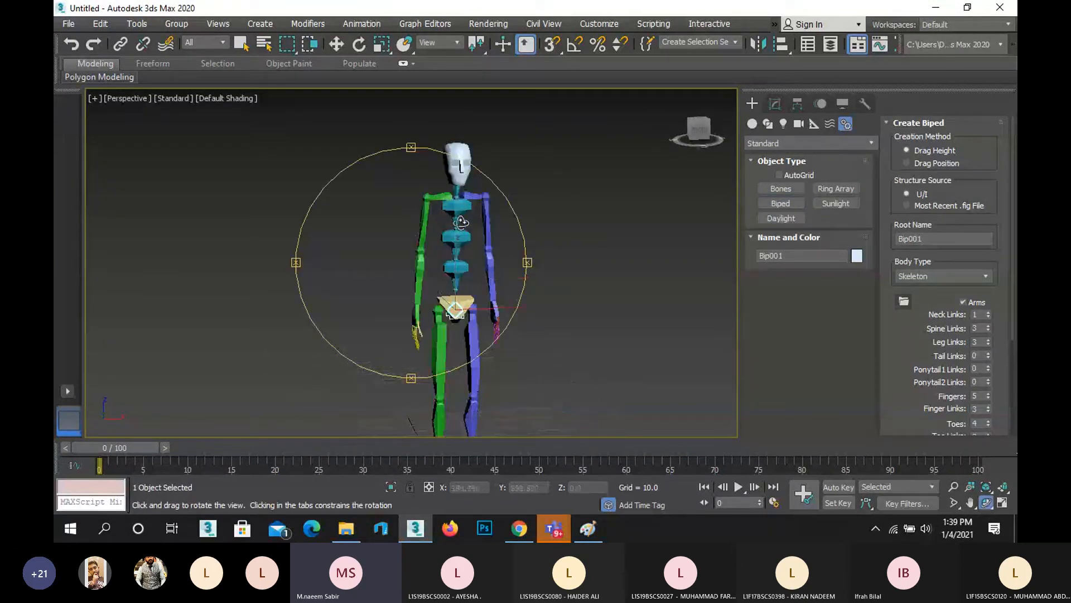
right_click(447, 229)
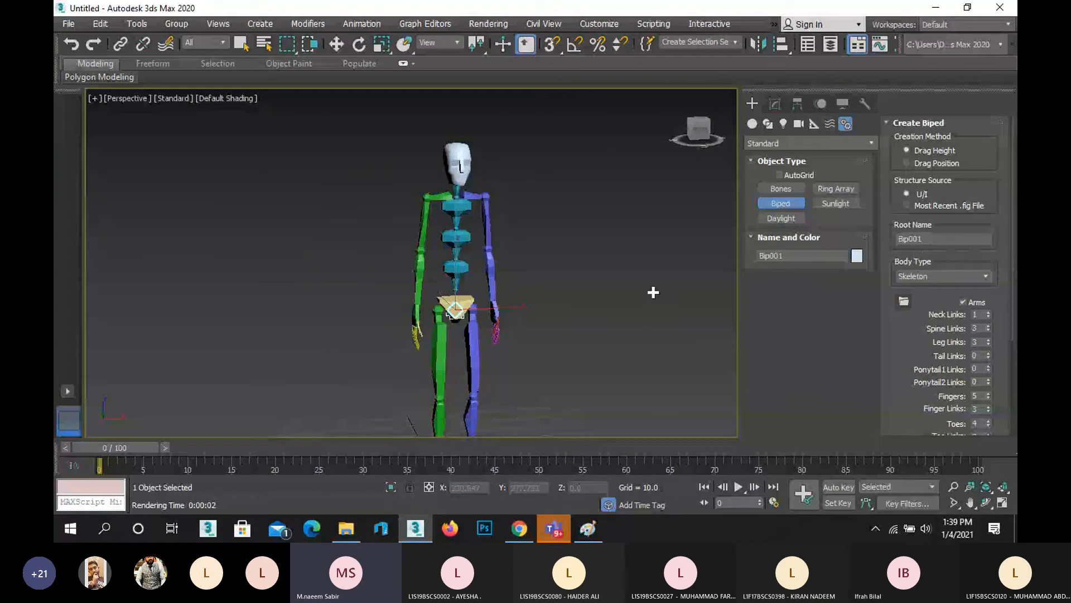
key("e")
left_click(630, 317)
scroll(623, 321, "down", 6)
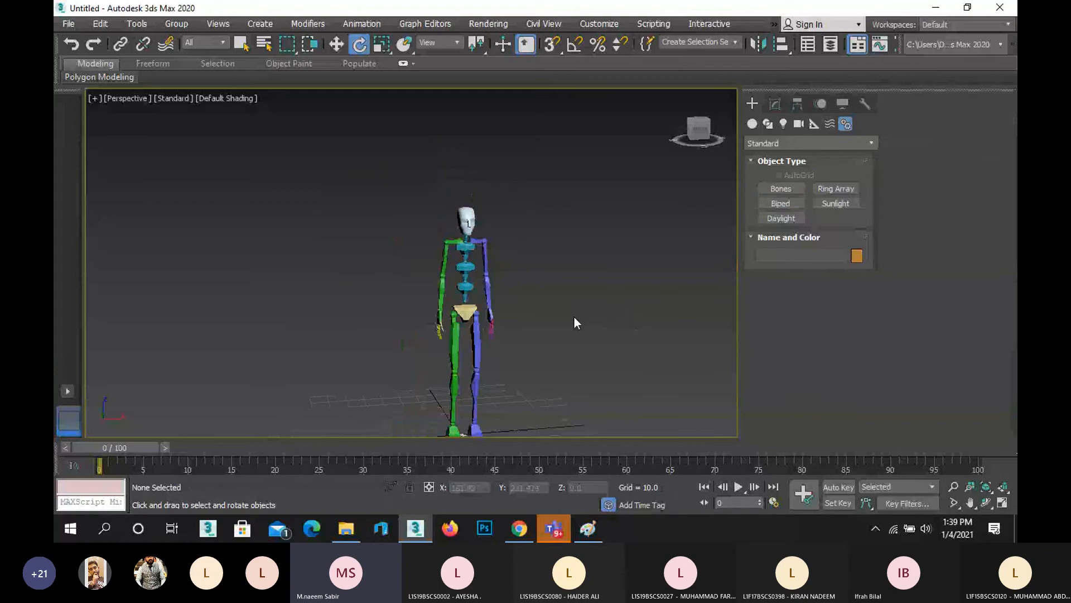
middle_click_drag(575, 317, 551, 287)
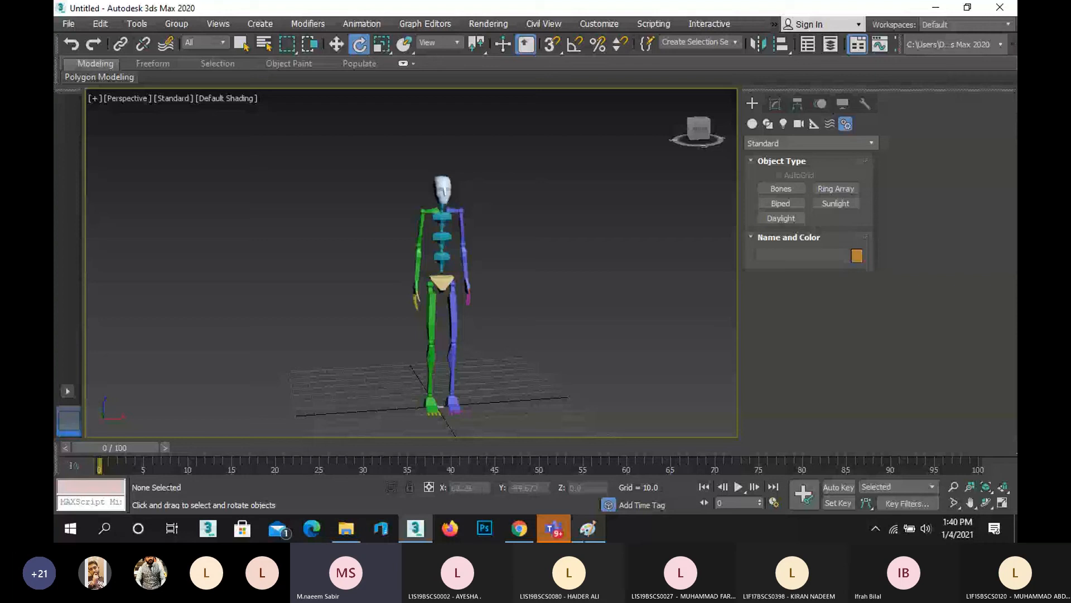
Switch to Paint, sketch a small curl on the rounded box between the two figures, and return to 3ds Max.
left_click(585, 533)
mouse_move(614, 316)
left_mouse_down()
mouse_move(585, 323)
mouse_move(590, 316)
left_mouse_up()
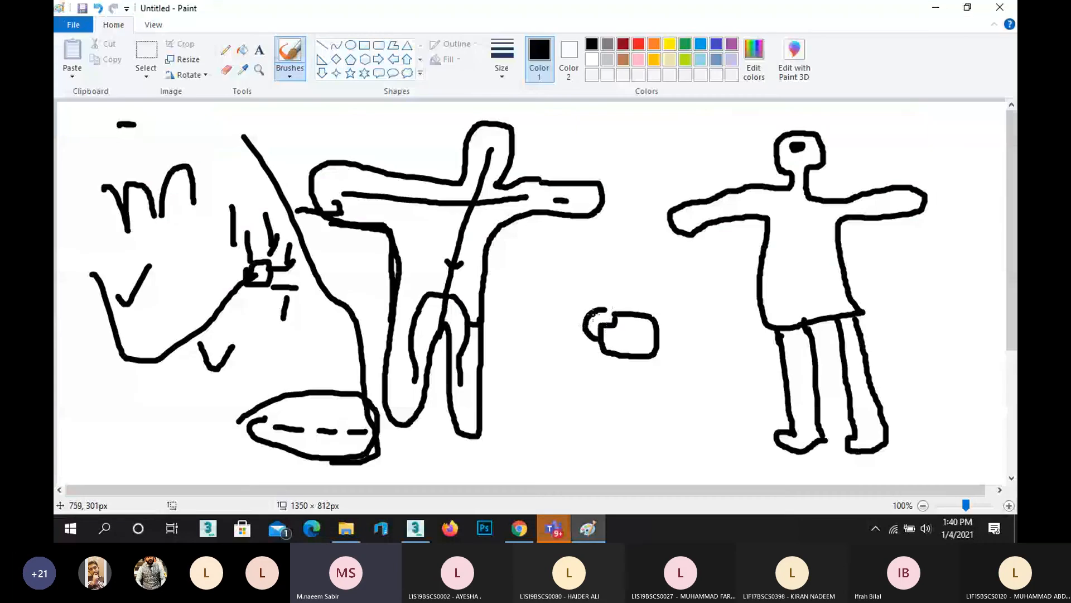
key("alt+Tab")
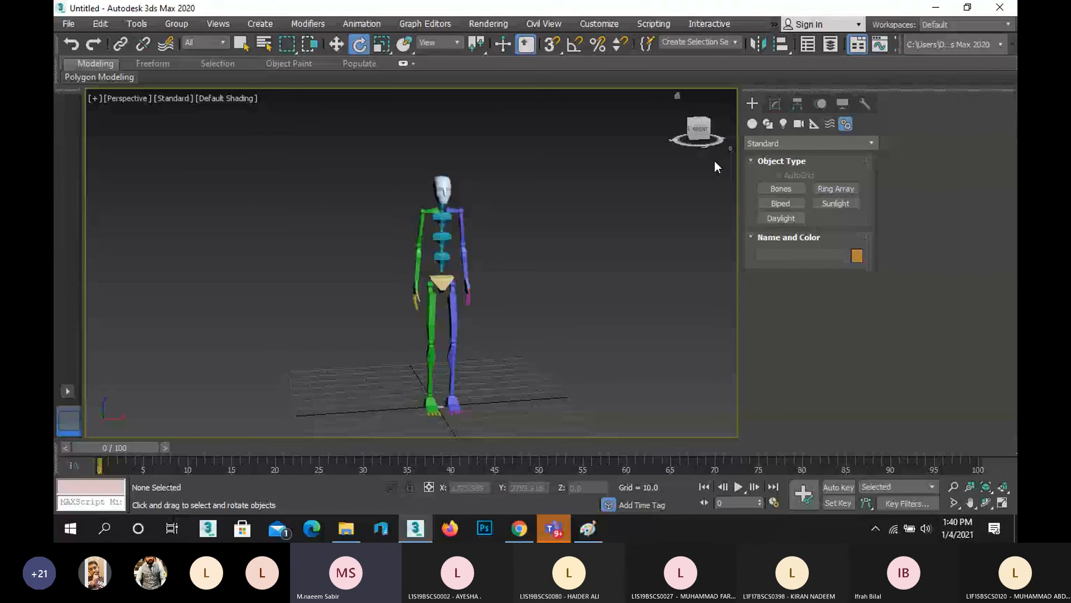
Select the biped's pelvis, show its motion parameters and turn on Figure Mode.
left_click(819, 105)
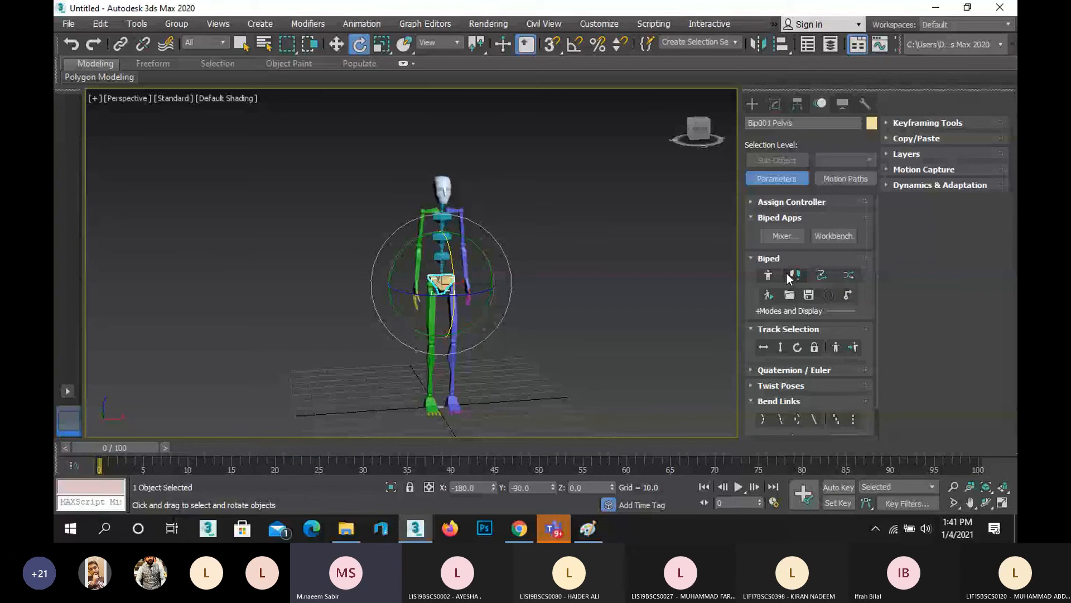
key("ctrl+r")
mouse_move(447, 301)
left_mouse_down()
mouse_move(490, 303)
mouse_move(455, 300)
left_mouse_up()
scroll(454, 300, "up", 3)
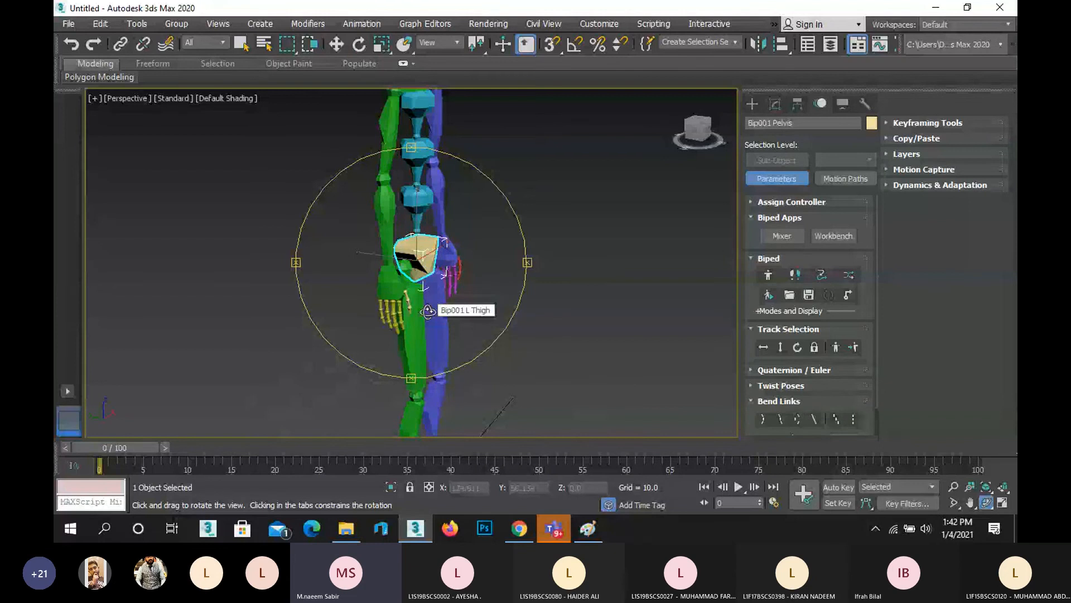
scroll(380, 278, "down", 5)
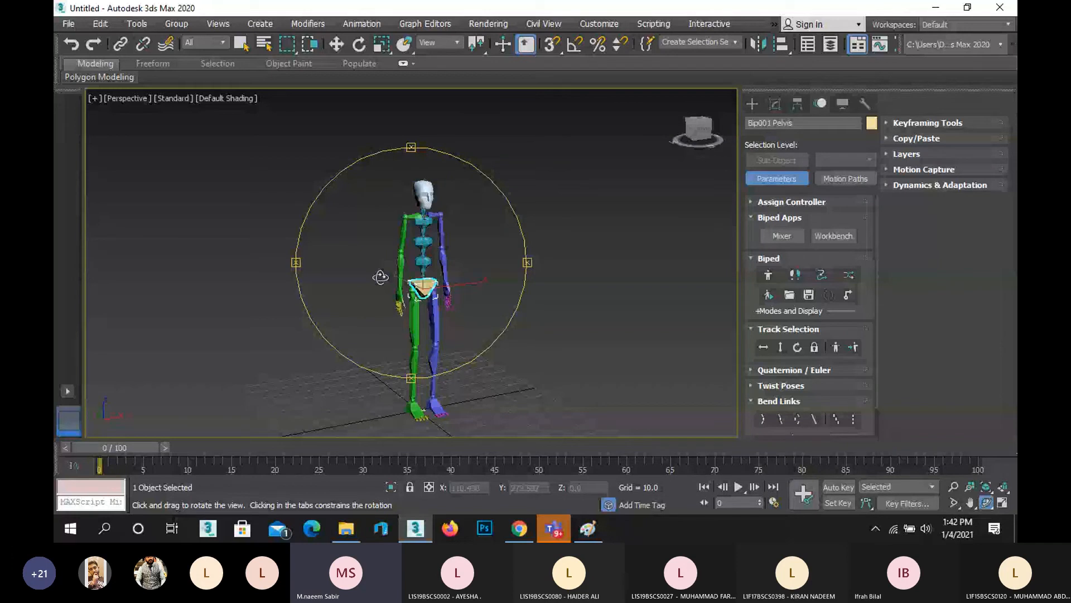
left_click_drag(380, 277, 386, 249)
scroll(387, 249, "up", 3)
key("e")
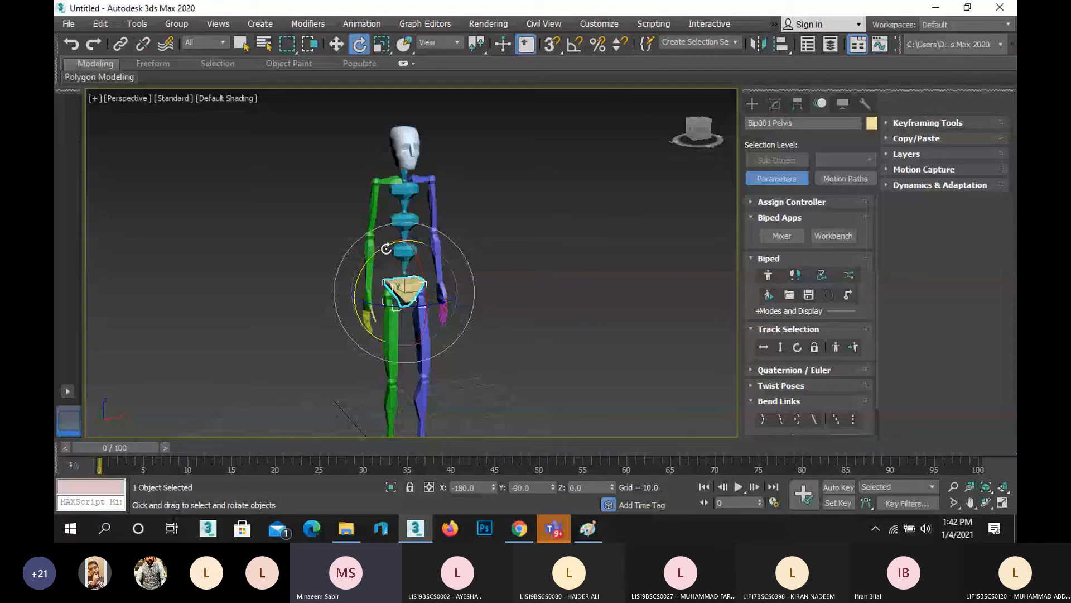
scroll(386, 248, "up", 1)
left_click(769, 275)
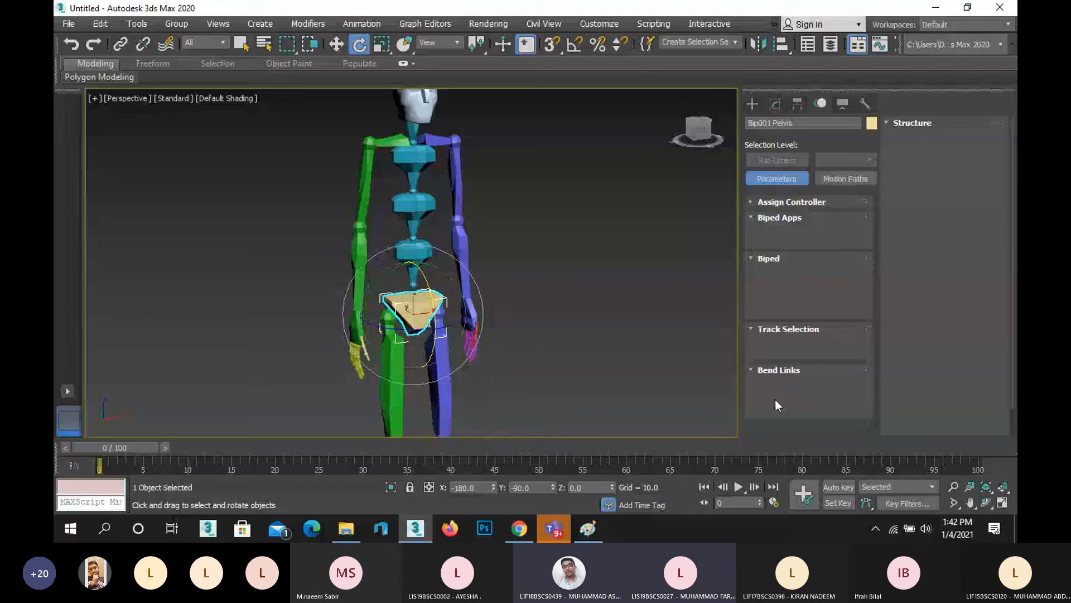
Deselect the biped, reselect its pelvis with the Move tool active, and re-enable Figure Mode in its motion parameters.
scroll(542, 275, "down", 4)
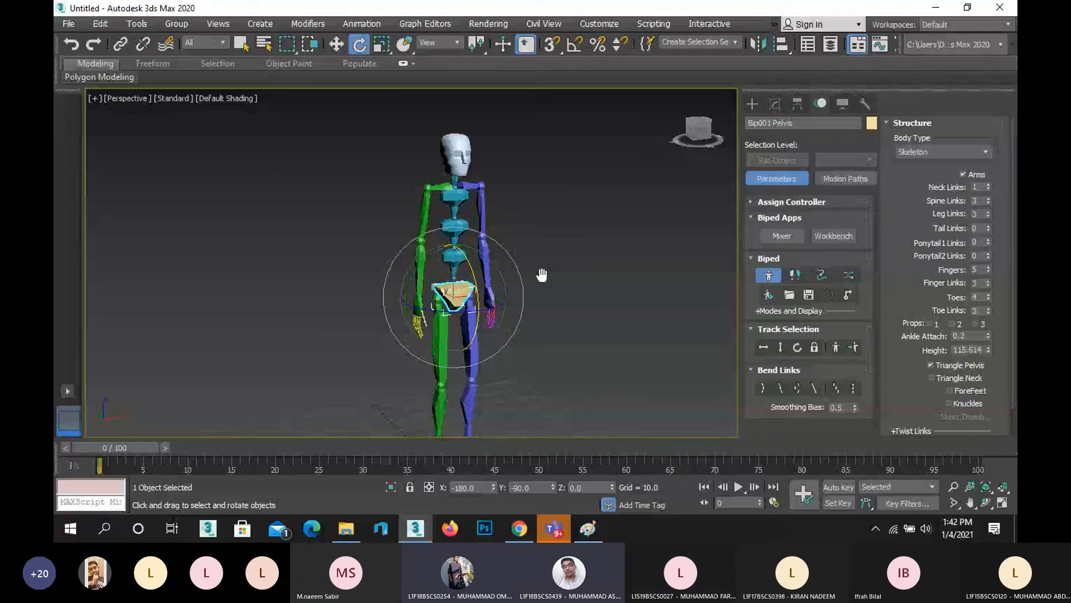
left_click(559, 323)
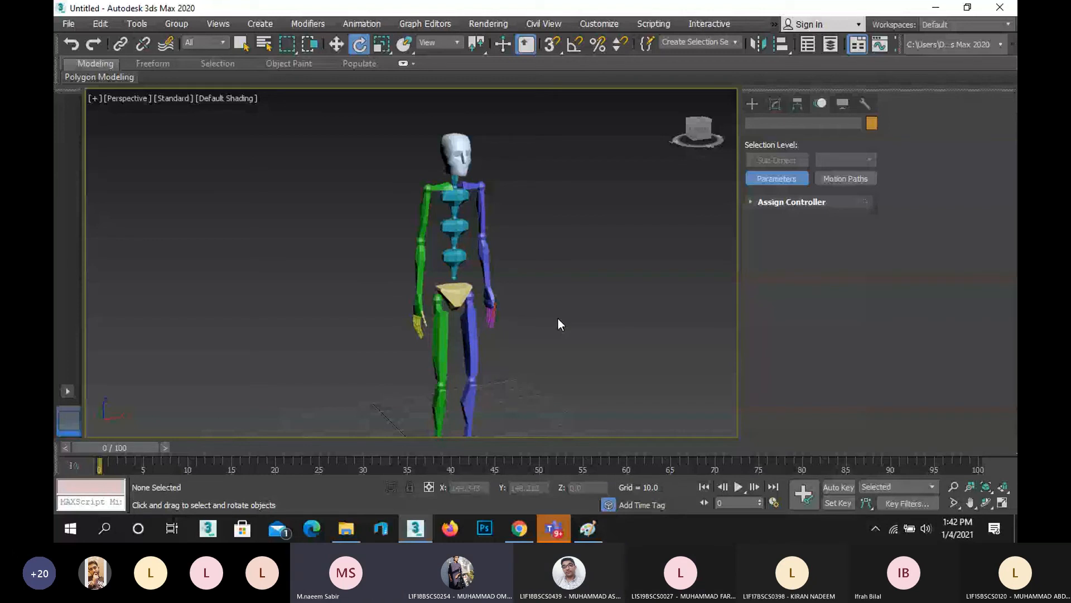
key("w")
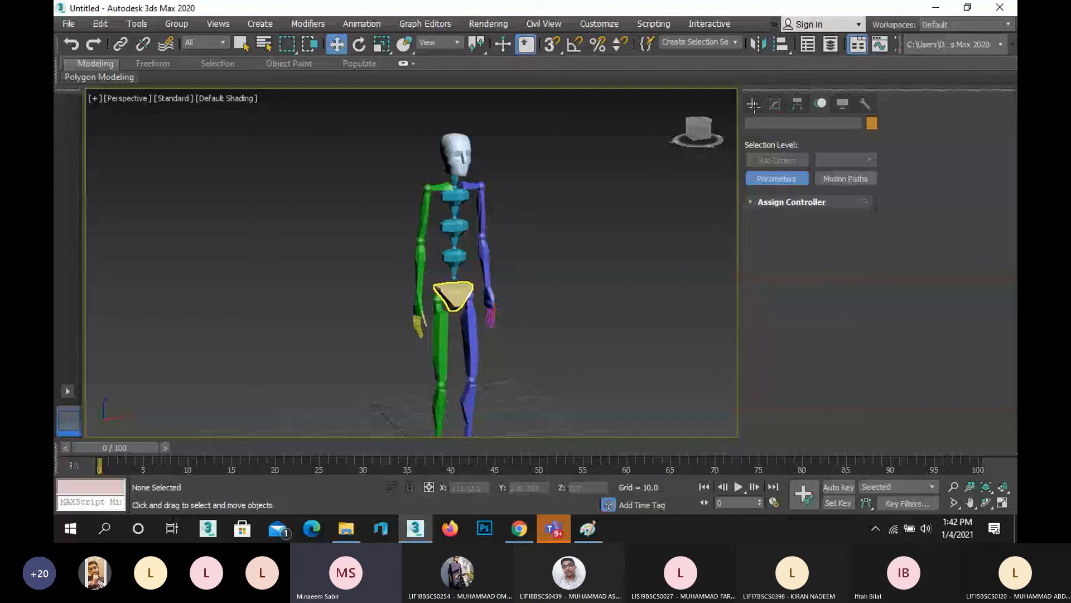
left_click(753, 104)
left_click(453, 295)
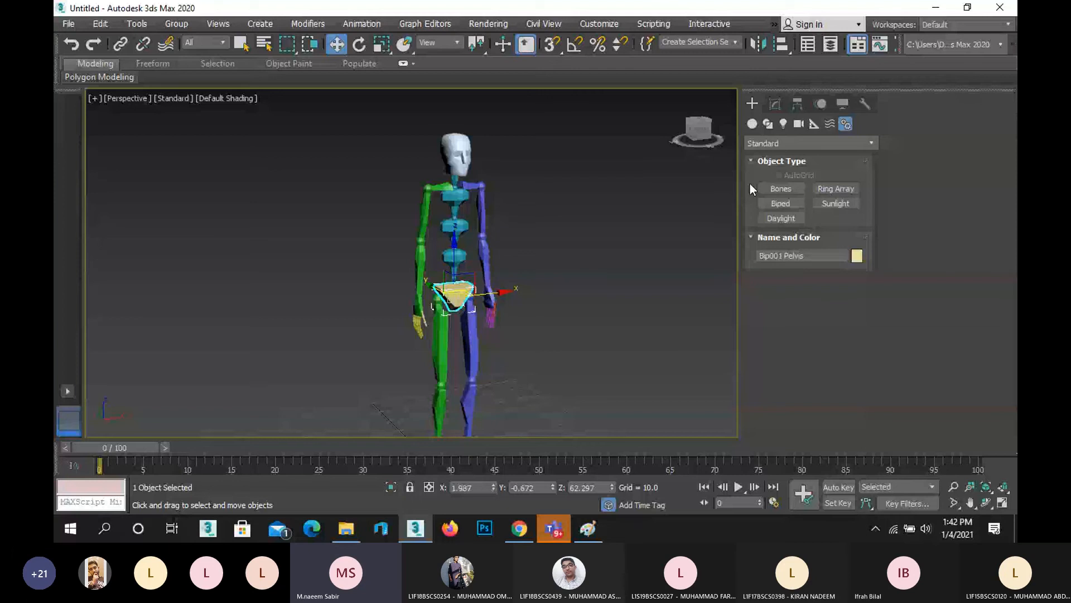
left_click(820, 104)
left_click(769, 275)
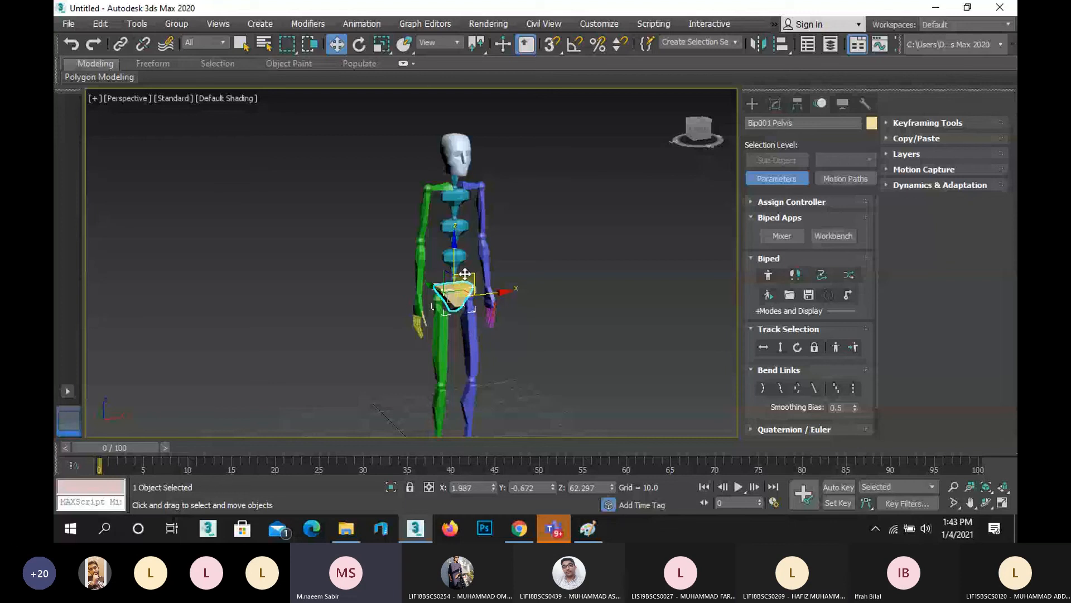
left_click(769, 276)
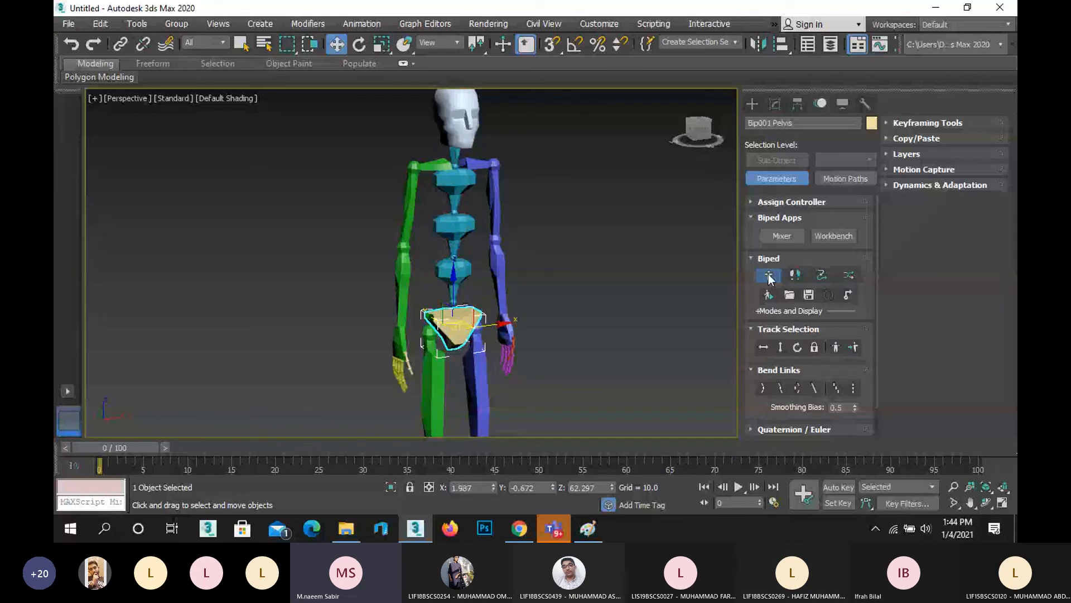
Expand the biped's Structure settings and select its left thigh with the Move tool.
scroll(802, 420, "down", 1)
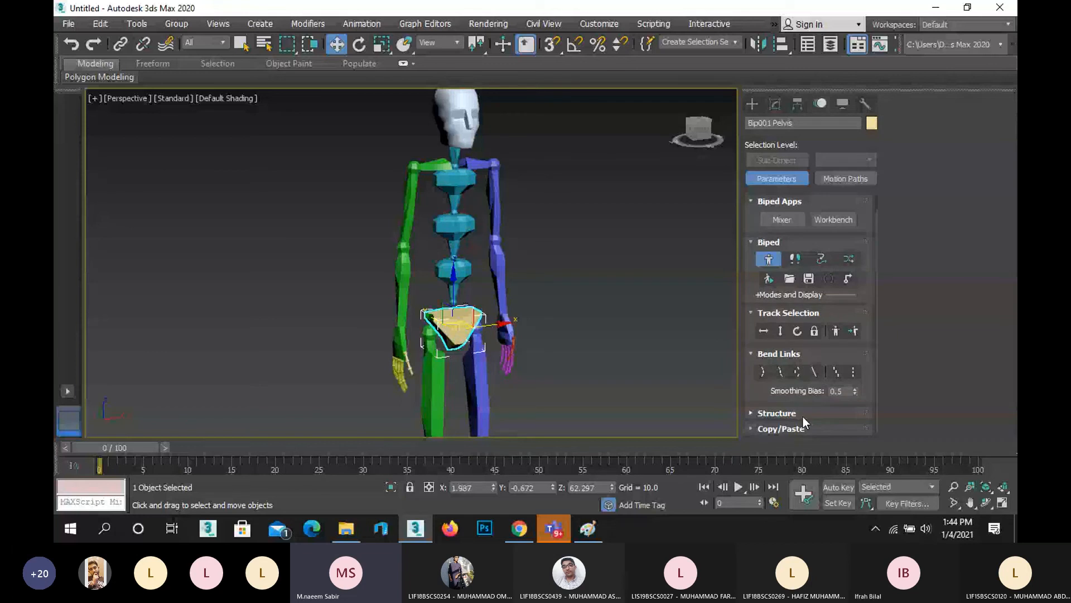
left_click(803, 417)
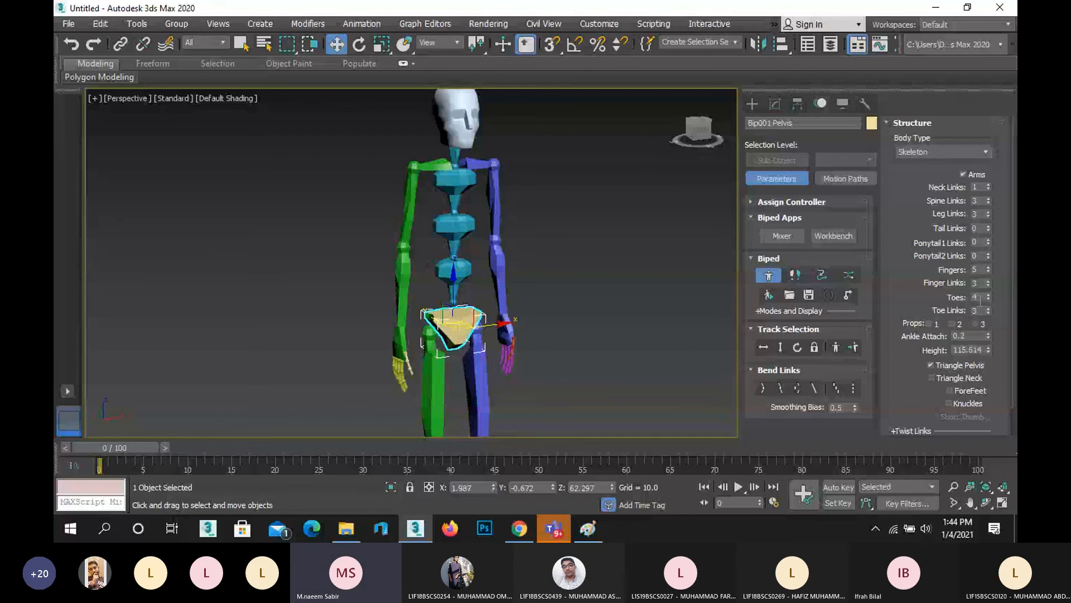
scroll(499, 275, "down", 4)
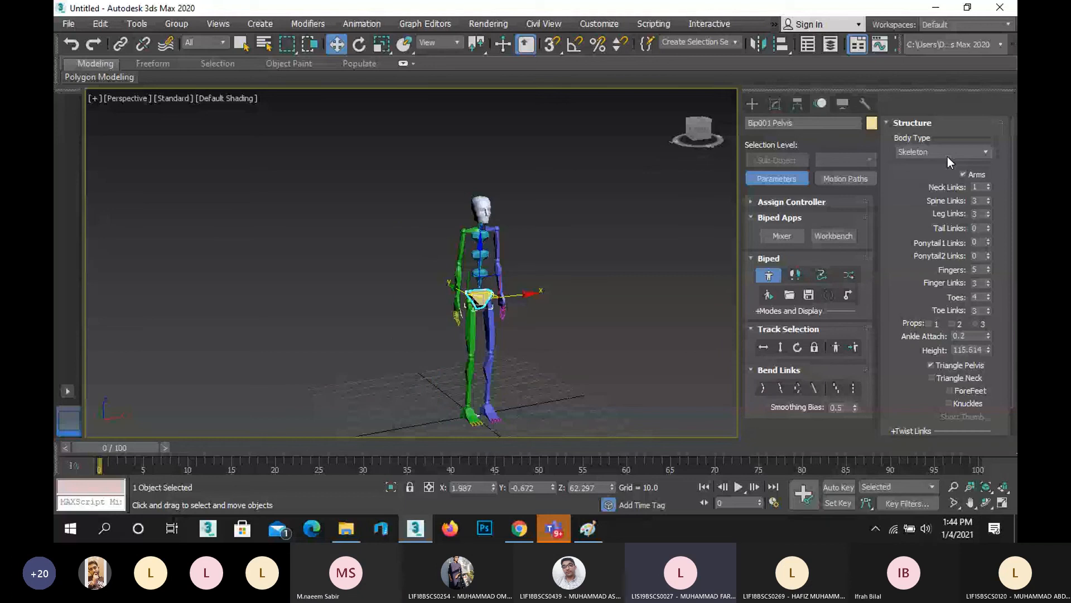
left_click(488, 324)
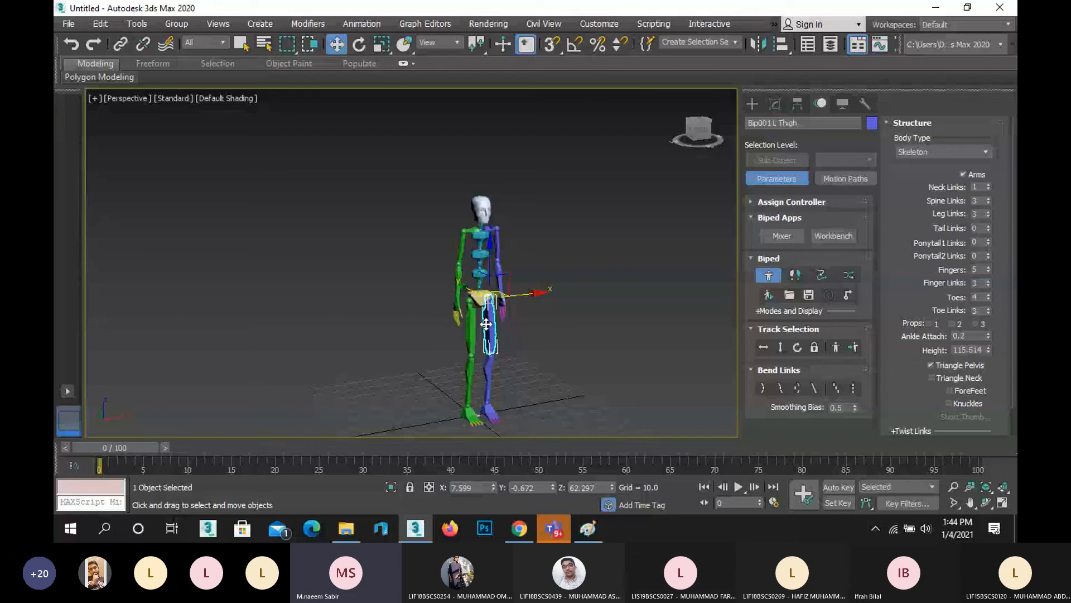
scroll(488, 304, "up", 3)
left_click(452, 340)
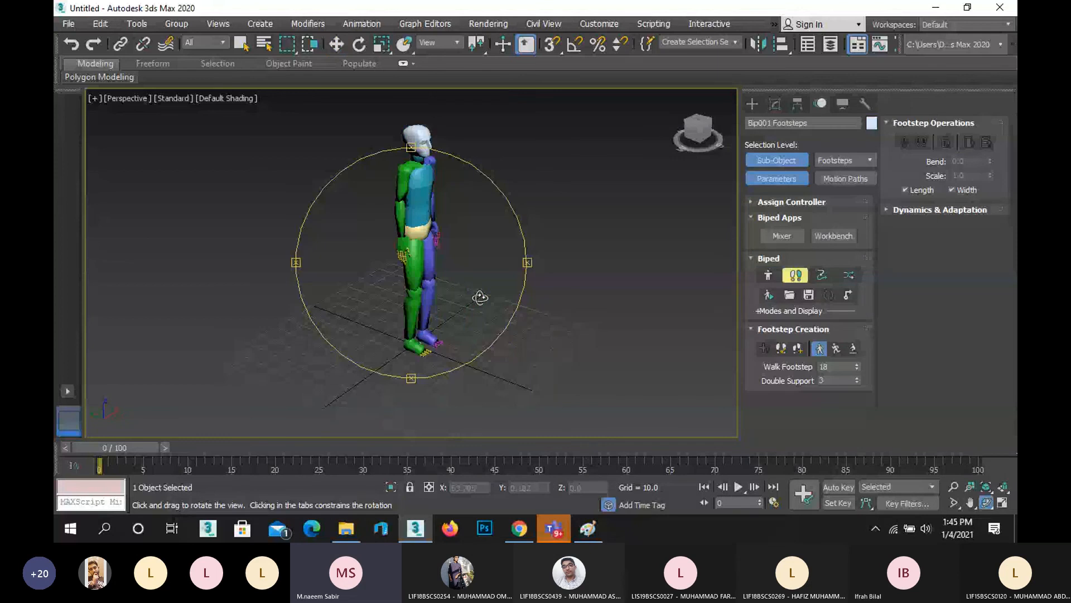
In Footstep Mode, create ten alternating right and left walk footsteps at the current frame, leading away in front of the biped.
middle_click_drag(480, 298, 404, 256)
right_click(404, 256)
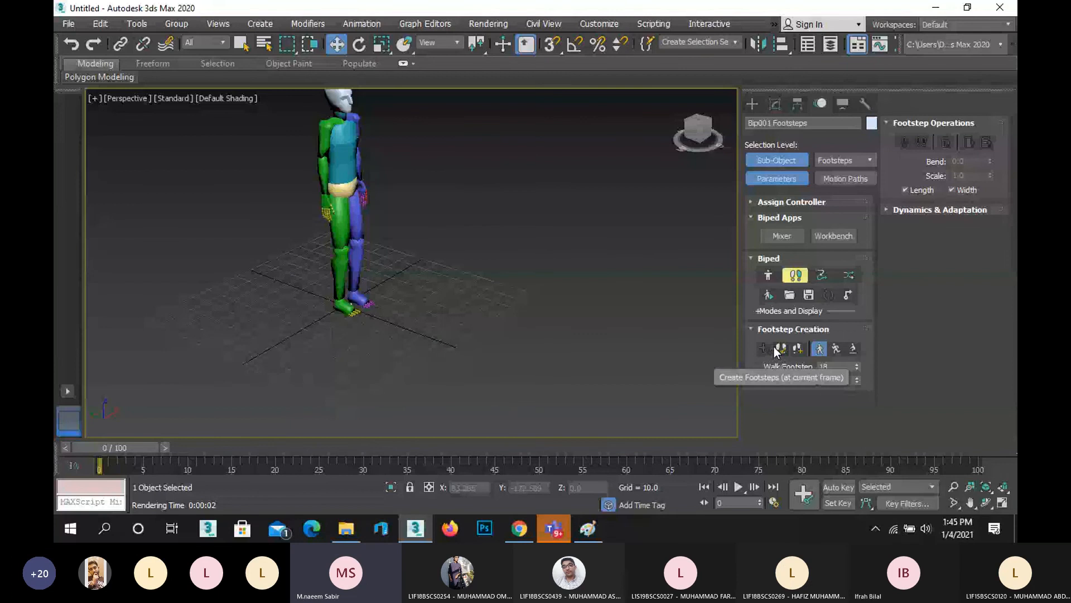
left_click(776, 348)
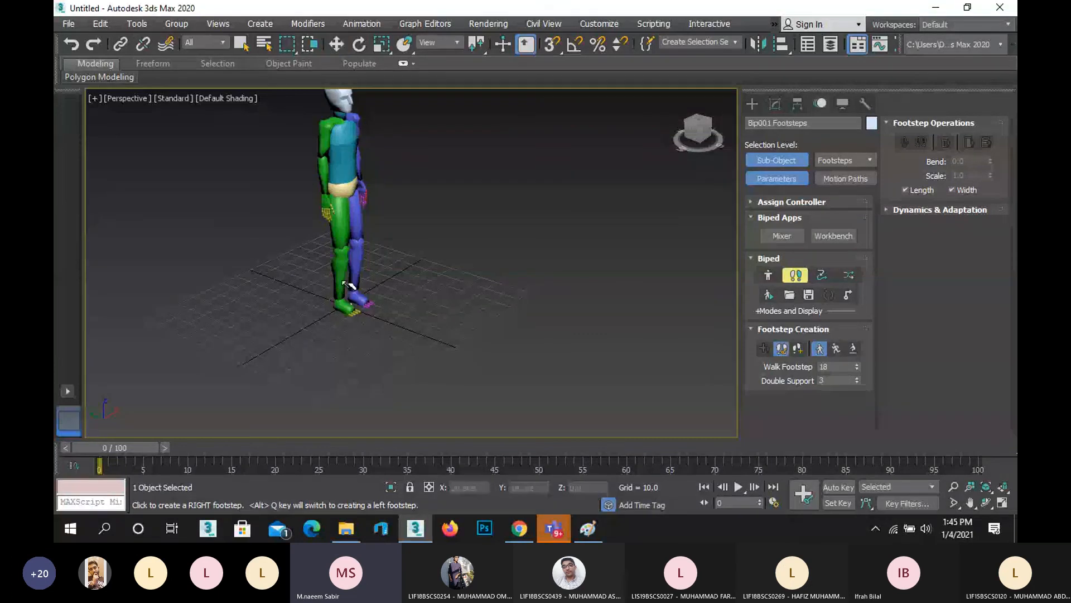
left_click(372, 321)
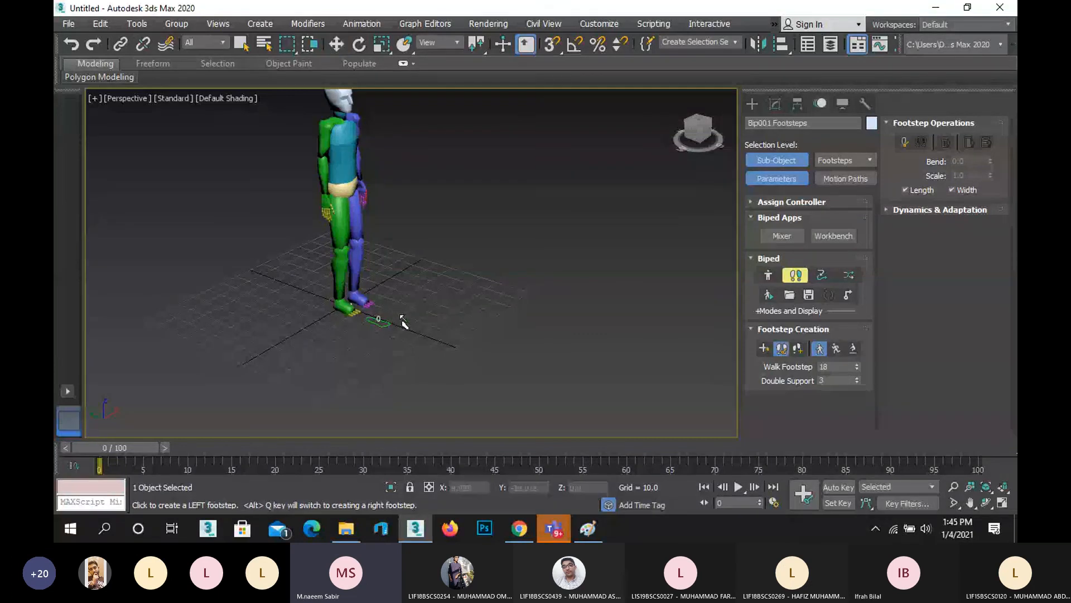
left_click(402, 320)
left_click(416, 341)
left_click(451, 336)
left_click(453, 361)
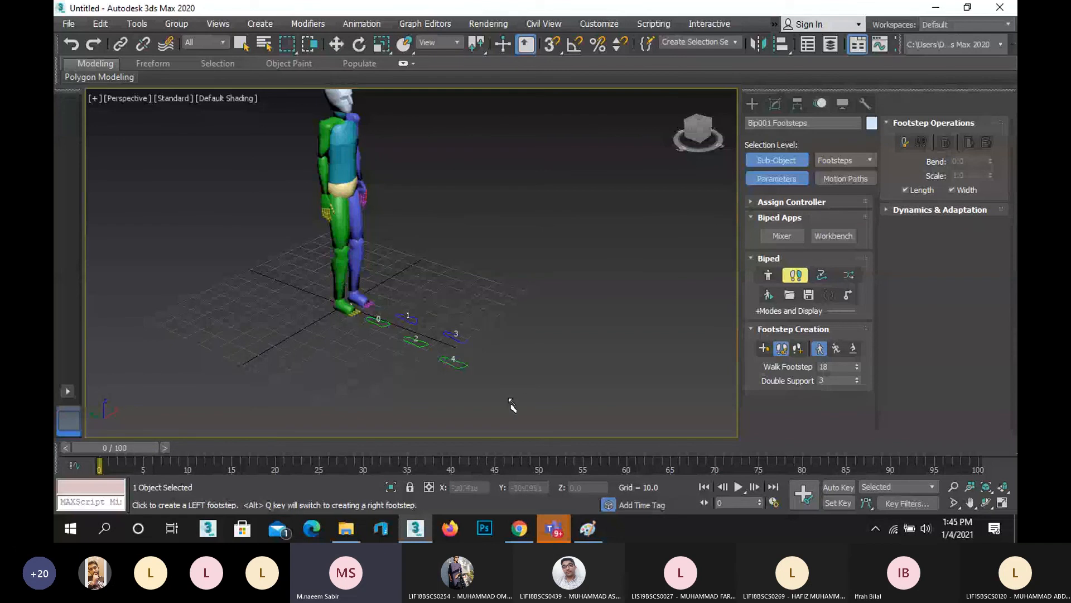
left_click(494, 358)
left_click(502, 392)
left_click(551, 390)
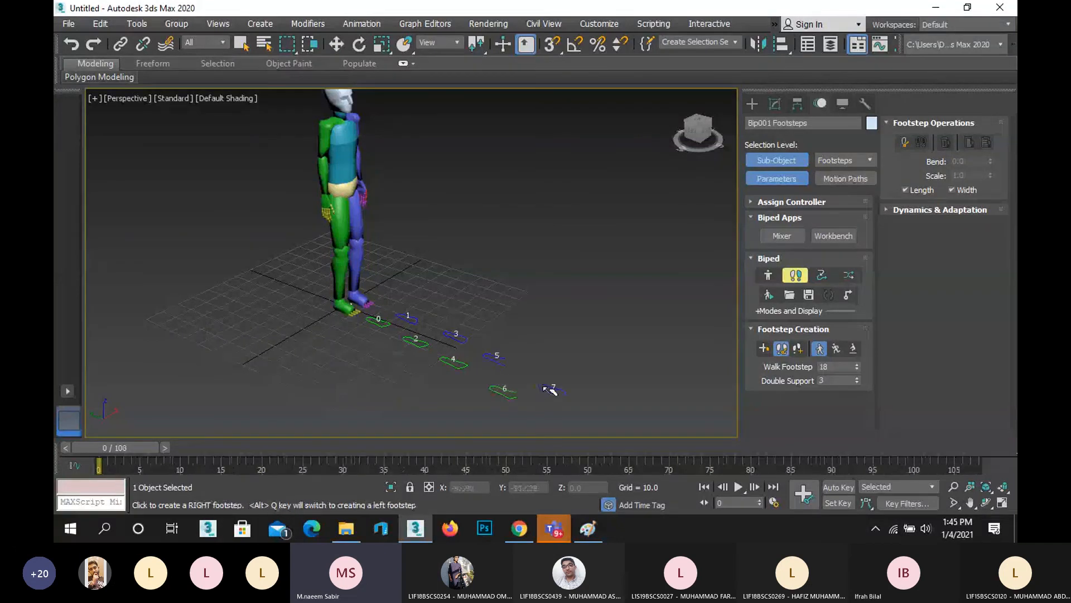
left_click(553, 413)
left_click(591, 412)
right_click(646, 343)
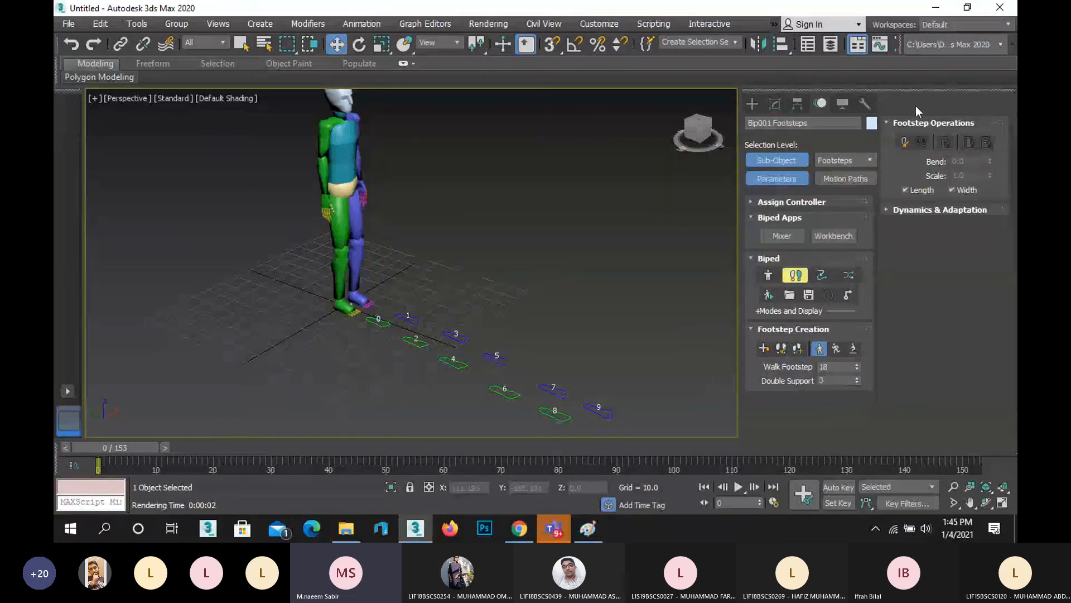
Create keys for the inactive footsteps, play the biped's walk animation and return to frame 0.
left_click(901, 141)
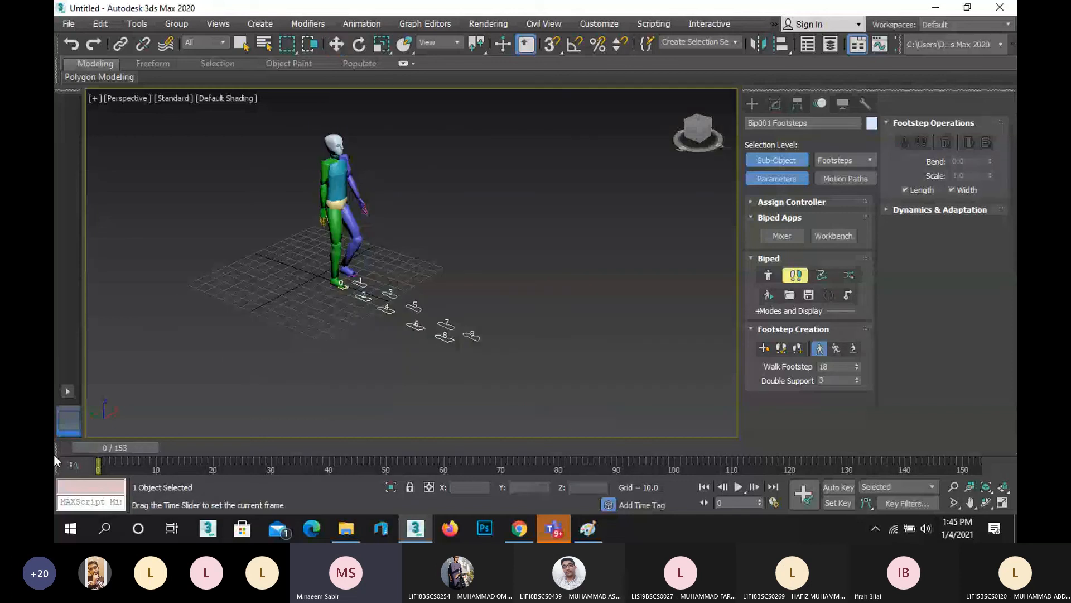
left_click(736, 486)
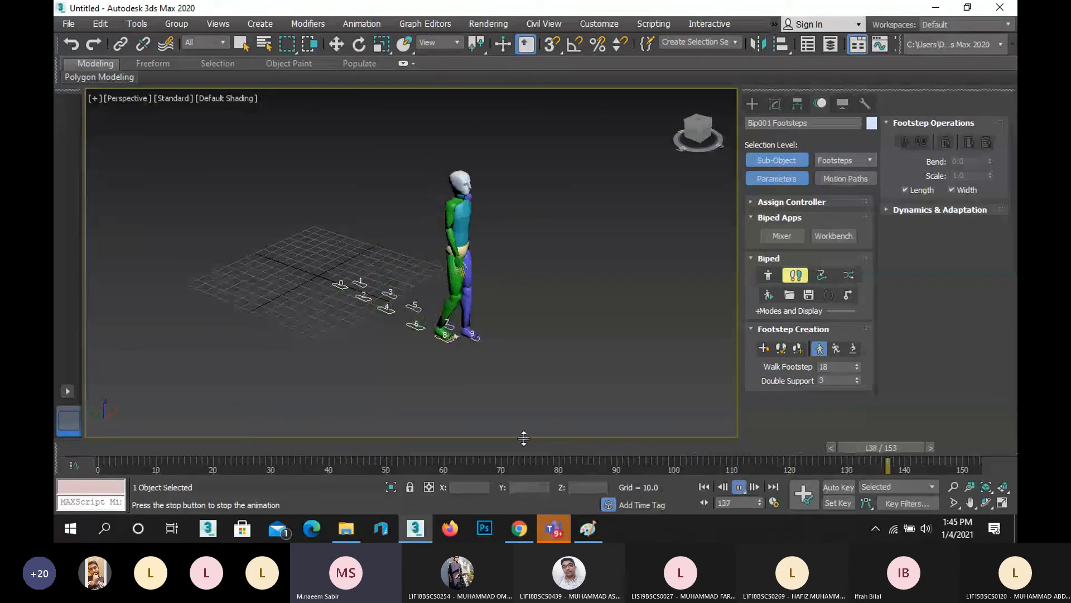
left_click_drag(298, 447, 112, 413)
Select footstep 3 and move it slightly outward along the X axis, to about X 13.5.
scroll(423, 313, "up", 4)
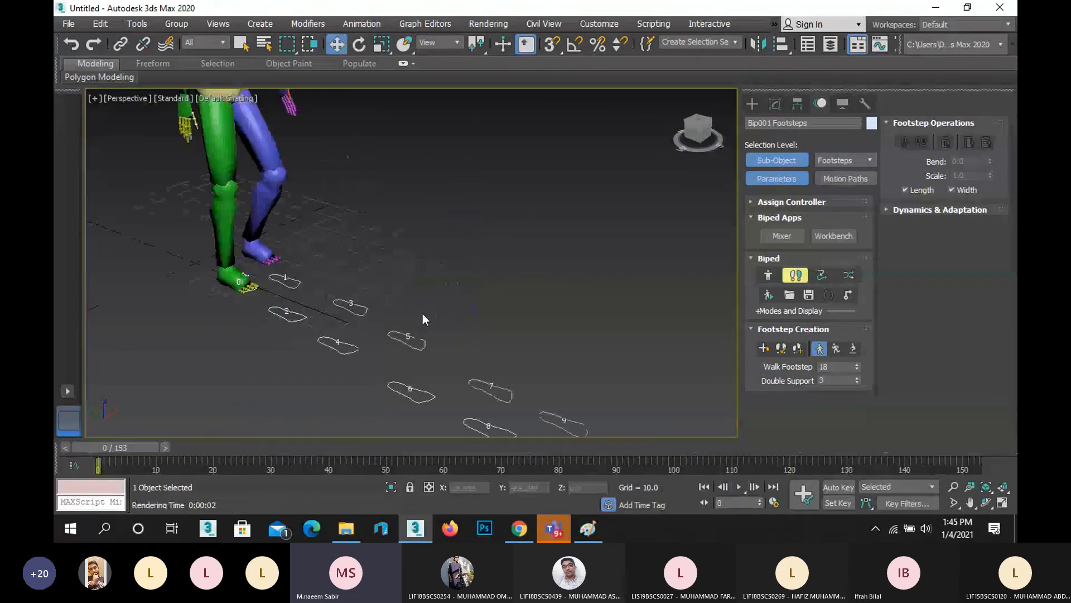
left_click(350, 305)
scroll(390, 286, "down", 3)
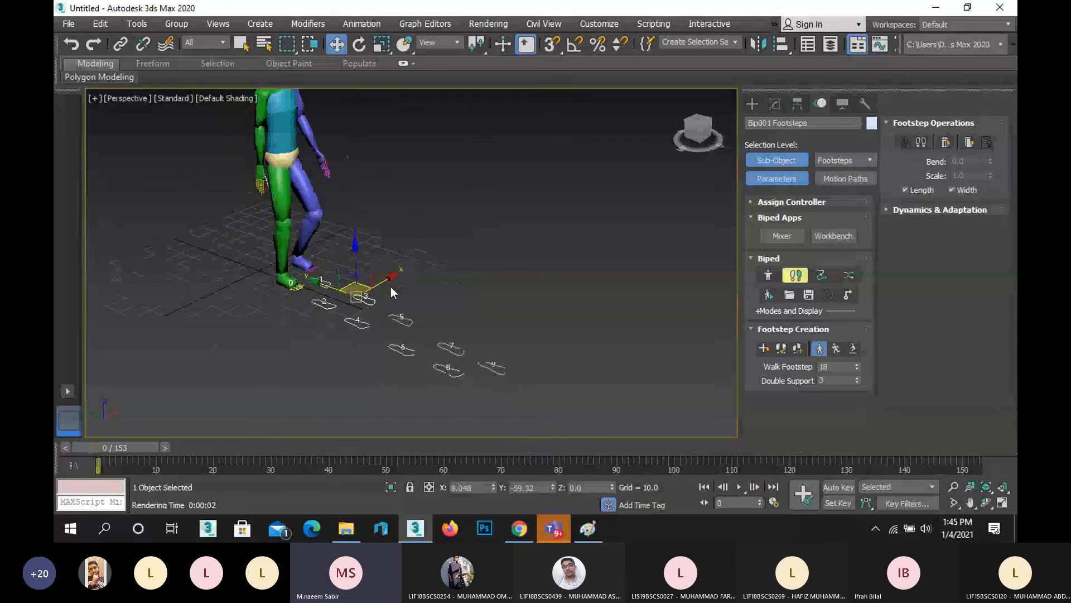
mouse_move(384, 283)
left_mouse_down()
mouse_move(398, 280)
mouse_move(390, 285)
left_mouse_up()
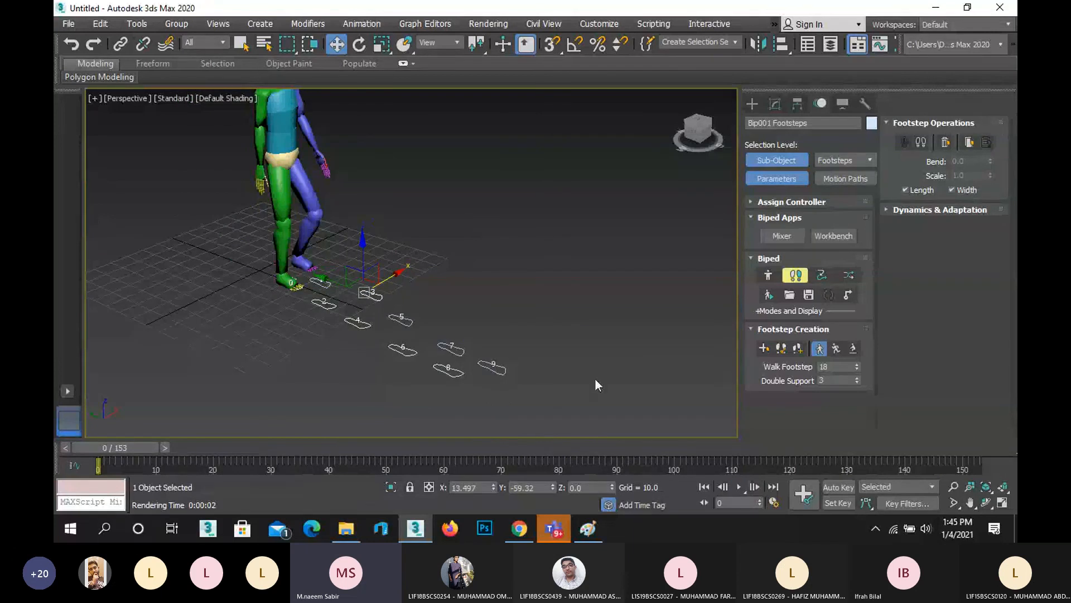
Shift footsteps 7 to 9 farther ahead along Y, with footstep 9 at about Y -201.9 and footstep 7 pulled back to about Y -127.3.
left_click_drag(569, 337, 463, 401)
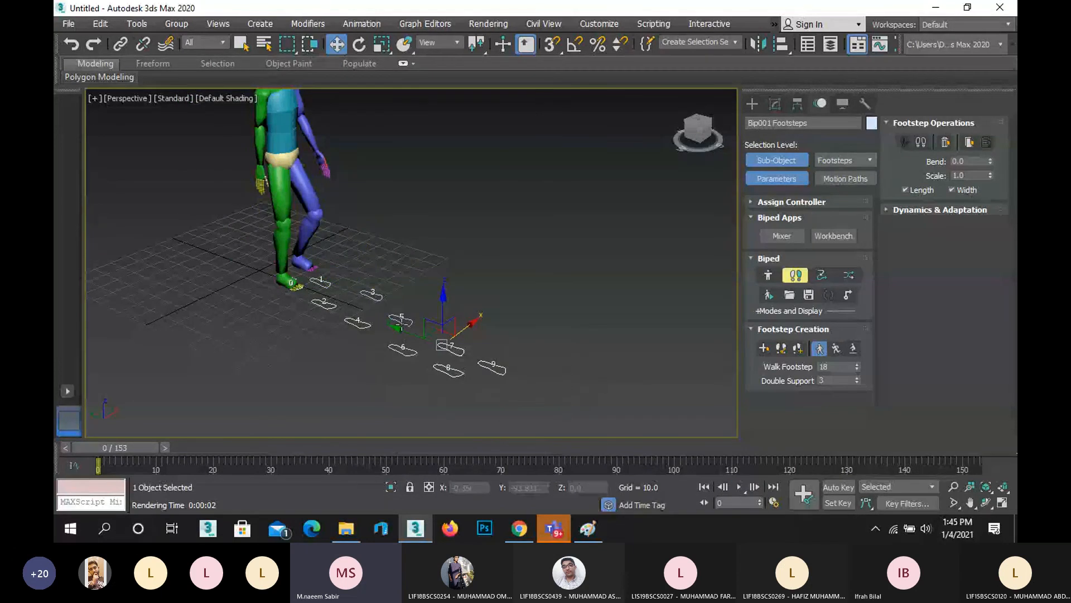
left_click_drag(402, 337, 470, 353)
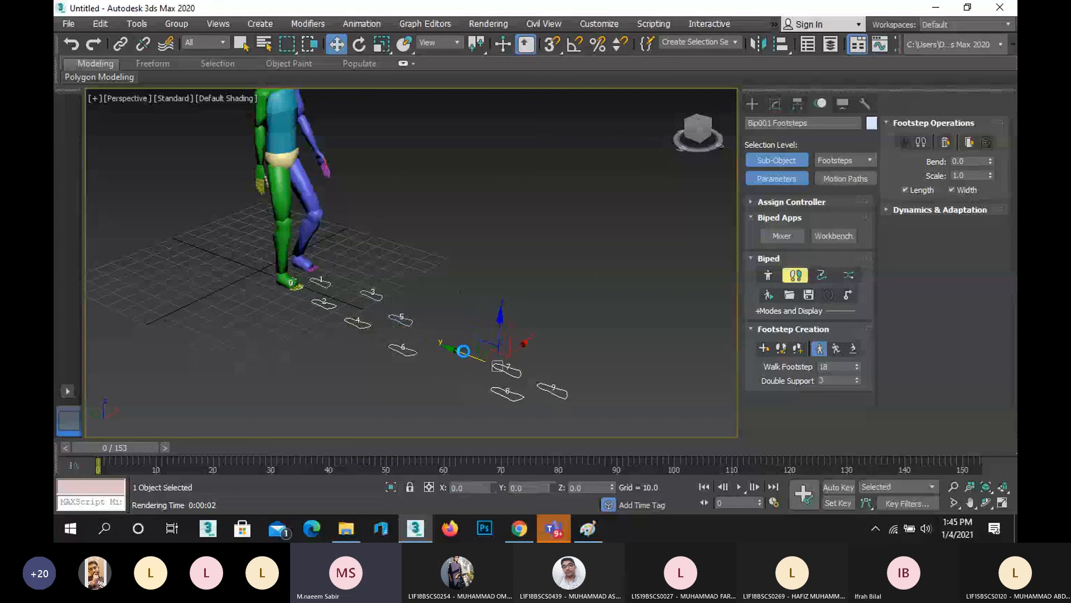
left_click_drag(590, 378, 551, 413)
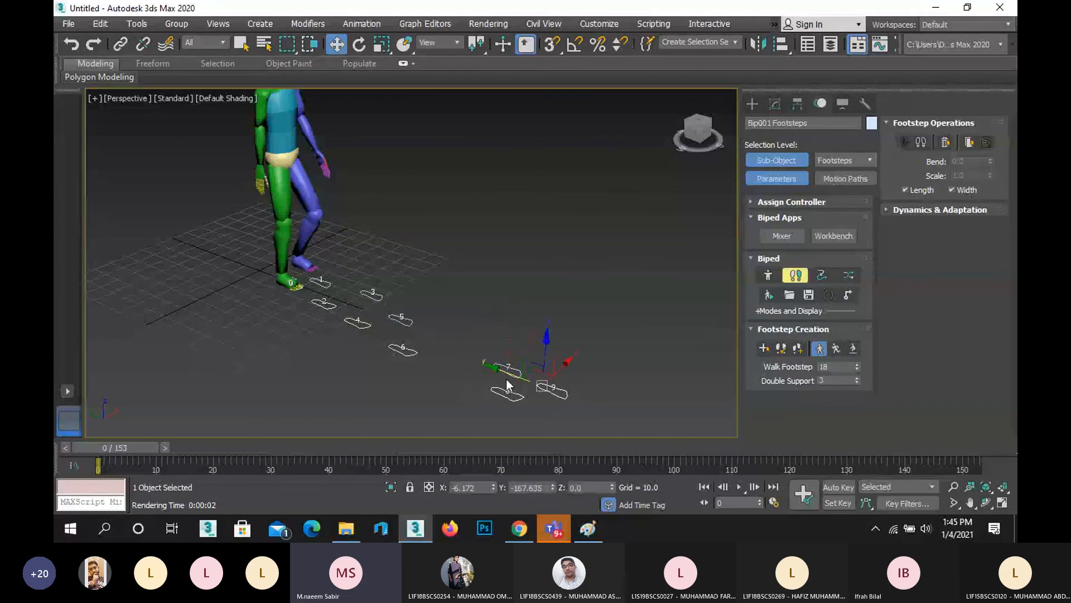
left_click_drag(507, 376, 596, 412)
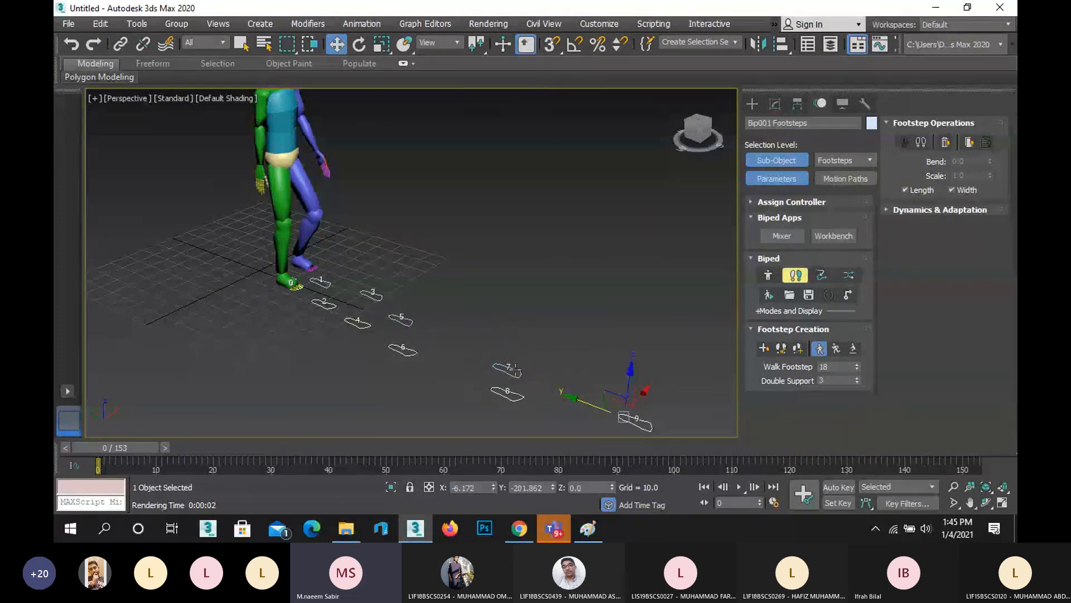
left_click(502, 368)
left_click_drag(471, 359, 433, 345)
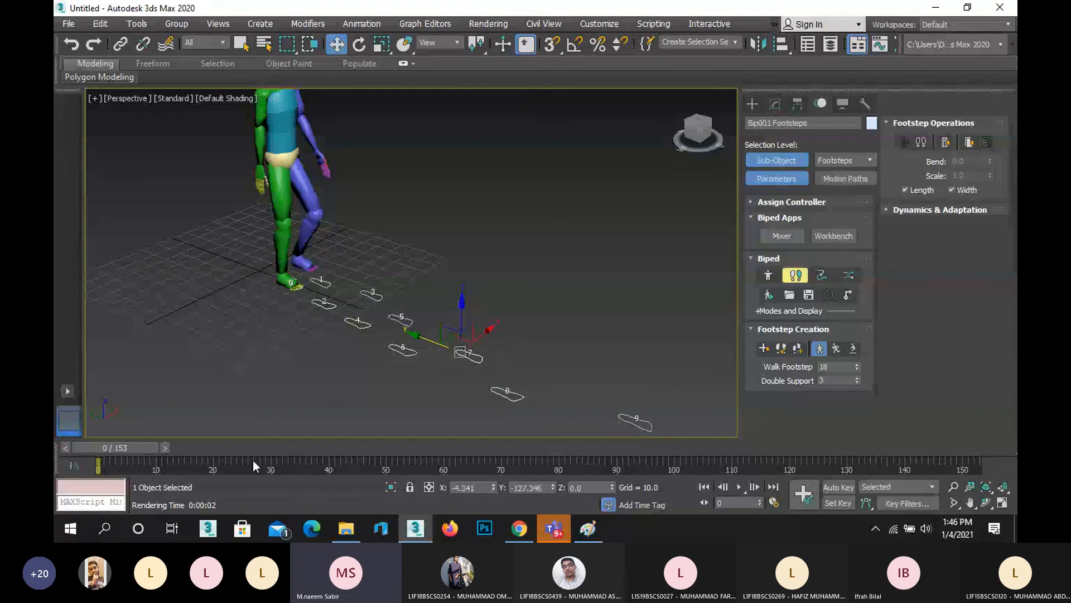
Play the walk animation over the respaced footsteps and stop playback at frame 36.
left_click(739, 487)
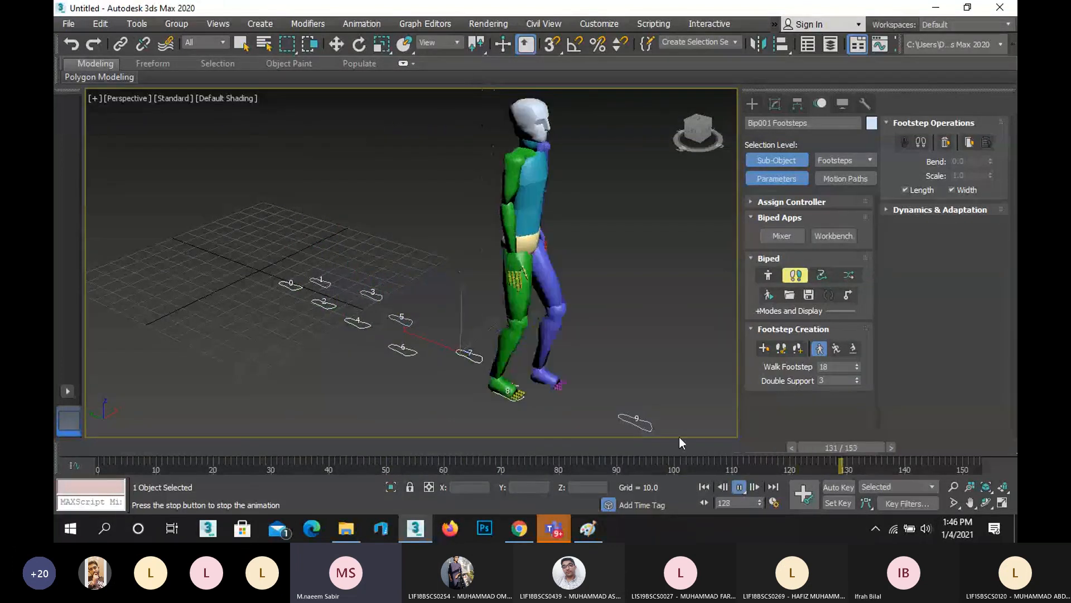
scroll(423, 297, "down", 2)
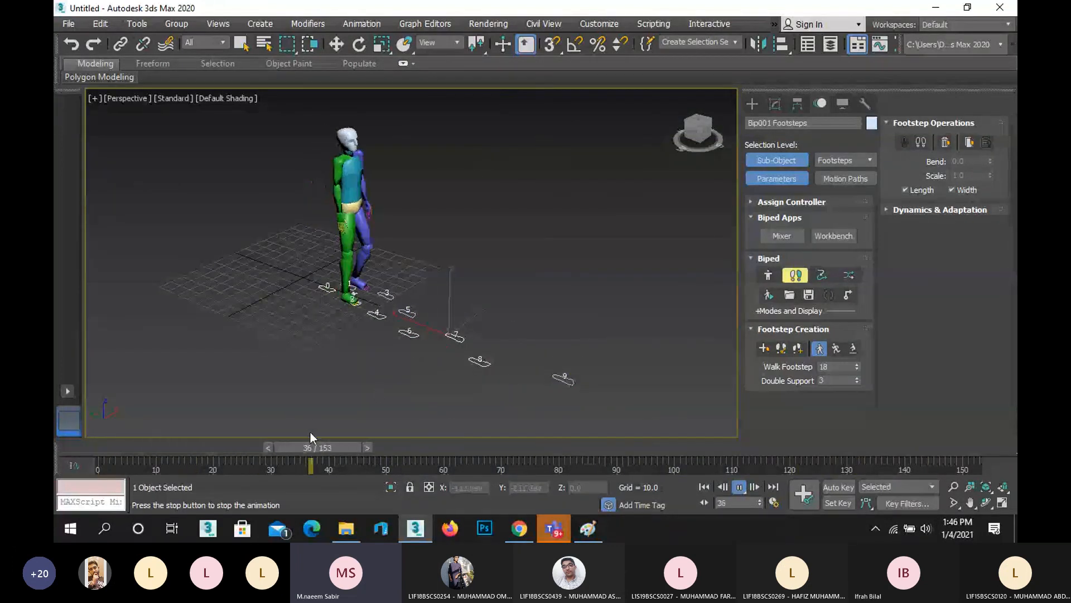
left_click_drag(315, 447, 274, 447)
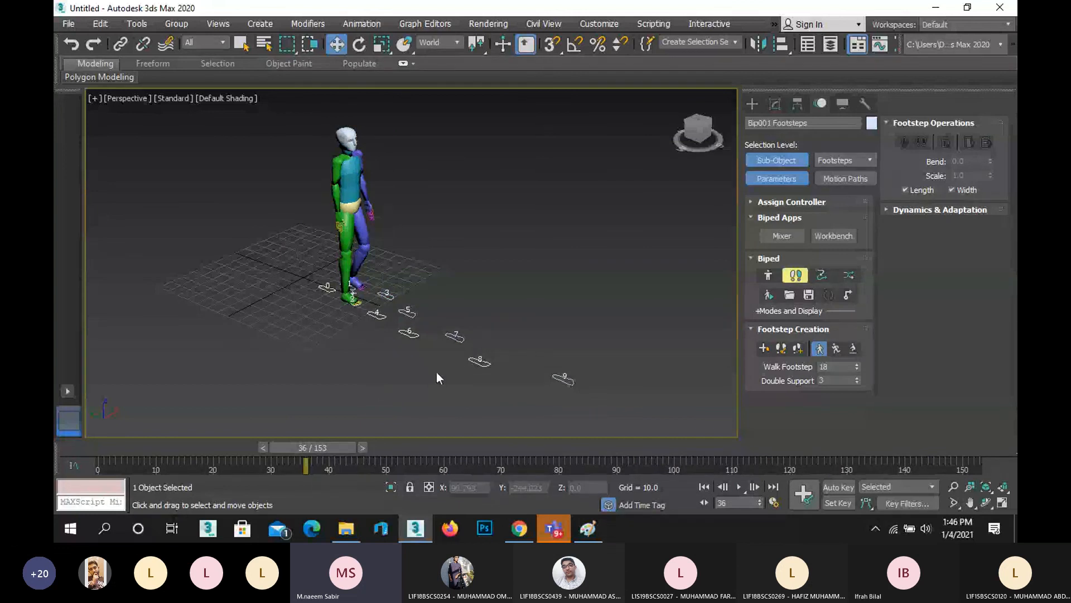
Leave footstep editing, clear the selection and select the biped's right calf.
key("ctrl+b")
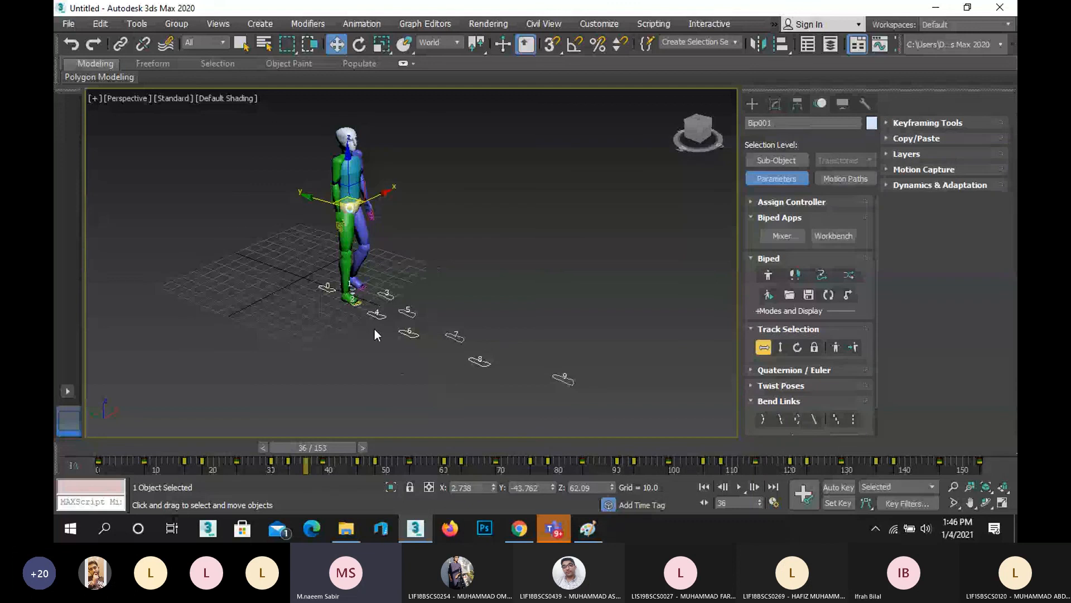
scroll(377, 330, "up", 8)
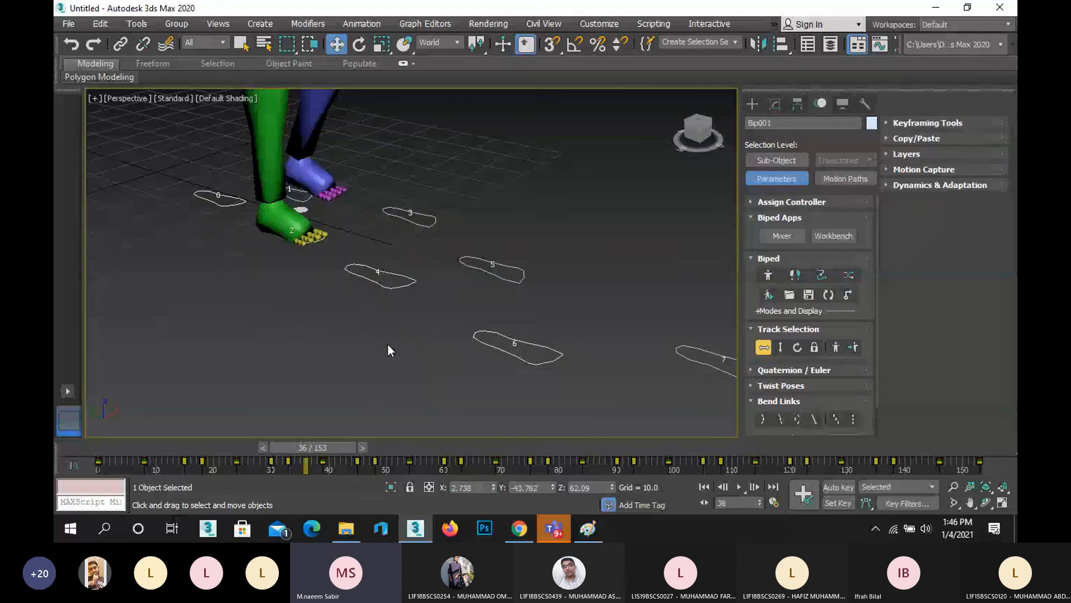
left_click(388, 345)
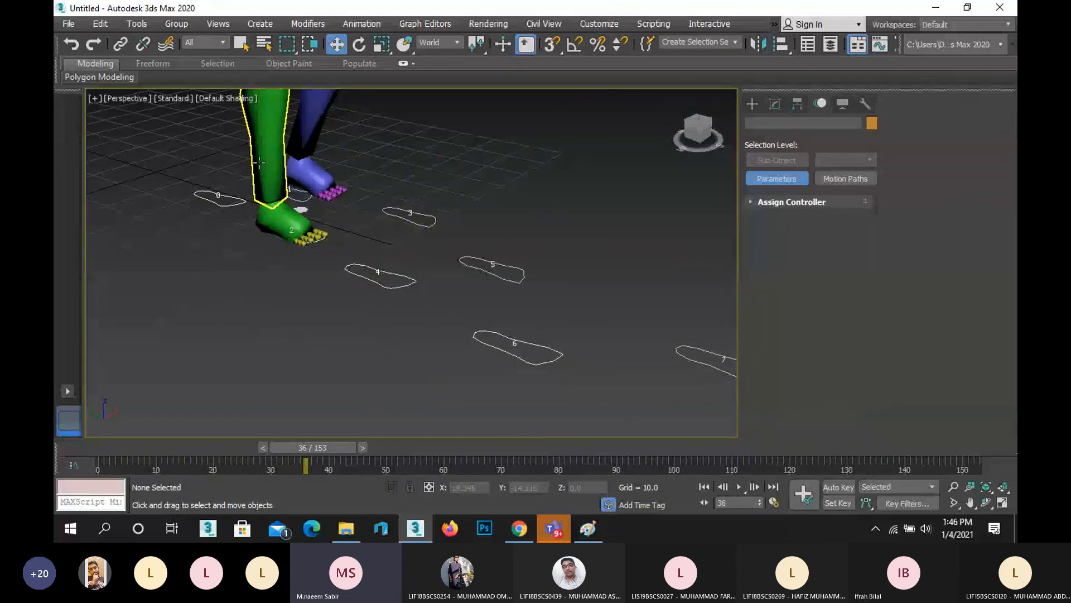
left_click(361, 331)
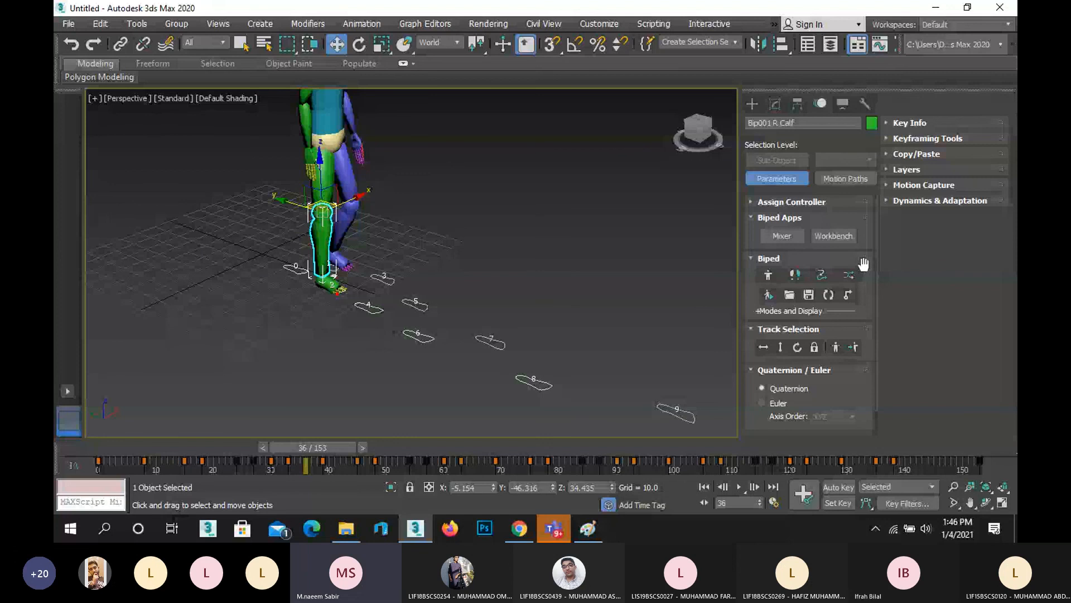
Turn Footstep Mode back on and try to create additional footsteps at frame 36.
left_click(795, 275)
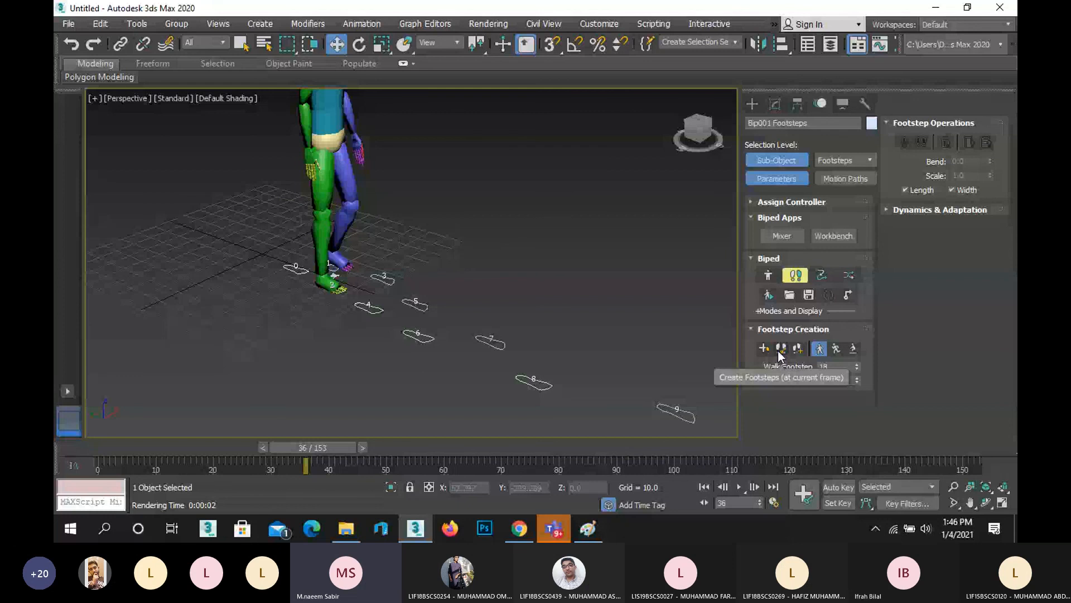
left_click(780, 351)
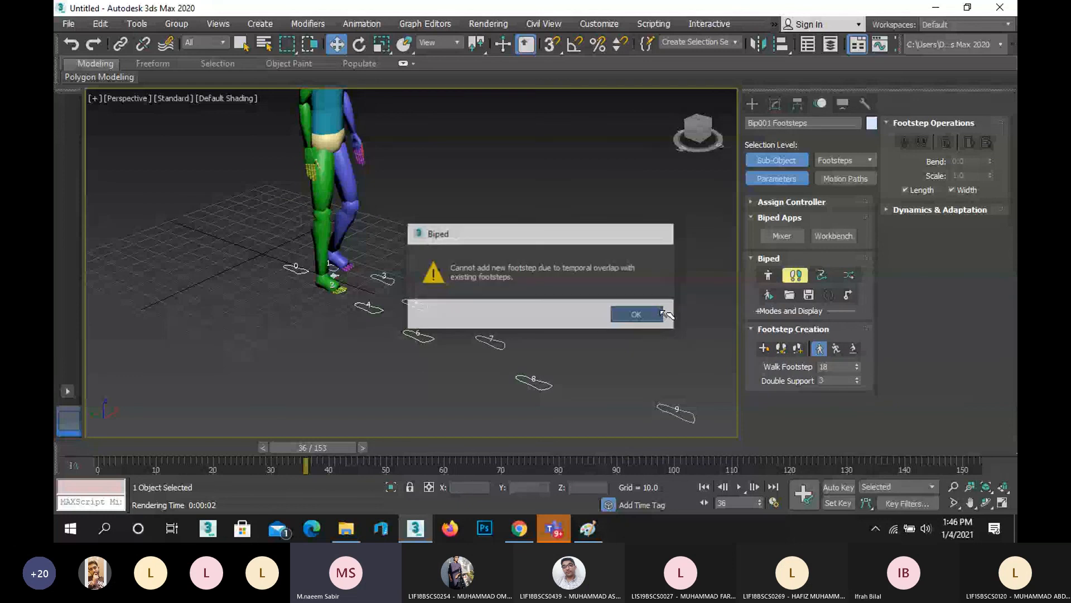
left_click(636, 314)
scroll(608, 385, "down", 5)
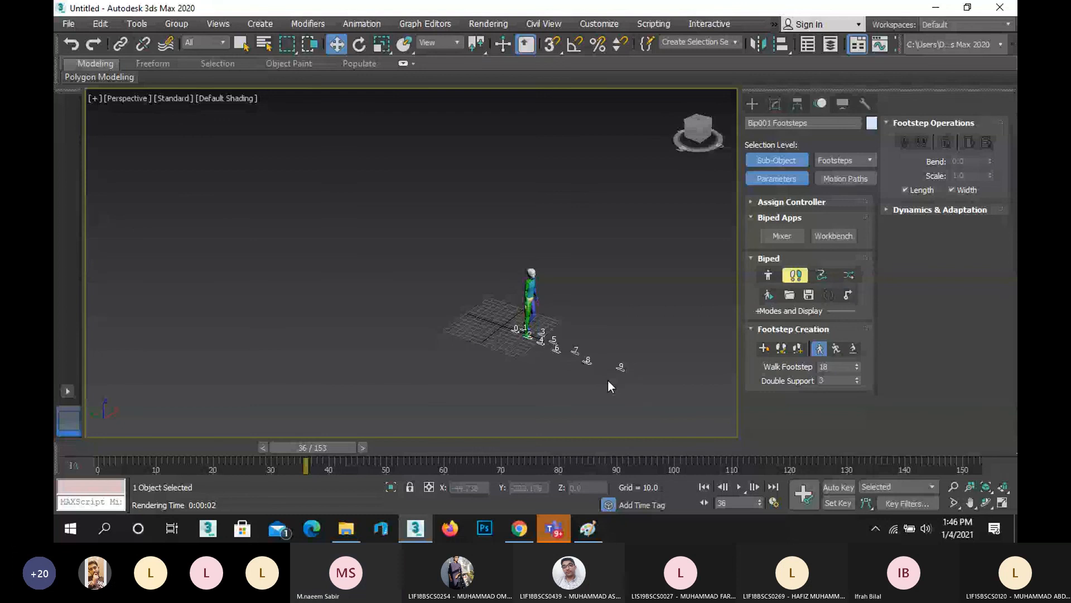
Leave Footstep Mode with nothing selected and return the animation to frame 0.
left_click(537, 332)
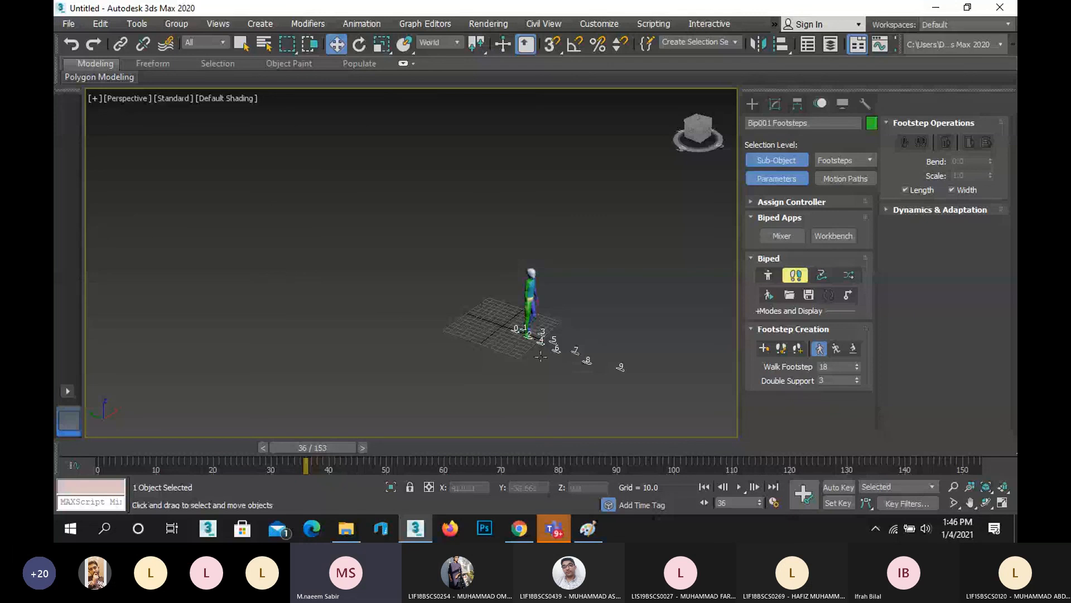
left_click(577, 385)
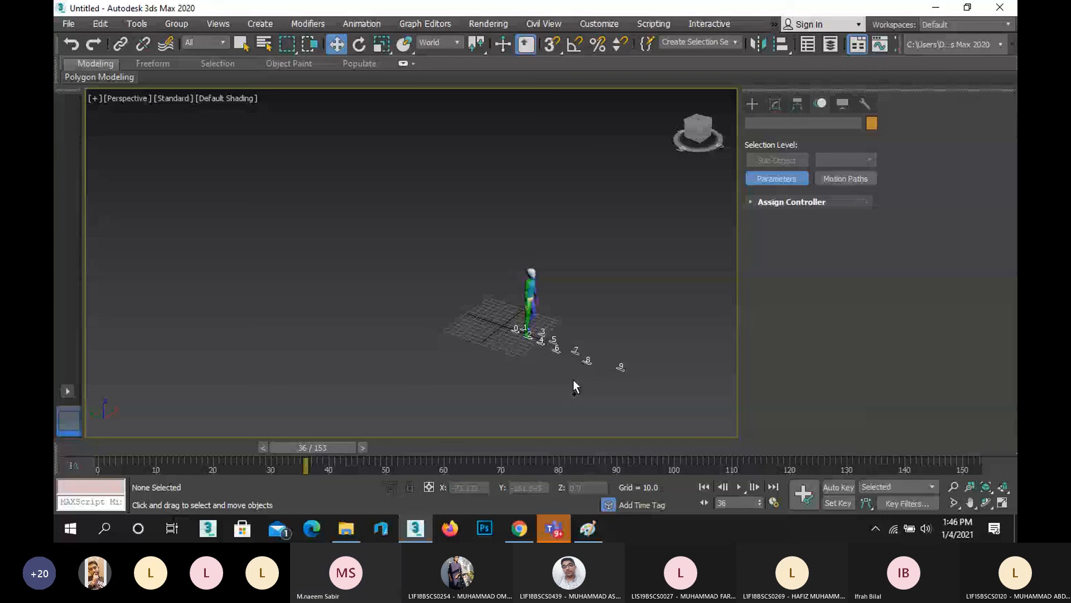
scroll(552, 365, "up", 5)
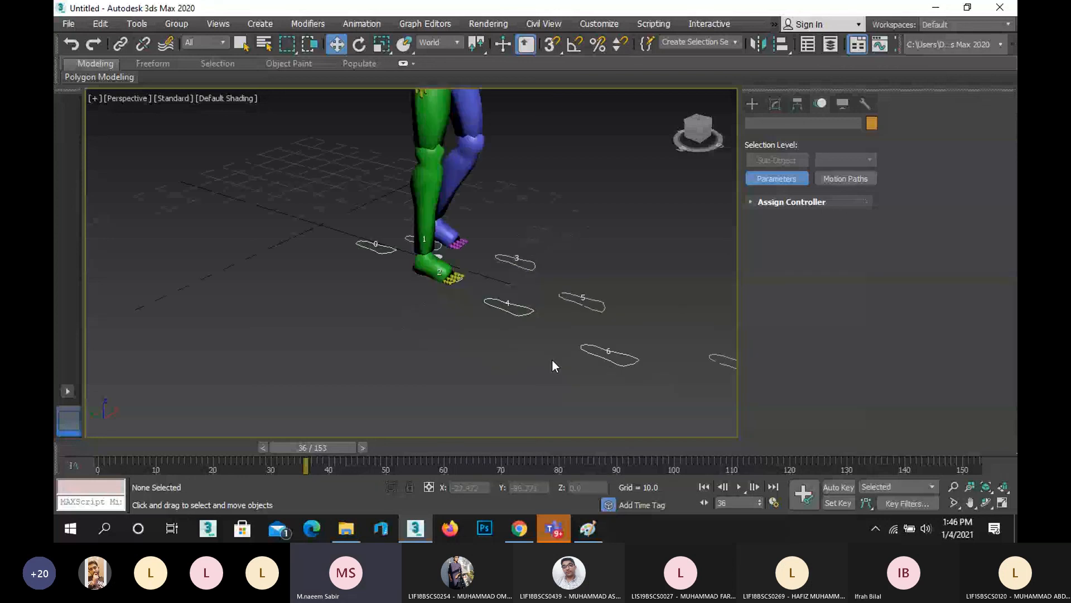
scroll(417, 299, "down", 5)
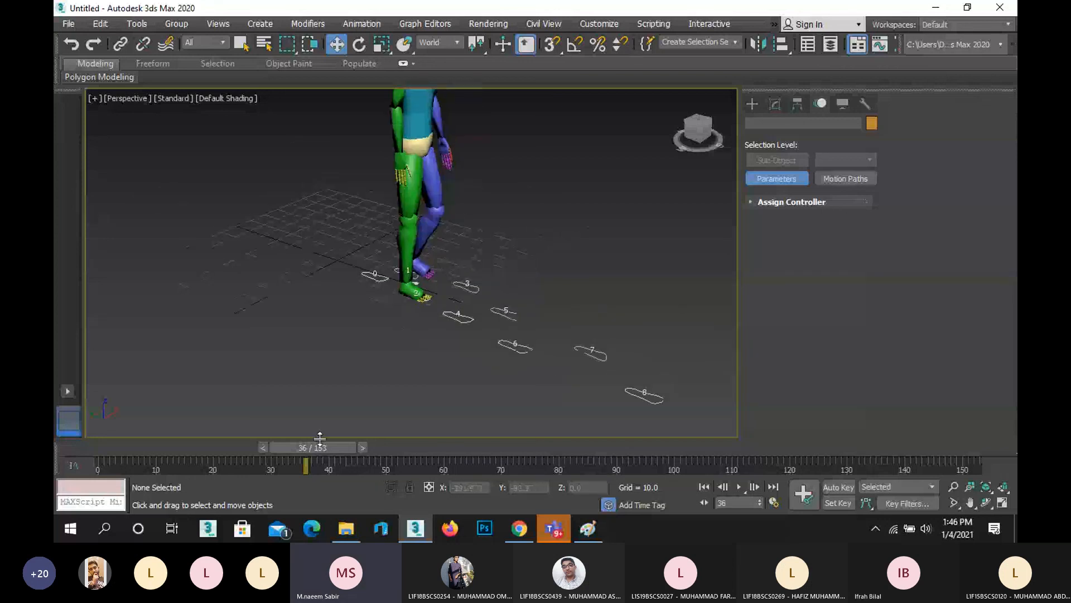
left_click_drag(317, 446, 54, 443)
key("w")
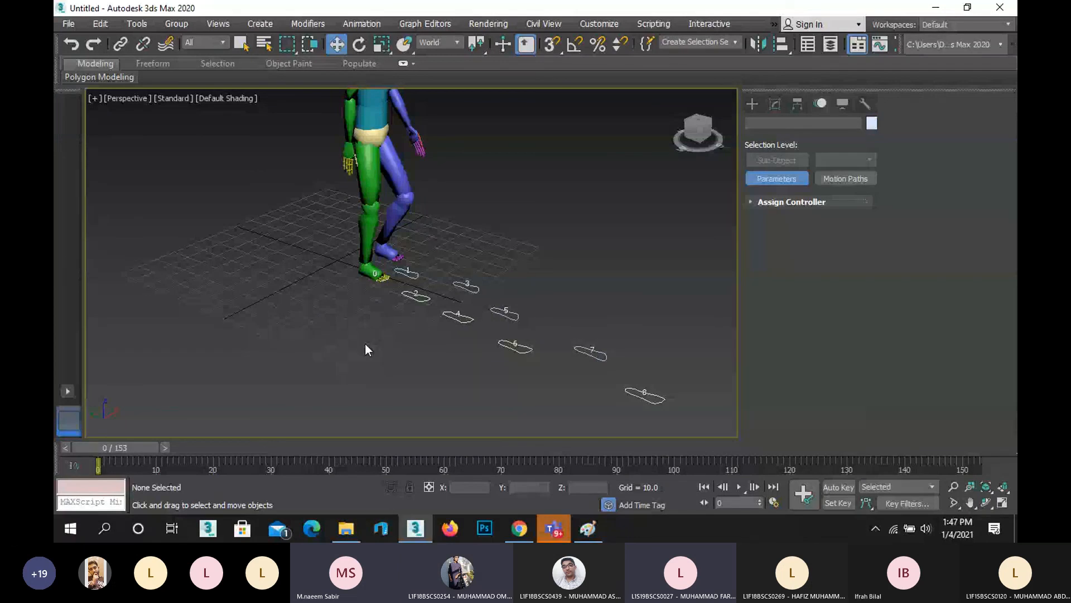
Undo the footstep moves and the footstep key creation, back to the inactive footsteps.
key("ctrl+z")
key("ctrl+z")
key("ctrl+z")
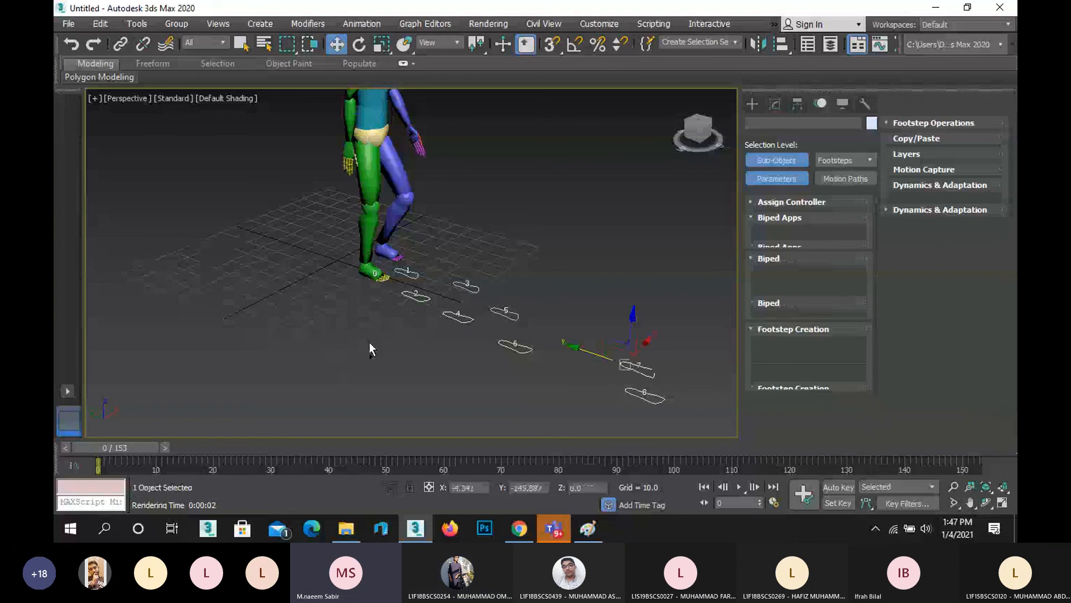
Move footstep 2 sideways about 22 units along X and footstep 3 the opposite way to about X -12, crossing the walk path.
scroll(366, 272, "up", 4)
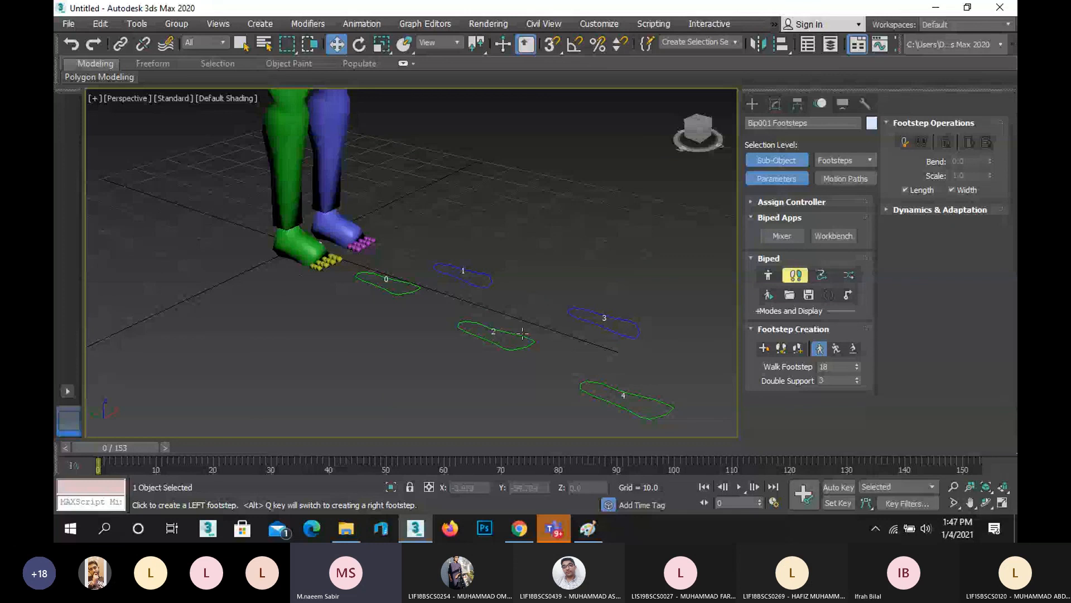
left_click_drag(523, 333, 554, 256)
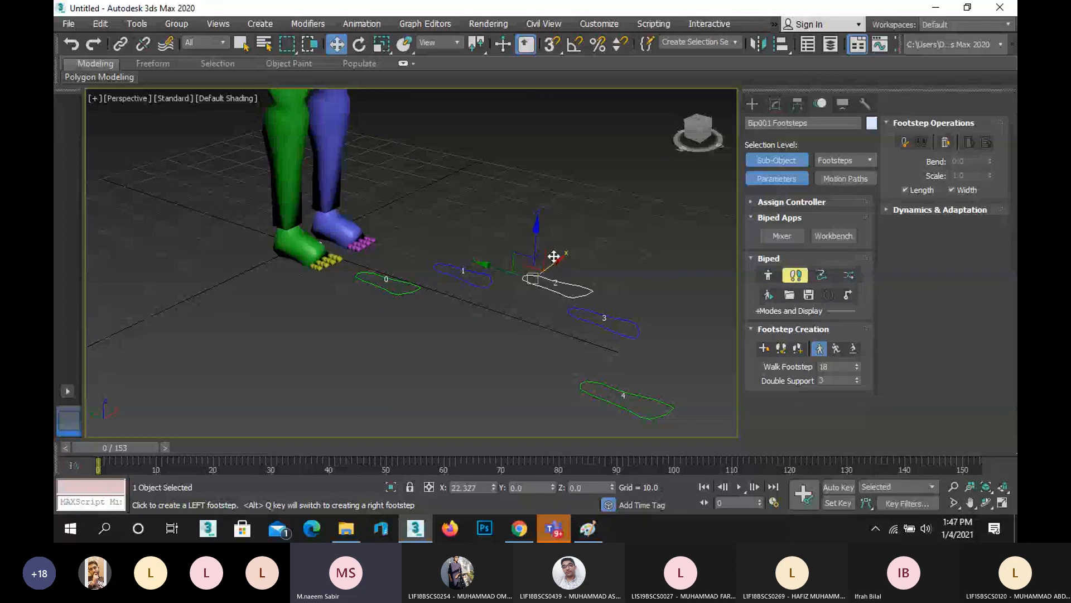
left_click(596, 320)
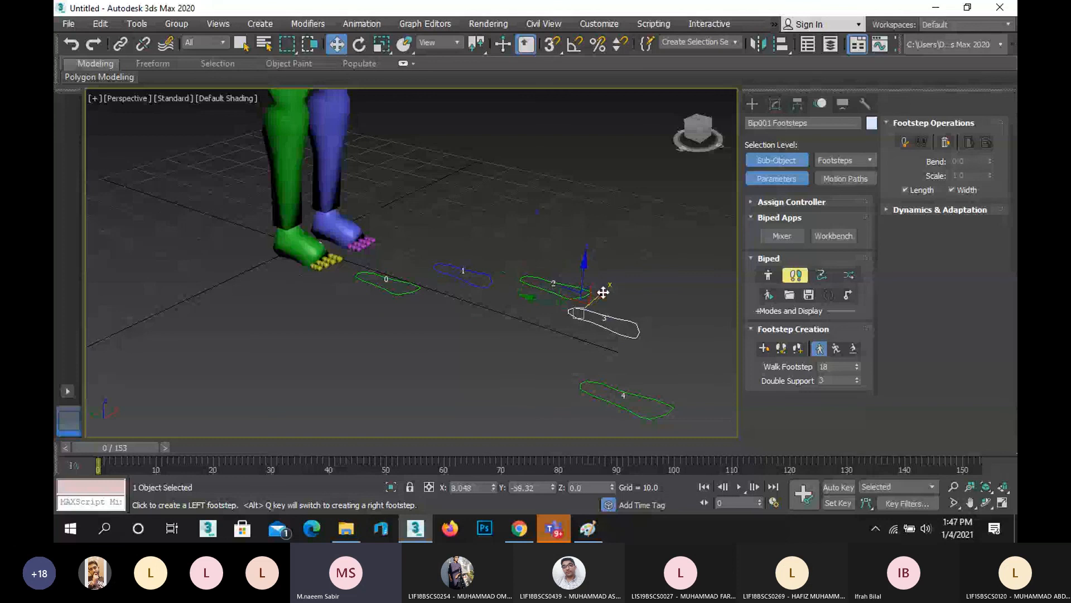
left_click_drag(603, 294, 593, 379)
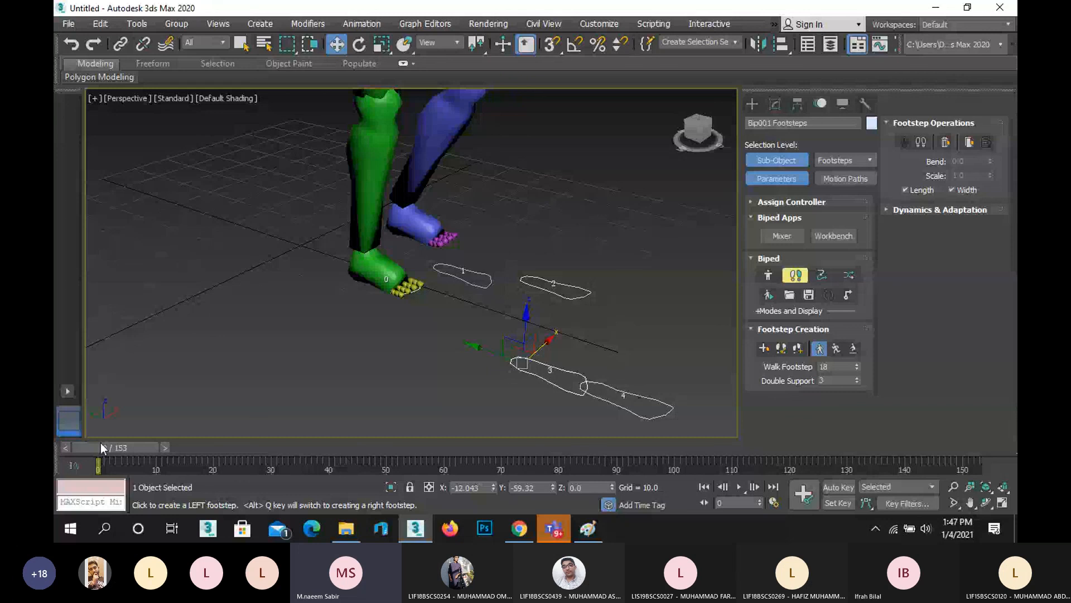
Scrub the walk animation to frame 38 and back to frame 14 to examine how the legs follow the crossed footsteps.
left_click_drag(101, 445, 318, 447)
scroll(277, 249, "down", 3)
middle_click_drag(275, 190, 272, 226)
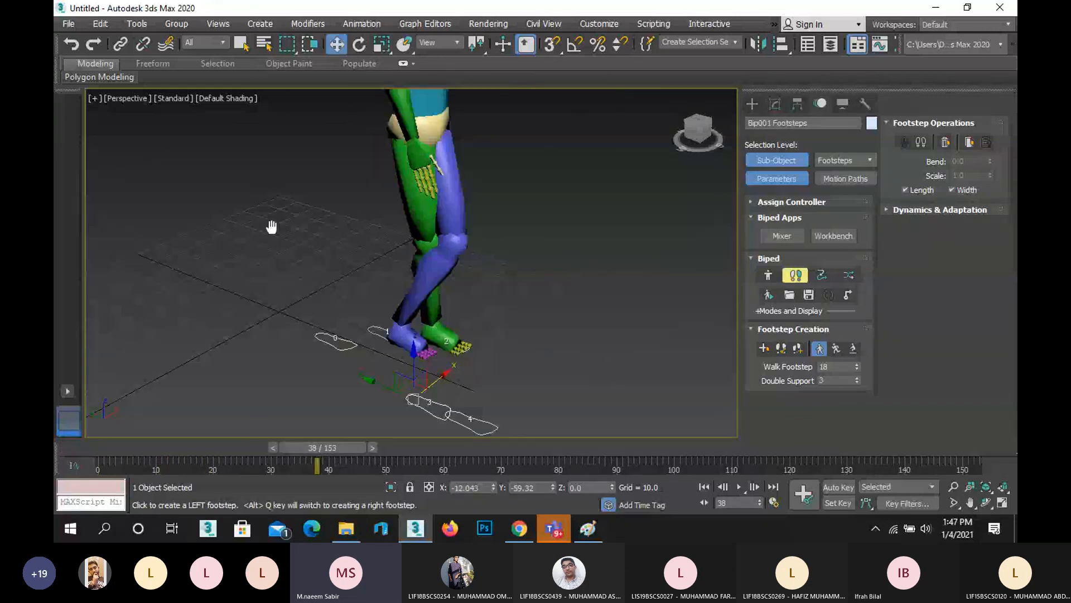
left_click_drag(307, 448, 179, 438)
scroll(433, 229, "down", 5)
scroll(434, 274, "up", 3)
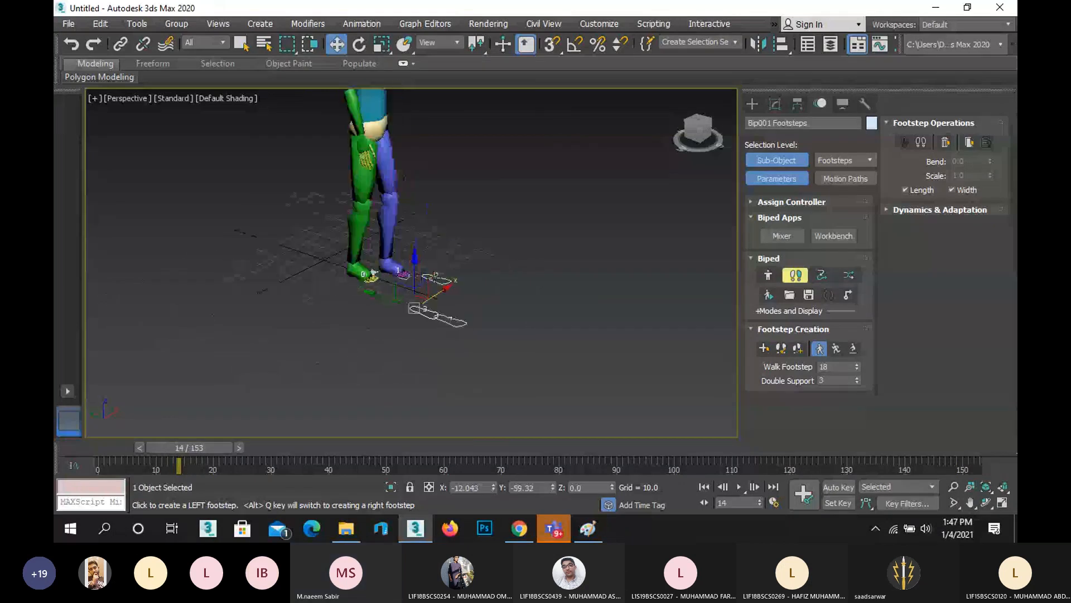
Move footsteps 4, 3 and 2 farther forward along the walk direction to lengthen the stride.
left_click(444, 318)
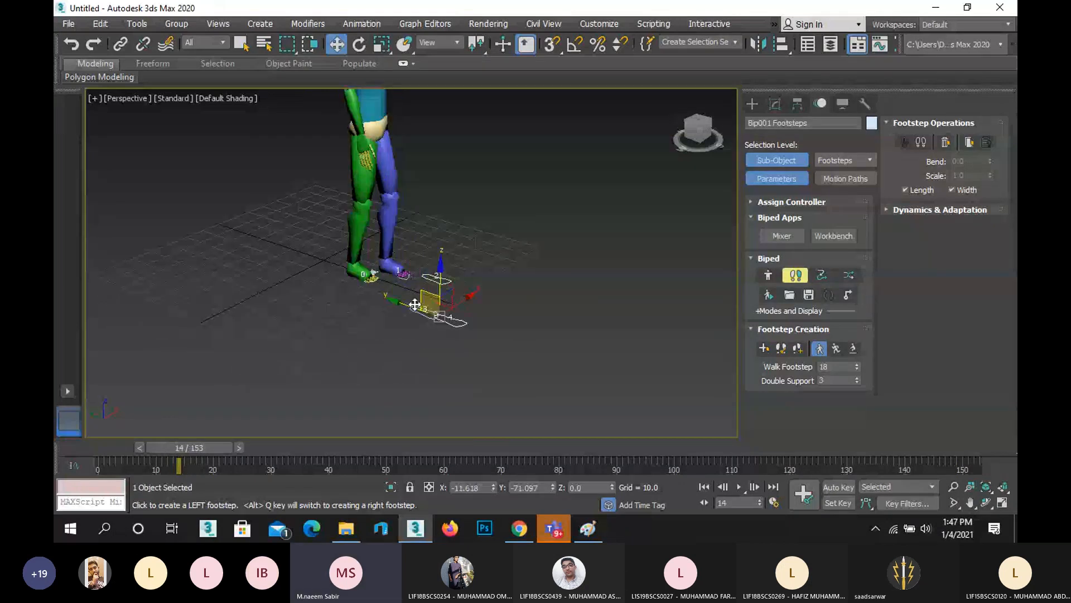
left_click_drag(413, 306, 488, 335)
left_click(436, 314)
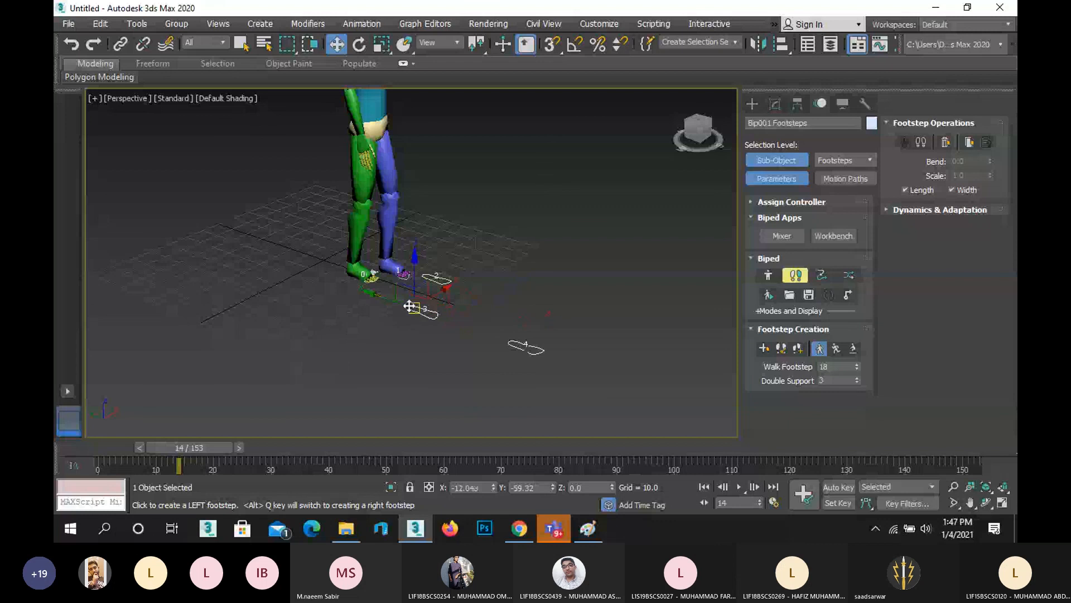
left_click_drag(385, 296, 439, 279)
left_click(429, 278)
Scrub the animation forward to frame 35 to check the biped's stride onto footstep 2.
left_click(237, 449)
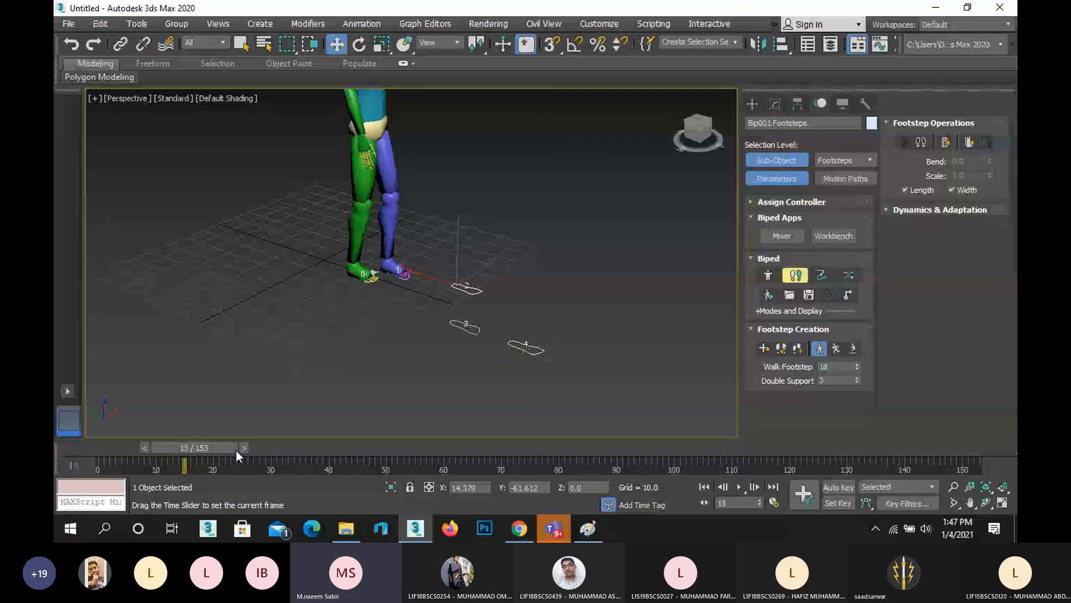
left_click_drag(236, 450, 268, 432)
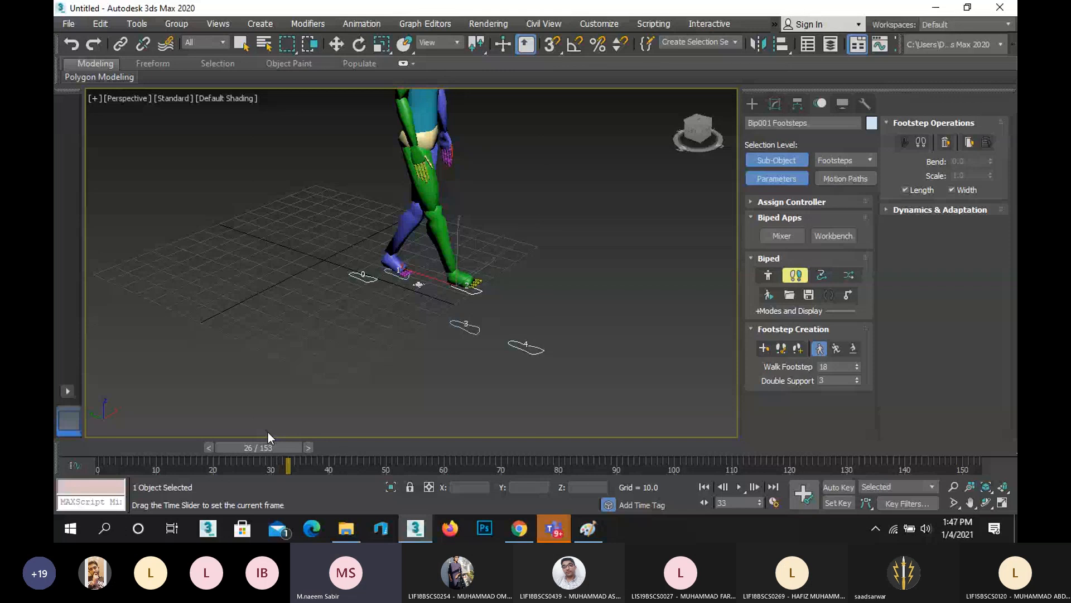
left_click_drag(268, 432, 324, 435)
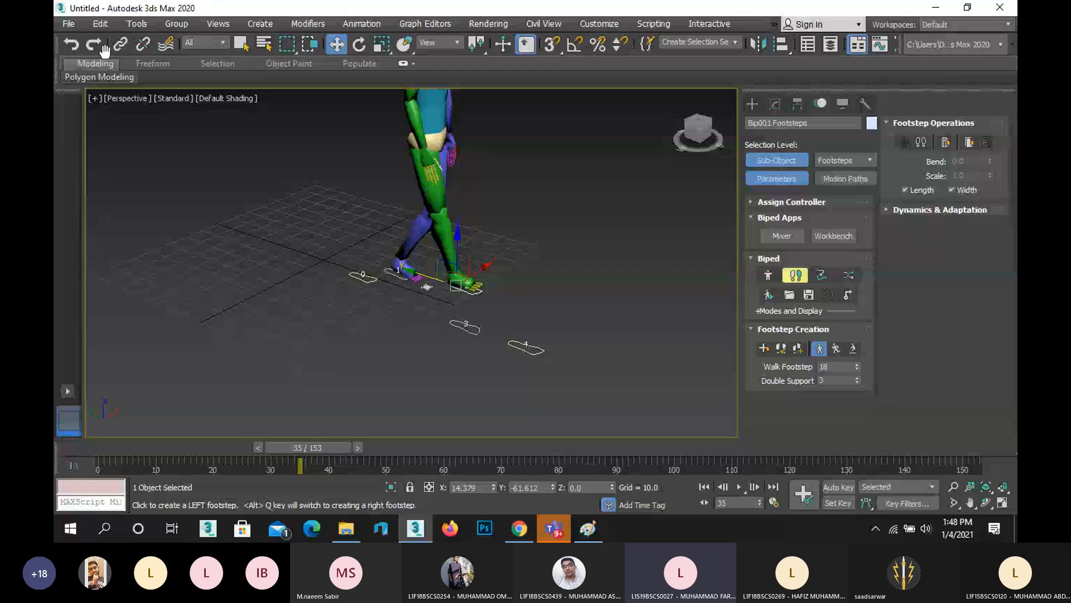
Switch to the class meeting window in Microsoft Teams.
left_click(564, 523)
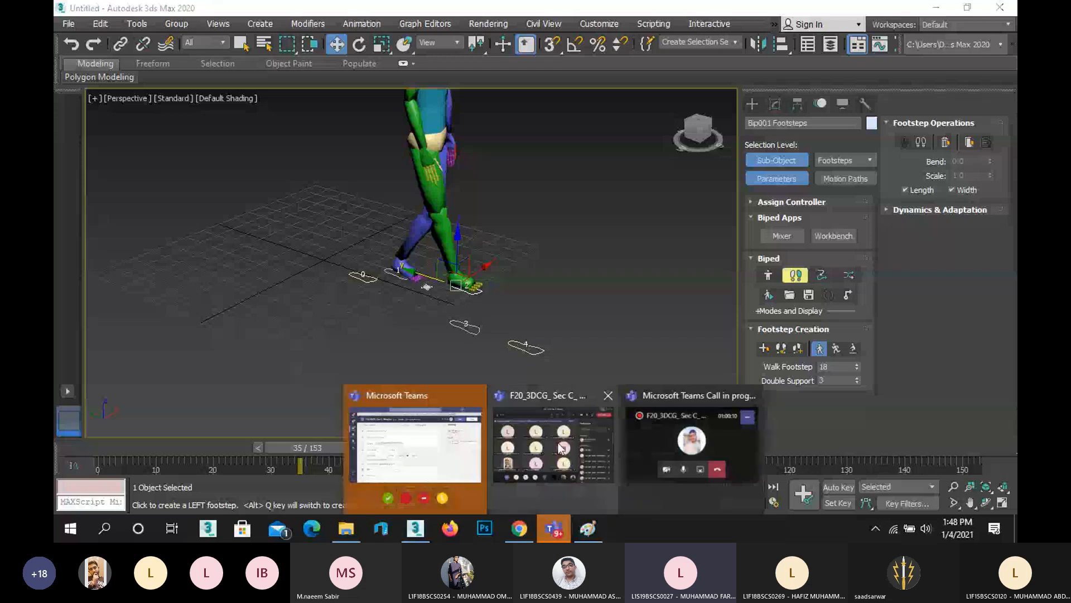
left_click(557, 463)
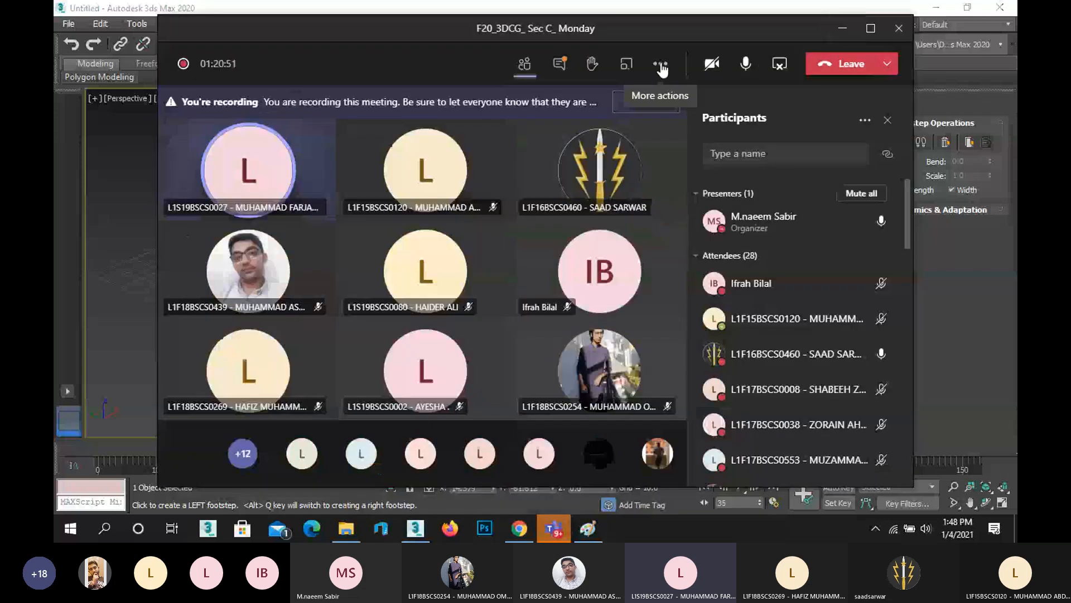